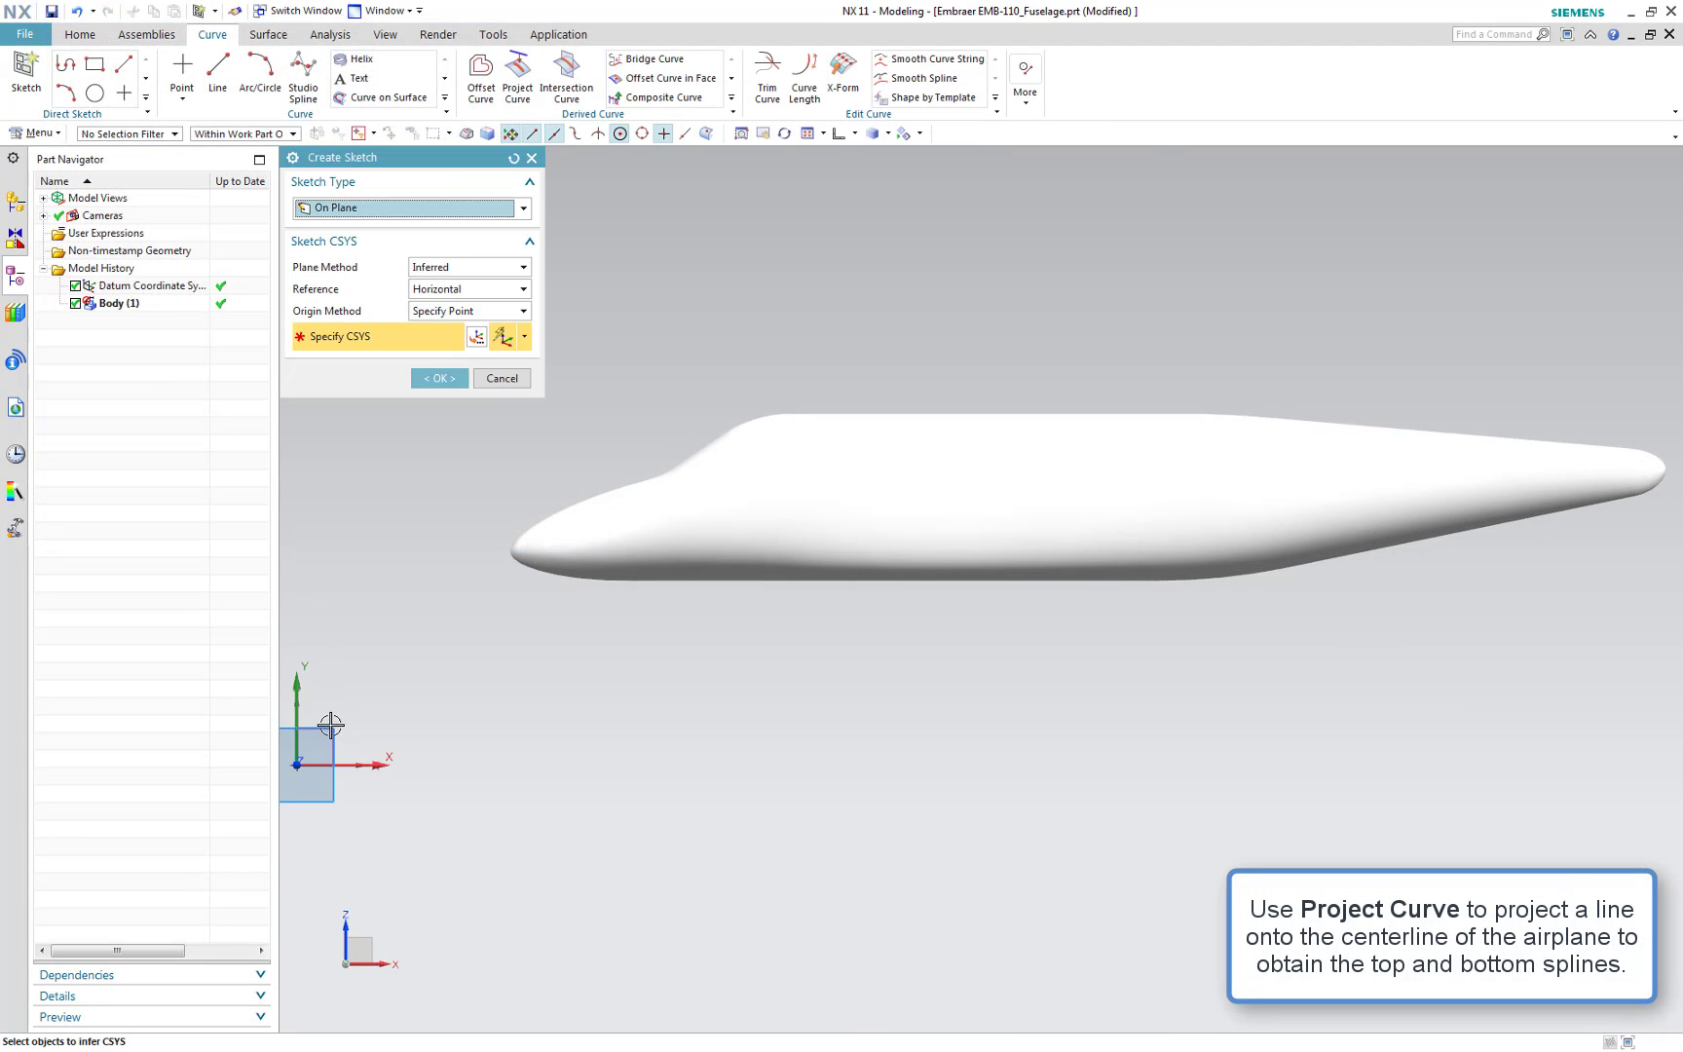
Create a sketch on the default plane, draw a horizontal line about 585 long above the fuselage, and finish the sketch
{"action": "left_click", "coordinate": [432, 378]}
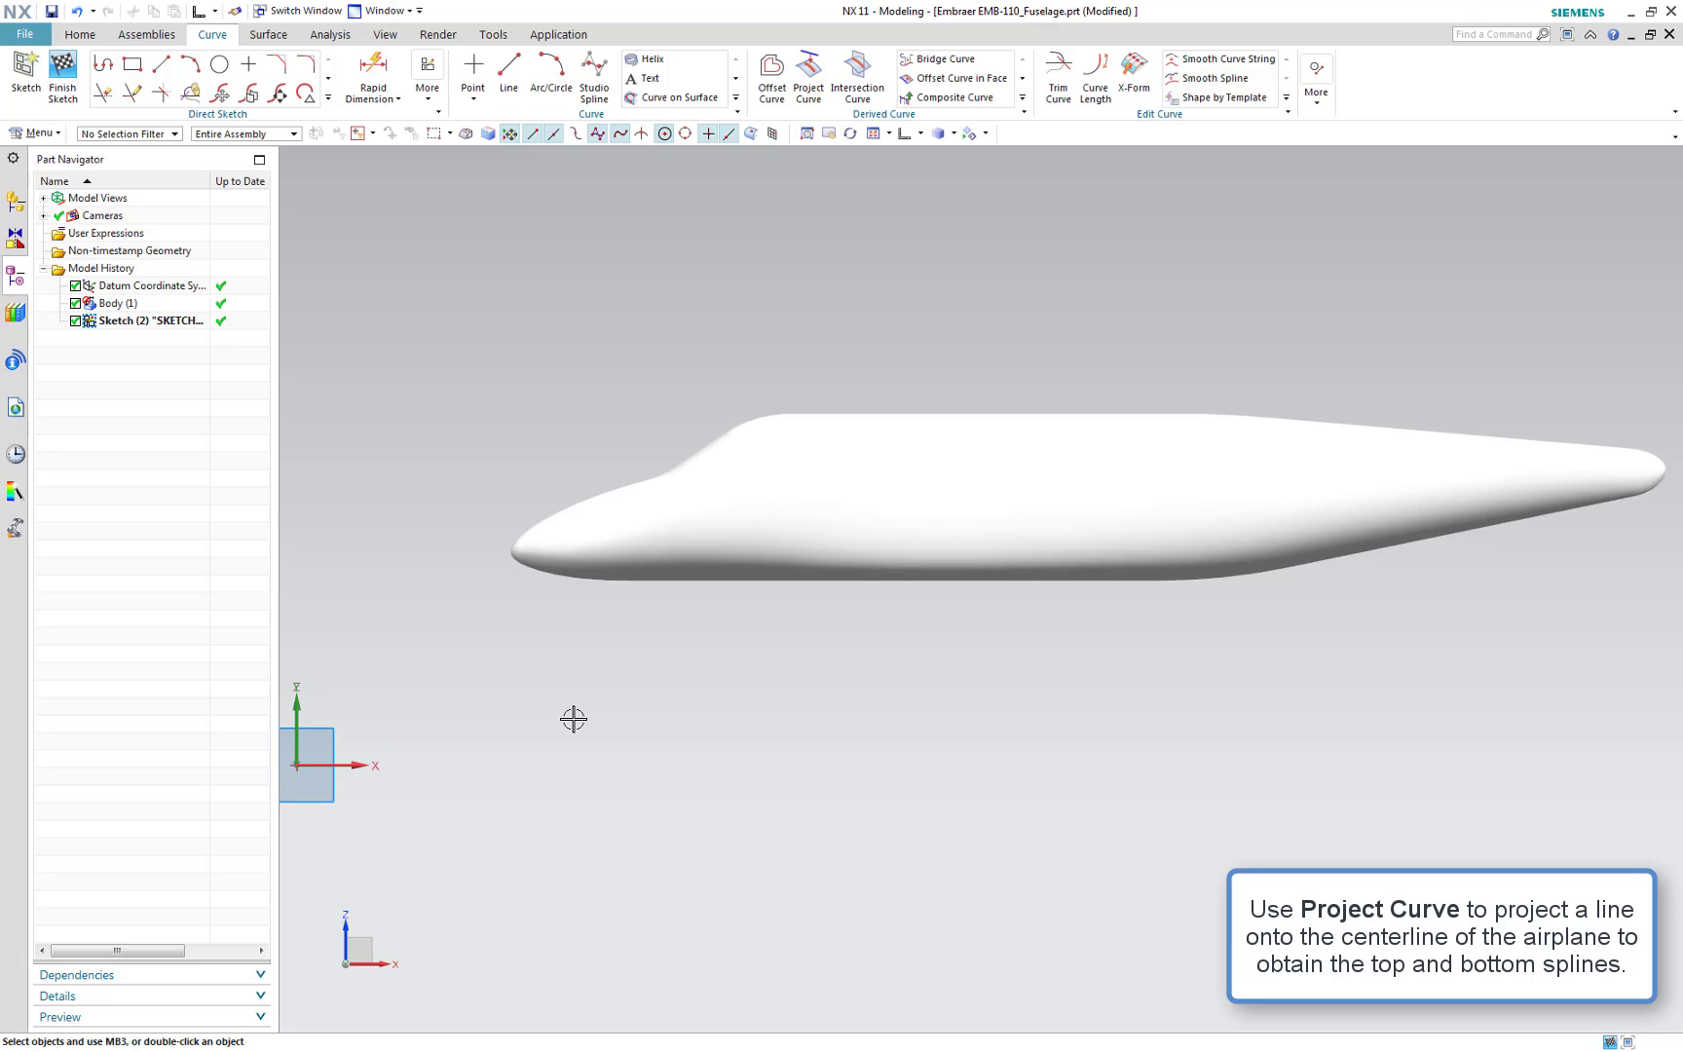
{"action": "key", "text": "l"}
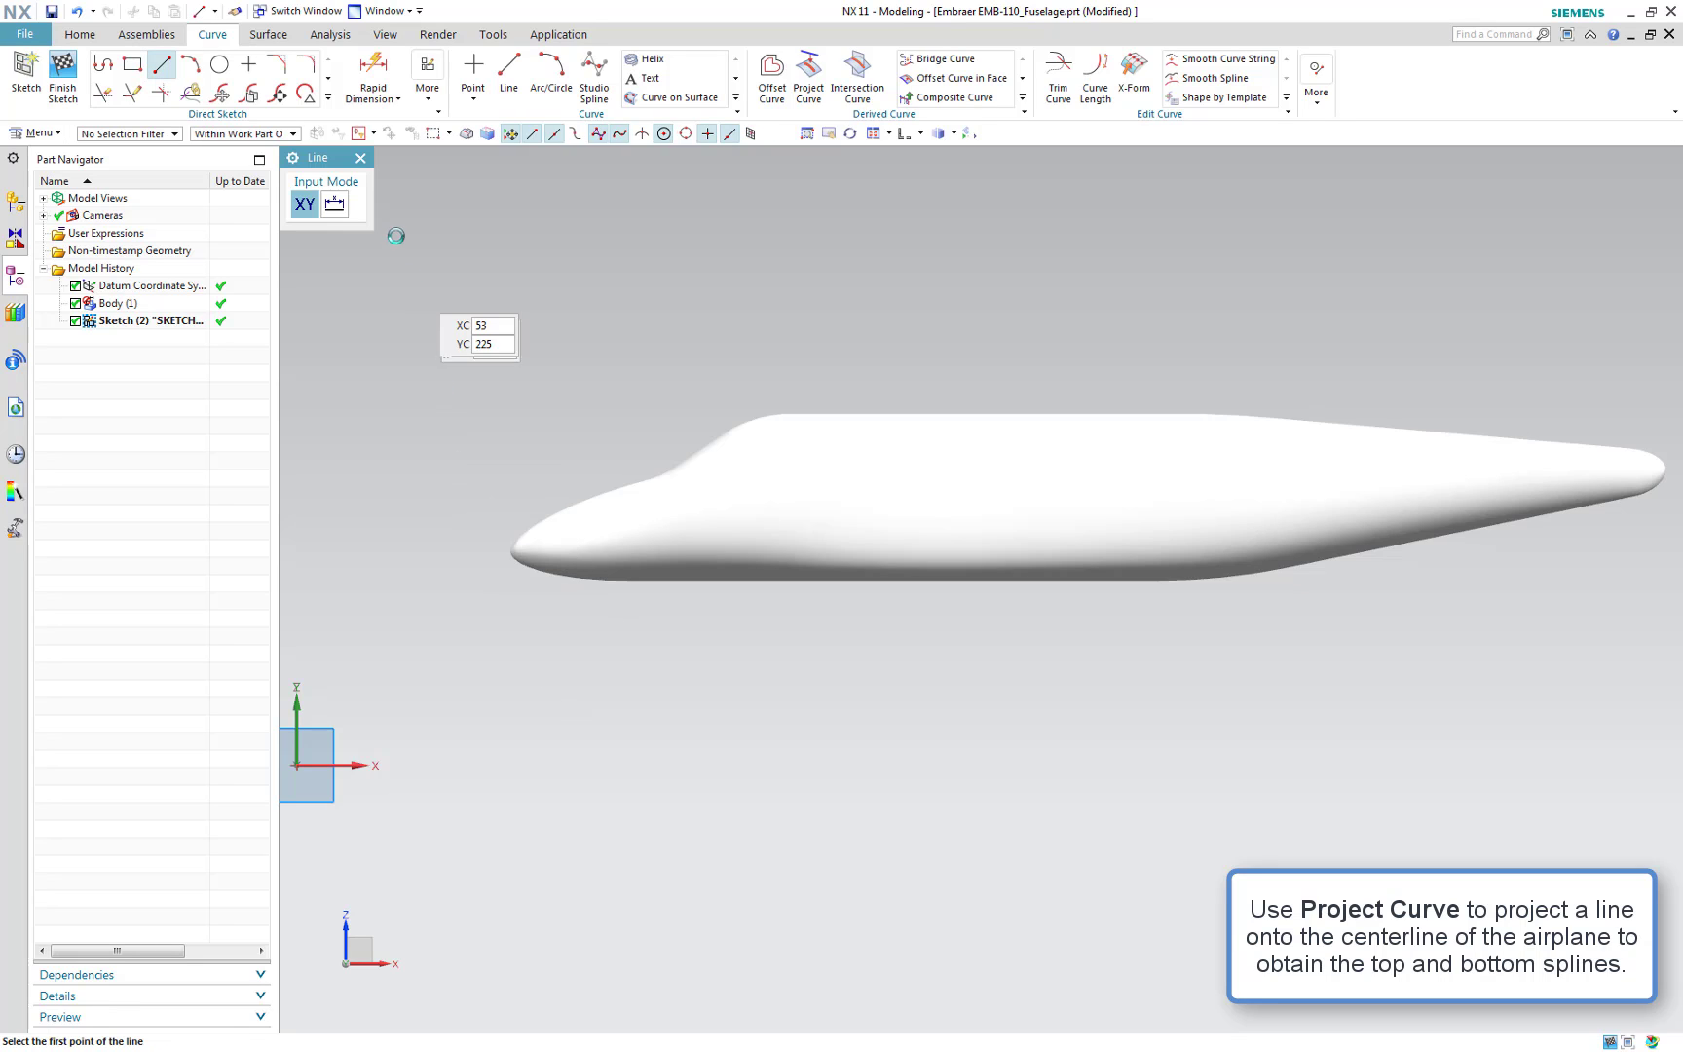
{"action": "left_click", "coordinate": [428, 203]}
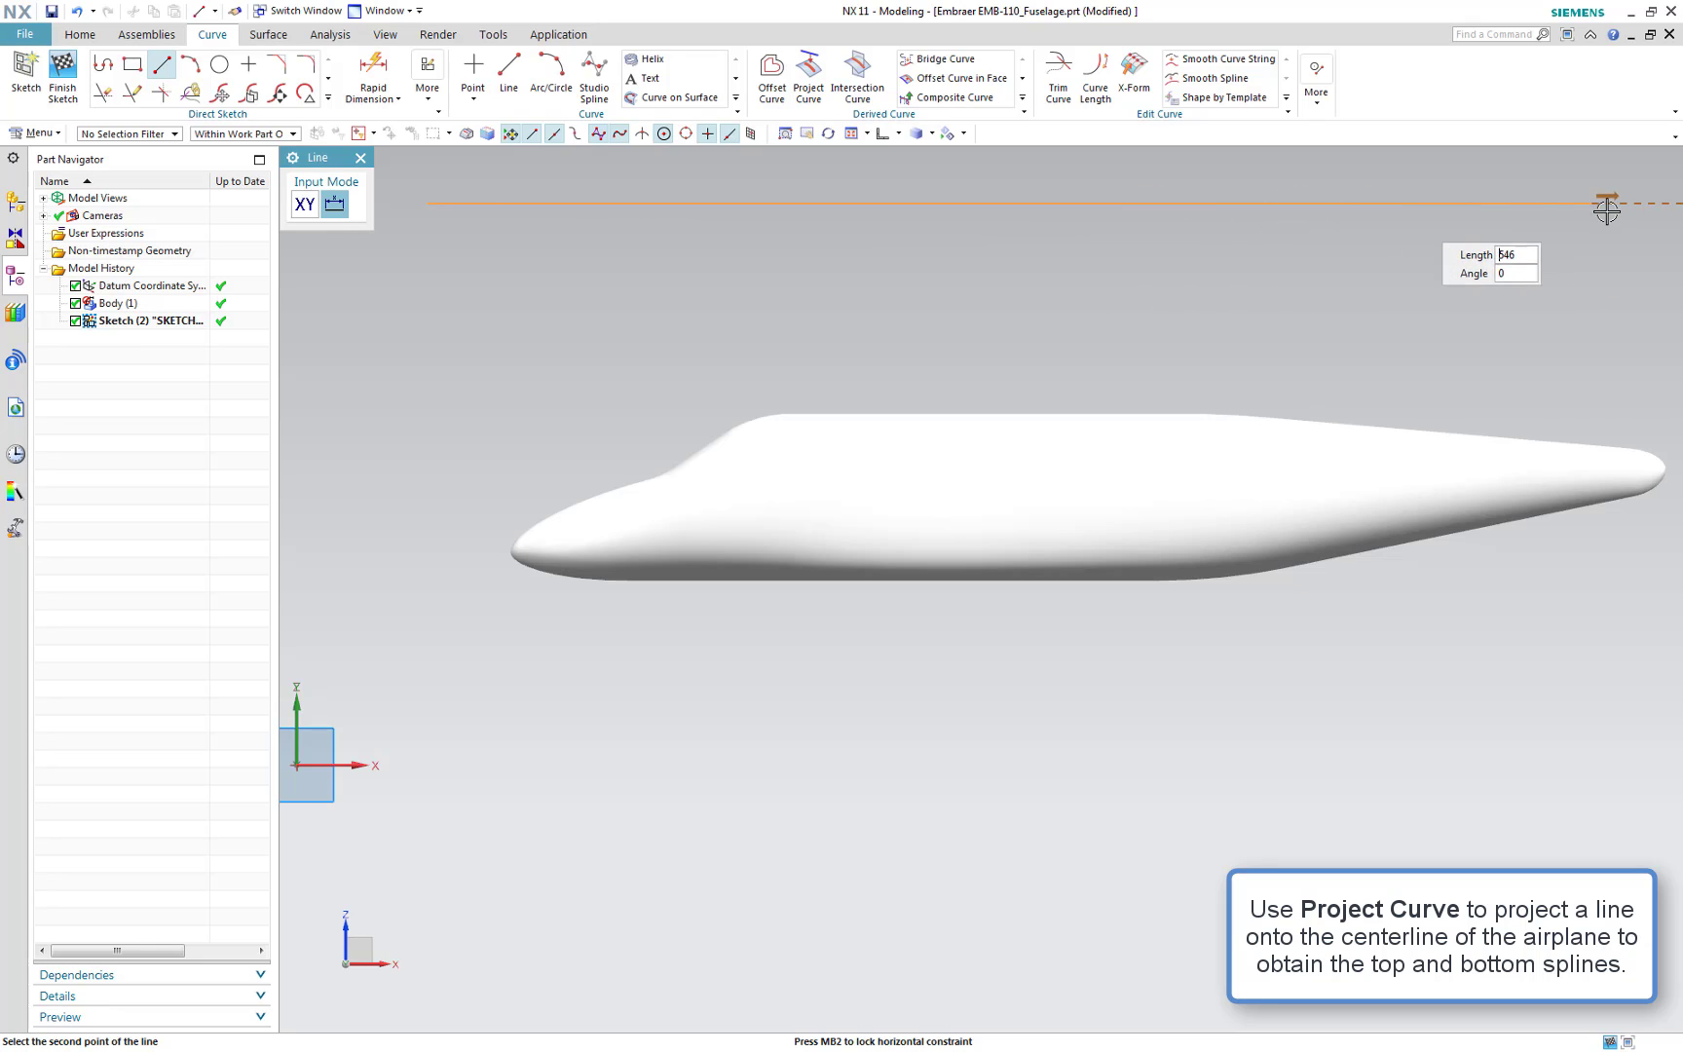
{"action": "left_click", "coordinate": [1674, 205]}
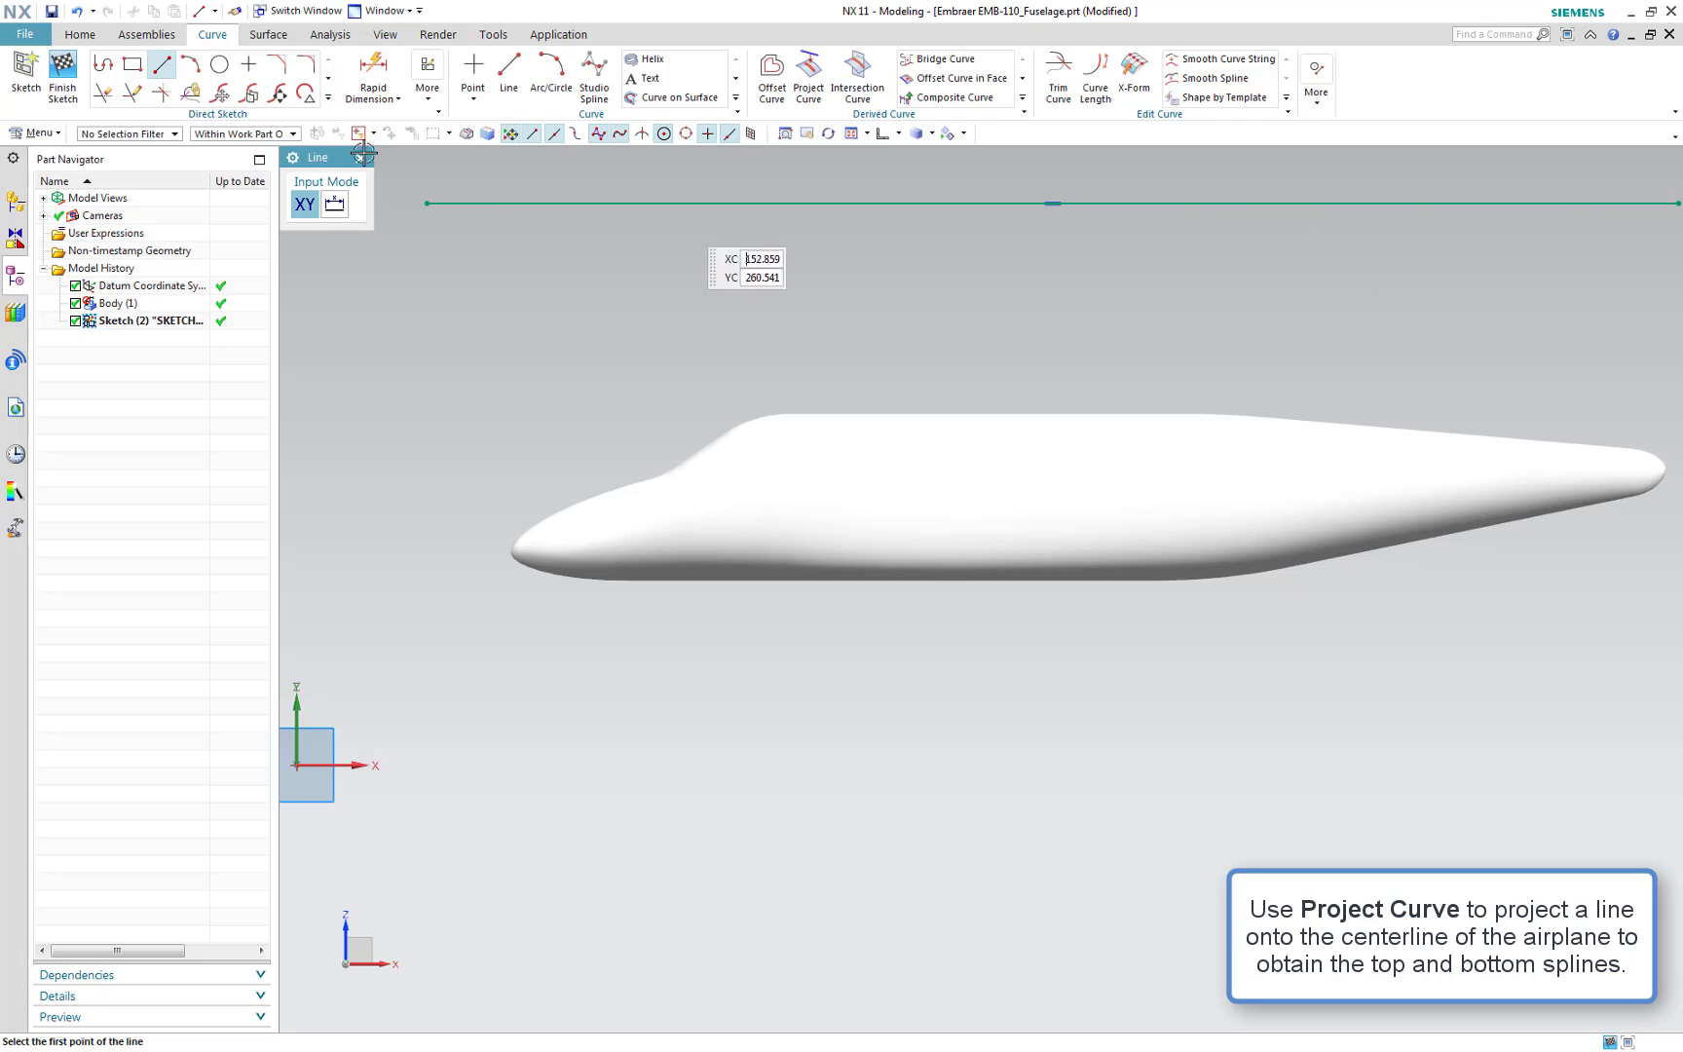
{"action": "left_click", "coordinate": [60, 93]}
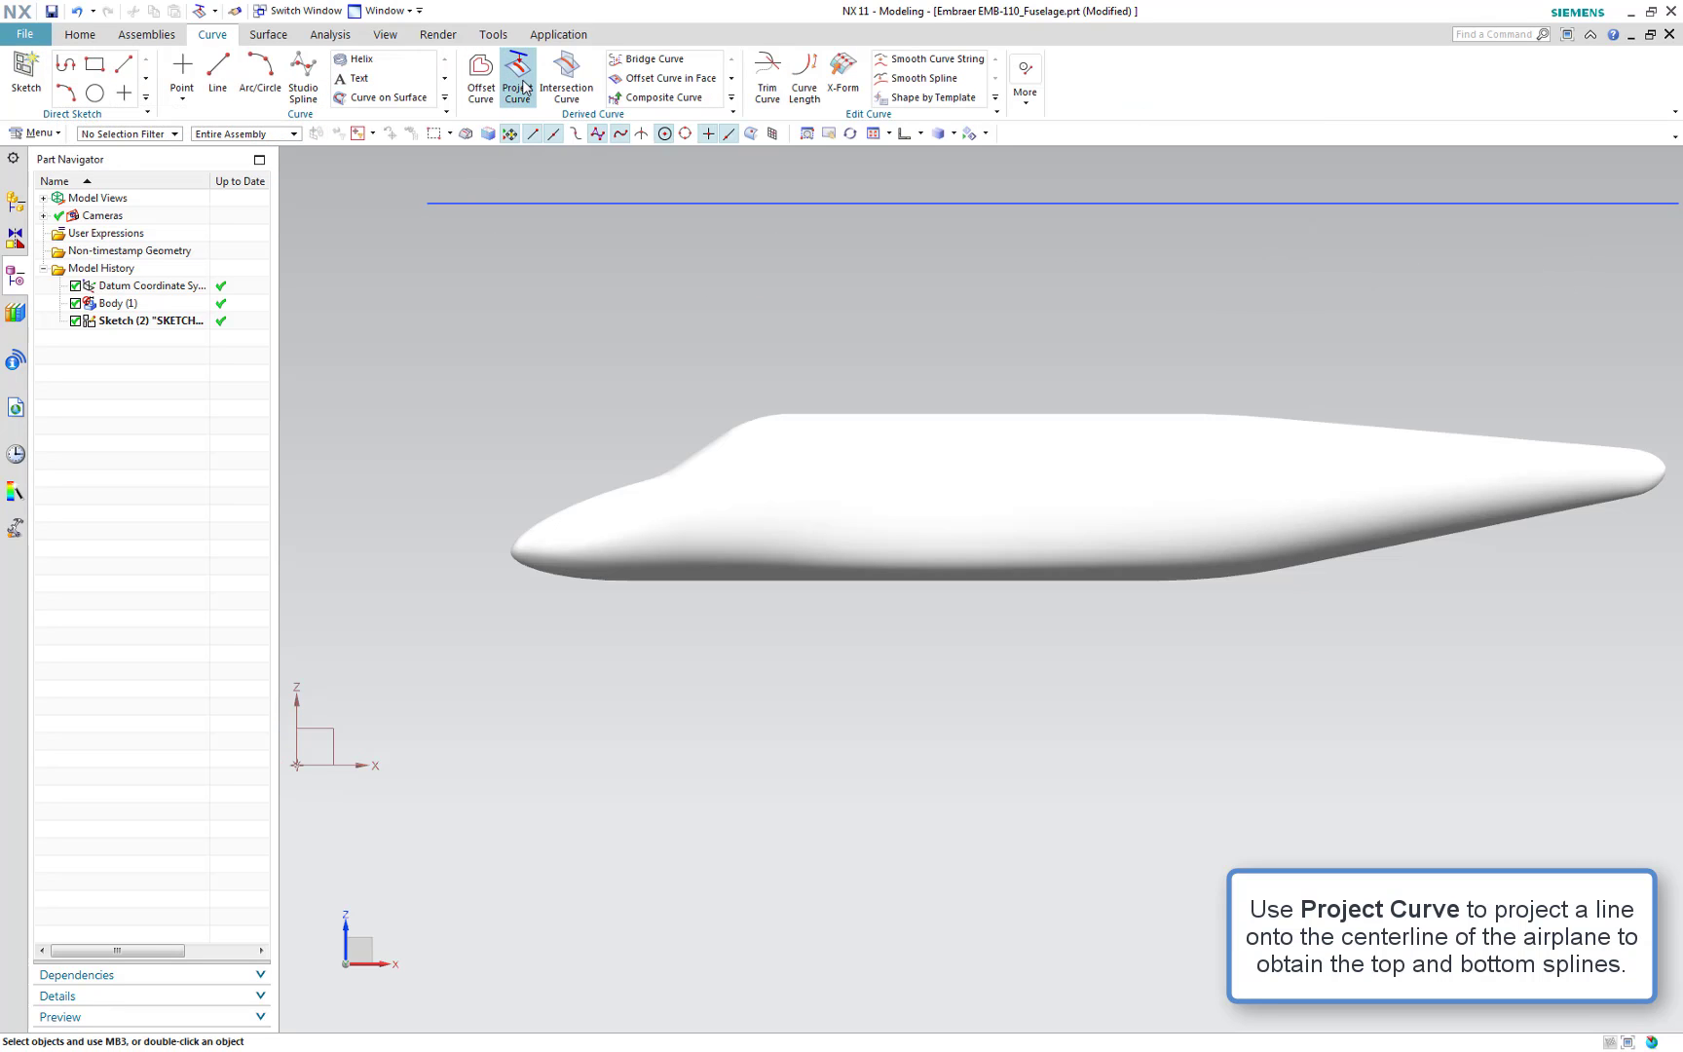
Start Project Curve, picking the sketch line as the curve and all fuselage body faces as objects to project to
{"action": "left_click", "coordinate": [522, 86]}
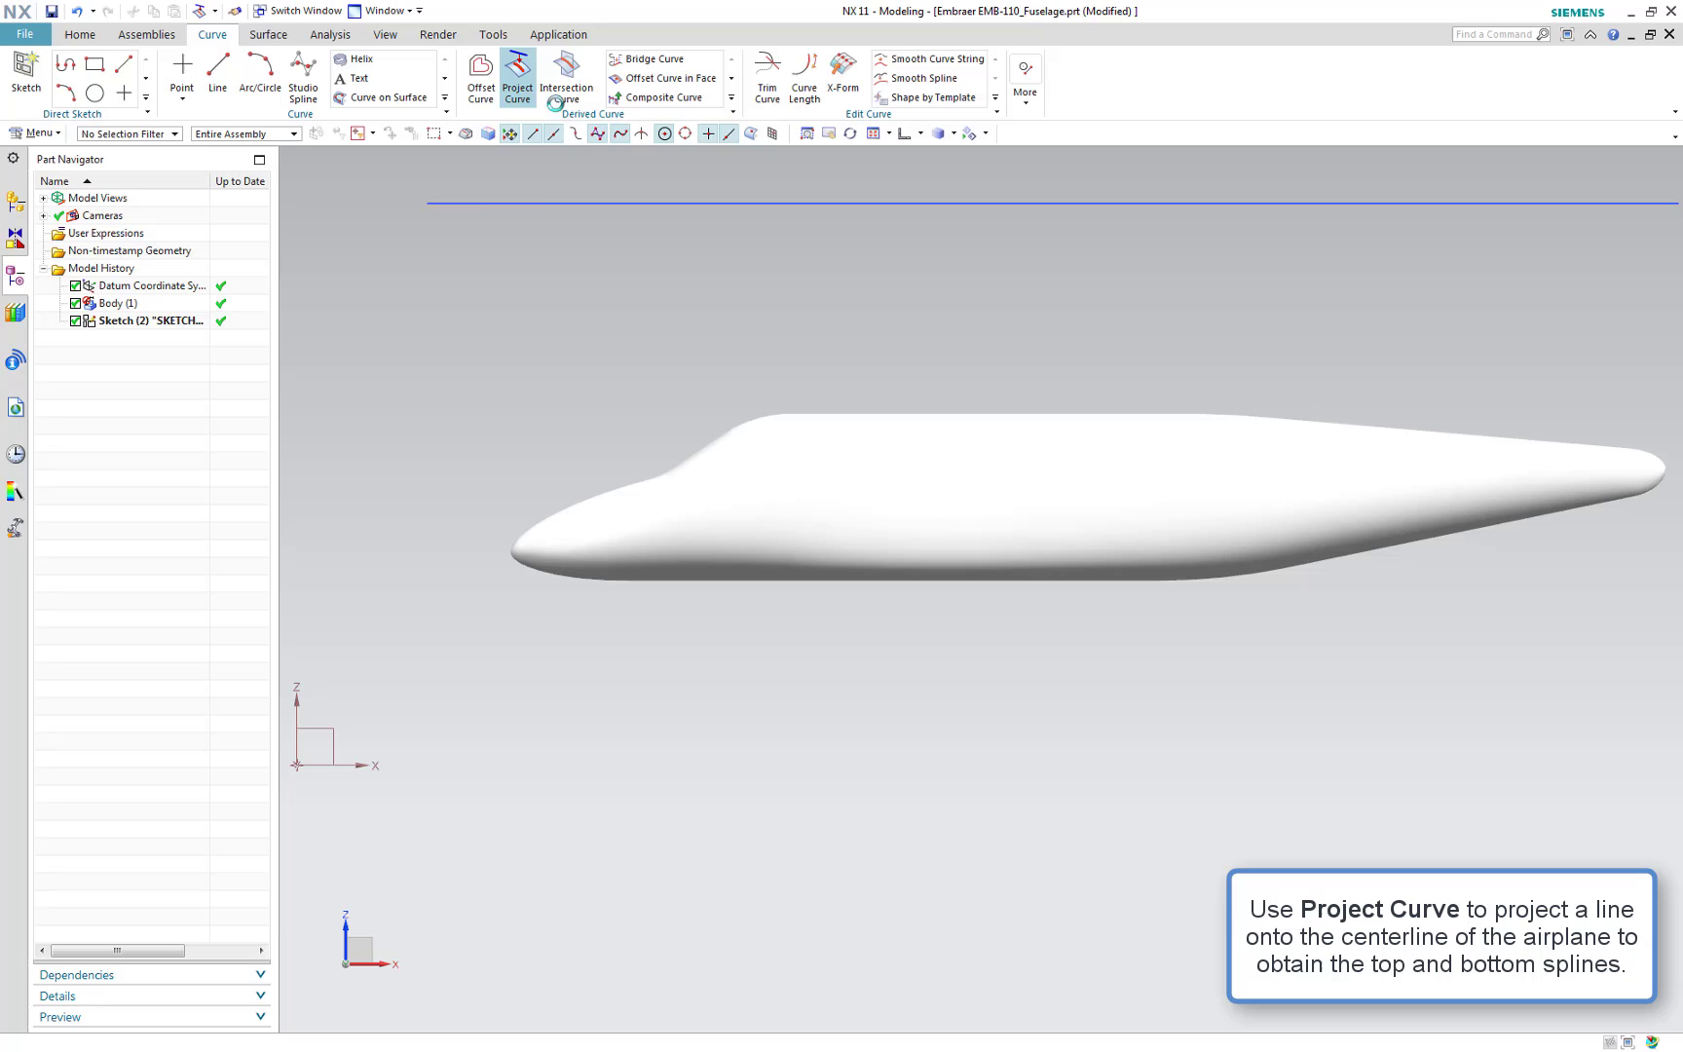
{"action": "left_click", "coordinate": [698, 202]}
{"action": "scroll", "coordinate": [910, 572], "scroll_direction": "down", "scroll_amount": 2}
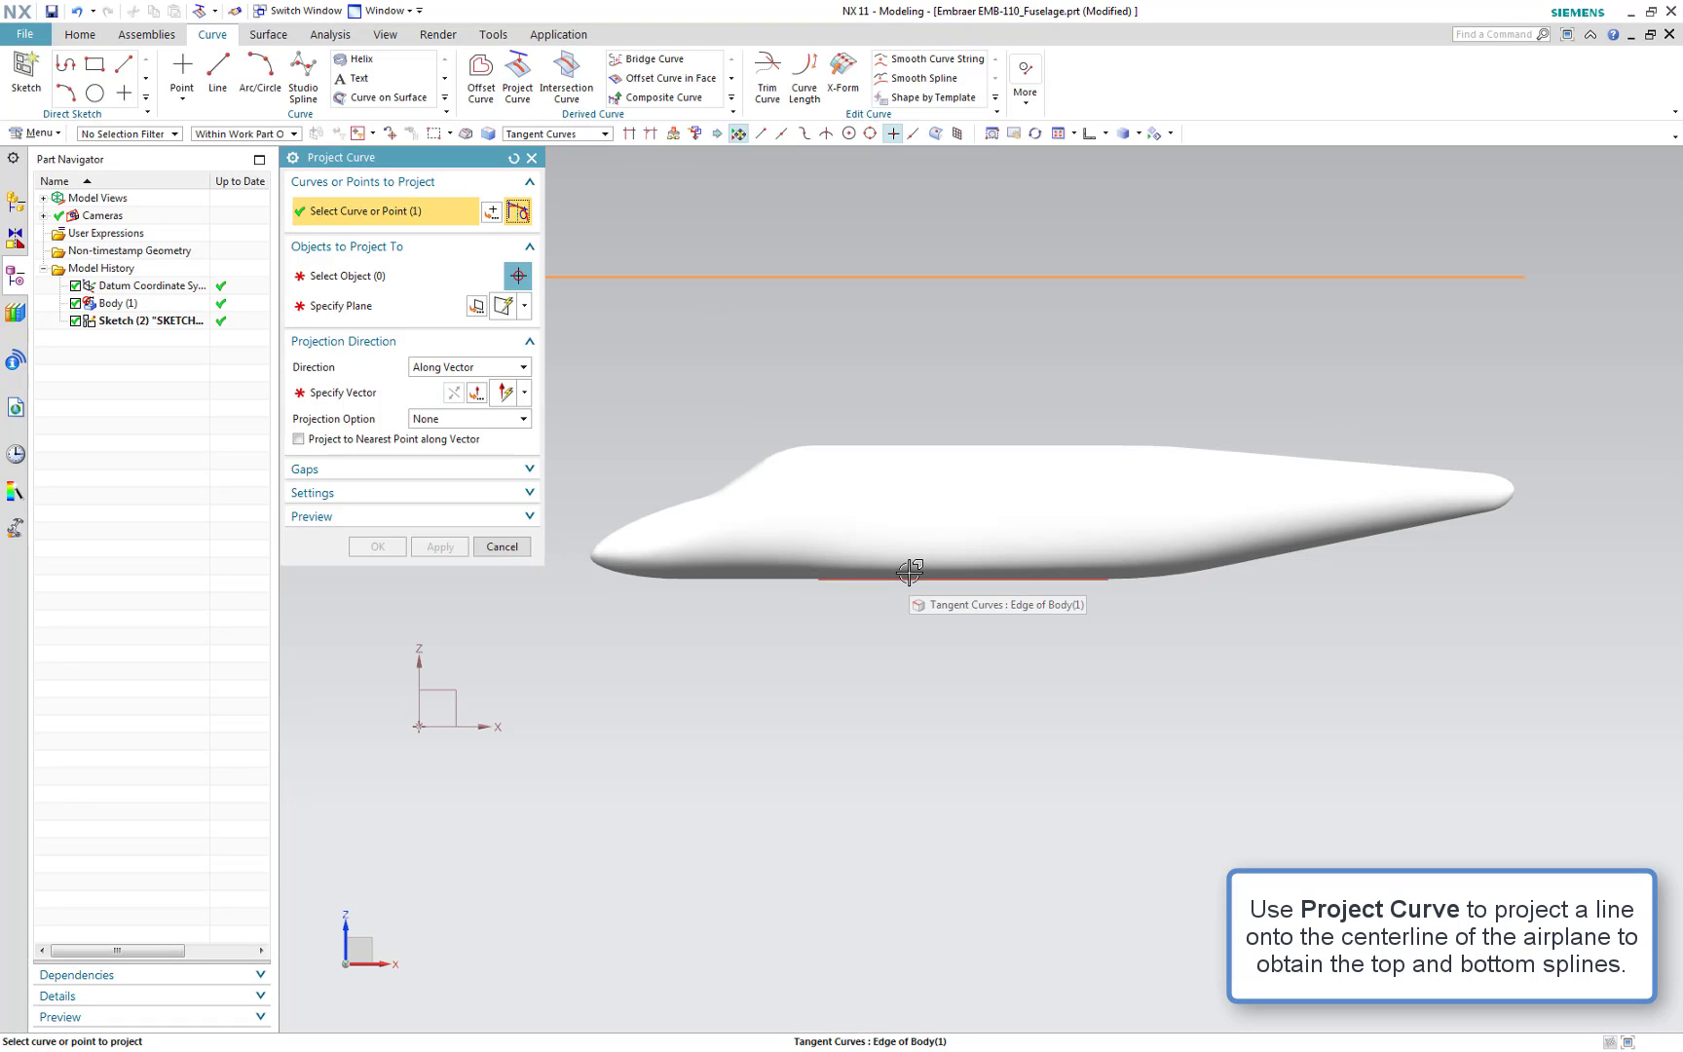
{"action": "left_click", "coordinate": [401, 285]}
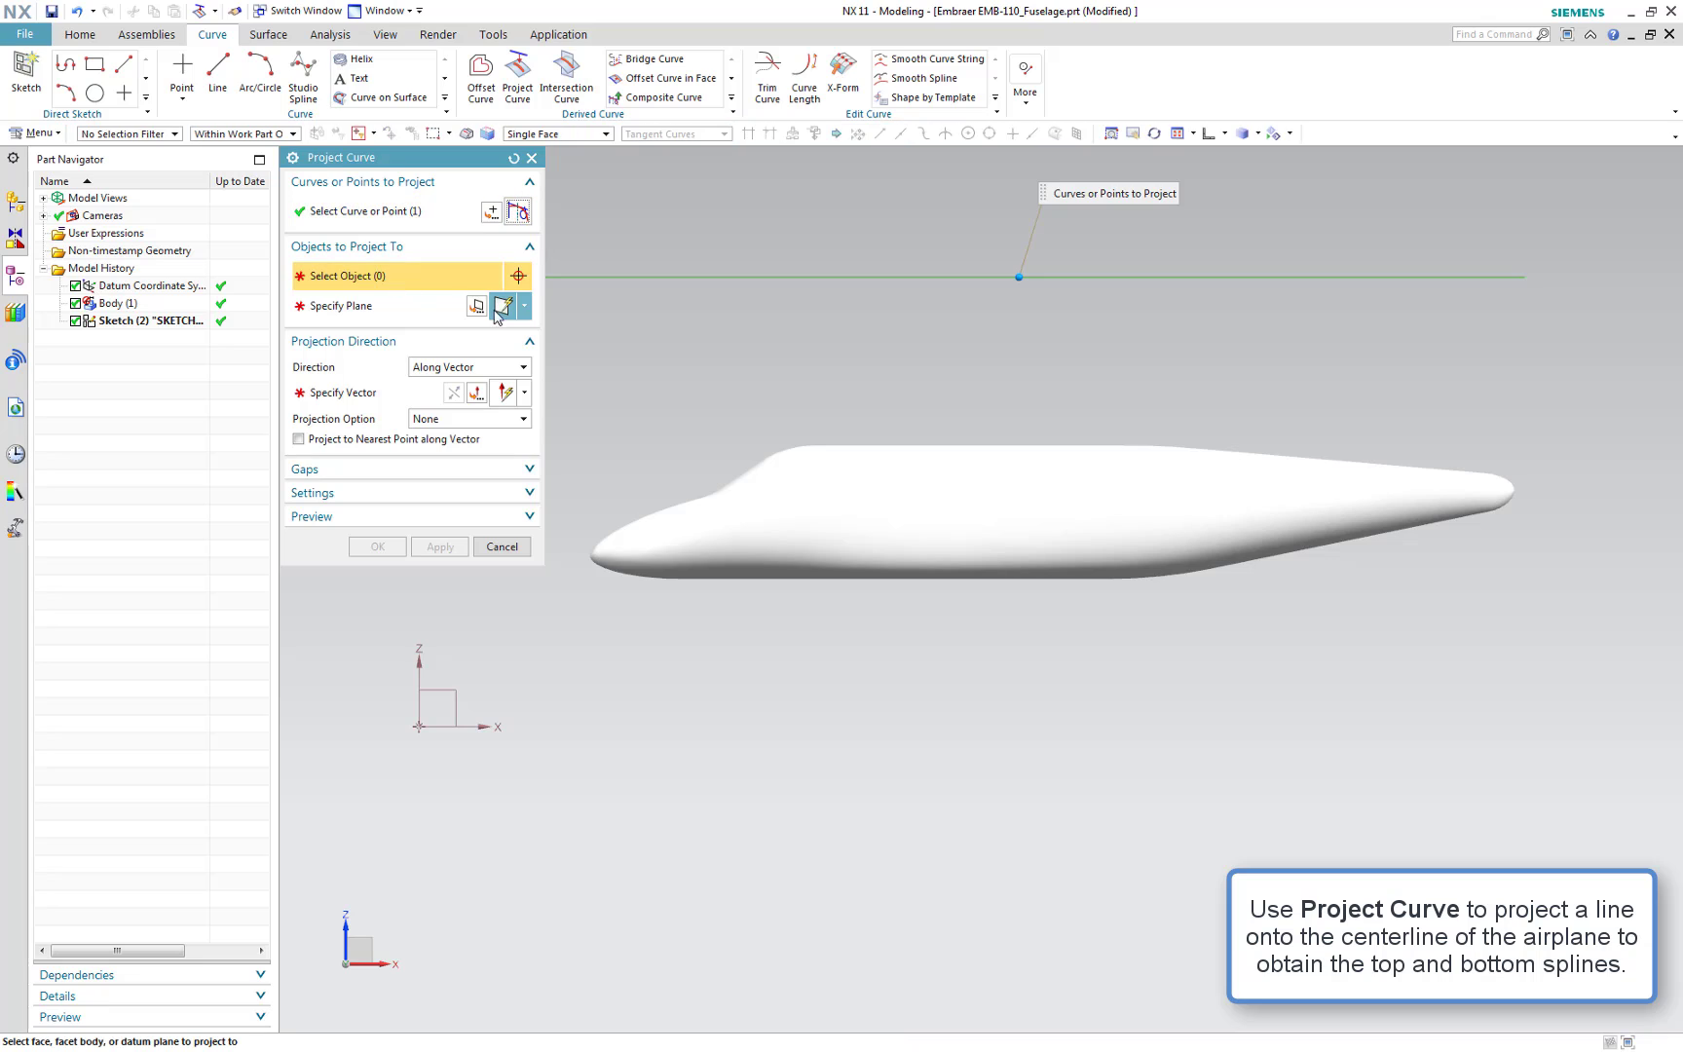
{"action": "left_click_drag", "start_coordinate": [1340, 546], "coordinate": [568, 623]}
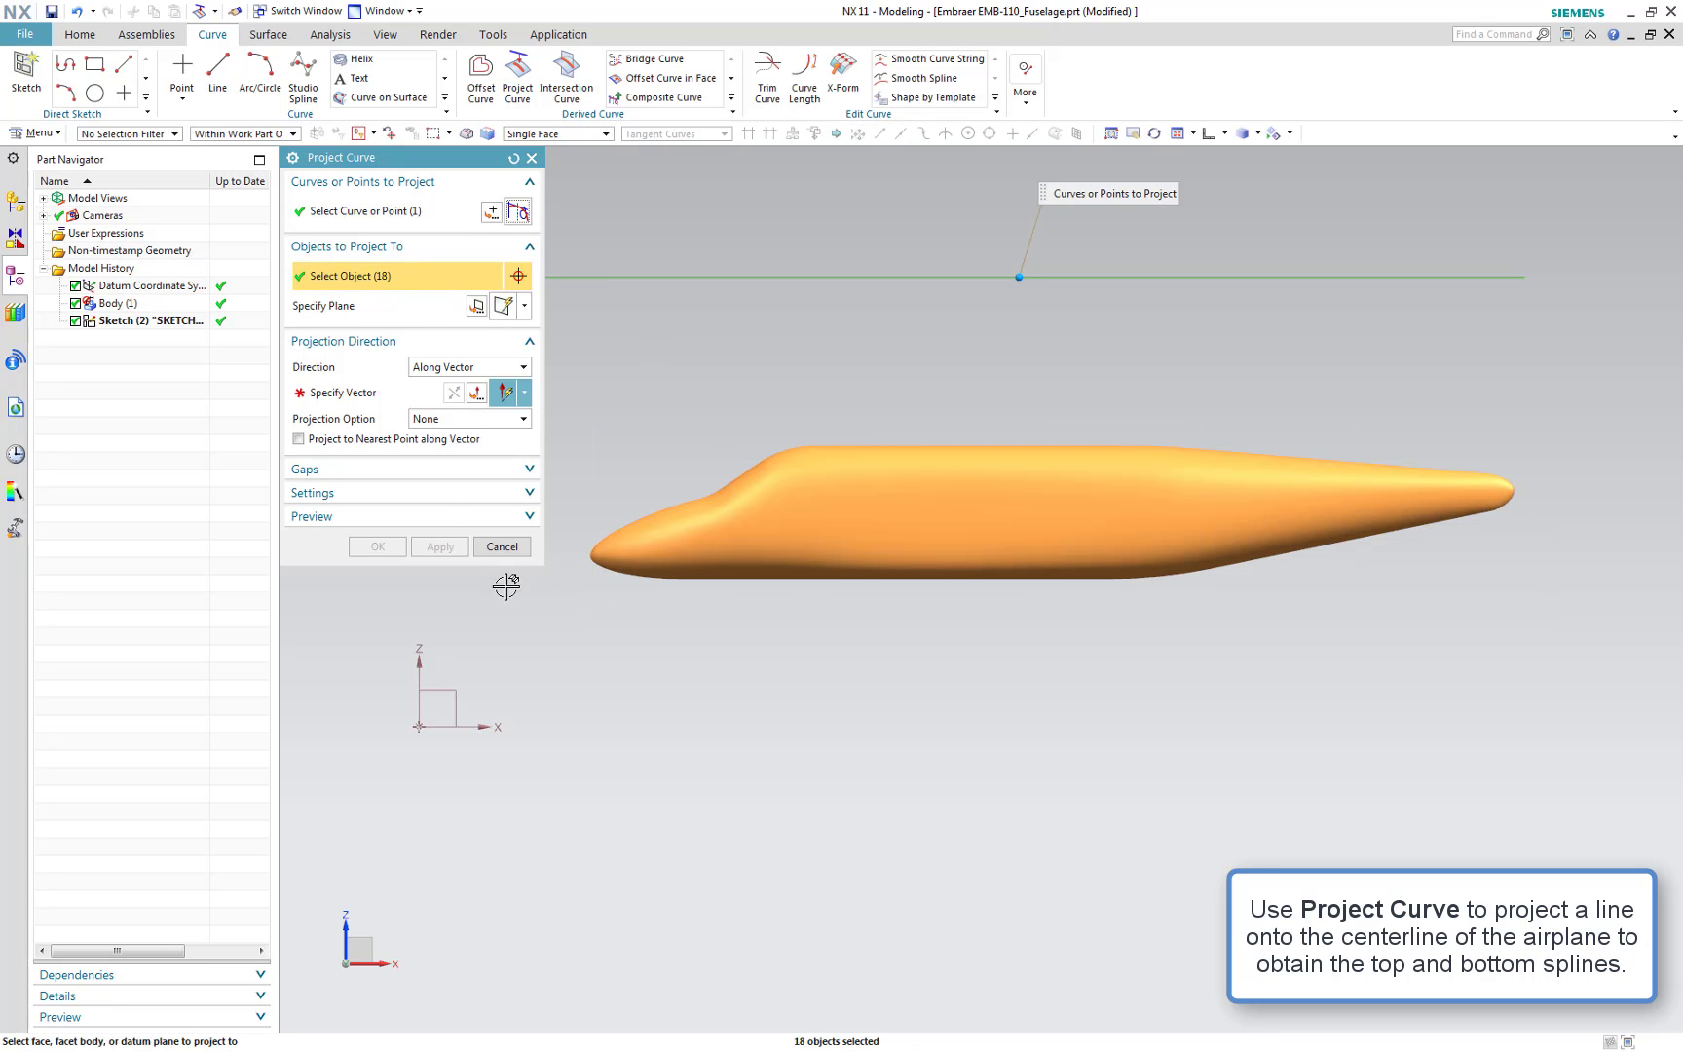
Set the projection vector along the Z-axis, reverse it to point downward, and confirm the projection
{"action": "left_click", "coordinate": [381, 399]}
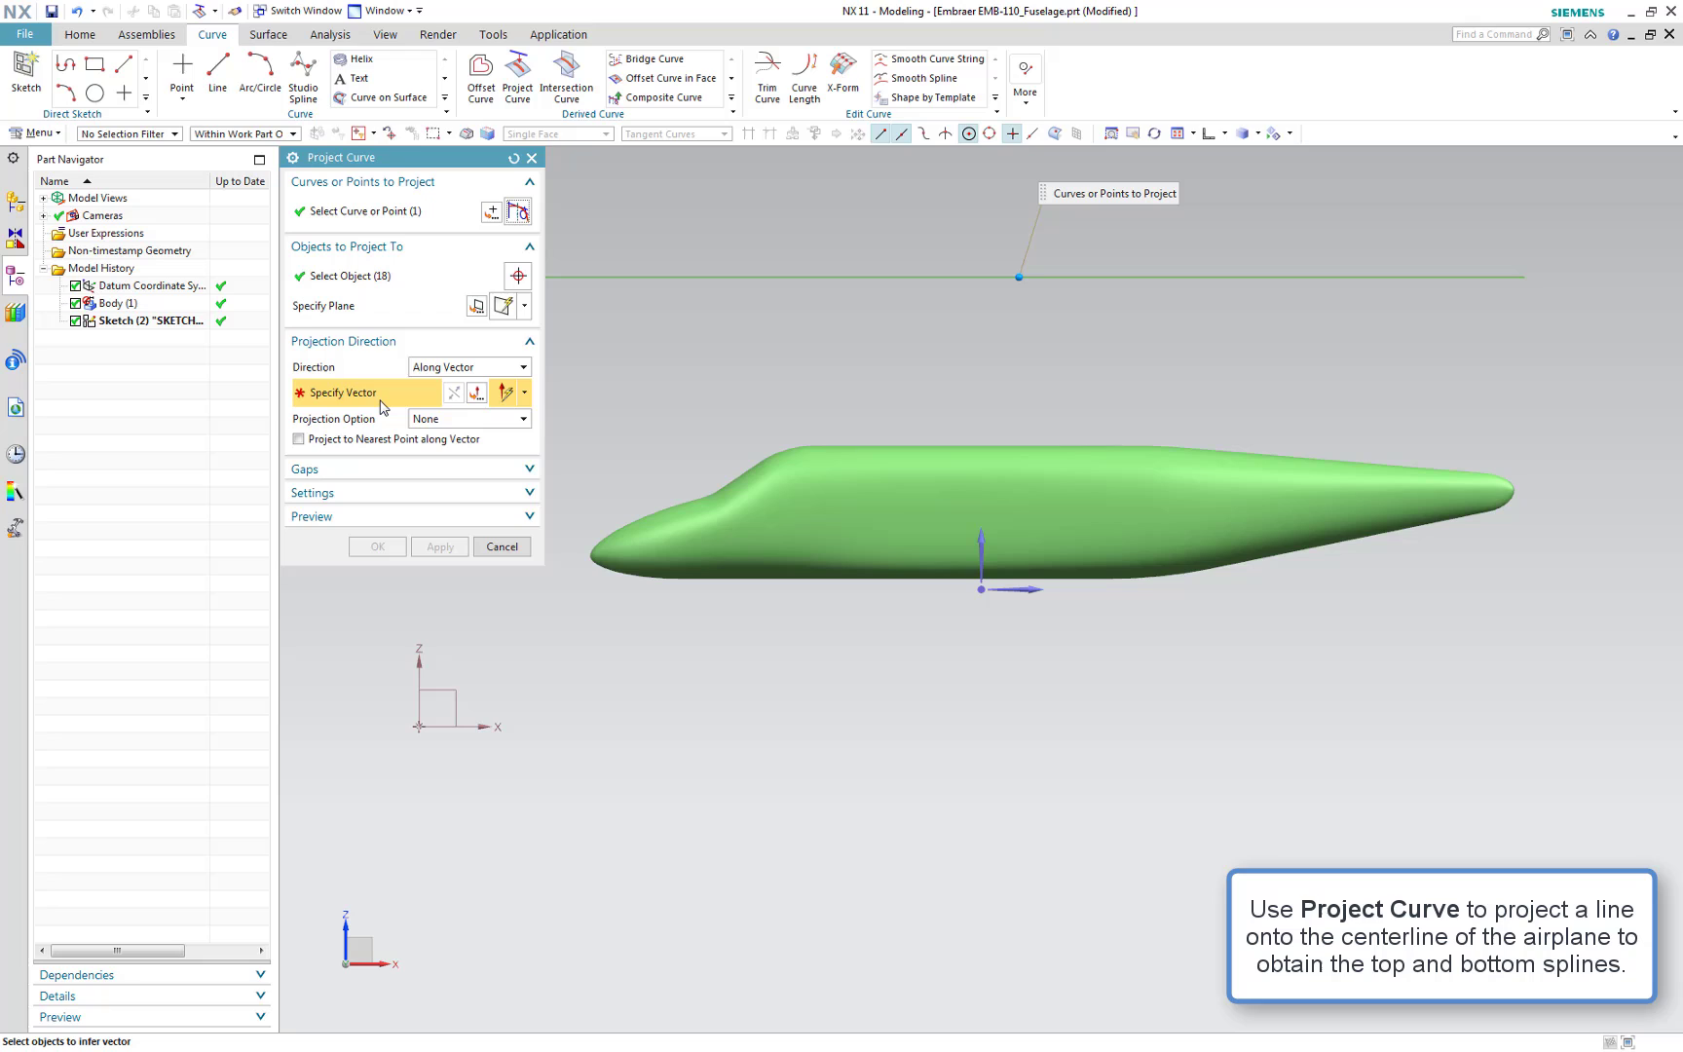
{"action": "left_click", "coordinate": [979, 542]}
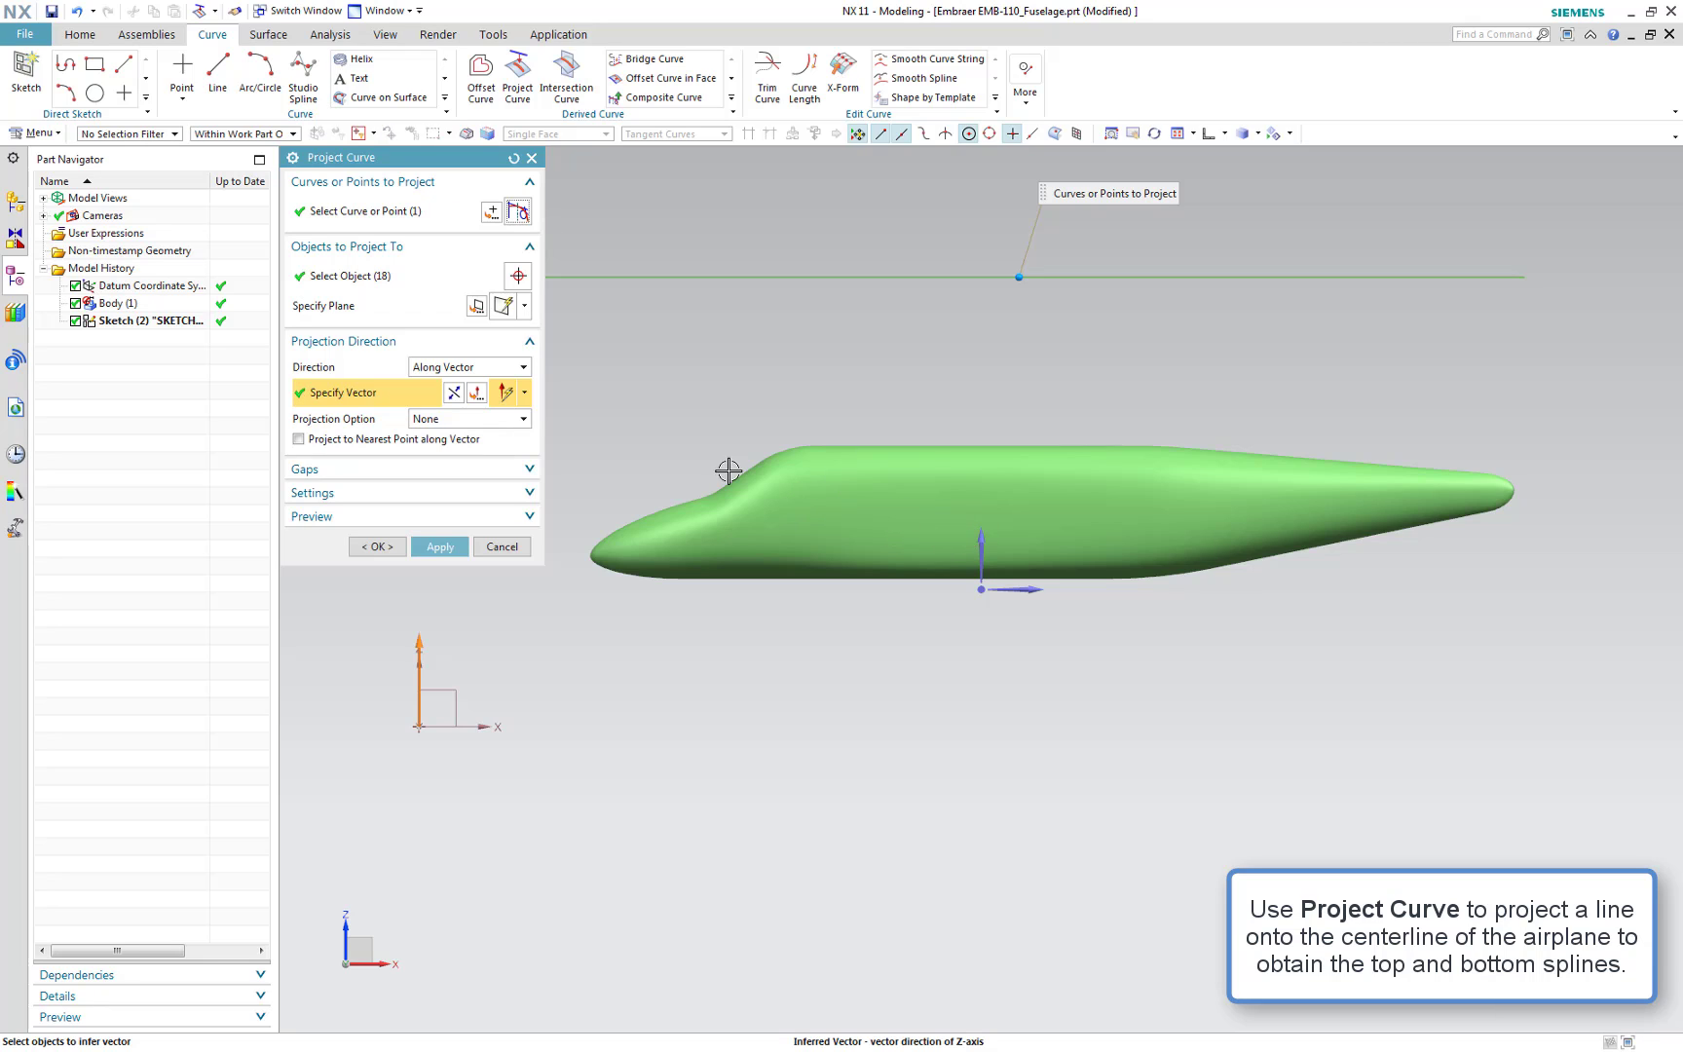
{"action": "left_click", "coordinate": [455, 394]}
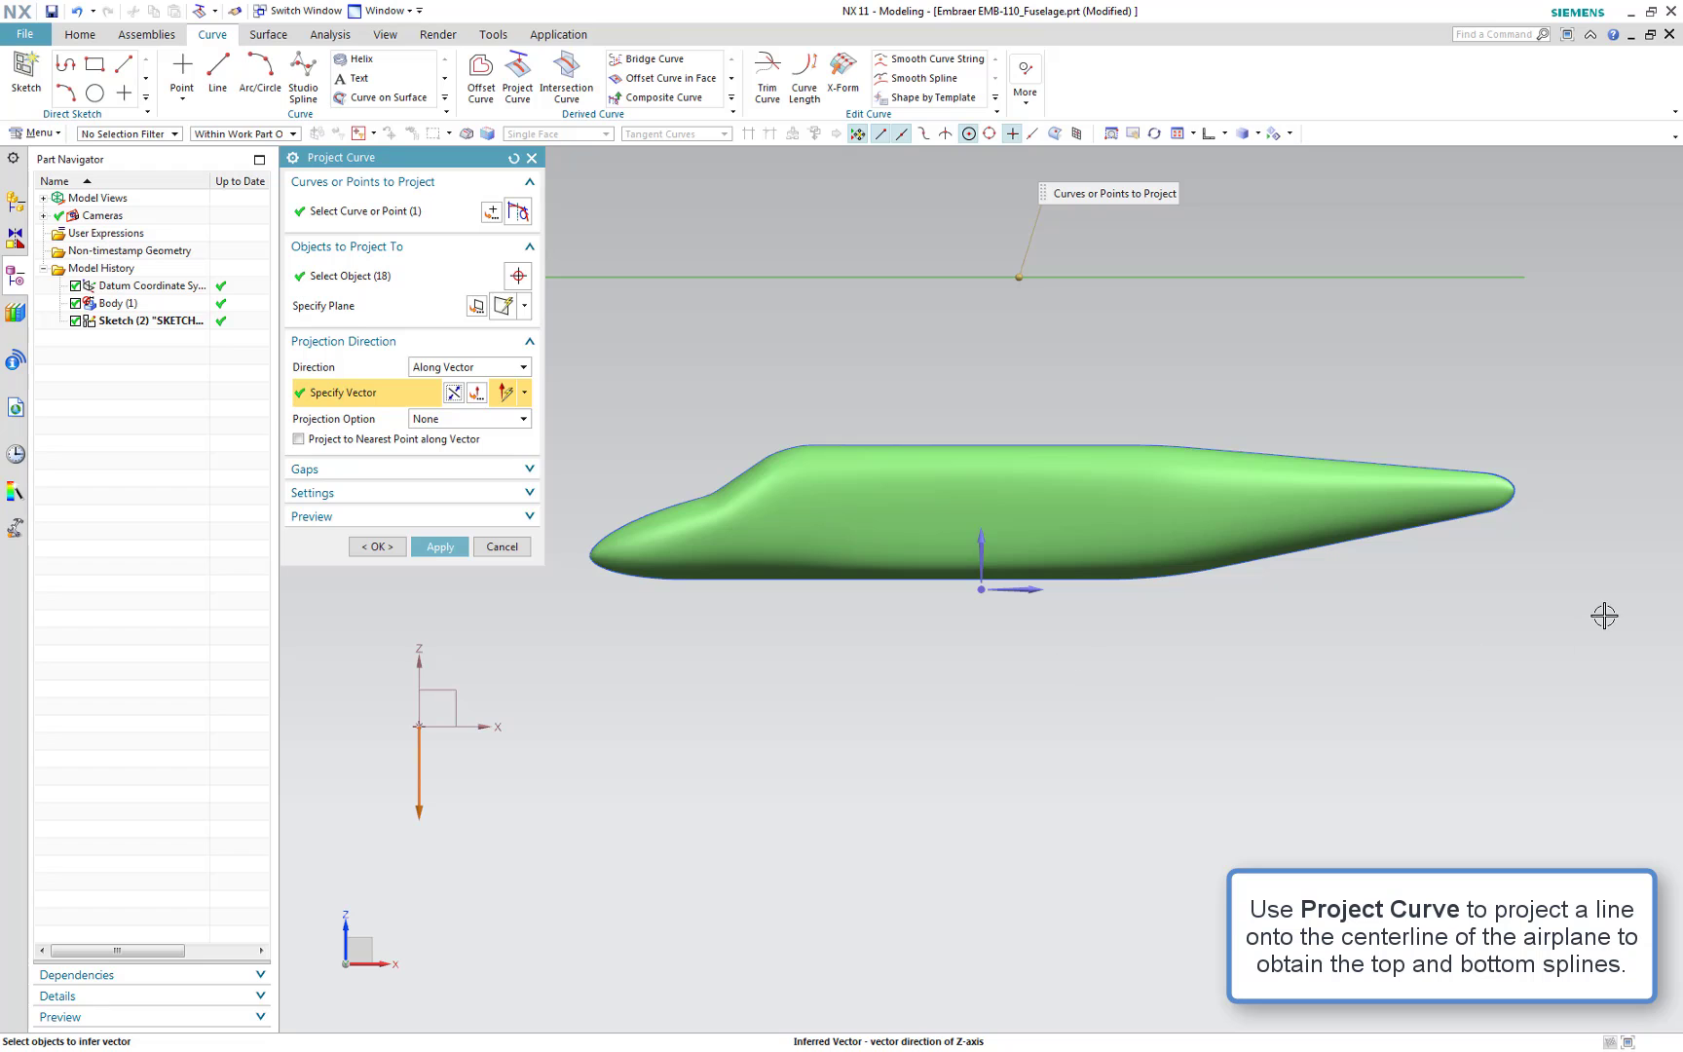
{"action": "mouse_move", "coordinate": [1648, 606]}
{"action": "middle_mouse_down"}
{"action": "mouse_move", "coordinate": [1660, 635]}
{"action": "mouse_move", "coordinate": [1653, 557]}
{"action": "mouse_move", "coordinate": [1658, 602]}
{"action": "middle_mouse_up"}
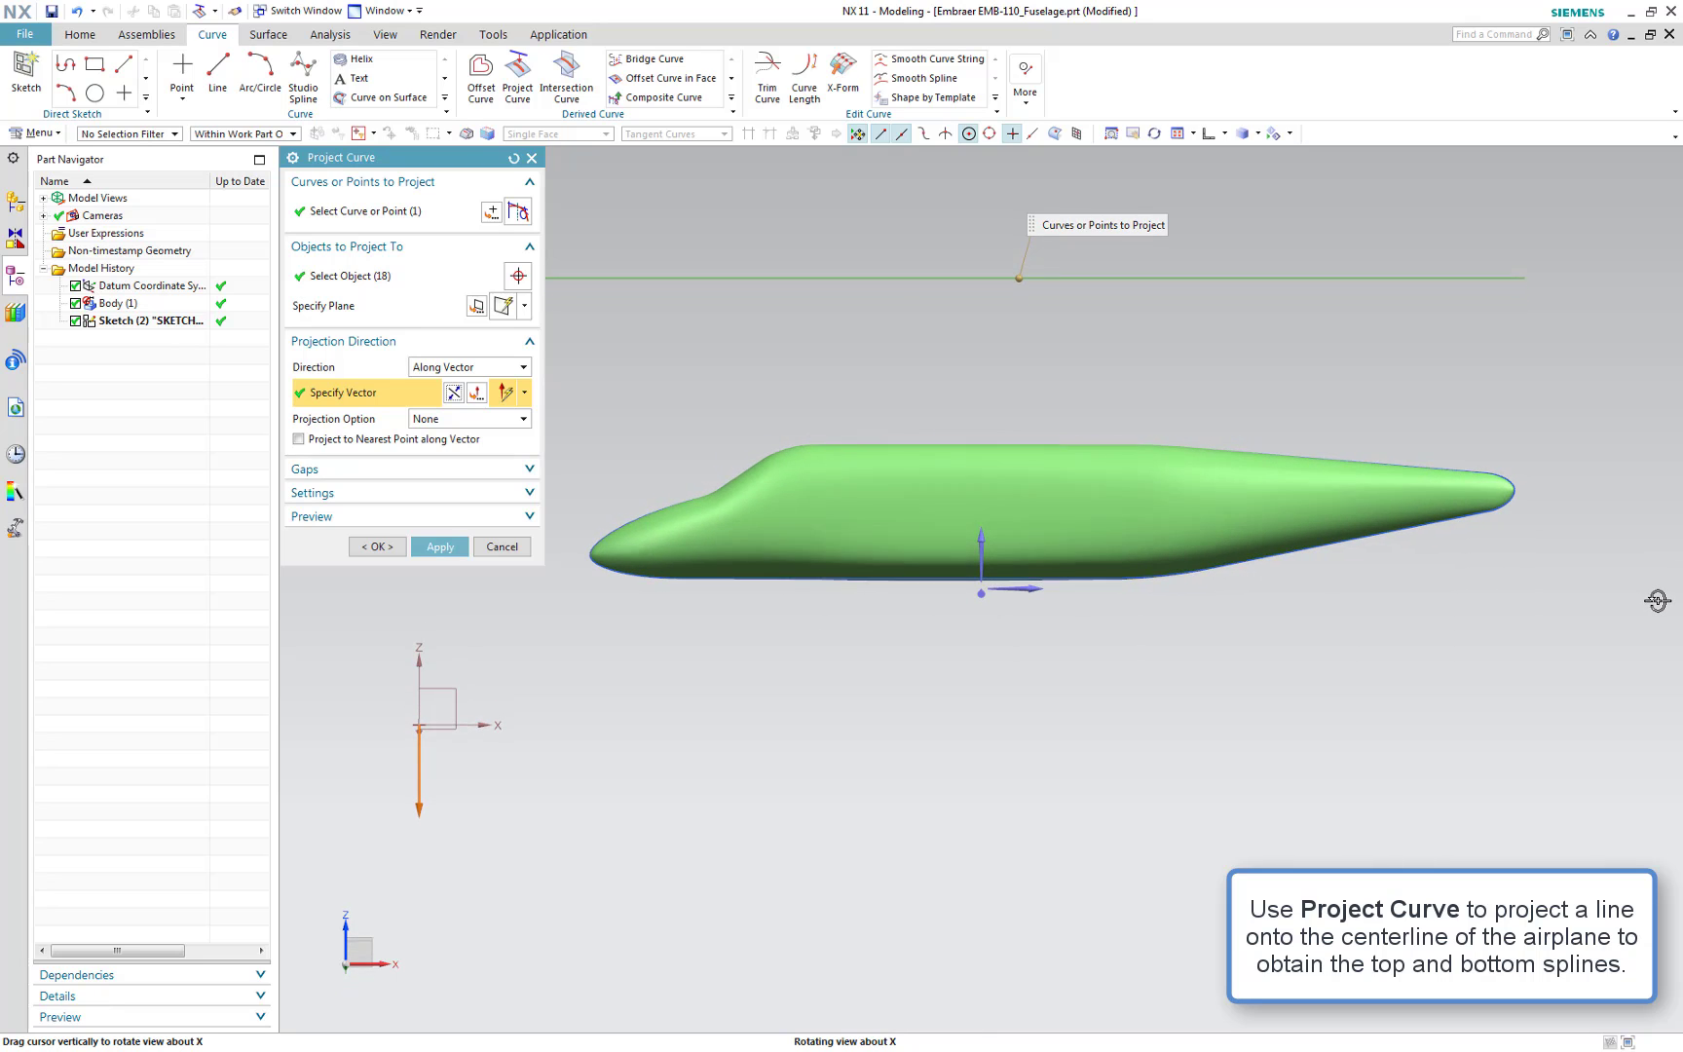
{"action": "left_click", "coordinate": [399, 547]}
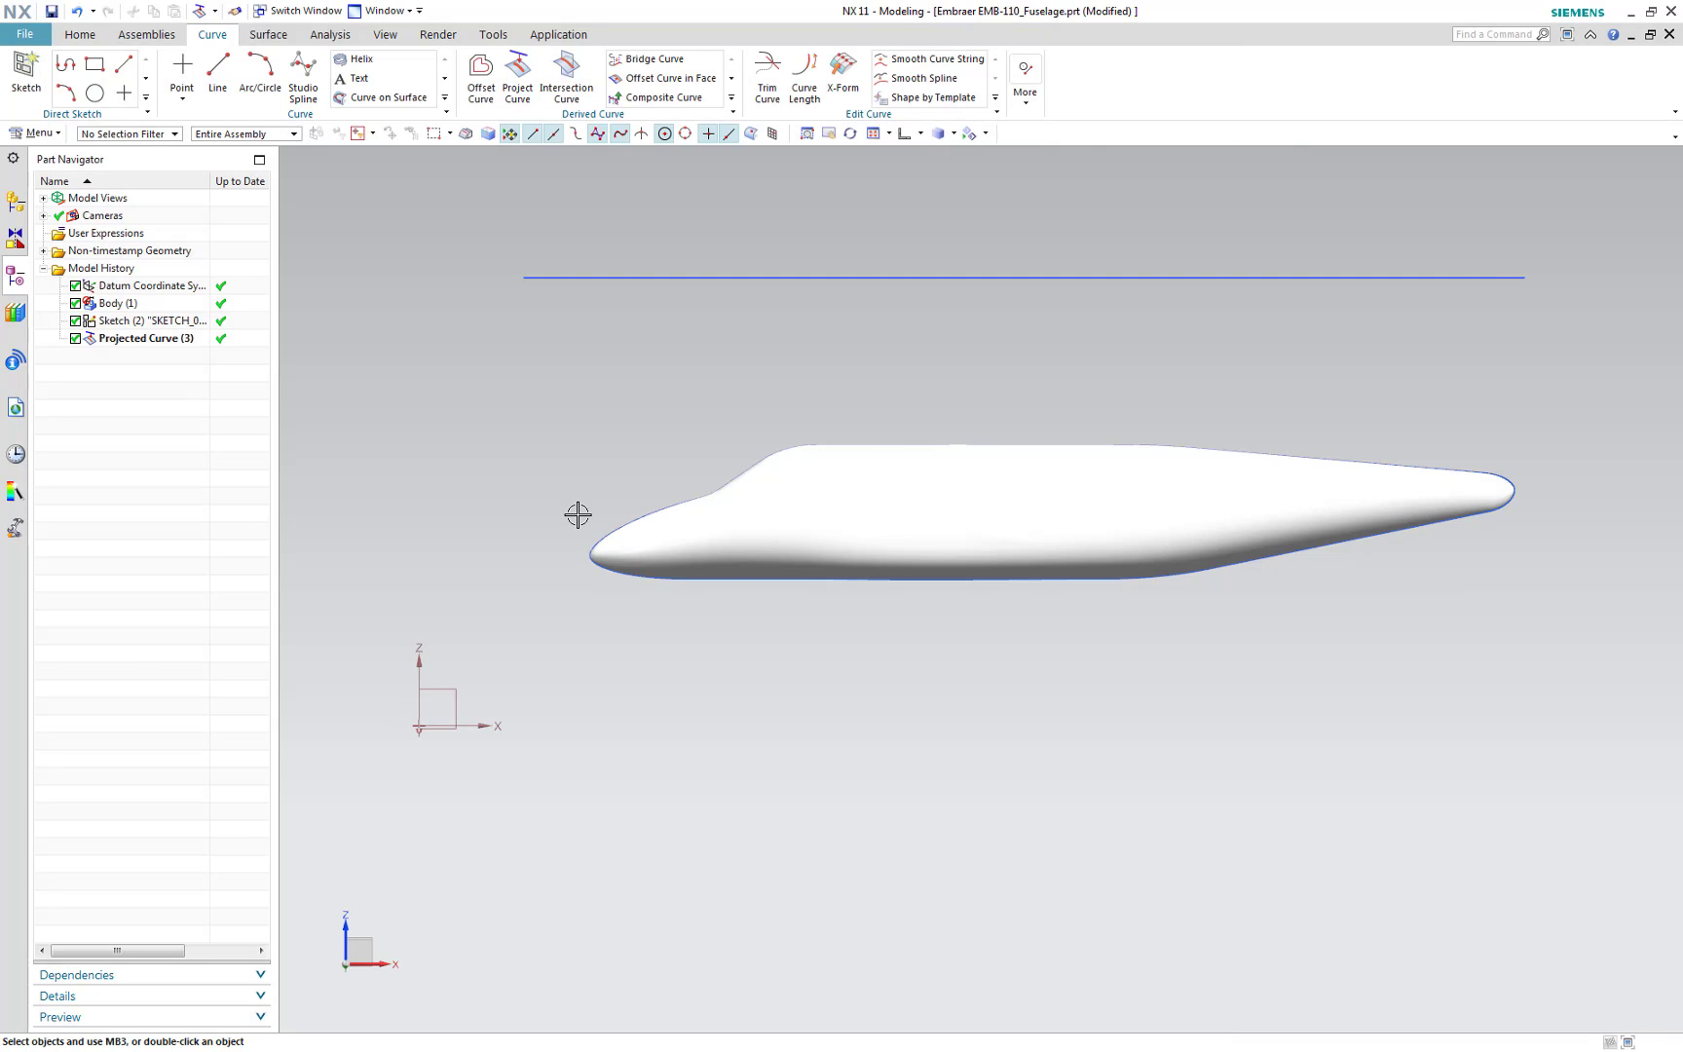
Hide the sketch line and the fuselage body so only the projected curve remains
{"action": "key", "text": "ctrl+f"}
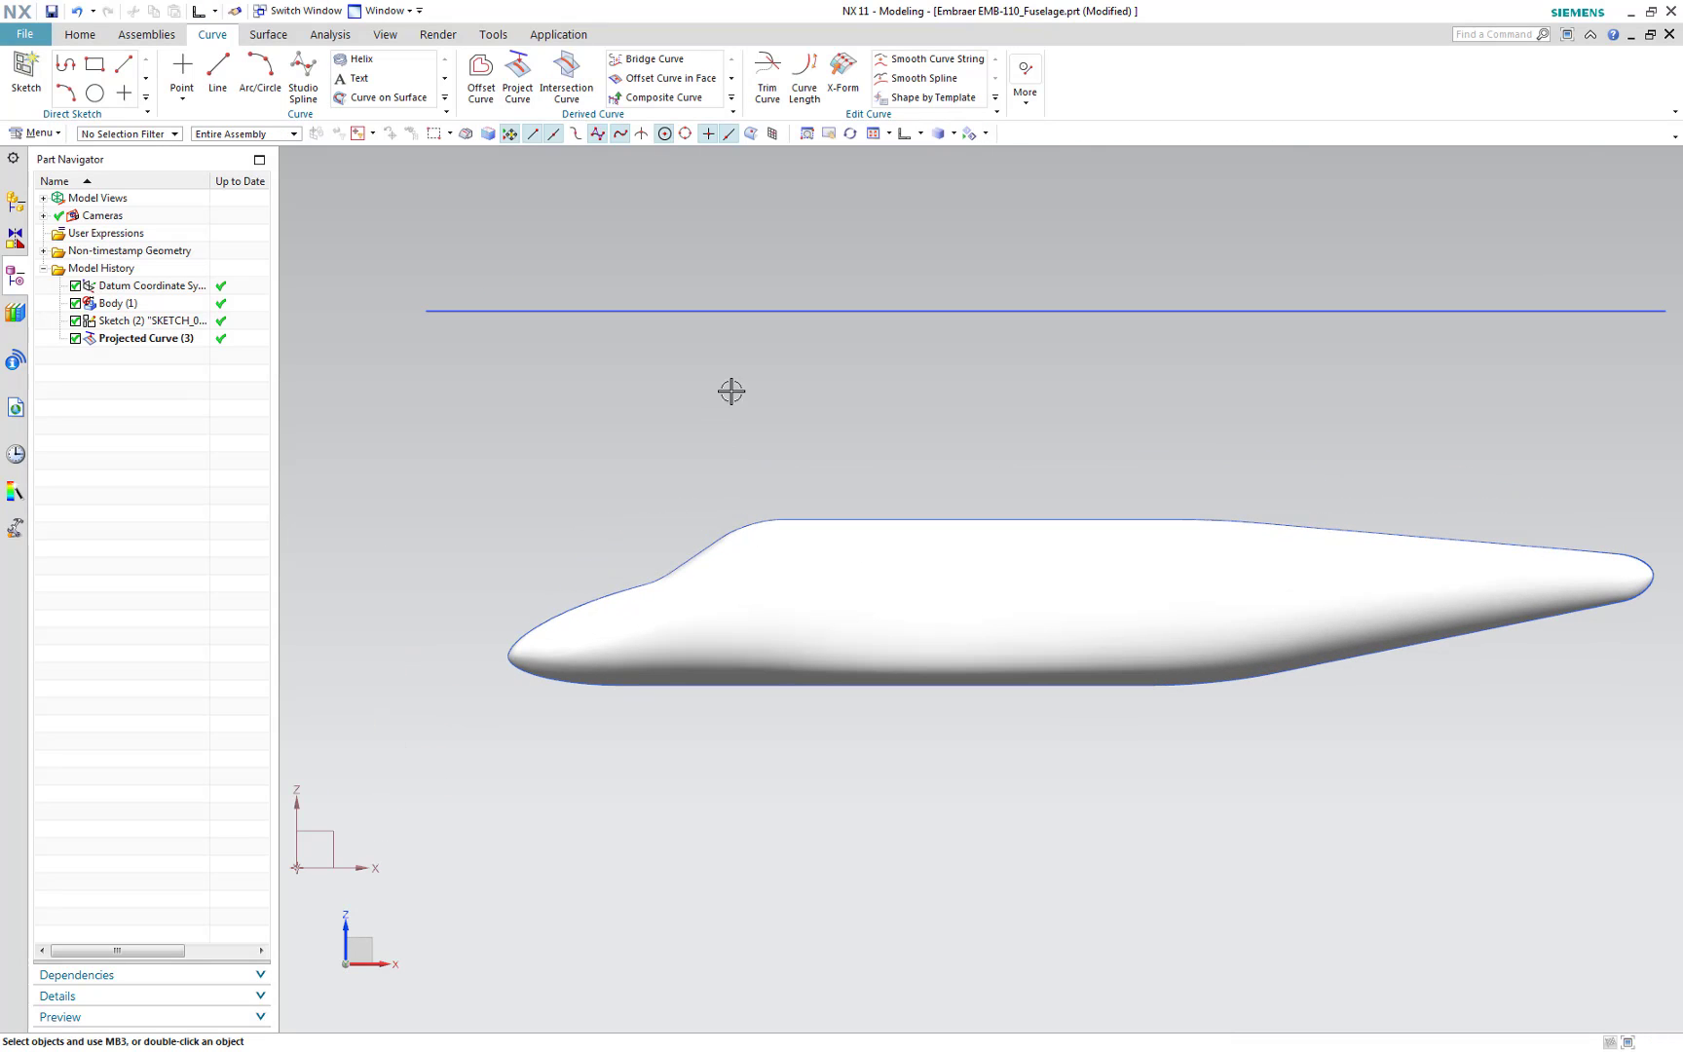
{"action": "right_click", "coordinate": [767, 311]}
{"action": "left_click", "coordinate": [801, 361]}
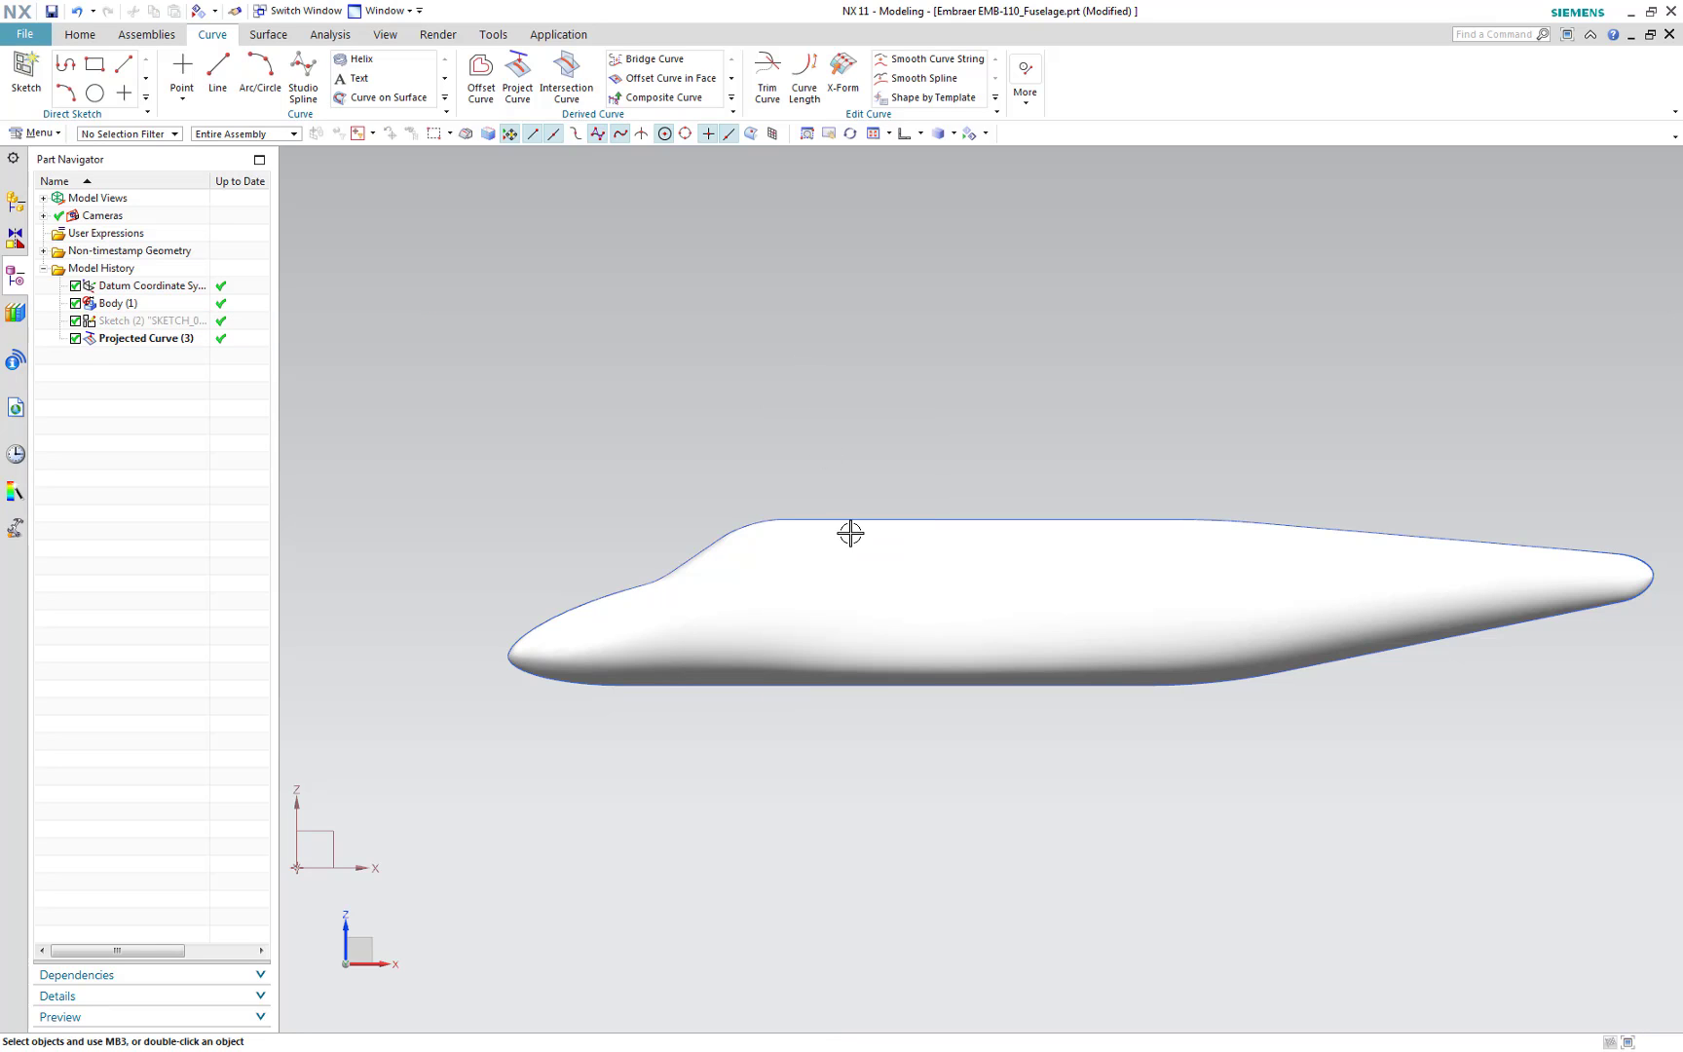
{"action": "right_click", "coordinate": [858, 551]}
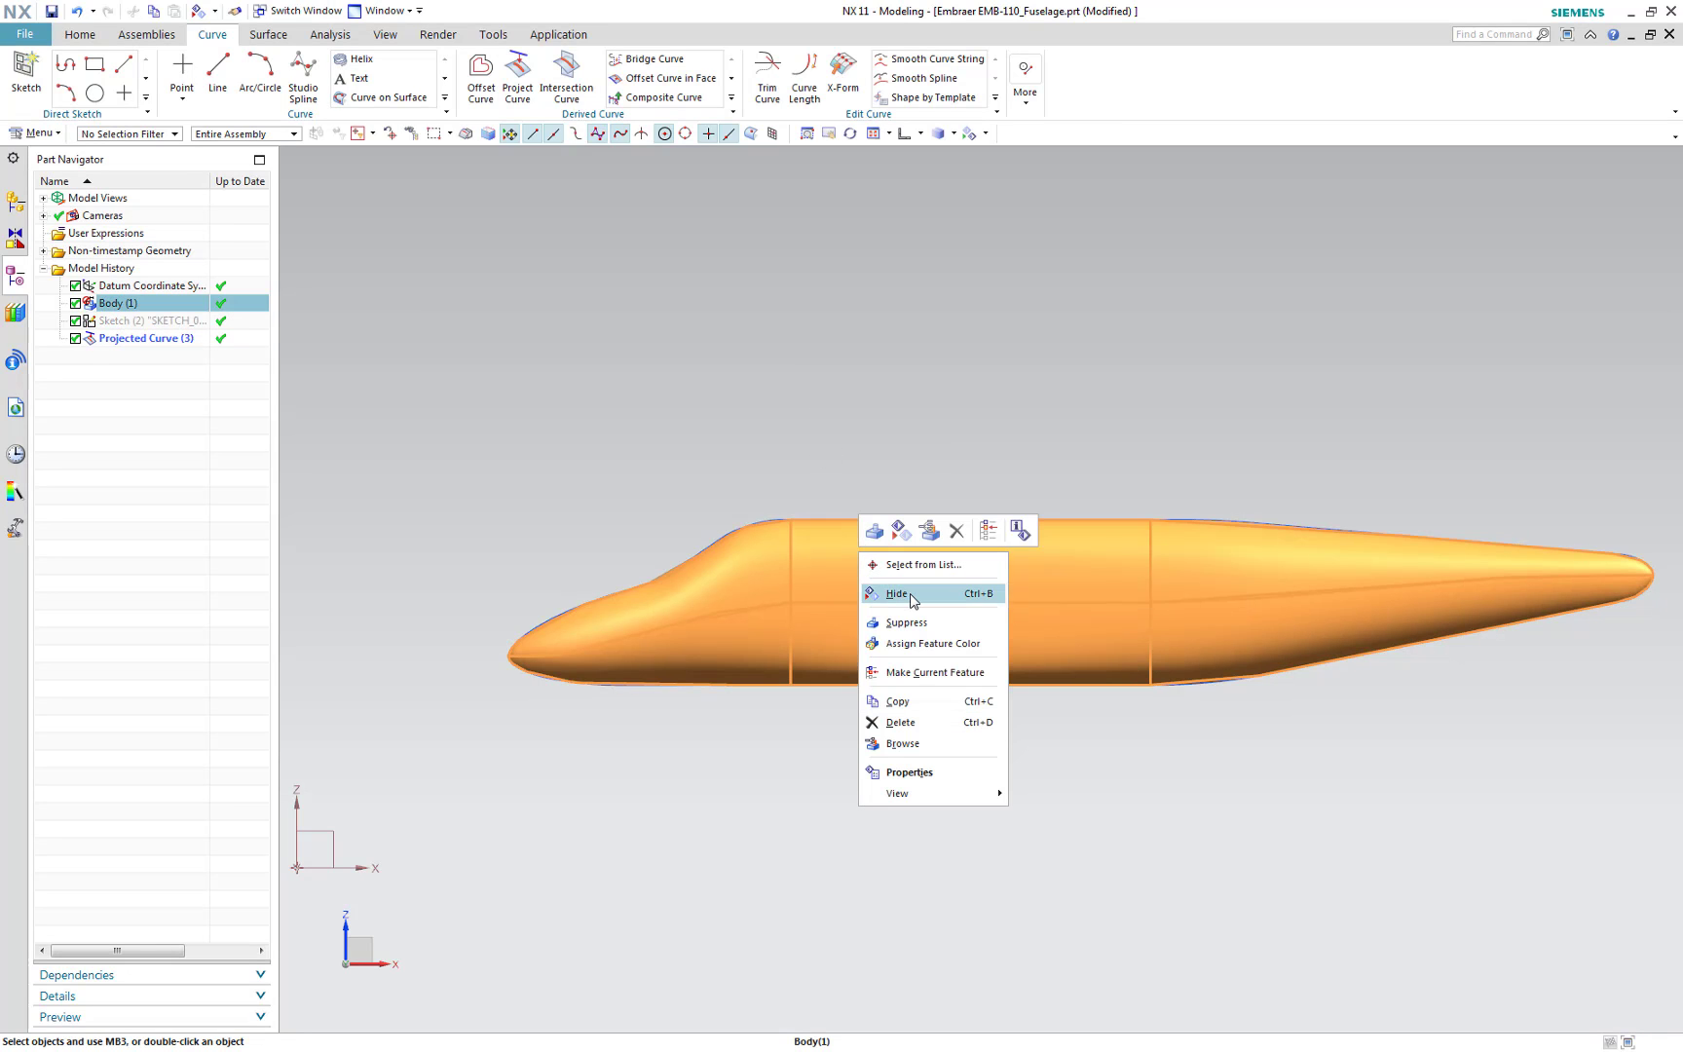
{"action": "left_click", "coordinate": [910, 593]}
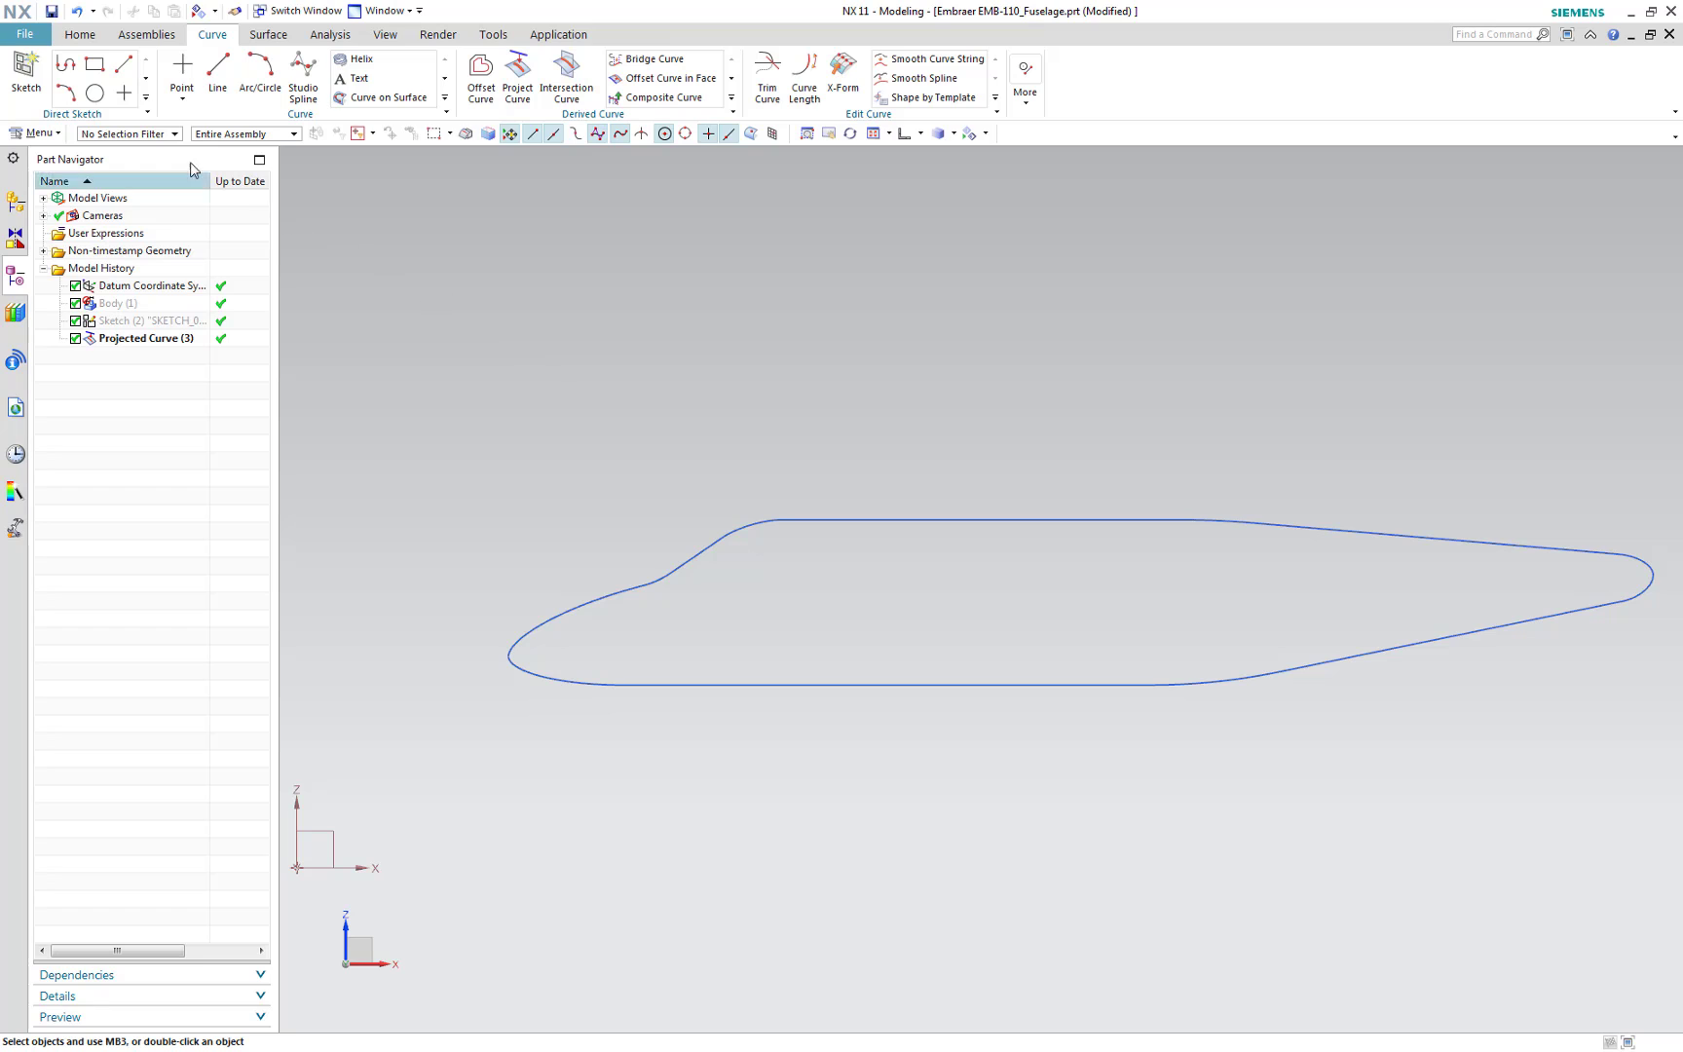
Create a new sketch on the datum coordinate system plane and orient the view to face it
{"action": "left_click", "coordinate": [30, 78]}
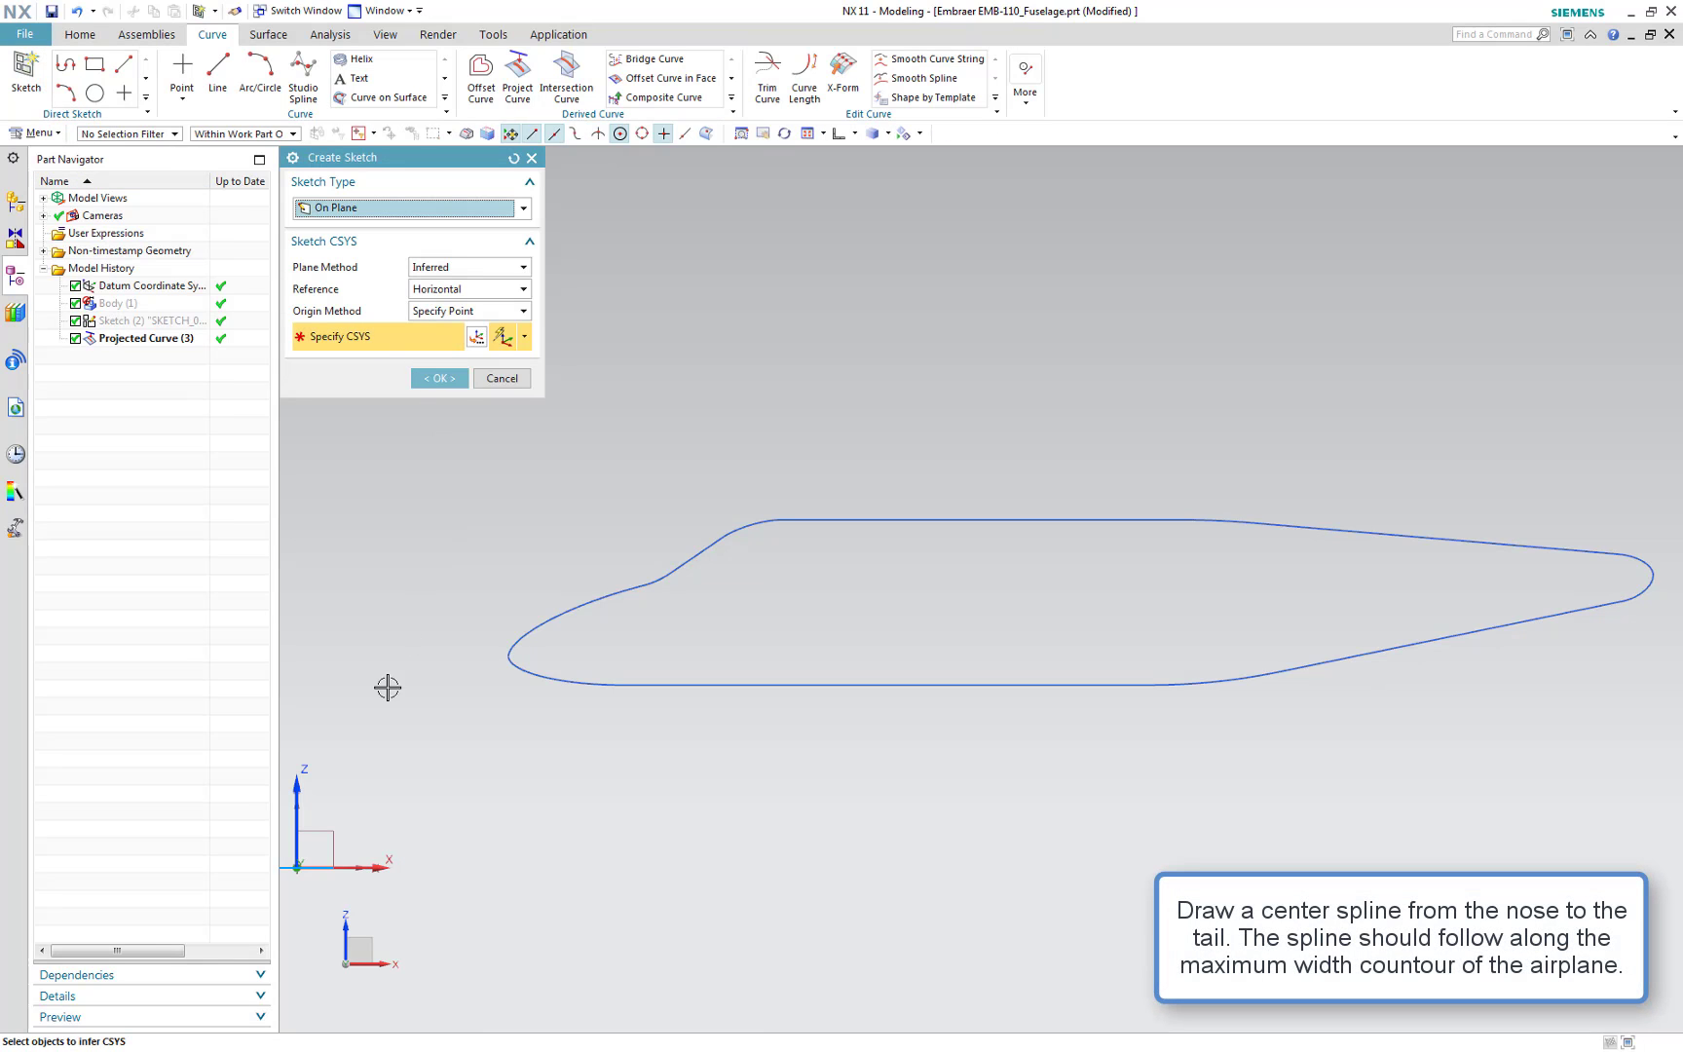
{"action": "left_click", "coordinate": [316, 845]}
{"action": "left_click", "coordinate": [438, 378]}
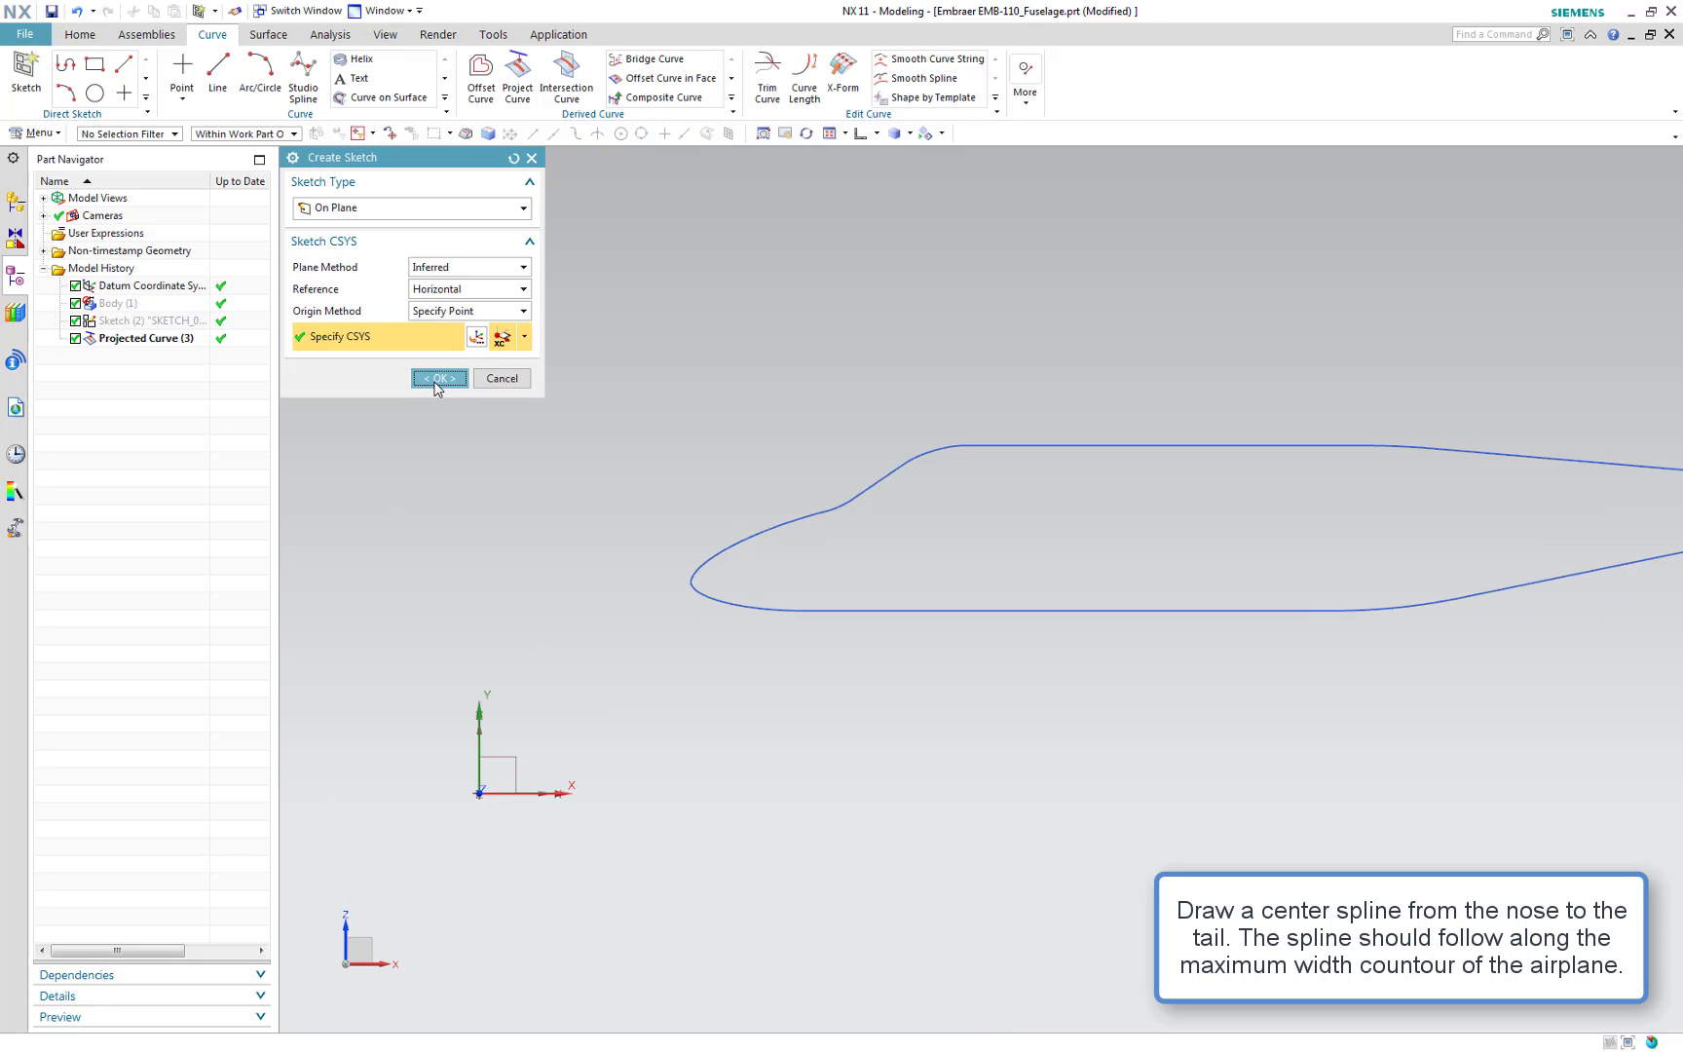
{"action": "left_click", "coordinate": [518, 577]}
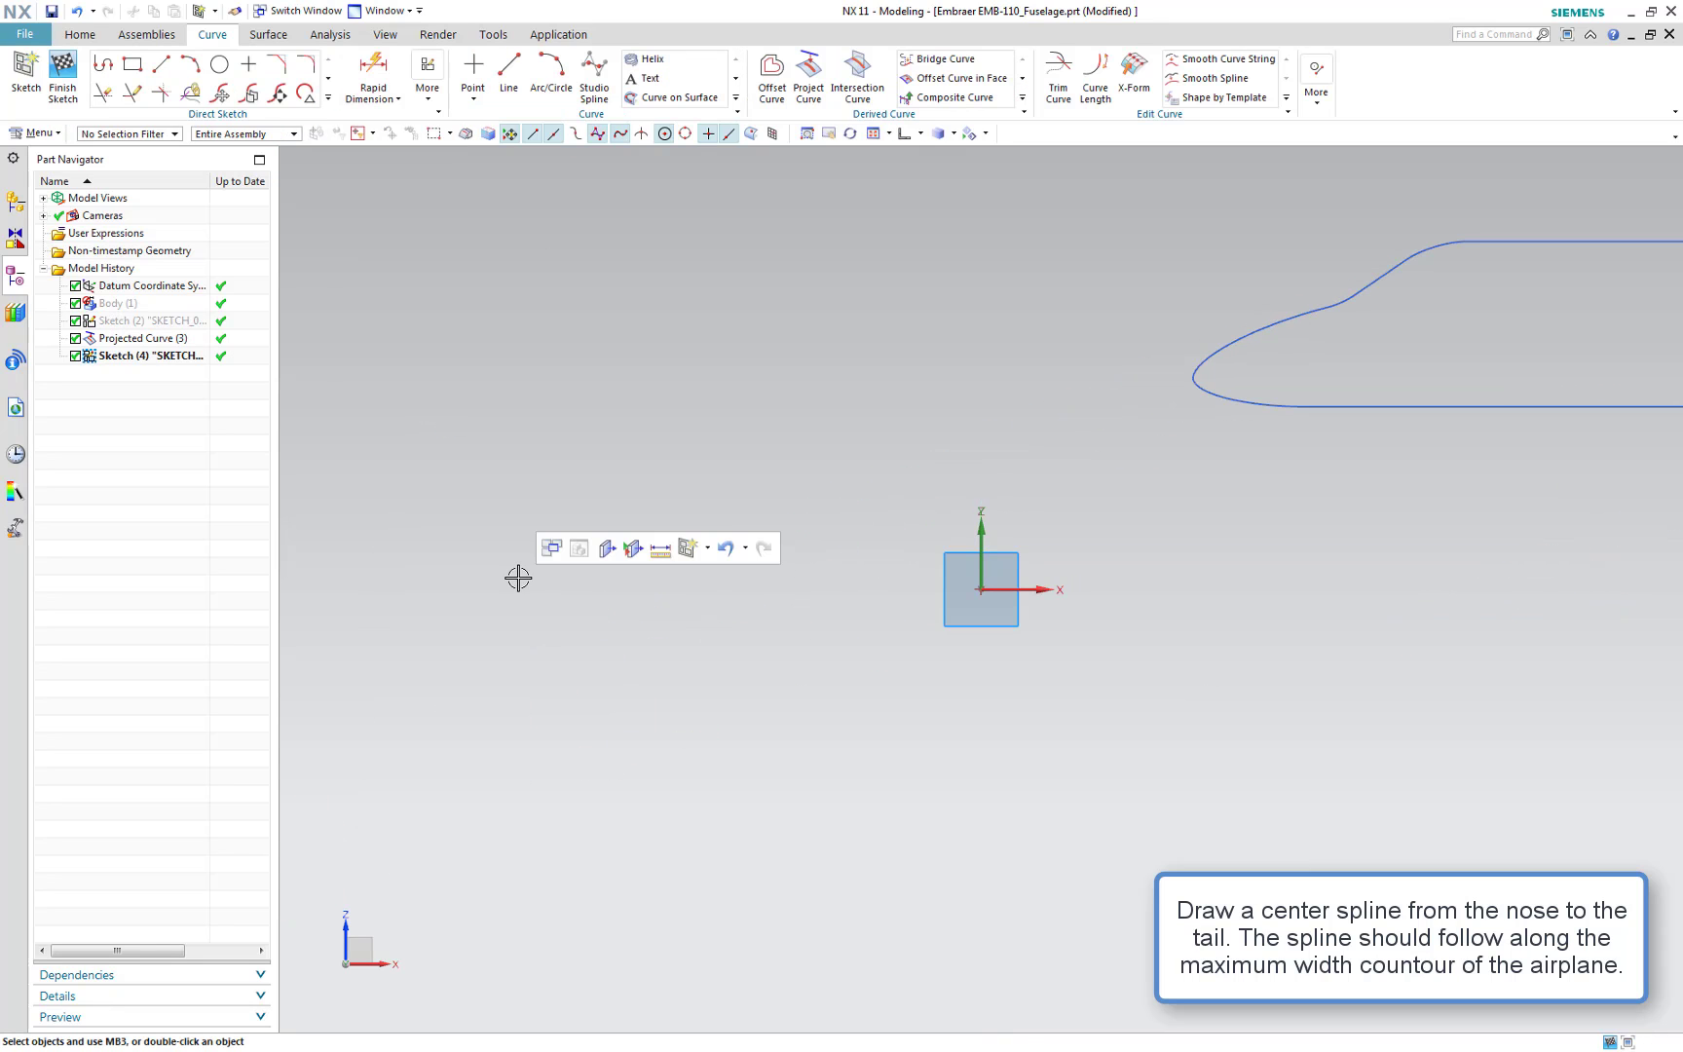
{"action": "key", "text": "F8"}
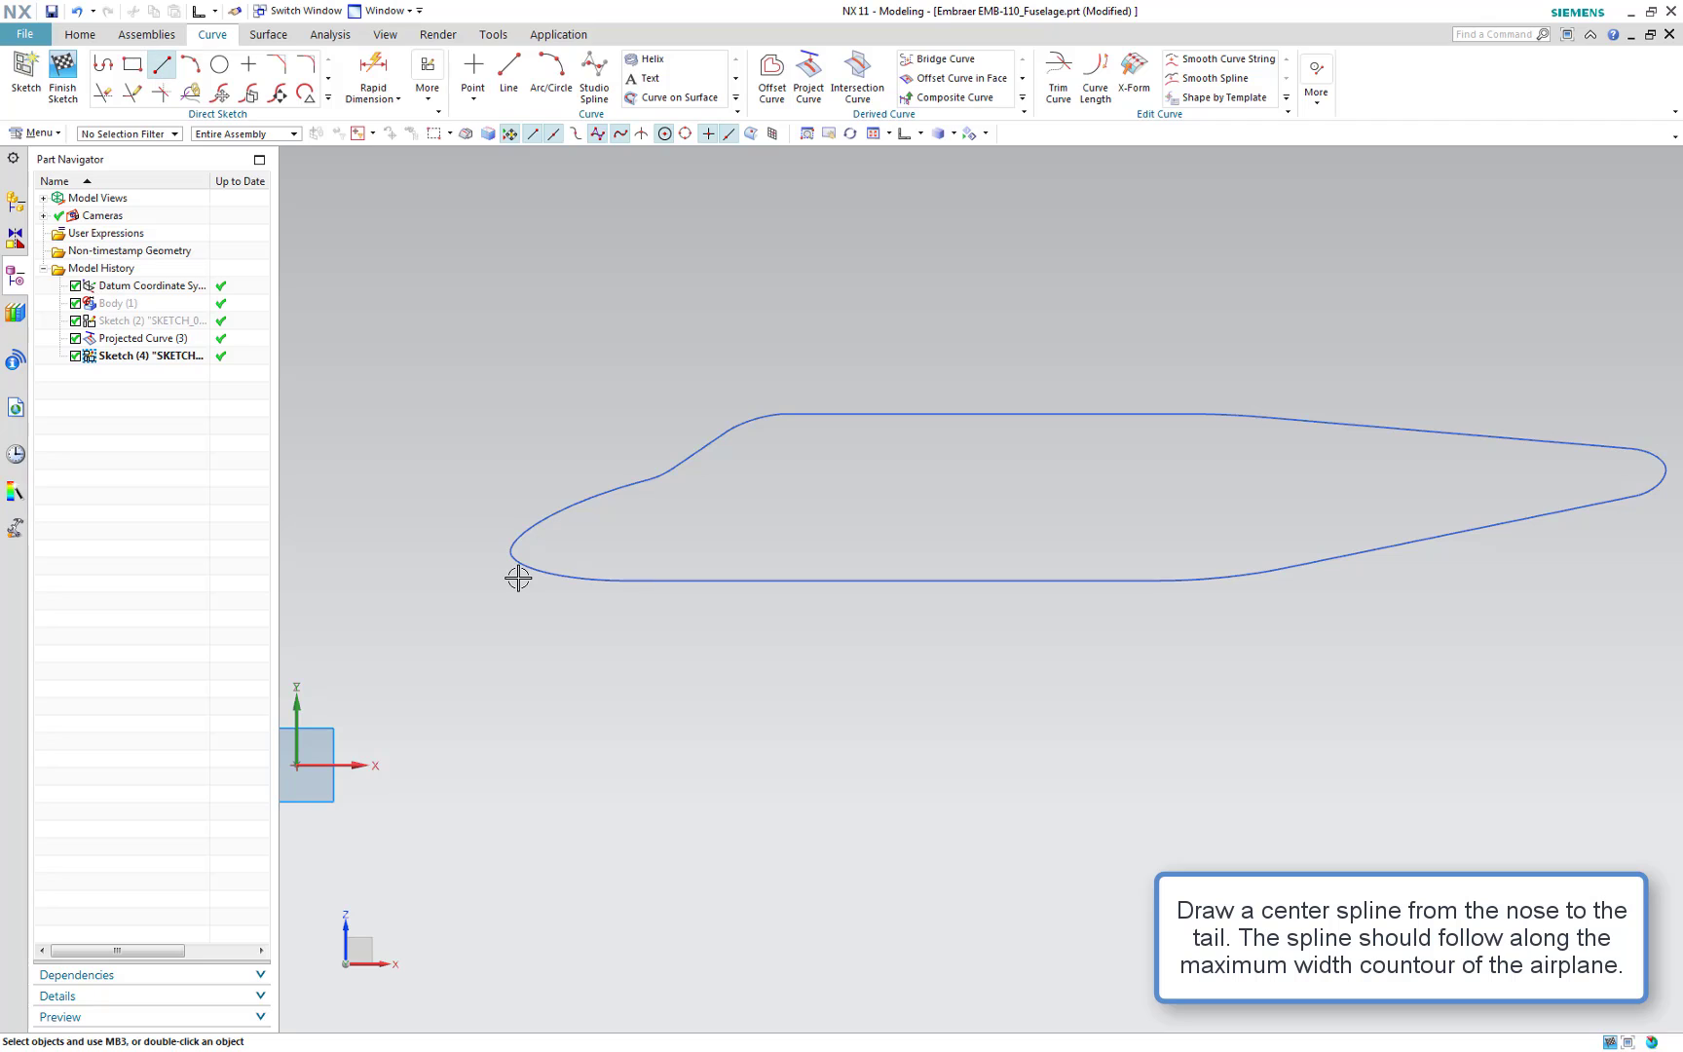
Draw a 15 mm horizontal line starting at the nose point of the projected profile
{"action": "key", "text": "l"}
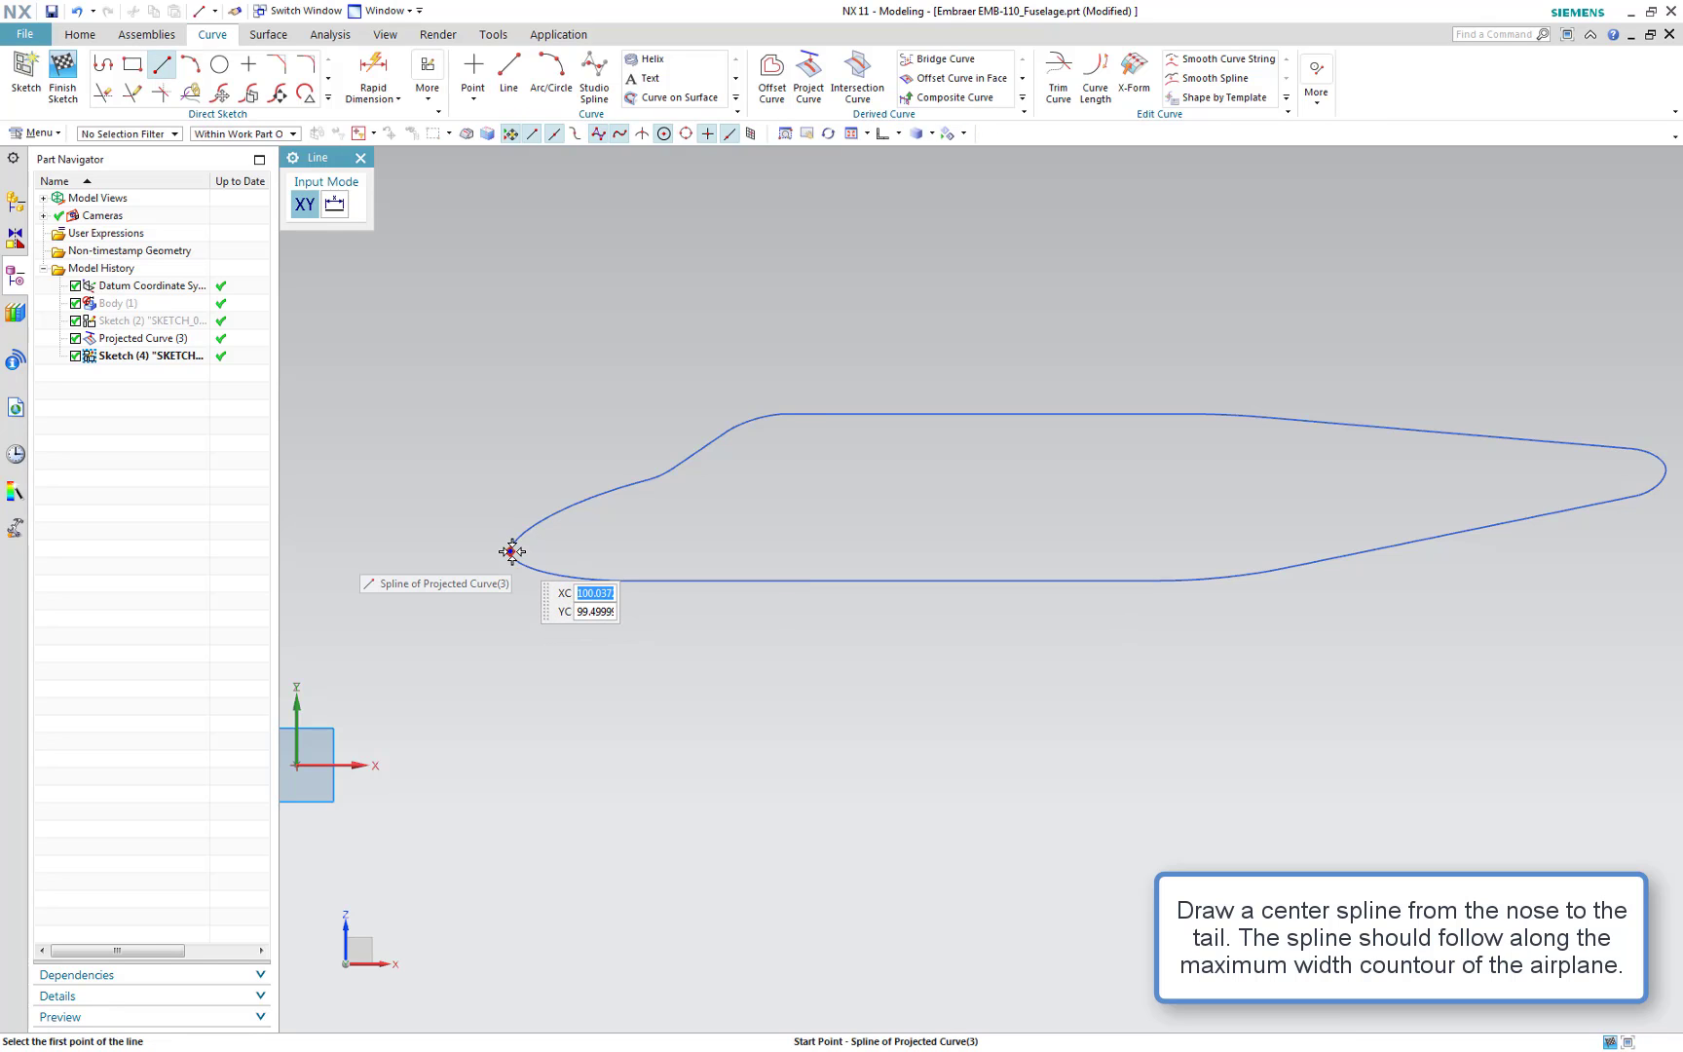
{"action": "left_click", "coordinate": [512, 552]}
{"action": "left_click", "coordinate": [570, 562]}
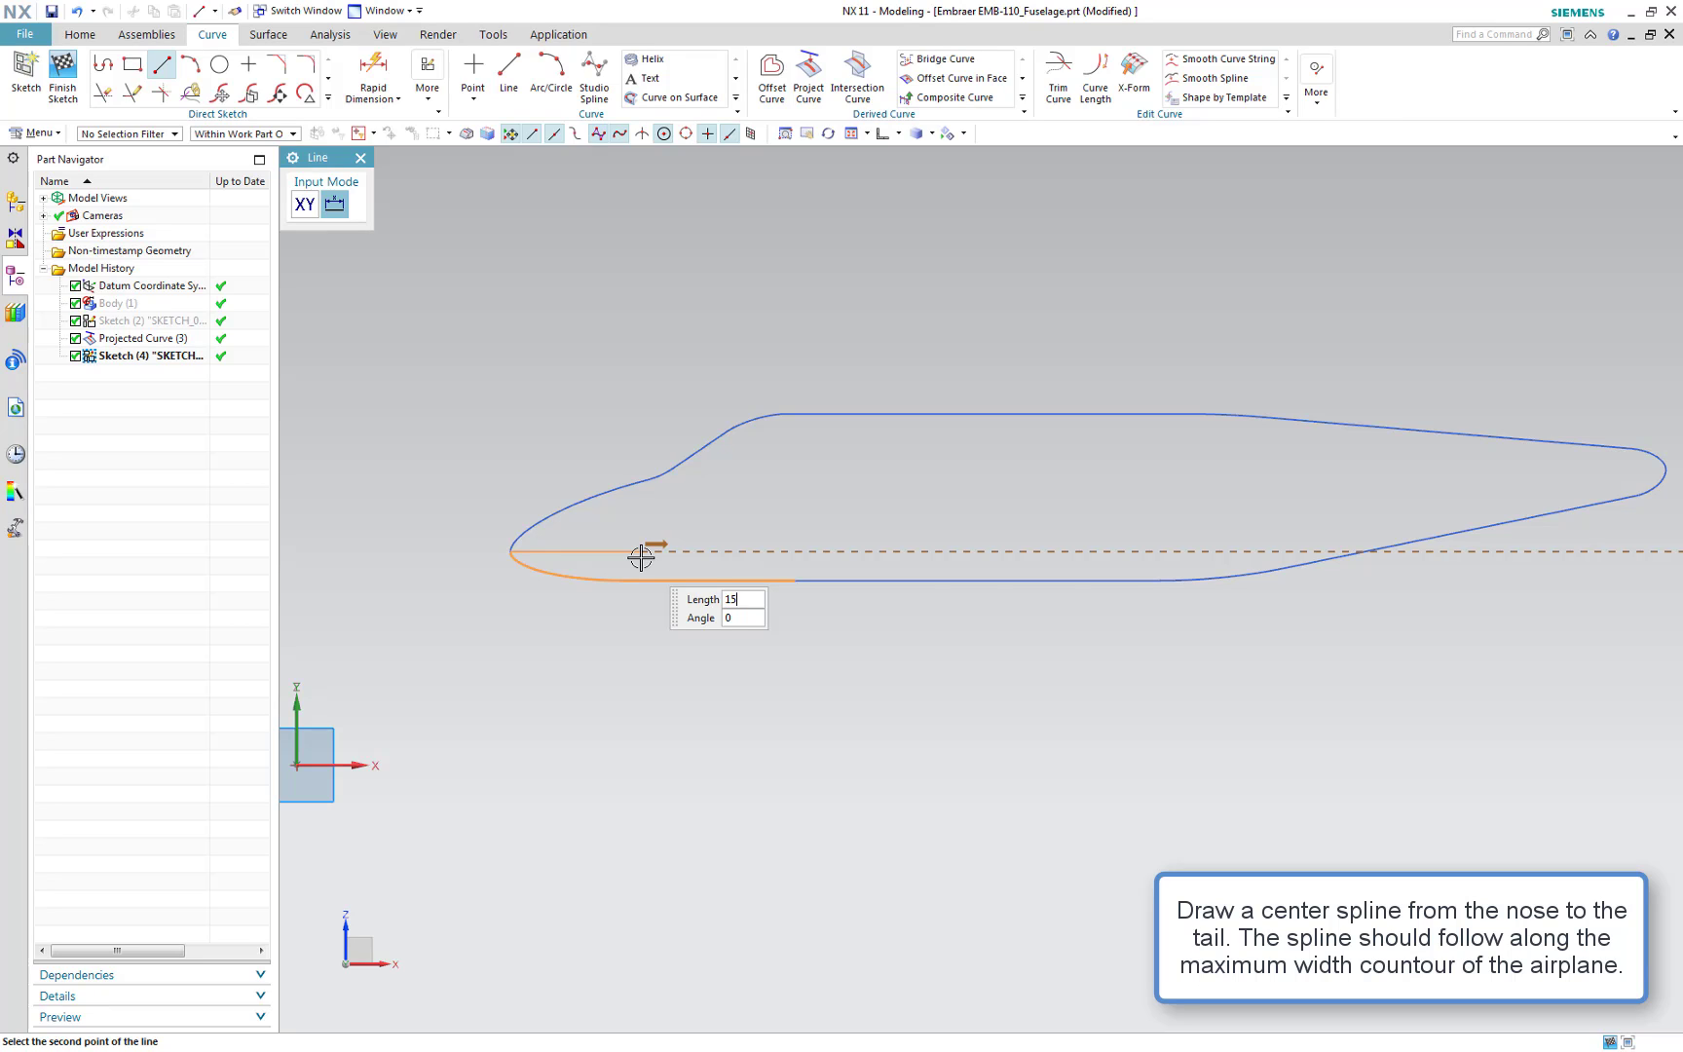
{"action": "key", "text": "Return"}
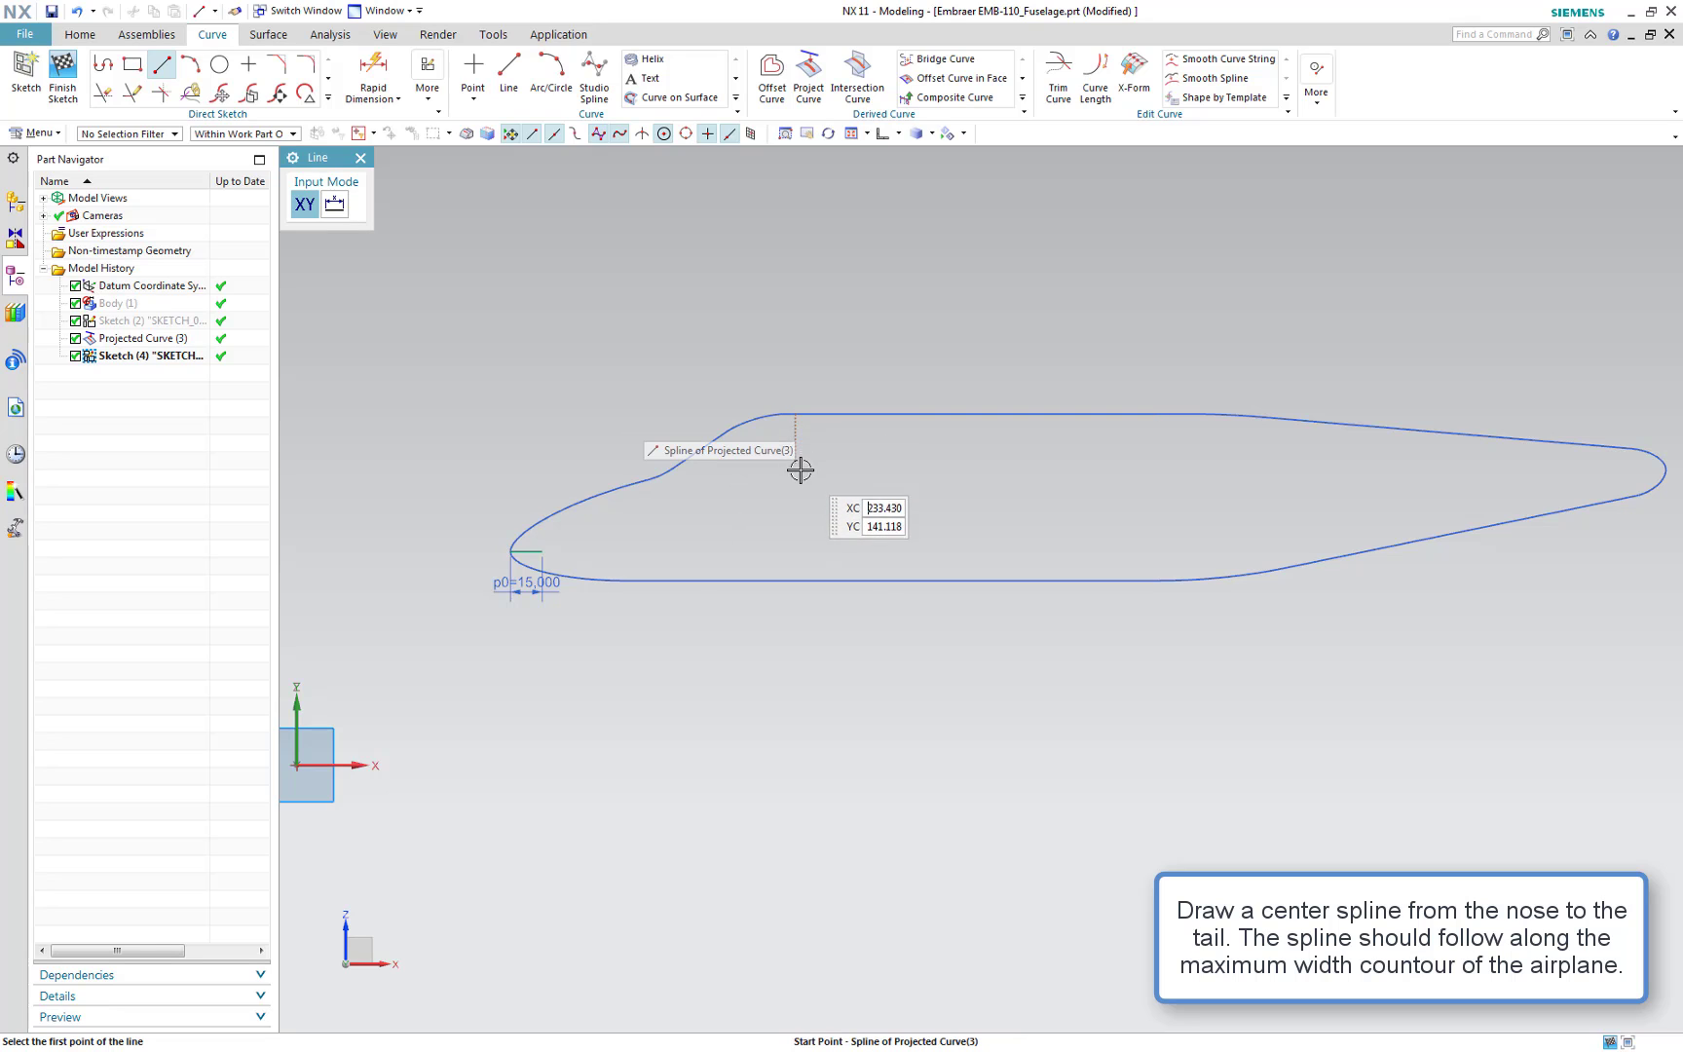
Draw a horizontal line about 150 long mid-profile and a 15 mm line at 180° from the tail point
{"action": "left_click", "coordinate": [795, 503]}
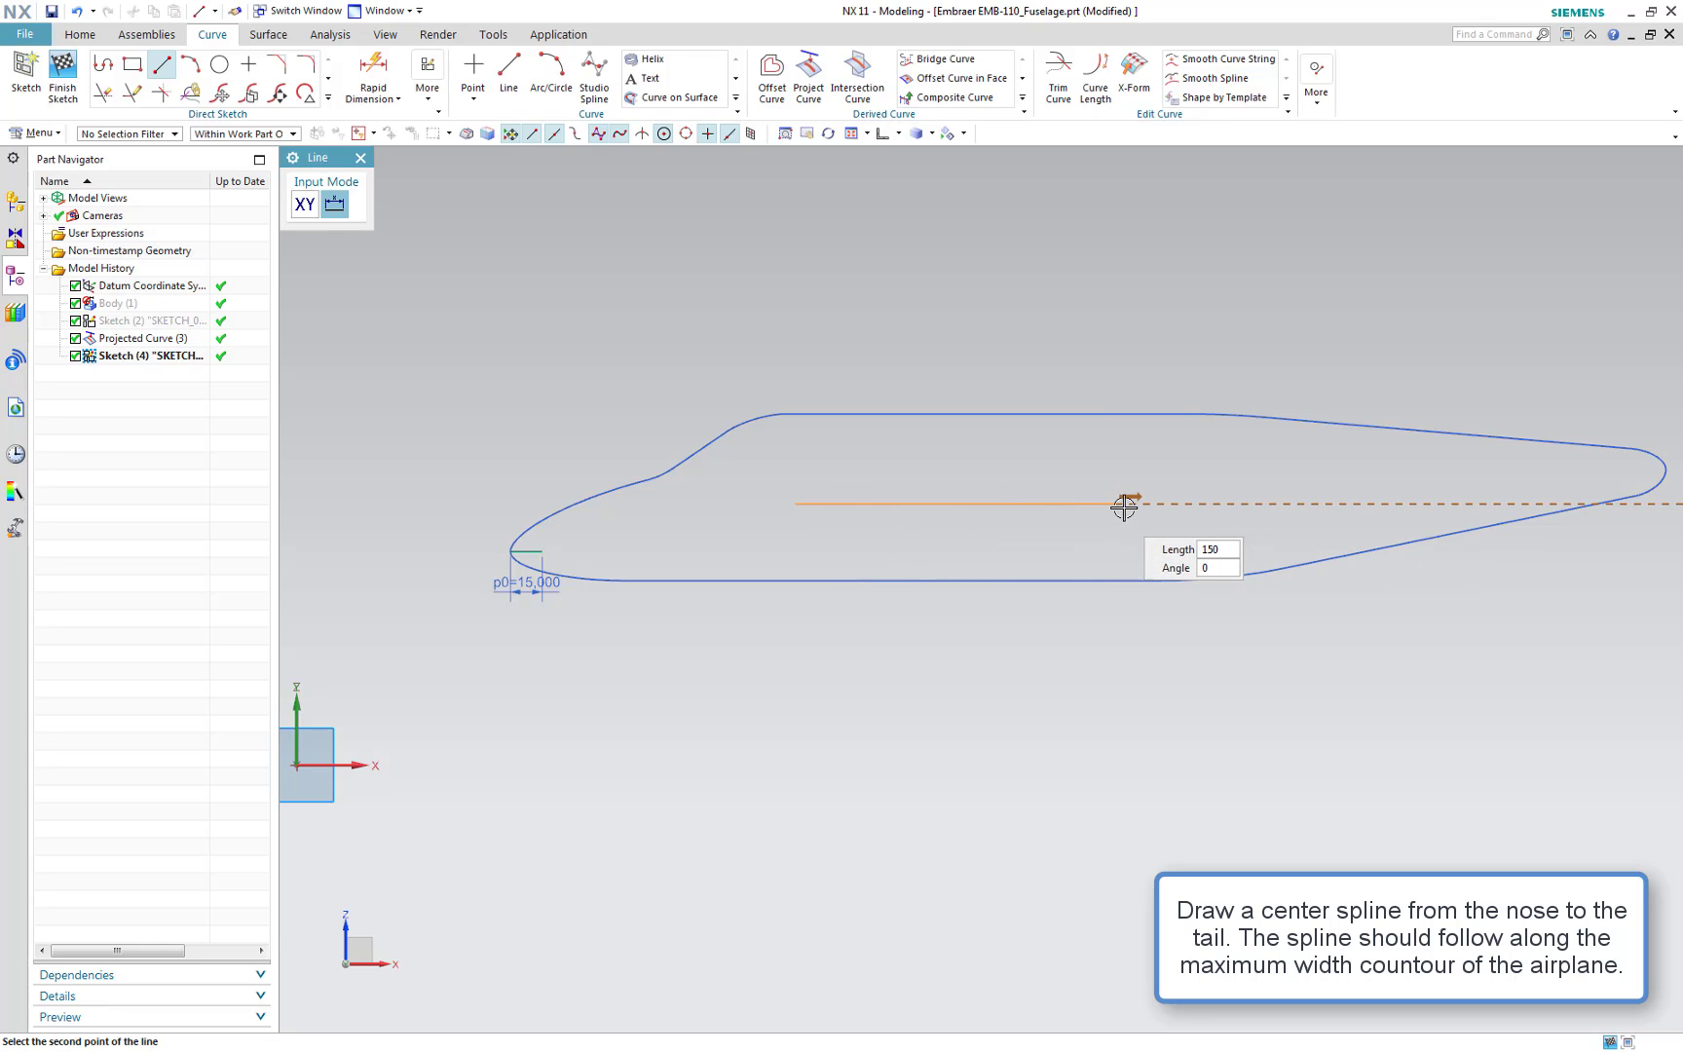
{"action": "left_click", "coordinate": [1155, 506]}
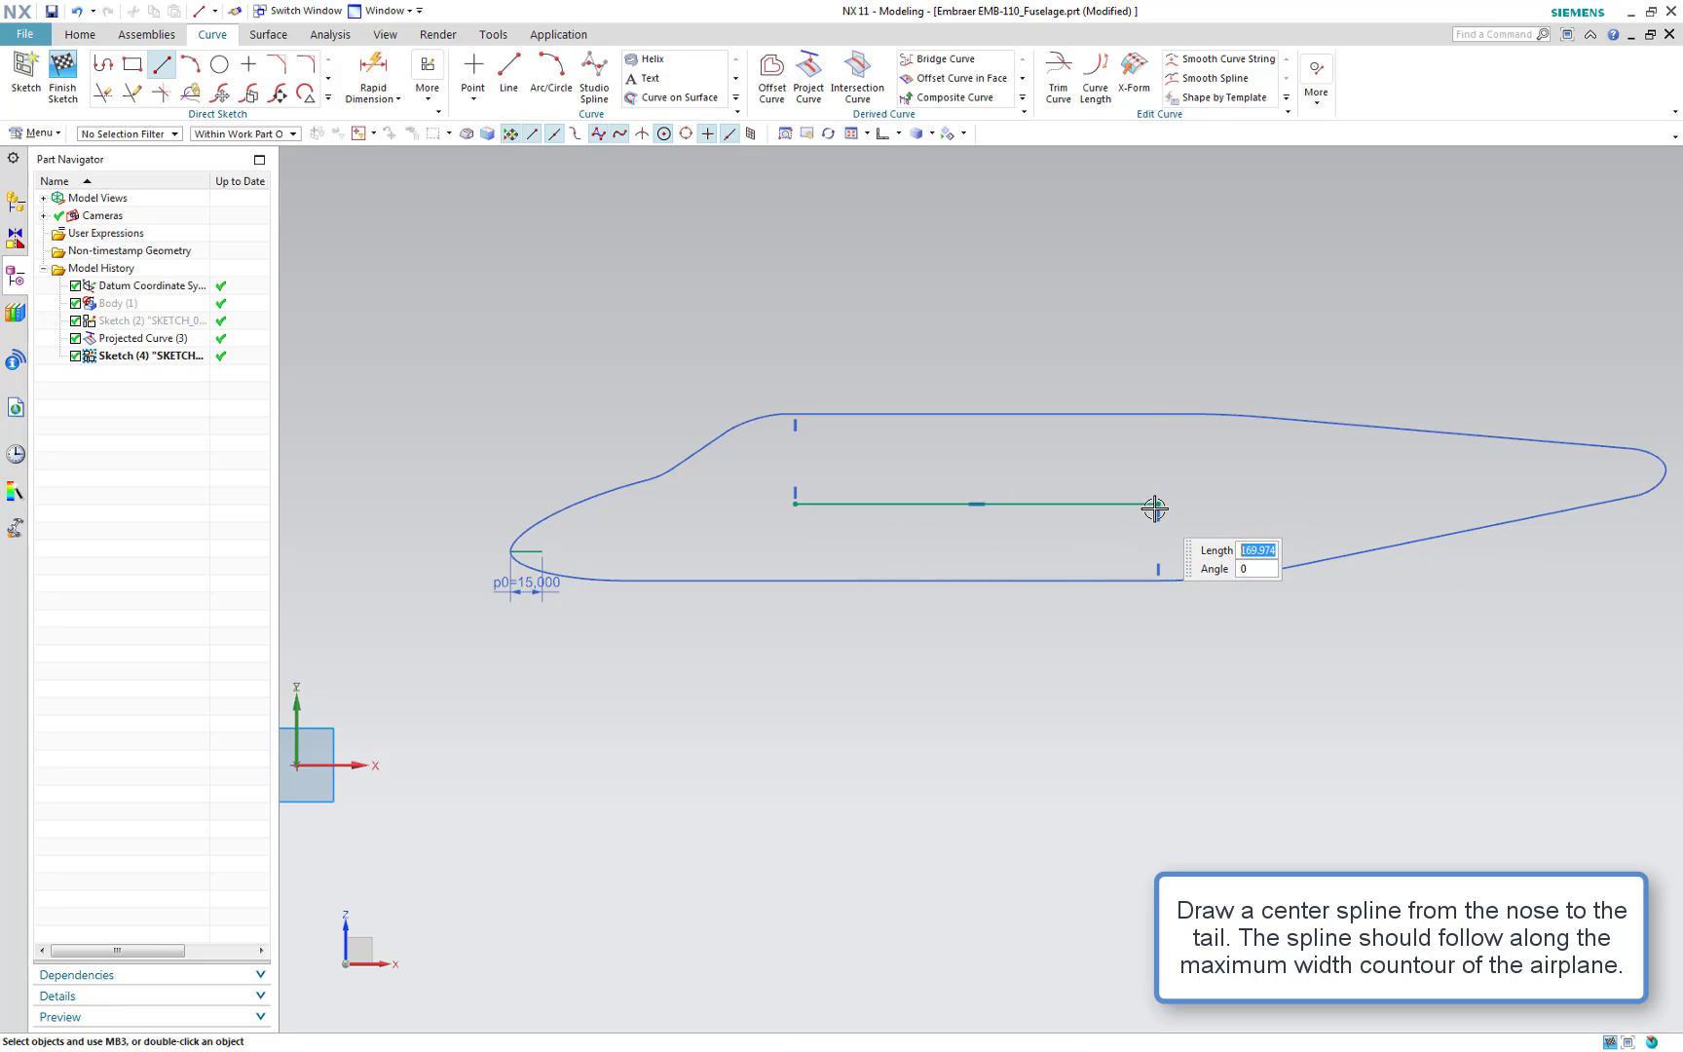
{"action": "left_click", "coordinate": [1645, 470]}
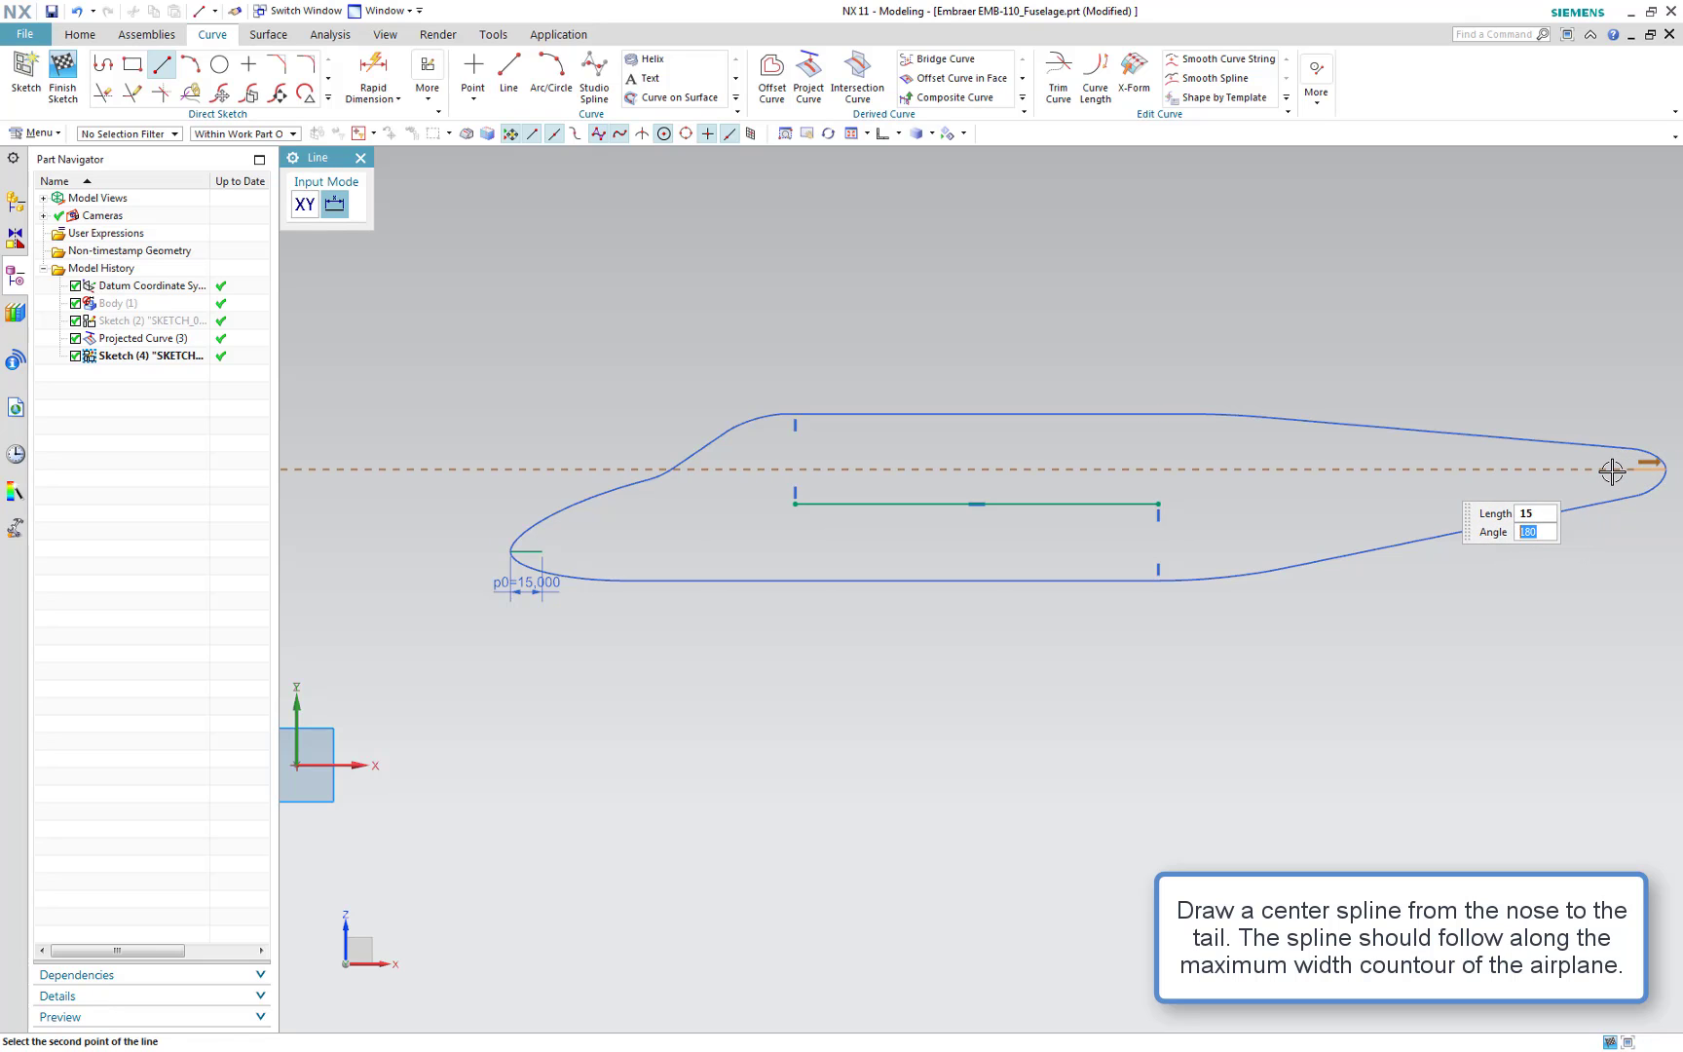
{"action": "key", "text": "Return"}
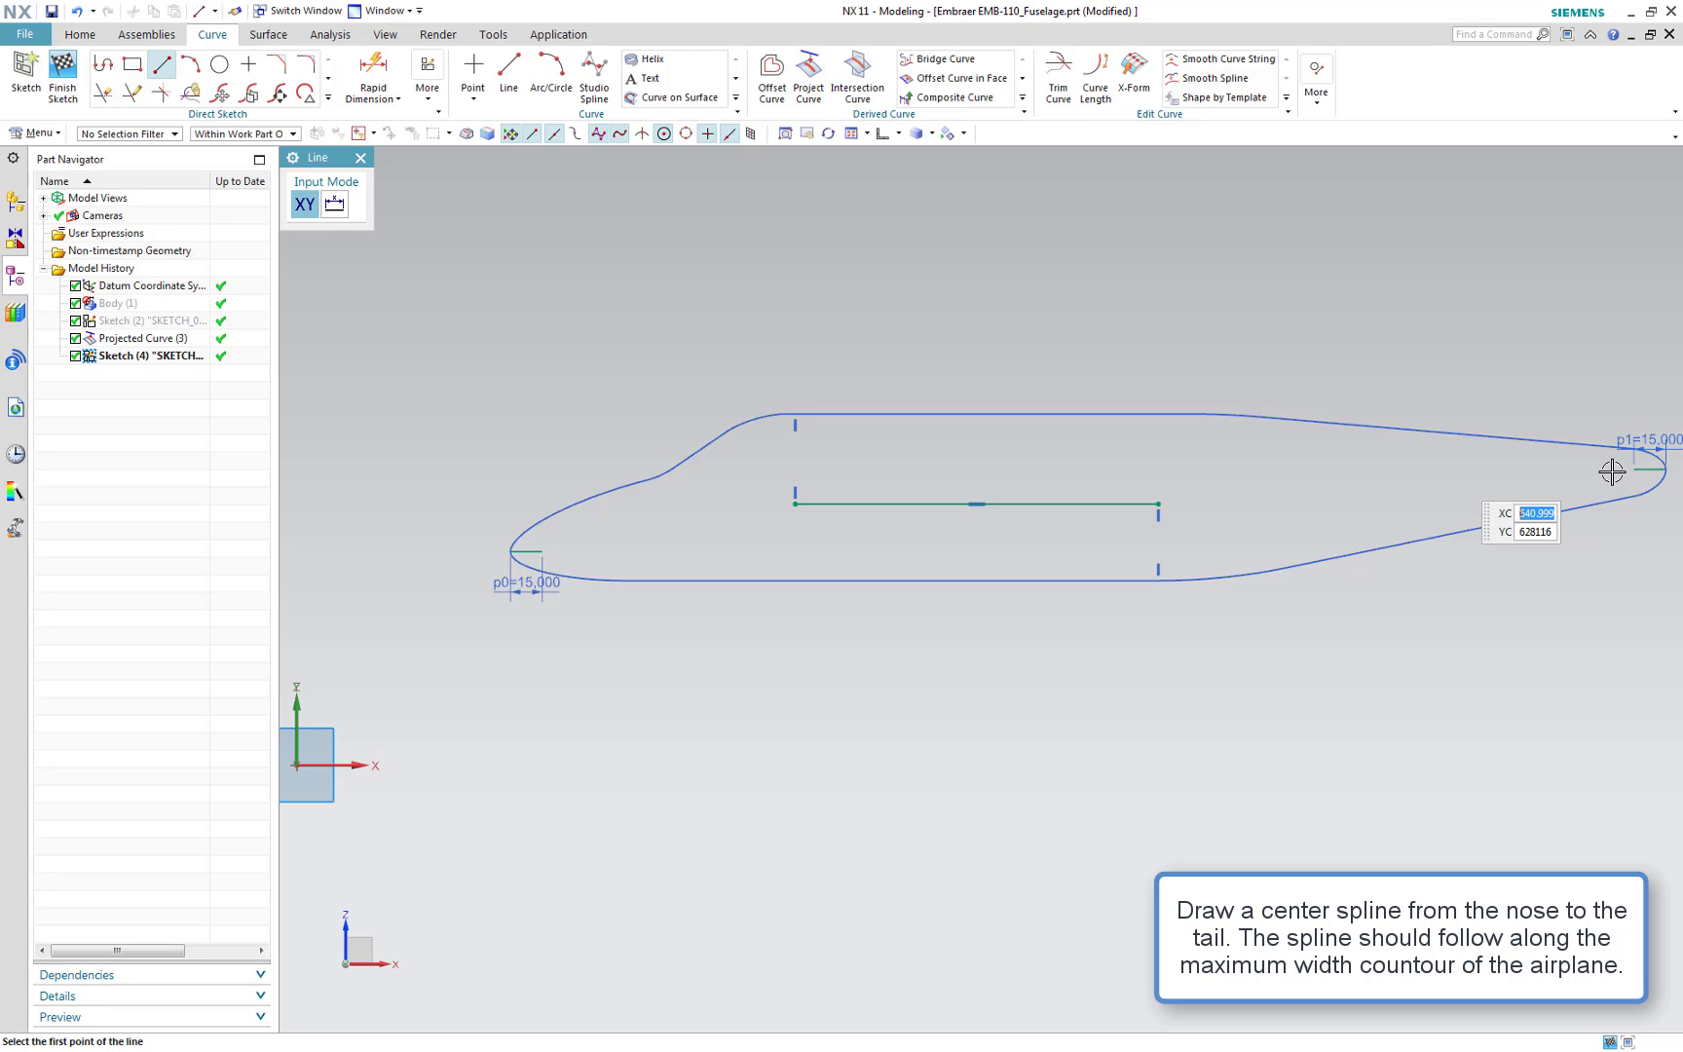
{"action": "key", "text": "Escape"}
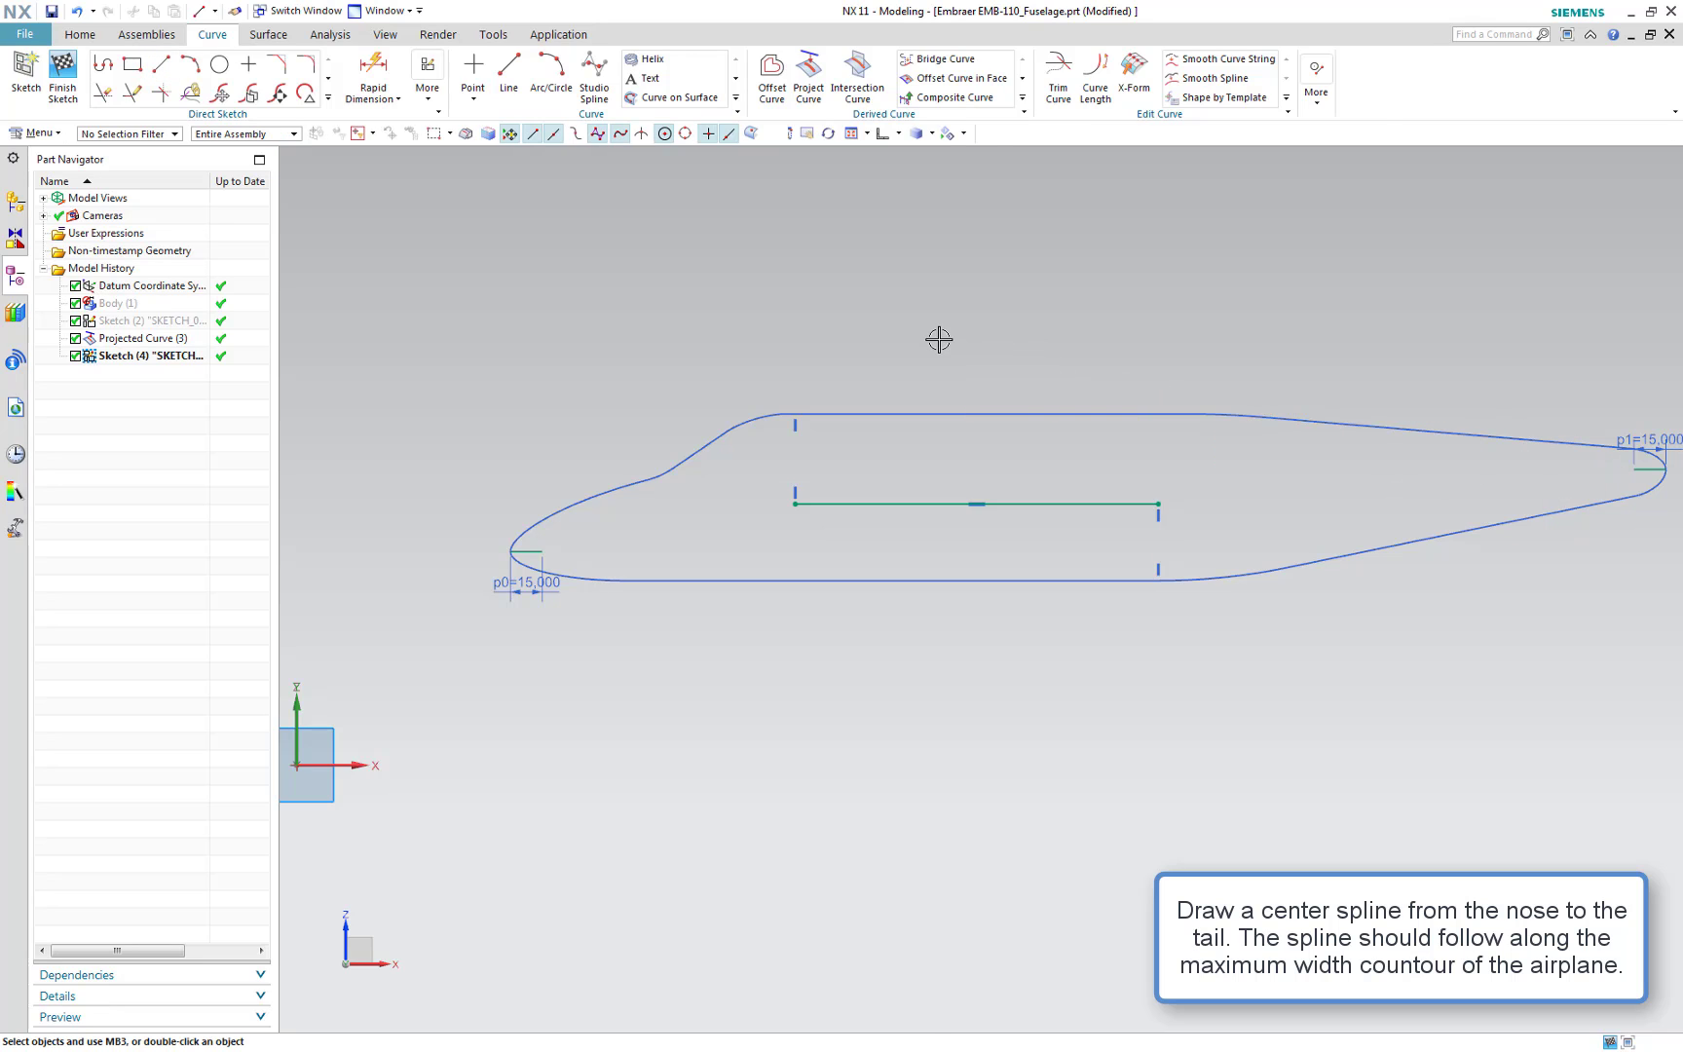
Start a studio spline through points from the nose line's end to the mid line's start, adding a point between them
{"action": "key", "text": "s"}
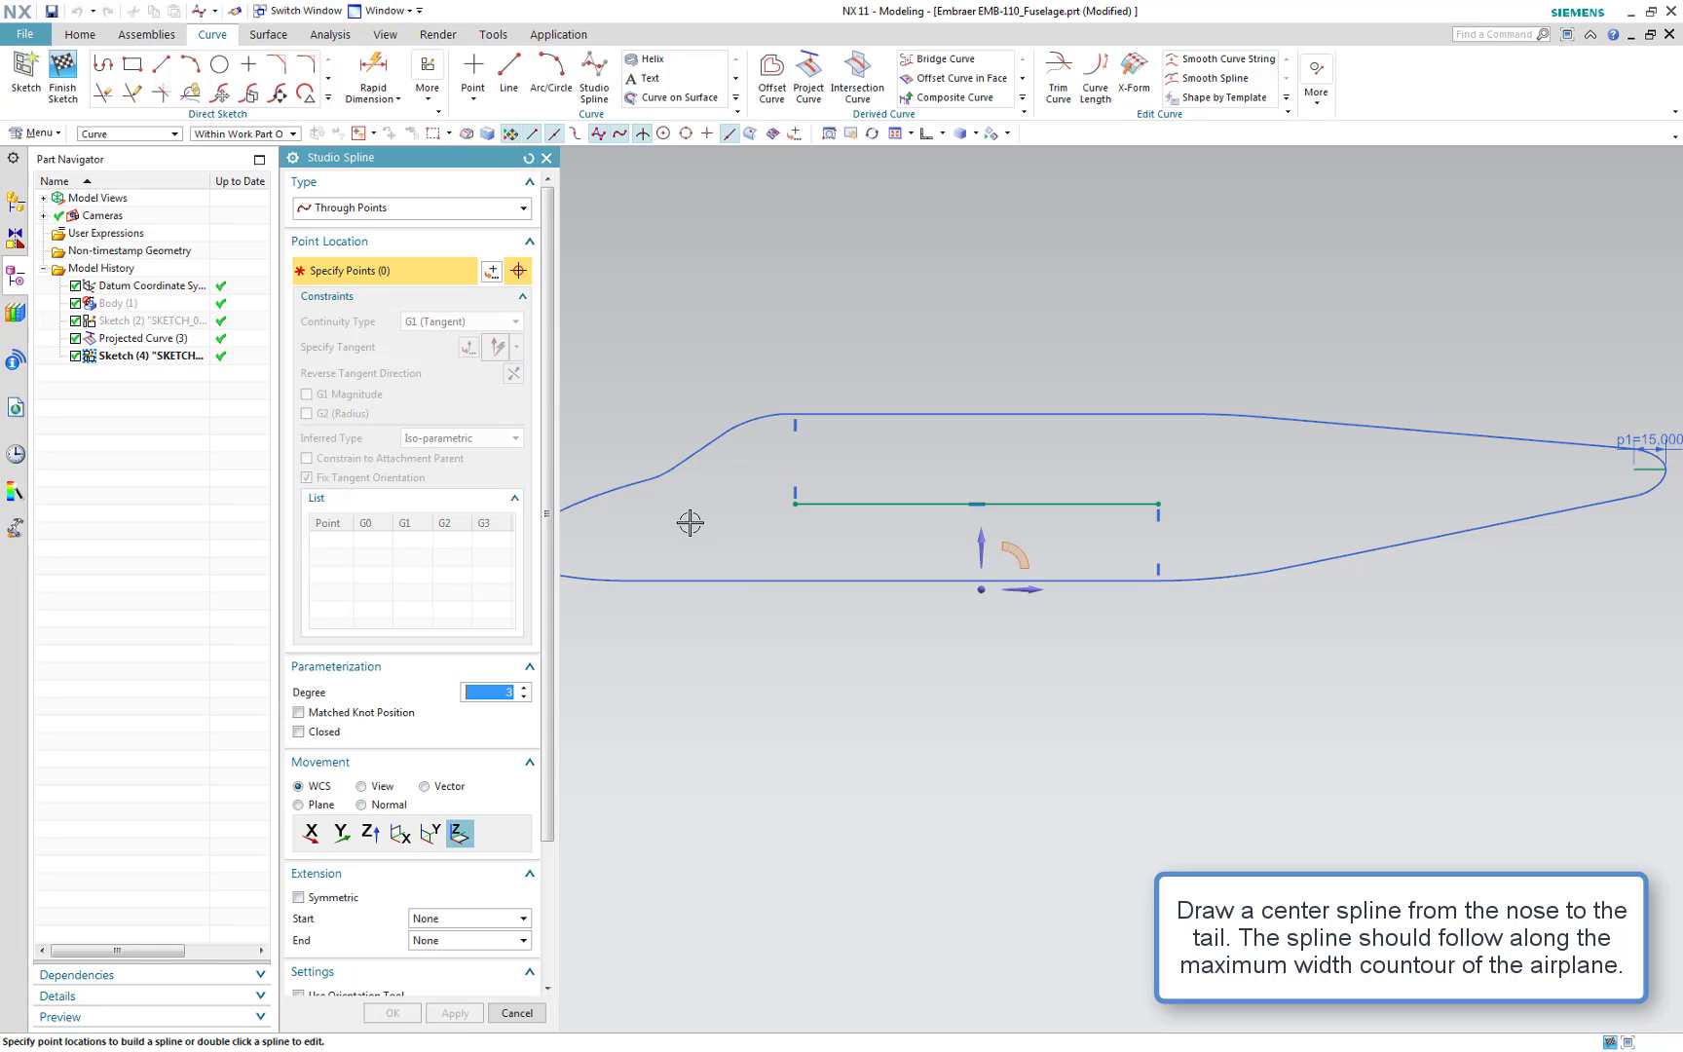
{"action": "middle_click_drag", "start_coordinate": [677, 548], "coordinate": [718, 563], "text": "shift"}
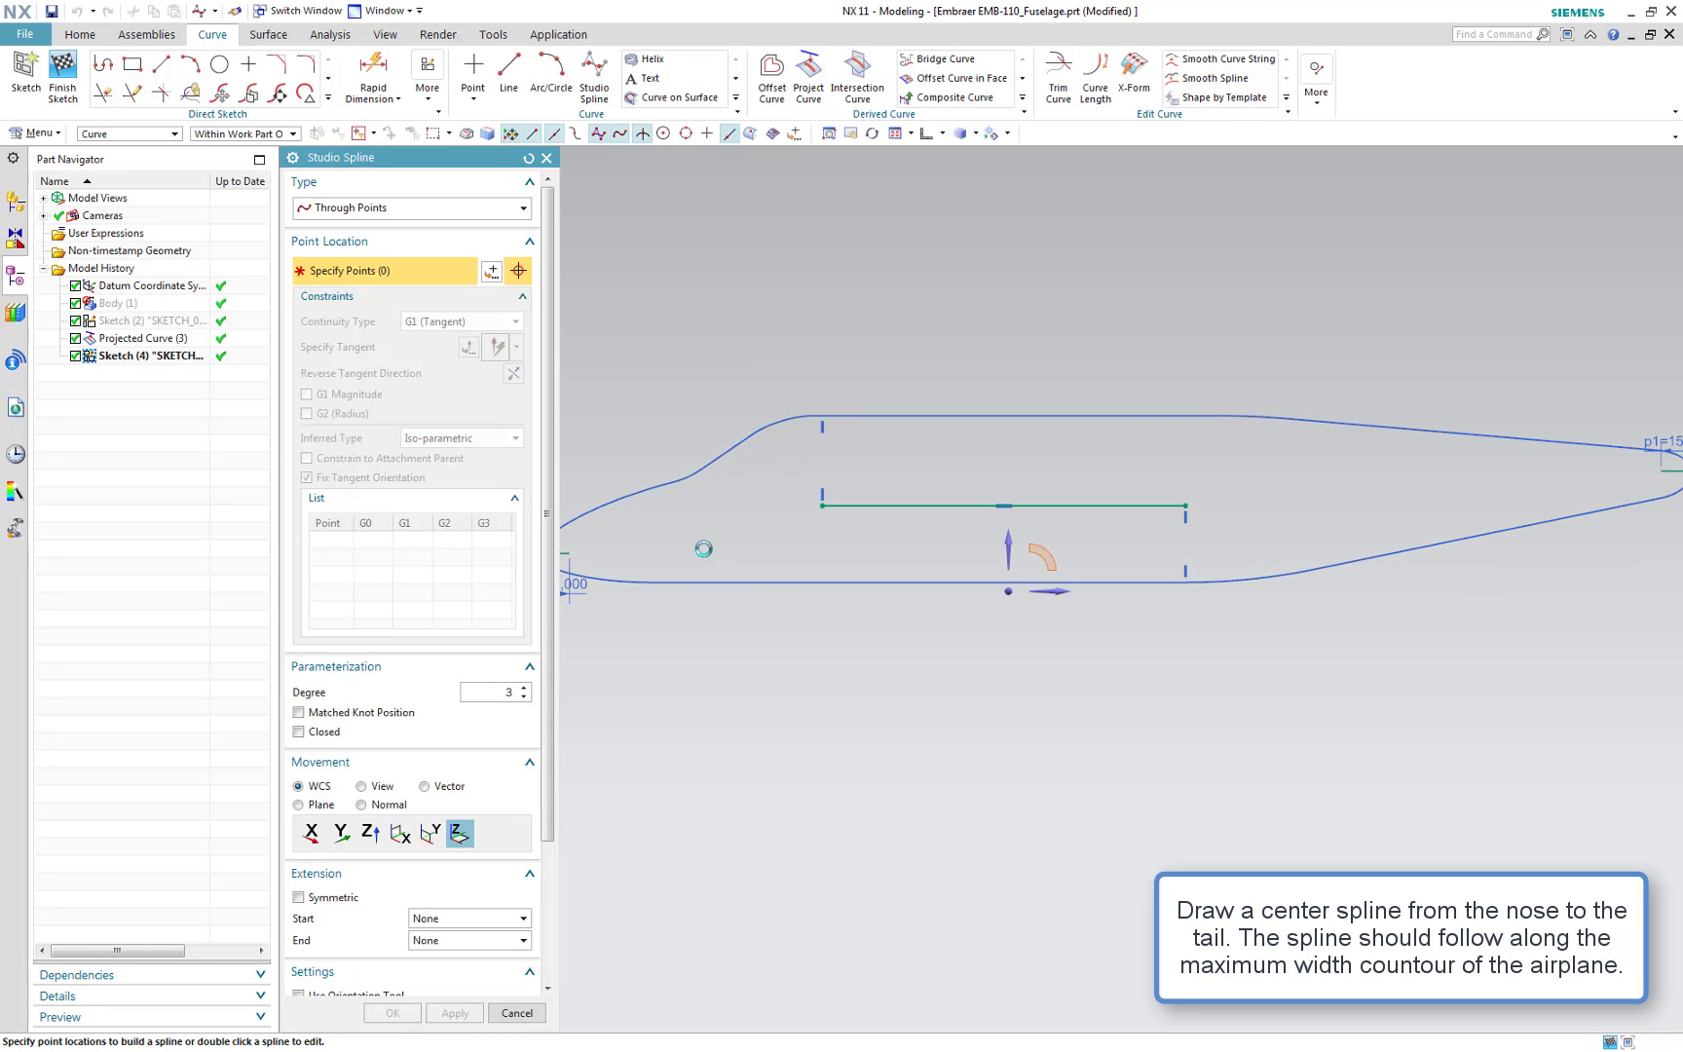
{"action": "left_click", "coordinate": [566, 555]}
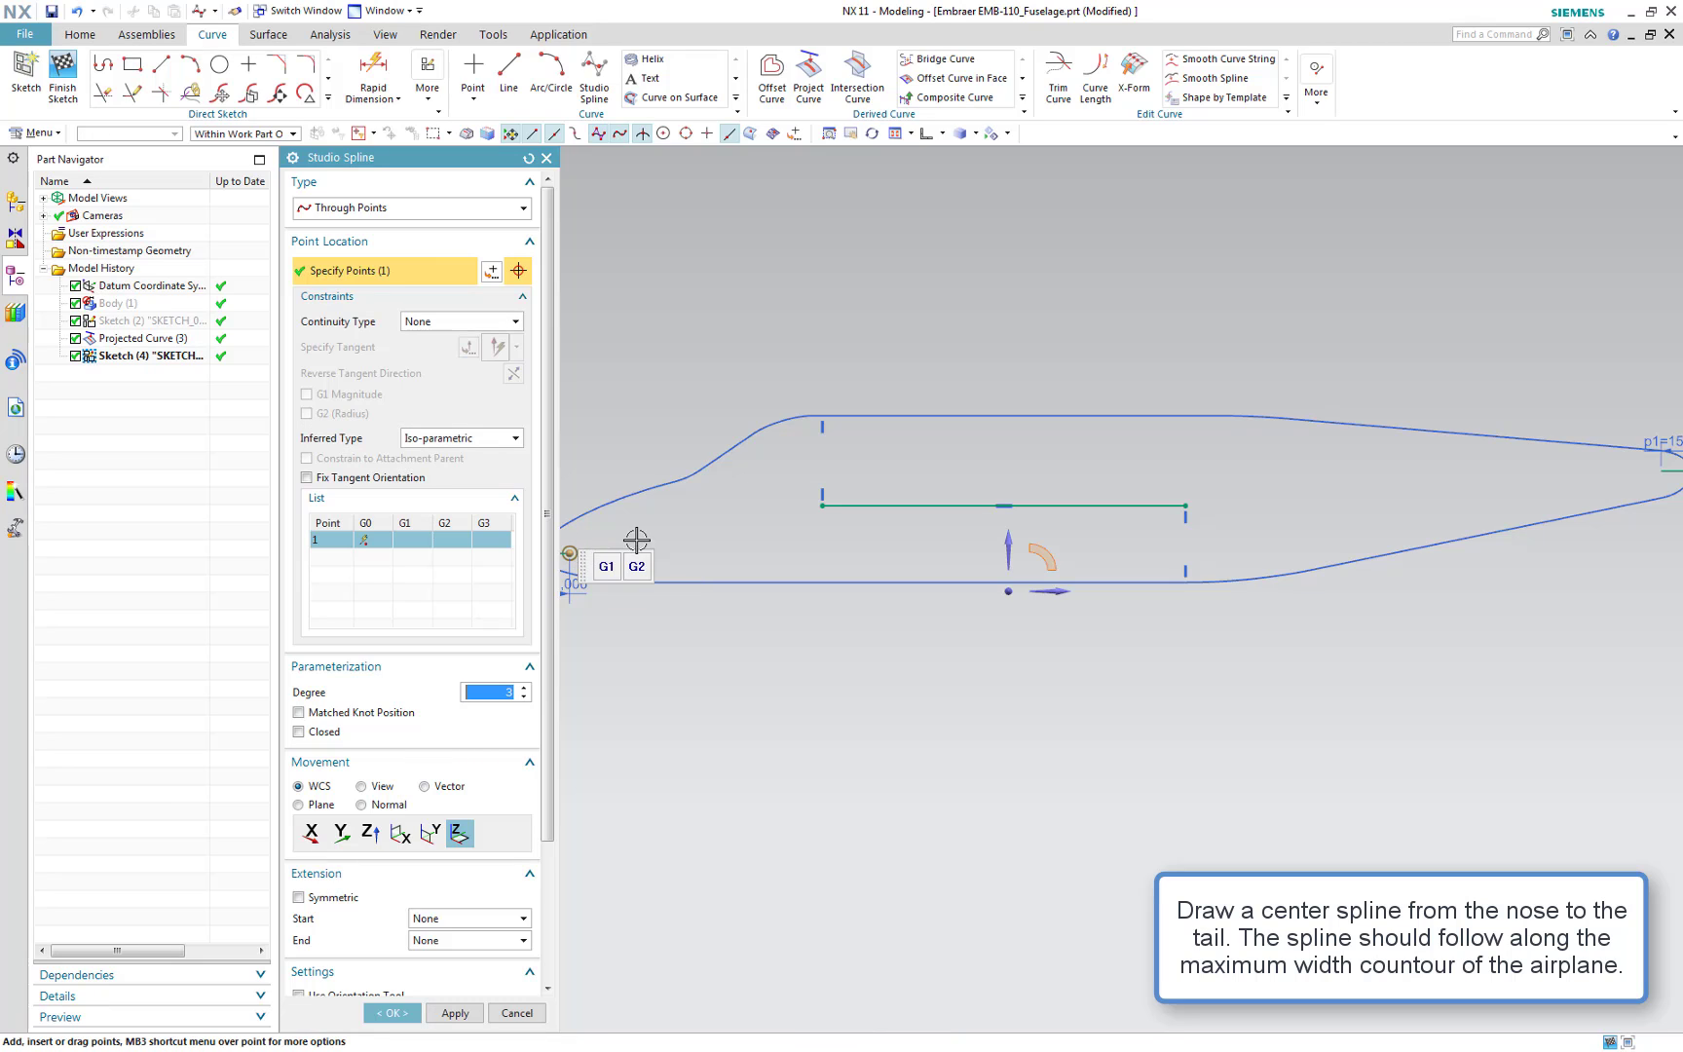
{"action": "left_click", "coordinate": [822, 508]}
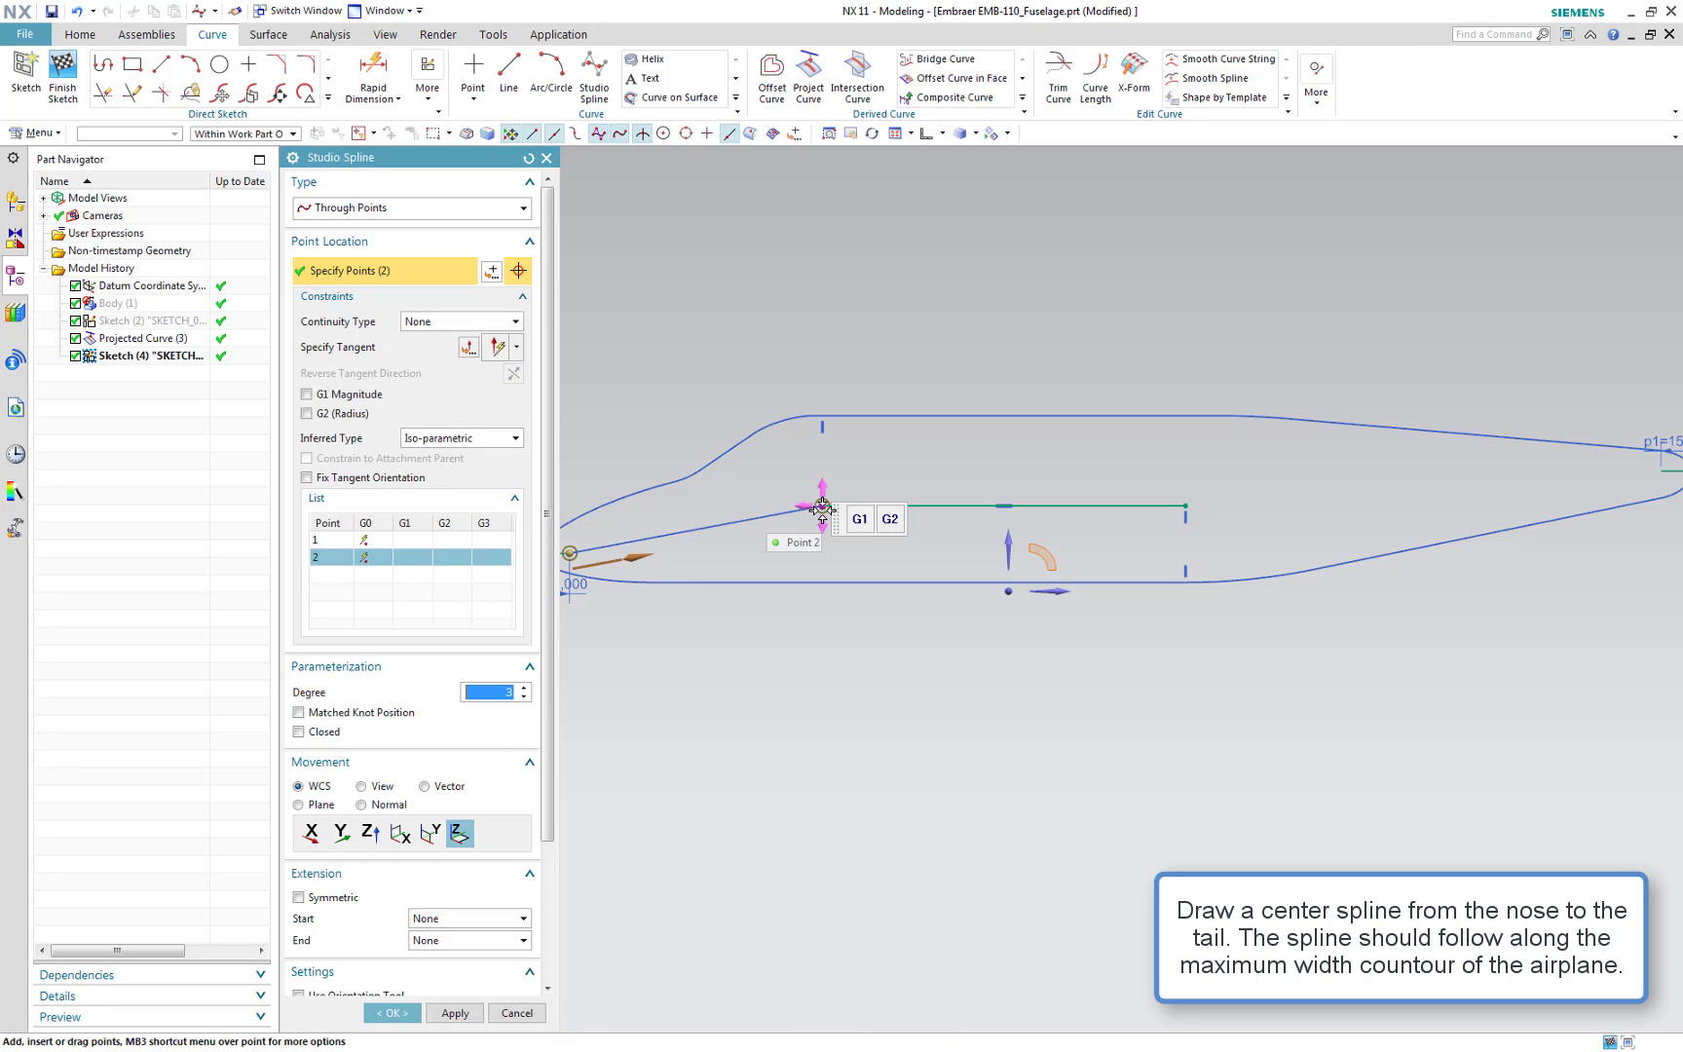
{"action": "left_click", "coordinate": [692, 527]}
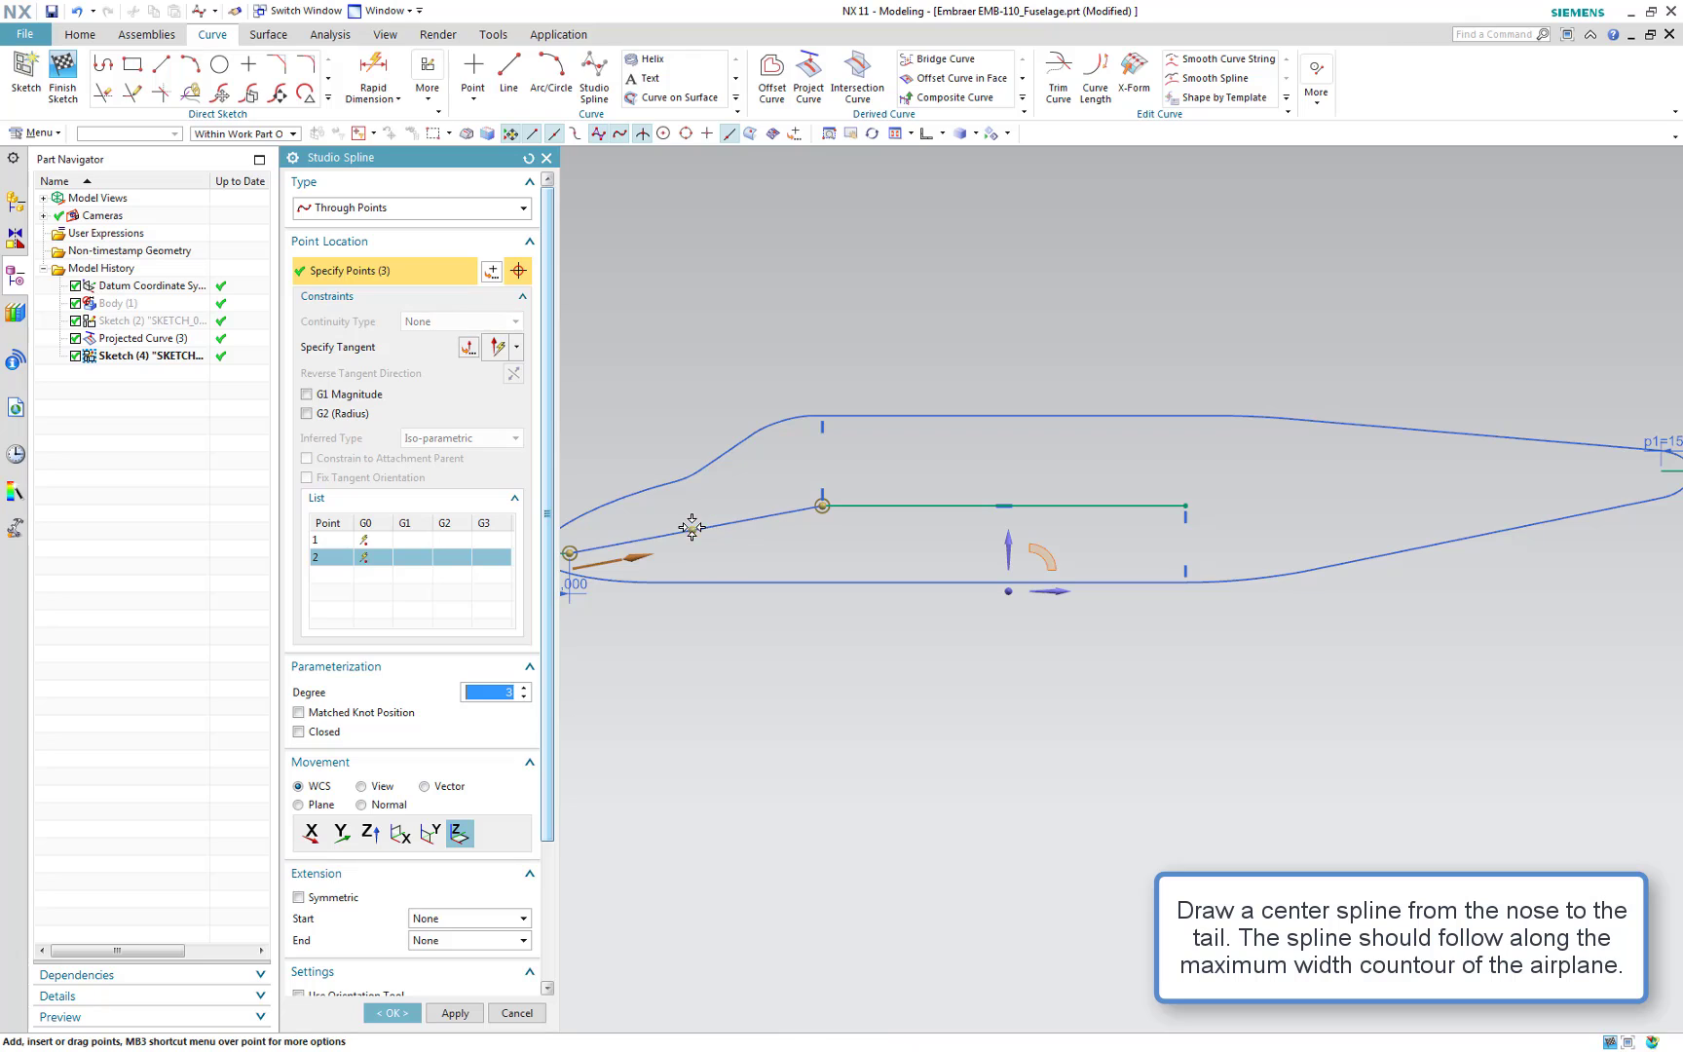
Constrain the spline's end points tangent (G1) to the nose line and mid line, reversing directions, and apply
{"action": "left_click", "coordinate": [446, 539]}
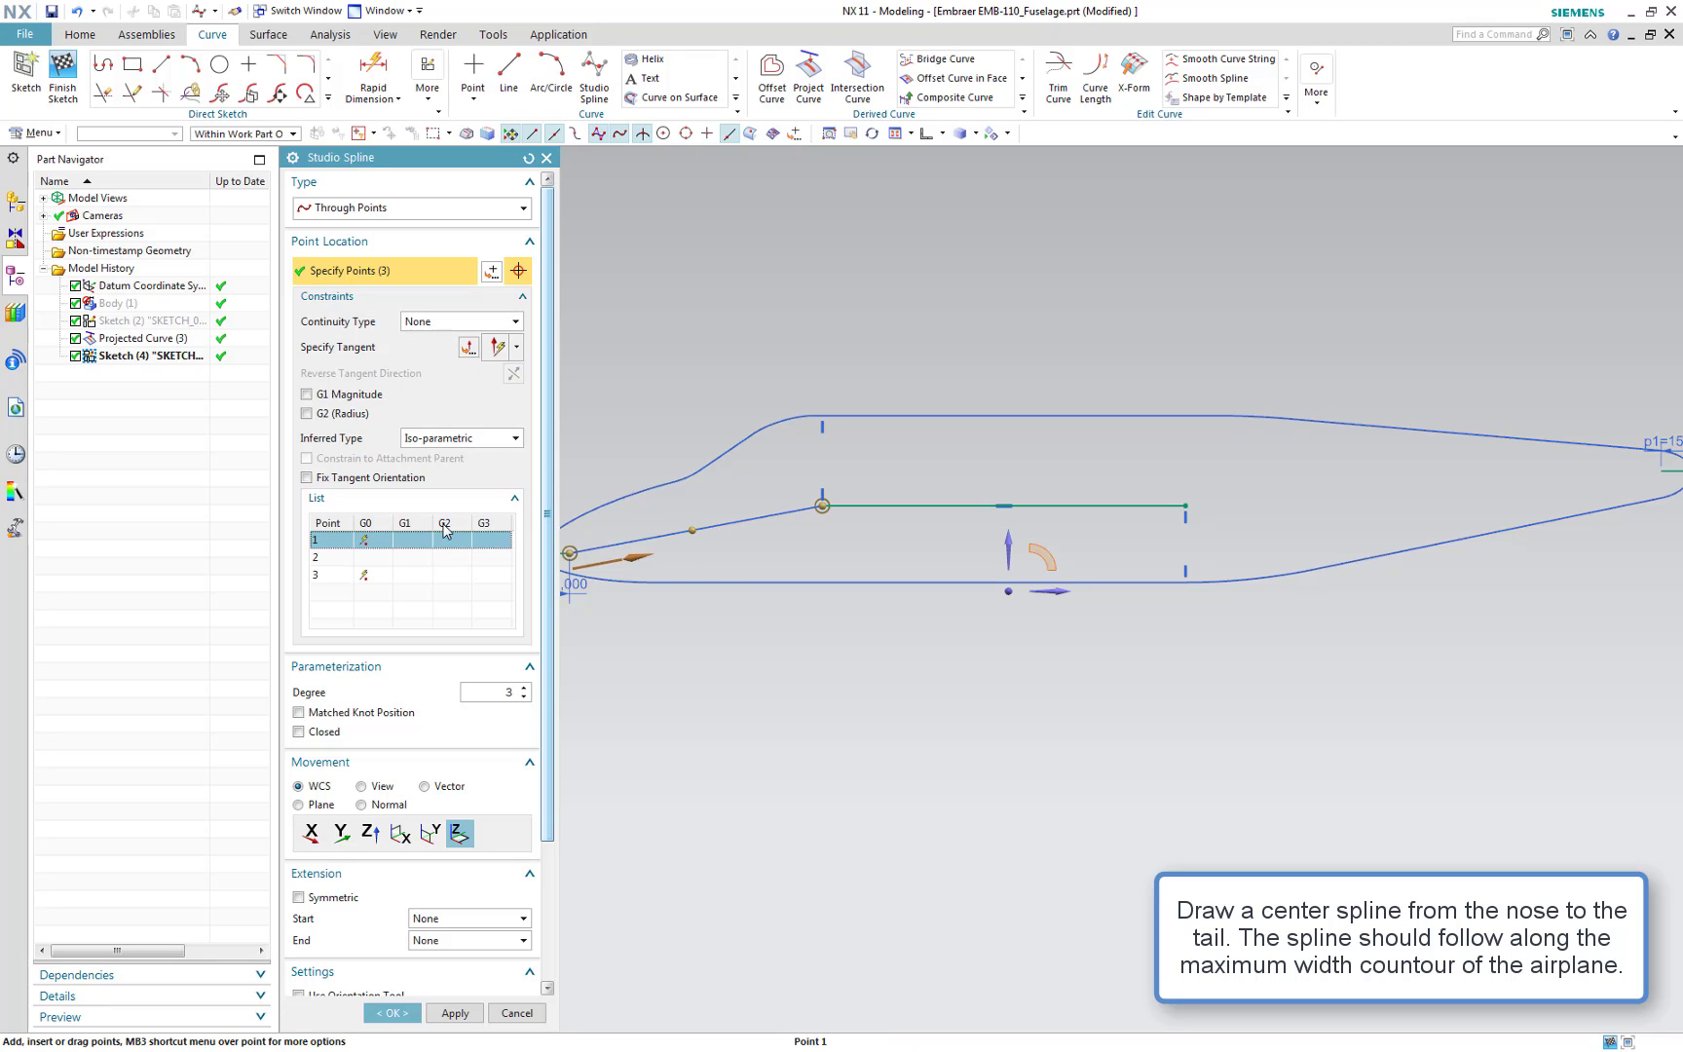
{"action": "left_click", "coordinate": [390, 347]}
{"action": "scroll", "coordinate": [589, 555], "scroll_direction": "up", "scroll_amount": 2}
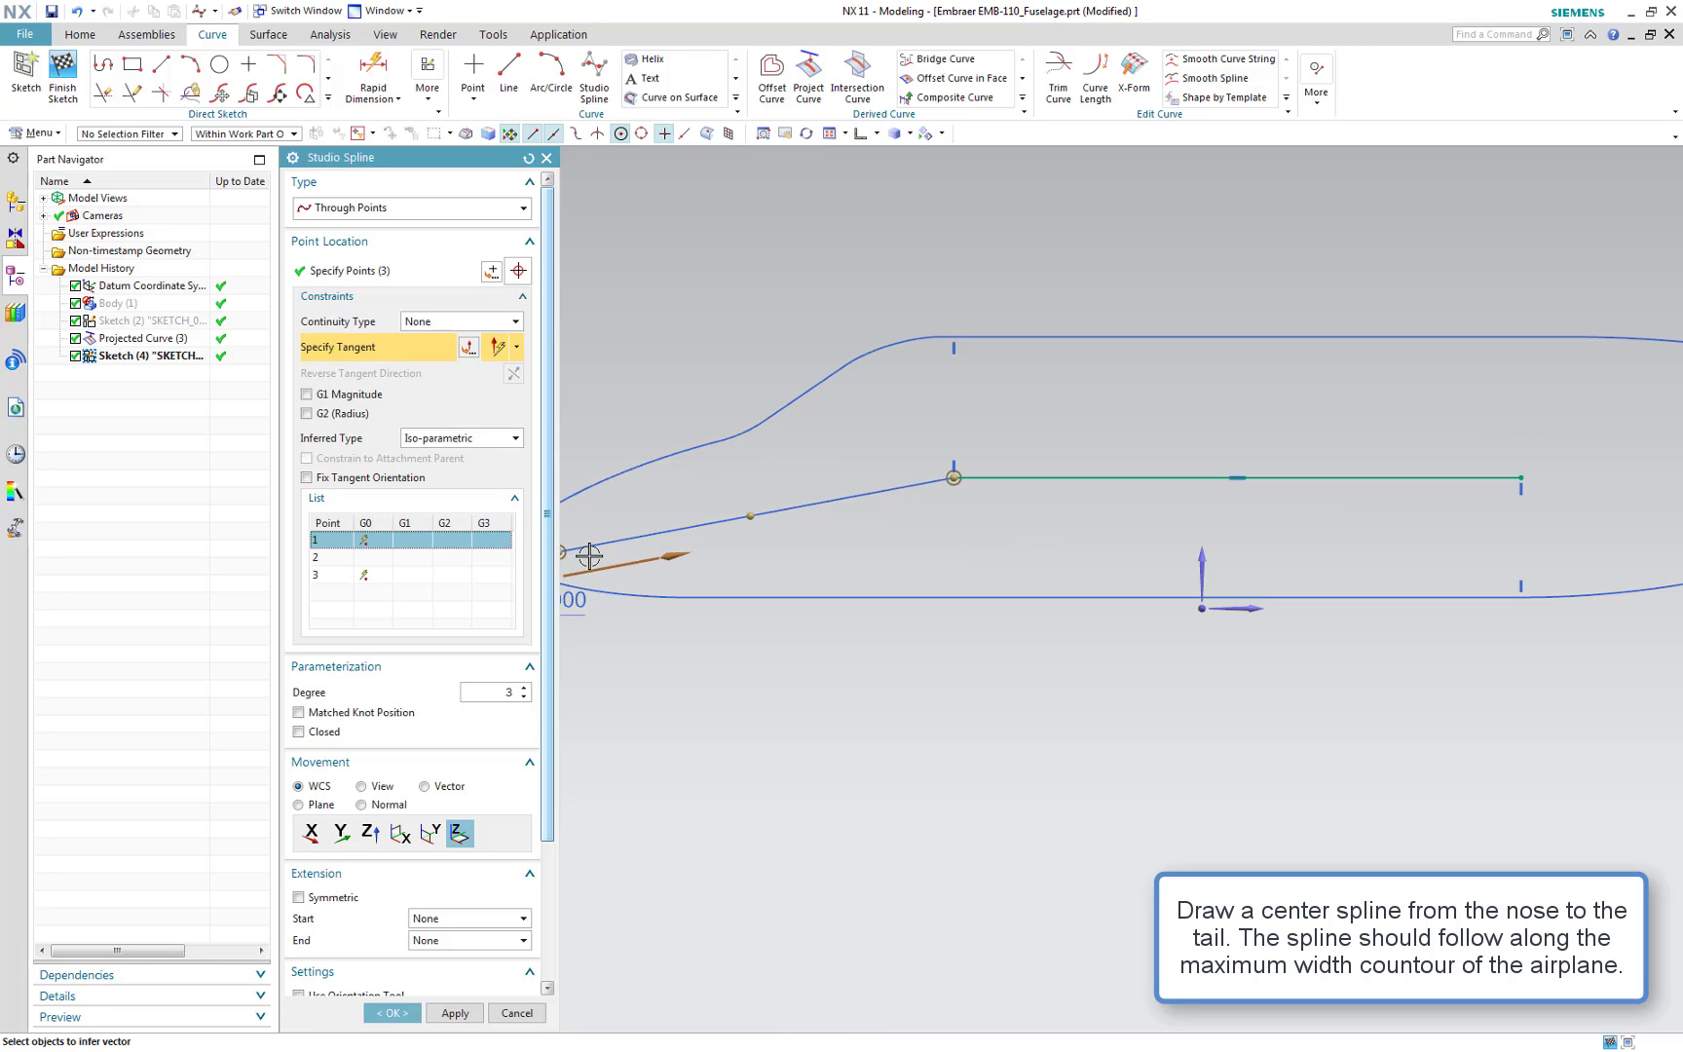
{"action": "middle_click_drag", "start_coordinate": [589, 555], "coordinate": [730, 551], "text": "shift"}
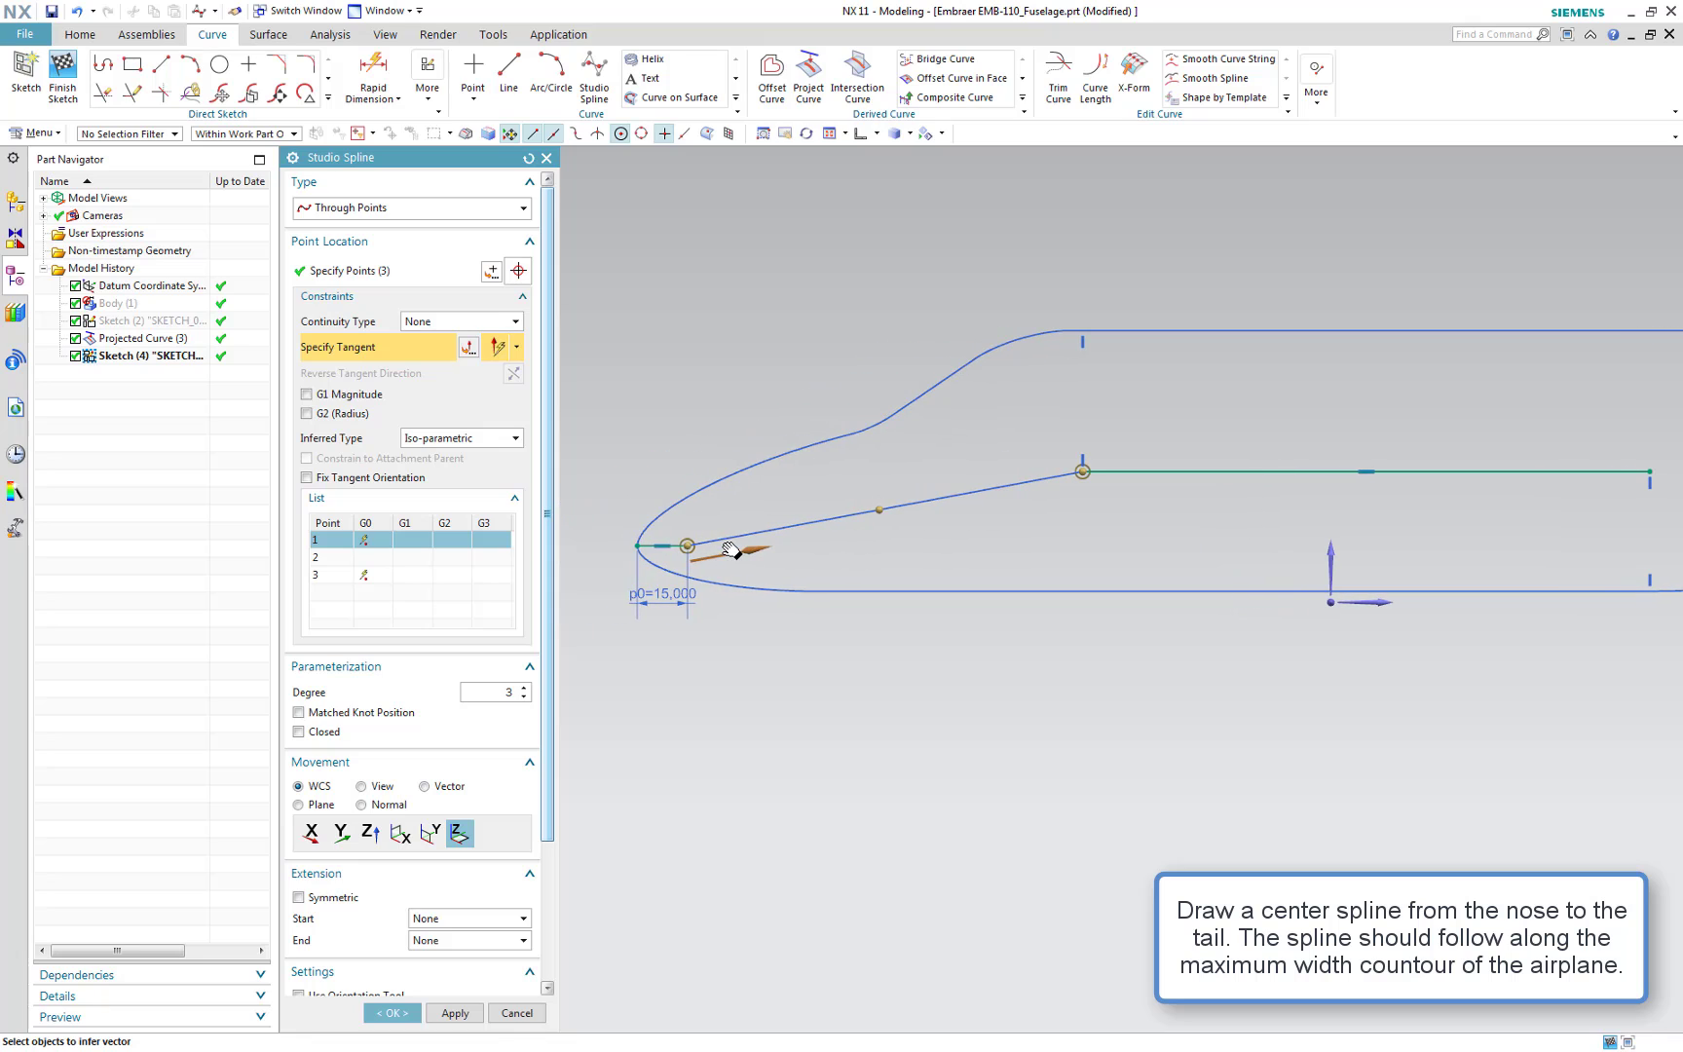
{"action": "left_click", "coordinate": [649, 547]}
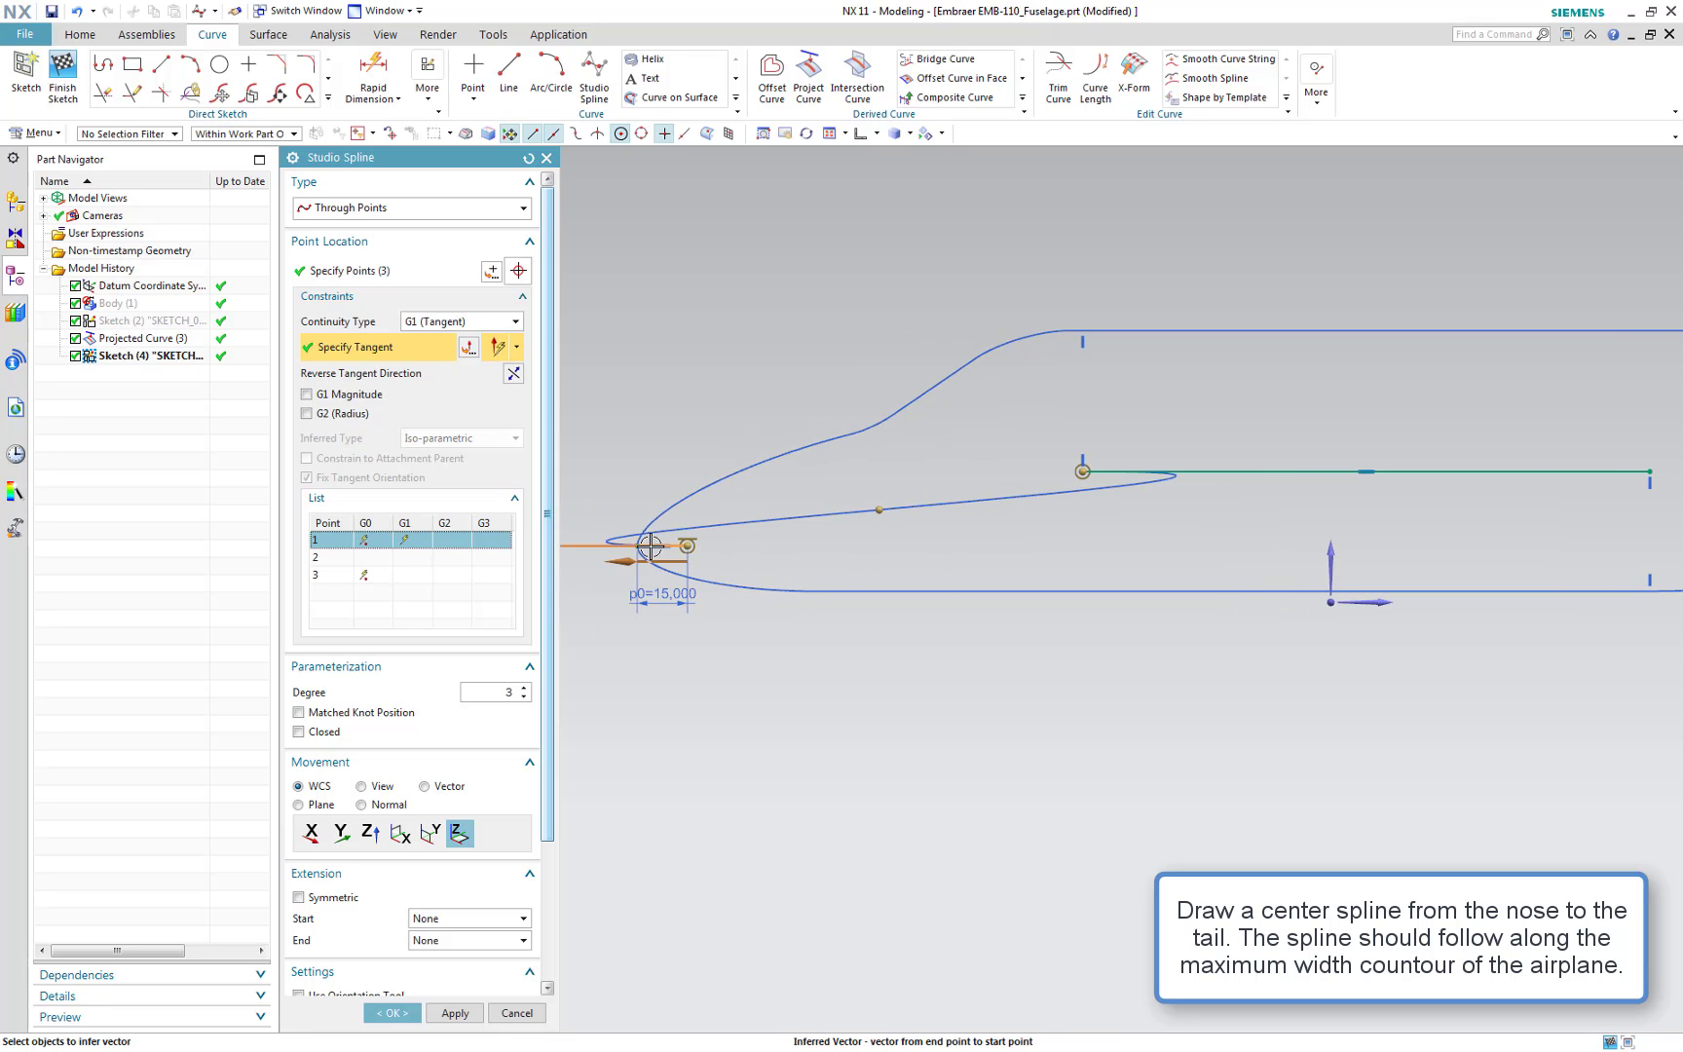
{"action": "left_click", "coordinate": [514, 373]}
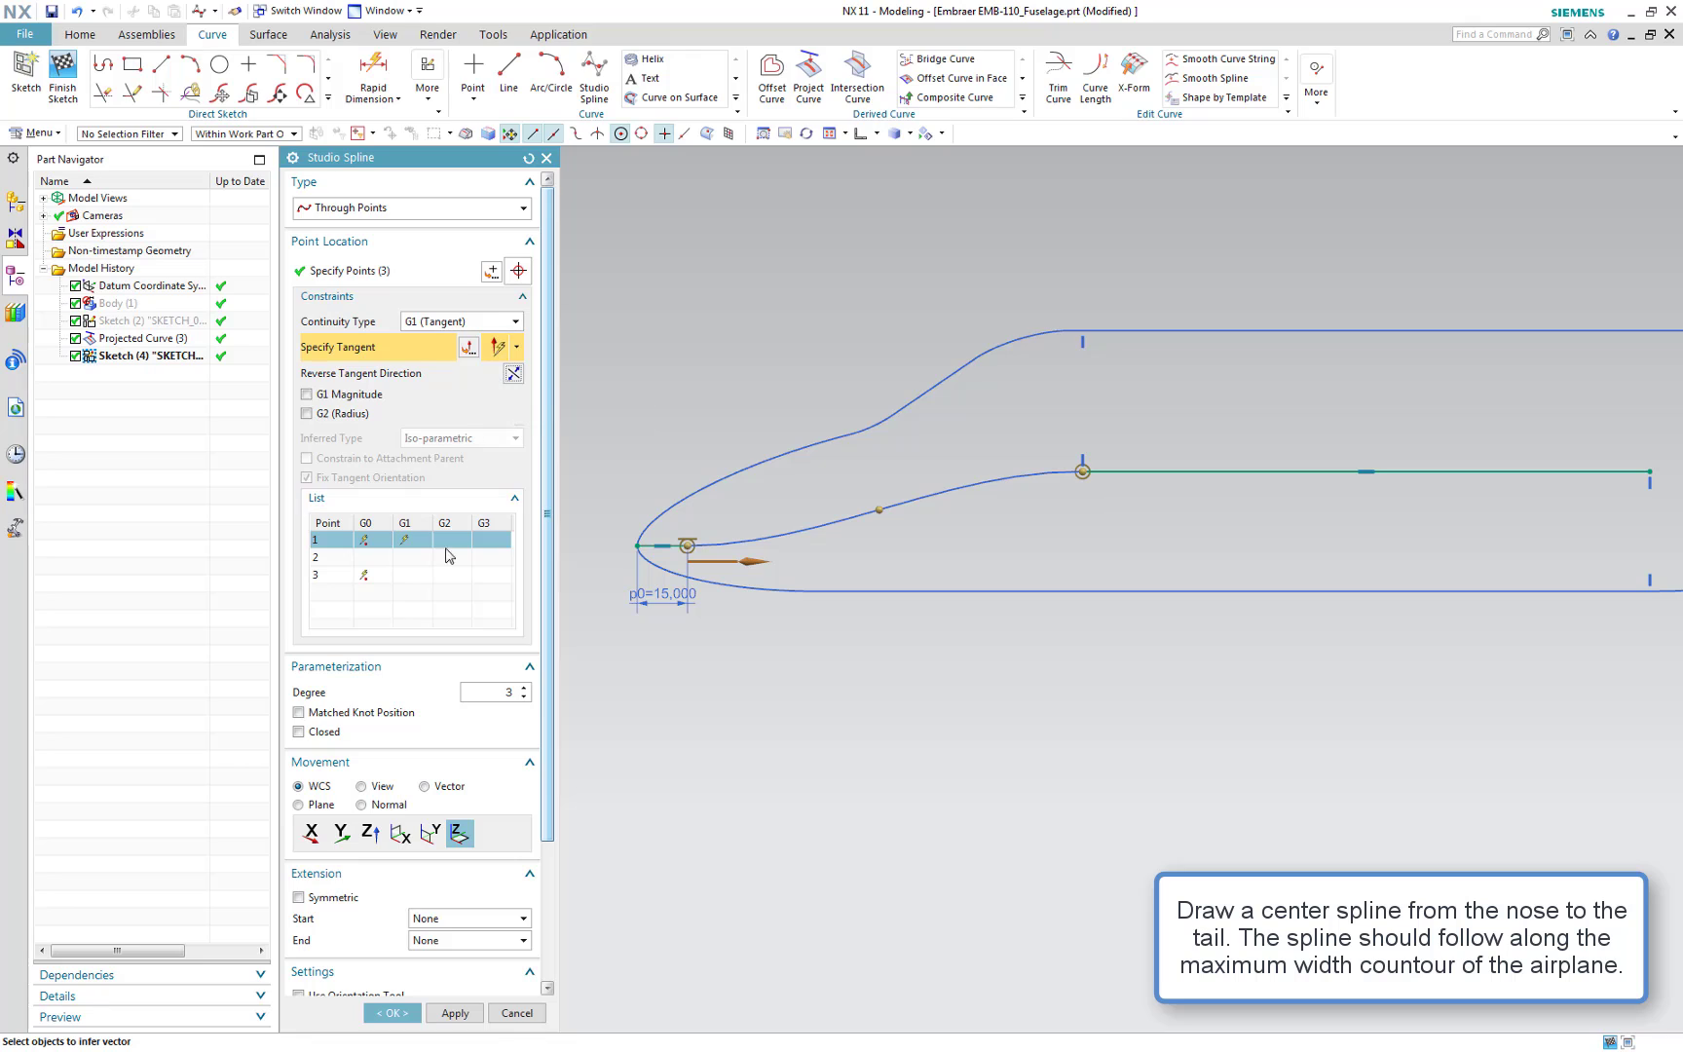
{"action": "left_click", "coordinate": [430, 578]}
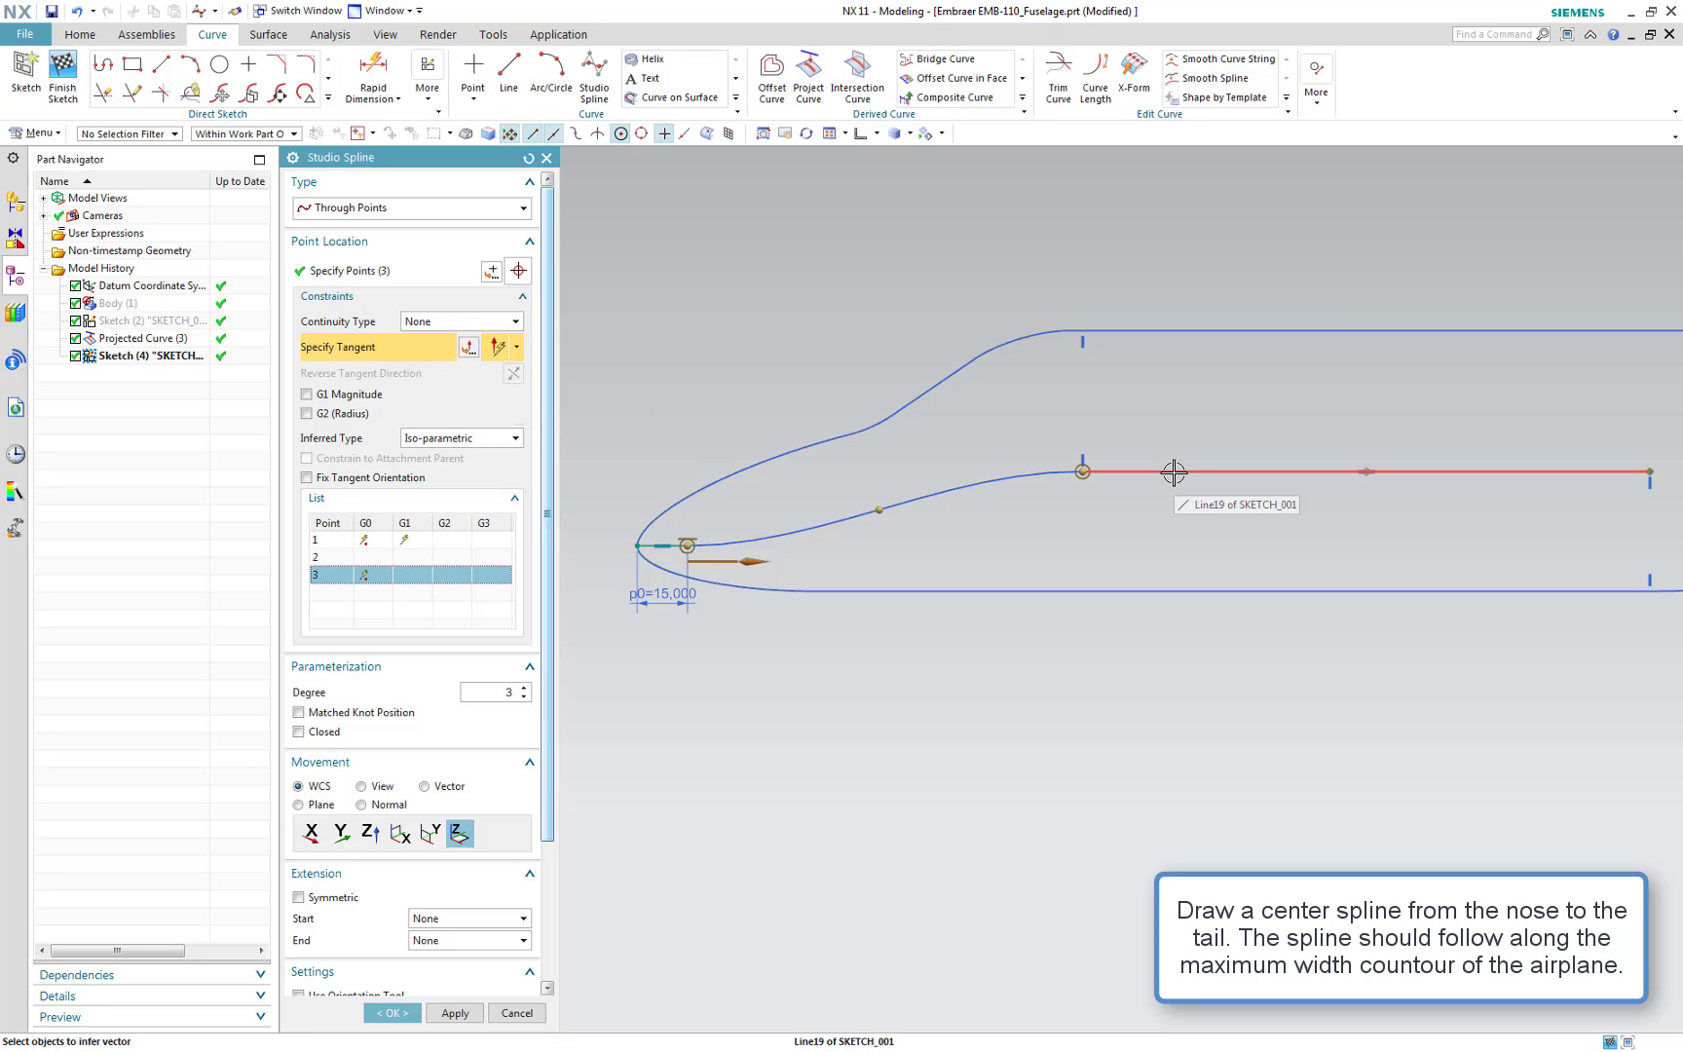
{"action": "left_click", "coordinate": [1129, 472]}
{"action": "left_click", "coordinate": [514, 374]}
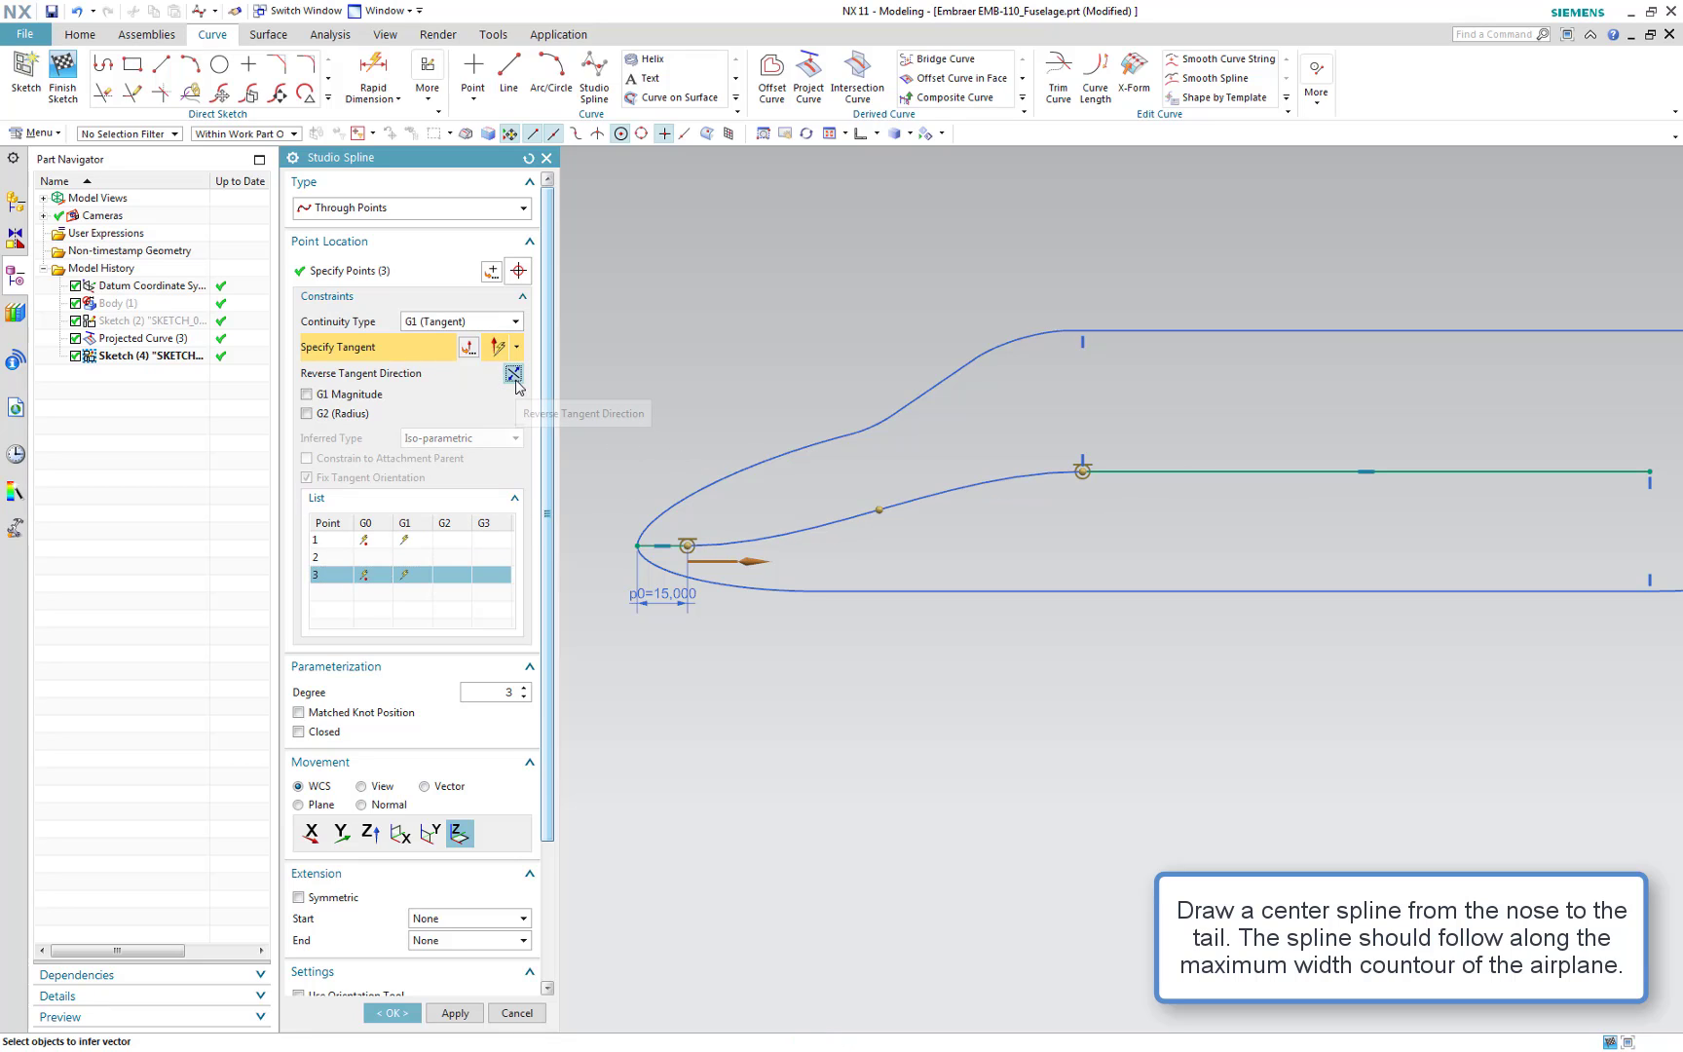
{"action": "left_click", "coordinate": [464, 1014]}
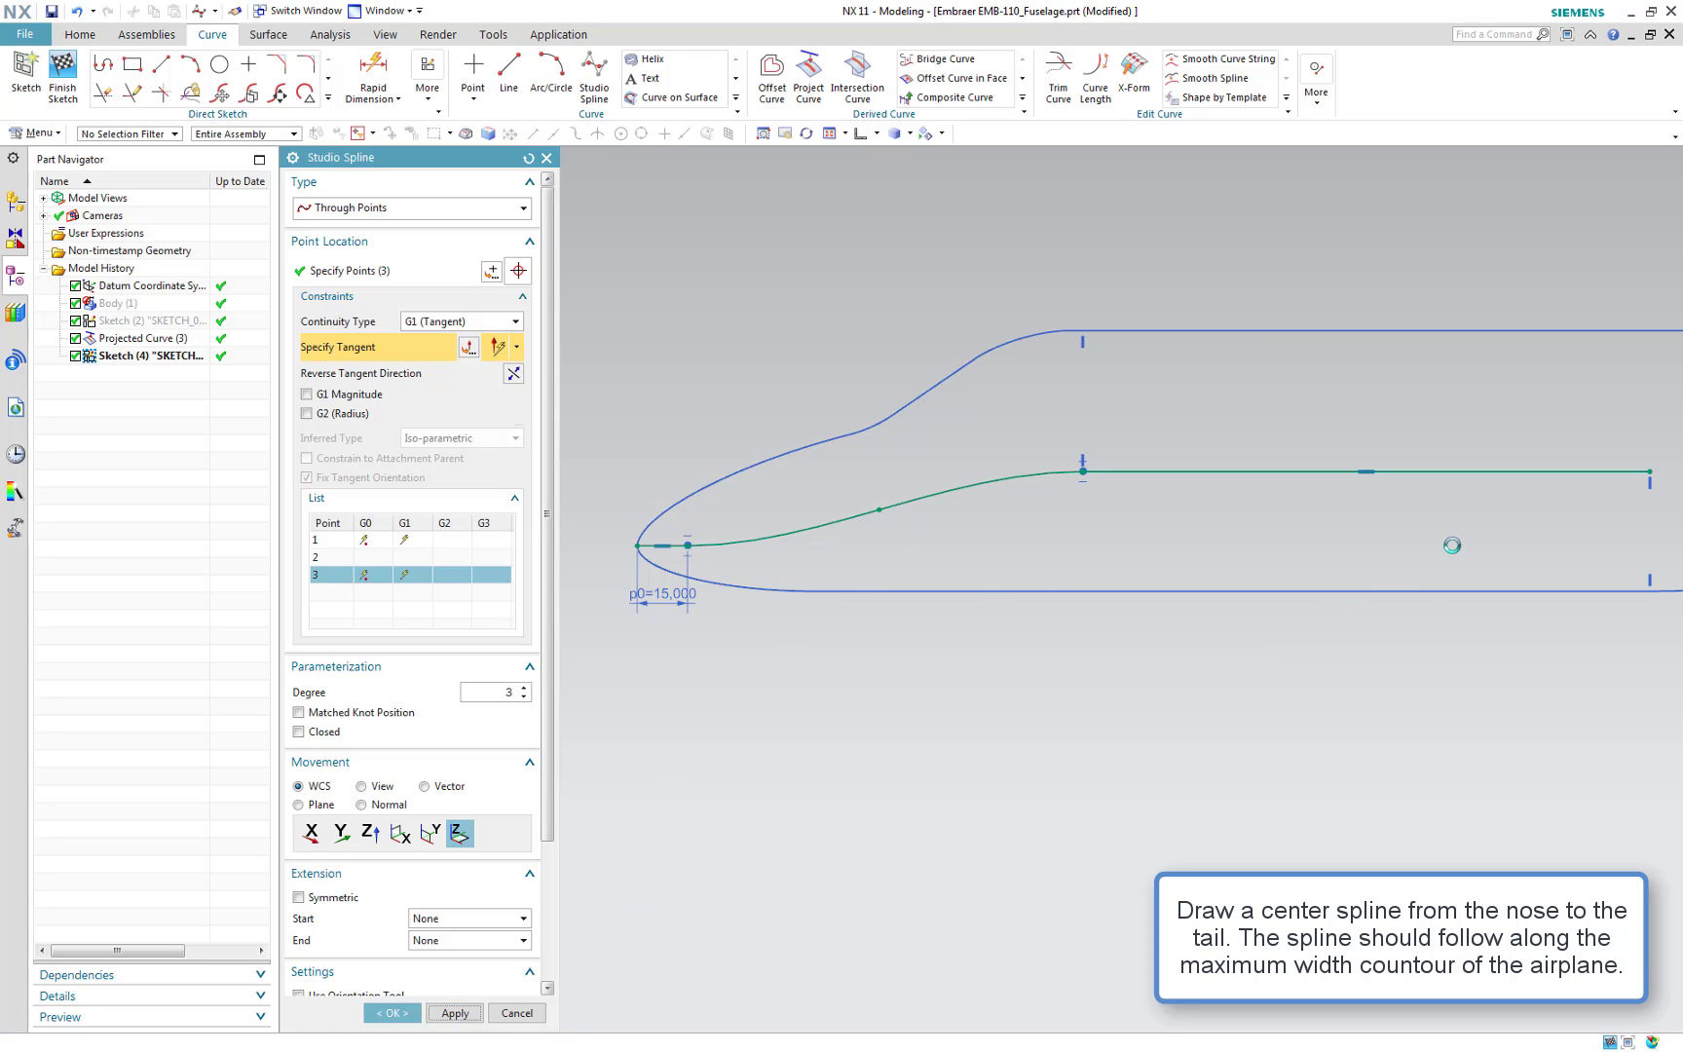
Draw a second studio spline from the mid line's end to the tail line's end with a point between
{"action": "mouse_move", "coordinate": [1510, 553]}
{"action": "middle_mouse_down", "text": "shift"}
{"action": "mouse_move", "coordinate": [1108, 579]}
{"action": "mouse_move", "coordinate": [764, 575]}
{"action": "middle_mouse_up", "text": "shift"}
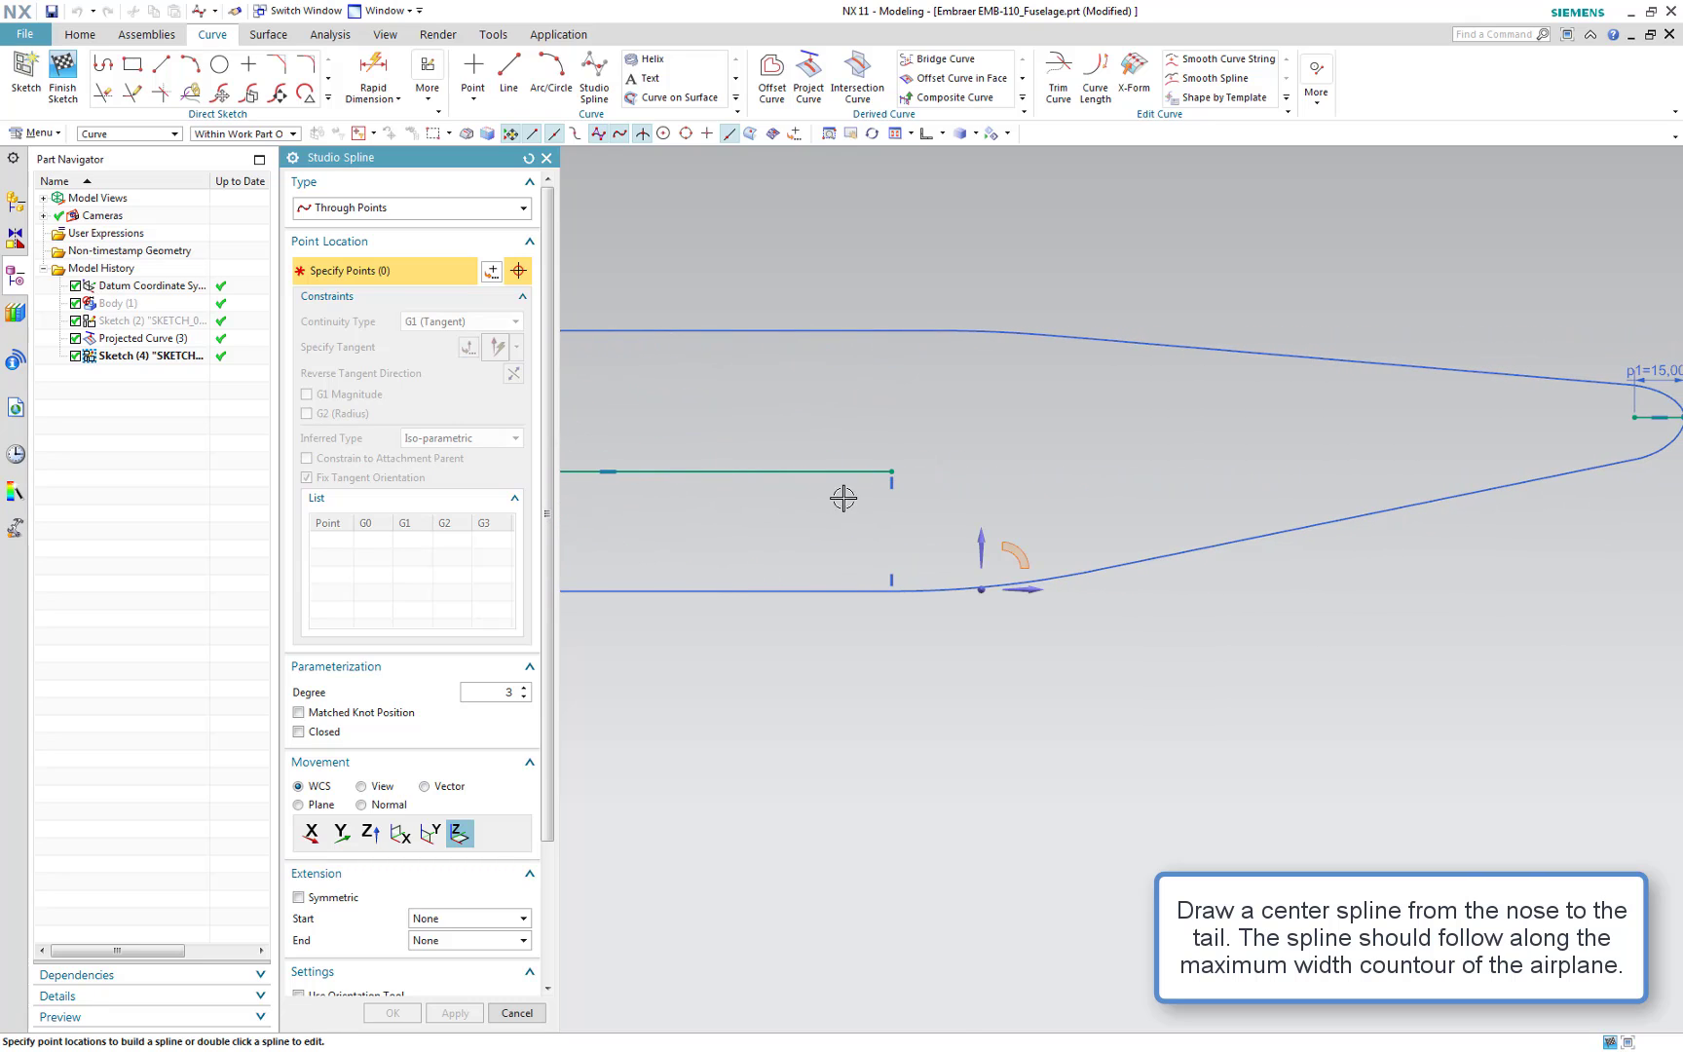
{"action": "left_click", "coordinate": [892, 471]}
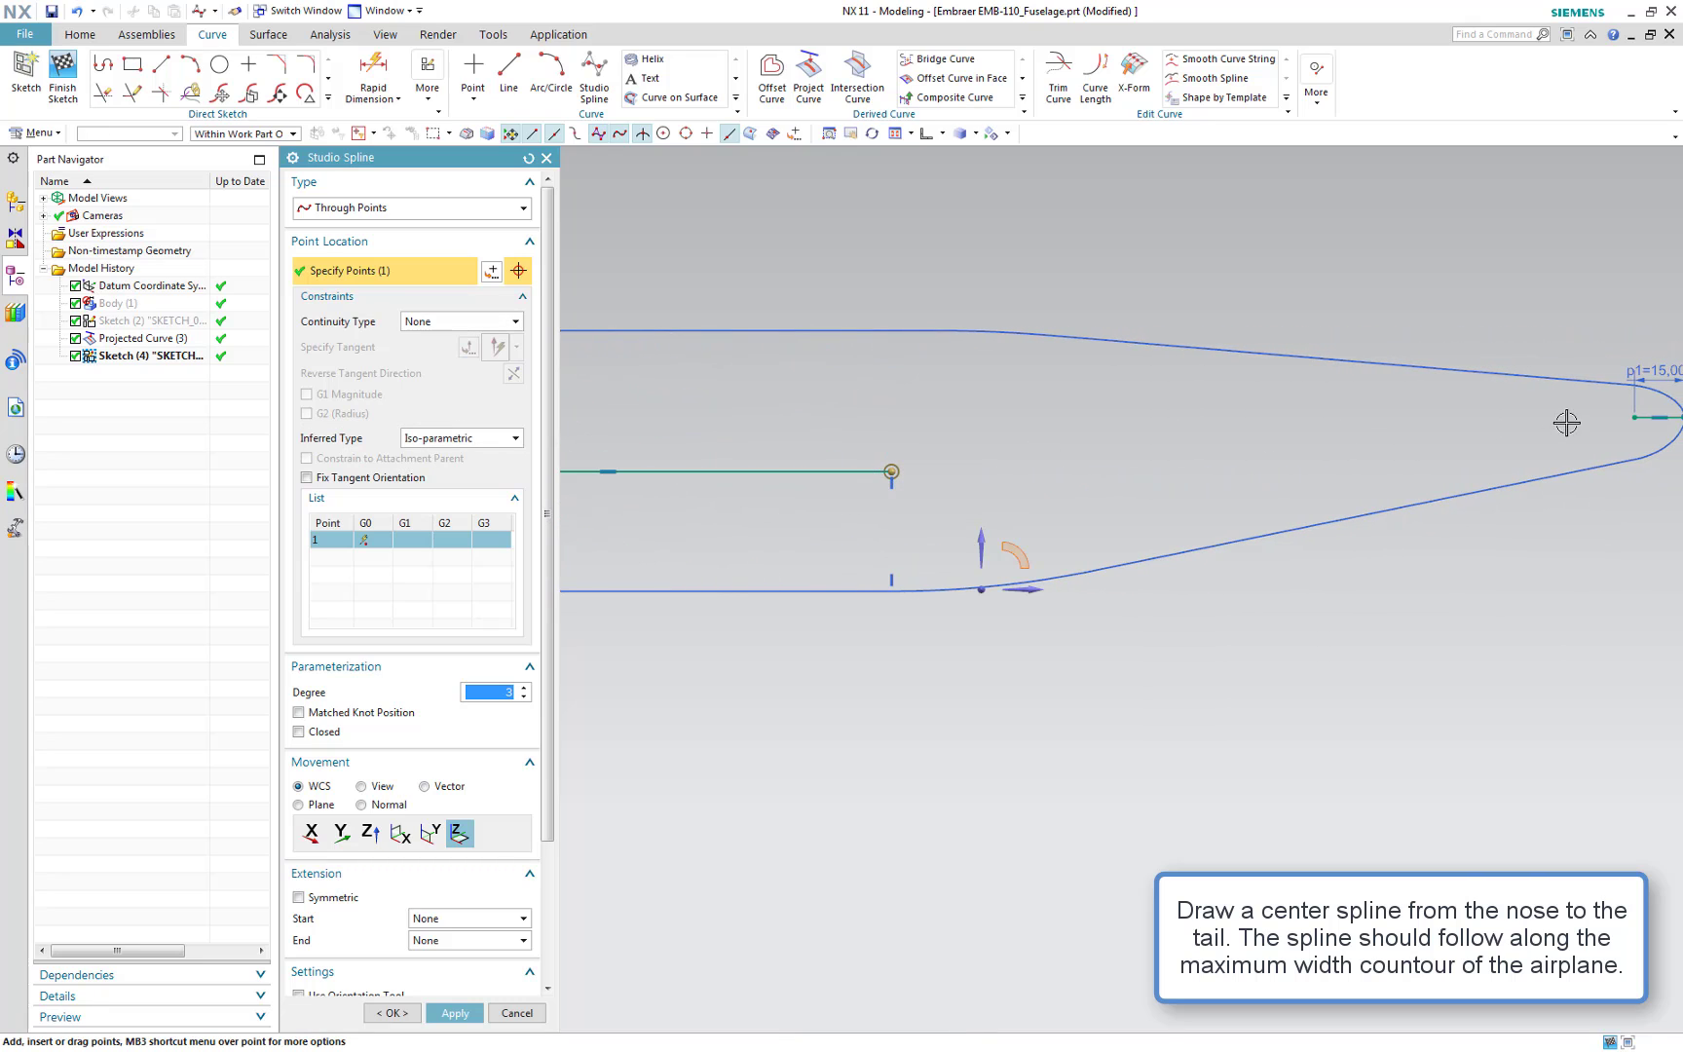
{"action": "left_click", "coordinate": [1635, 417]}
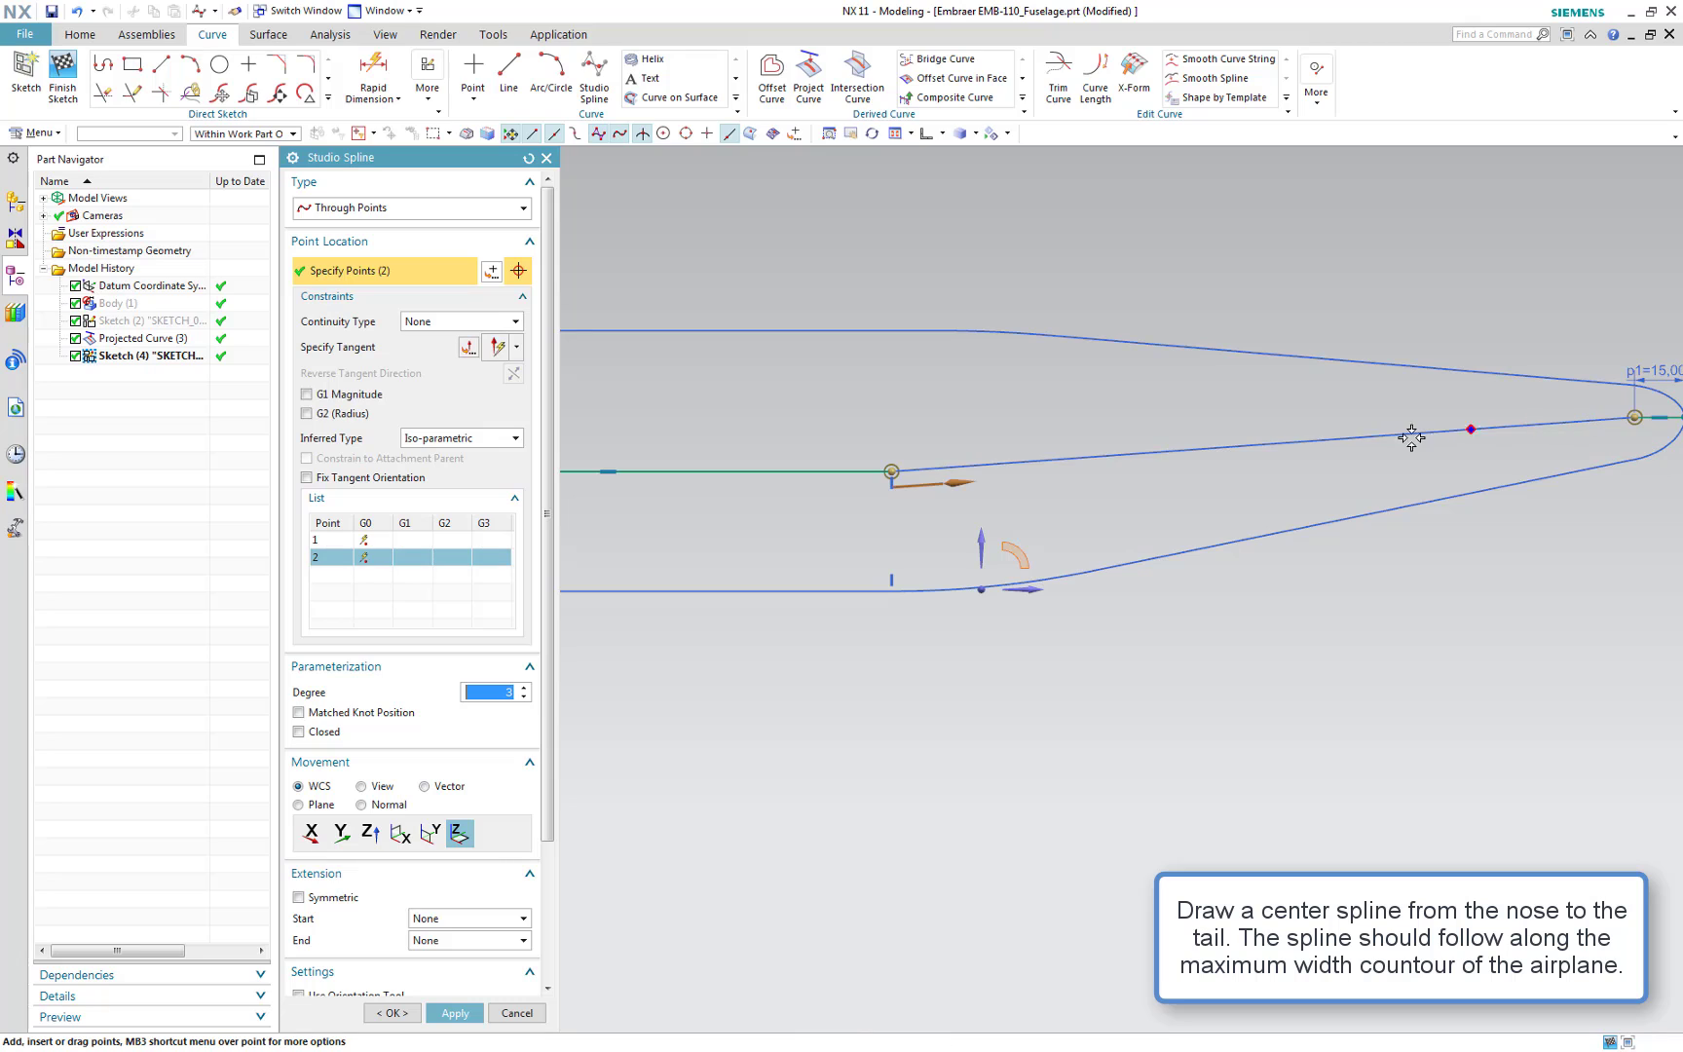
{"action": "left_click", "coordinate": [1294, 442]}
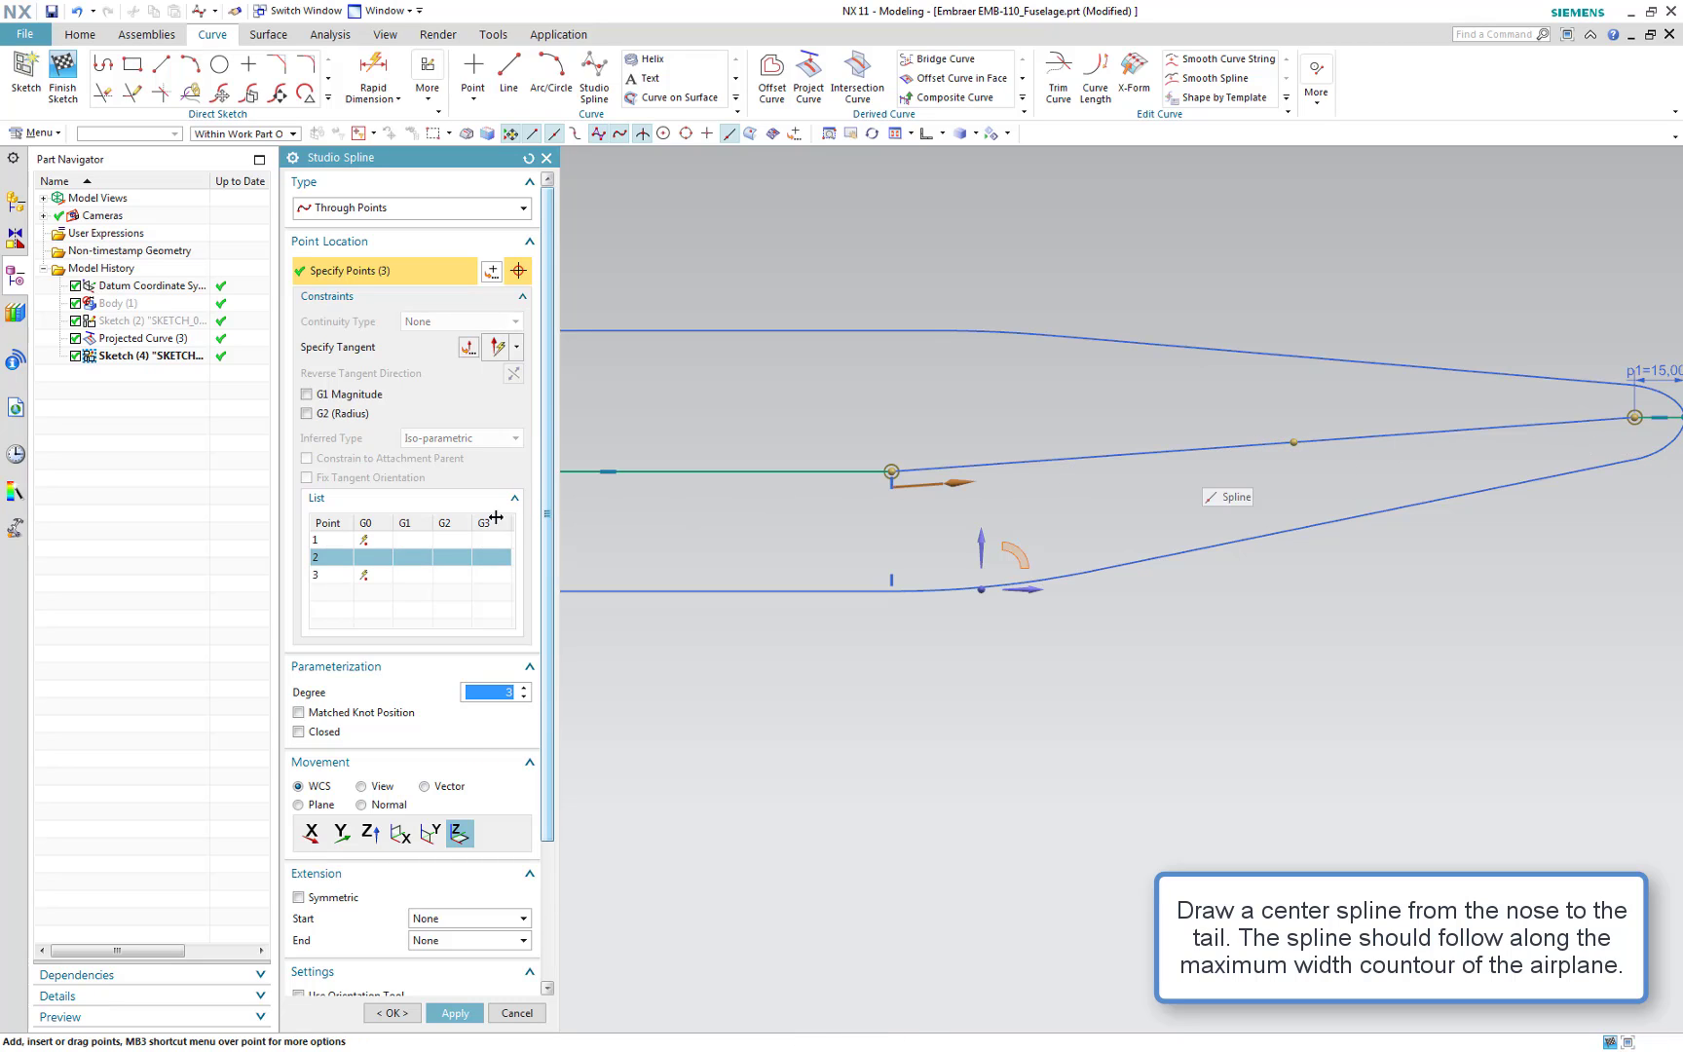
Constrain the second spline's ends tangent (G1) to the mid line and tail line, reversing the tail direction, and confirm
{"action": "left_click", "coordinate": [415, 541]}
{"action": "left_click", "coordinate": [390, 349]}
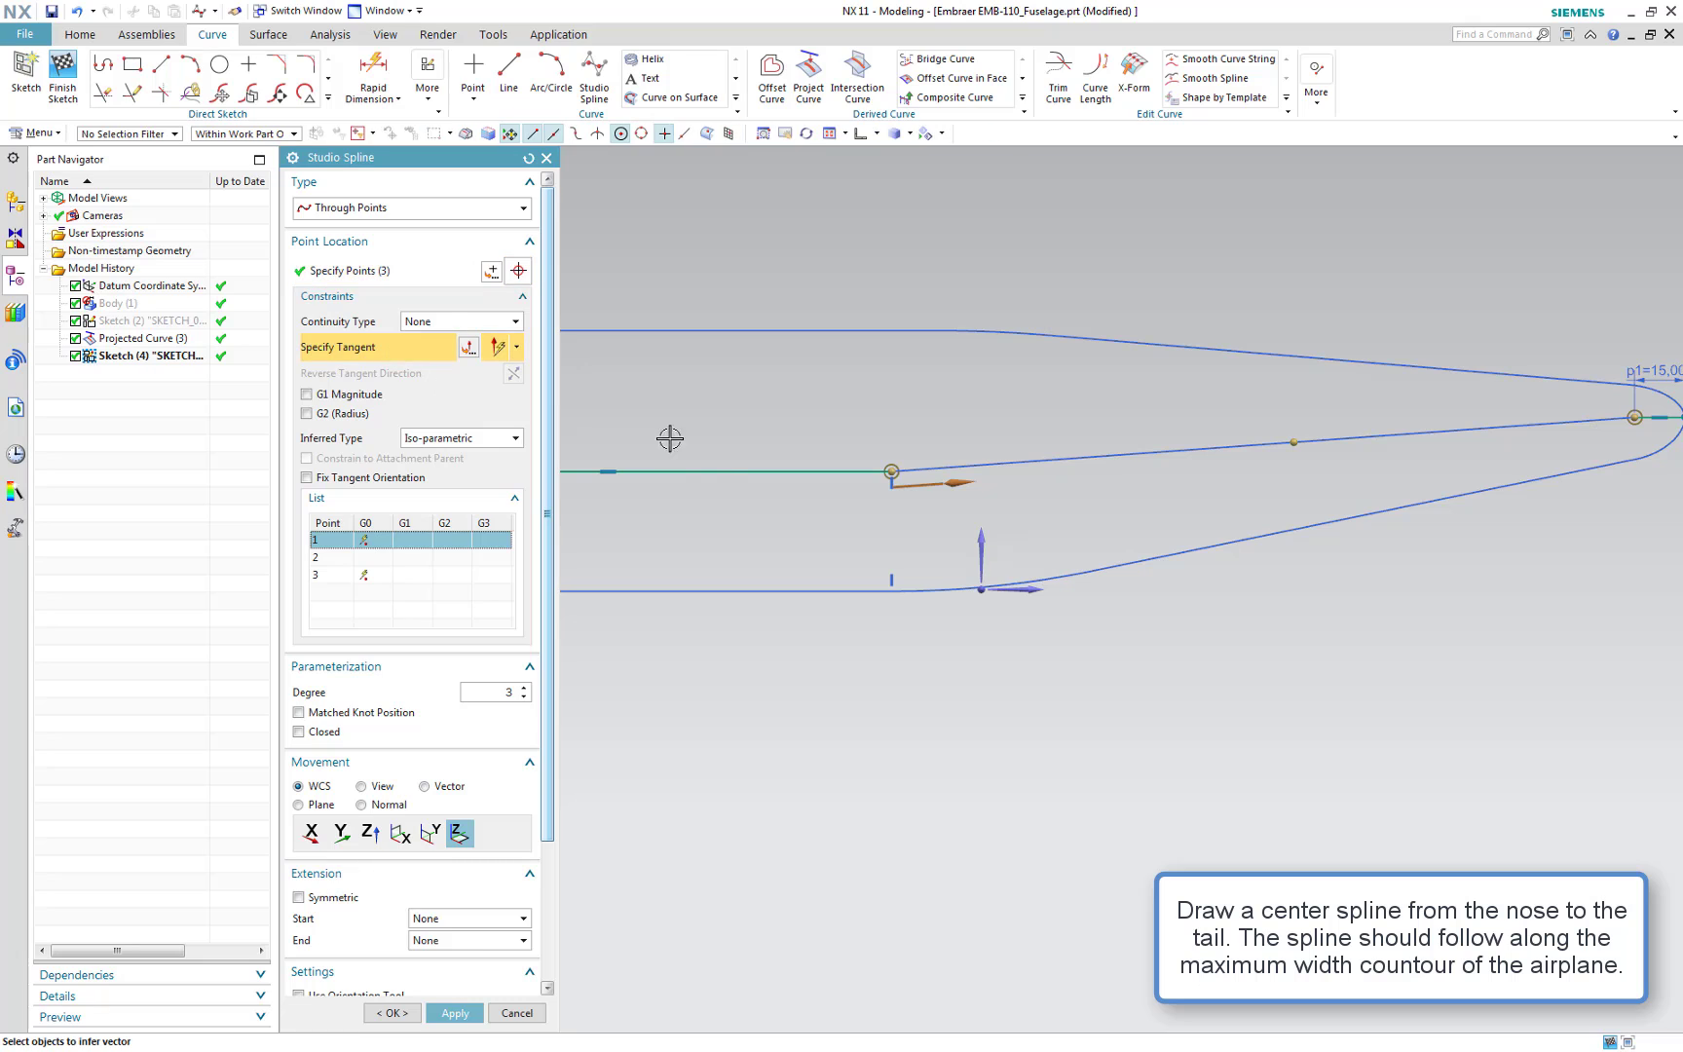
{"action": "left_click", "coordinate": [725, 468]}
{"action": "left_click", "coordinate": [419, 576]}
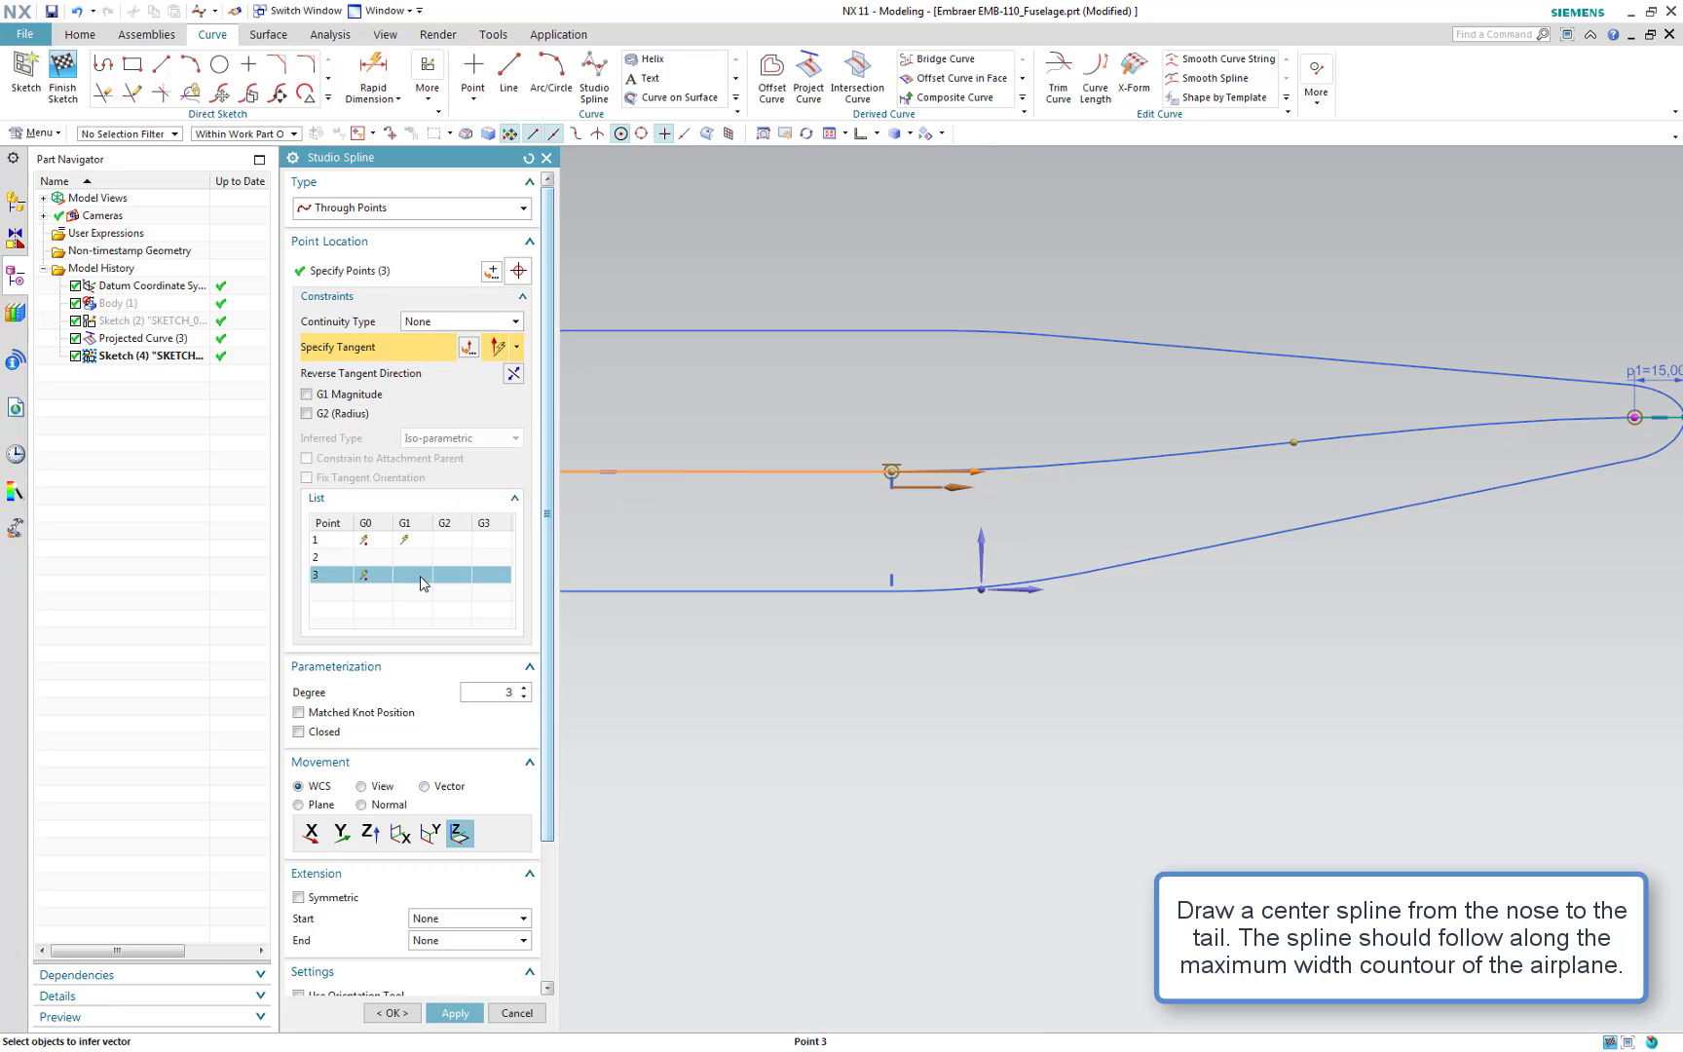
{"action": "middle_click_drag", "start_coordinate": [1551, 538], "coordinate": [1382, 539], "text": "shift"}
{"action": "left_click", "coordinate": [1503, 416]}
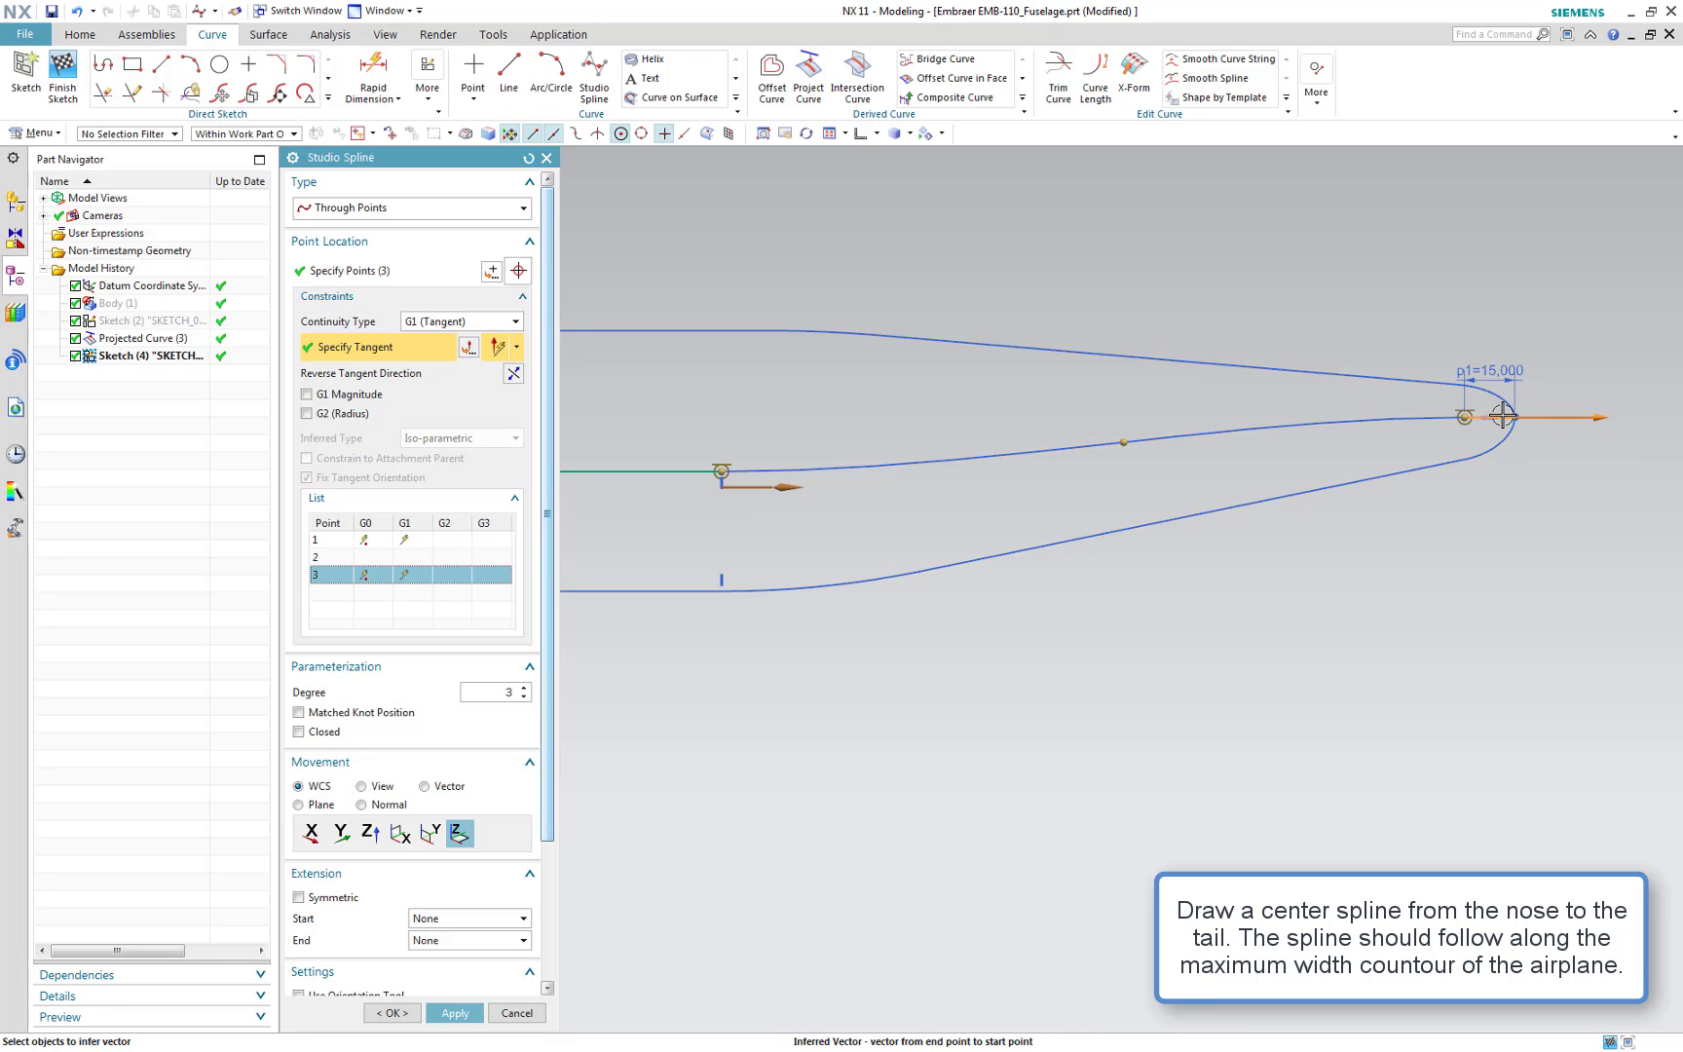
{"action": "scroll", "coordinate": [1500, 430], "scroll_direction": "up", "scroll_amount": 5}
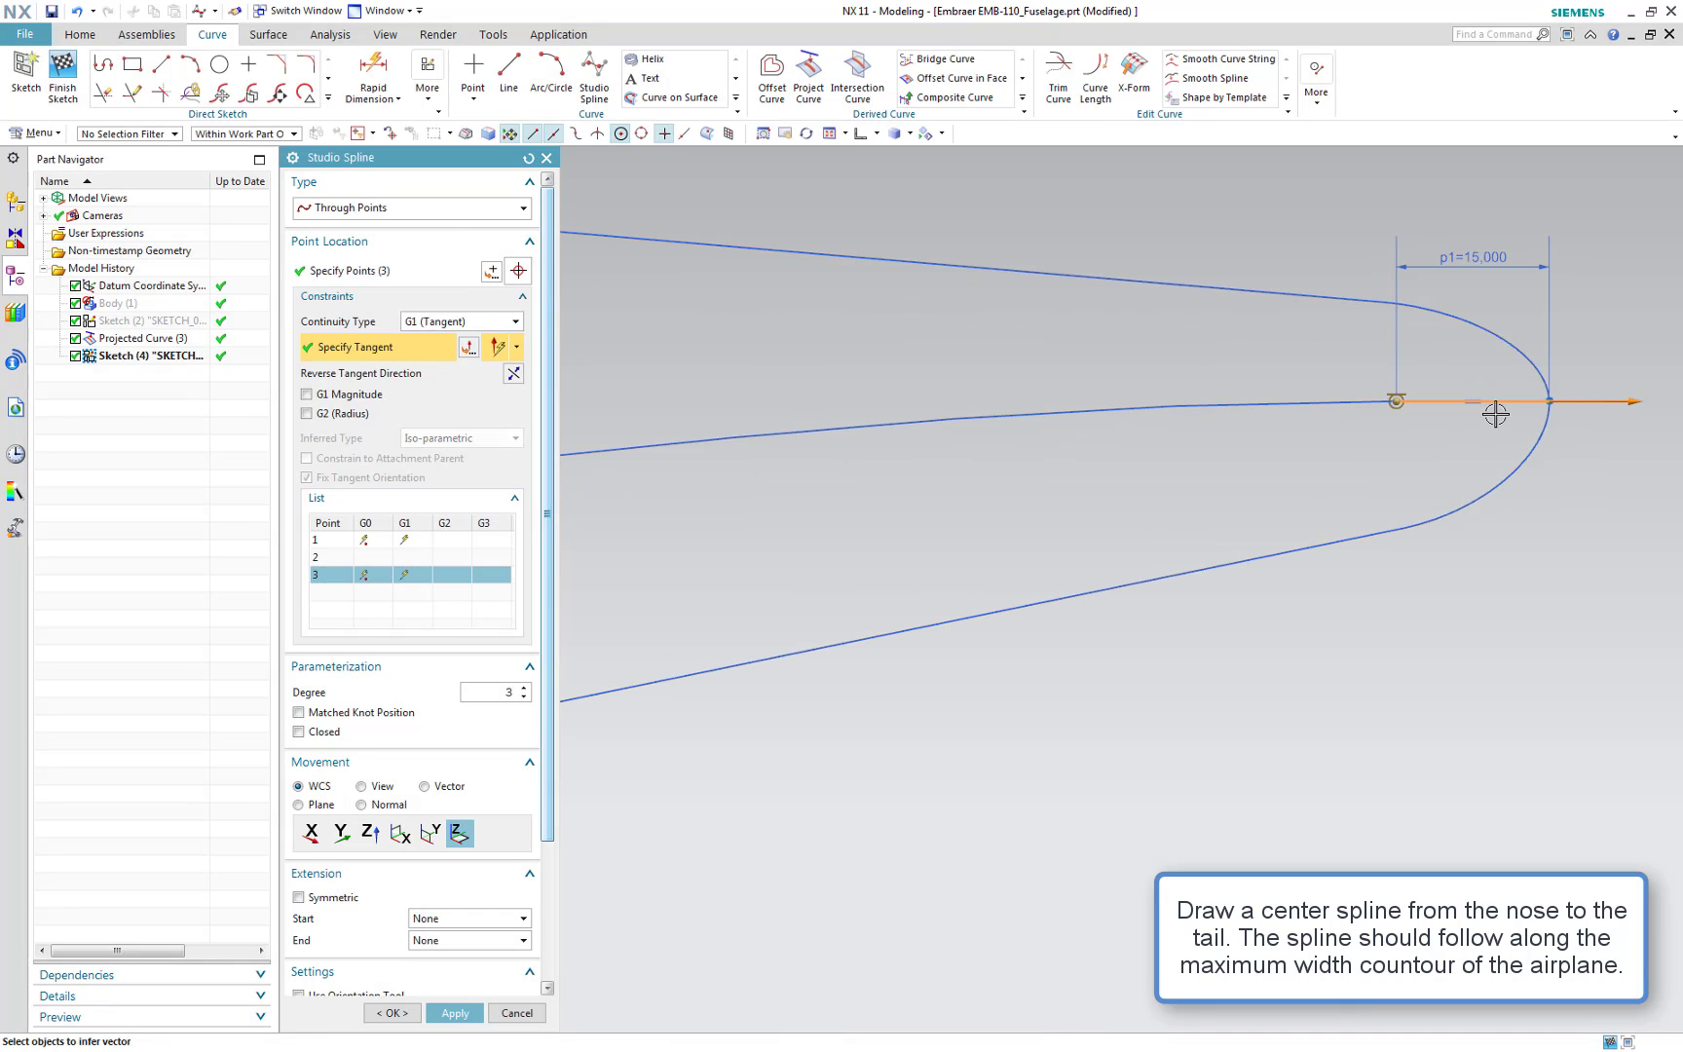
{"action": "left_click", "coordinate": [1501, 406]}
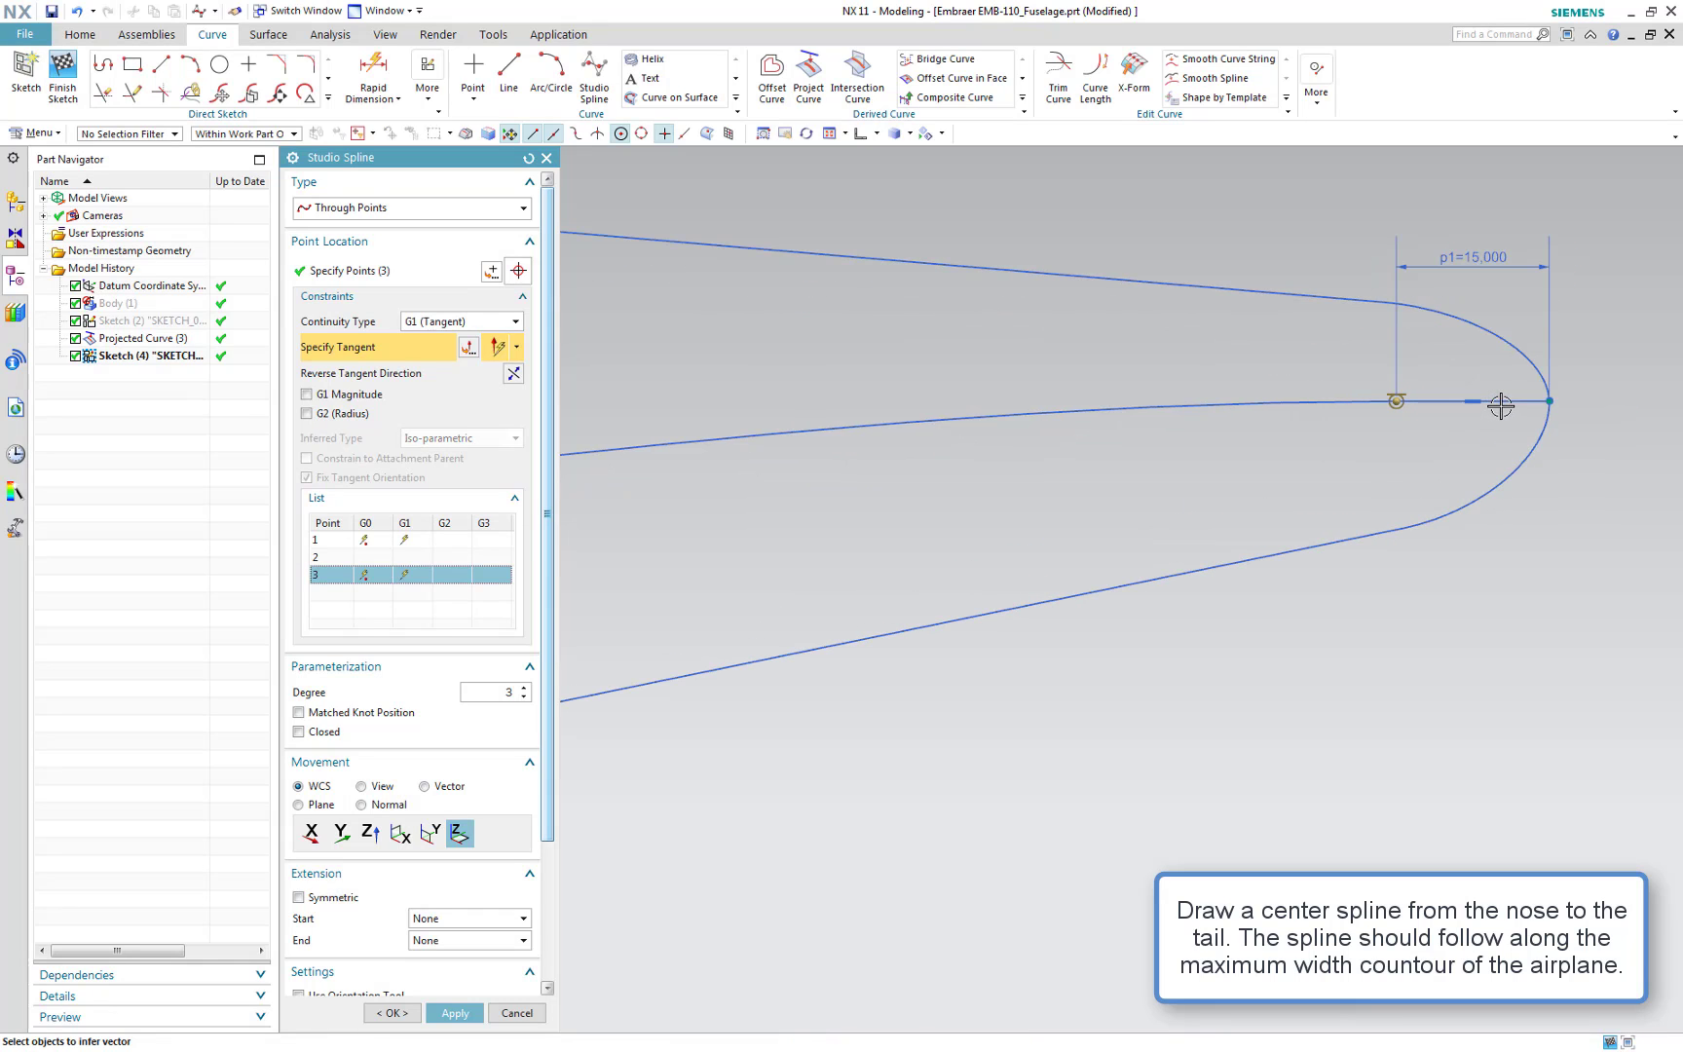
{"action": "left_click", "coordinate": [1426, 402]}
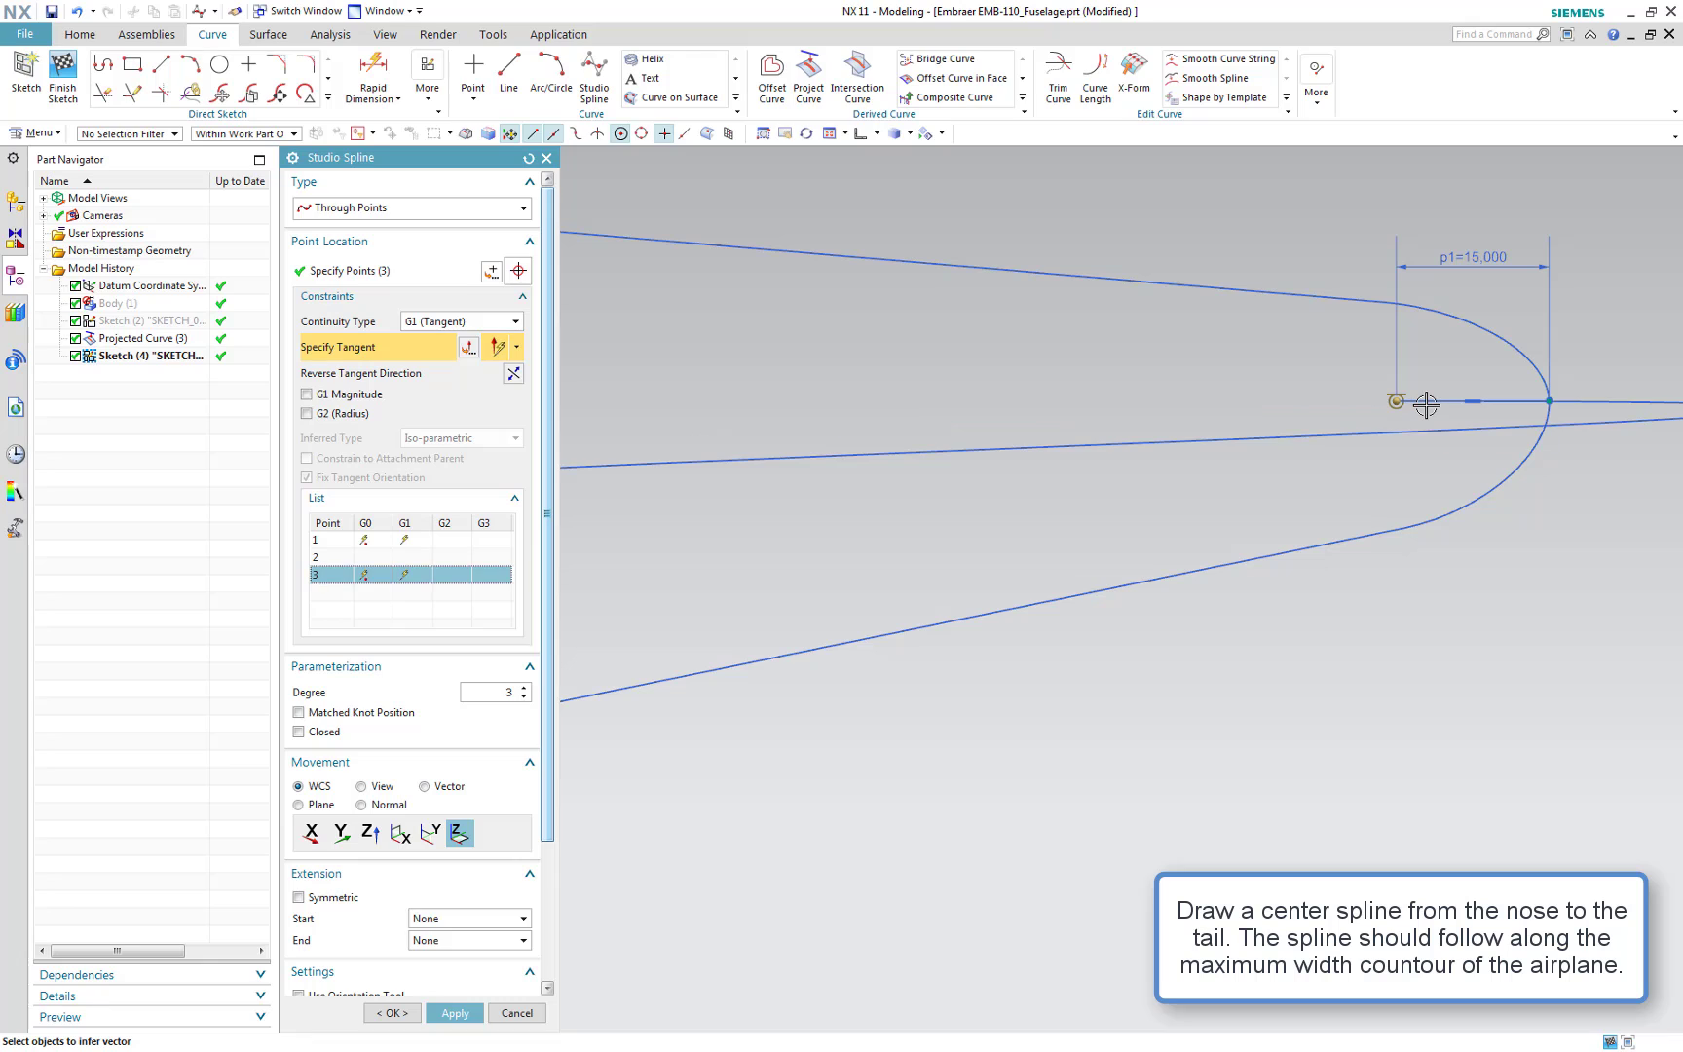
{"action": "left_click", "coordinate": [511, 375]}
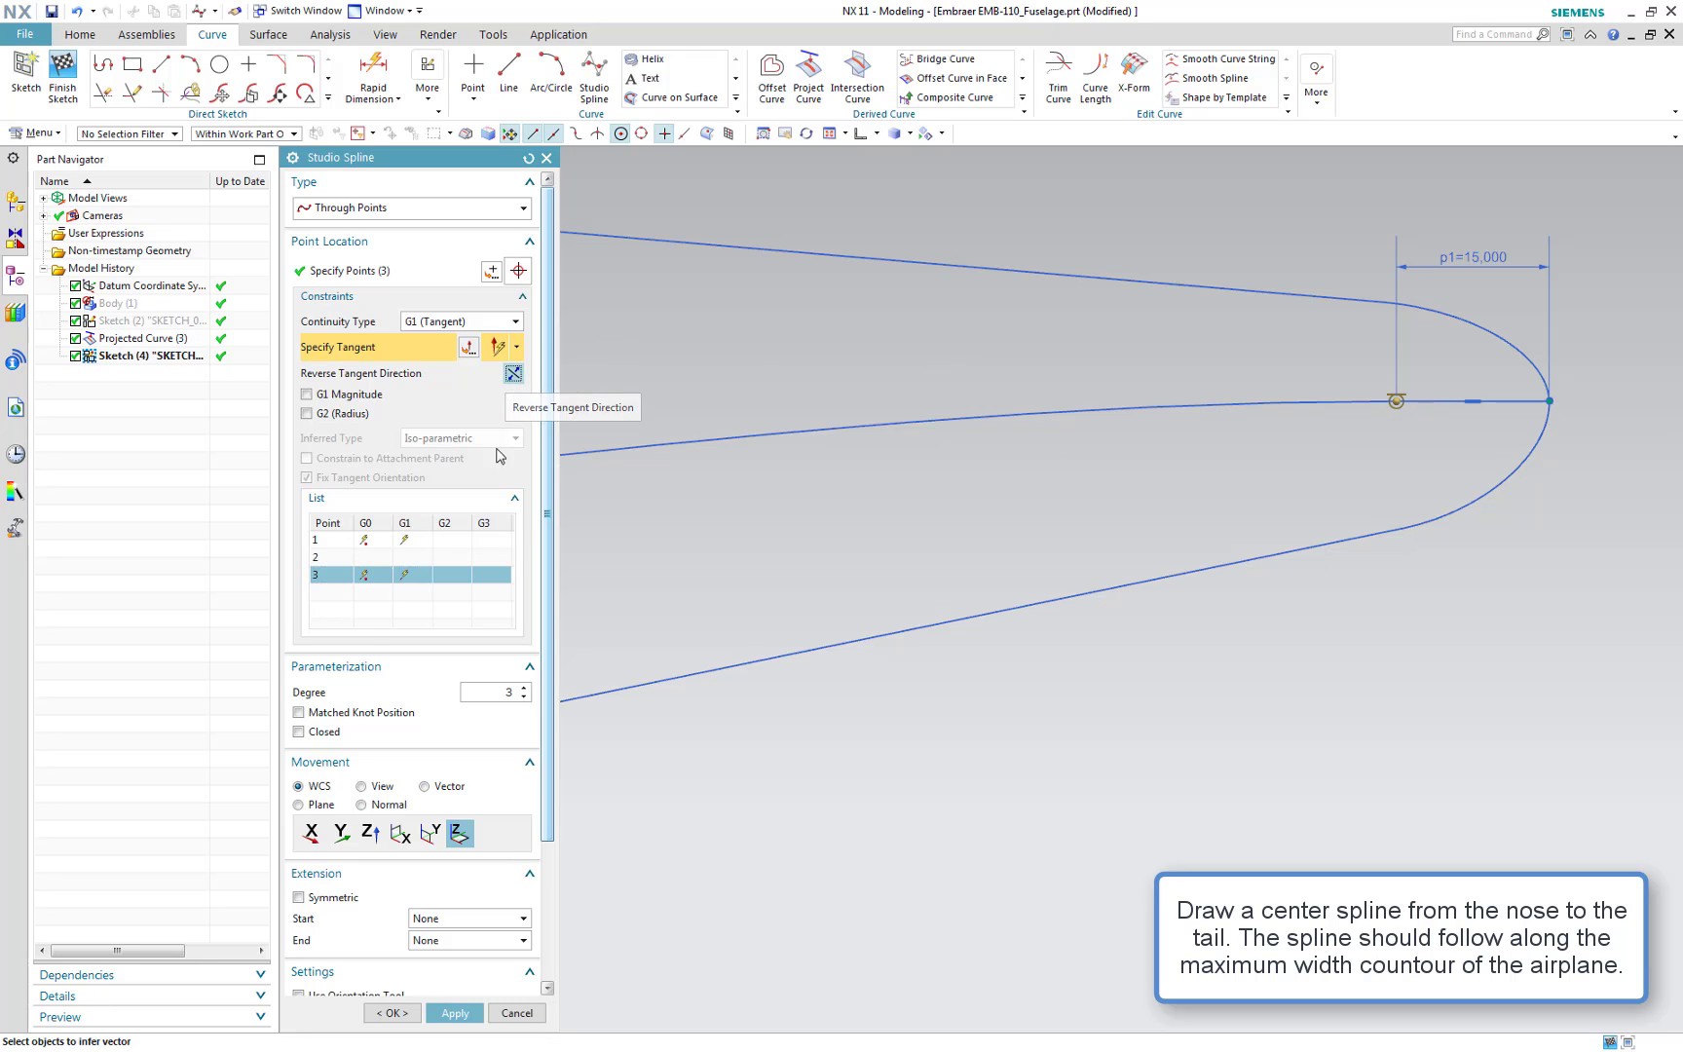
{"action": "left_click", "coordinate": [392, 1013]}
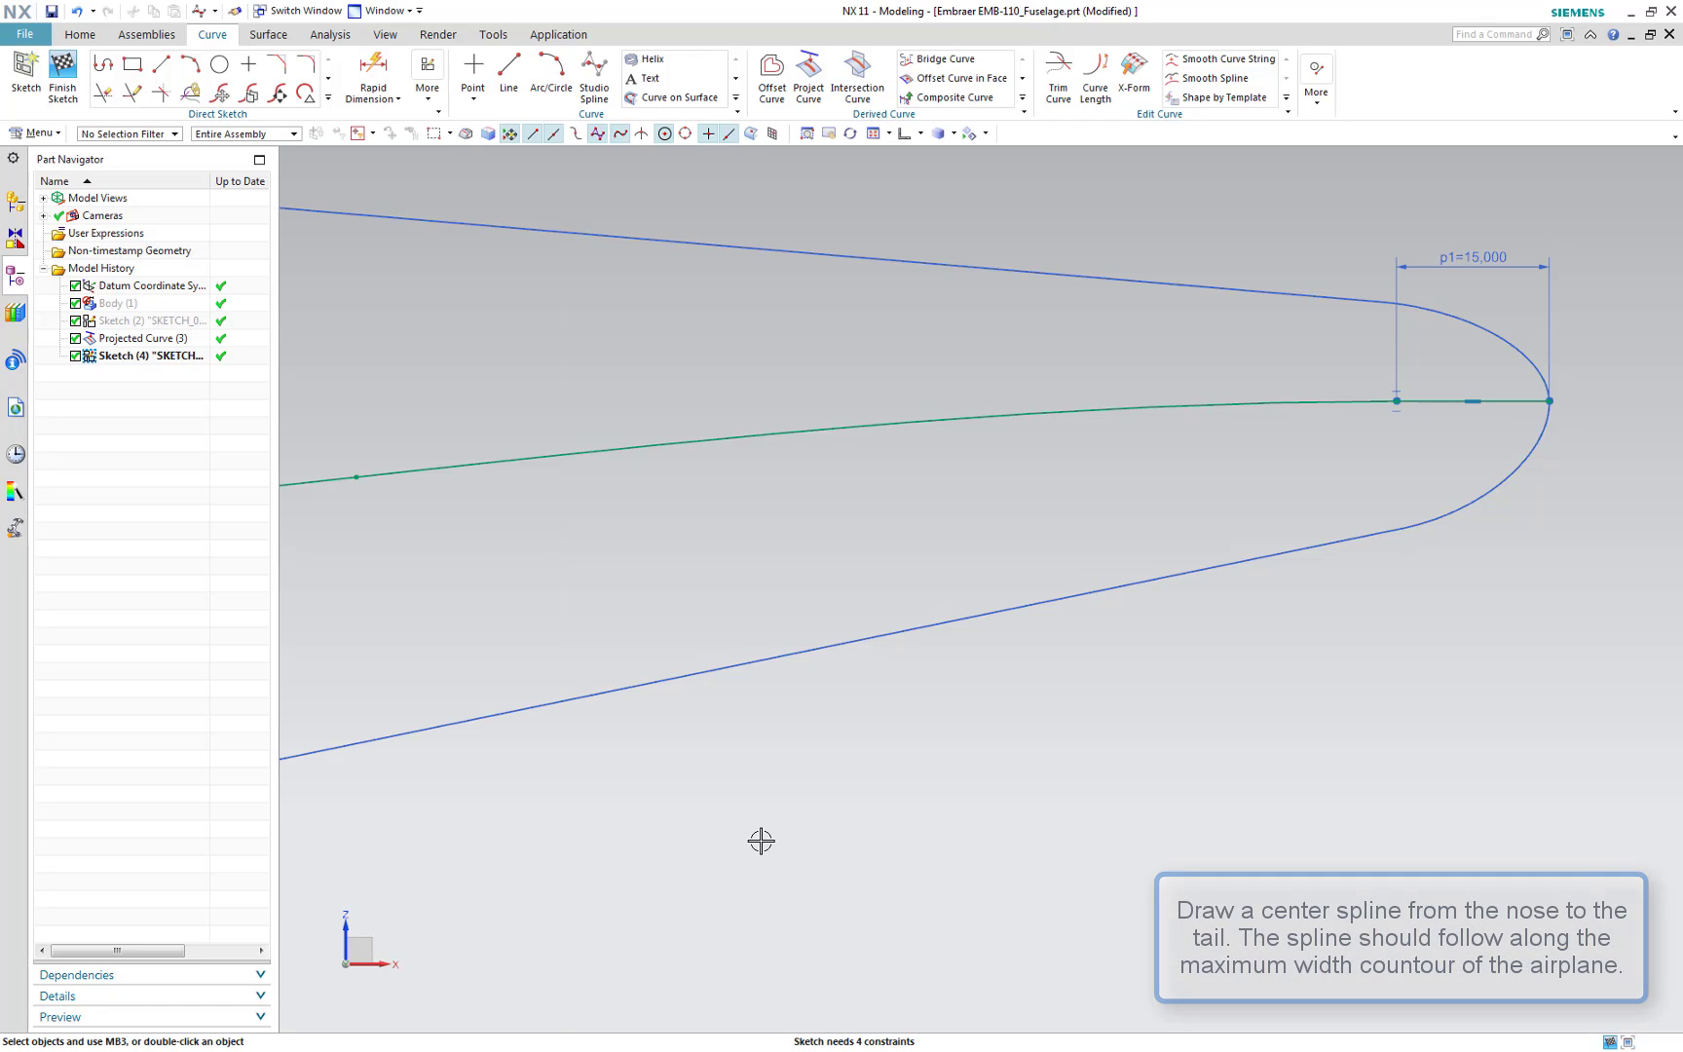
Fit the view and finish the sketch
{"action": "left_click", "coordinate": [760, 841]}
{"action": "key", "text": "ctrl+alt+f"}
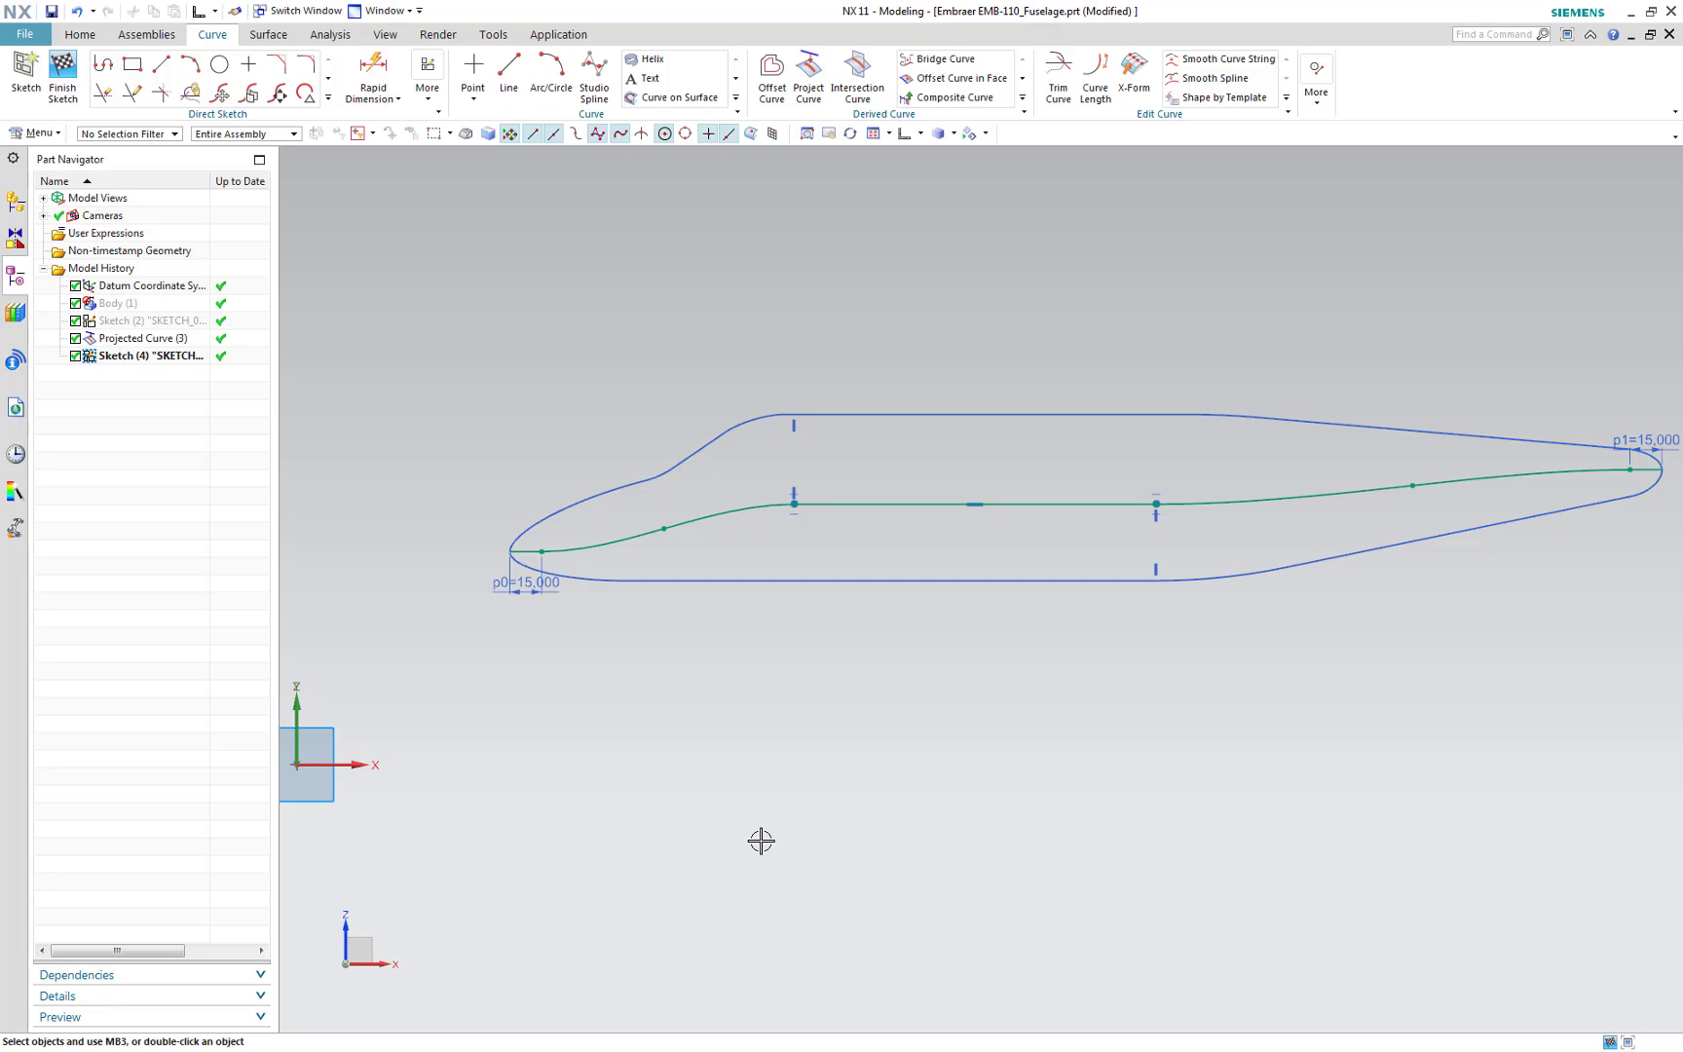
{"action": "left_click", "coordinate": [81, 100]}
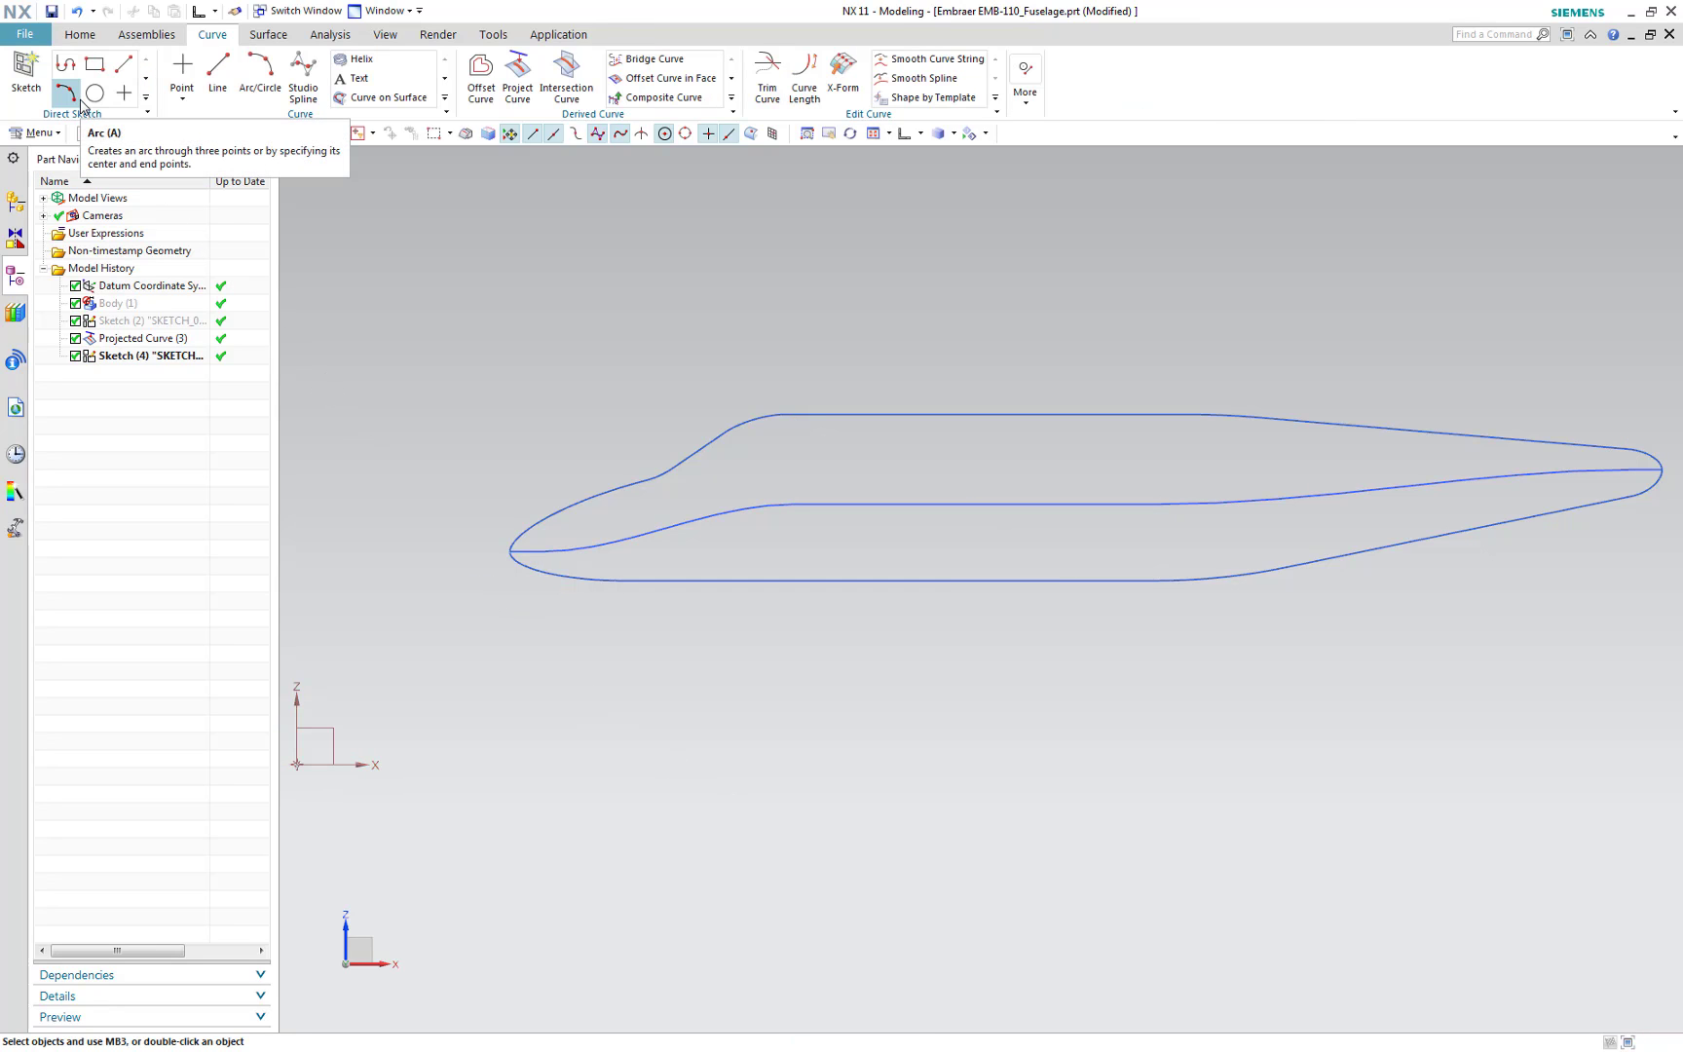
Start Project Curve and select the centre spline chain as the curves to project
{"action": "left_click", "coordinate": [516, 88]}
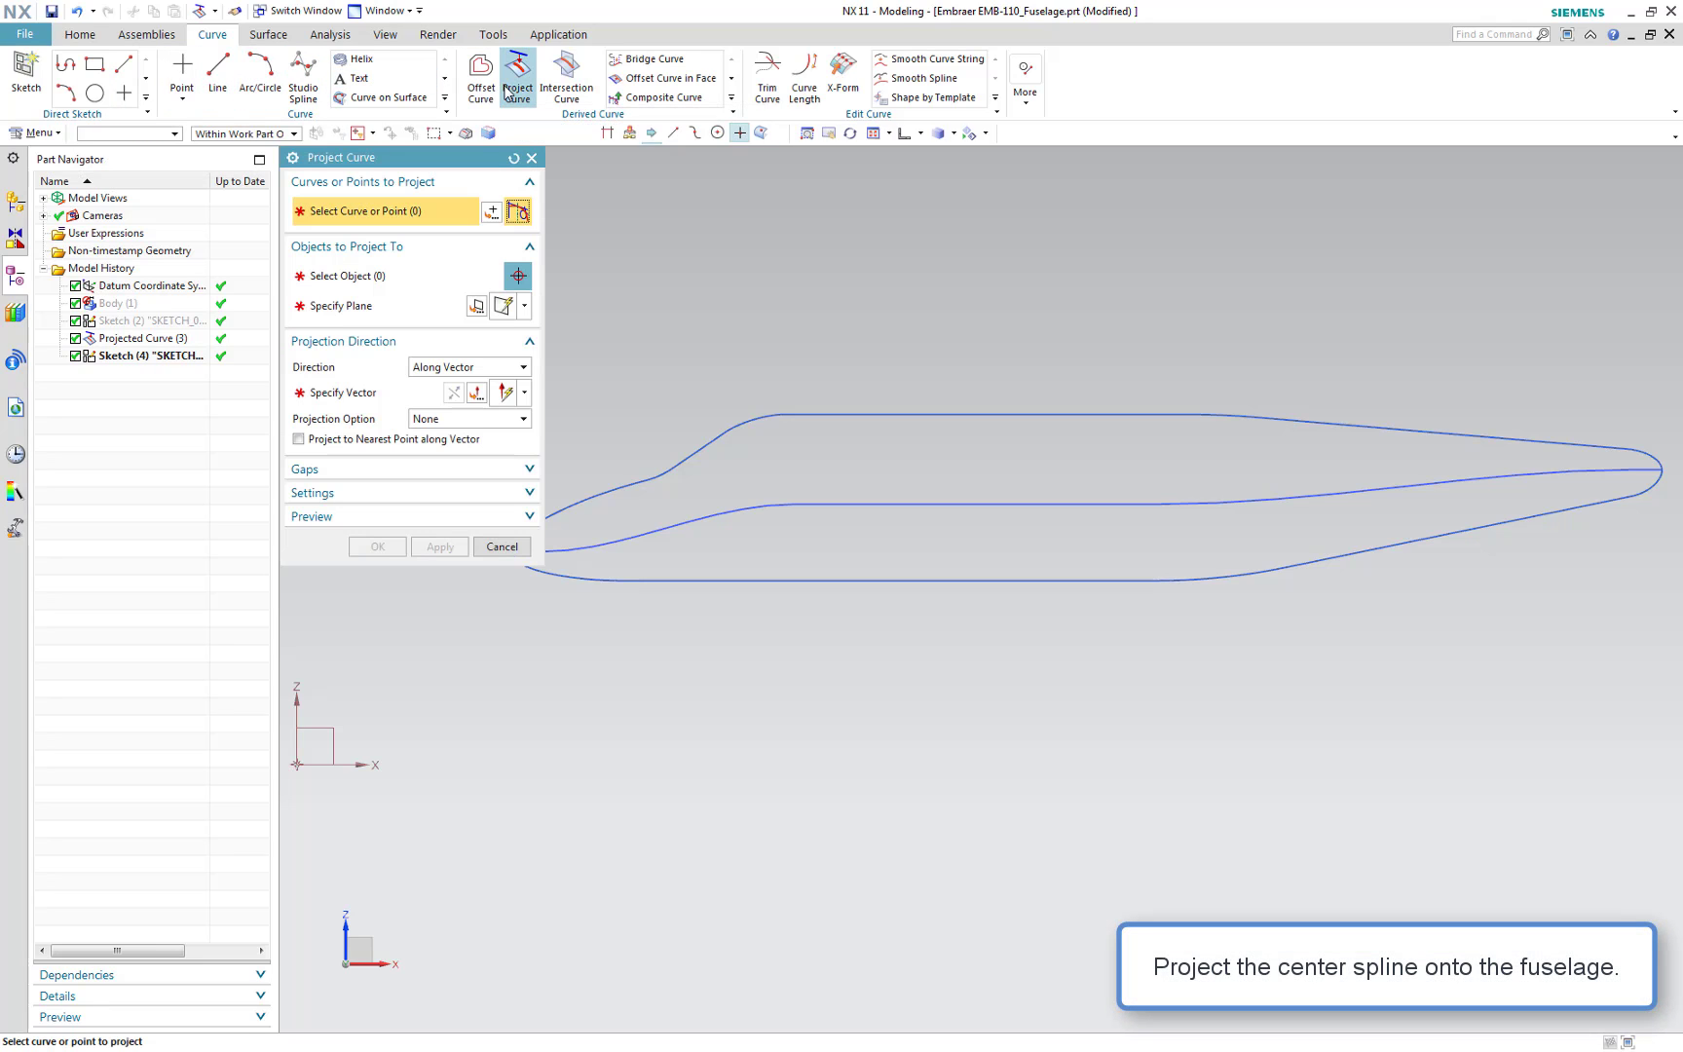
{"action": "left_click", "coordinate": [877, 500]}
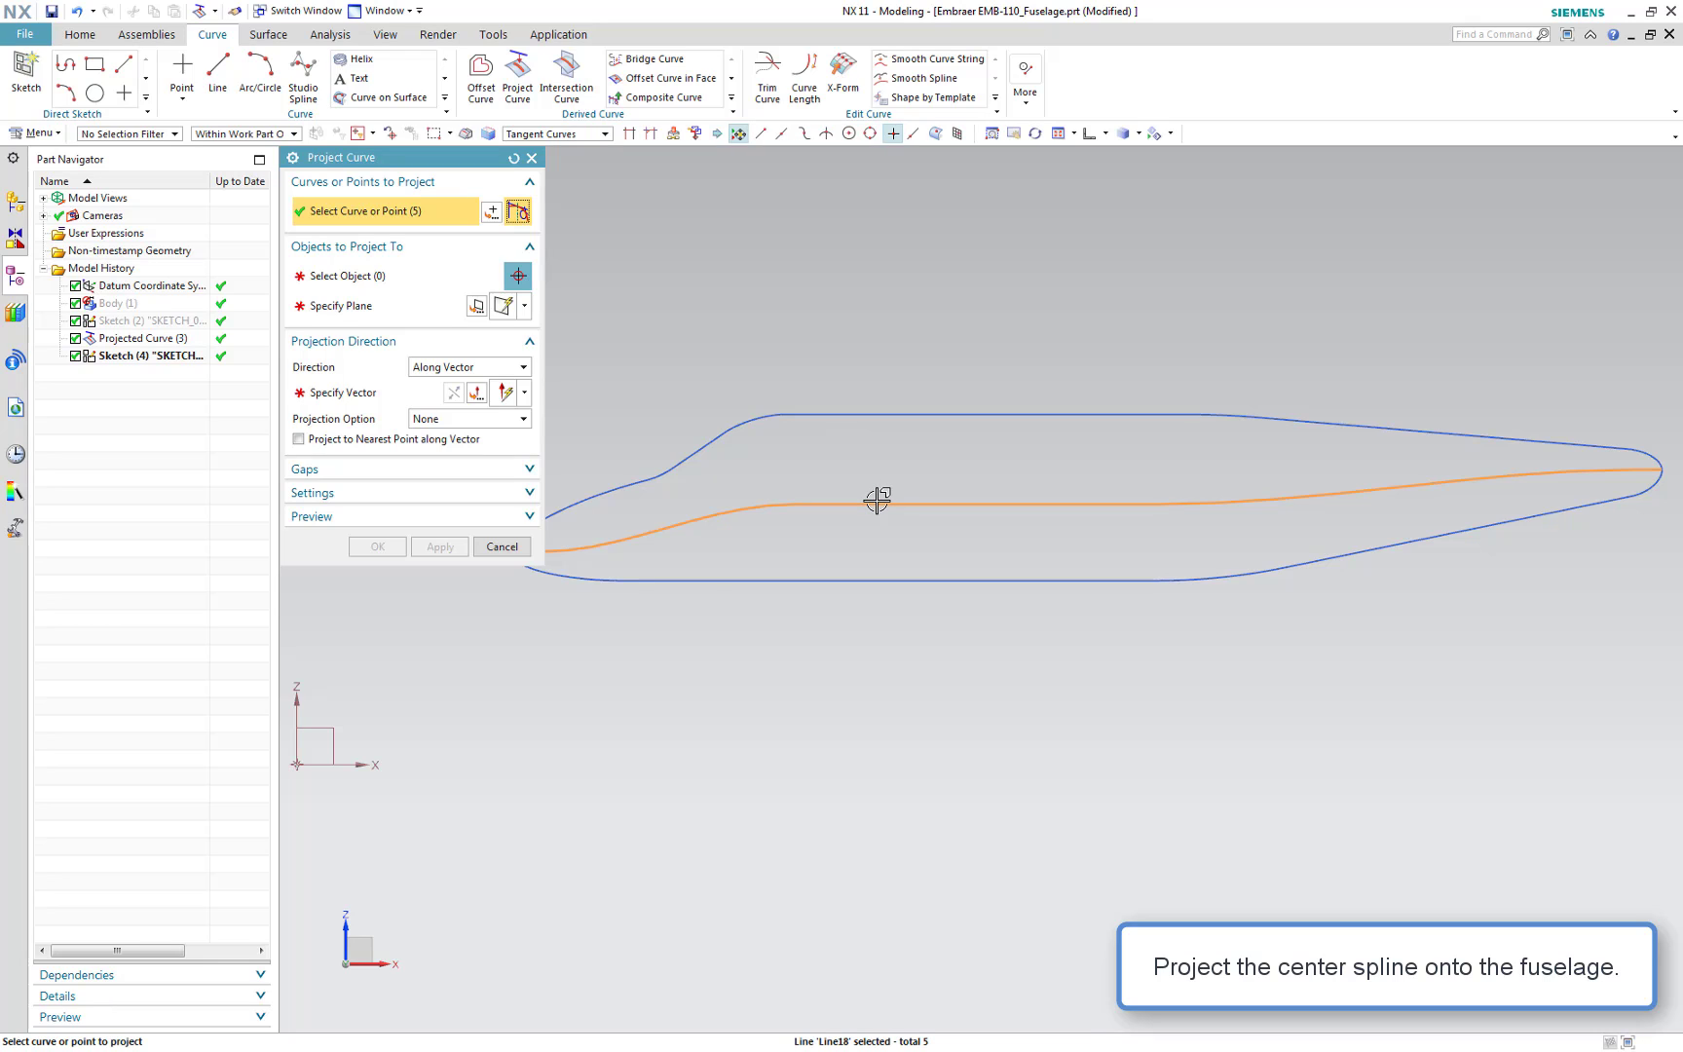
Show the hidden fuselage body again
{"action": "left_click", "coordinate": [1169, 134]}
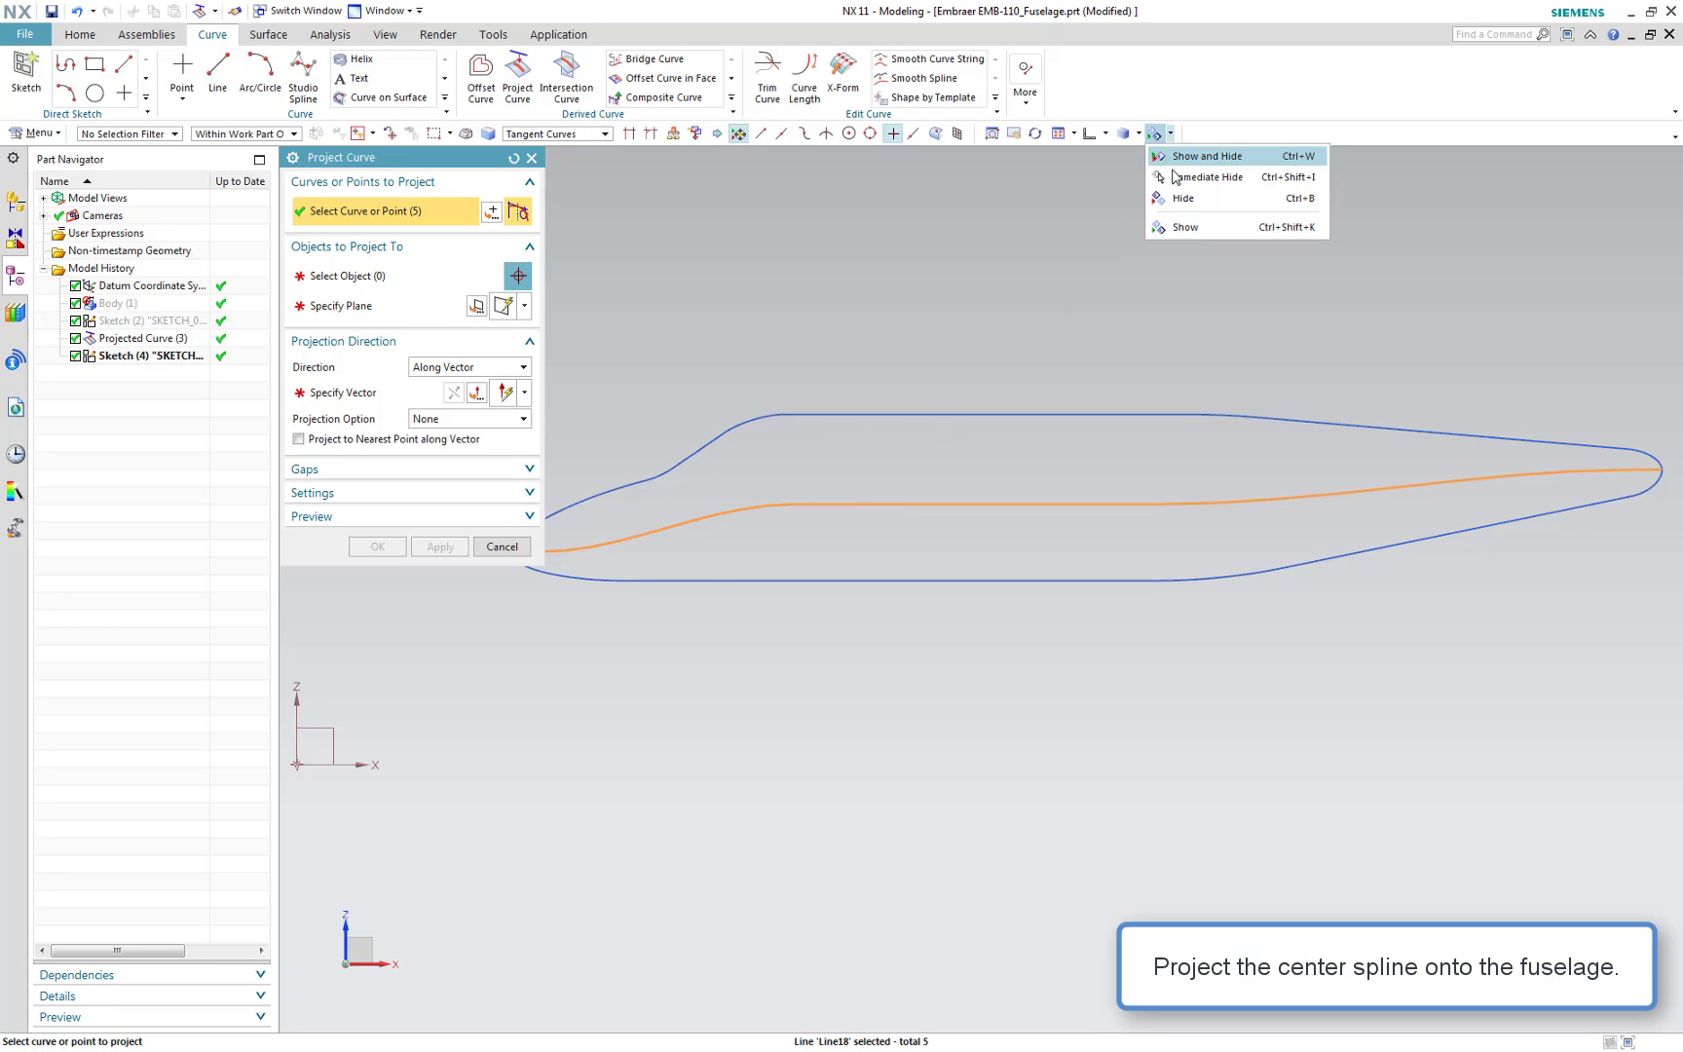
{"action": "left_click", "coordinate": [1200, 225]}
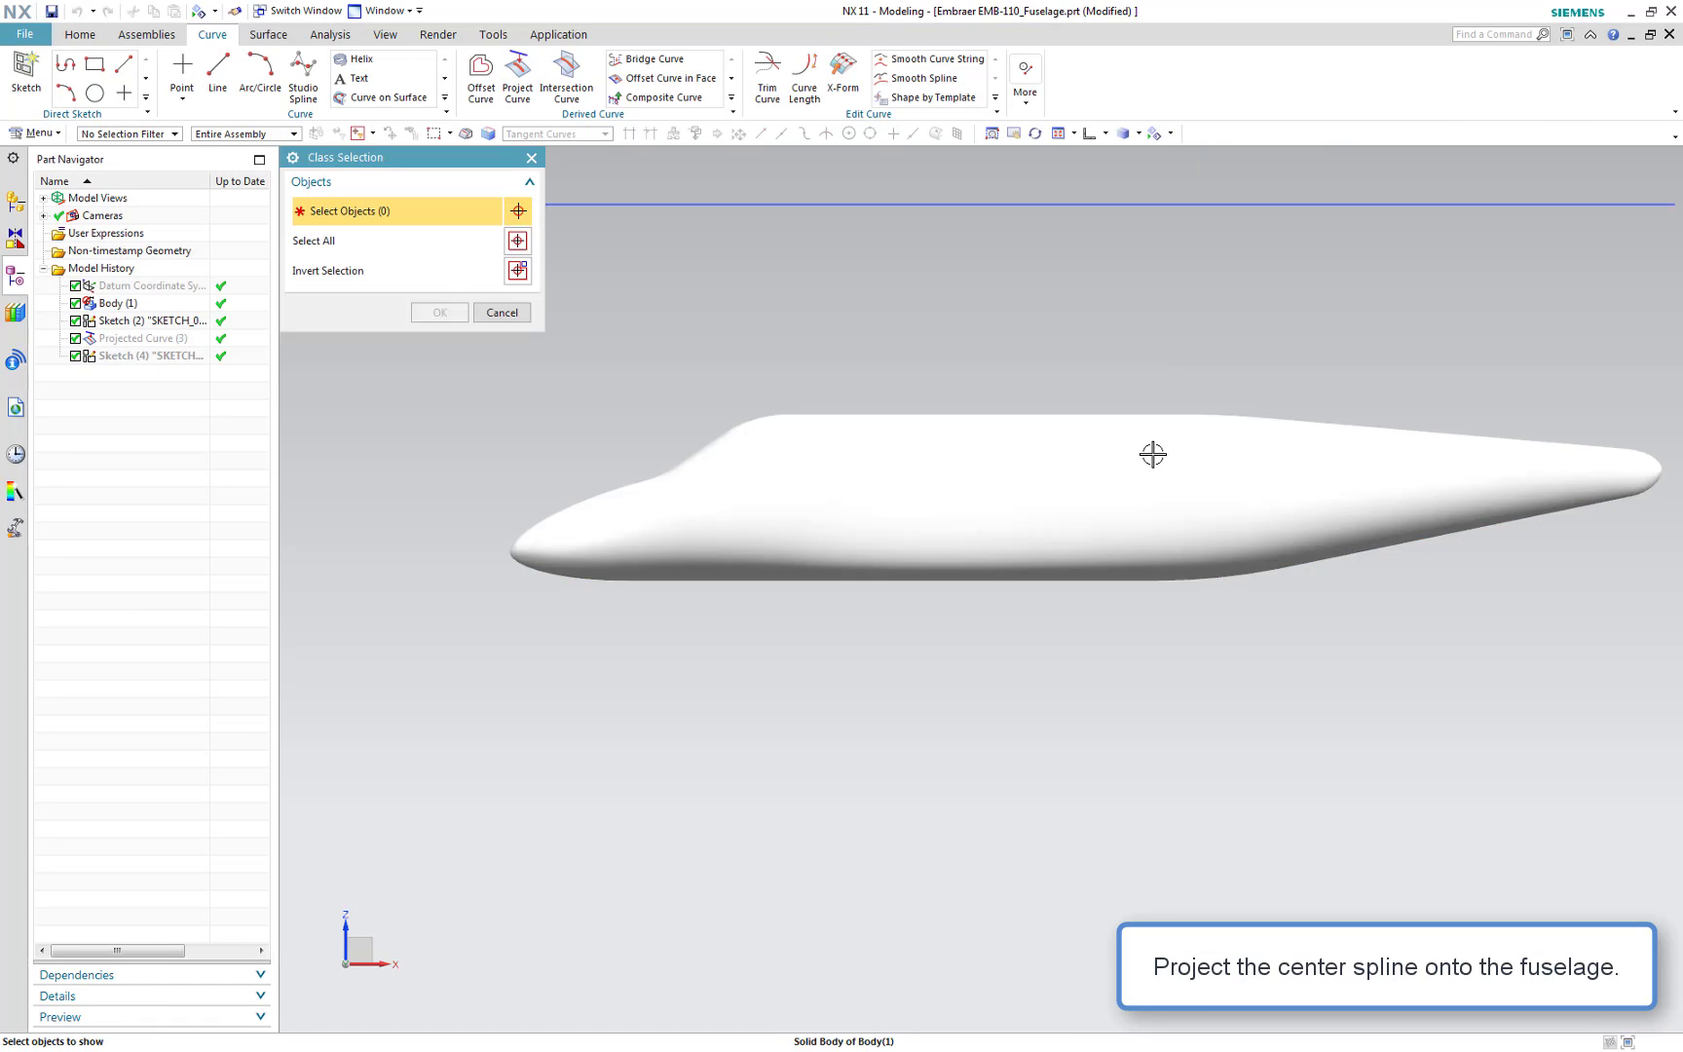
{"action": "left_click", "coordinate": [892, 467]}
{"action": "left_click", "coordinate": [417, 312]}
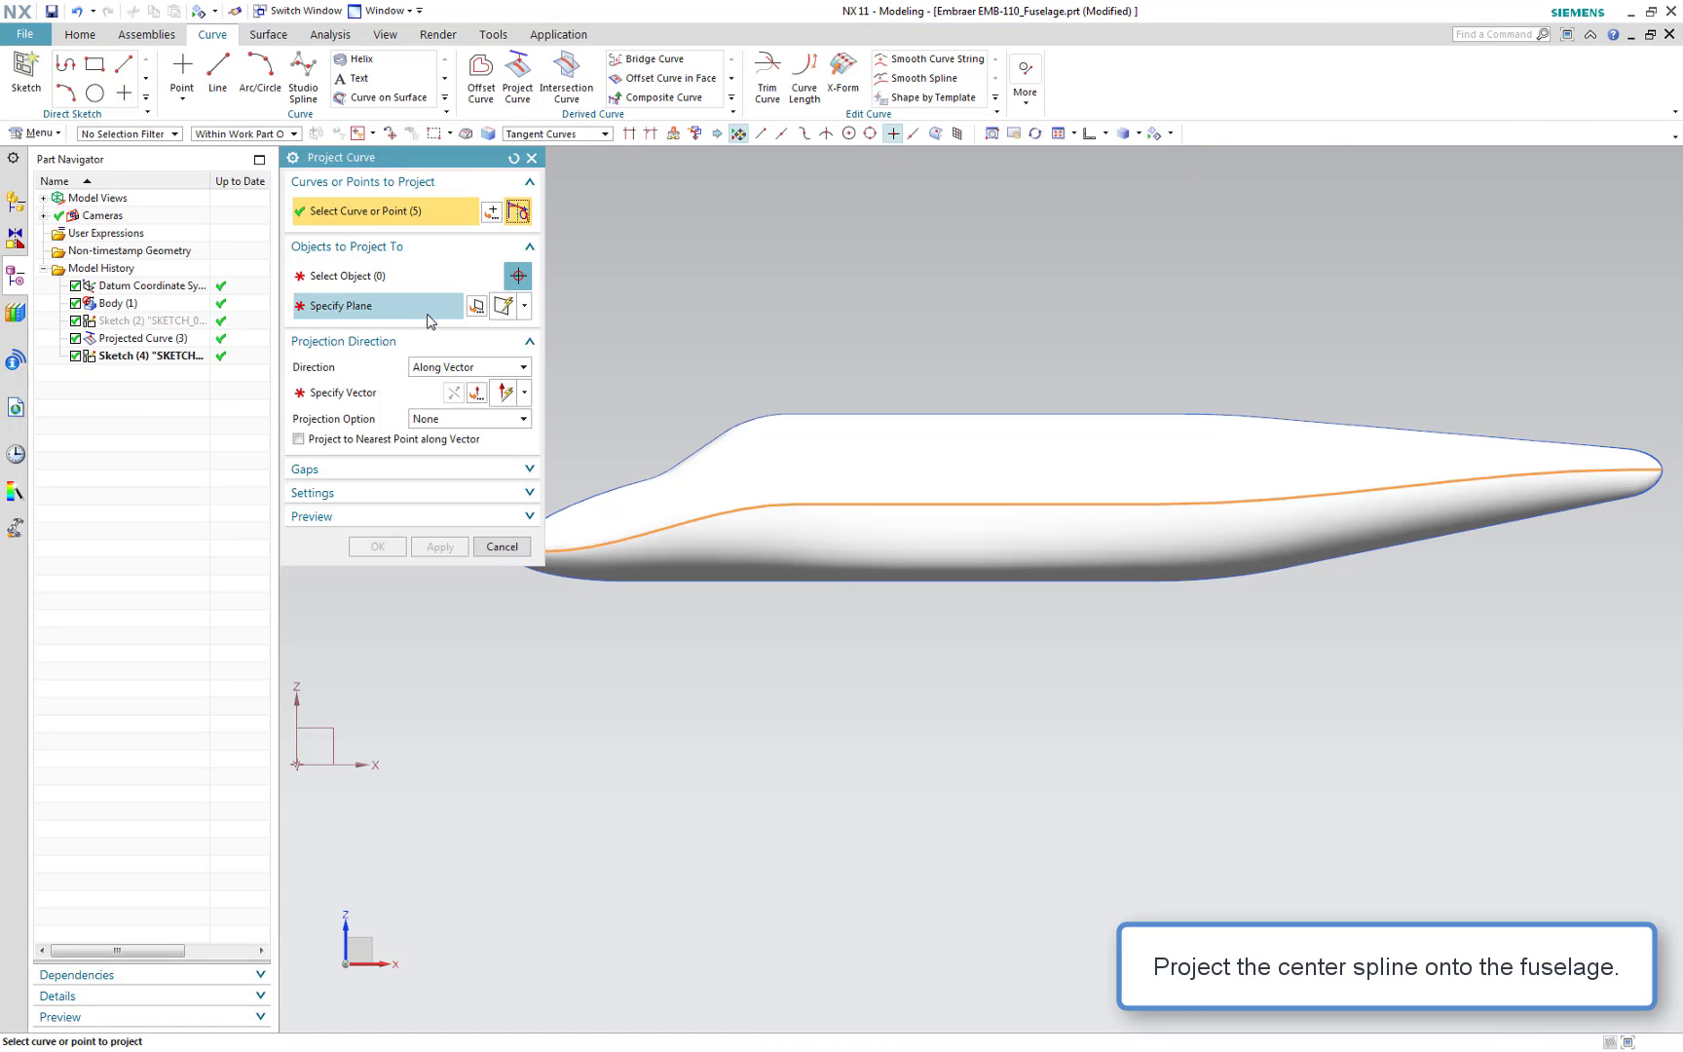
Select all six faces of the fuselage body as the objects to project the centre spline onto
{"action": "middle_click_drag", "start_coordinate": [780, 697], "coordinate": [813, 748], "text": "shift"}
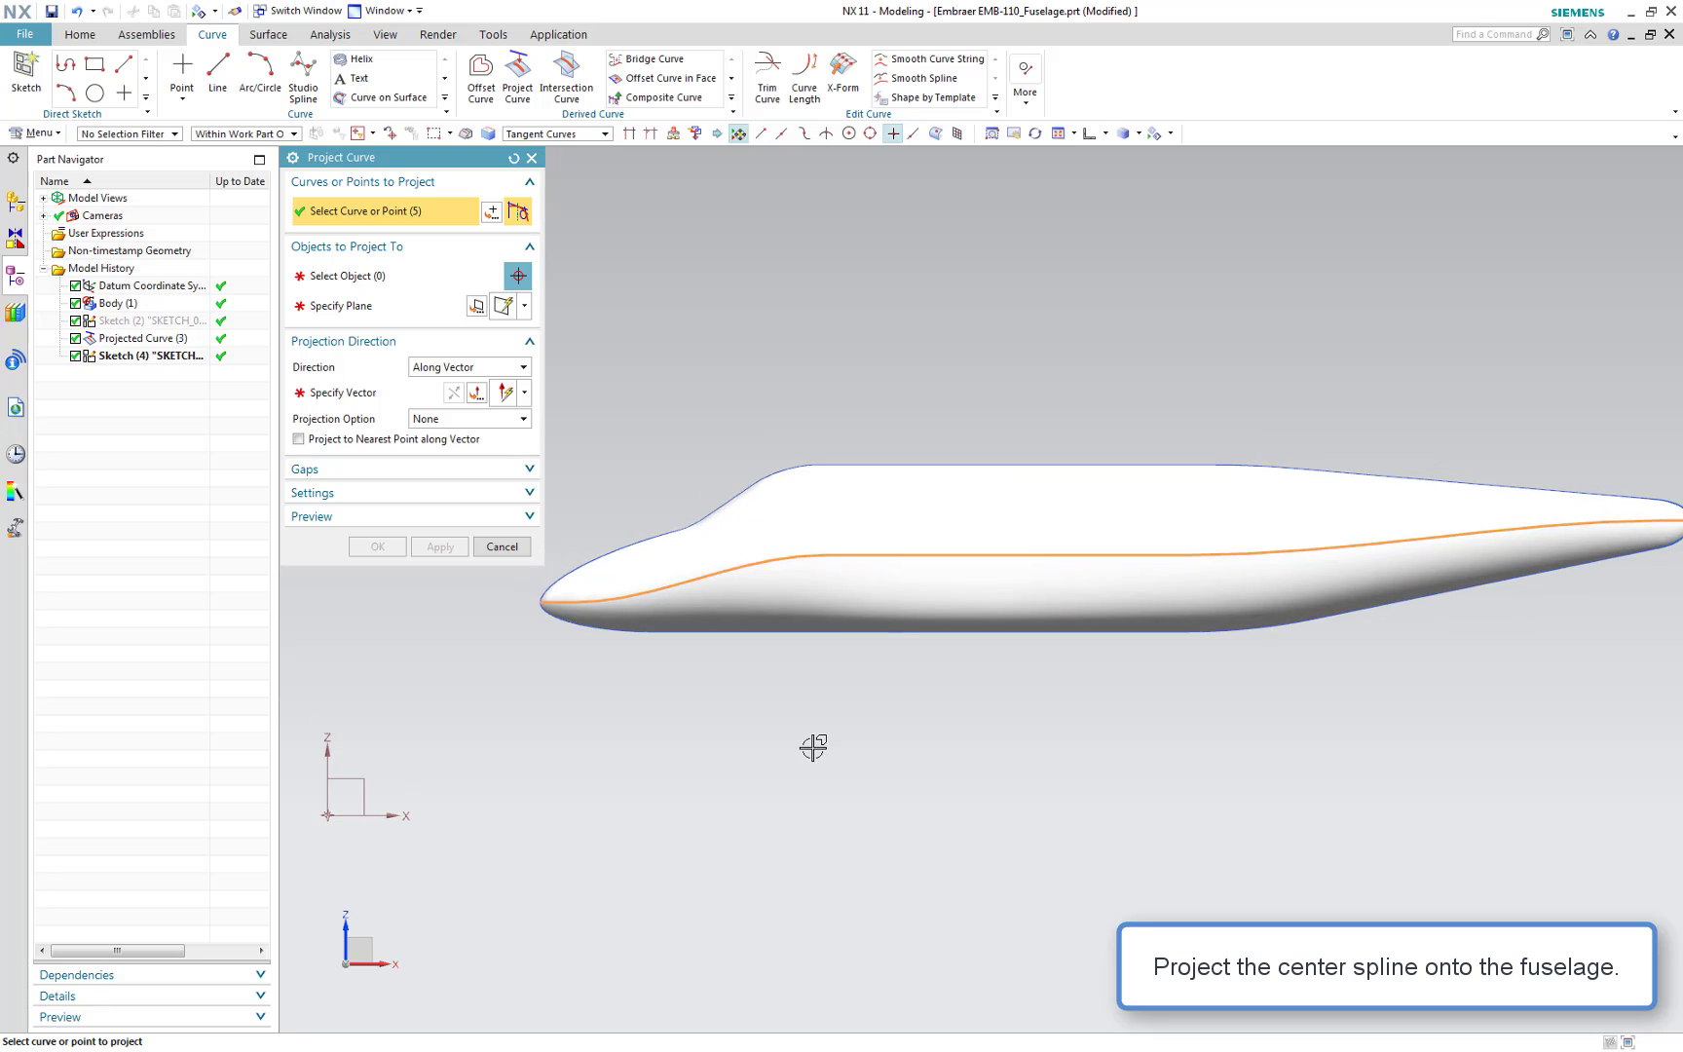
{"action": "scroll", "coordinate": [814, 748], "scroll_direction": "down", "scroll_amount": 1}
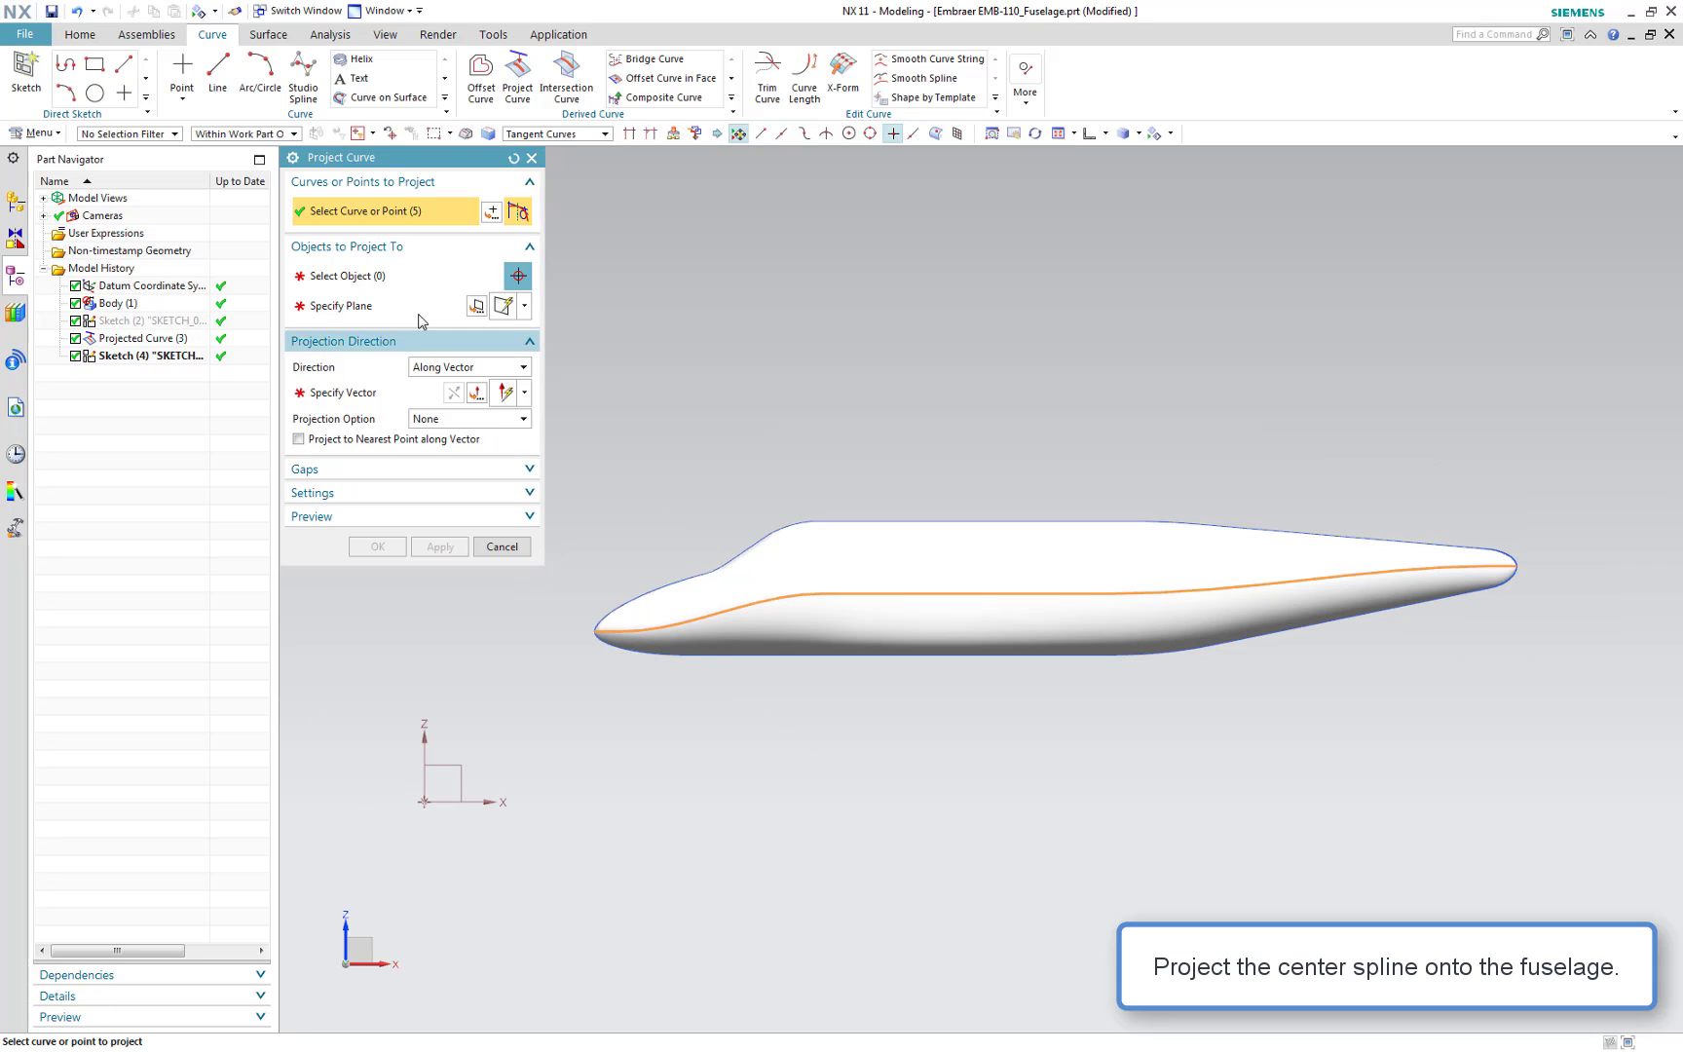
{"action": "left_click", "coordinate": [395, 281]}
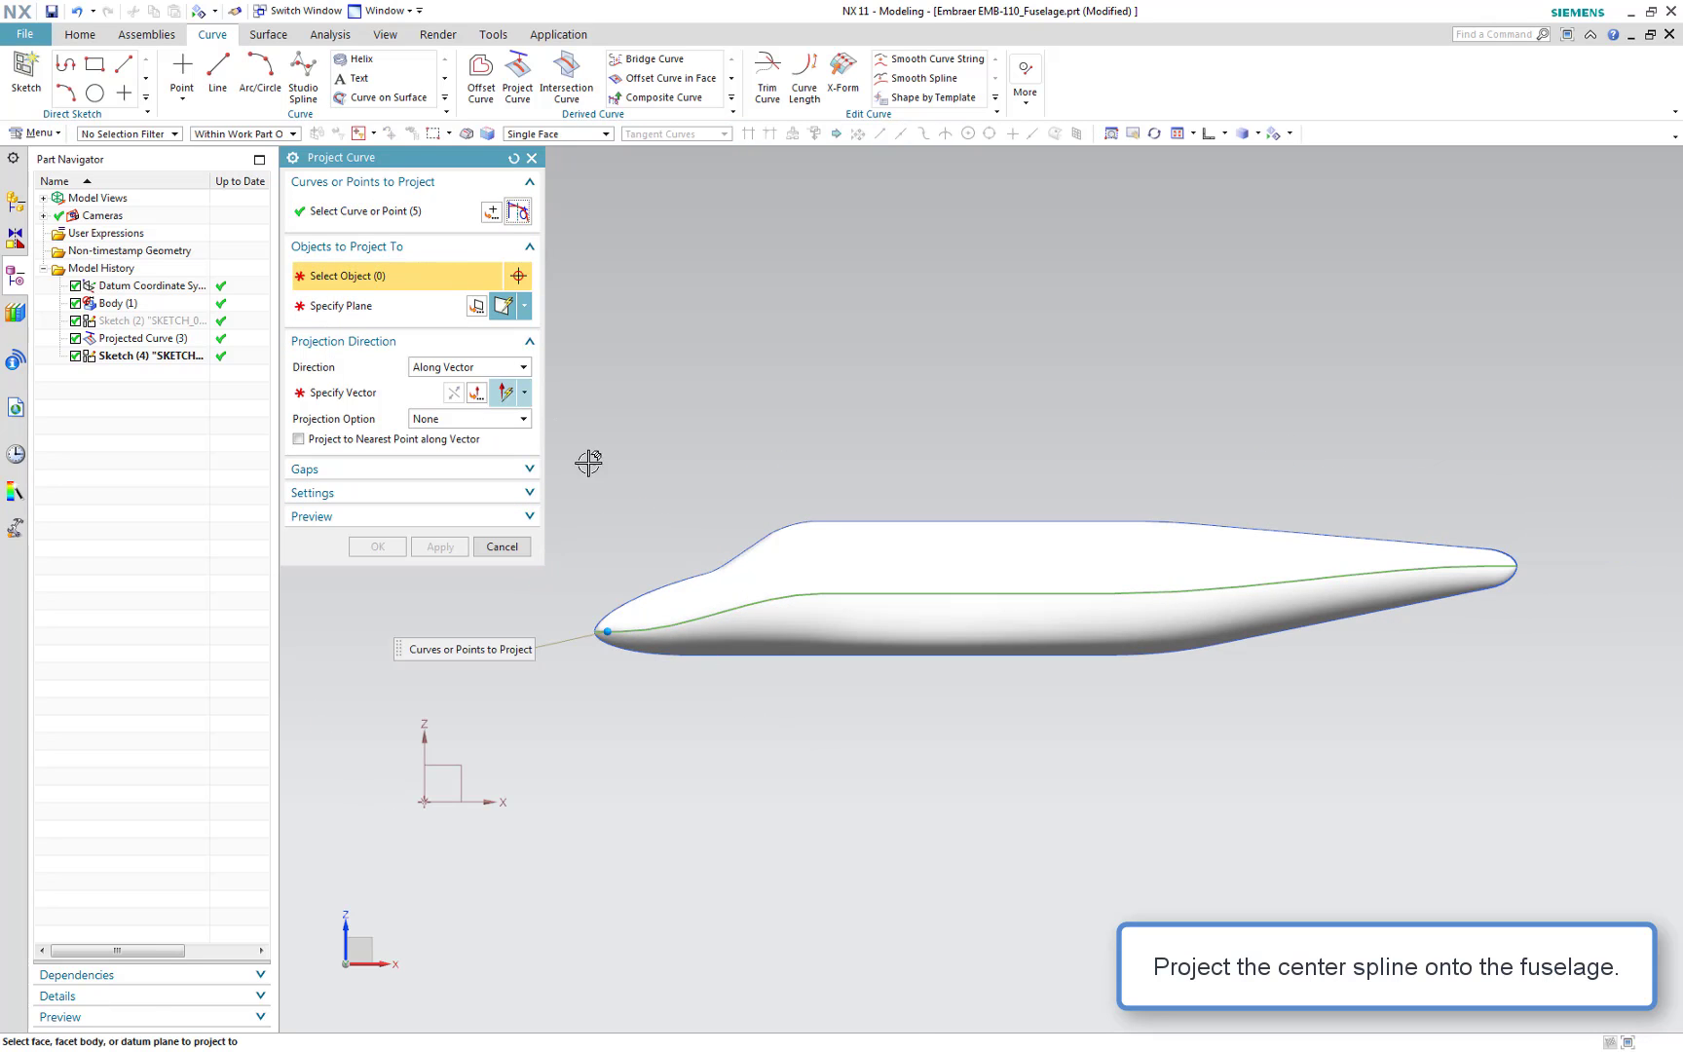
{"action": "left_click", "coordinate": [708, 598]}
{"action": "left_click", "coordinate": [908, 588]}
{"action": "left_click", "coordinate": [911, 600]}
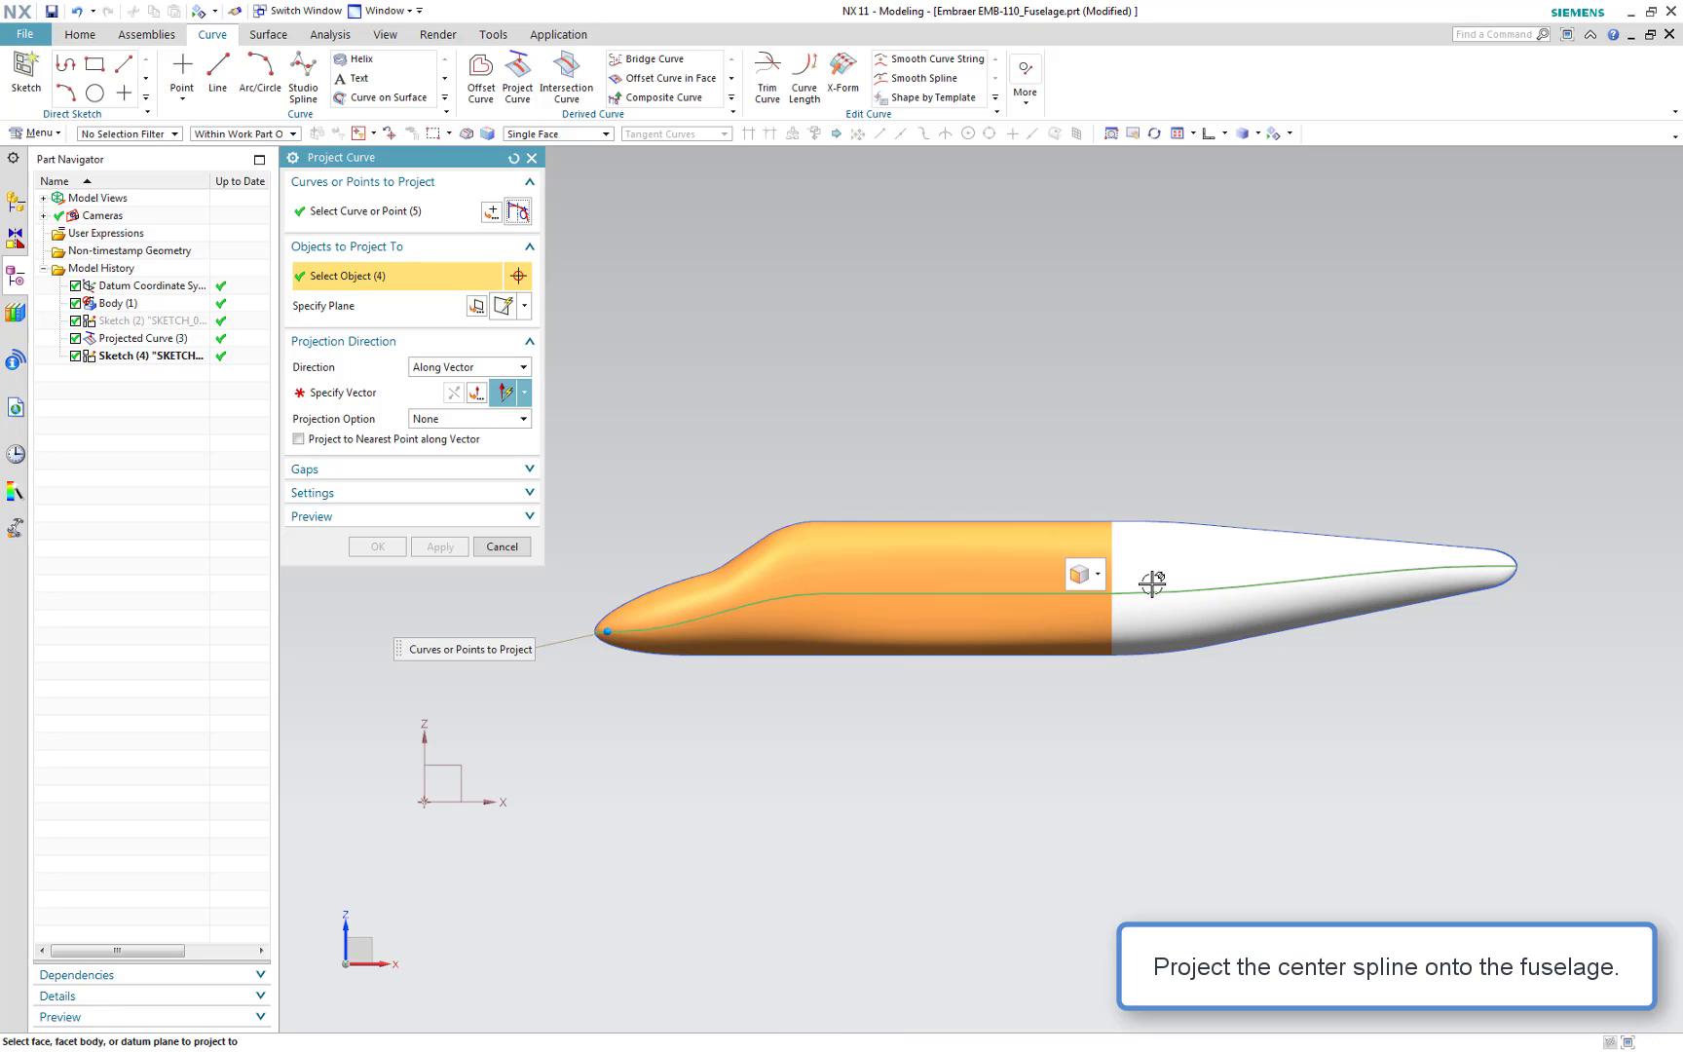
{"action": "left_click", "coordinate": [1208, 545]}
{"action": "left_click", "coordinate": [1194, 607]}
{"action": "left_click", "coordinate": [1194, 608]}
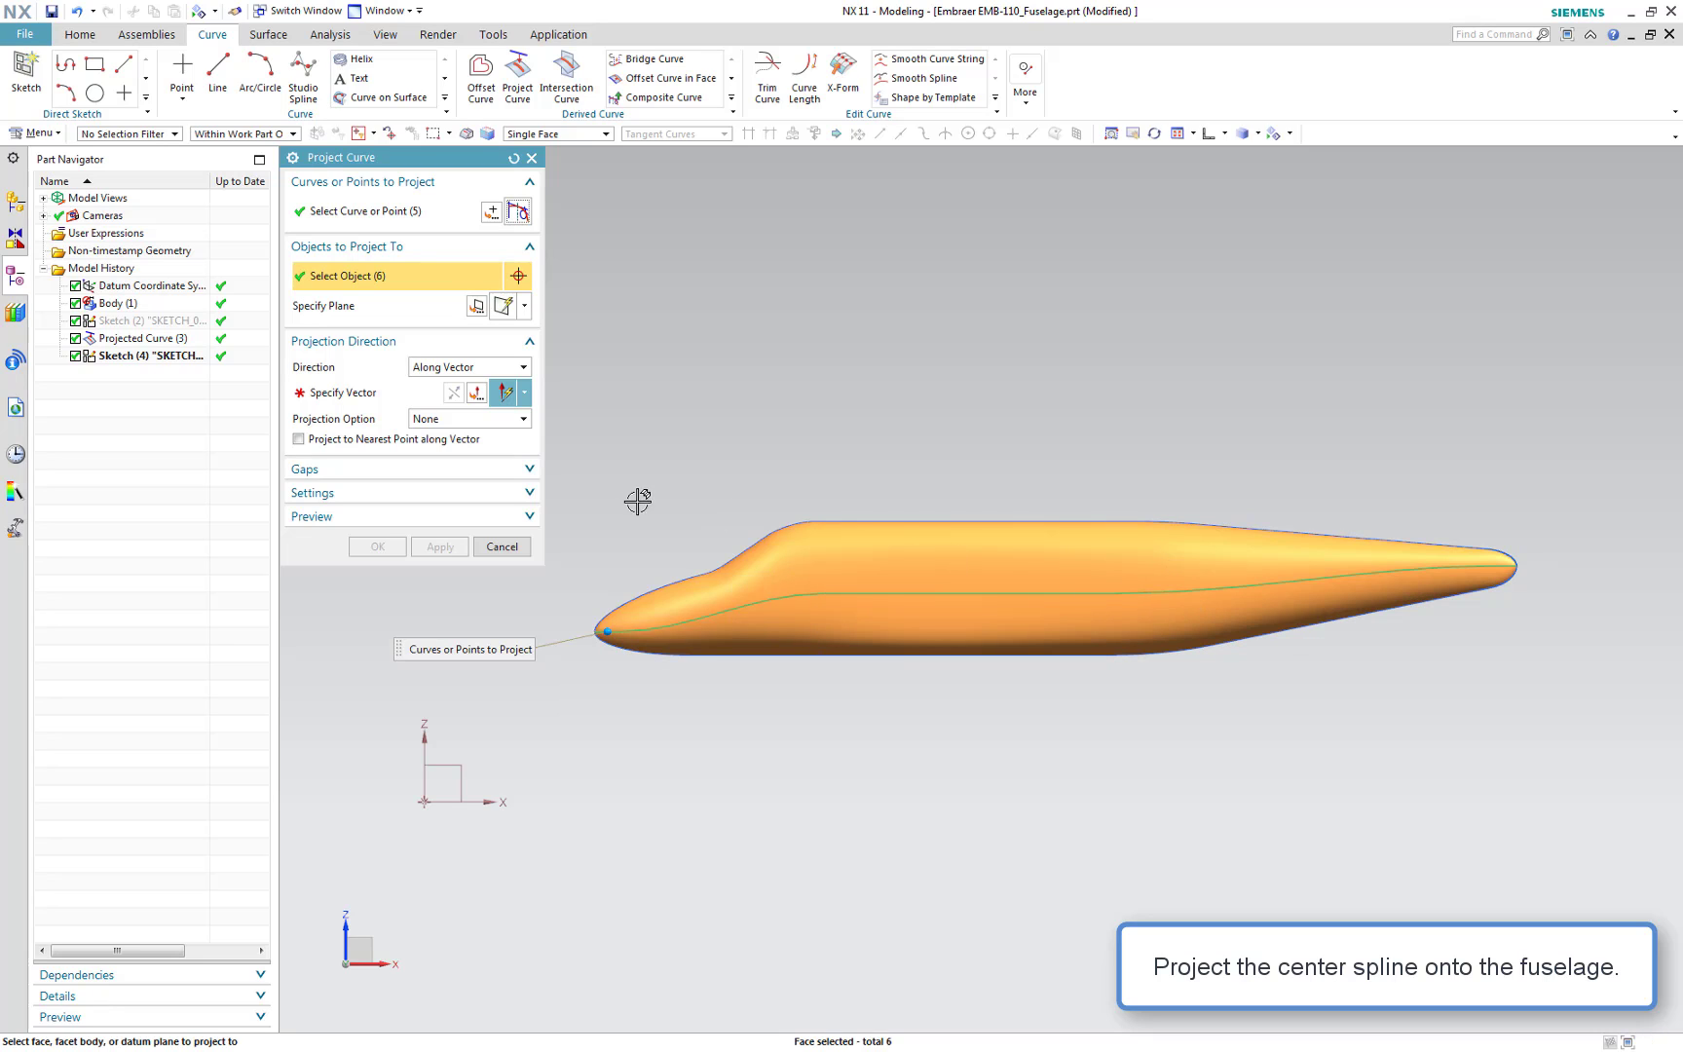
Set the projection direction along the Y axis, reverse it, and confirm the projected curve
{"action": "left_click", "coordinate": [347, 392]}
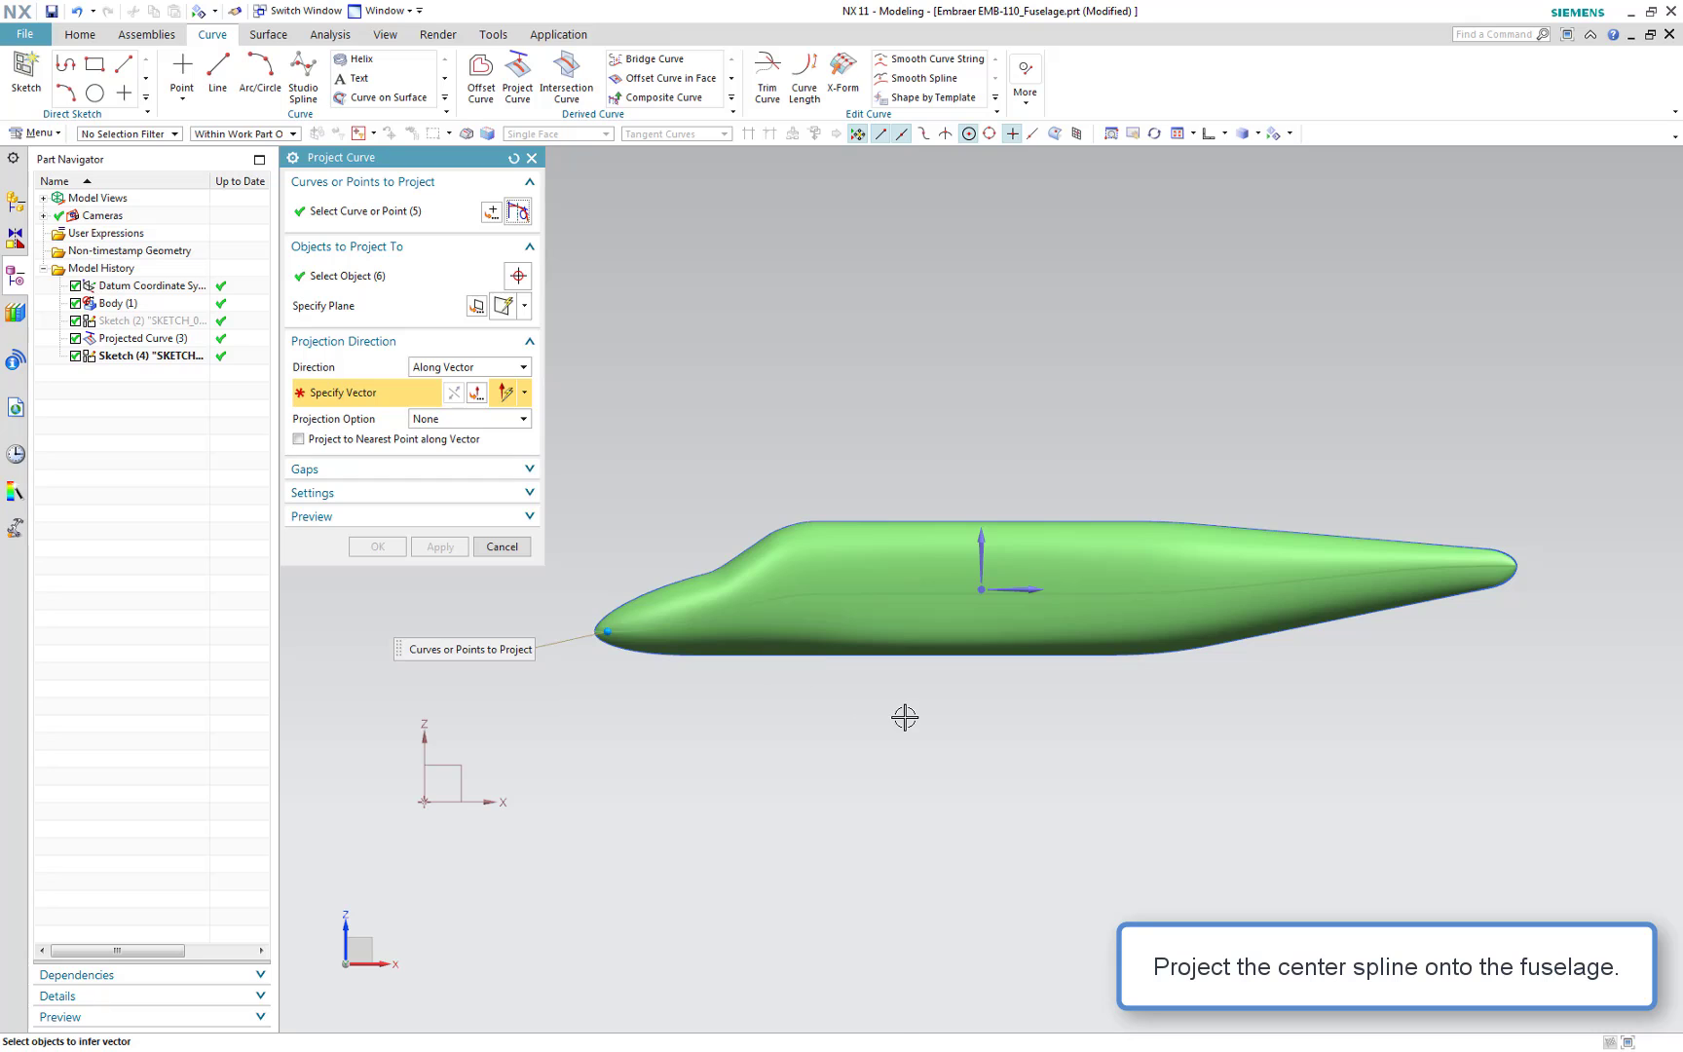
{"action": "middle_click_drag", "start_coordinate": [929, 714], "coordinate": [954, 722]}
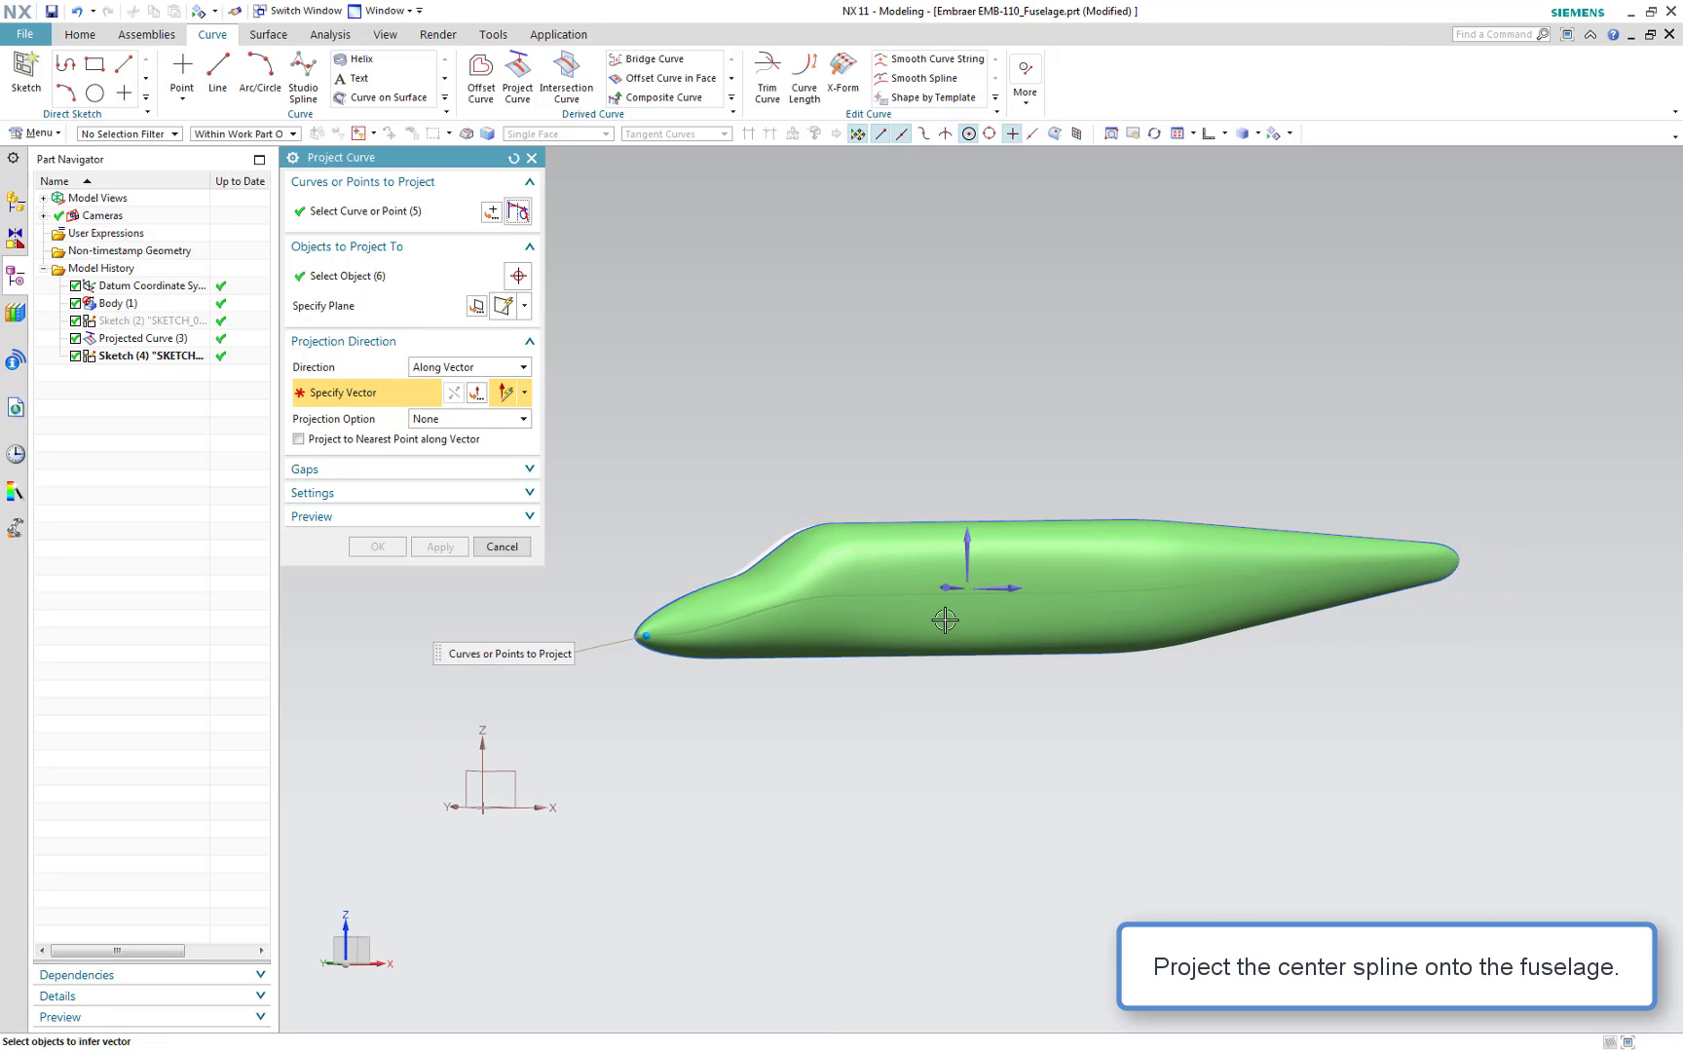
{"action": "left_click", "coordinate": [950, 586]}
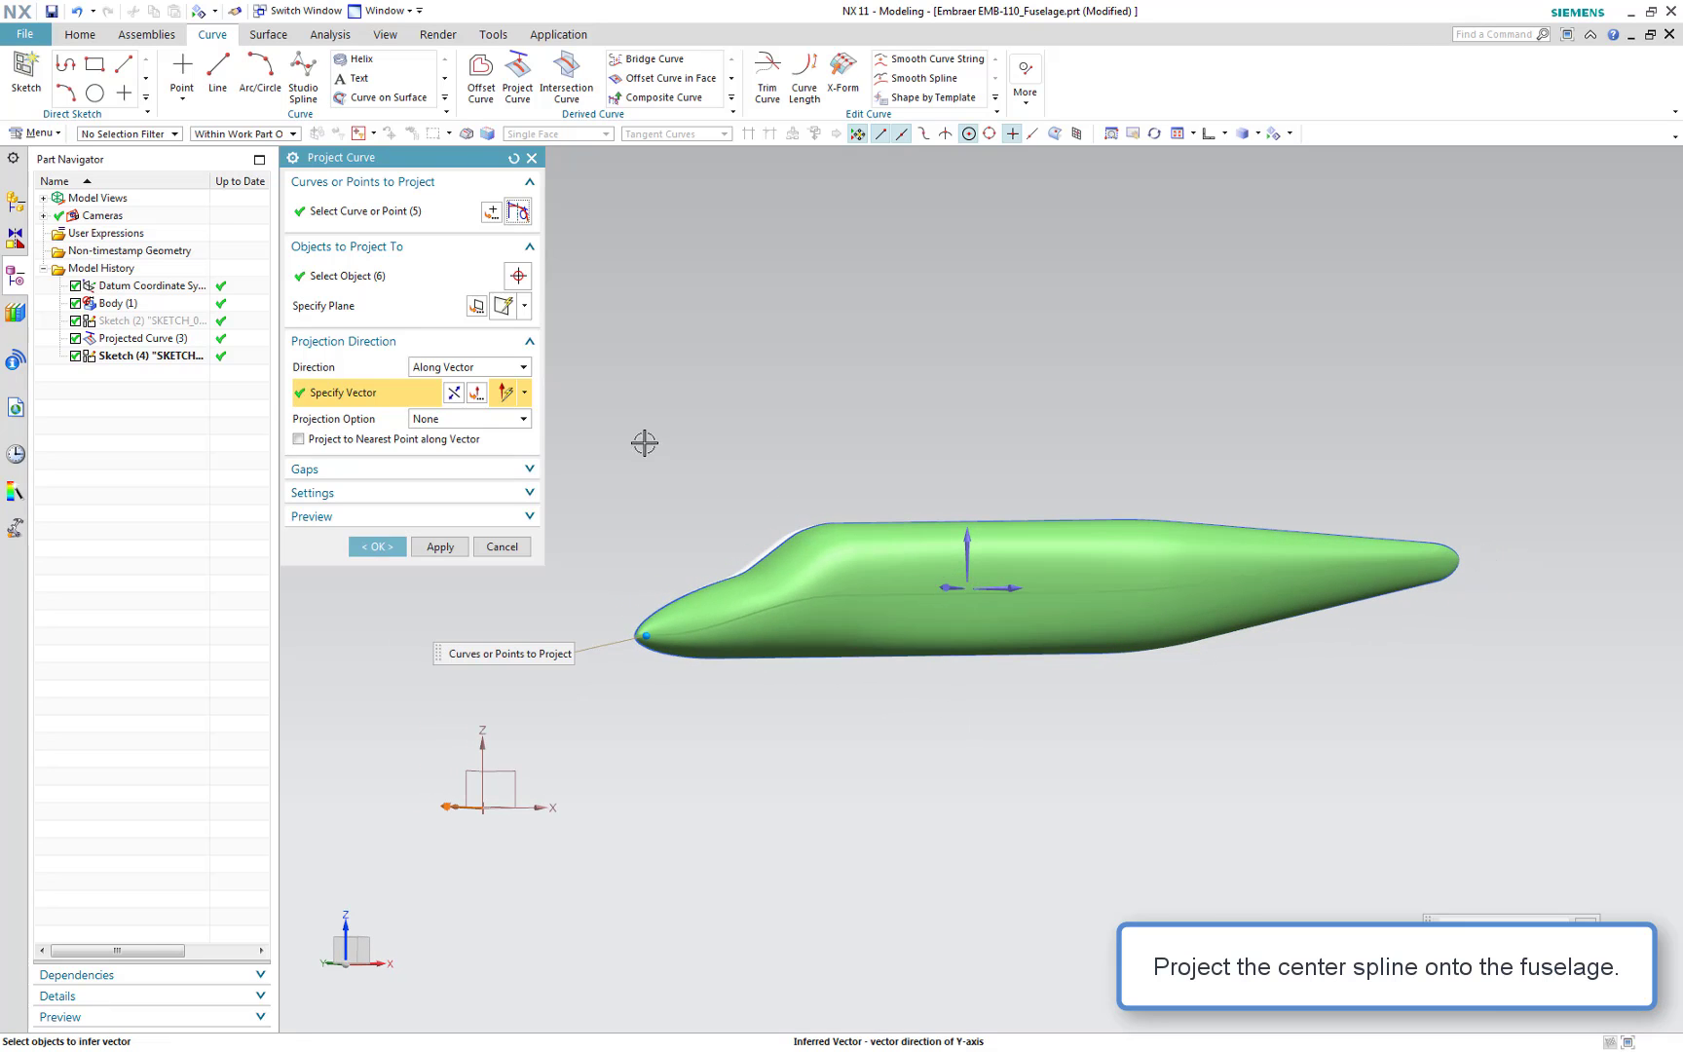
{"action": "left_click", "coordinate": [453, 392]}
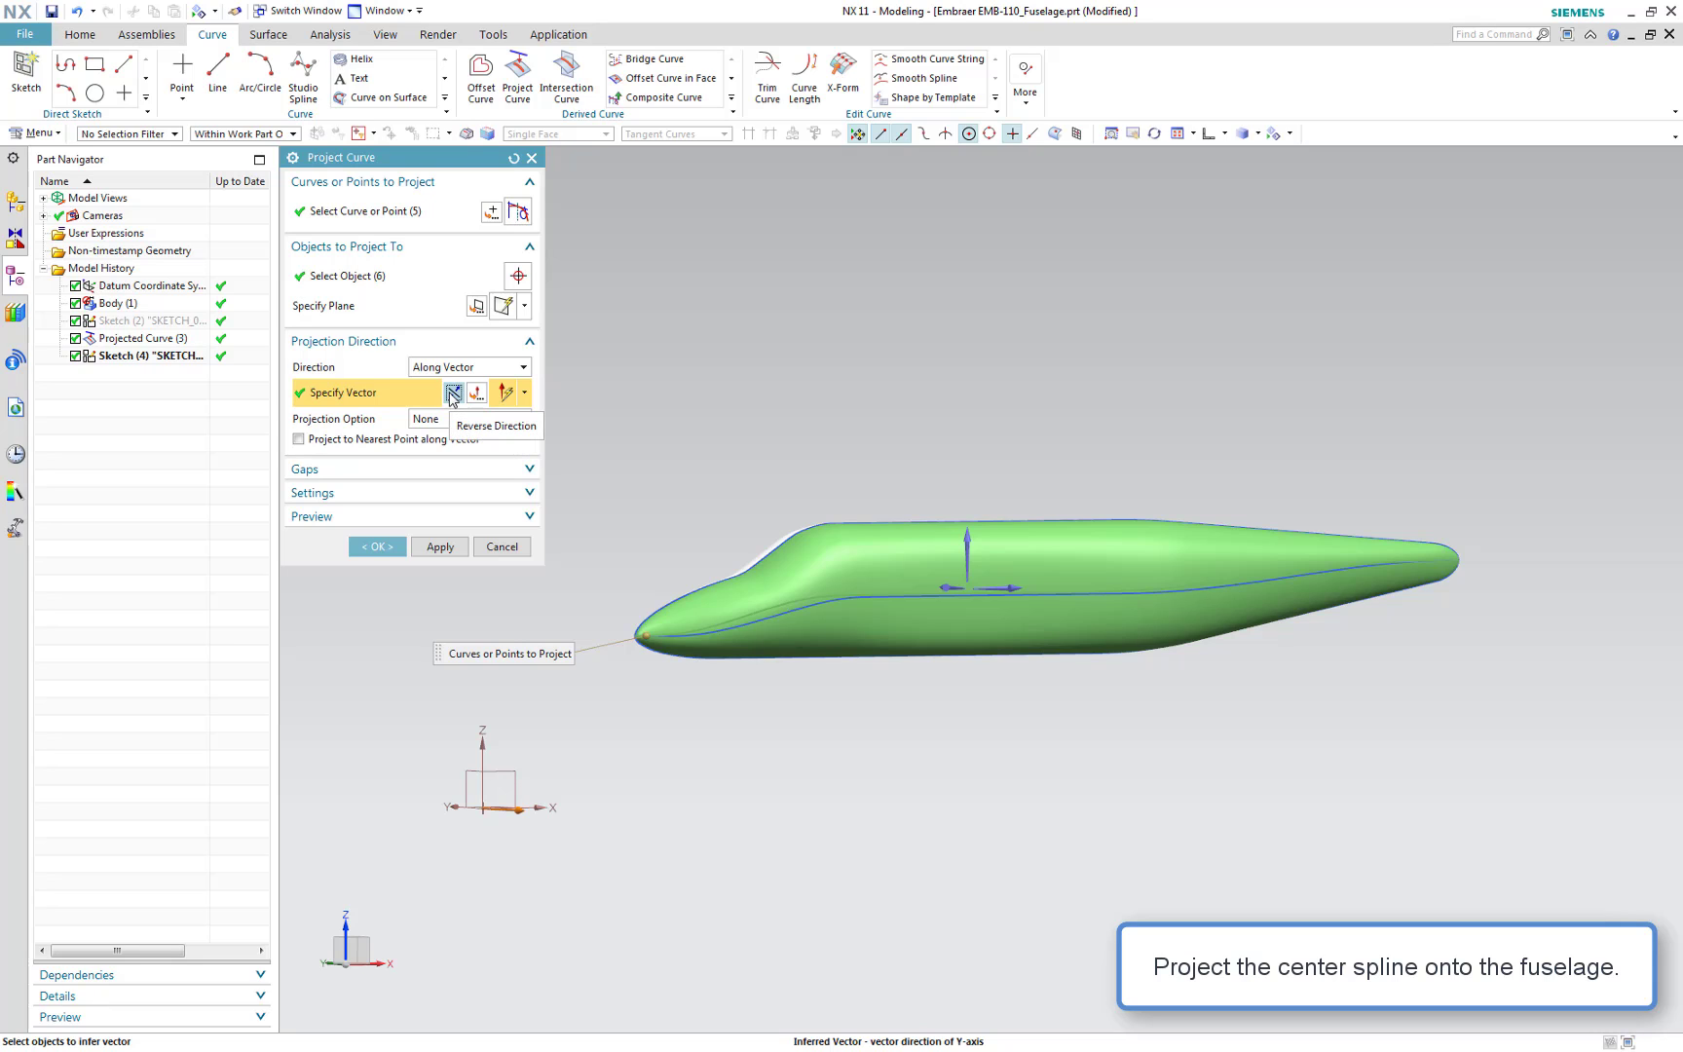
{"action": "left_click", "coordinate": [381, 550]}
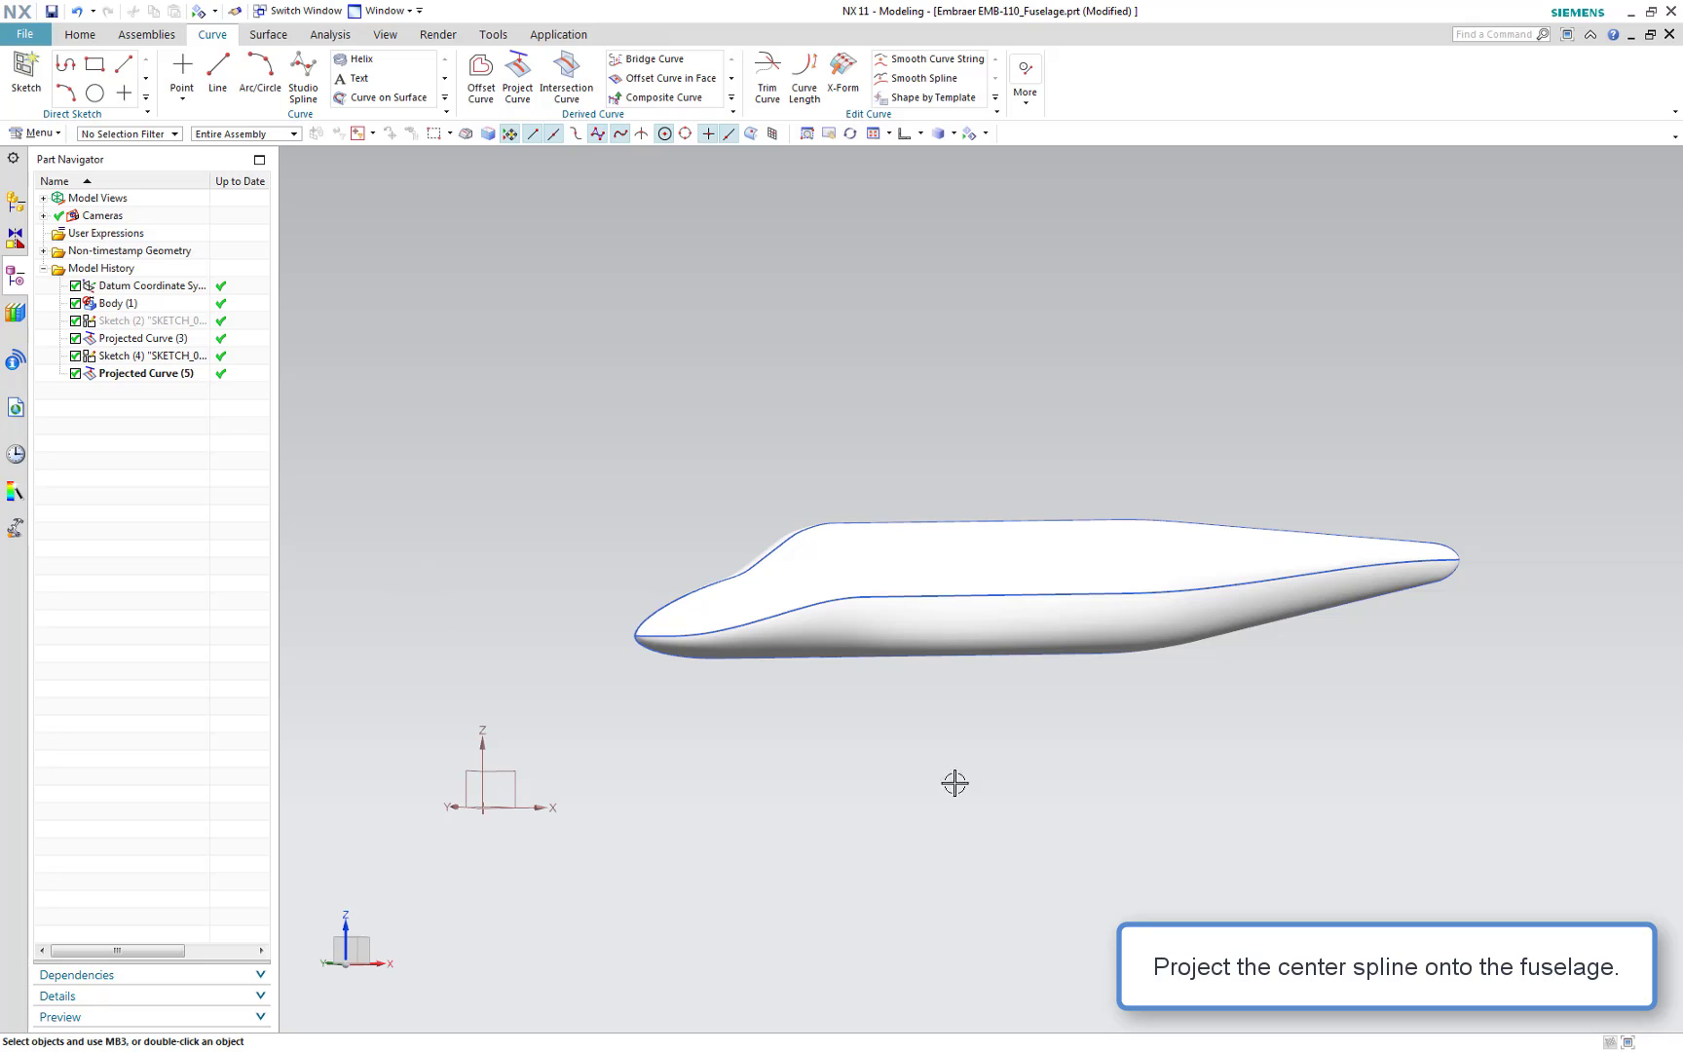
Hide the fuselage body again, leaving only the guide curves visible
{"action": "left_click", "coordinate": [996, 783]}
{"action": "key", "text": "F8"}
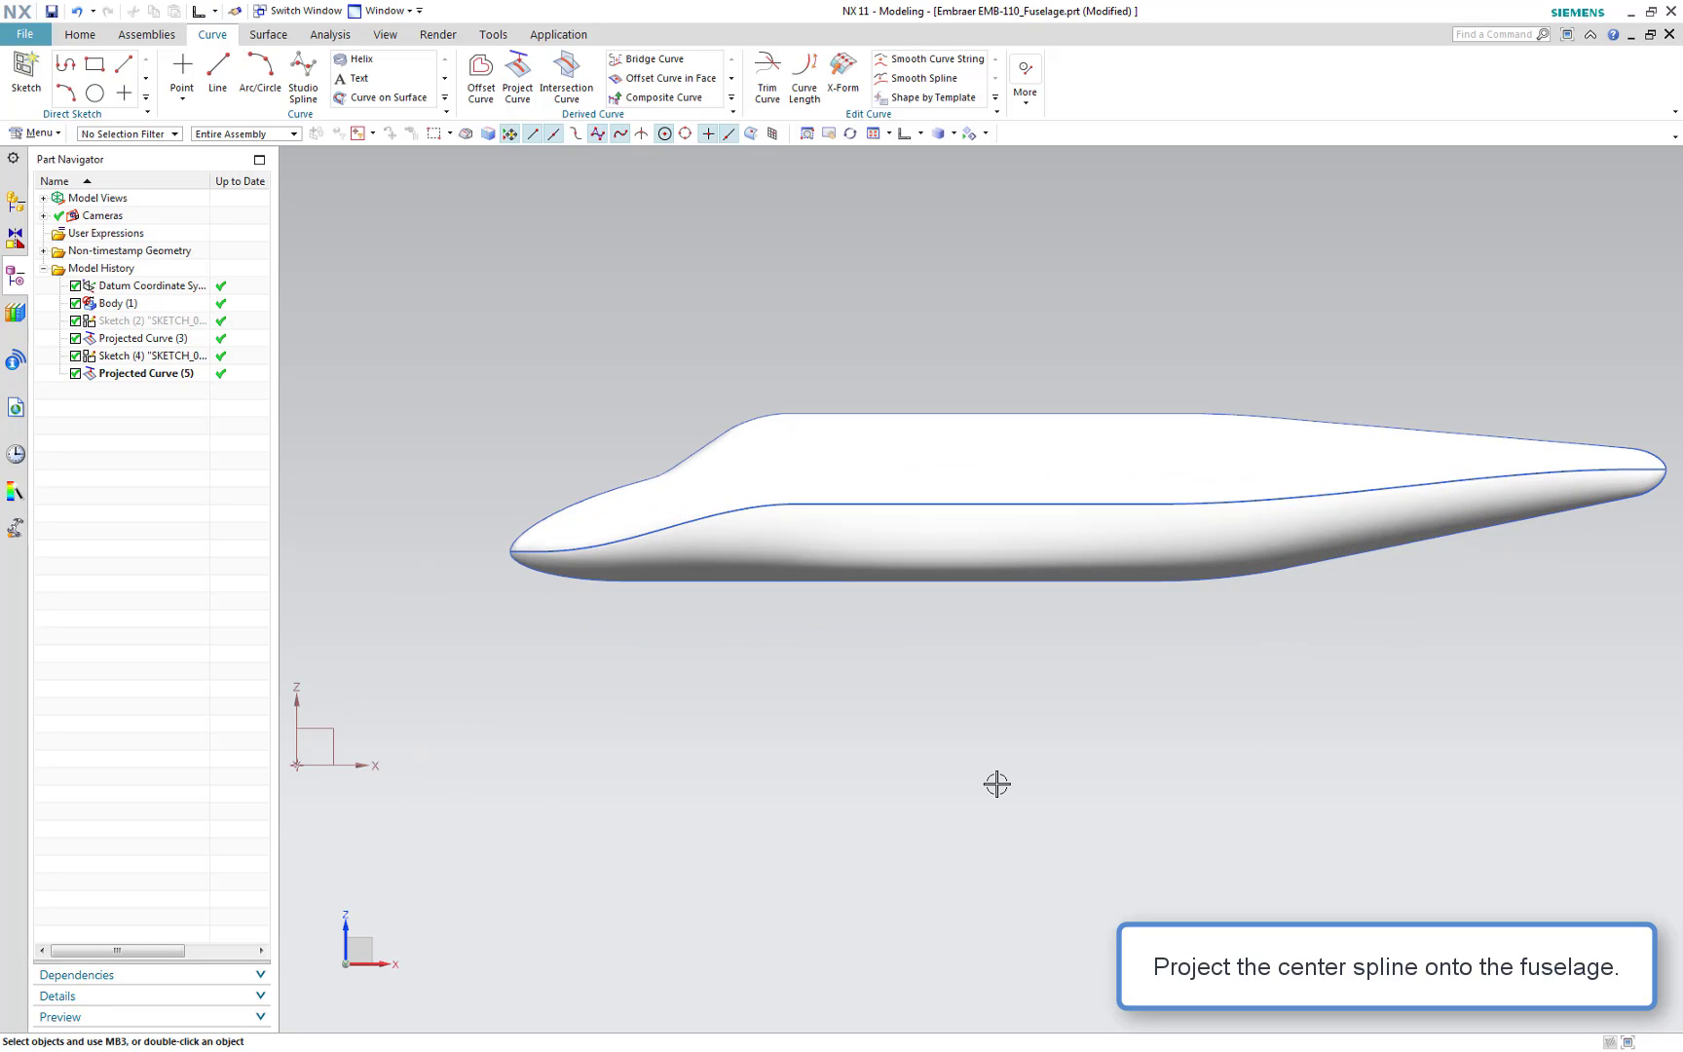
{"action": "right_click", "coordinate": [974, 464]}
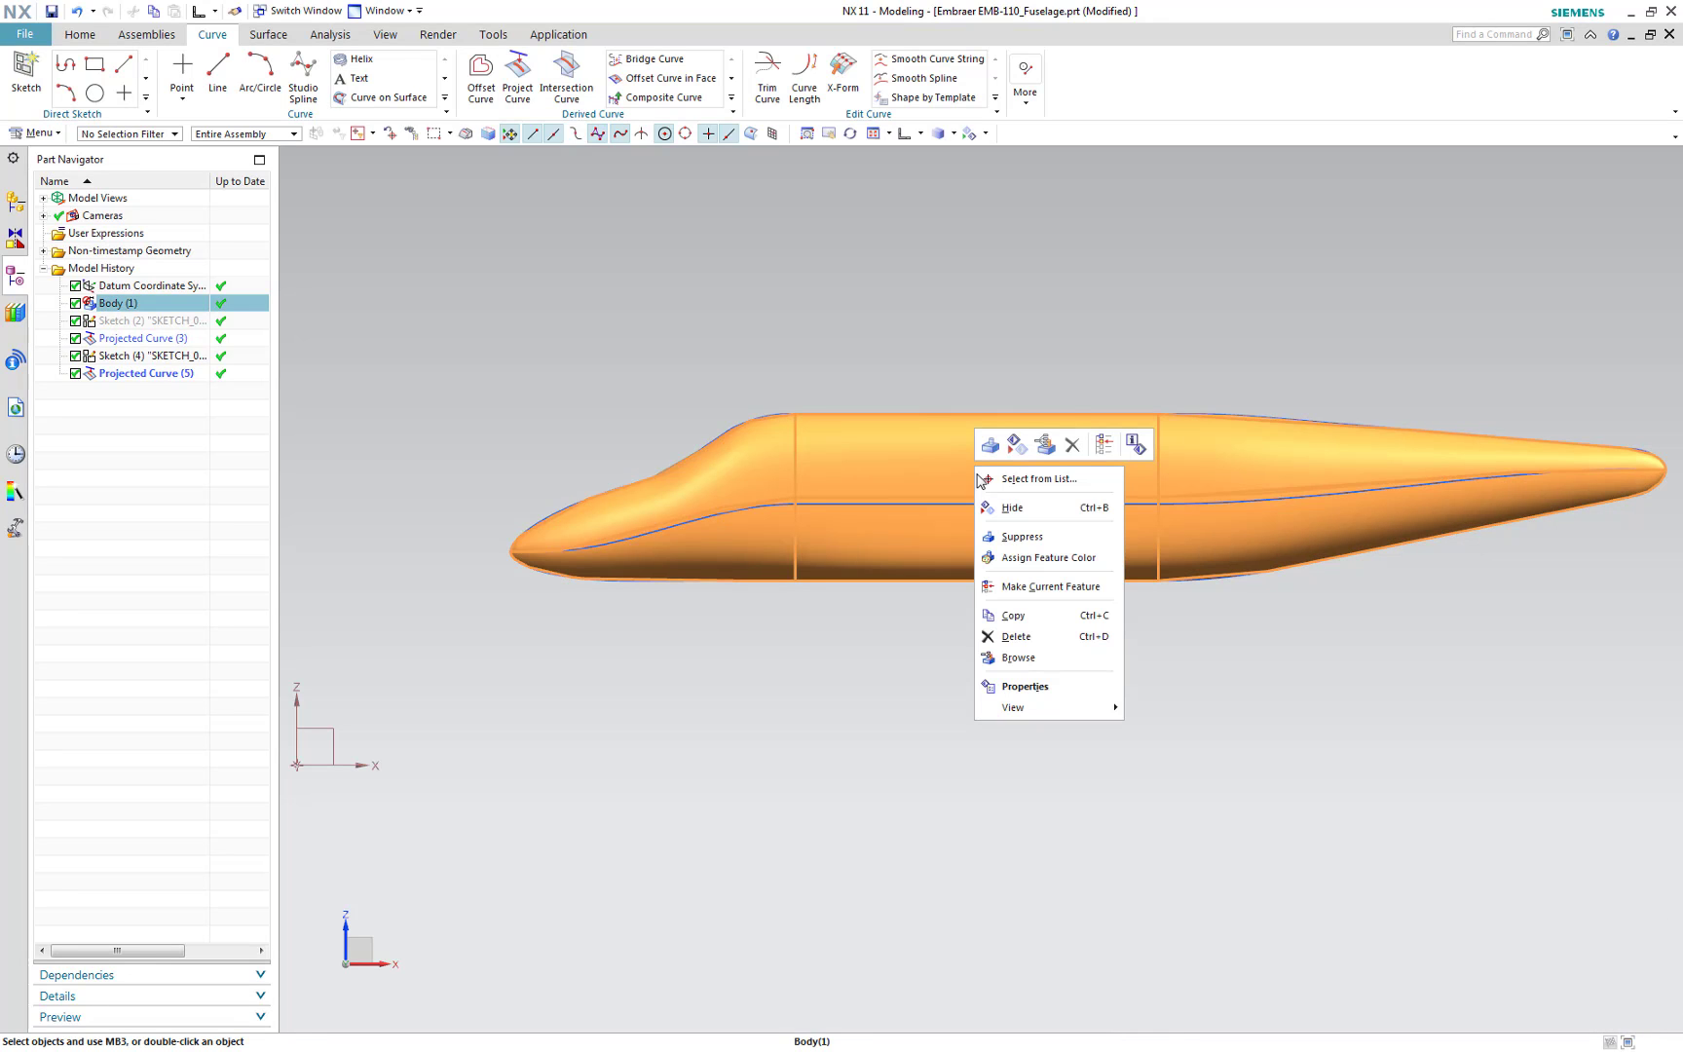
{"action": "left_click", "coordinate": [1013, 507]}
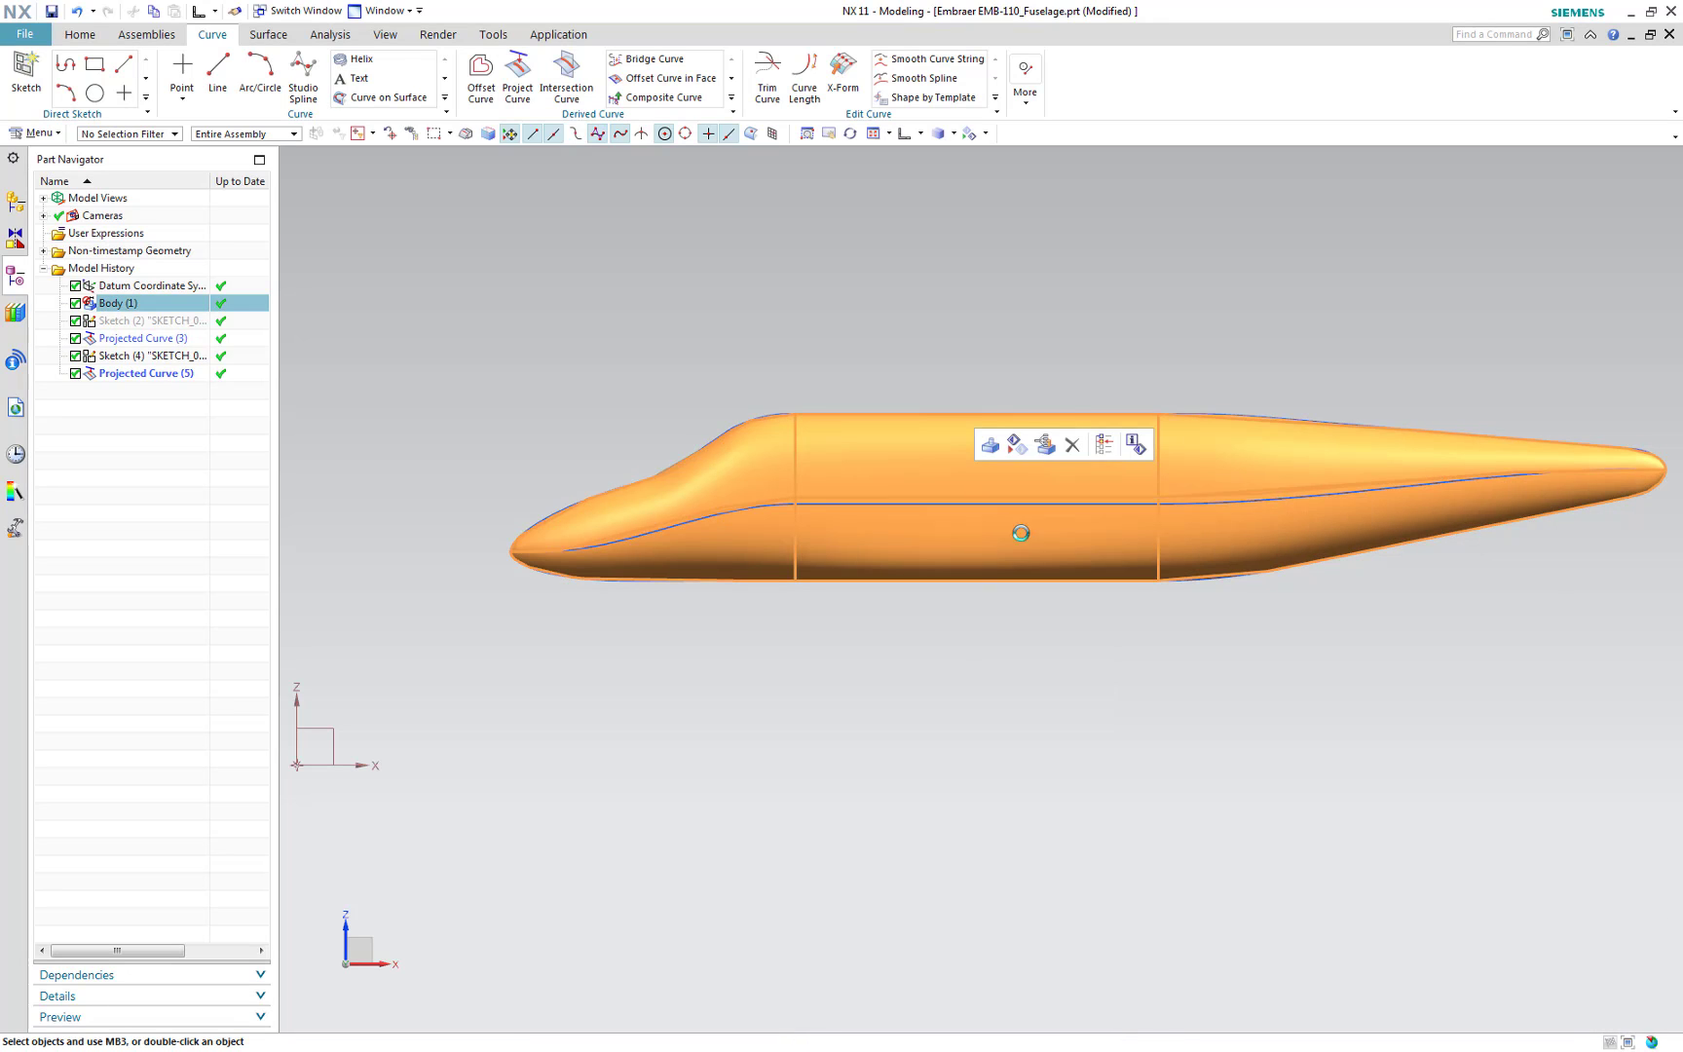
Start Combined Projection and combine the mid-section top curve with the centre projected curve, applying it
{"action": "middle_click_drag", "start_coordinate": [951, 655], "coordinate": [1007, 661]}
{"action": "left_click", "coordinate": [970, 678]}
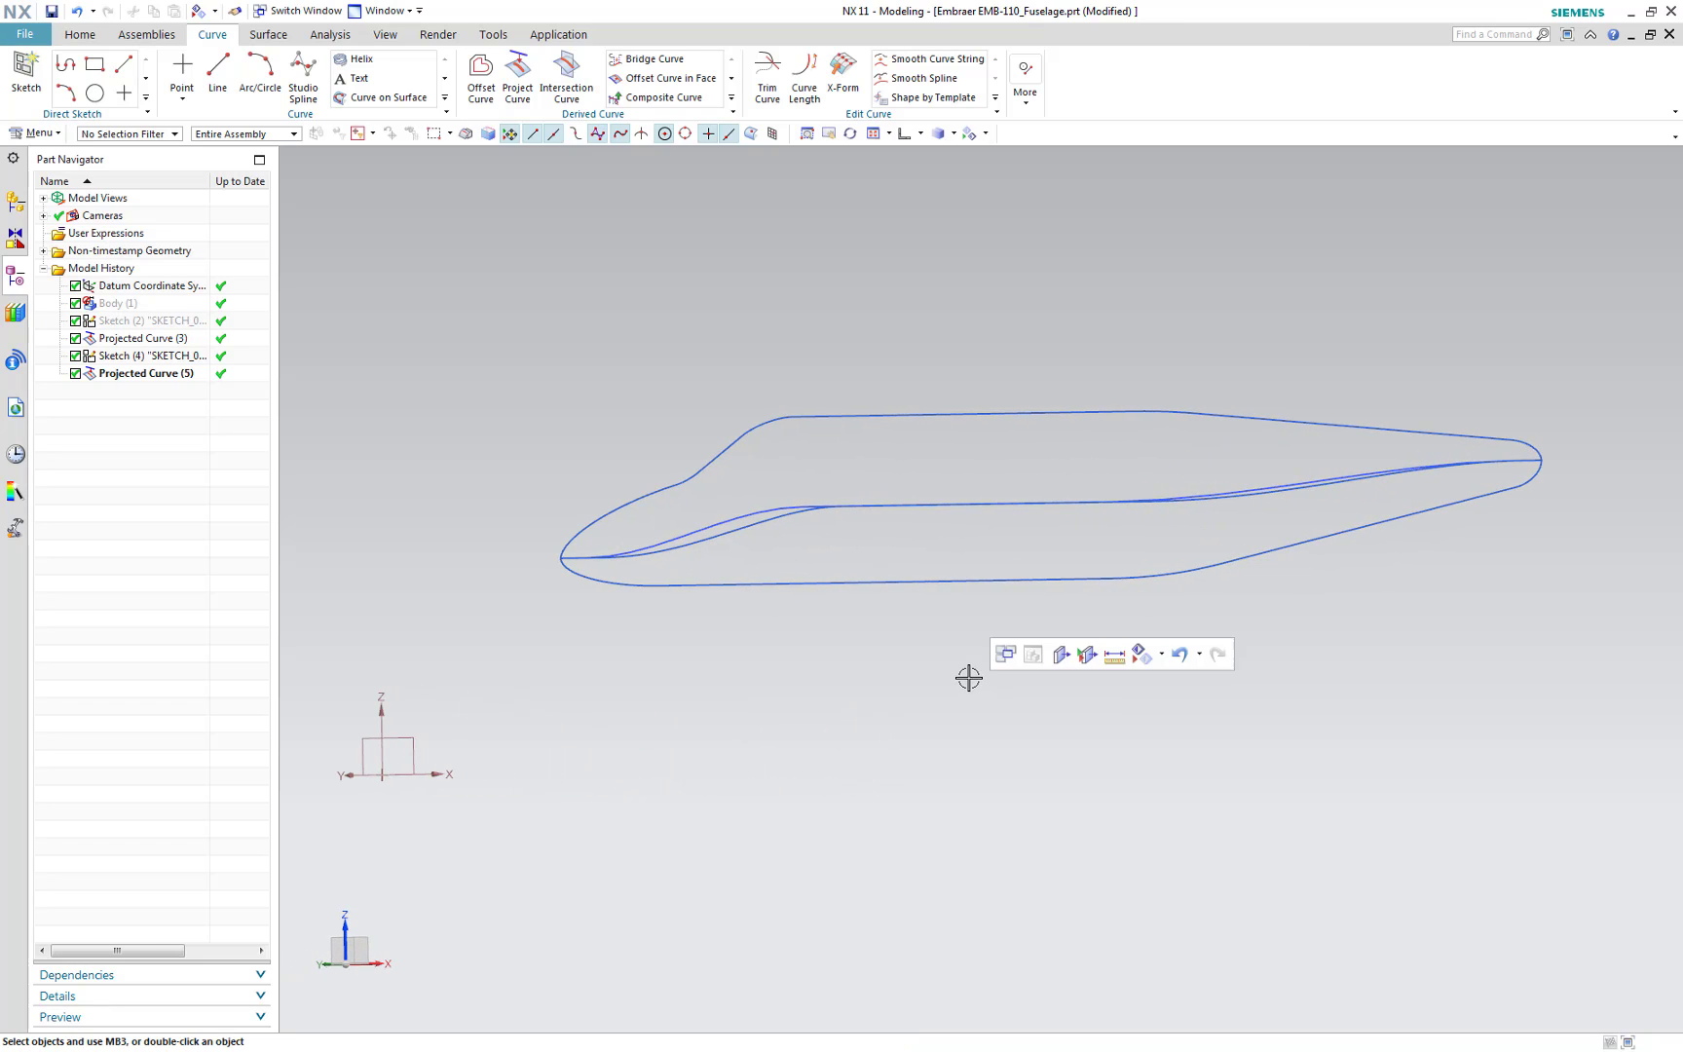
{"action": "key", "text": "F8"}
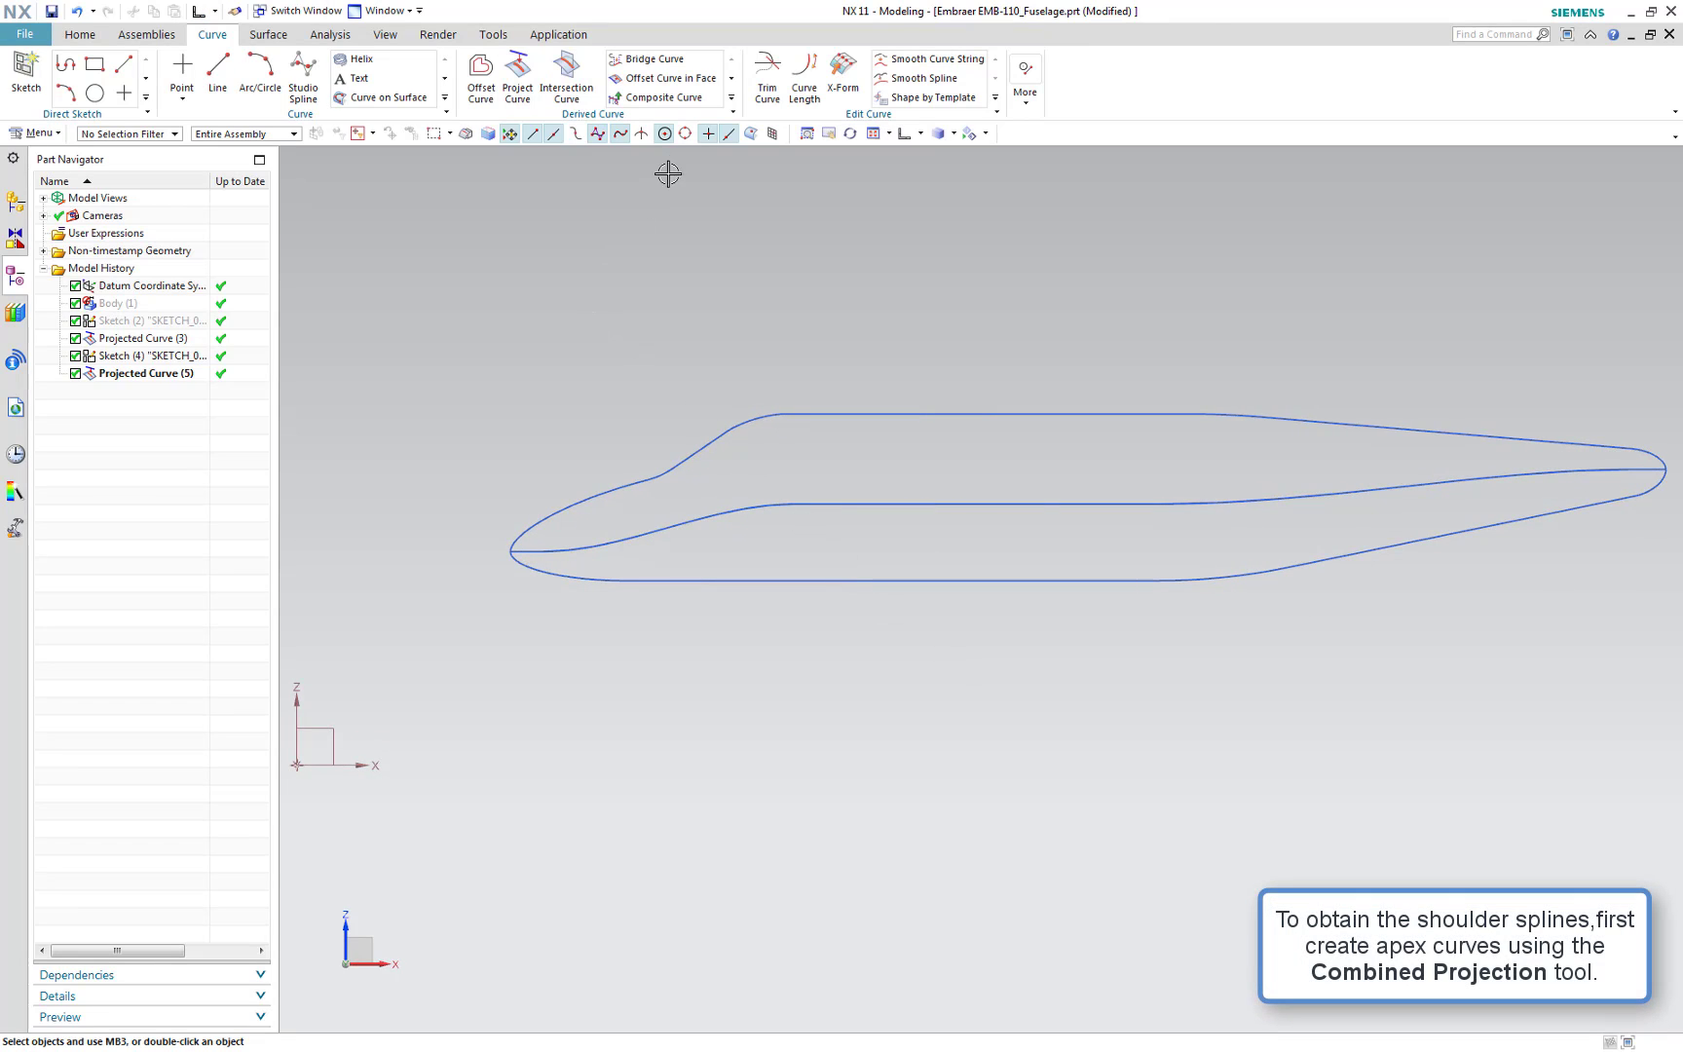
{"action": "left_click", "coordinate": [732, 99]}
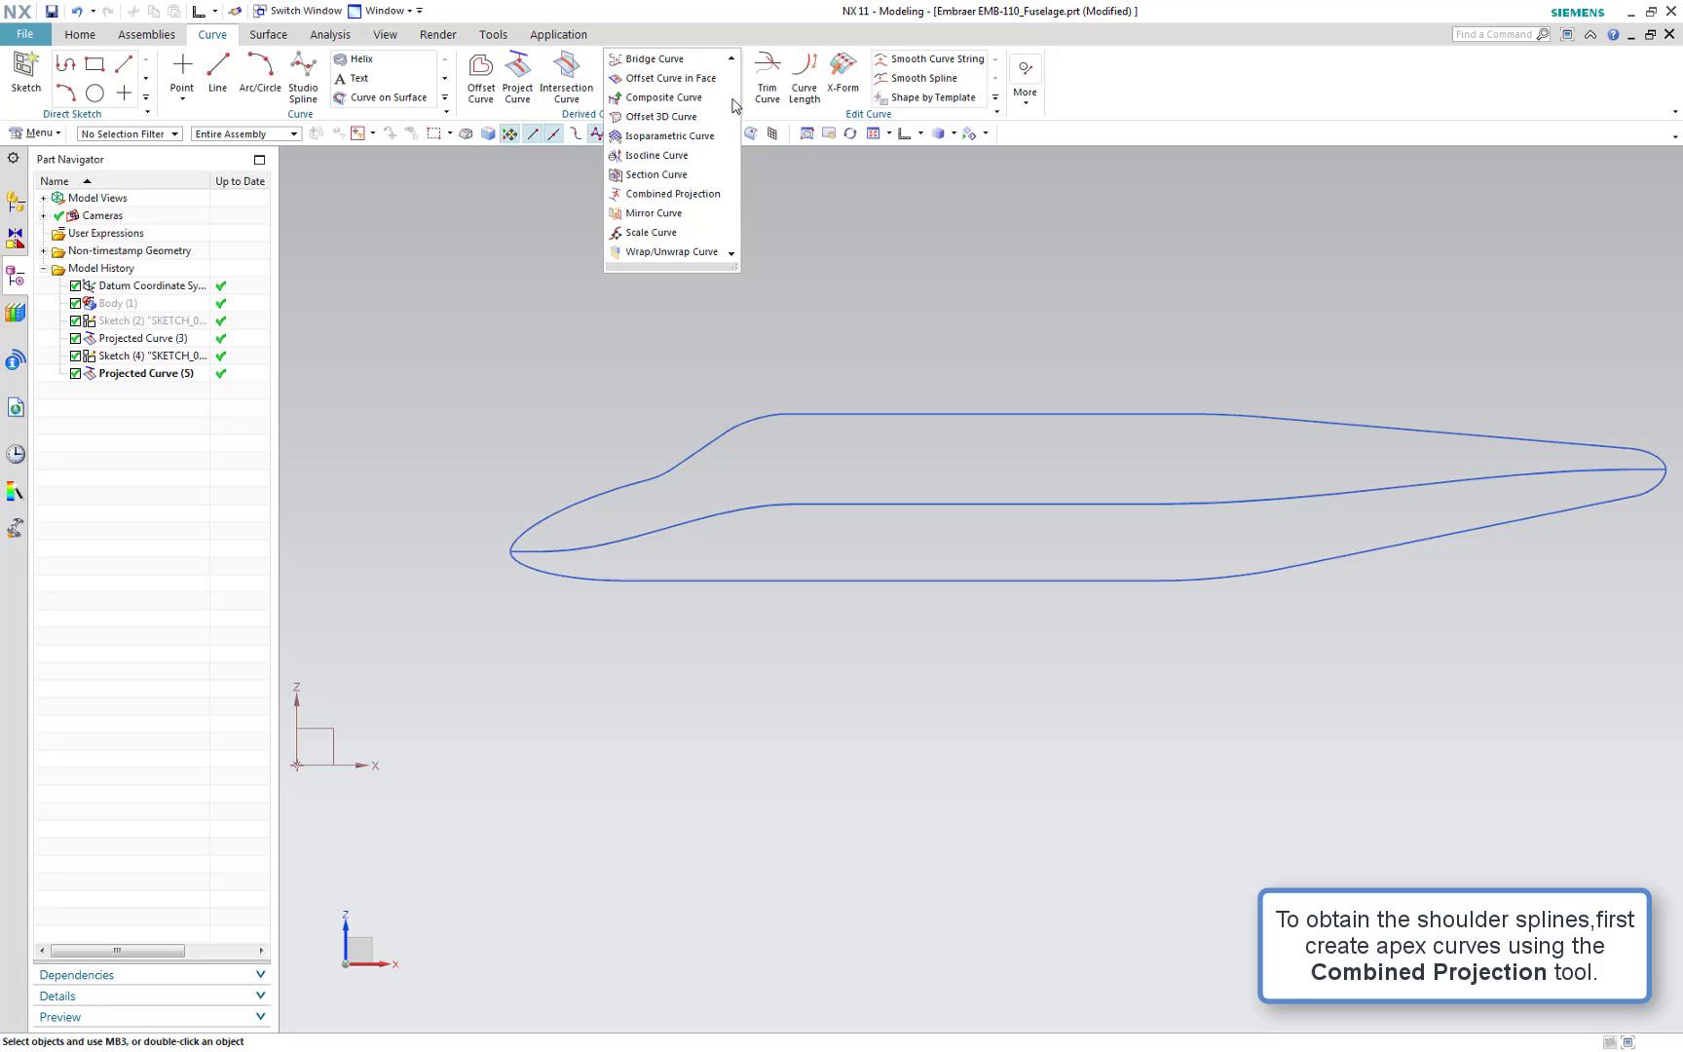
{"action": "left_click", "coordinate": [694, 192]}
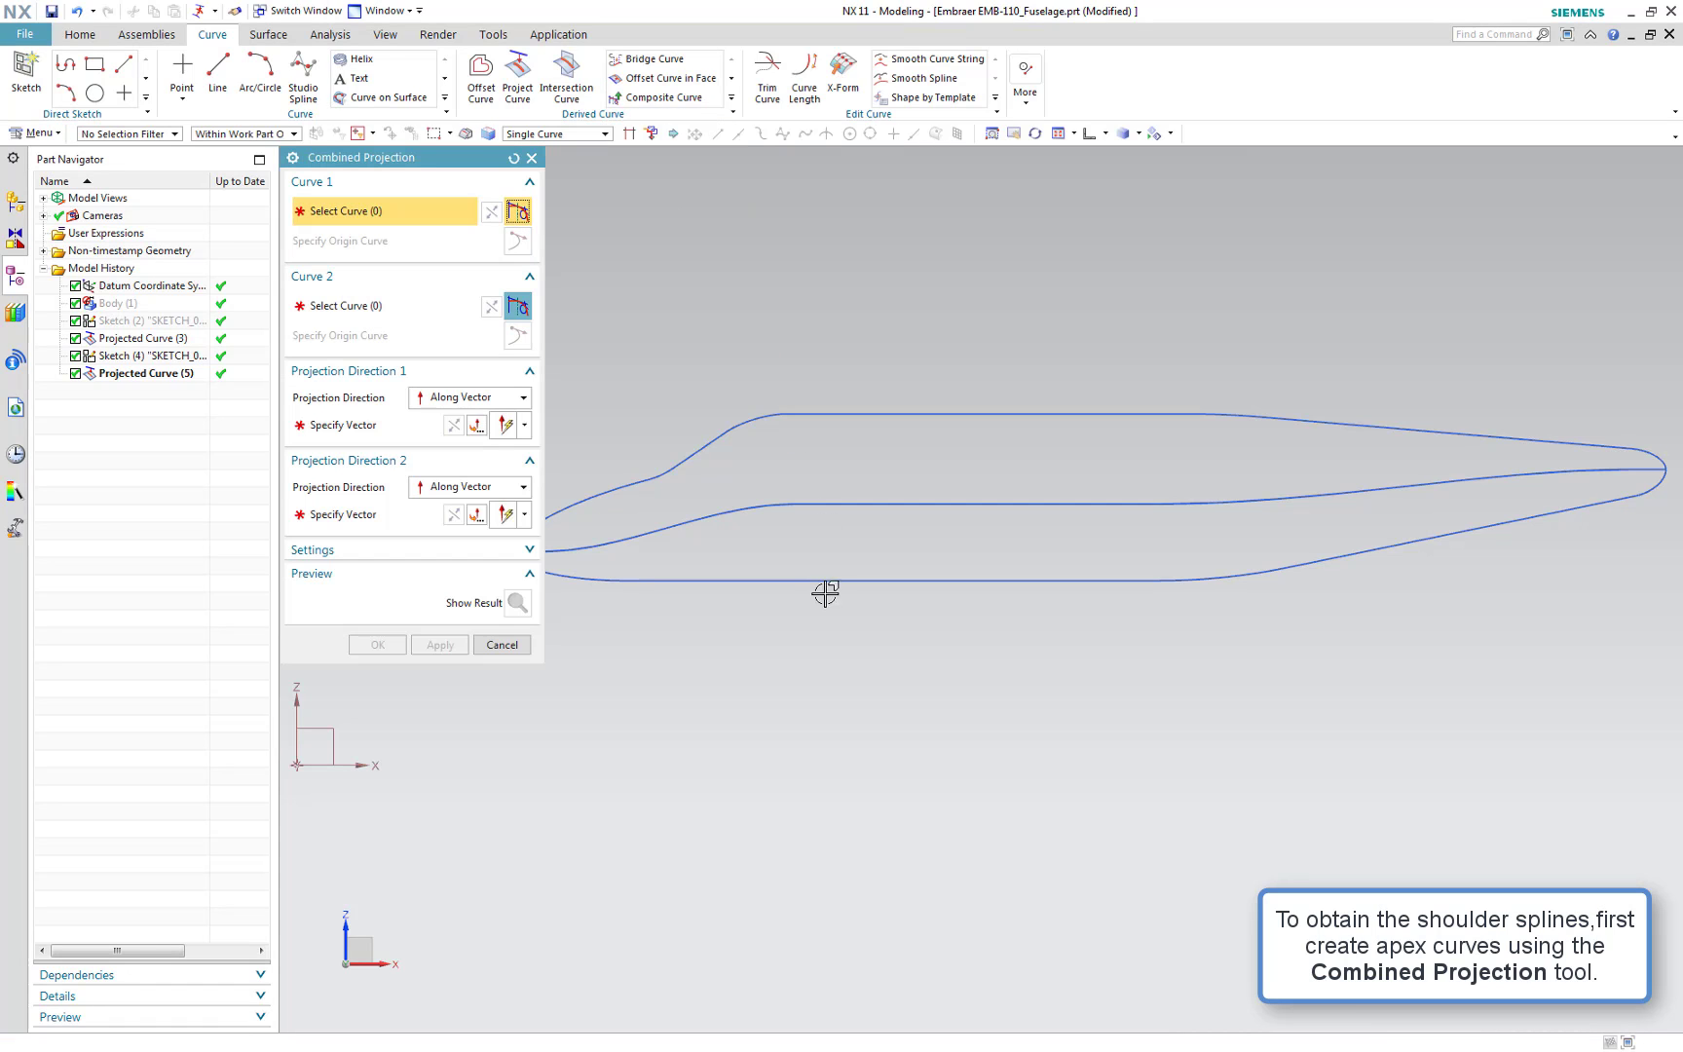
{"action": "scroll", "coordinate": [840, 625], "scroll_direction": "down", "scroll_amount": 2}
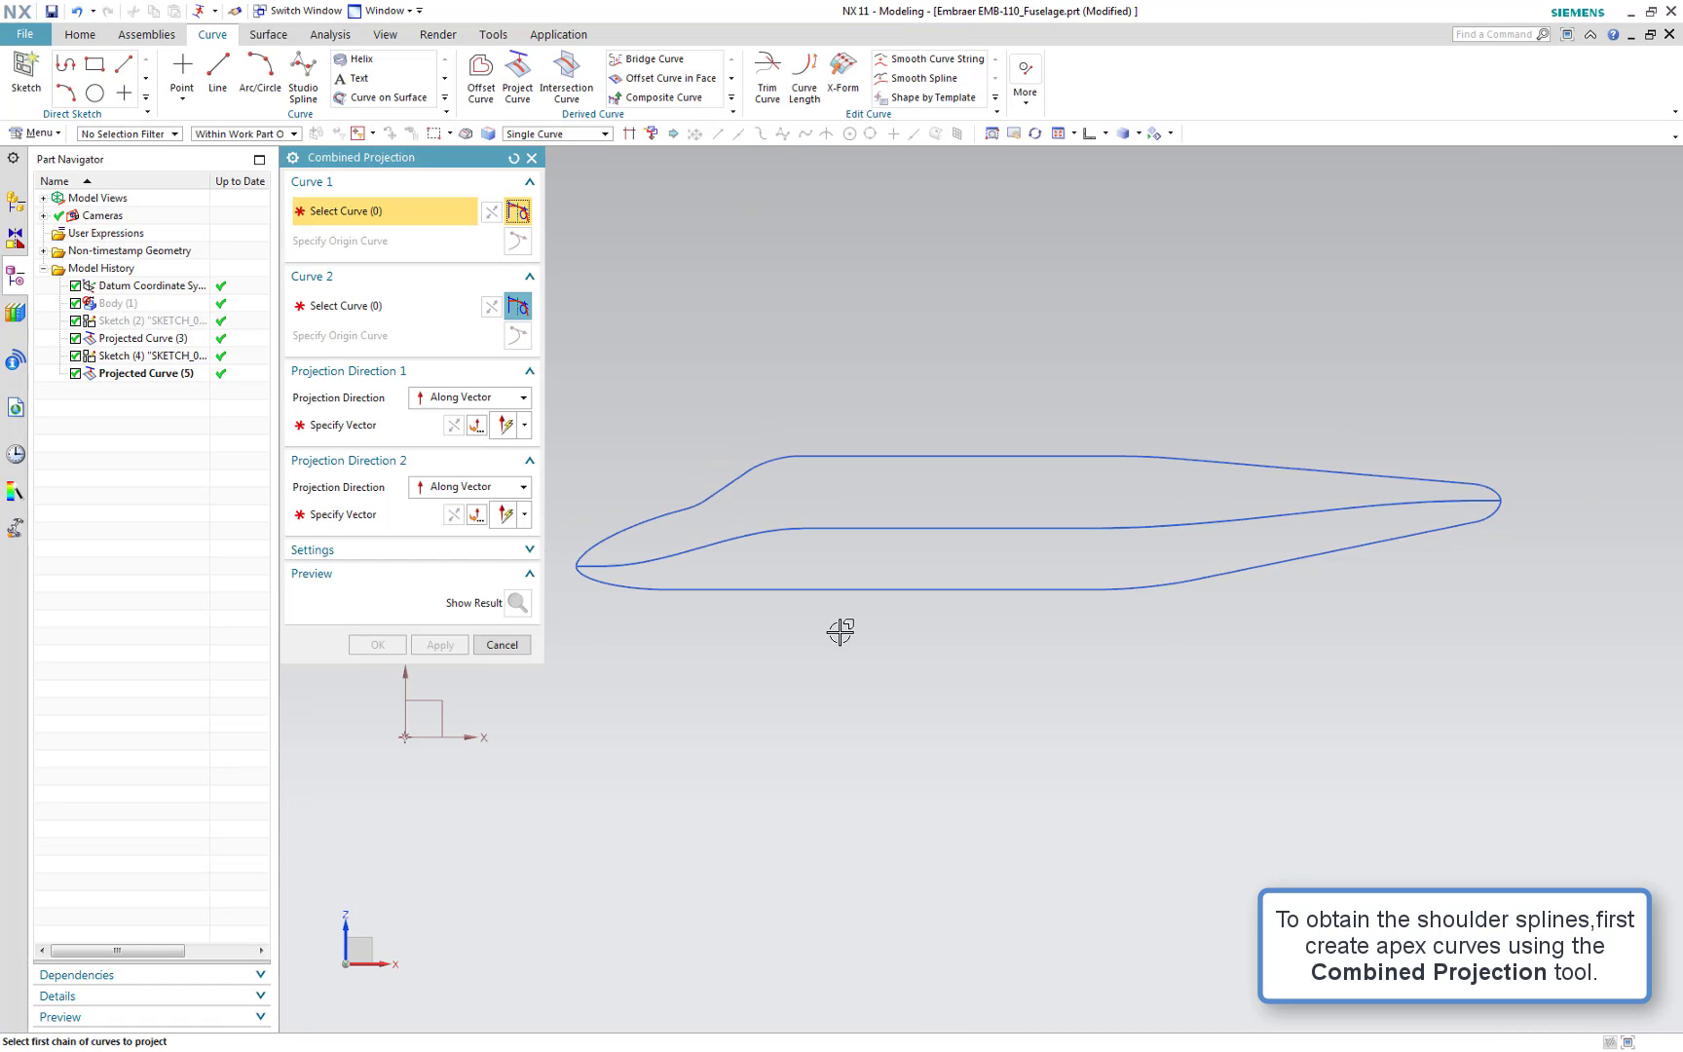
{"action": "middle_click_drag", "start_coordinate": [840, 631], "coordinate": [905, 649]}
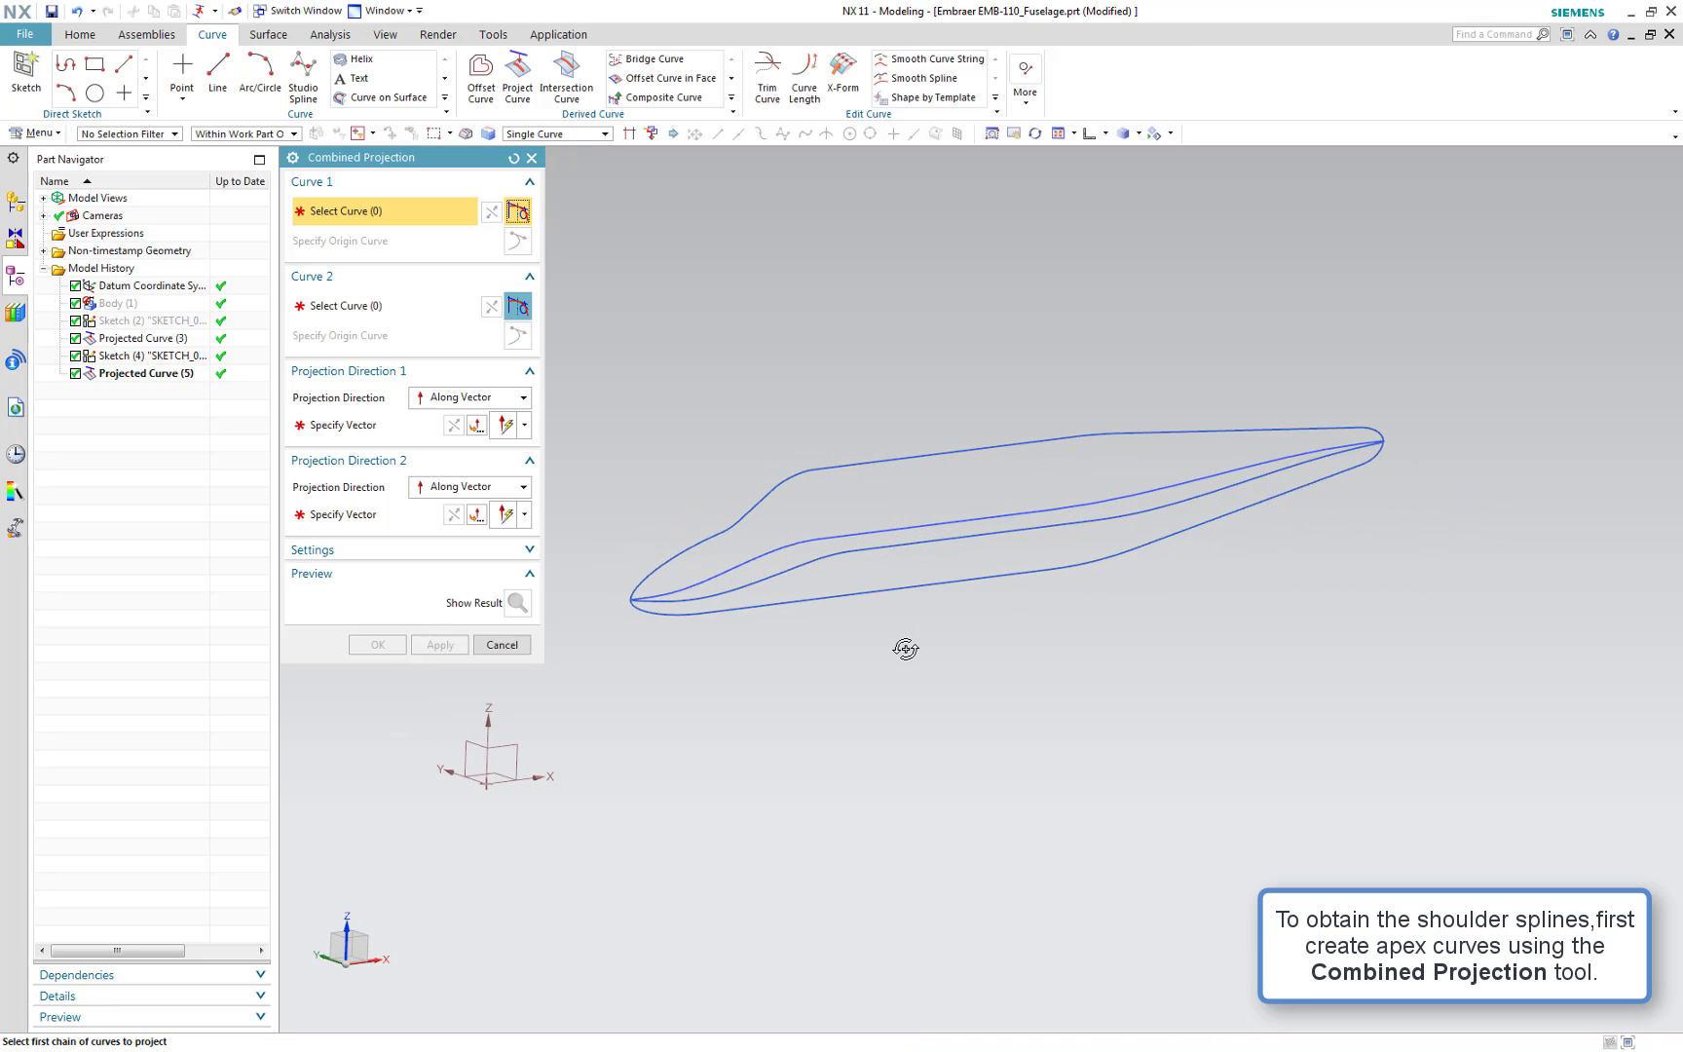
{"action": "left_click", "coordinate": [938, 454]}
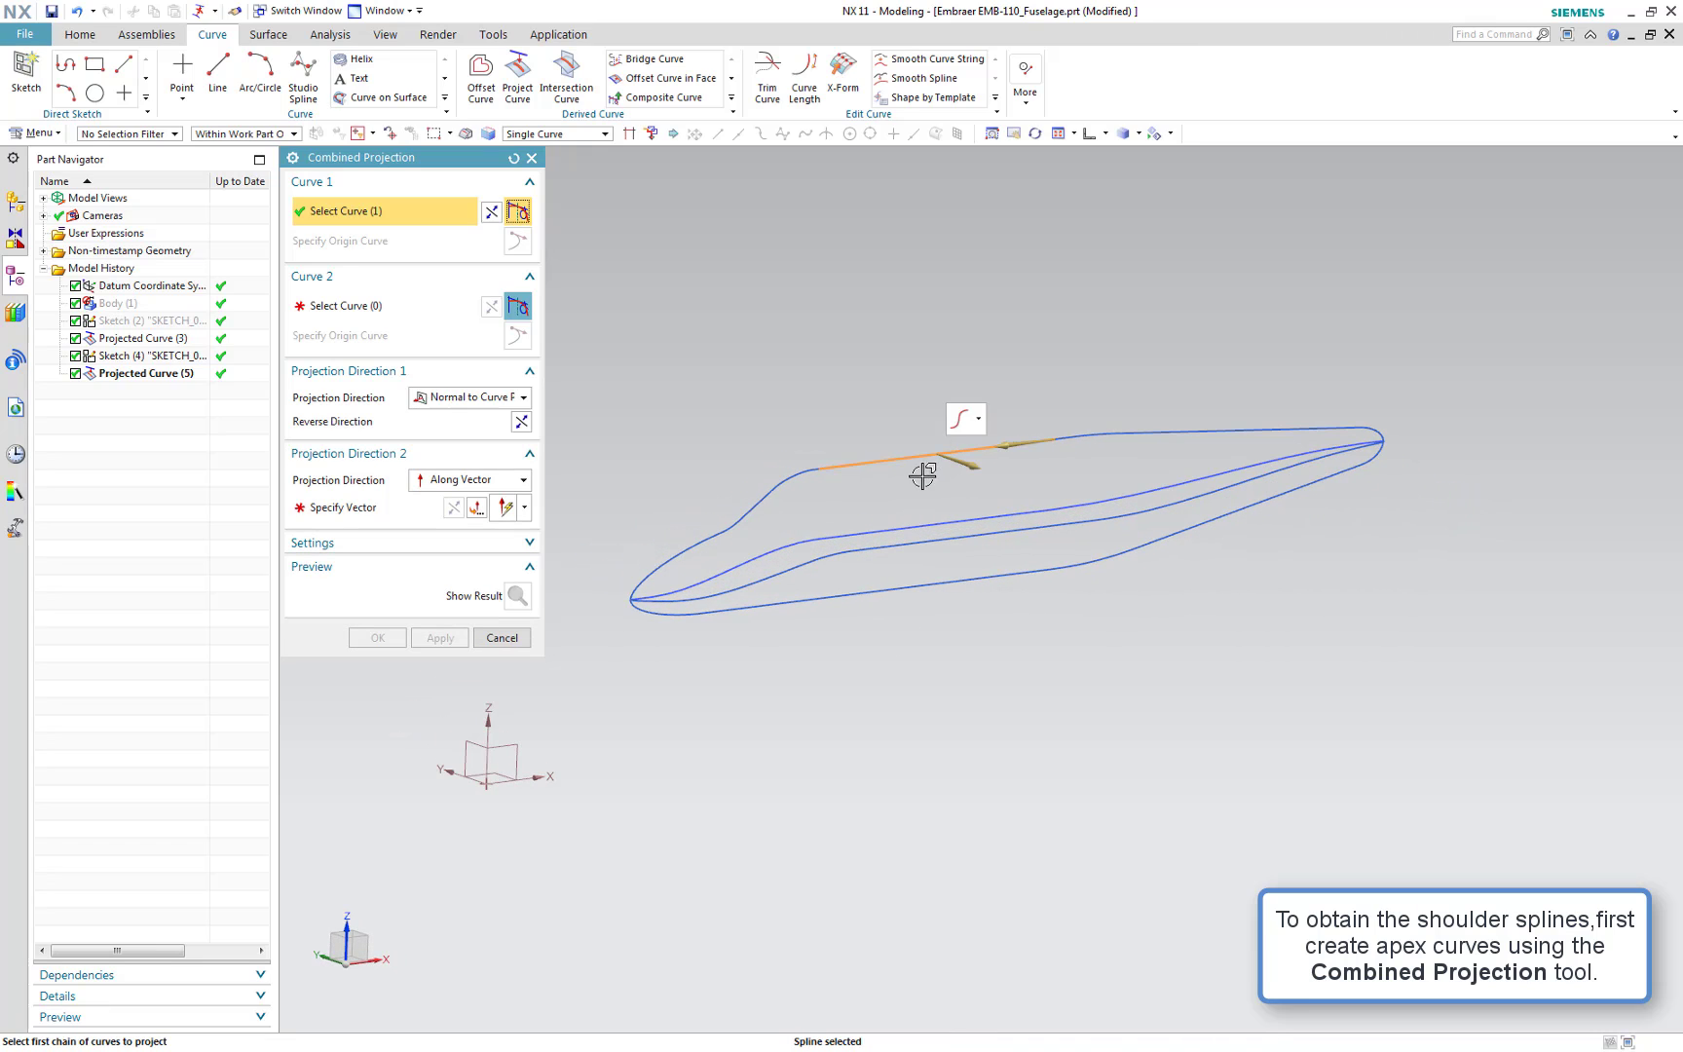
{"action": "left_click", "coordinate": [938, 543]}
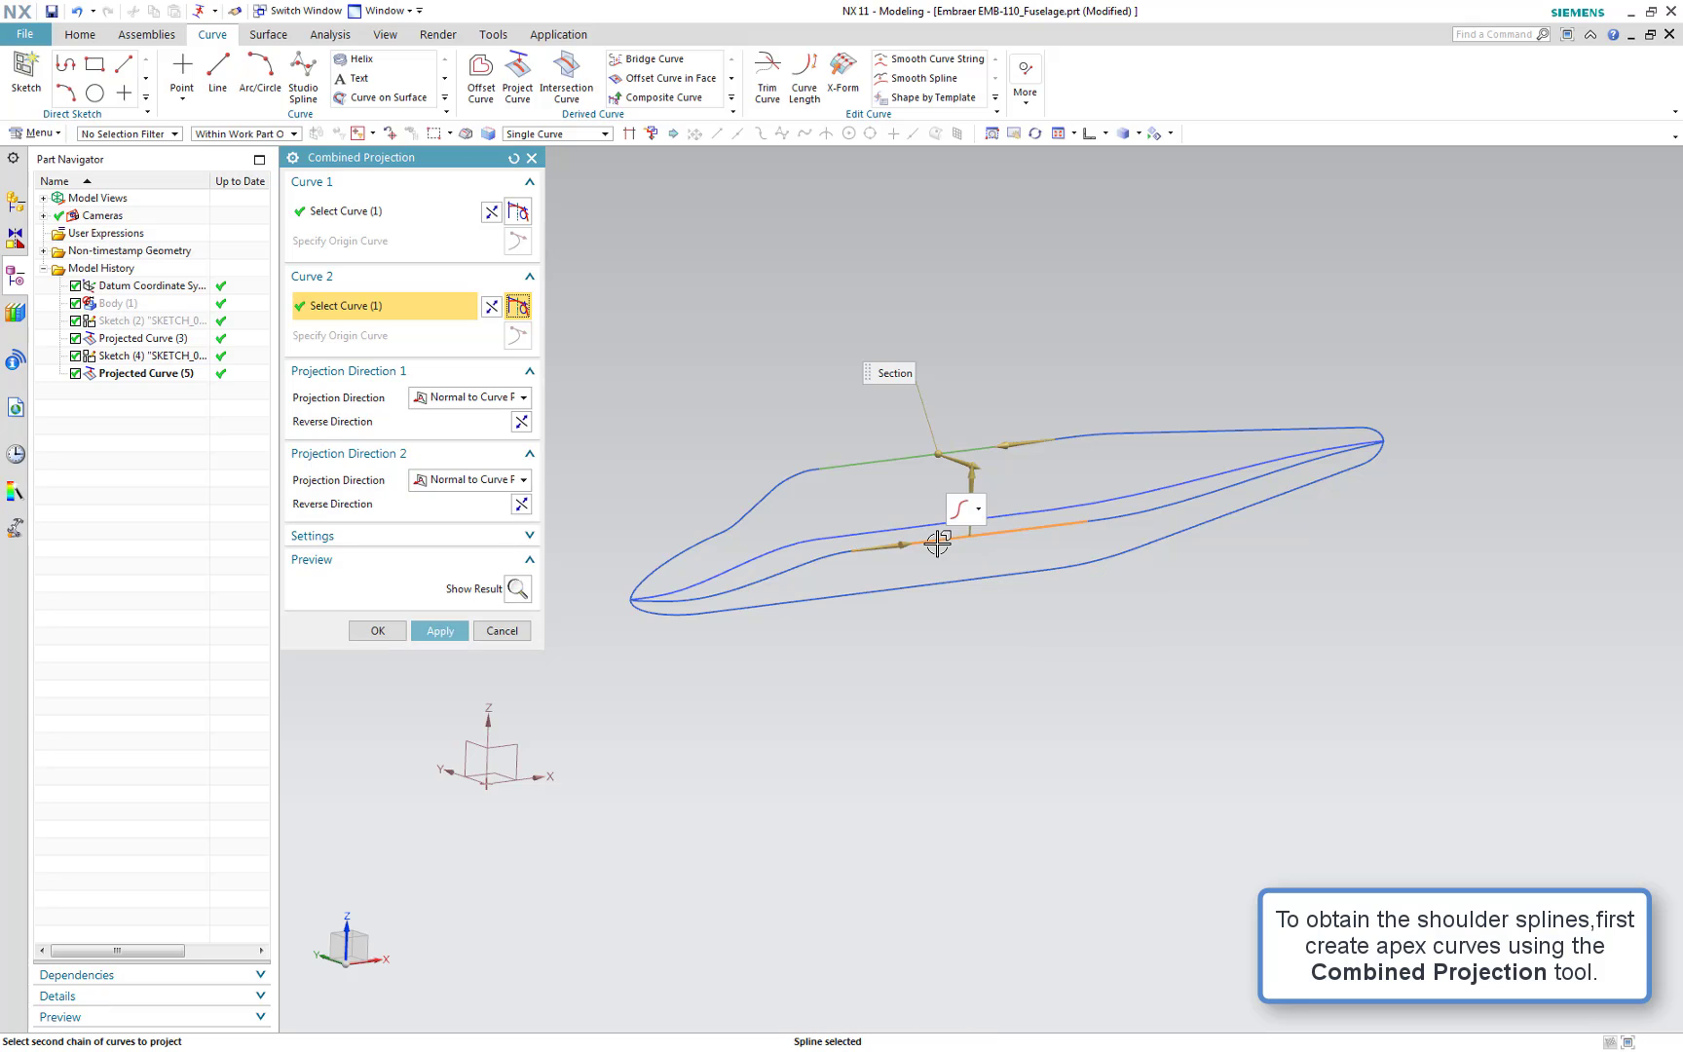
{"action": "left_click", "coordinate": [440, 630]}
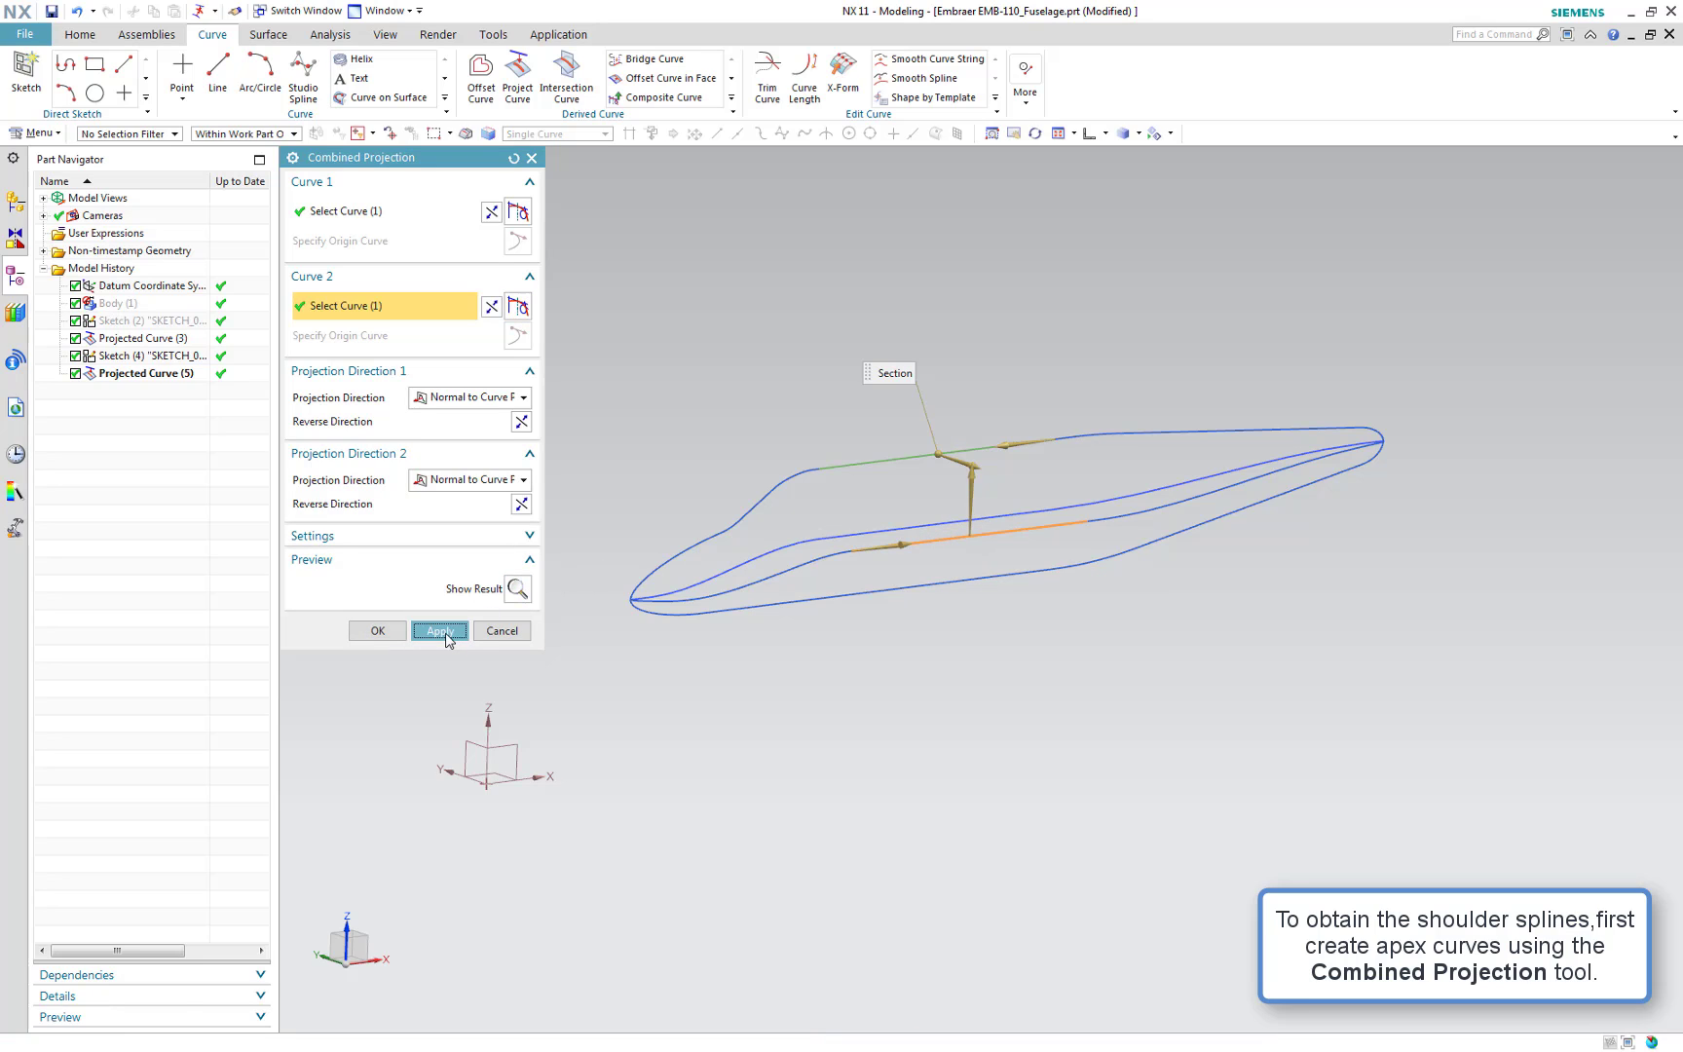
Combine the rear top curve with the centre projected curve, projecting the second along the Z axis, and apply
{"action": "left_click", "coordinate": [1117, 433]}
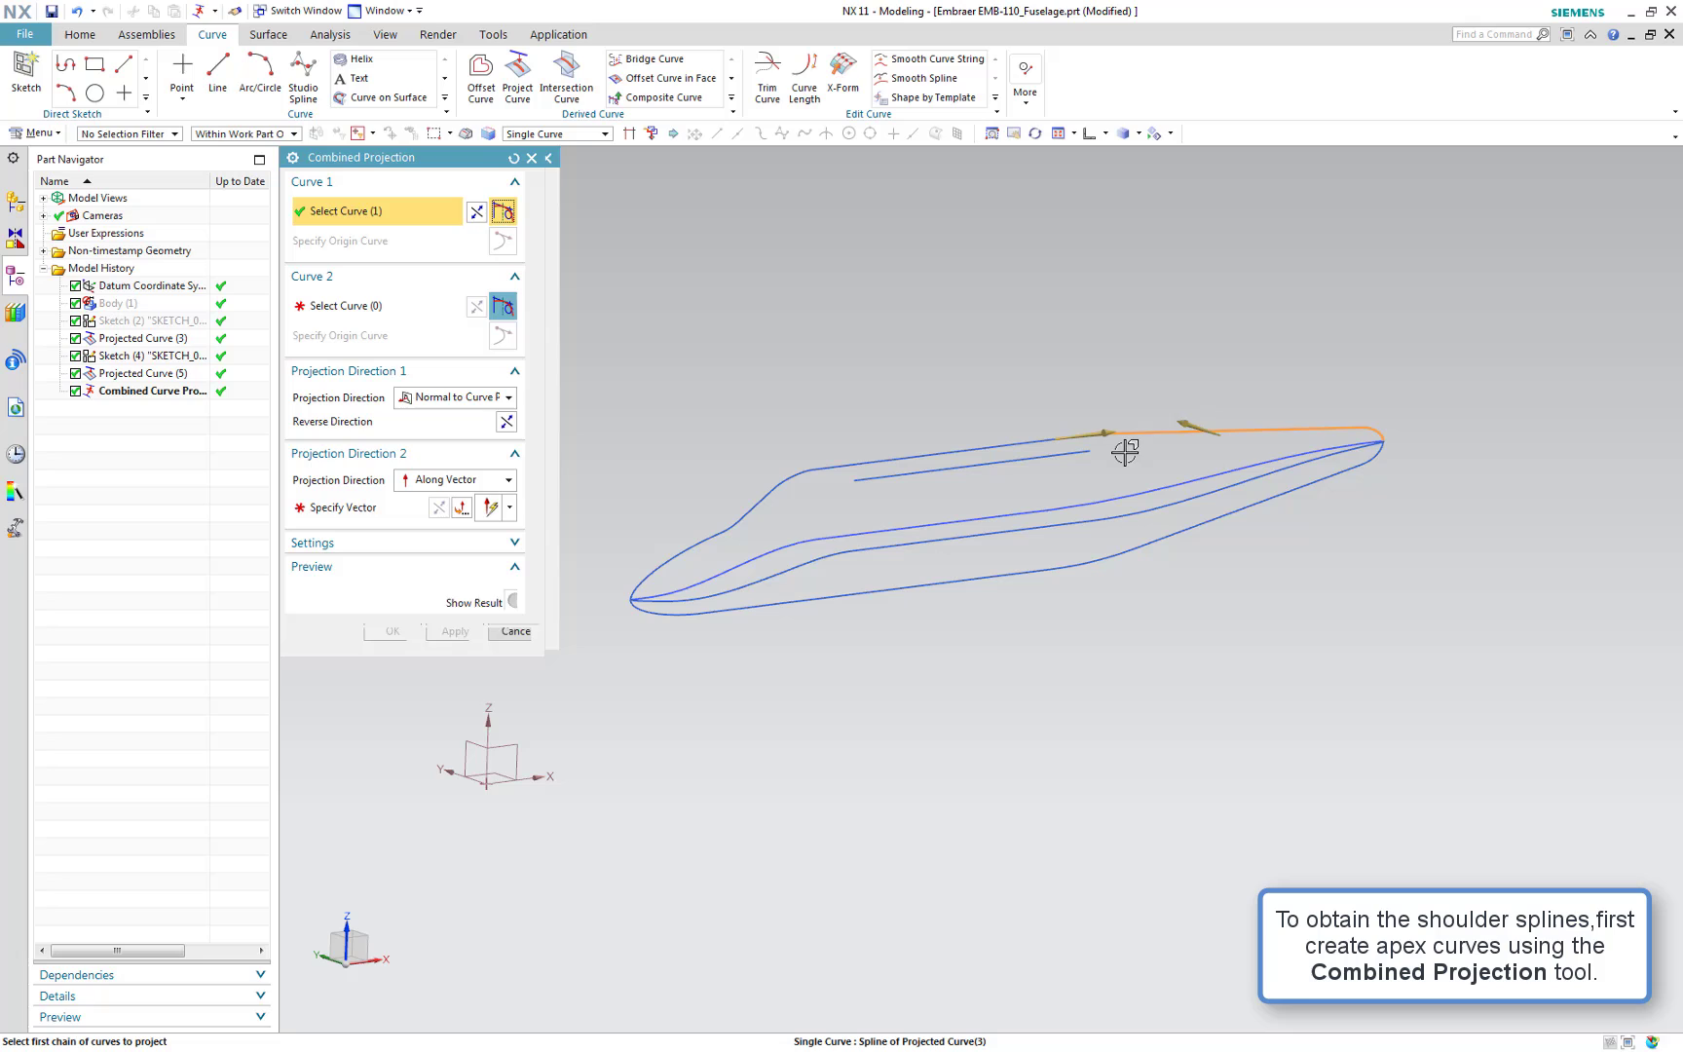
{"action": "left_click", "coordinate": [1130, 505]}
{"action": "left_click", "coordinate": [351, 508]}
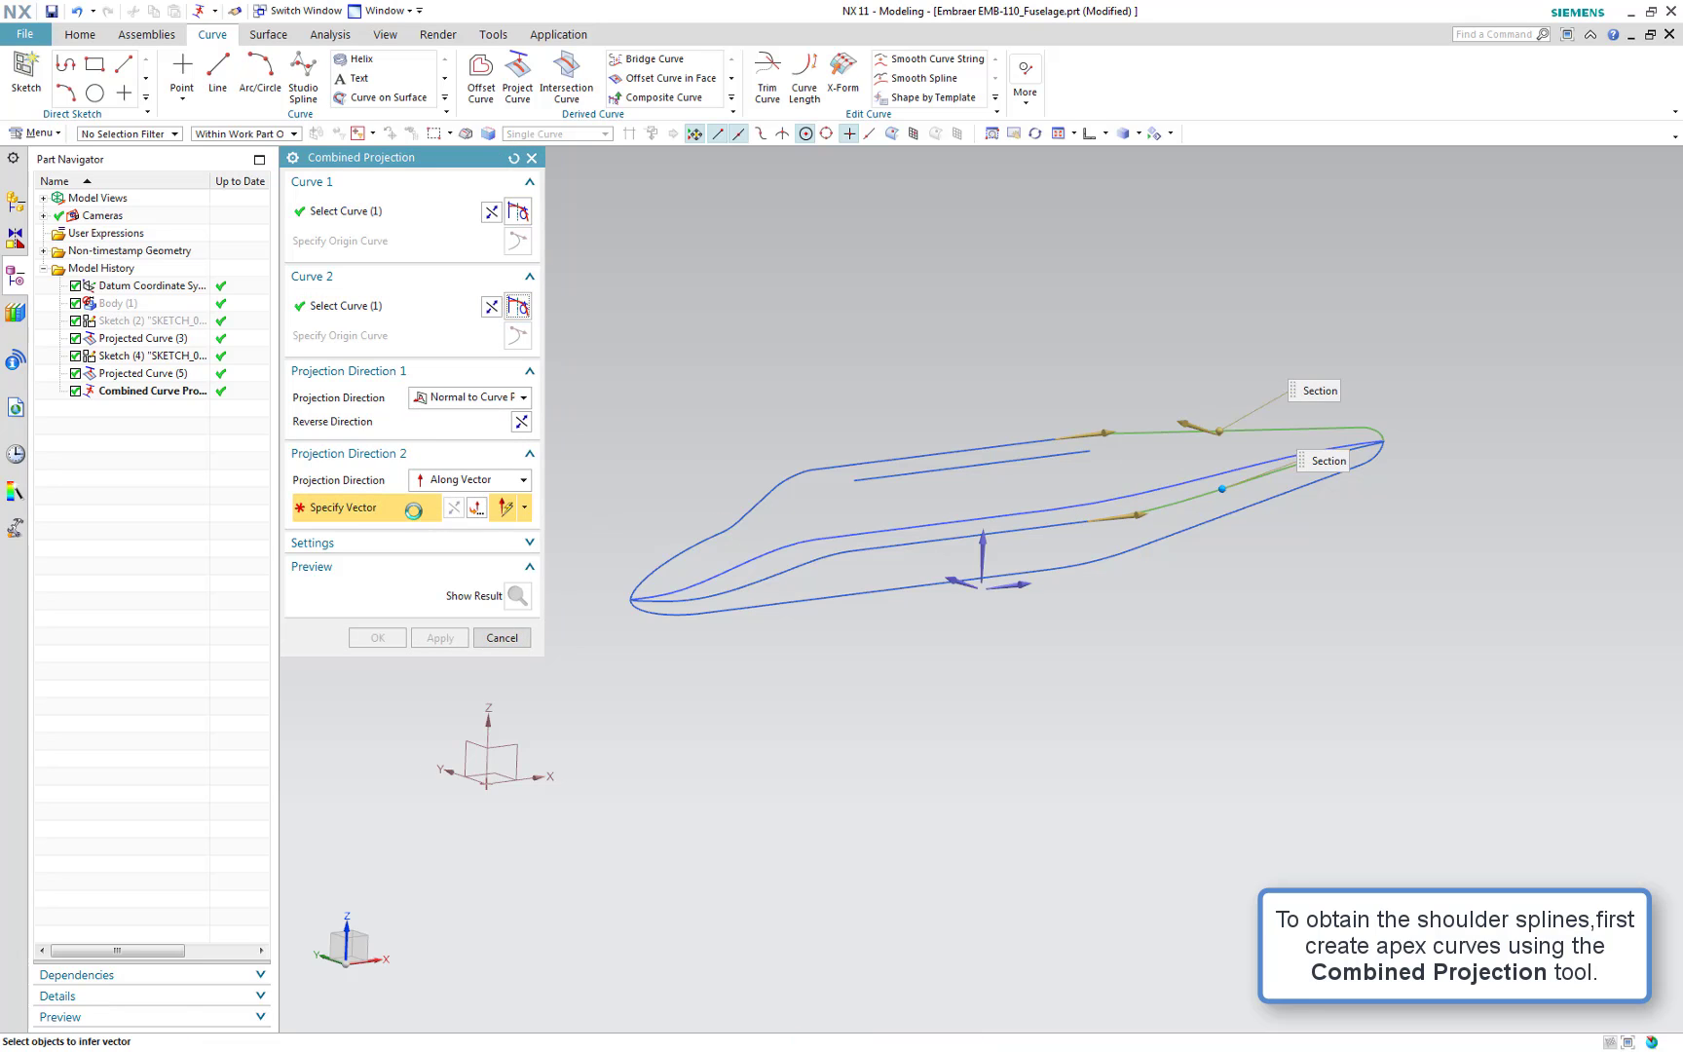
{"action": "left_click", "coordinate": [981, 553]}
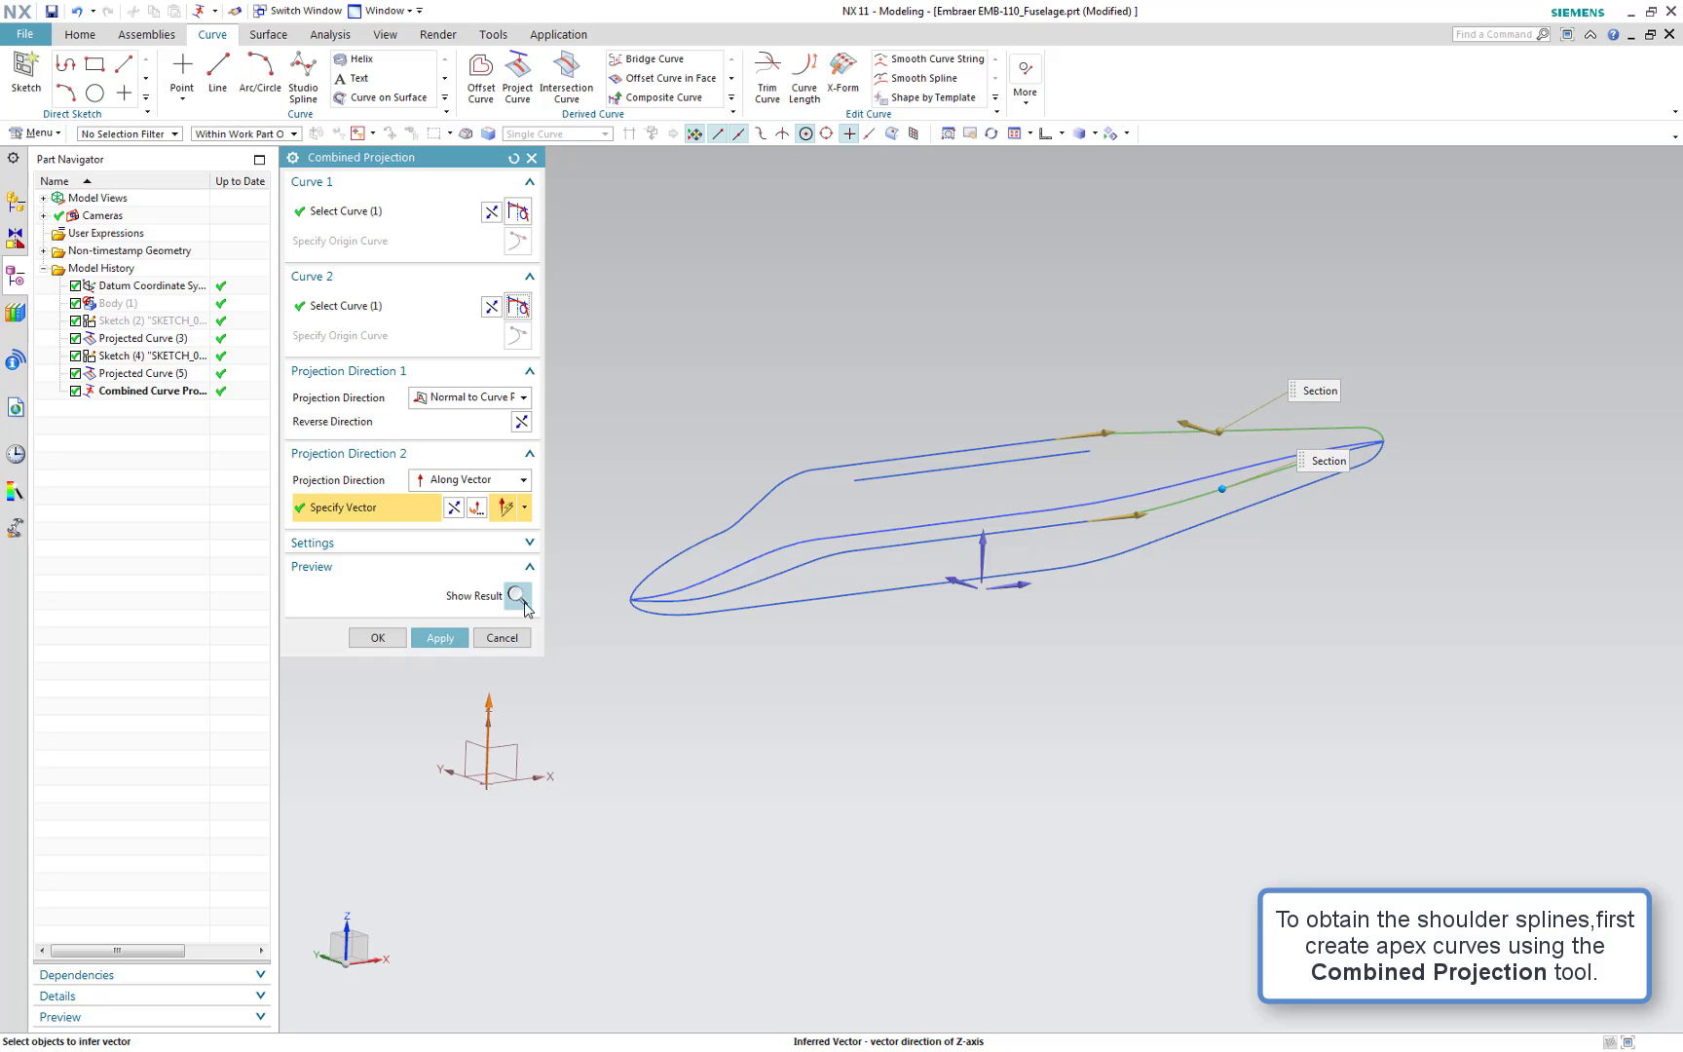
{"action": "left_click", "coordinate": [440, 639]}
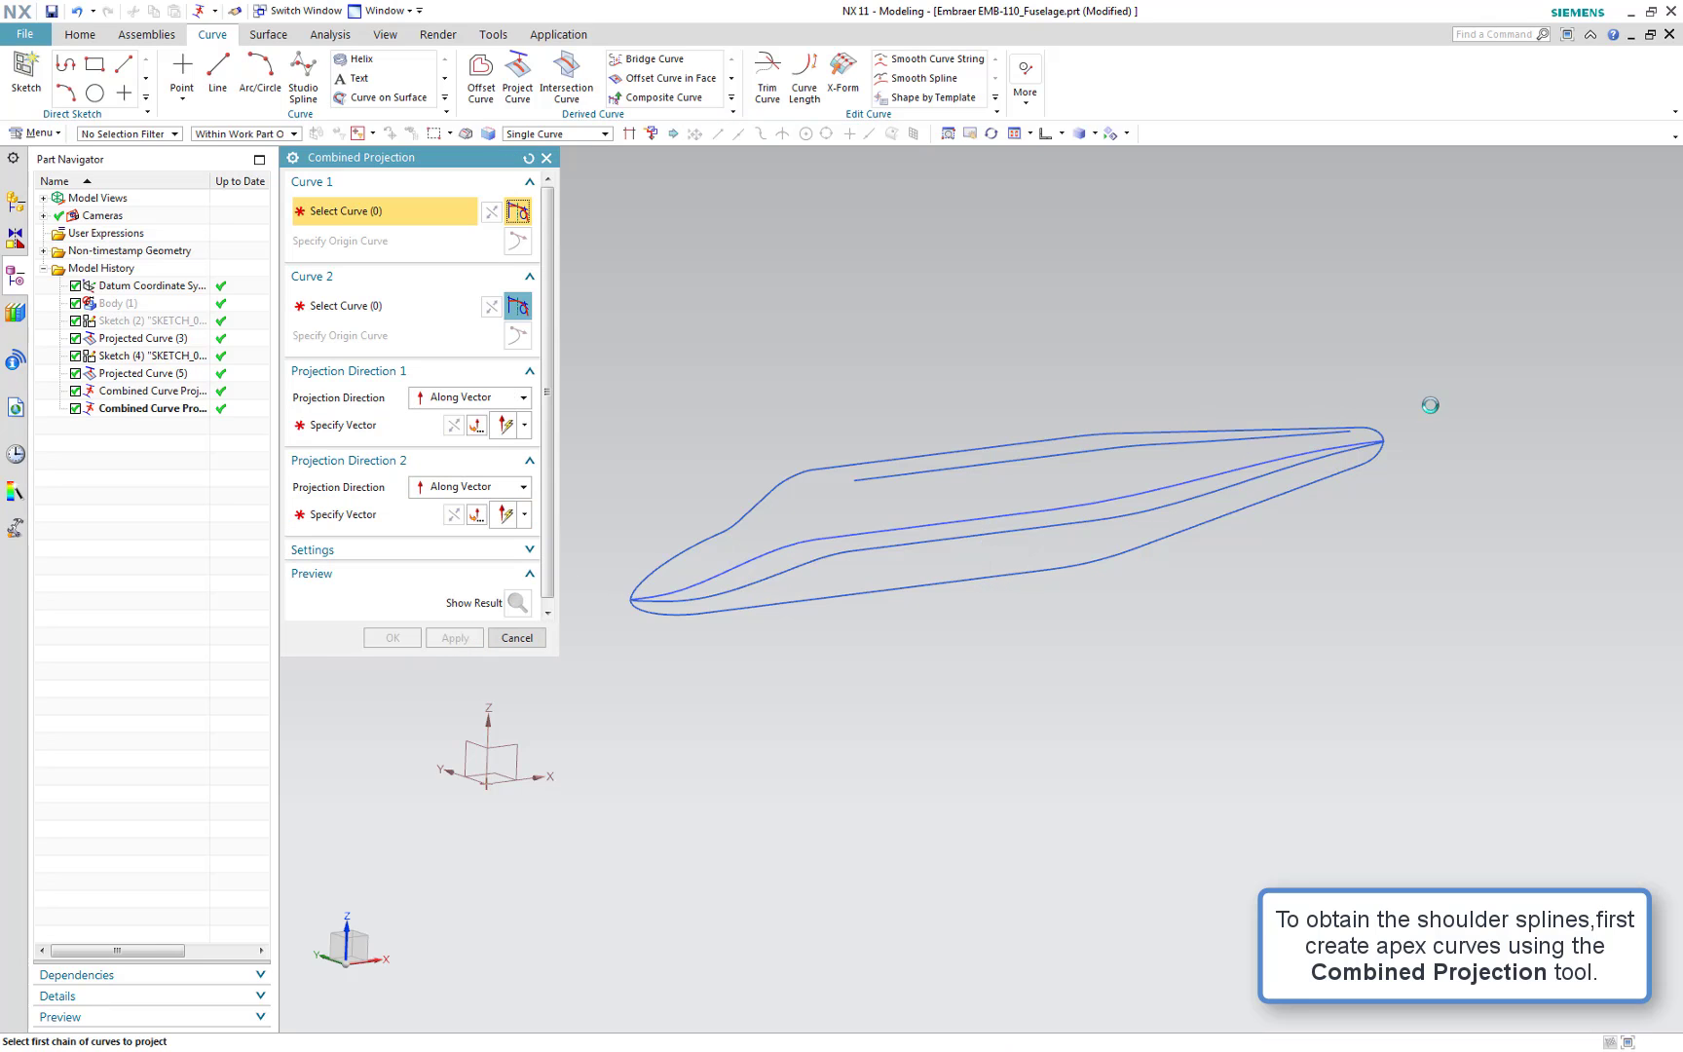
Combine the tail-end top curve with two centre curve segments, projecting the second along the Z axis, and apply
{"action": "scroll", "coordinate": [1393, 436], "scroll_direction": "up", "scroll_amount": 3}
{"action": "scroll", "coordinate": [1393, 435], "scroll_direction": "up", "scroll_amount": 1}
{"action": "left_click", "coordinate": [1317, 446]}
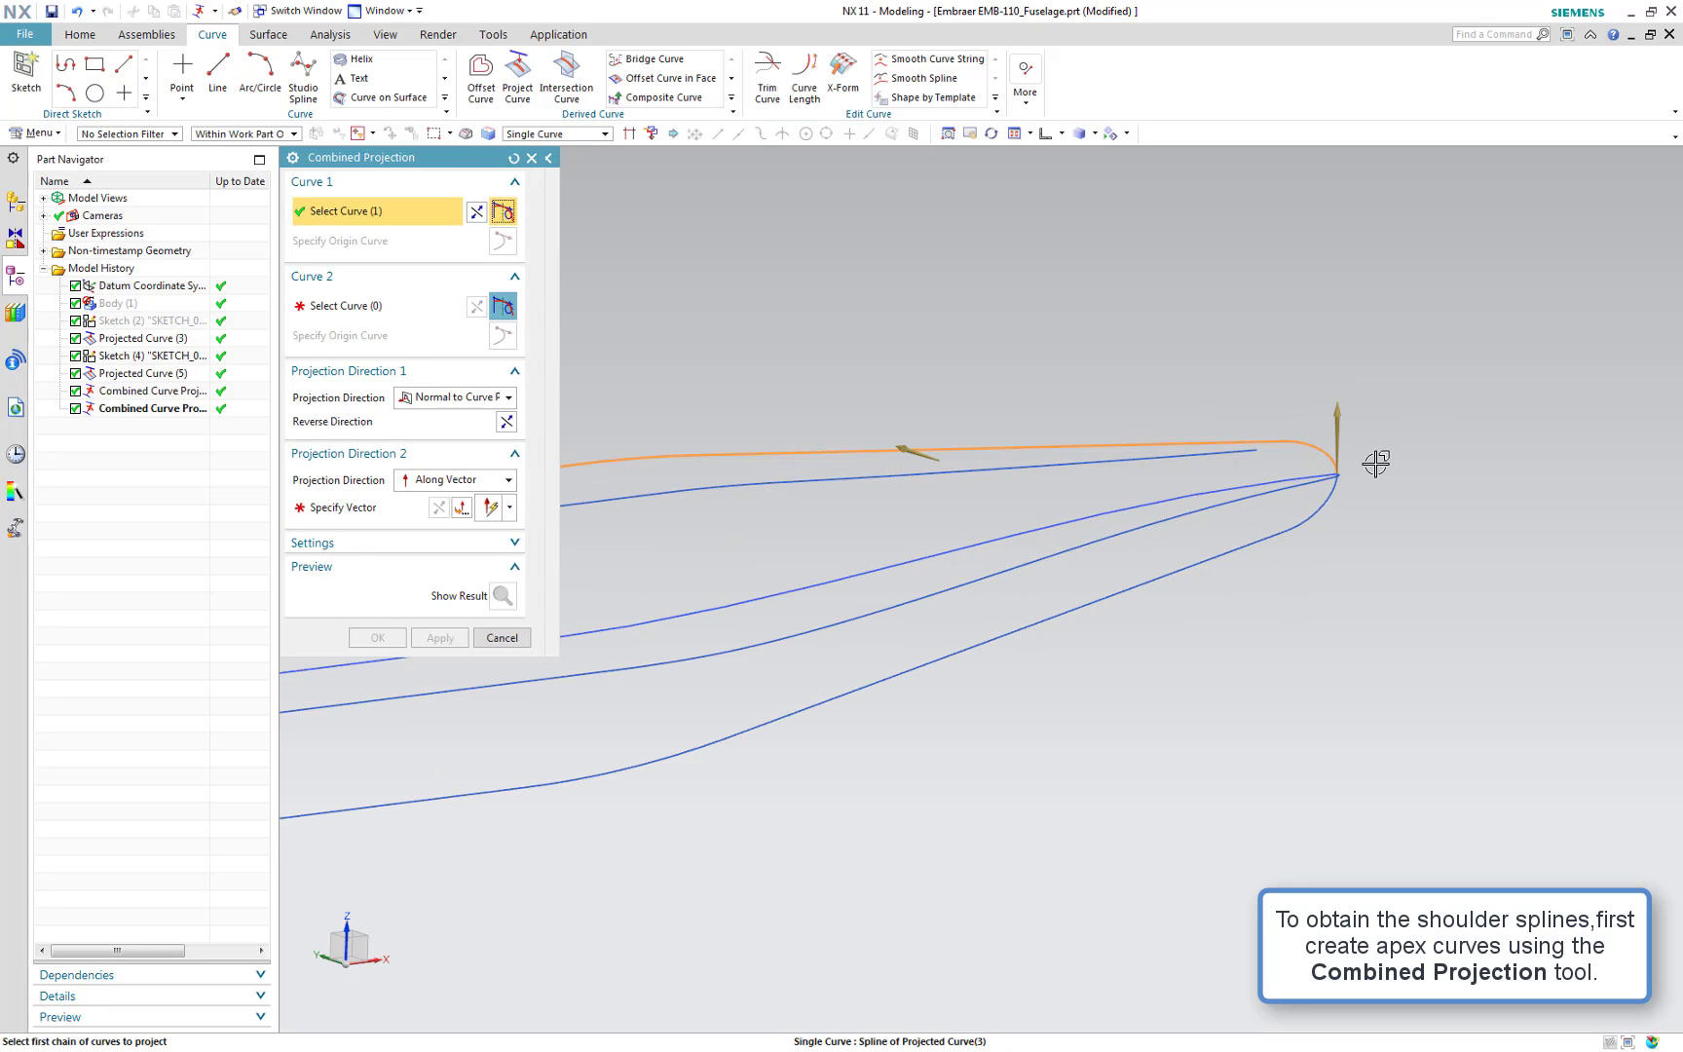
{"action": "middle_click", "coordinate": [1389, 487]}
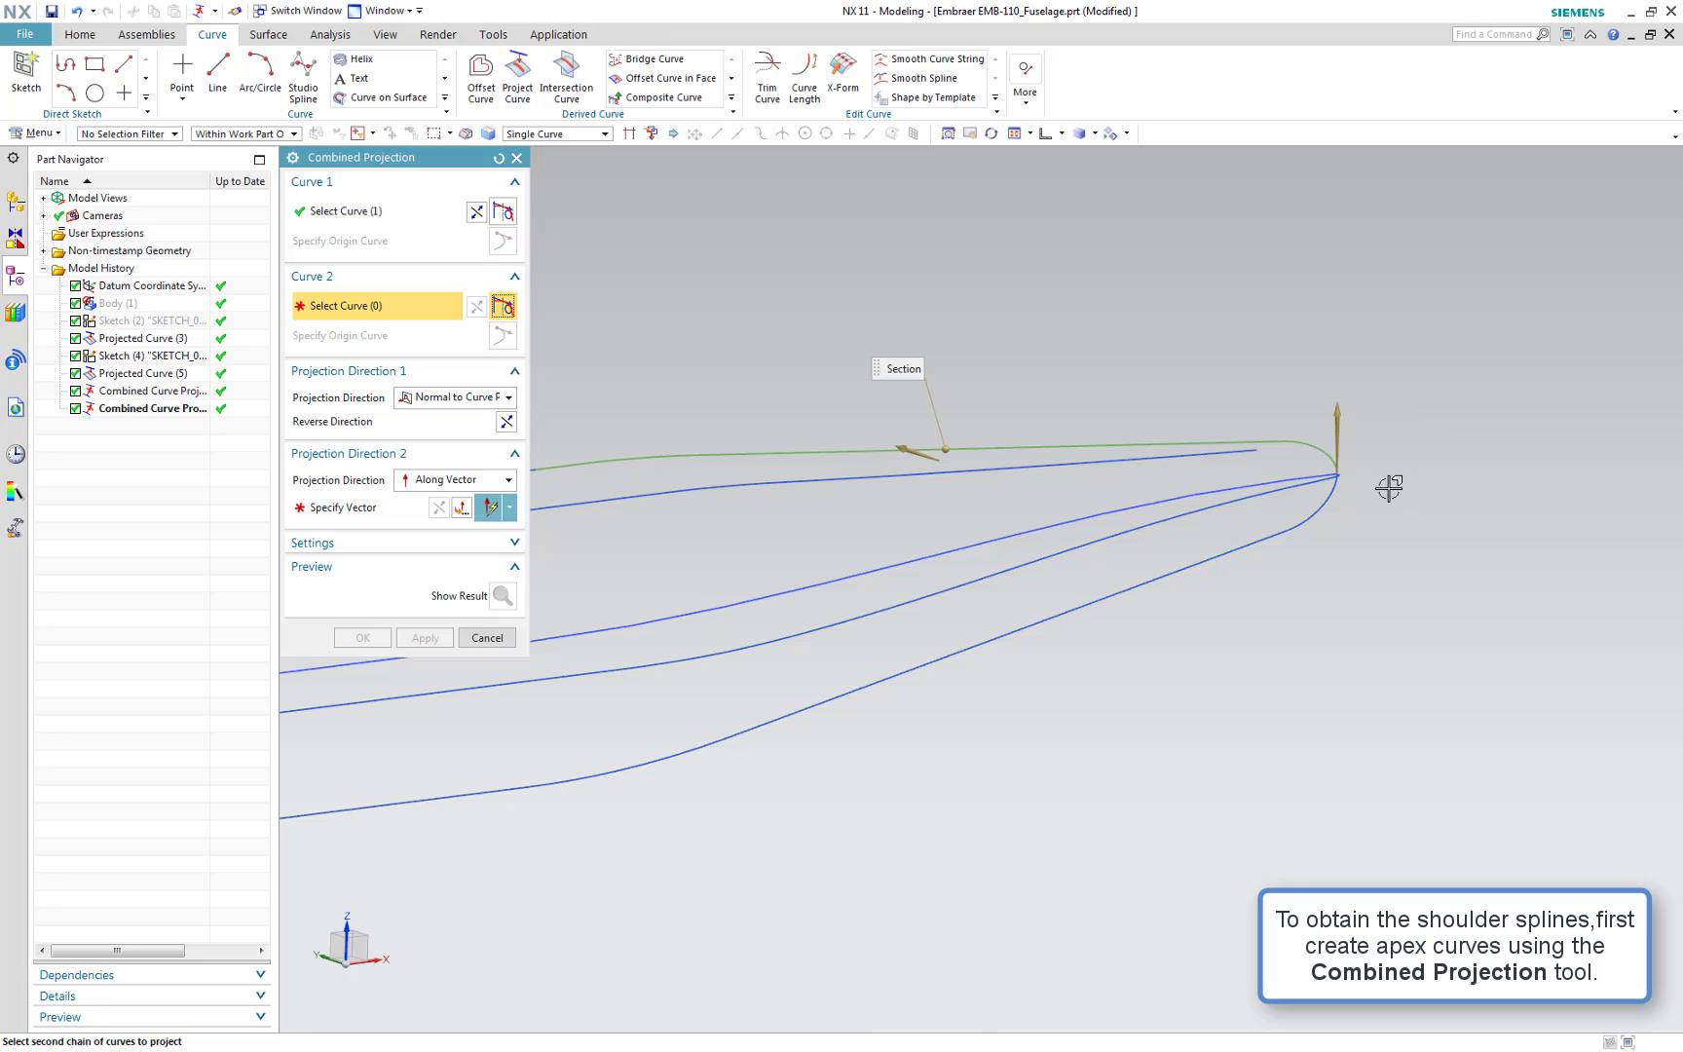
{"action": "left_click", "coordinate": [1317, 481]}
{"action": "left_click", "coordinate": [1287, 492]}
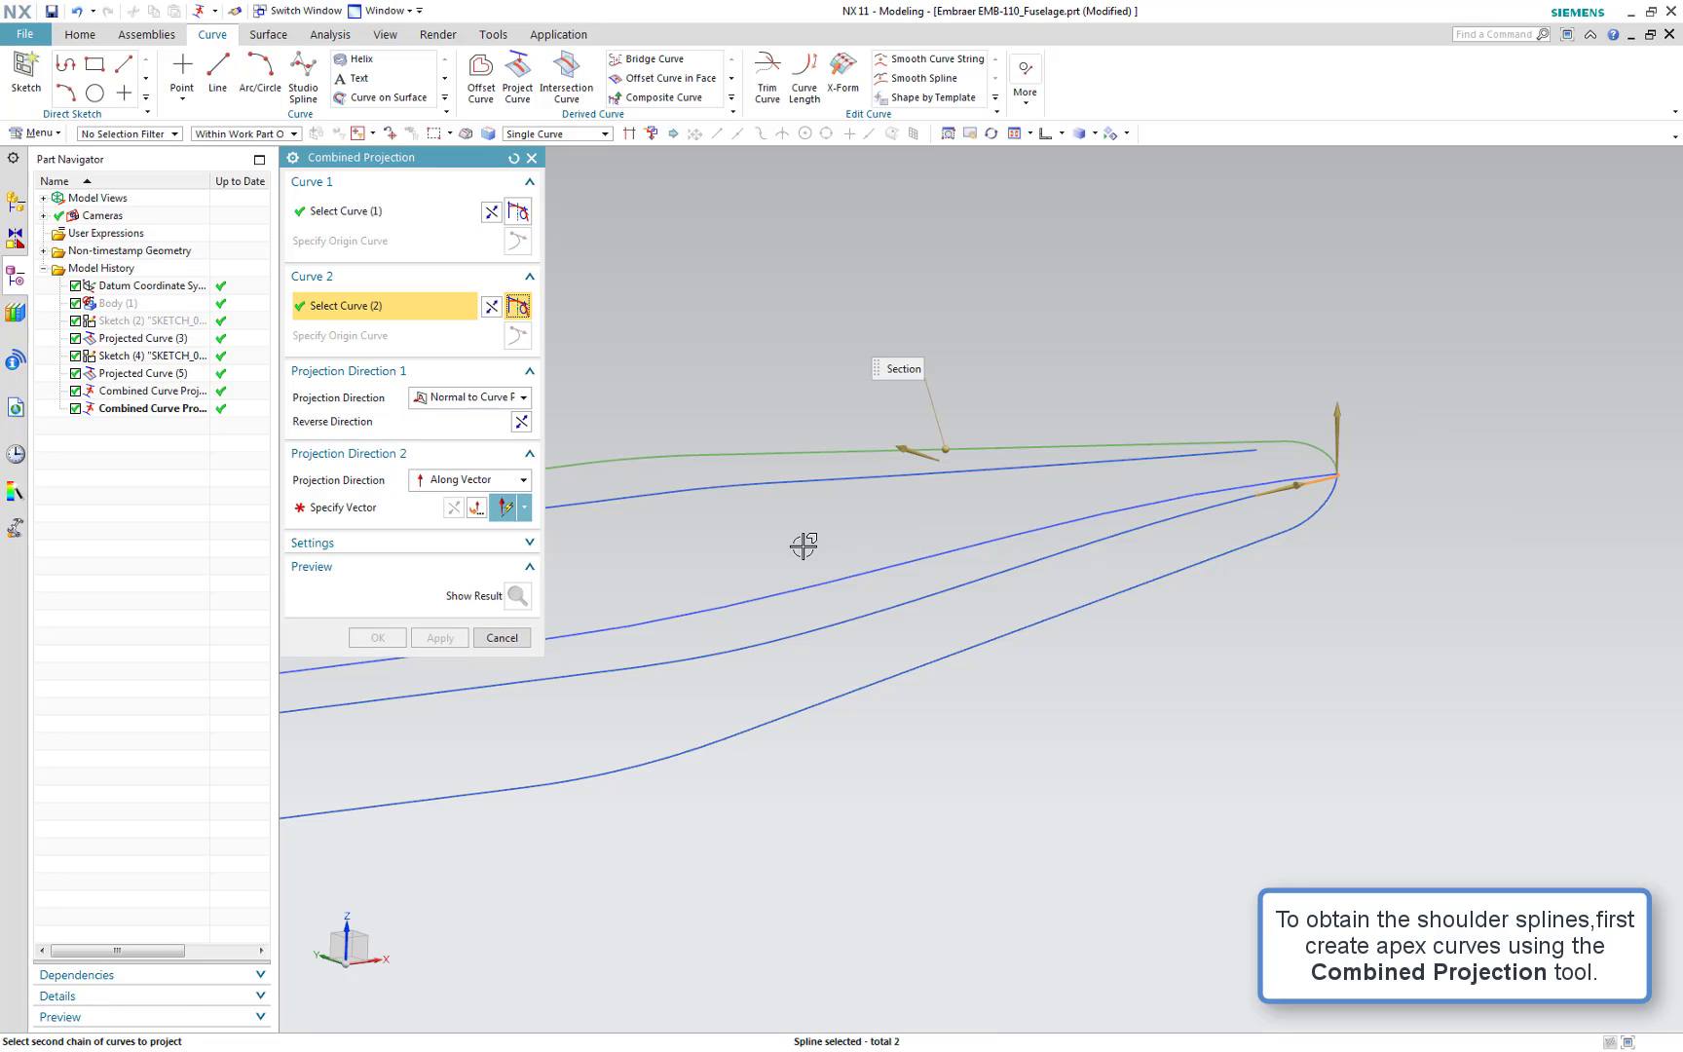
{"action": "left_click", "coordinate": [452, 515]}
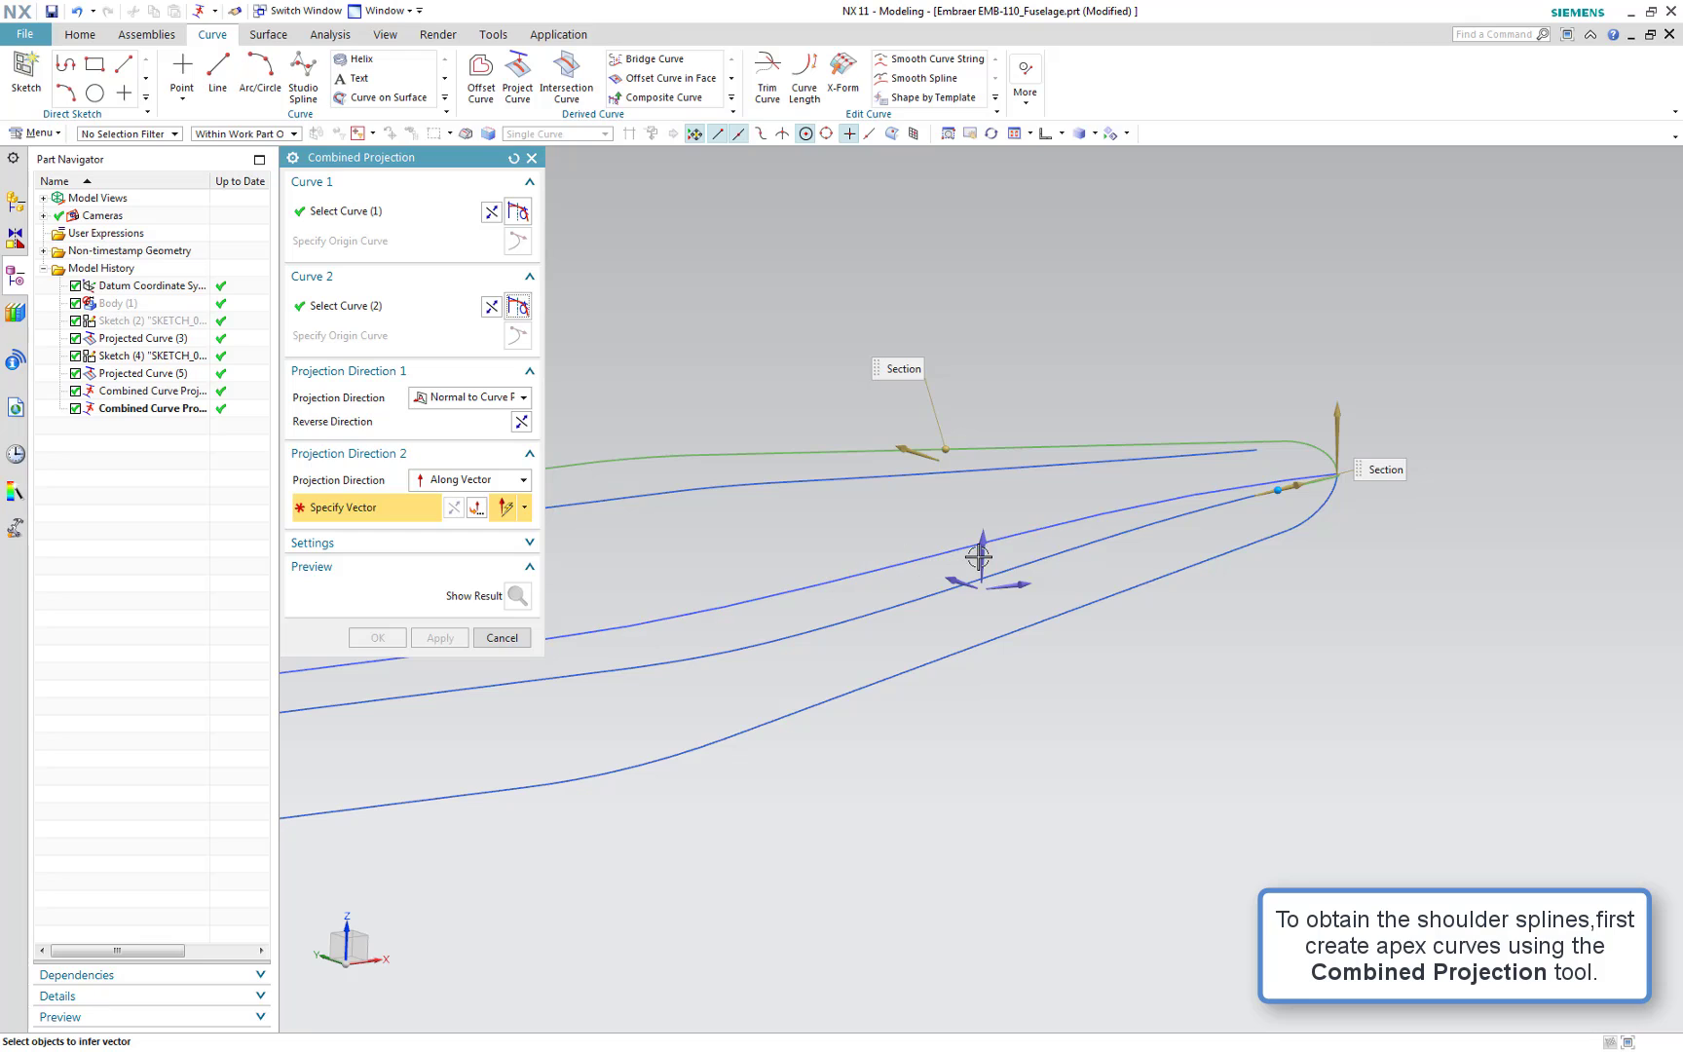
{"action": "left_click", "coordinate": [982, 554]}
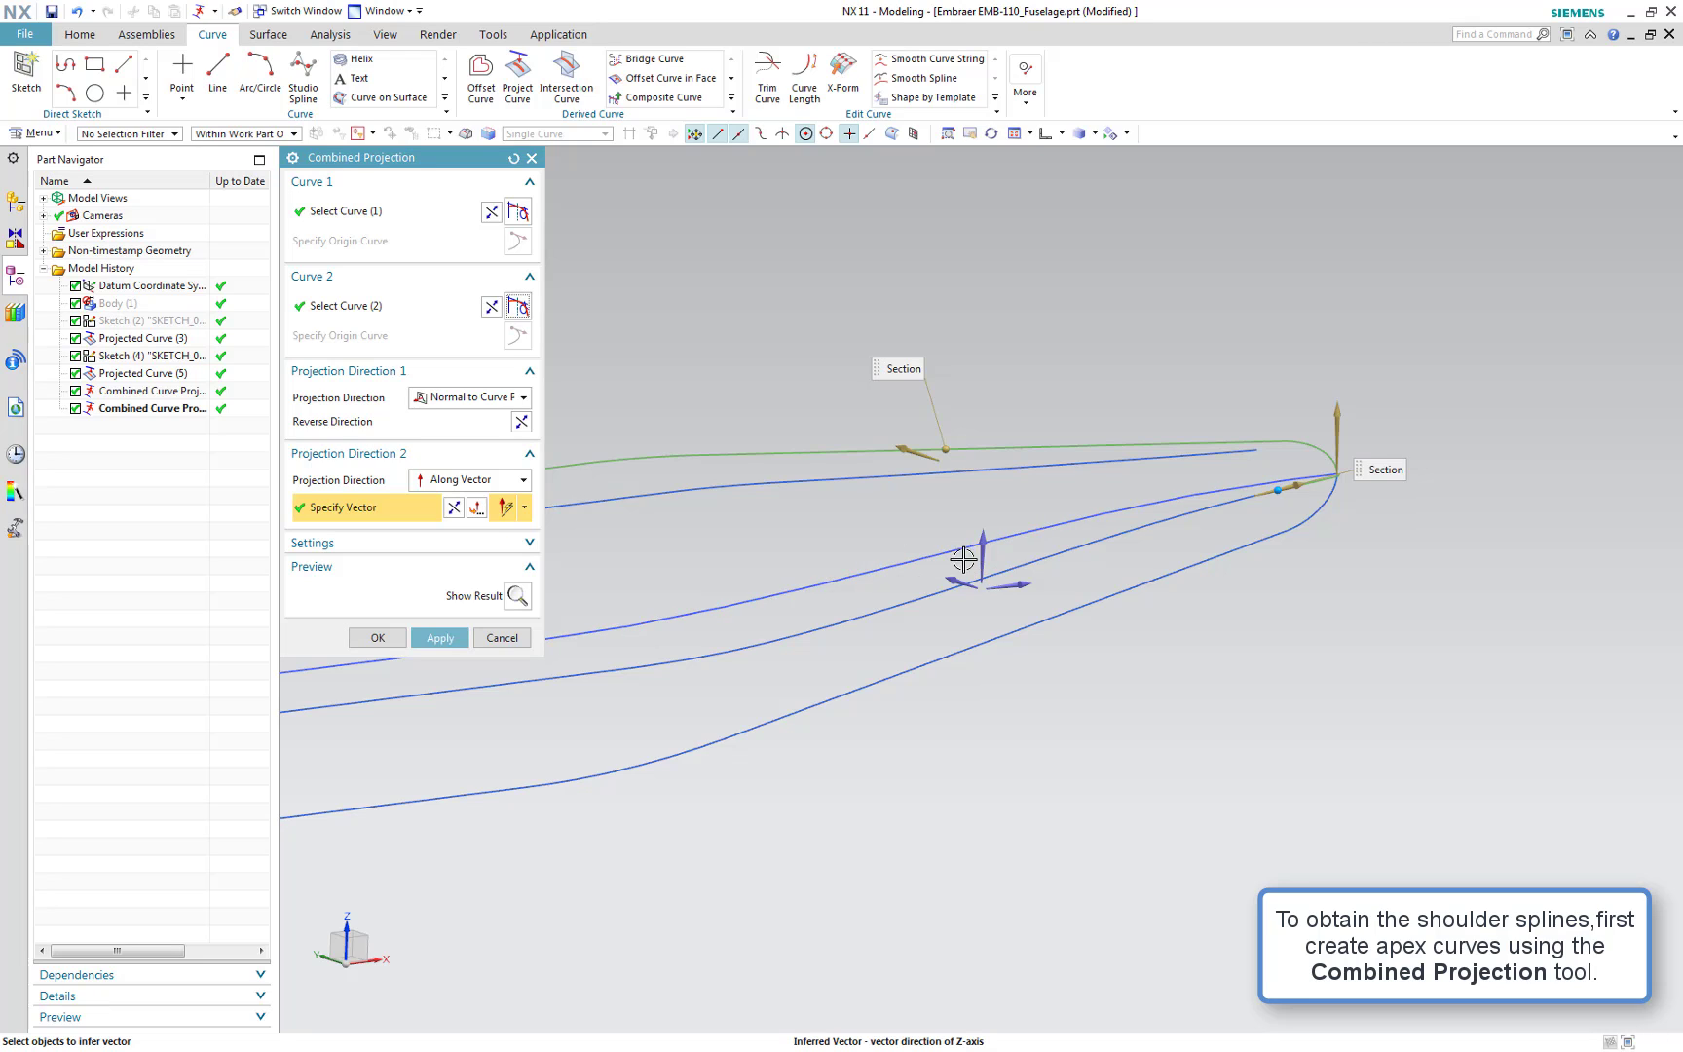
{"action": "left_click", "coordinate": [437, 640]}
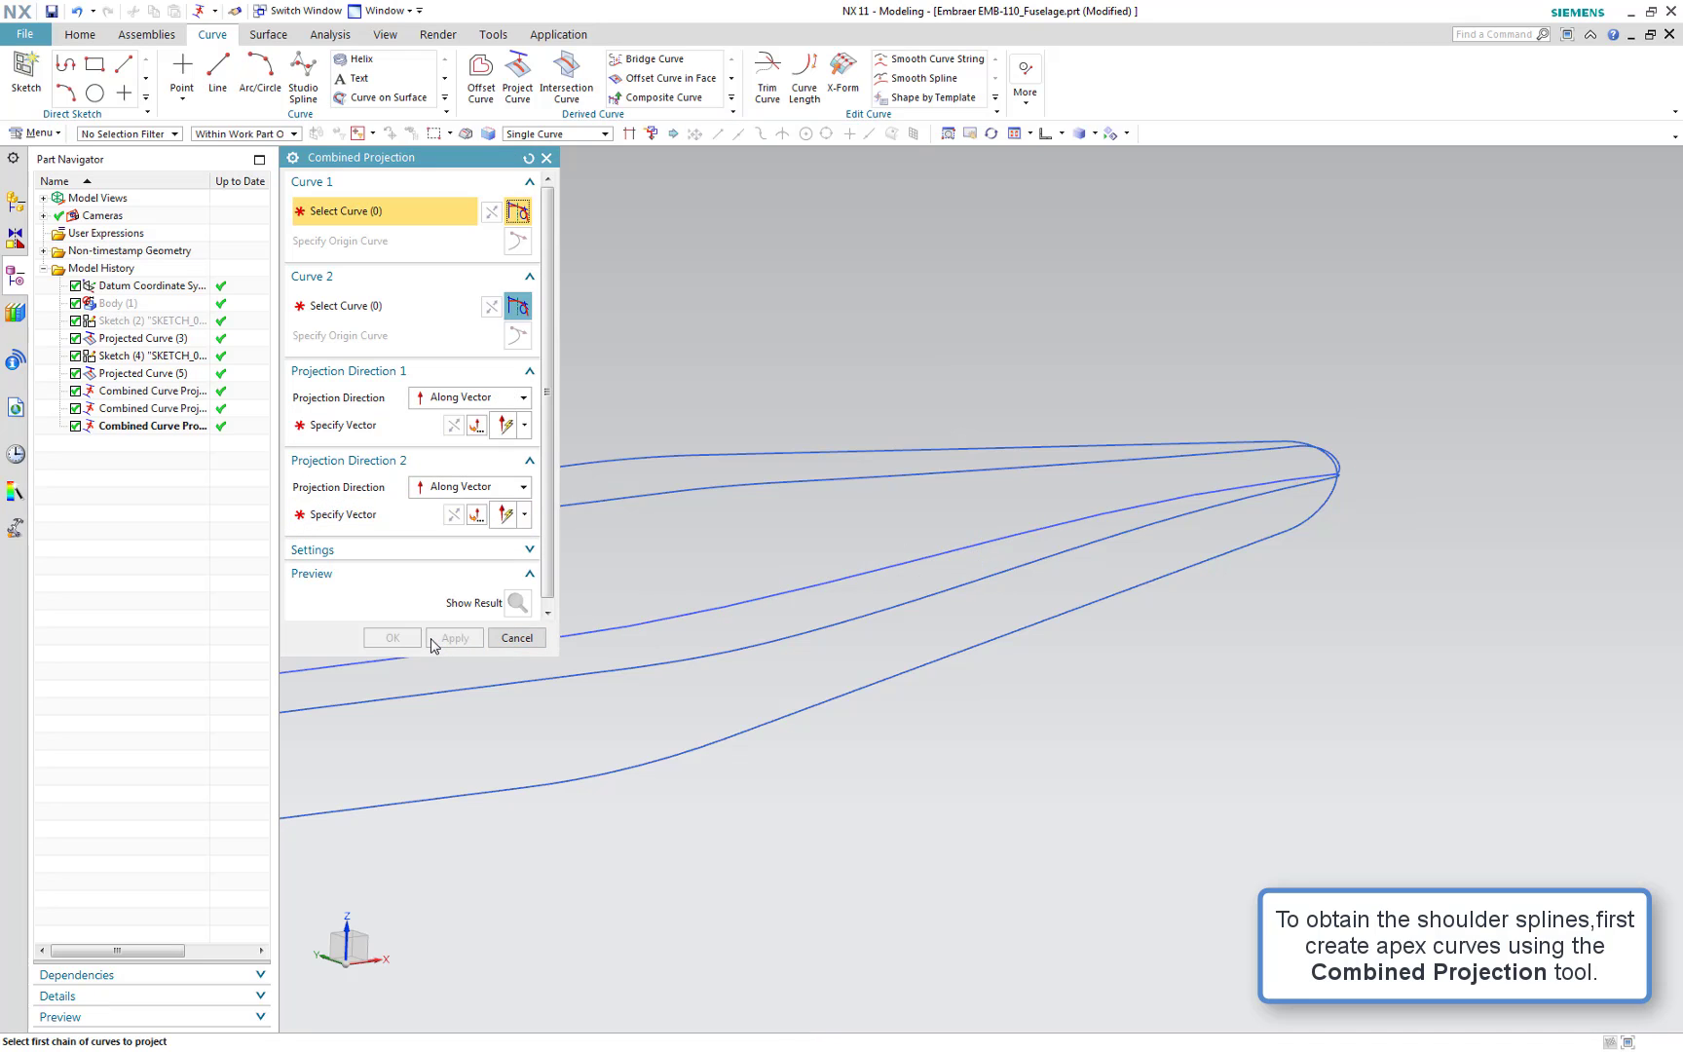
Combine the nose top curve, with its direction reversed, with the front centre curve segment, projecting the second along the Z axis, and apply
{"action": "scroll", "coordinate": [764, 708], "scroll_direction": "down", "scroll_amount": 3}
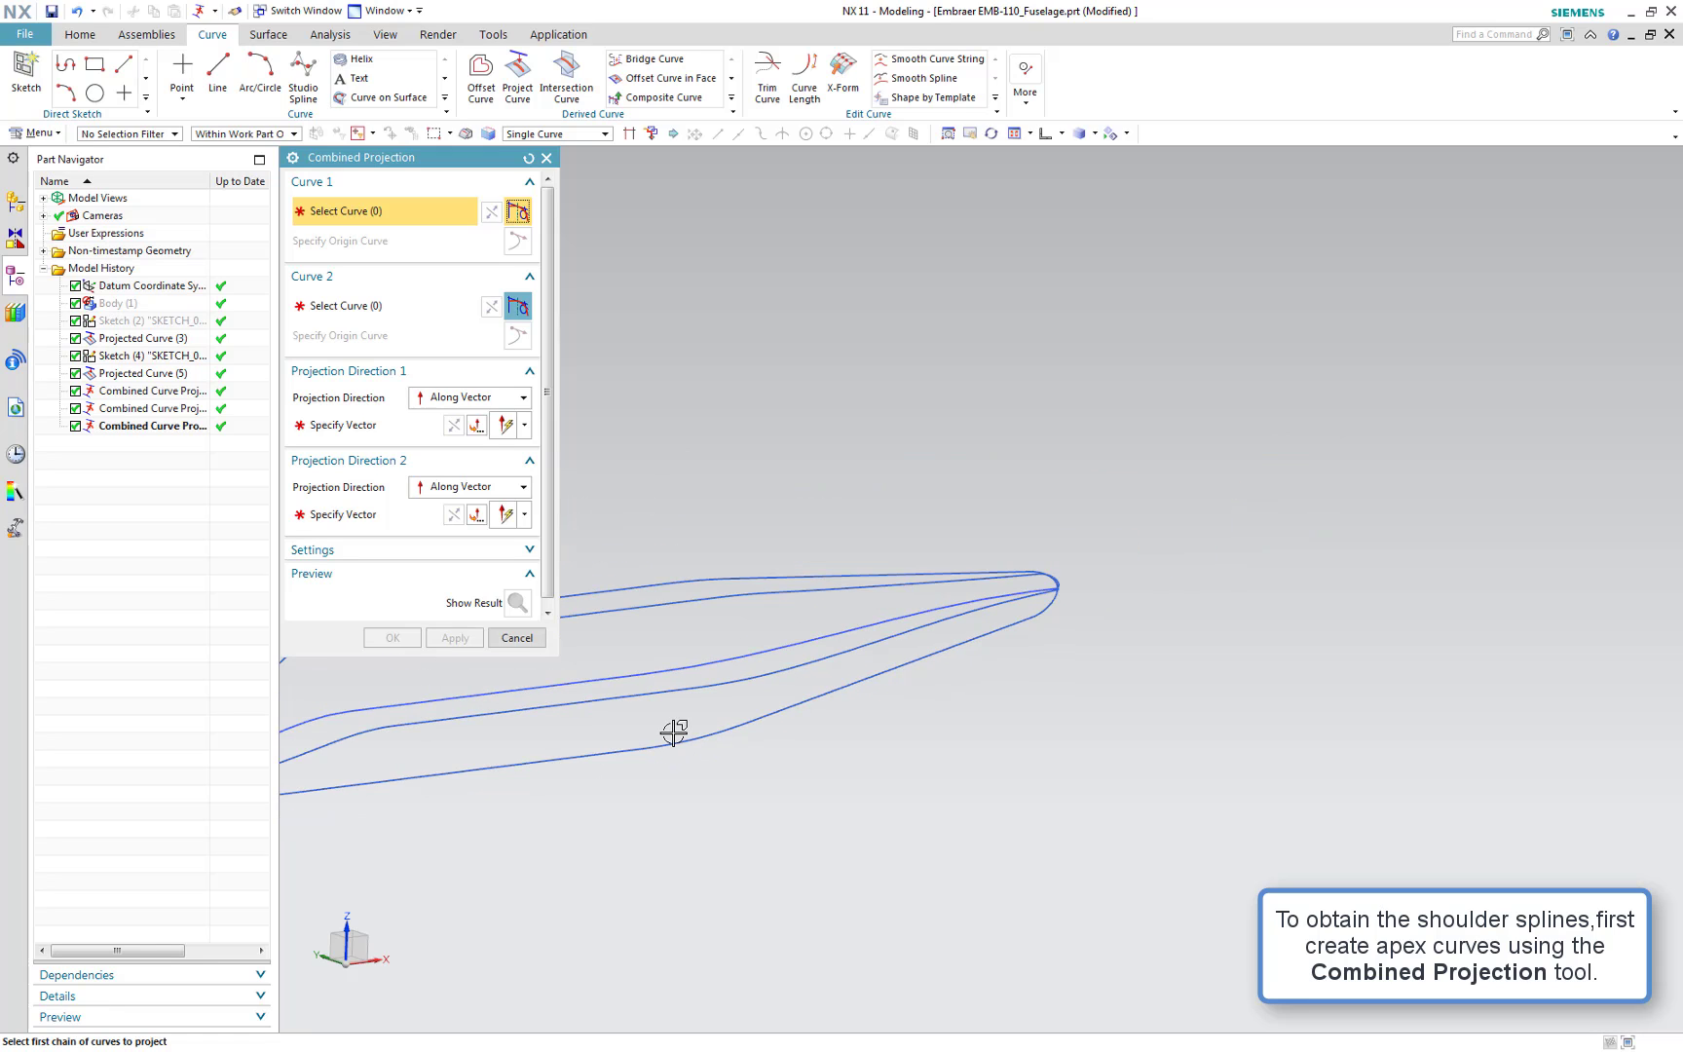
{"action": "middle_click_drag", "start_coordinate": [674, 732], "coordinate": [1126, 543]}
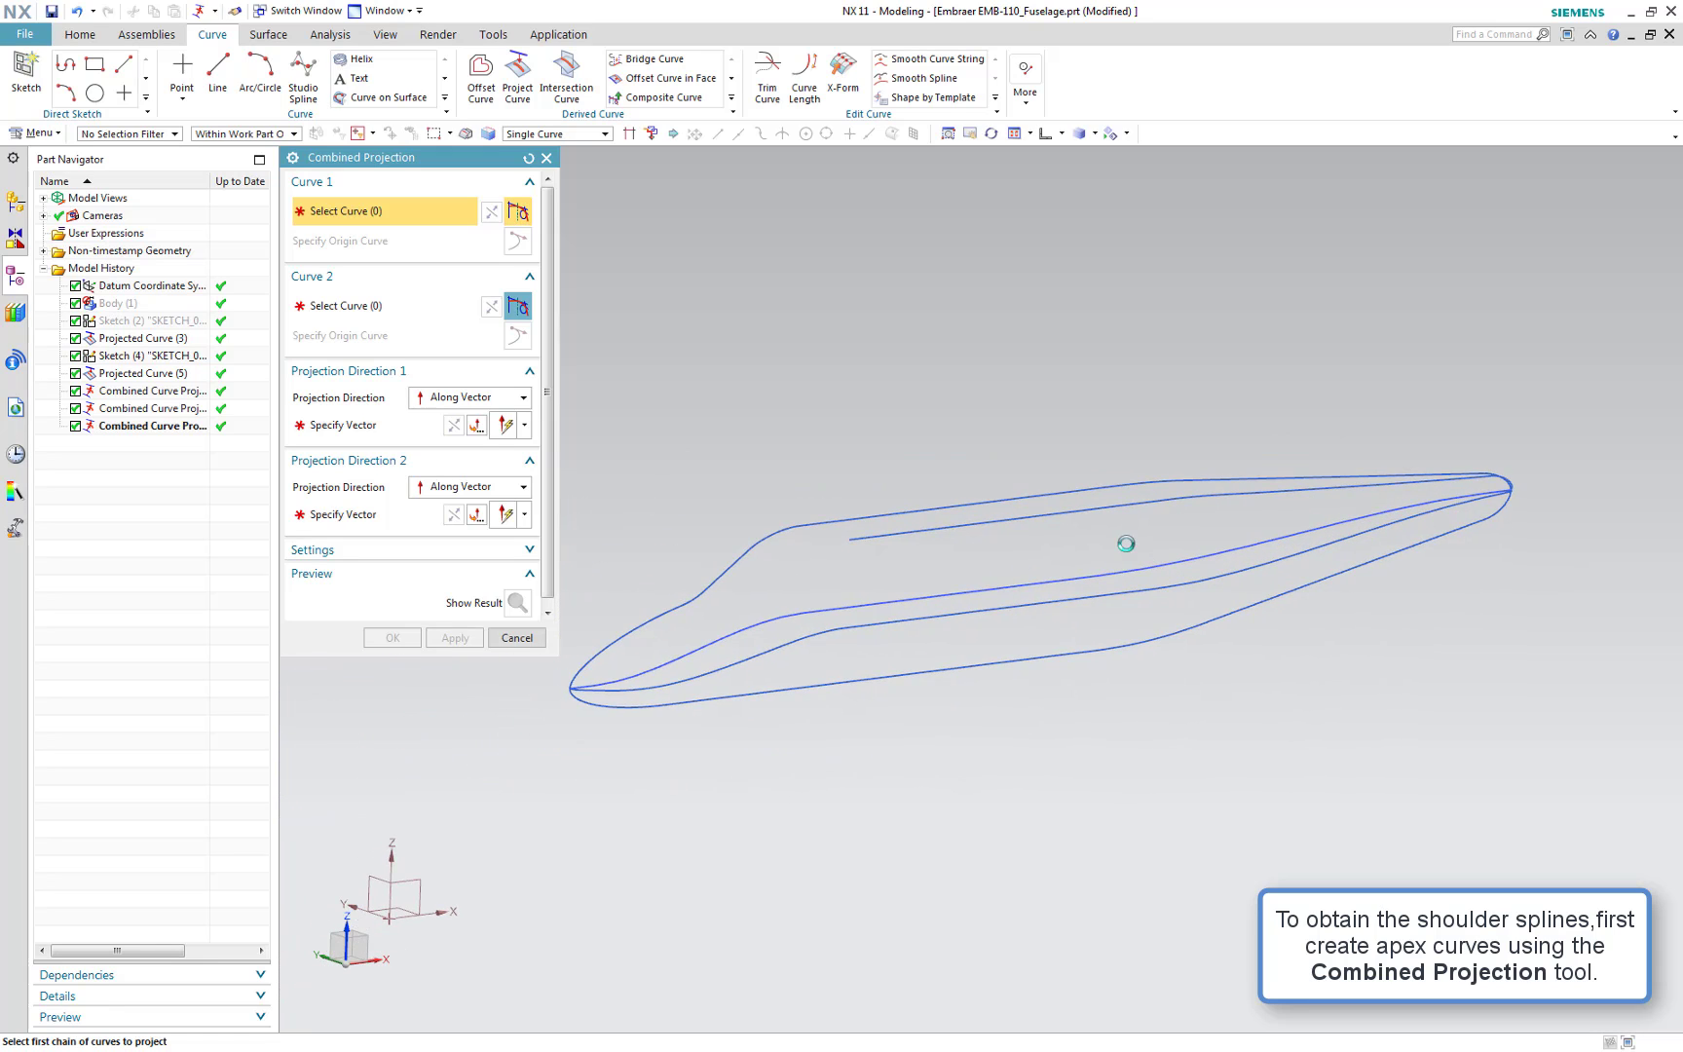
{"action": "left_click", "coordinate": [788, 536]}
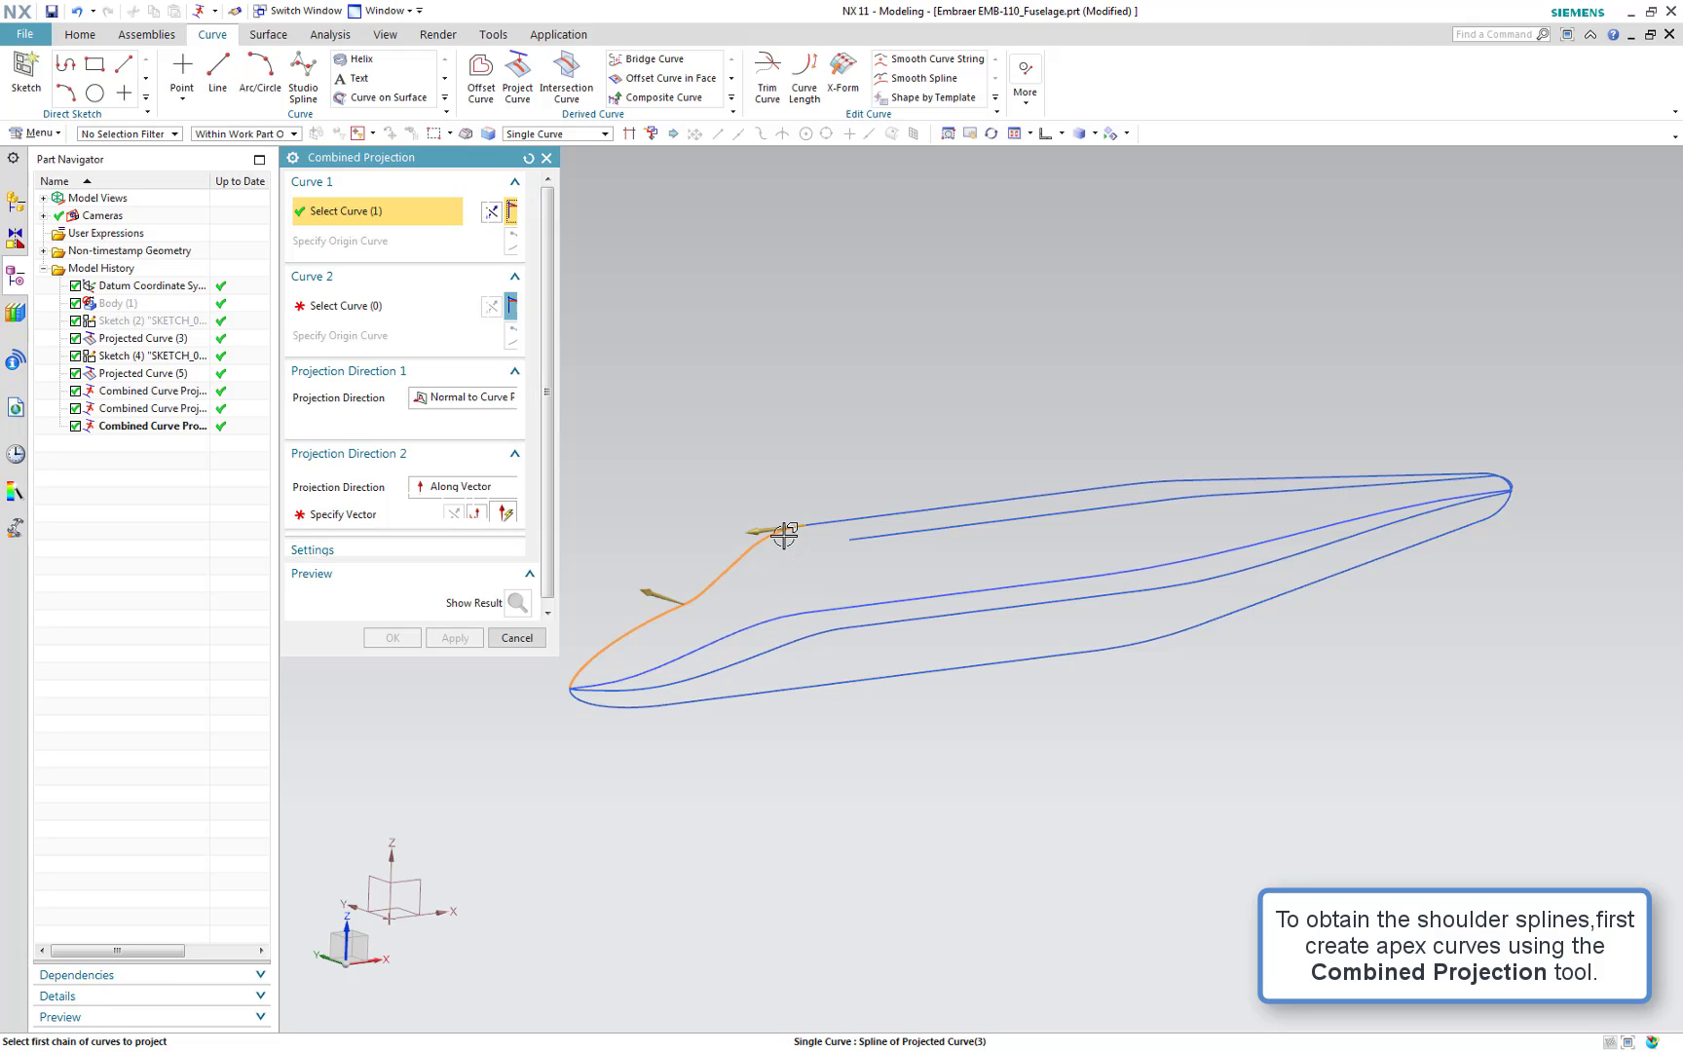
{"action": "double_click", "coordinate": [651, 590]}
{"action": "middle_click", "coordinate": [790, 588]}
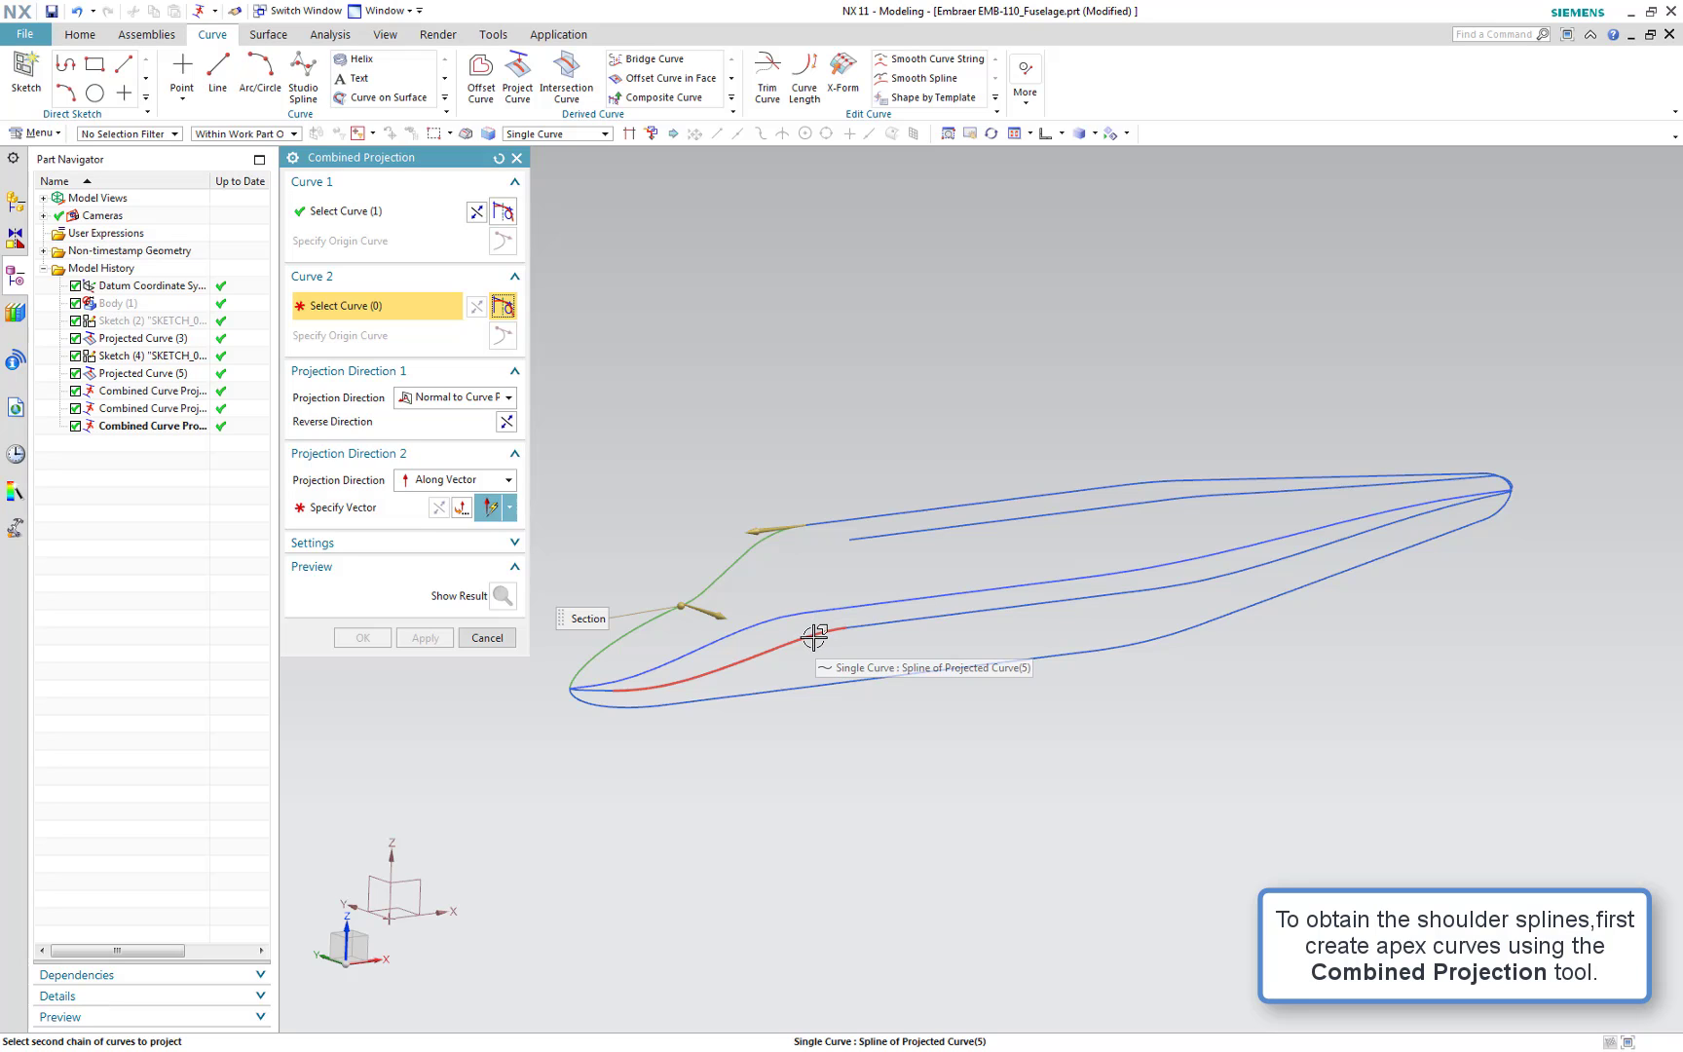
{"action": "left_click", "coordinate": [815, 636]}
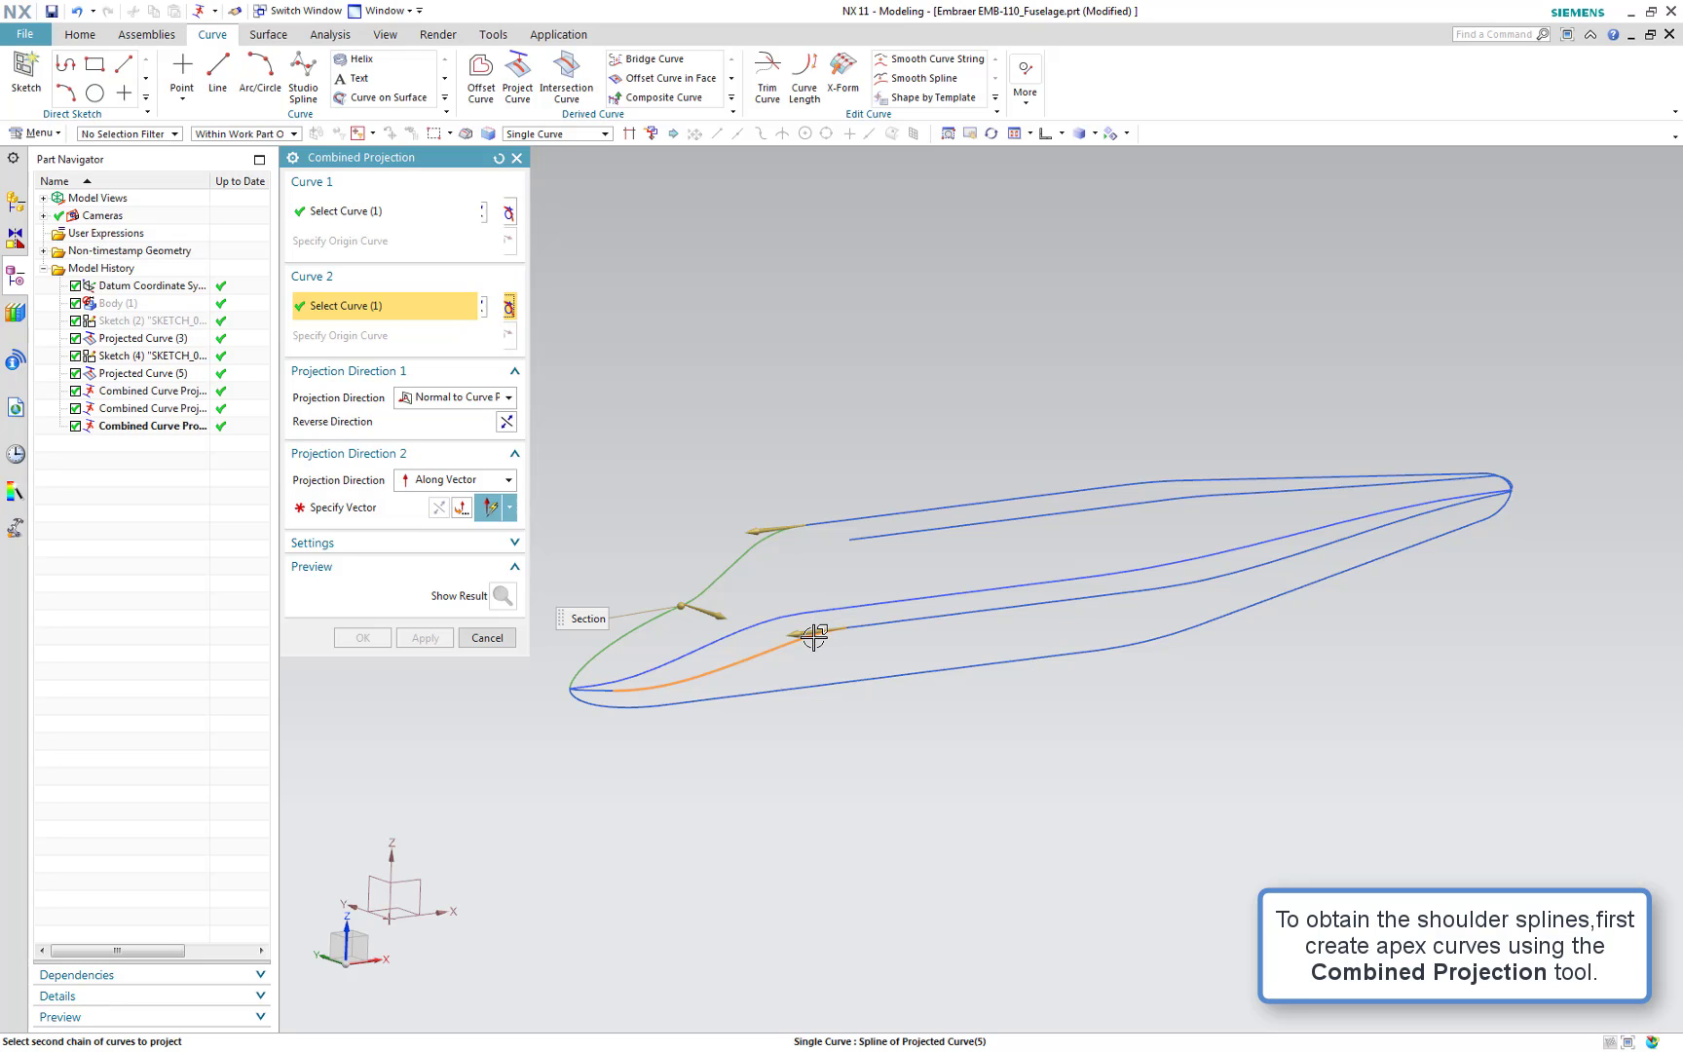
{"action": "left_click", "coordinate": [405, 514]}
{"action": "left_click", "coordinate": [986, 547]}
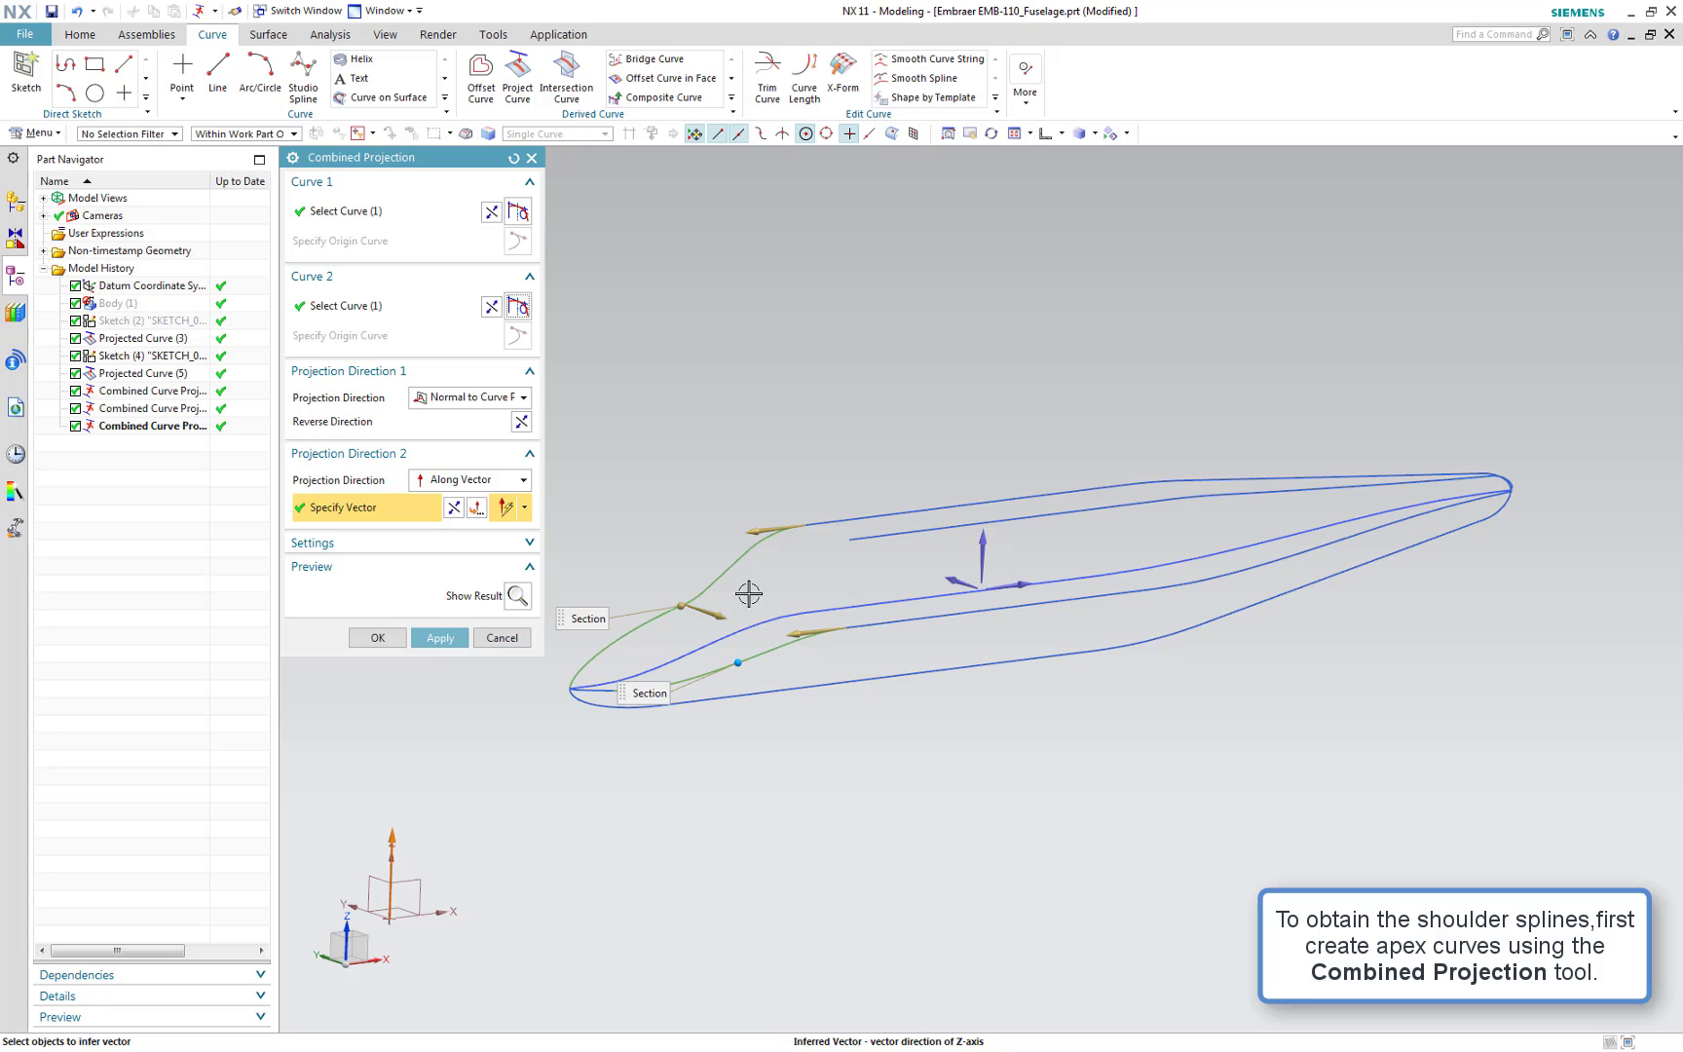
{"action": "left_click", "coordinate": [453, 643]}
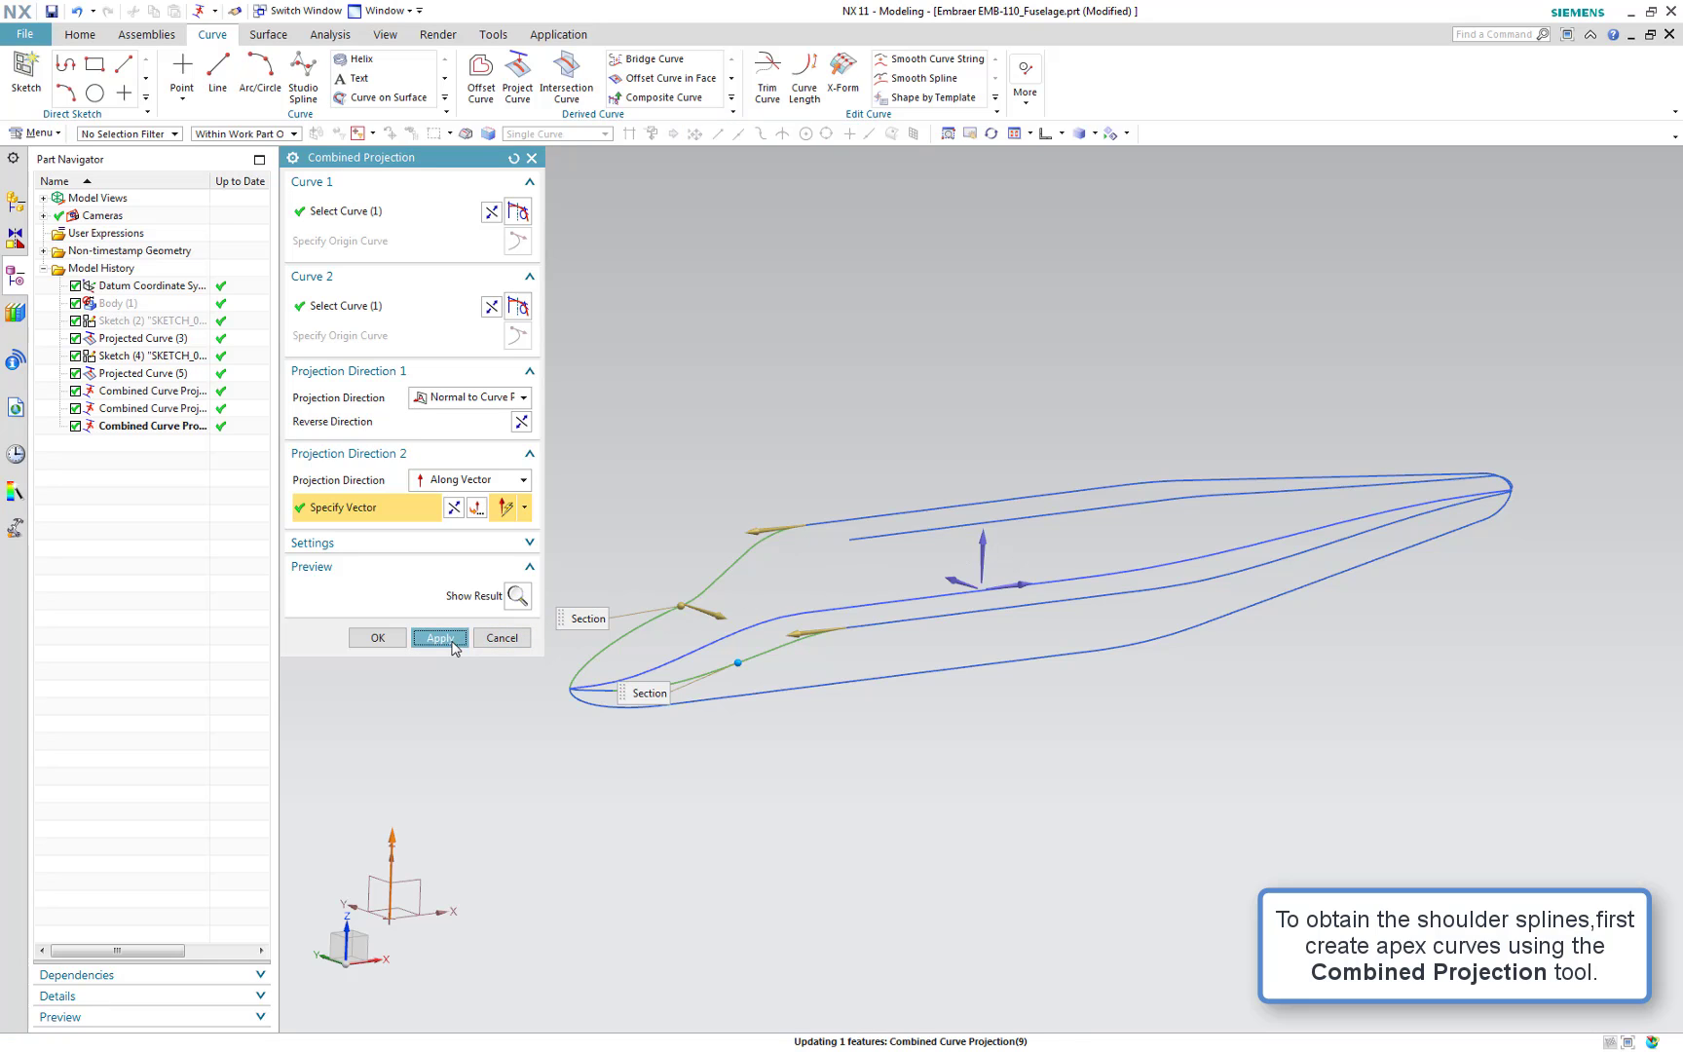
Combine the nose top curve with the lower nose centre curve, switching the second projection to along the Z axis, and apply
{"action": "scroll", "coordinate": [585, 725], "scroll_direction": "up", "scroll_amount": 3}
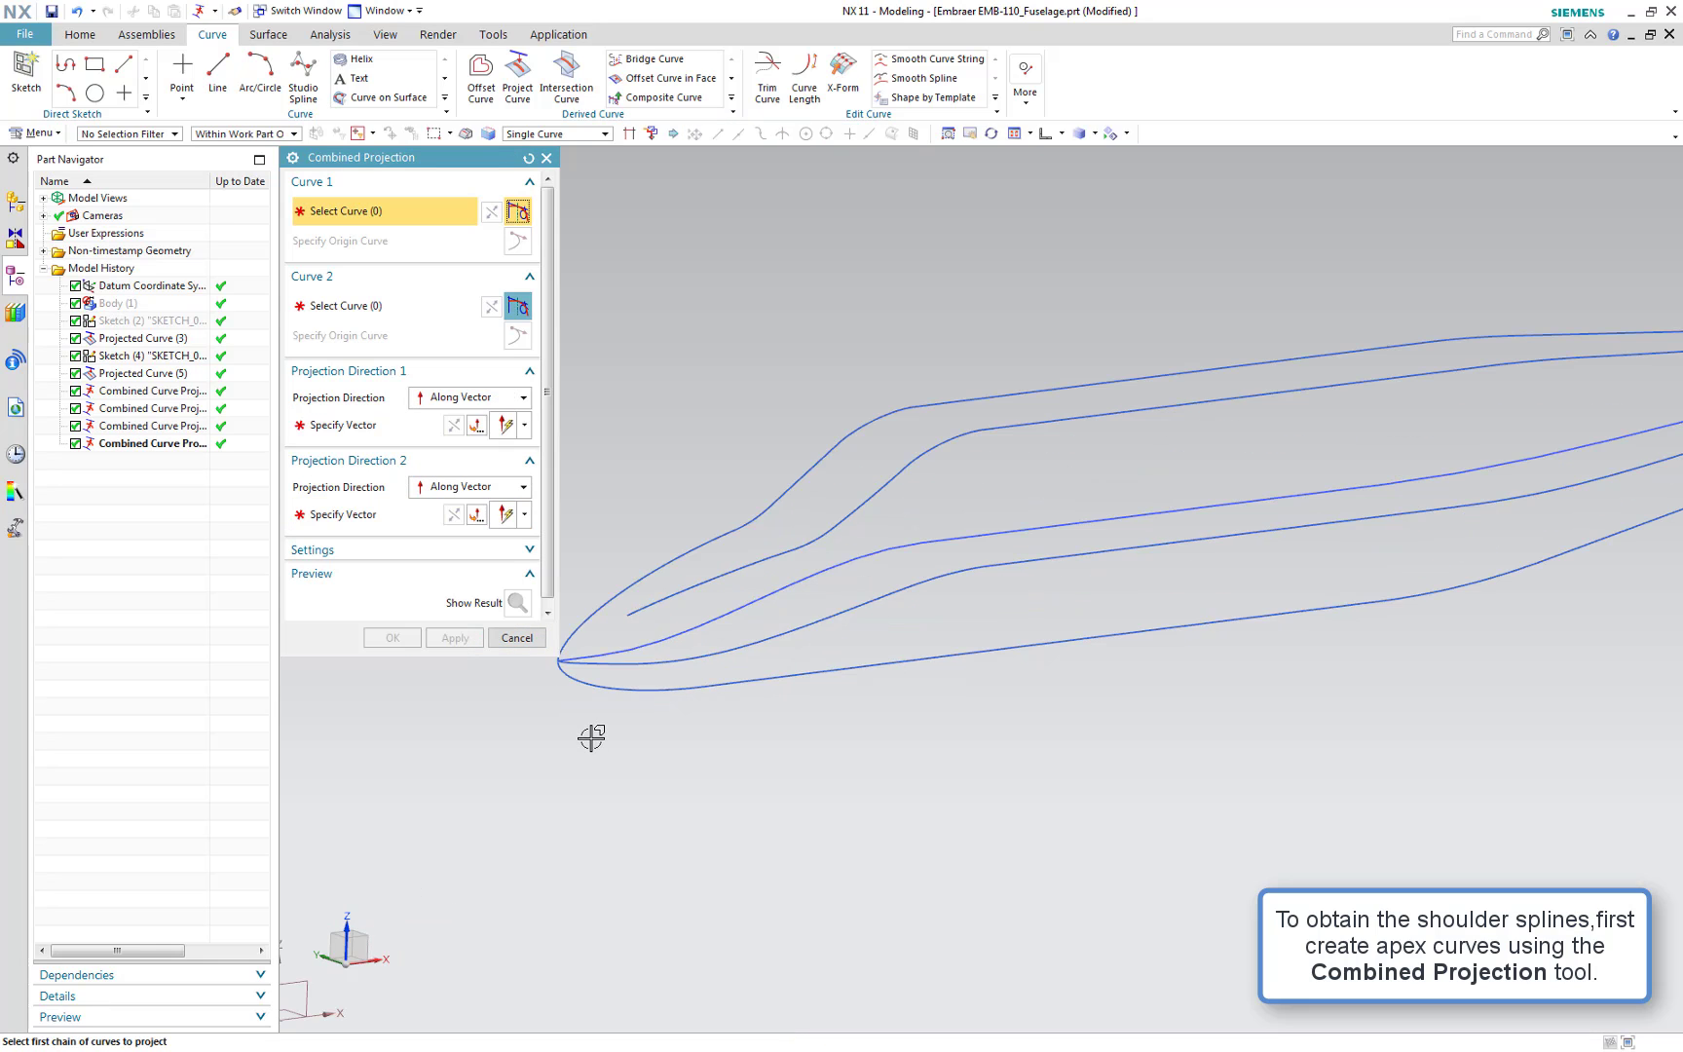
{"action": "middle_click_drag", "start_coordinate": [595, 735], "coordinate": [729, 722], "text": "shift"}
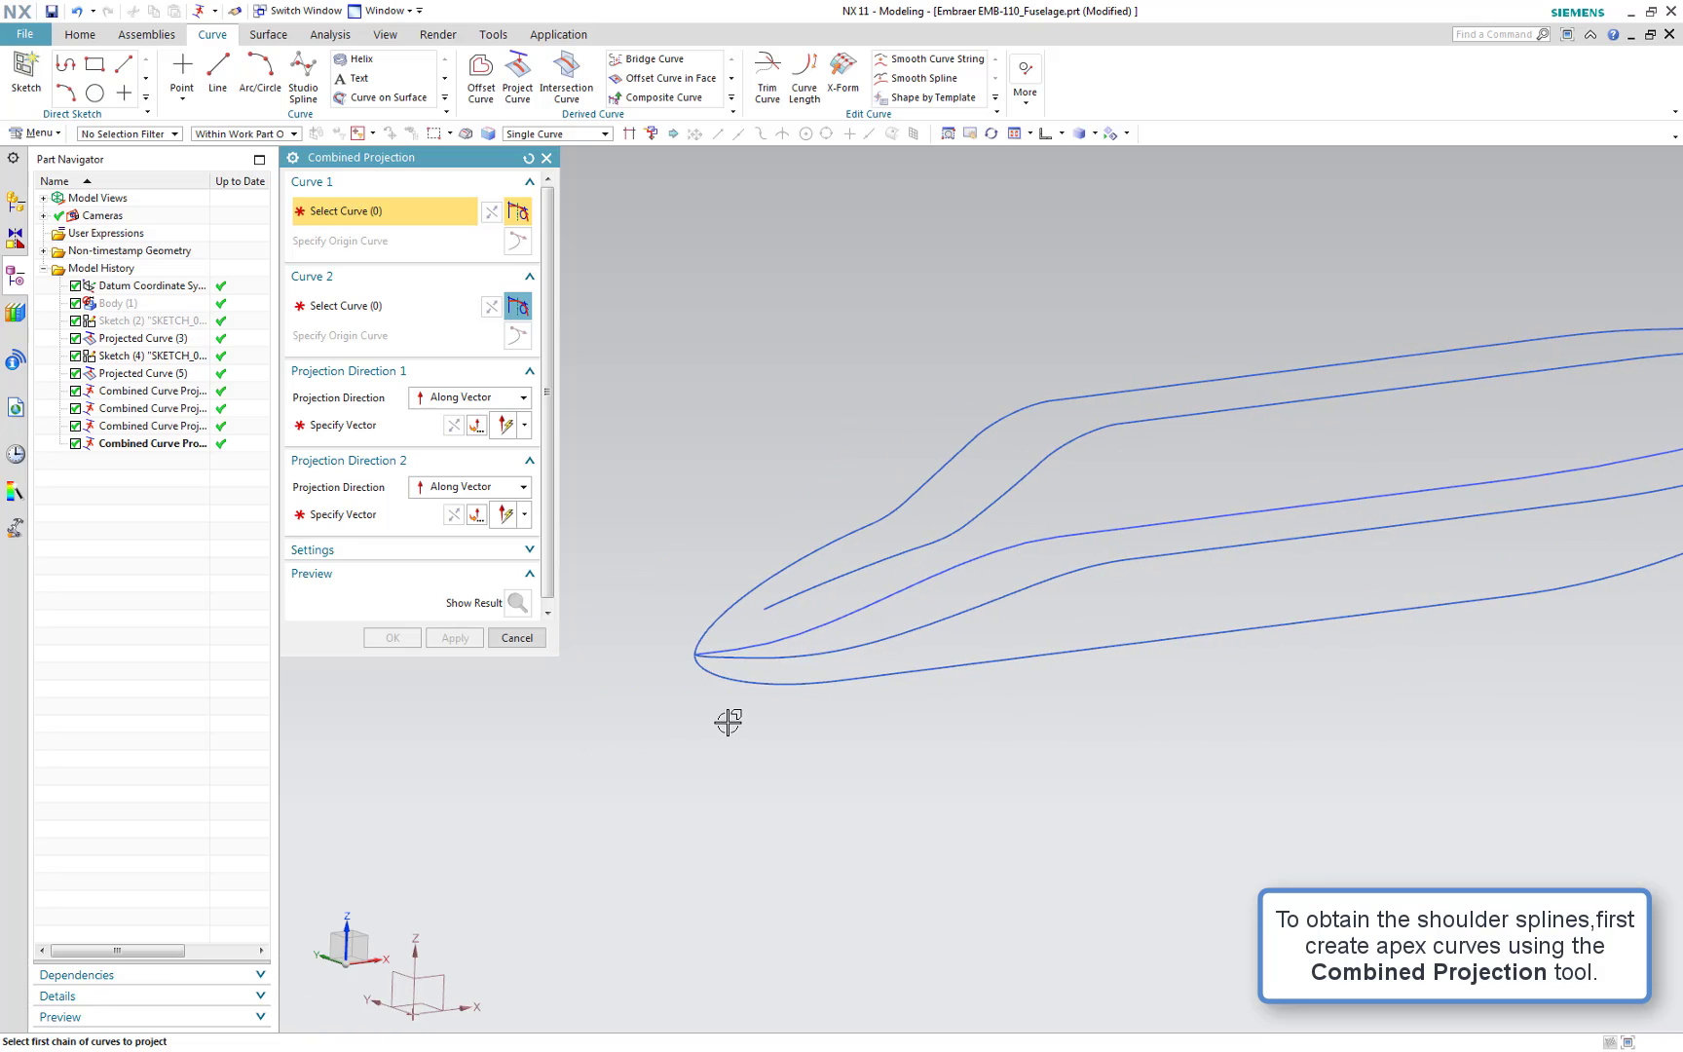
{"action": "left_click", "coordinate": [718, 614]}
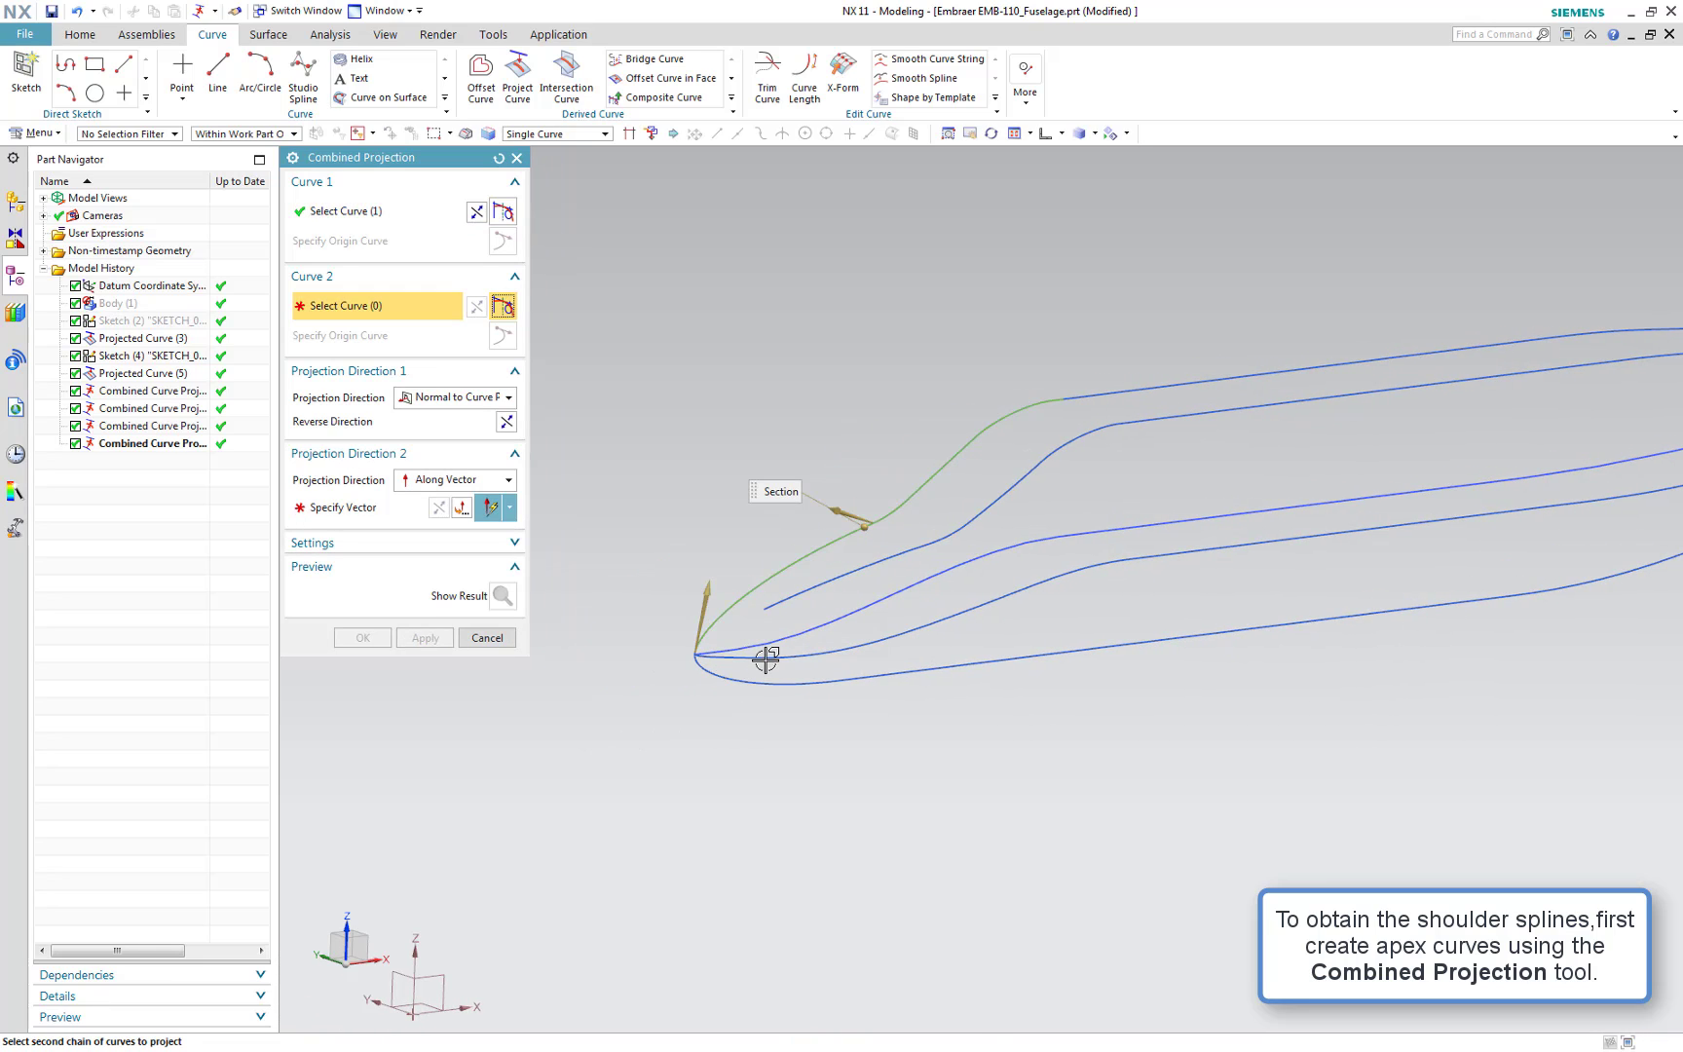
{"action": "left_click", "coordinate": [744, 658]}
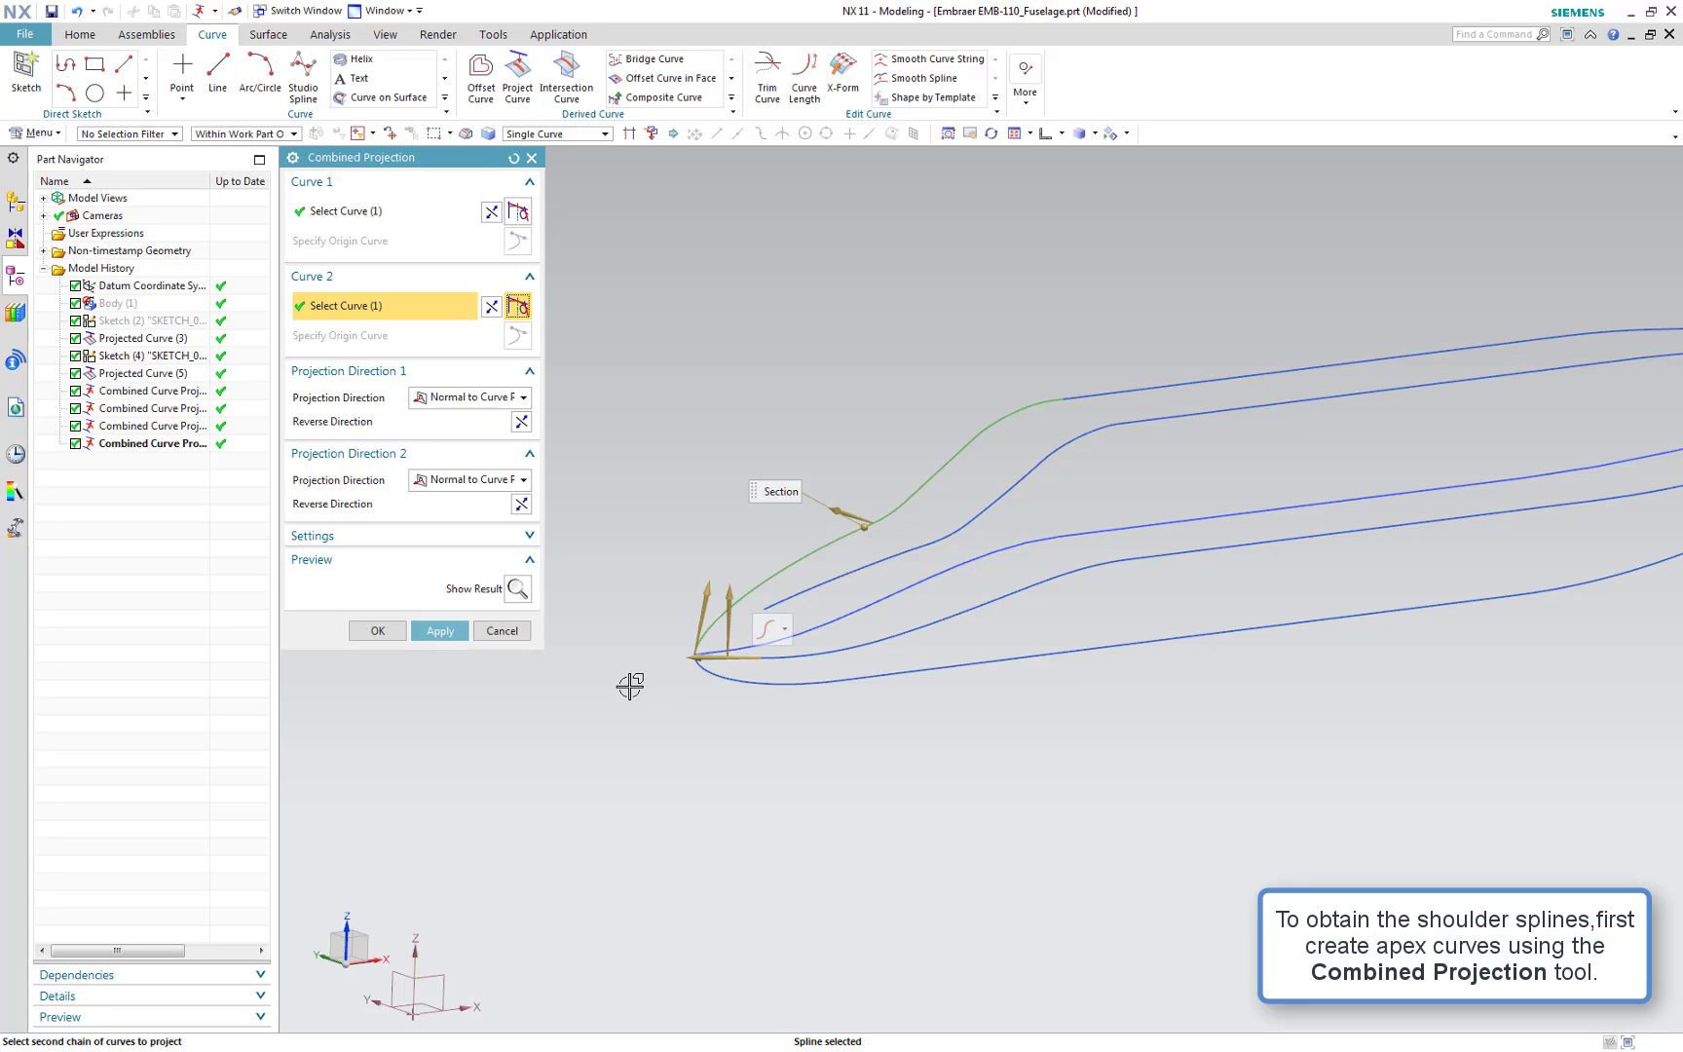
{"action": "left_click", "coordinate": [429, 484]}
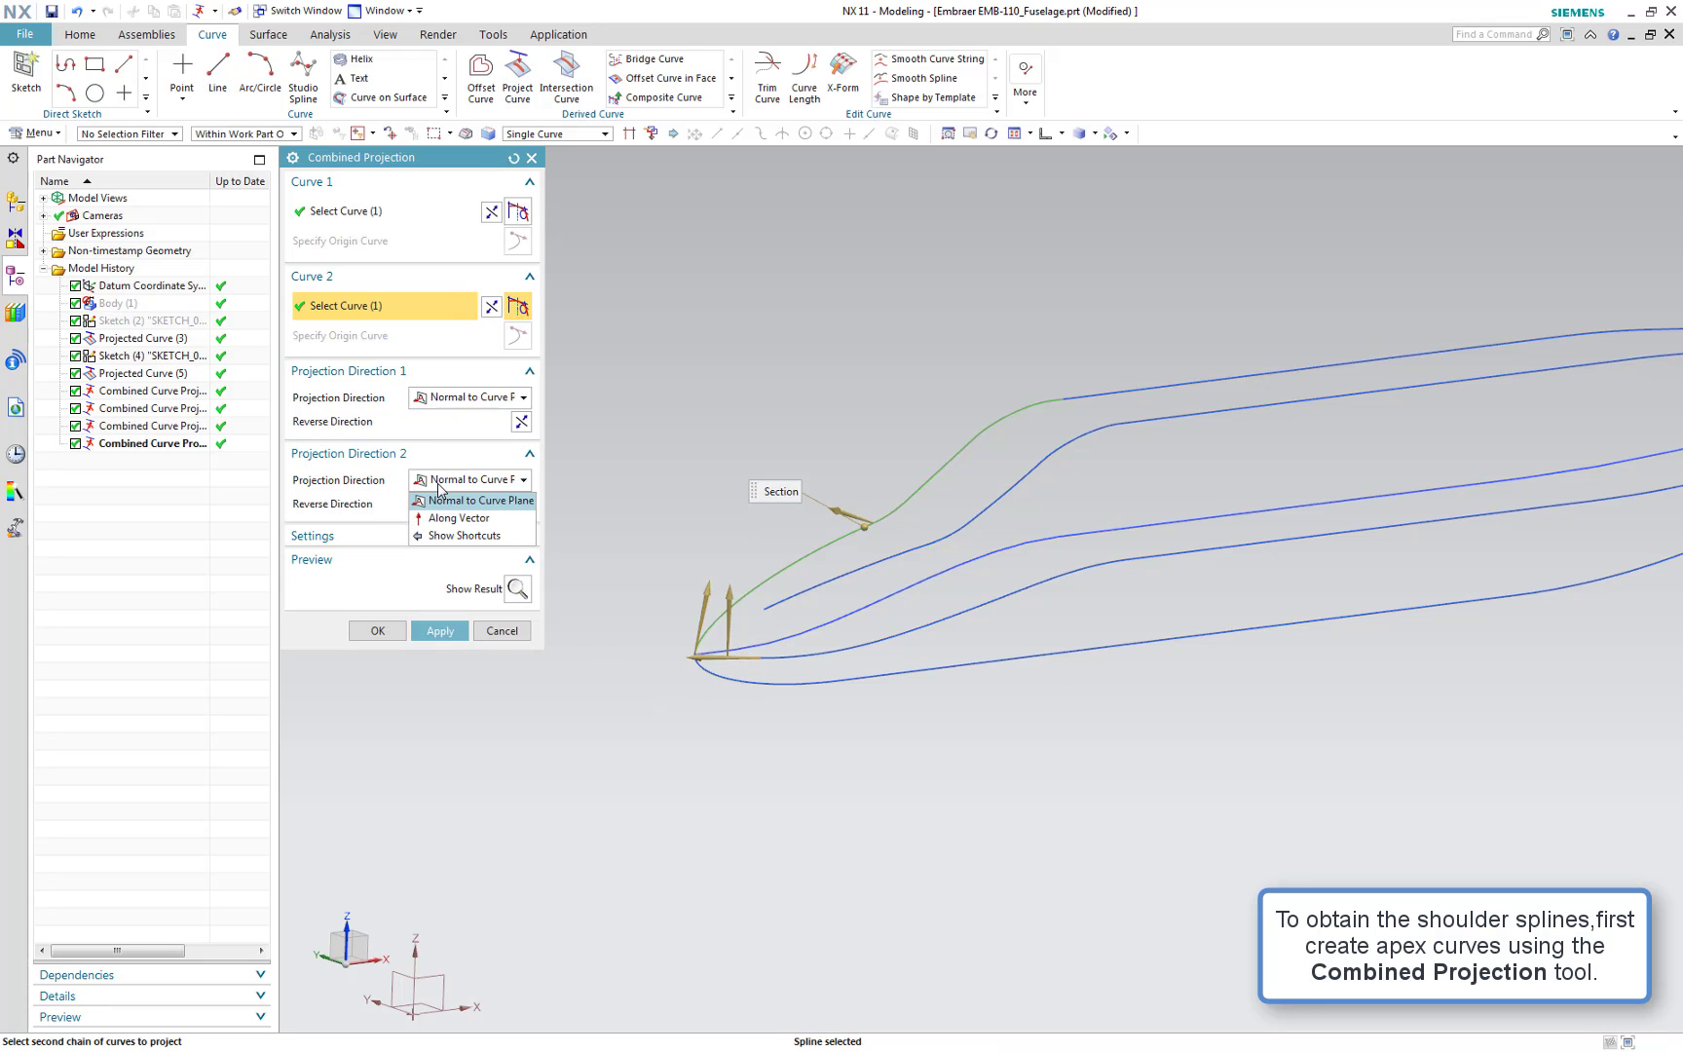
{"action": "left_click", "coordinate": [440, 516]}
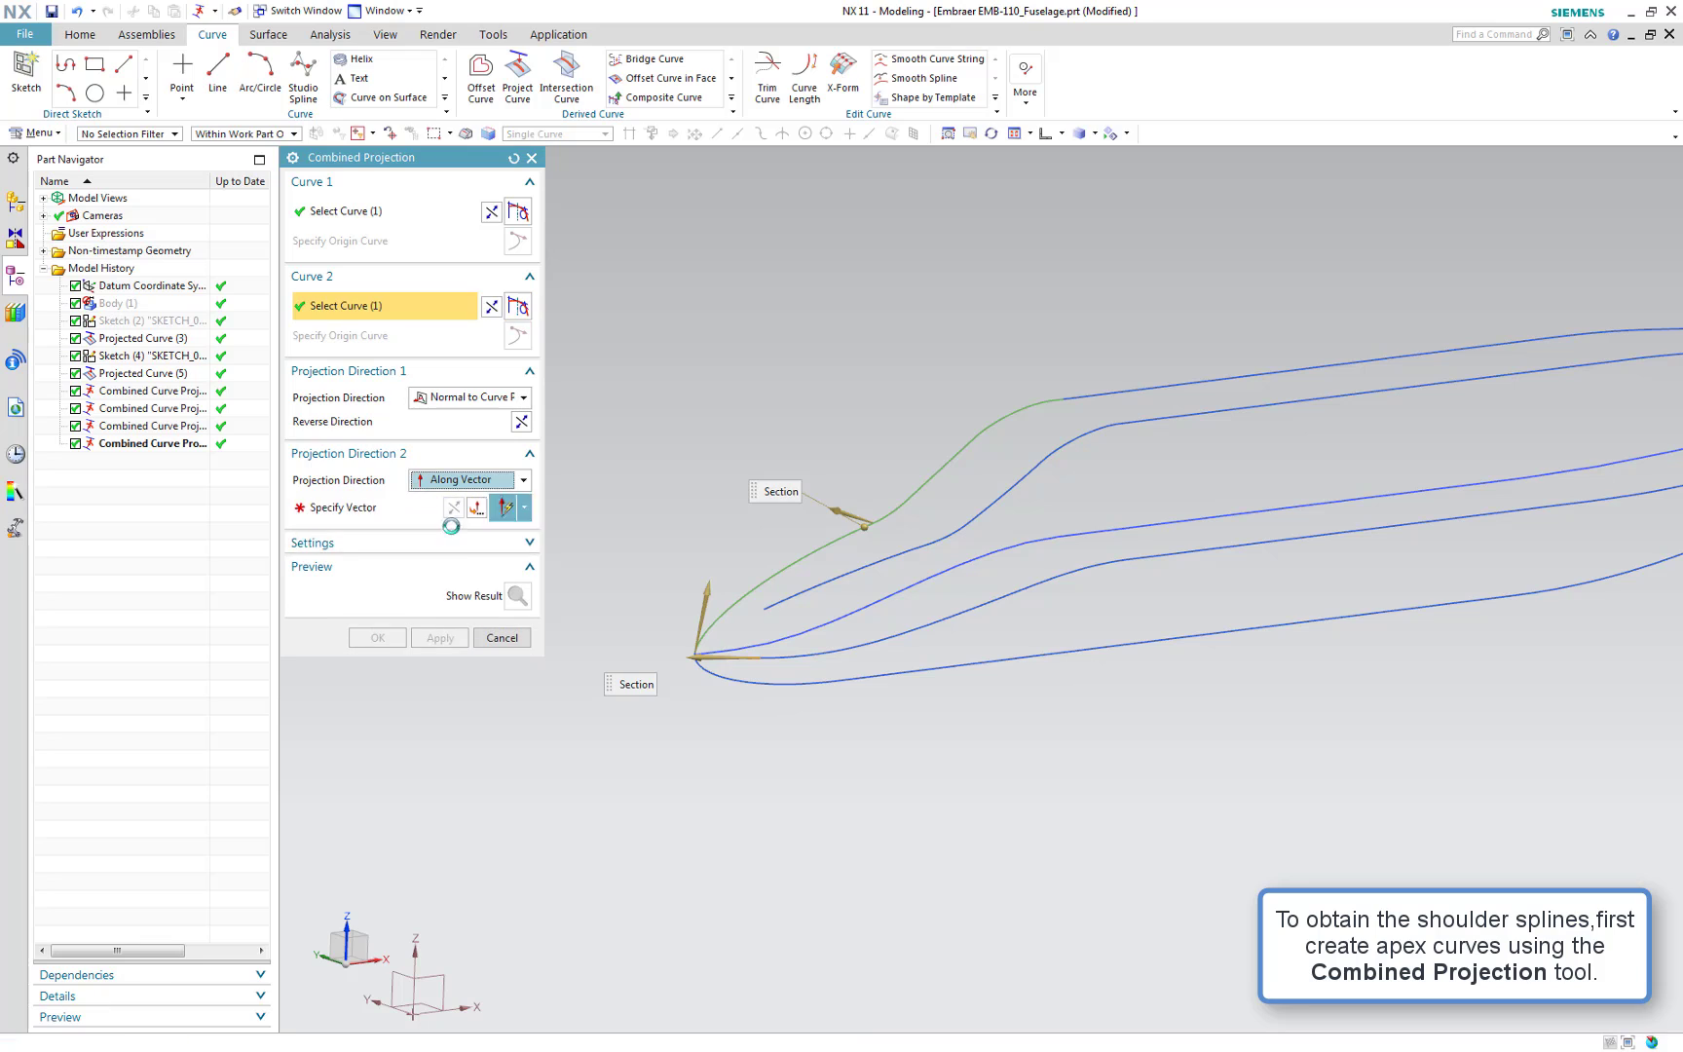
{"action": "left_click", "coordinate": [984, 539]}
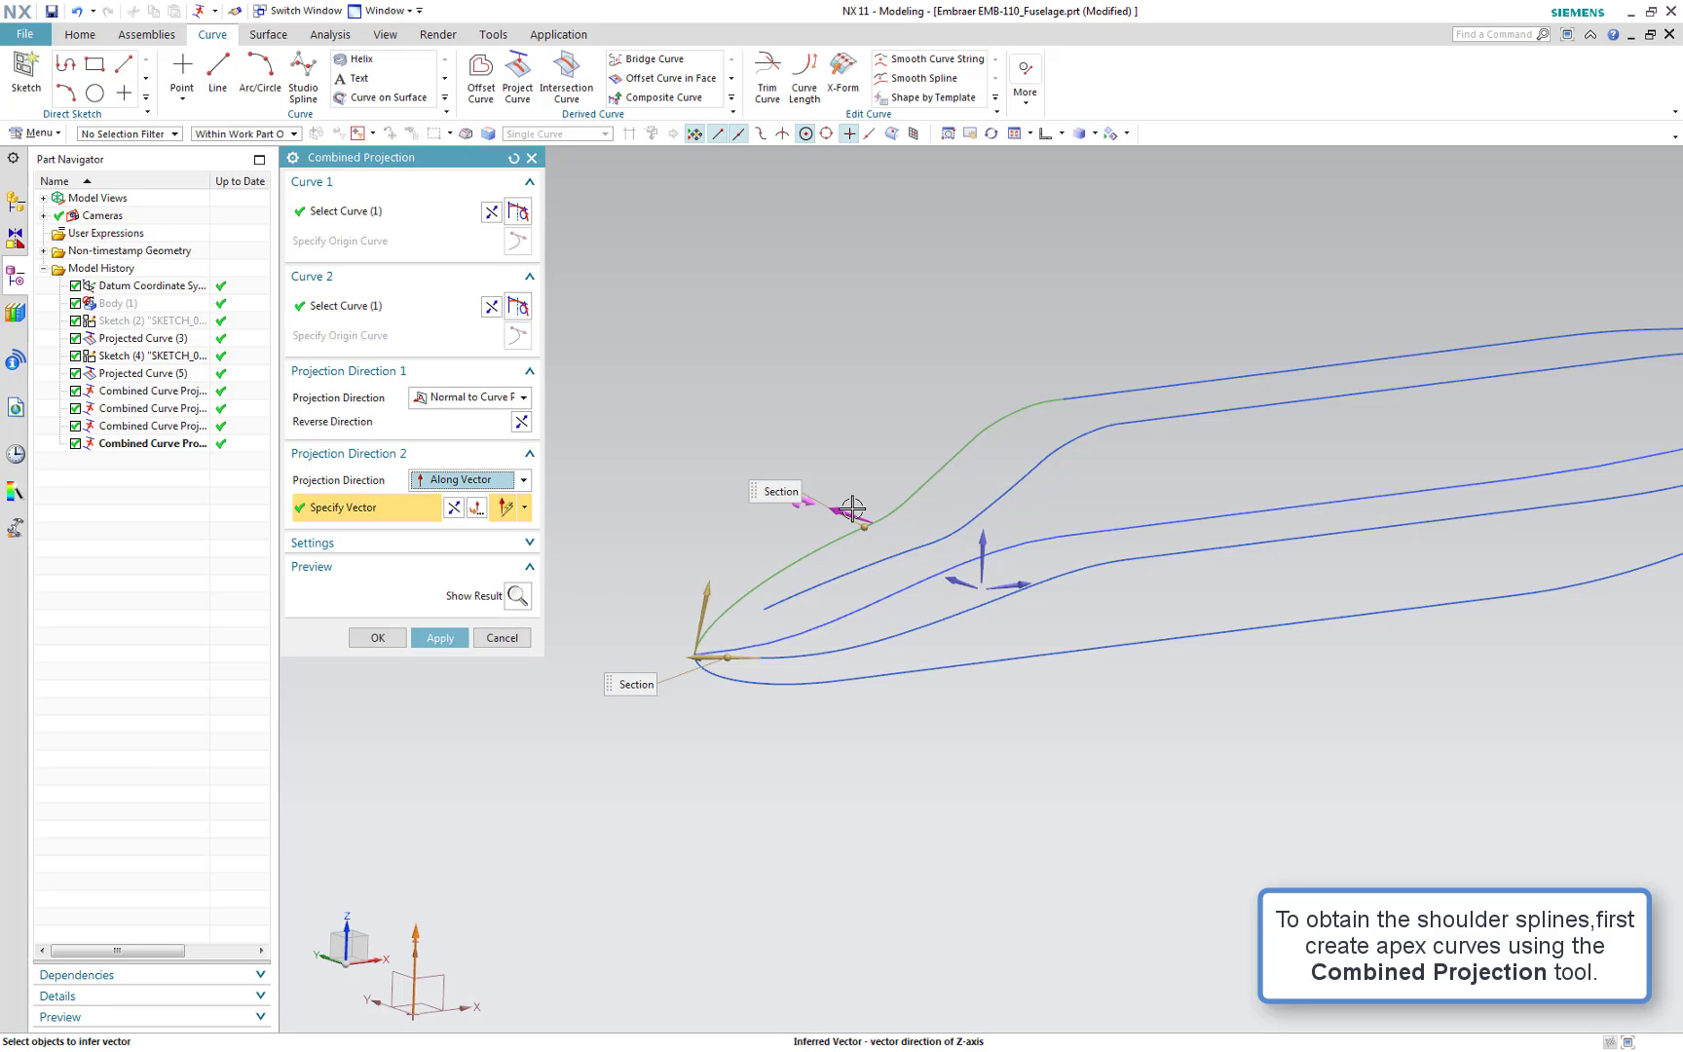
{"action": "left_click", "coordinate": [440, 638]}
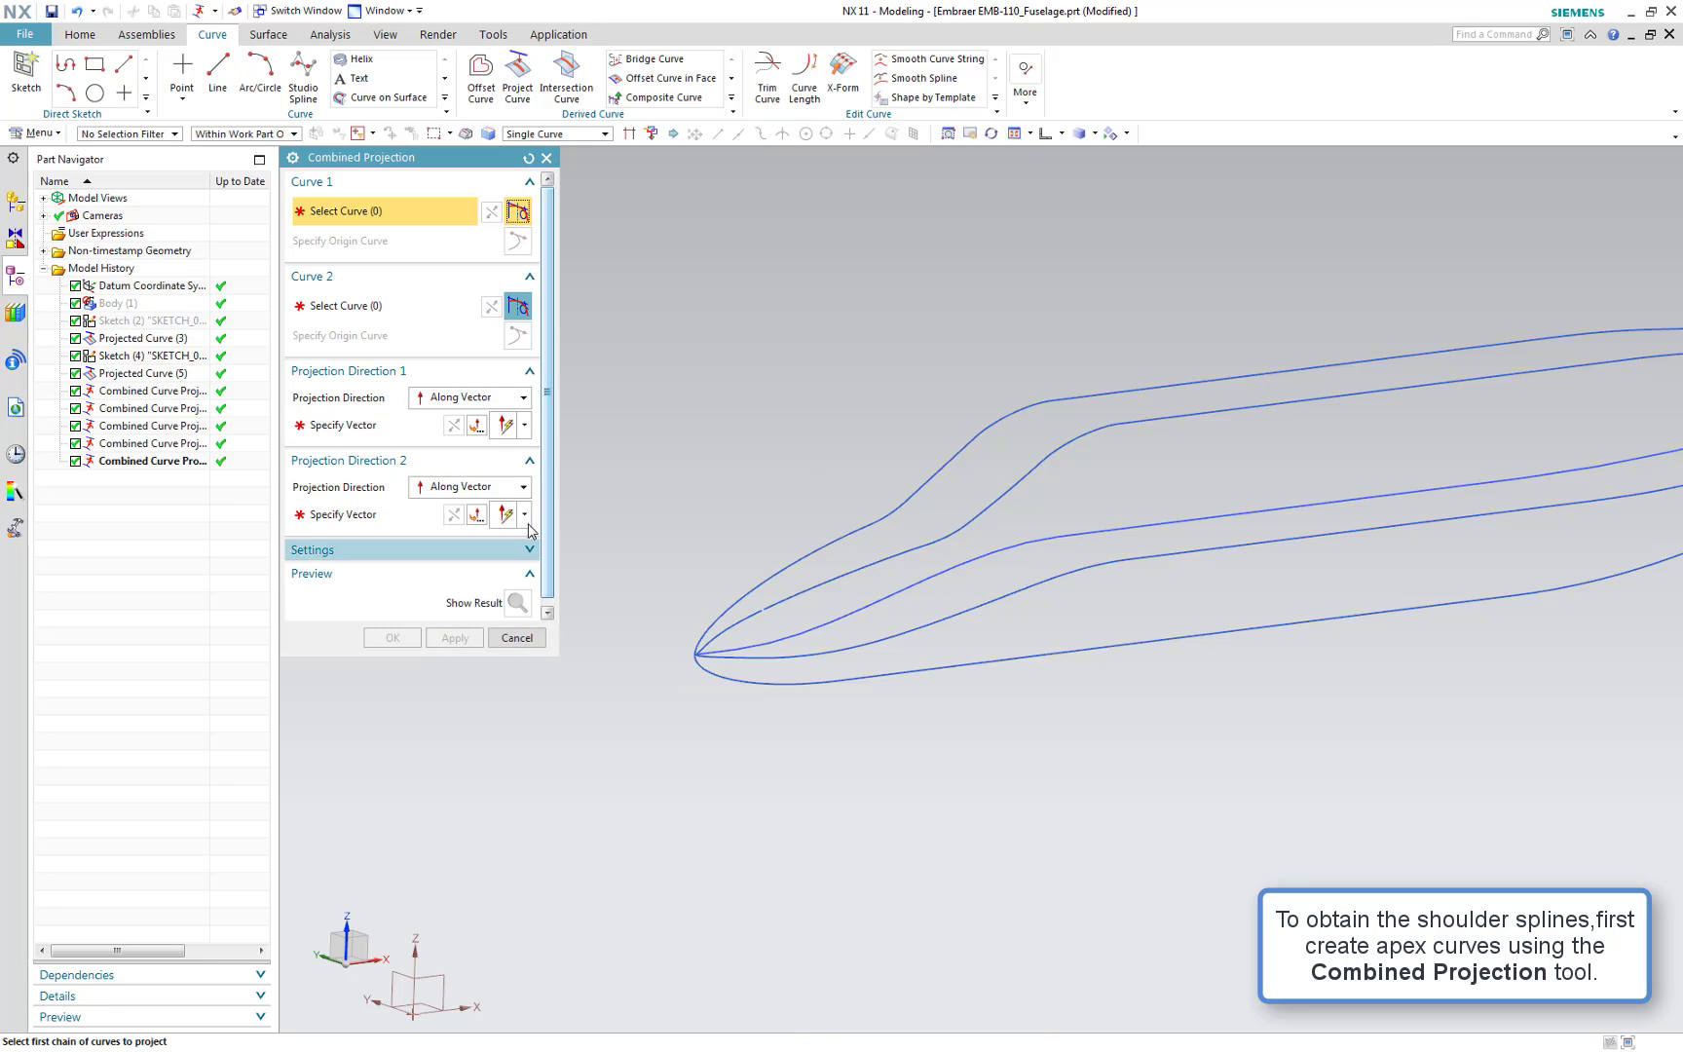
Combine the nose top curve with the nose-tip centre segment, projecting the second along the Z axis, apply, and close the dialog
{"action": "left_click", "coordinate": [785, 568]}
{"action": "left_click", "coordinate": [416, 314]}
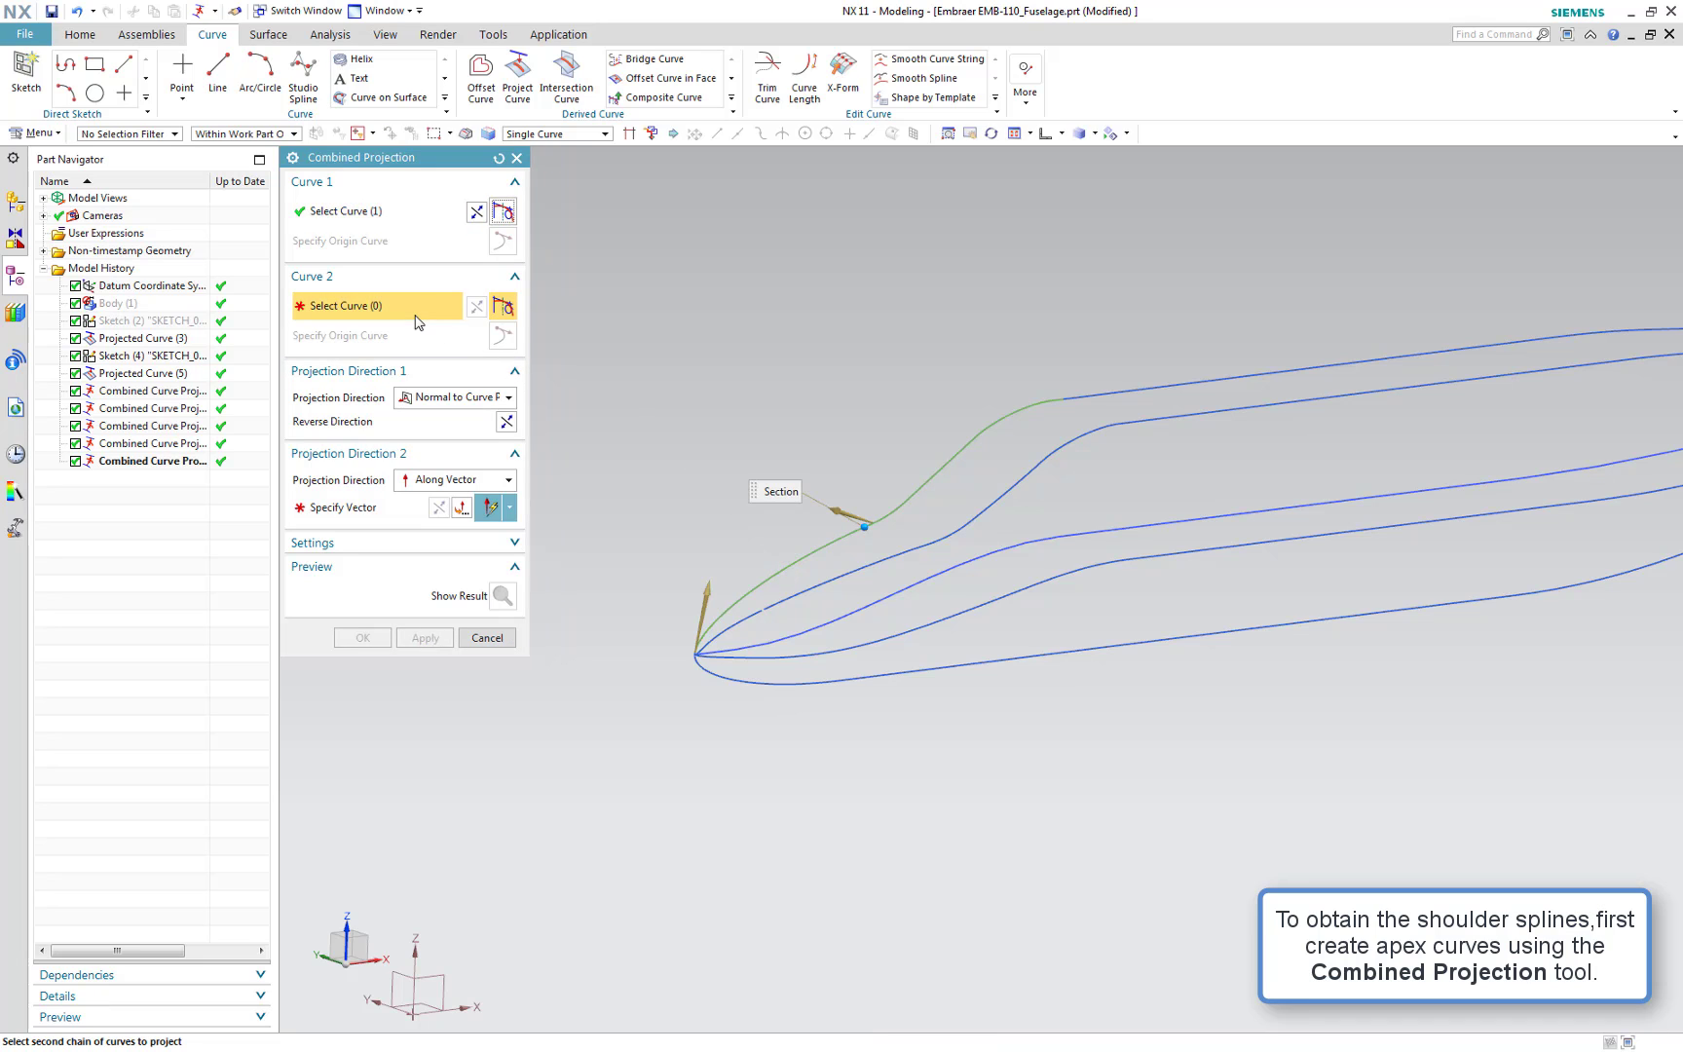
{"action": "scroll", "coordinate": [775, 680], "scroll_direction": "up", "scroll_amount": 2}
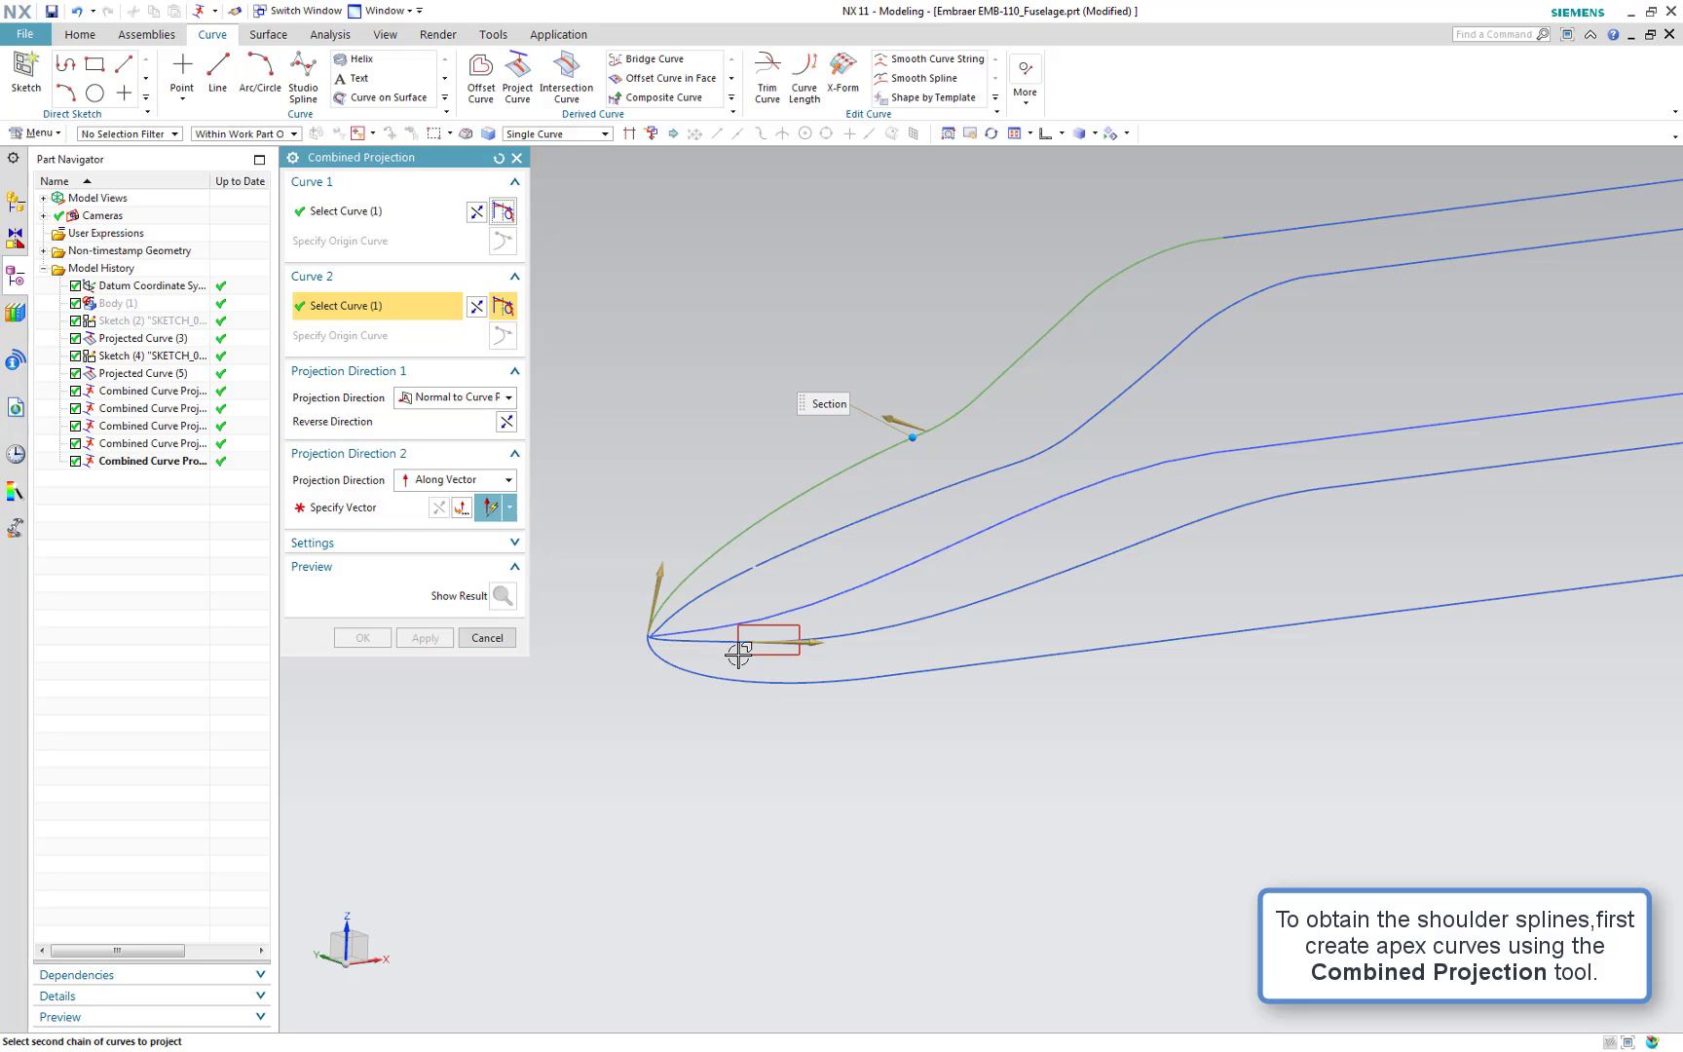
{"action": "left_click", "coordinate": [401, 506]}
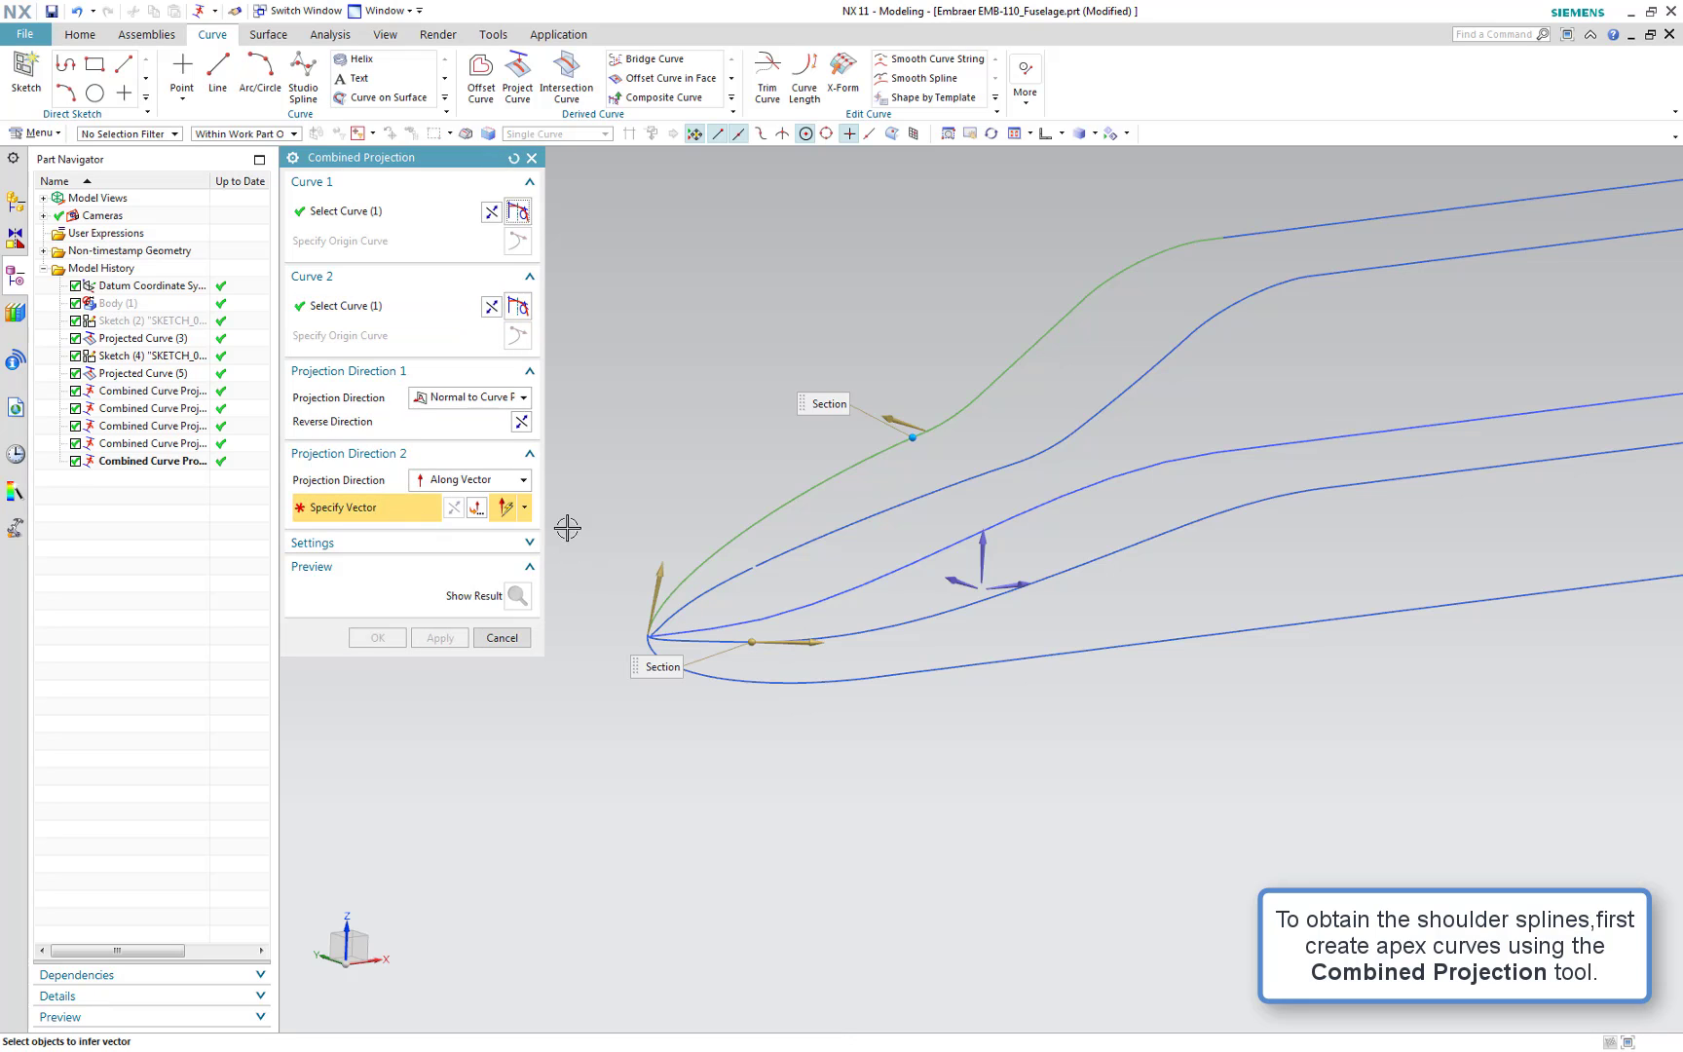
{"action": "left_click", "coordinate": [982, 552]}
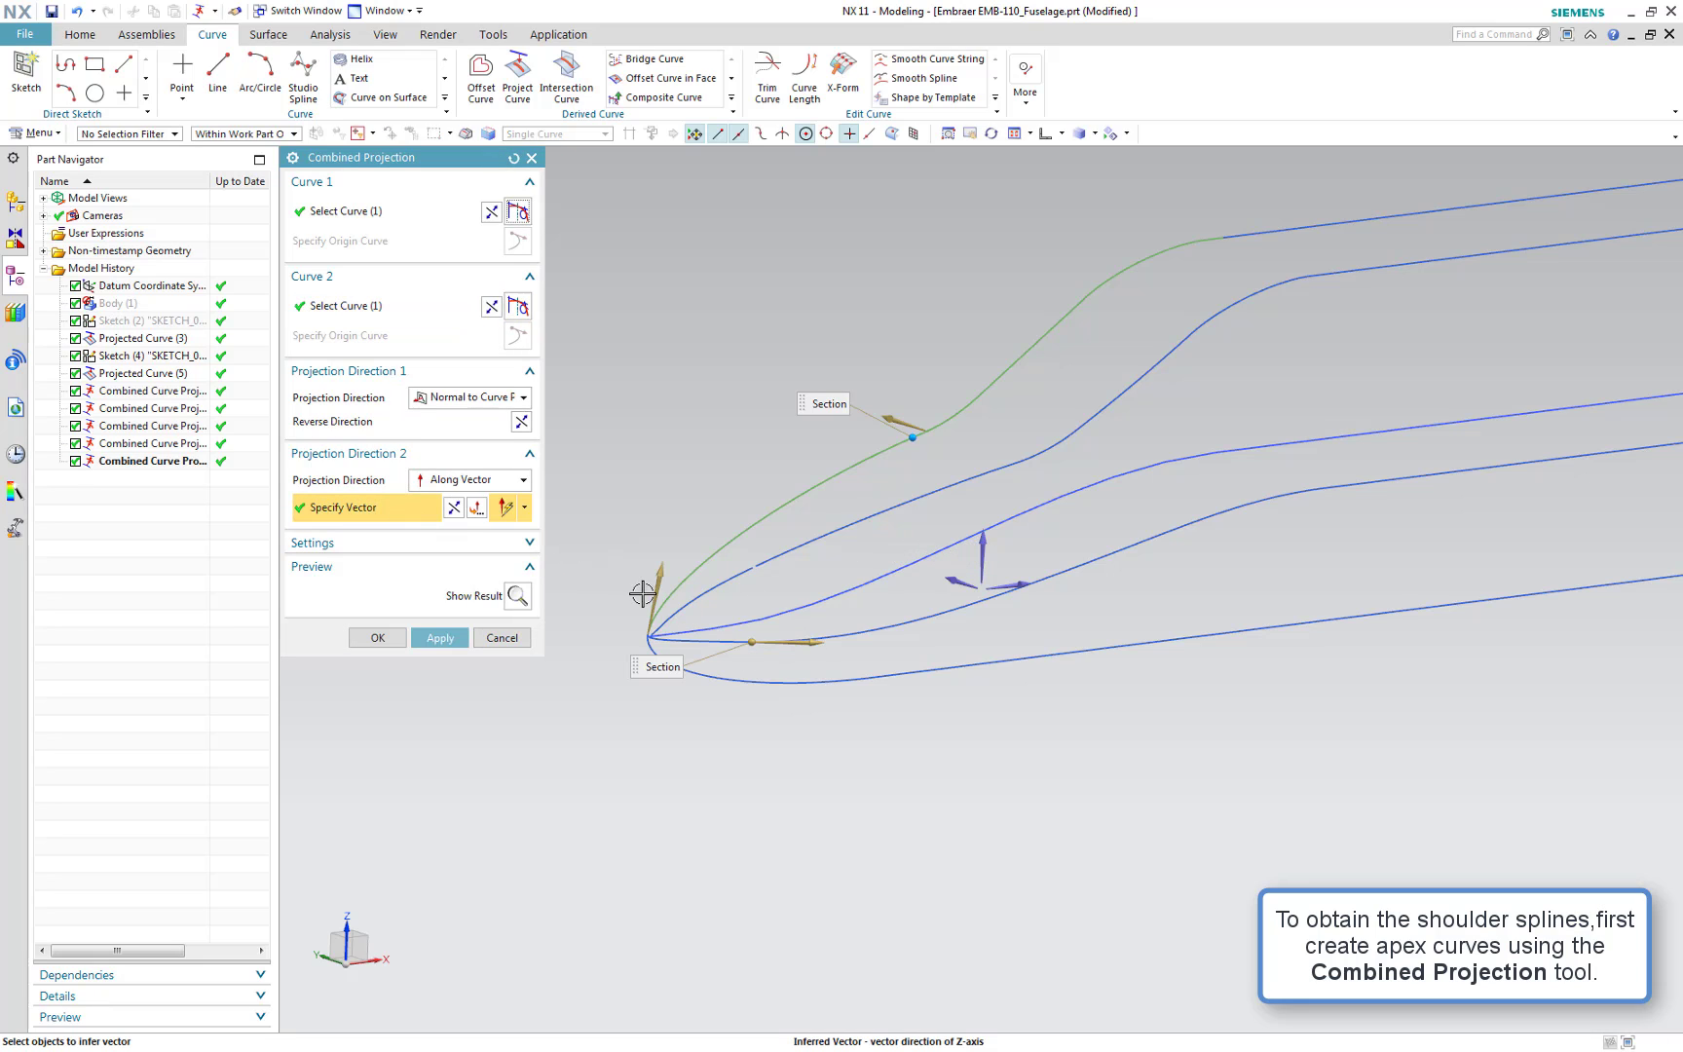
{"action": "left_click", "coordinate": [467, 638]}
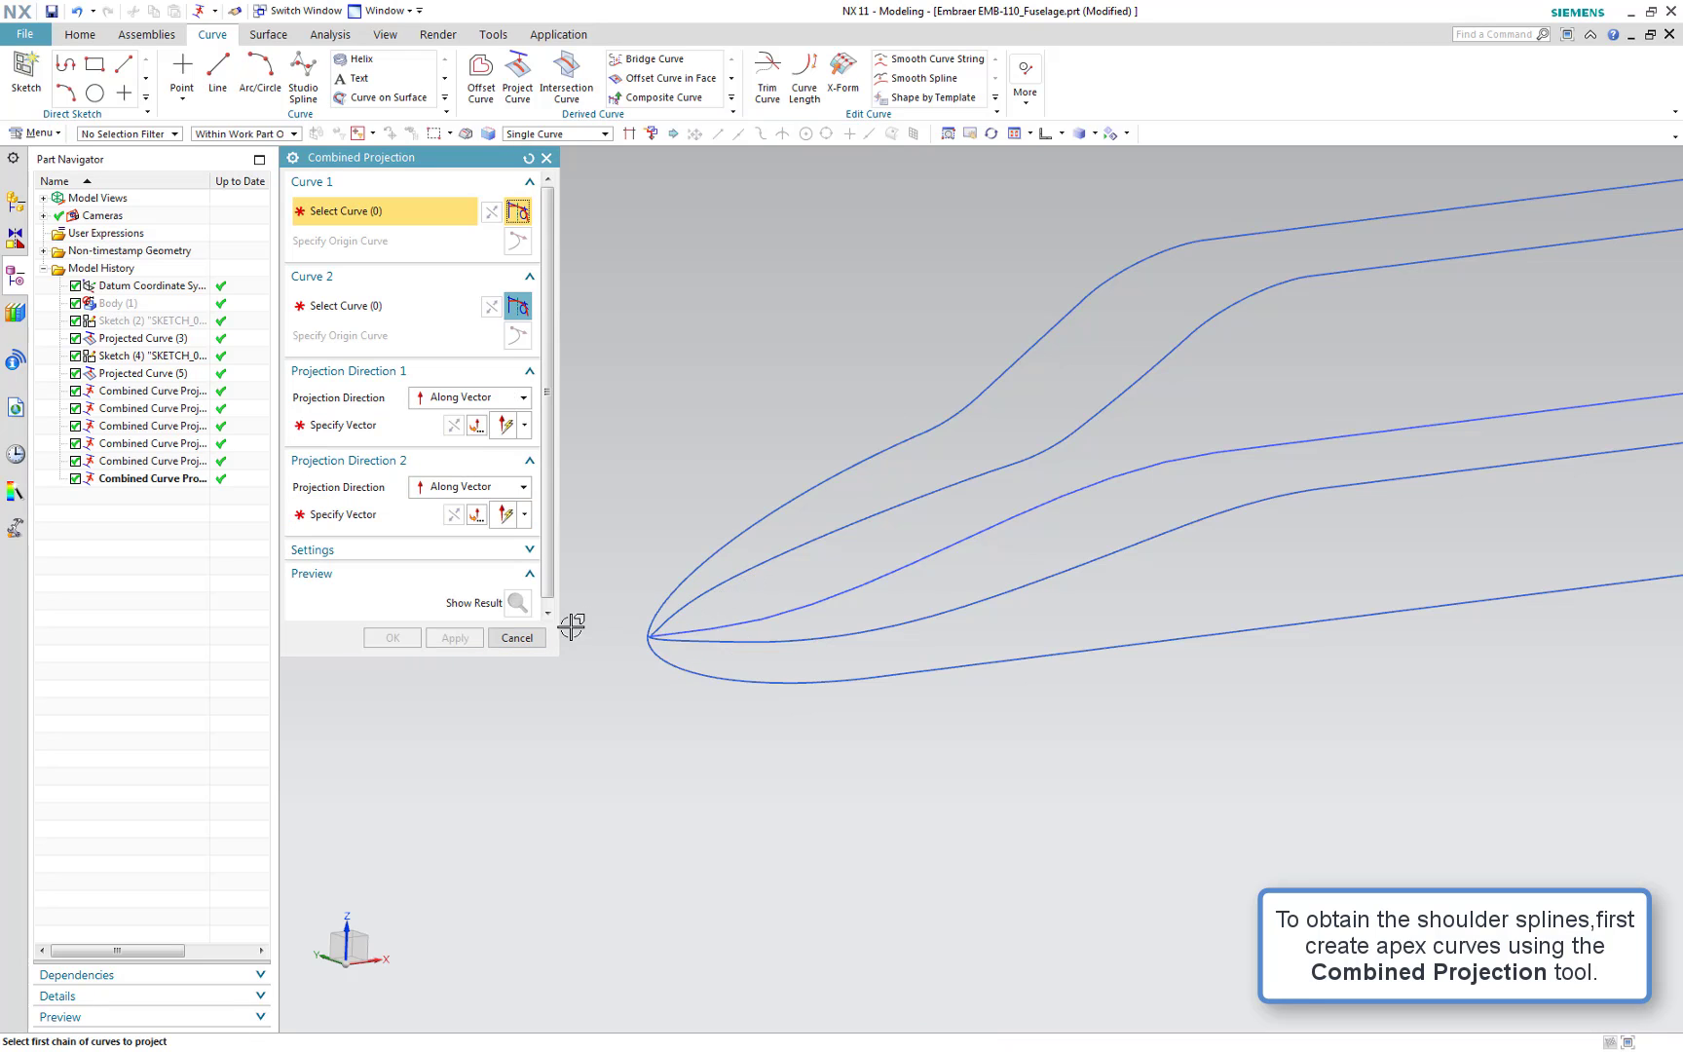
{"action": "left_click", "coordinate": [517, 638]}
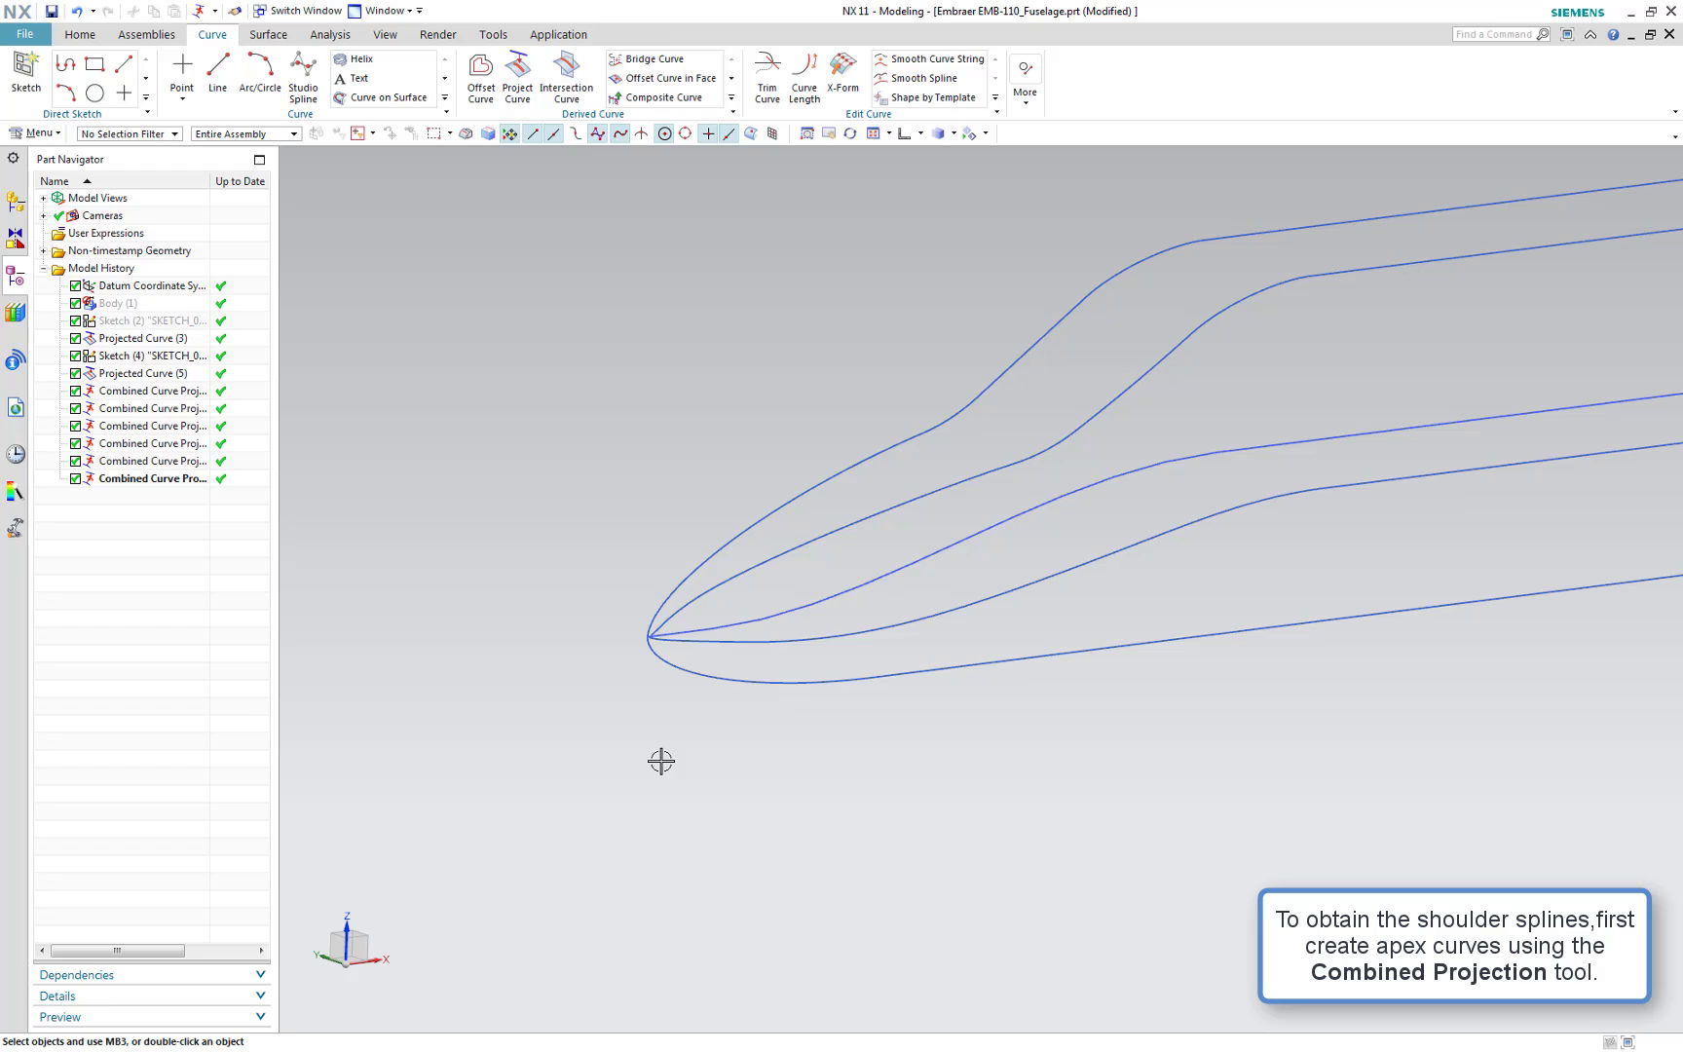
Start Through Curves and loft a surface between the mid-fuselage centre line and the mid apex curve, reversing the second section's direction, and apply
{"action": "key", "text": "Home"}
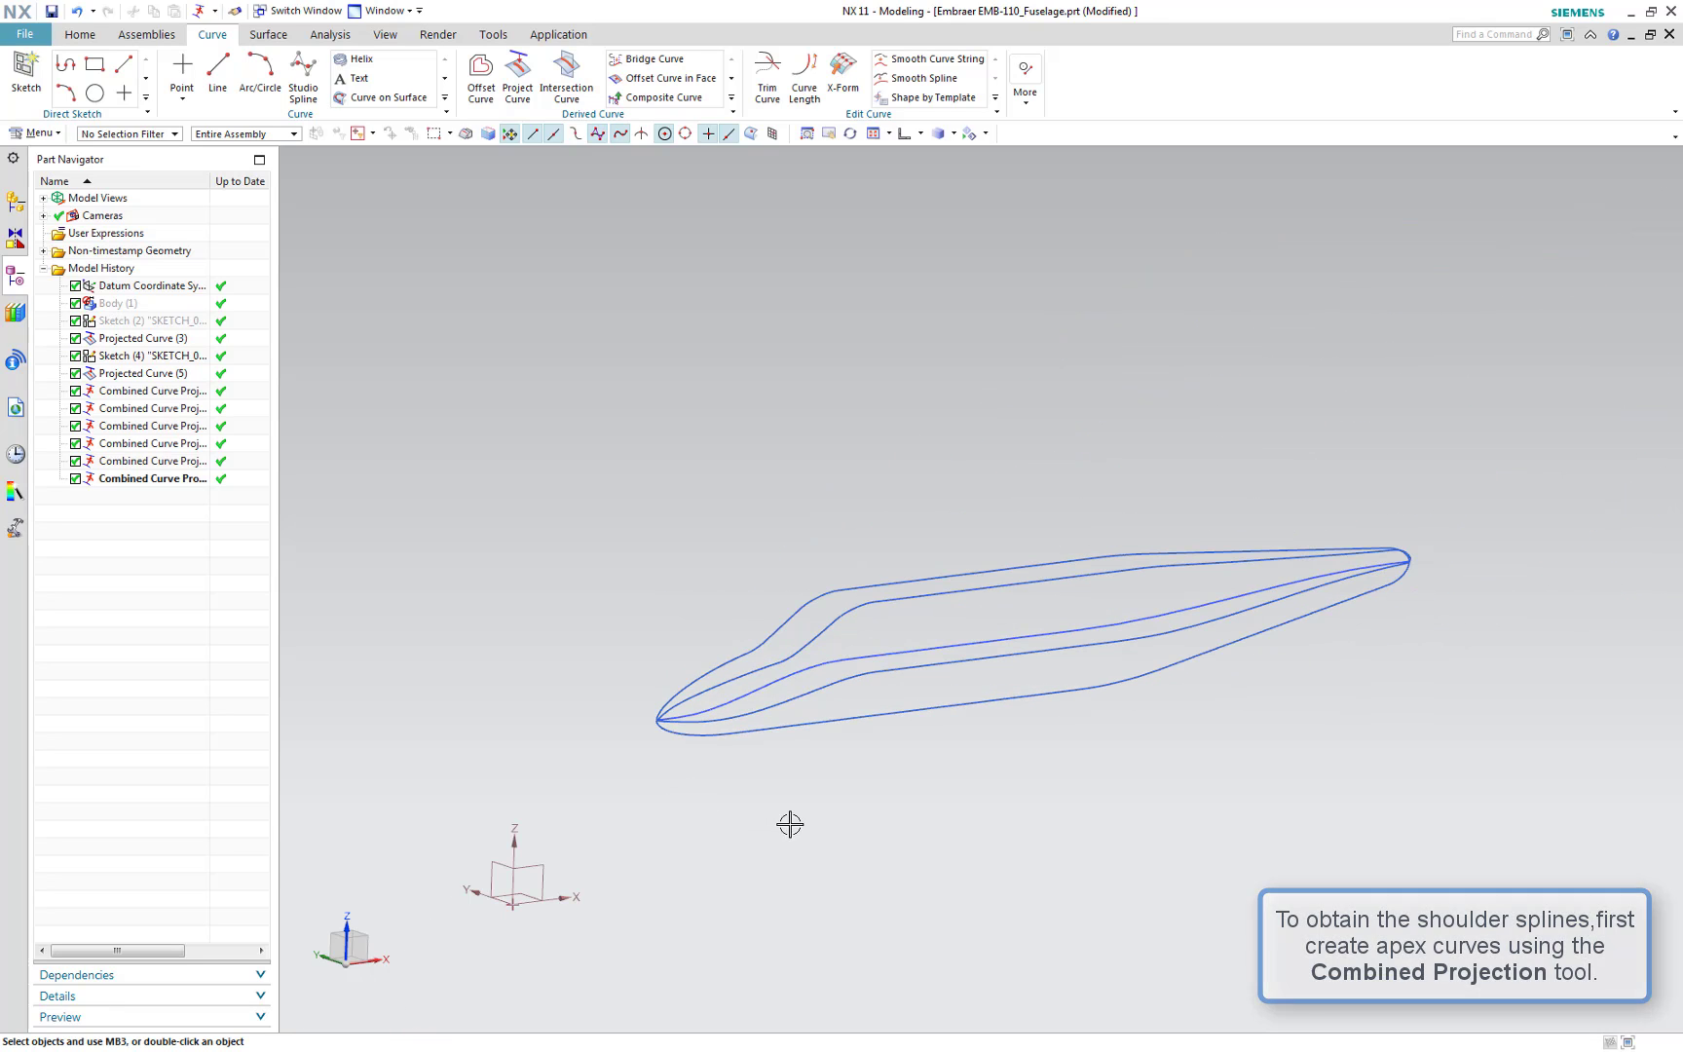
{"action": "middle_click_drag", "start_coordinate": [943, 815], "coordinate": [988, 800]}
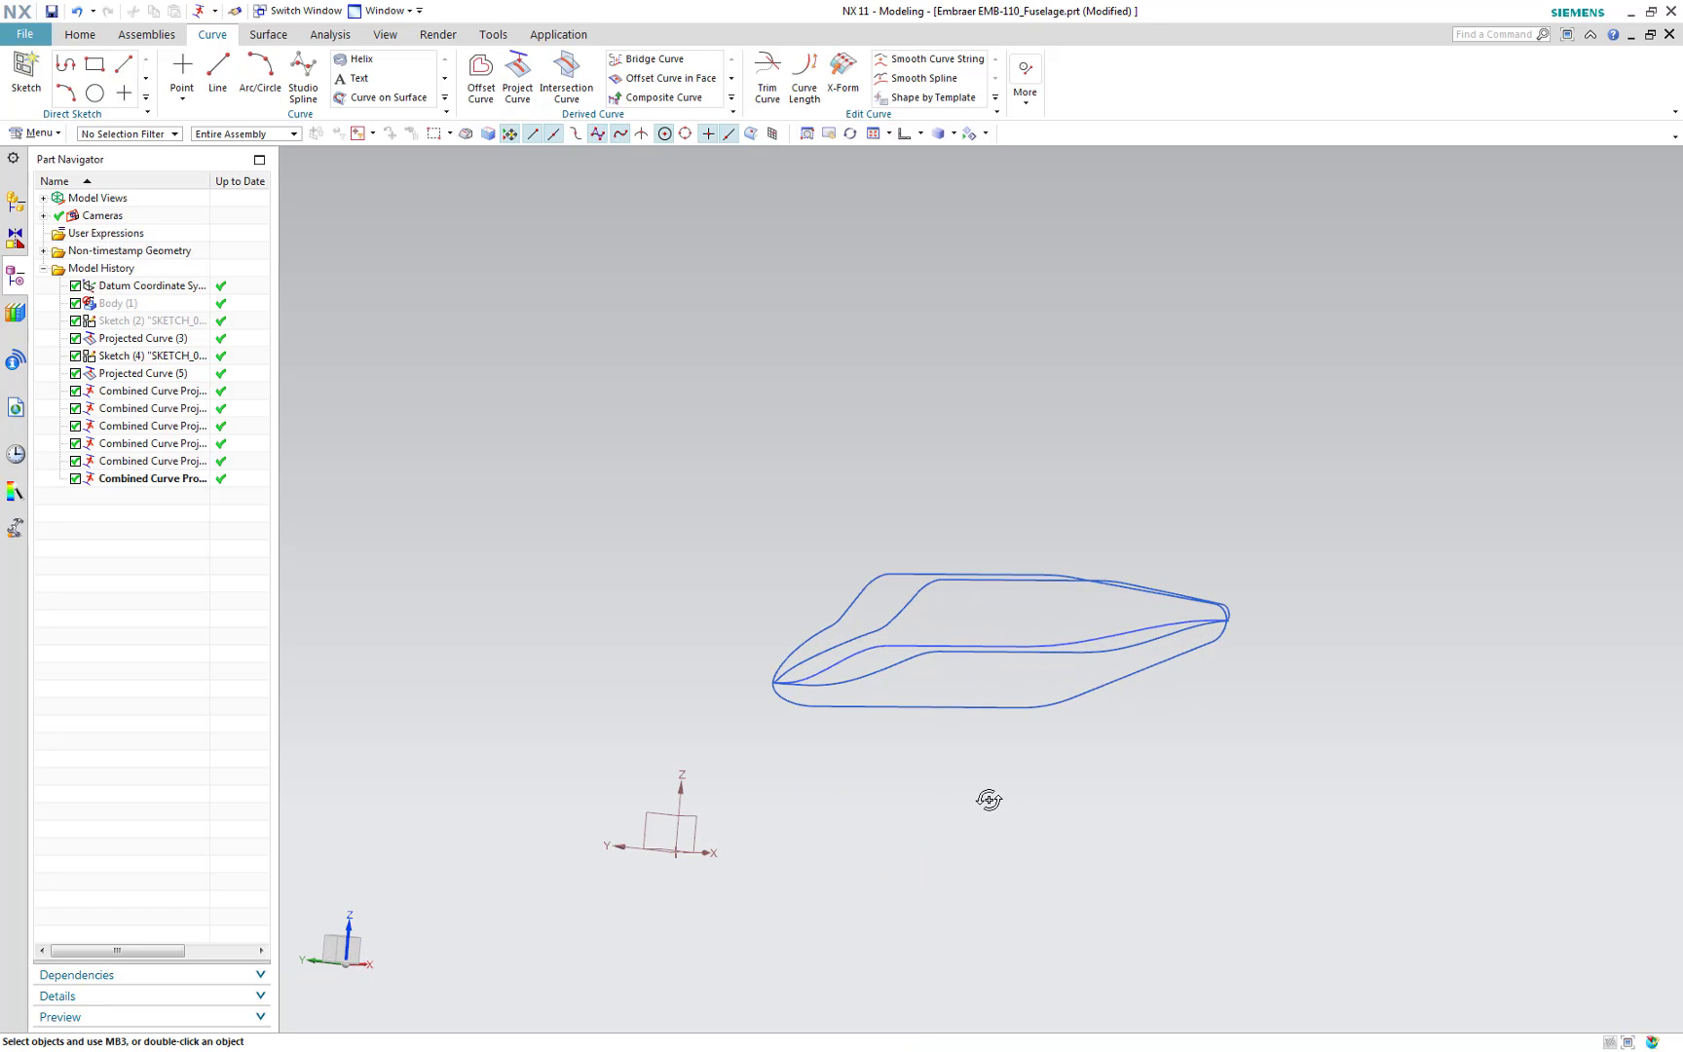
{"action": "right_click", "coordinate": [977, 809]}
{"action": "key", "text": "ctrl+alt+f"}
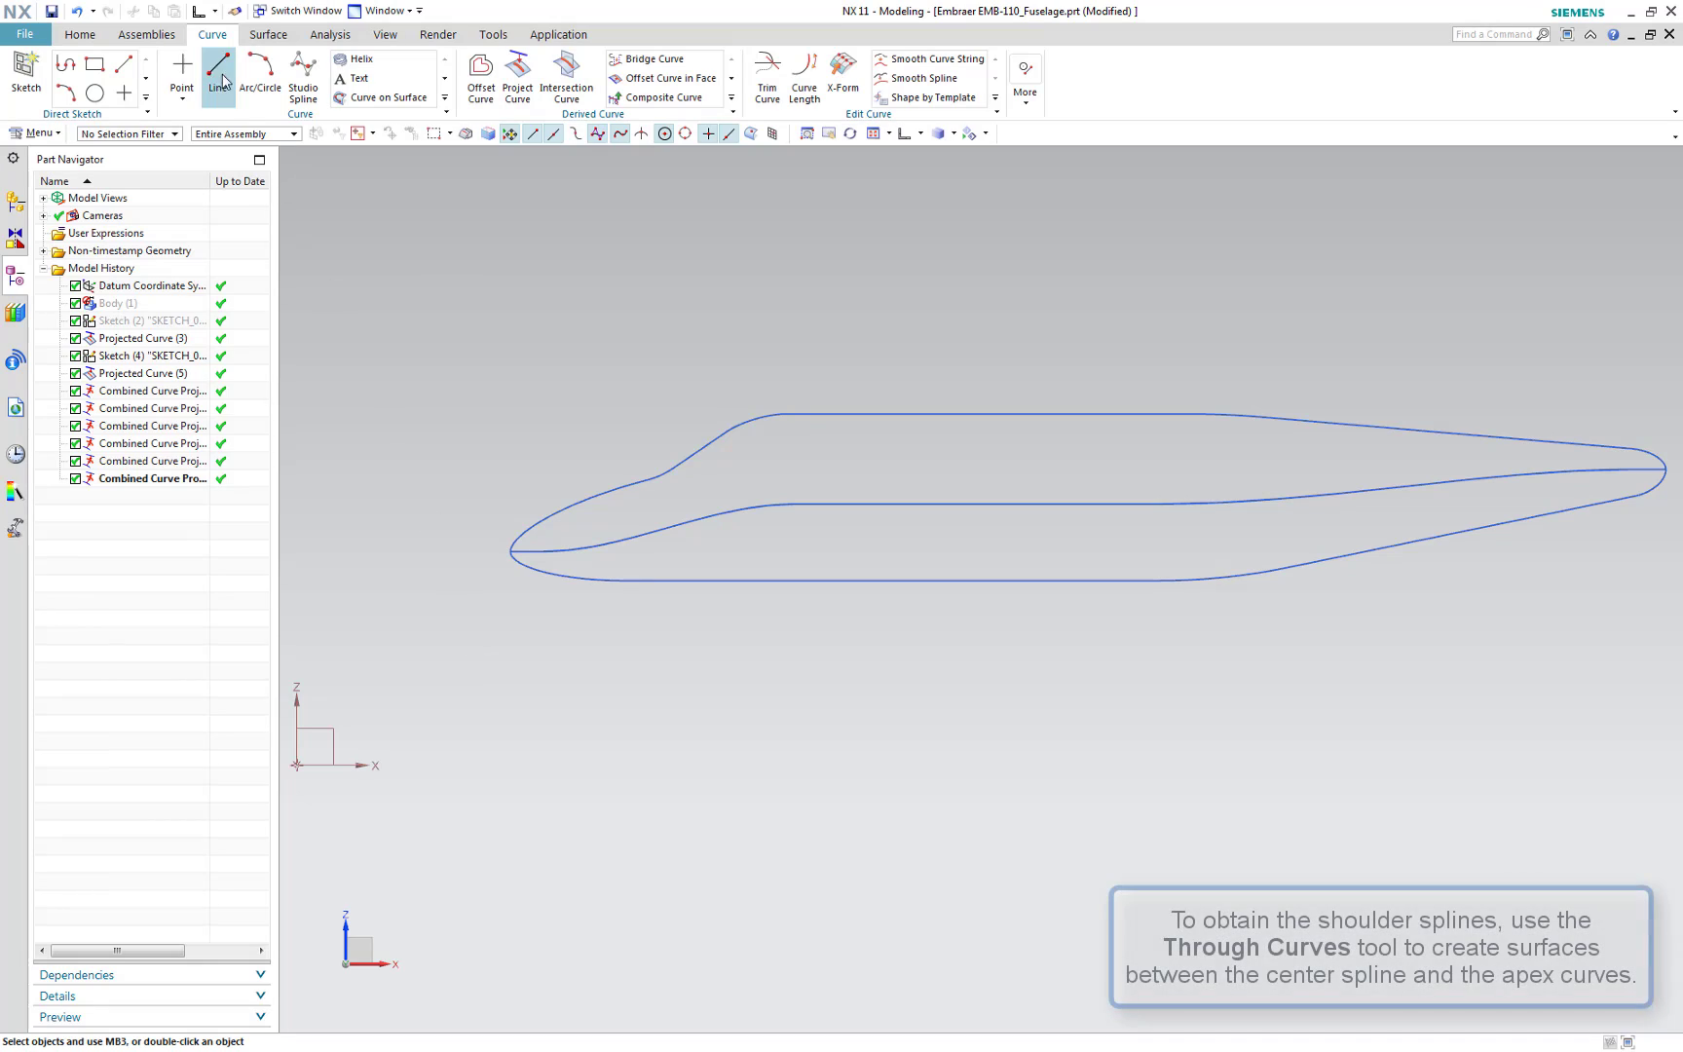
{"action": "left_click", "coordinate": [80, 34]}
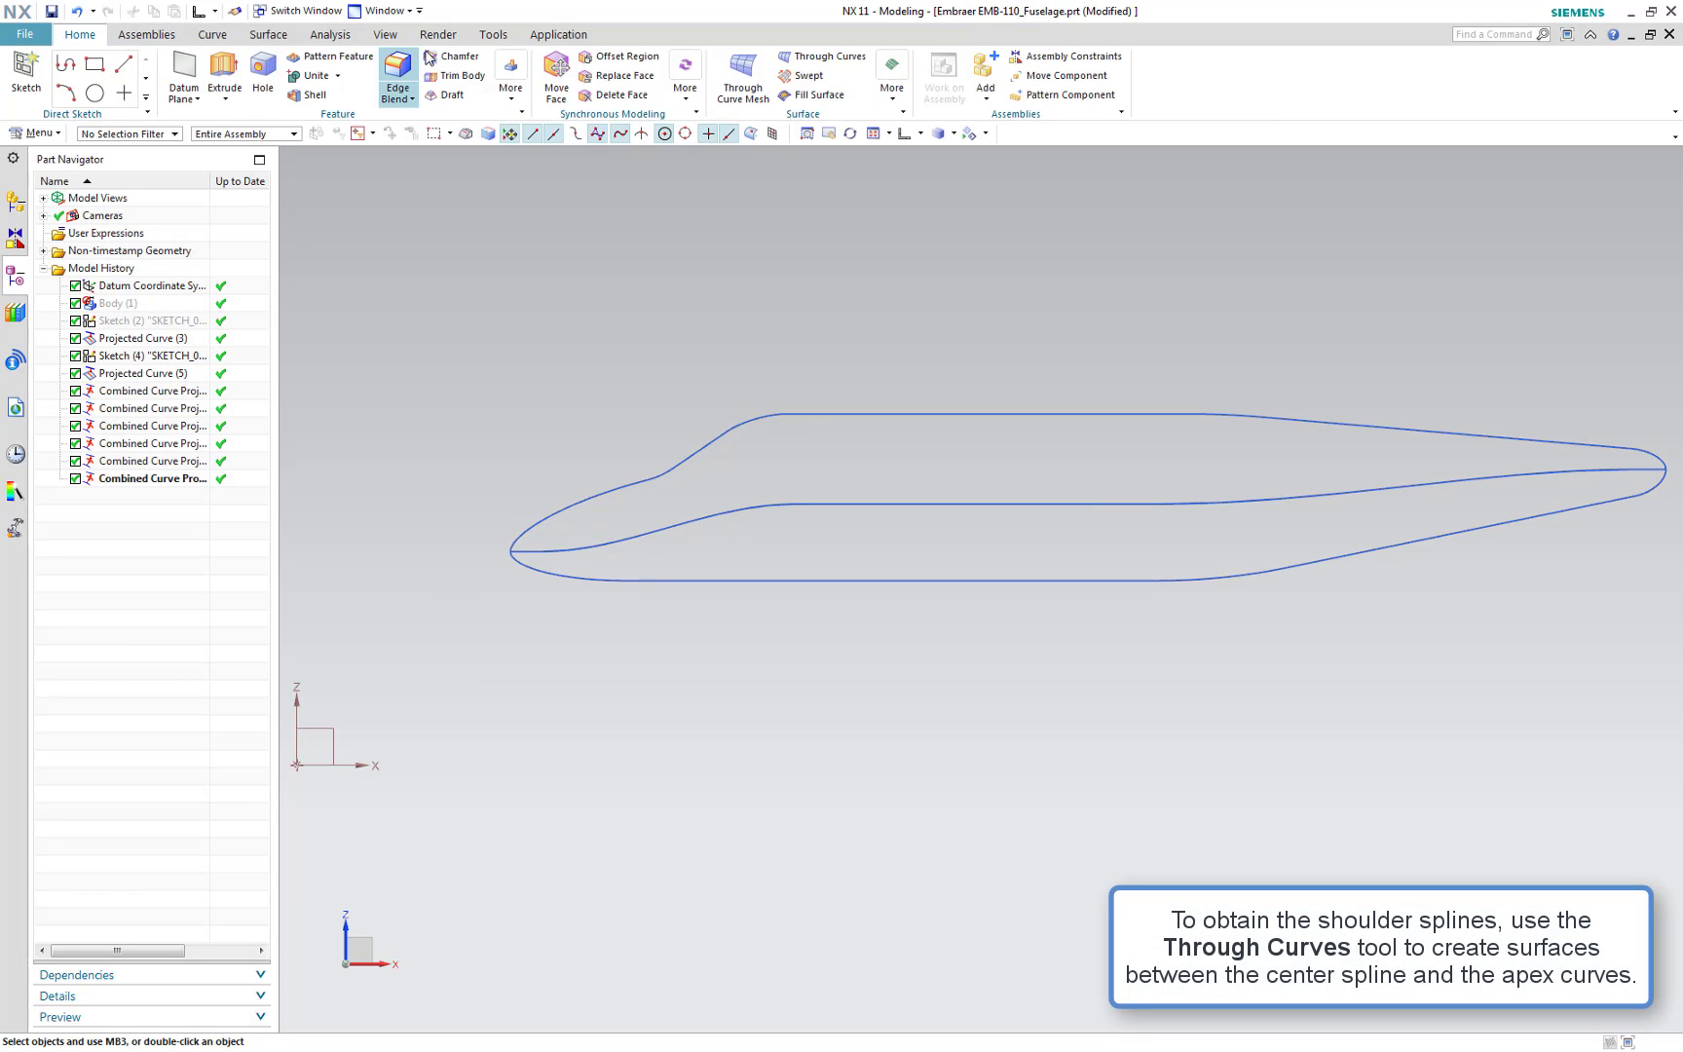
{"action": "left_click", "coordinate": [808, 58]}
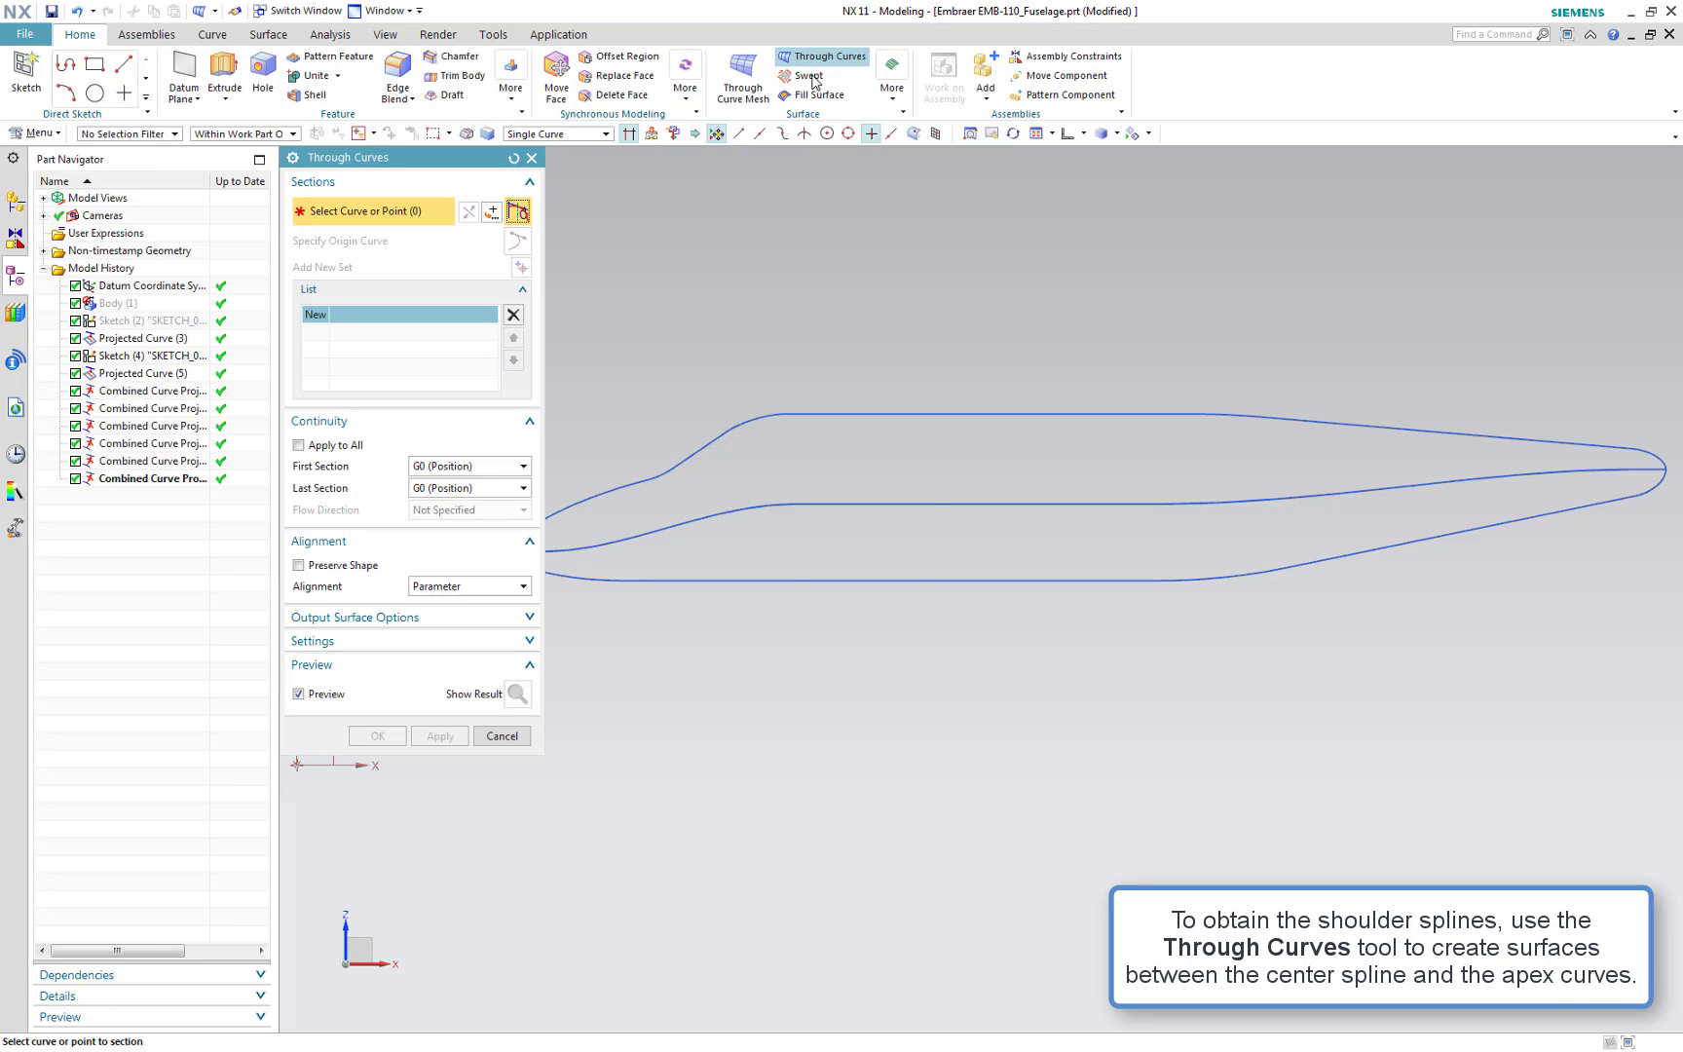
{"action": "scroll", "coordinate": [894, 682], "scroll_direction": "down", "scroll_amount": 1}
{"action": "middle_click_drag", "start_coordinate": [897, 707], "coordinate": [987, 733]}
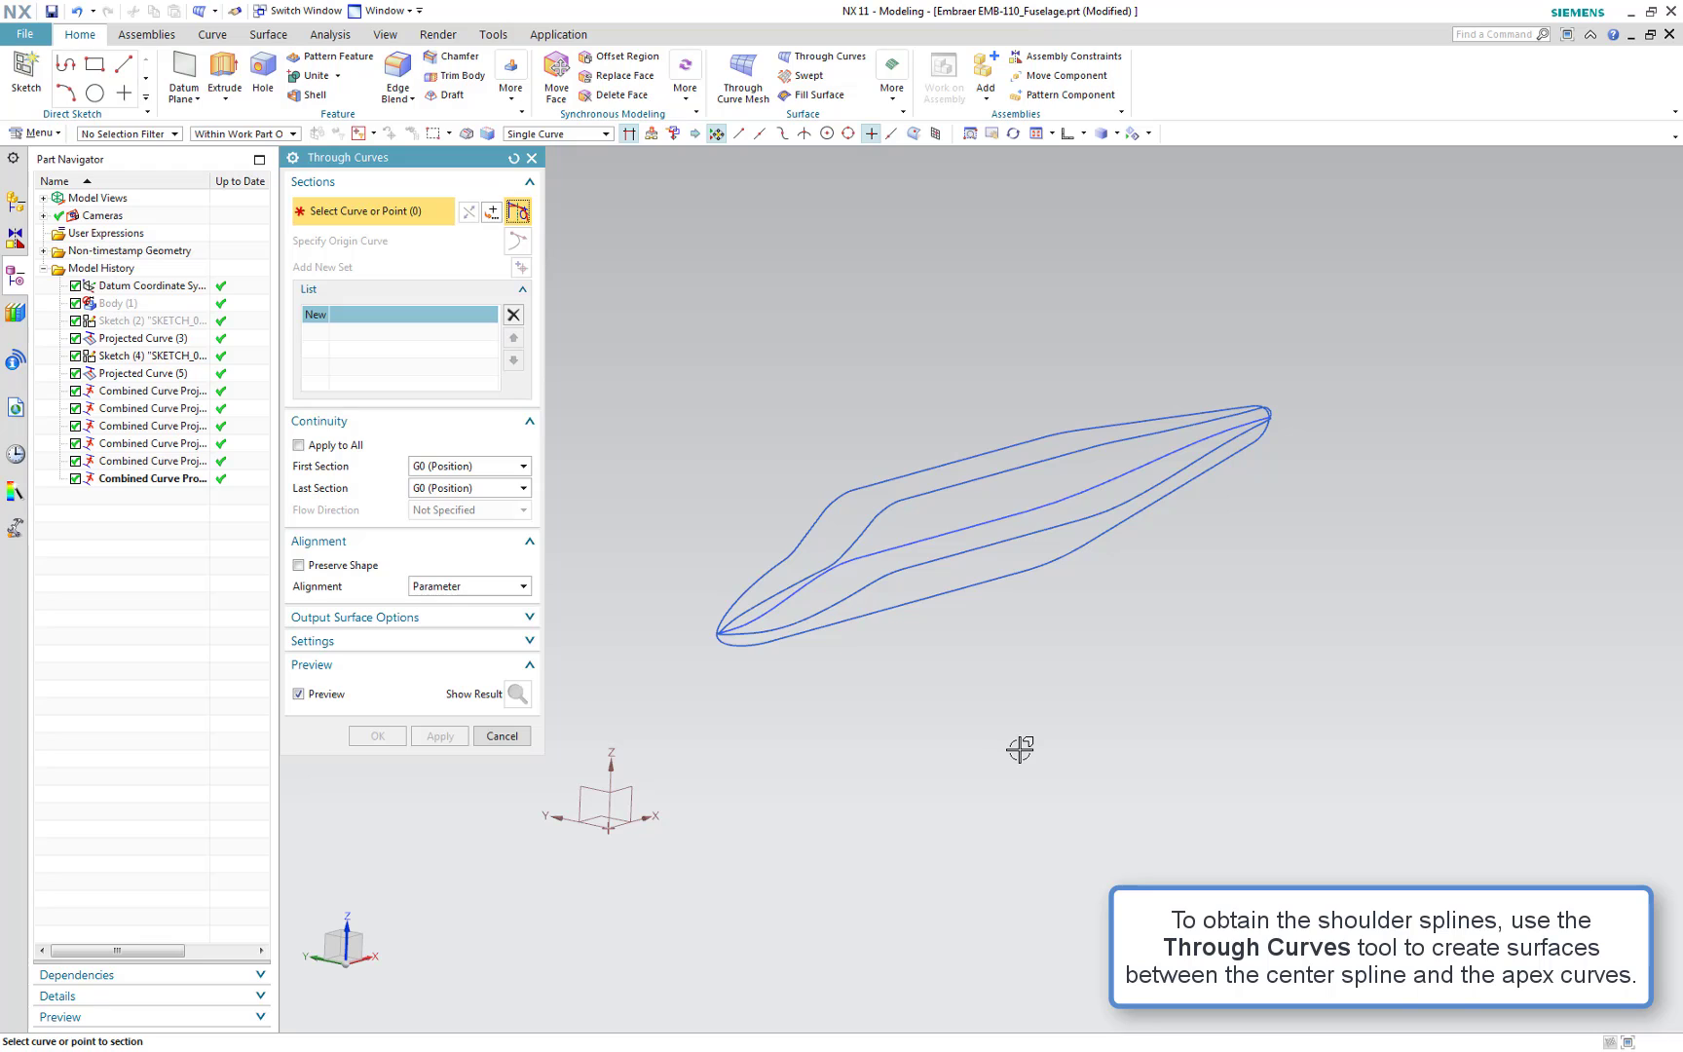
{"action": "left_click", "coordinate": [966, 534]}
{"action": "middle_click", "coordinate": [923, 445]}
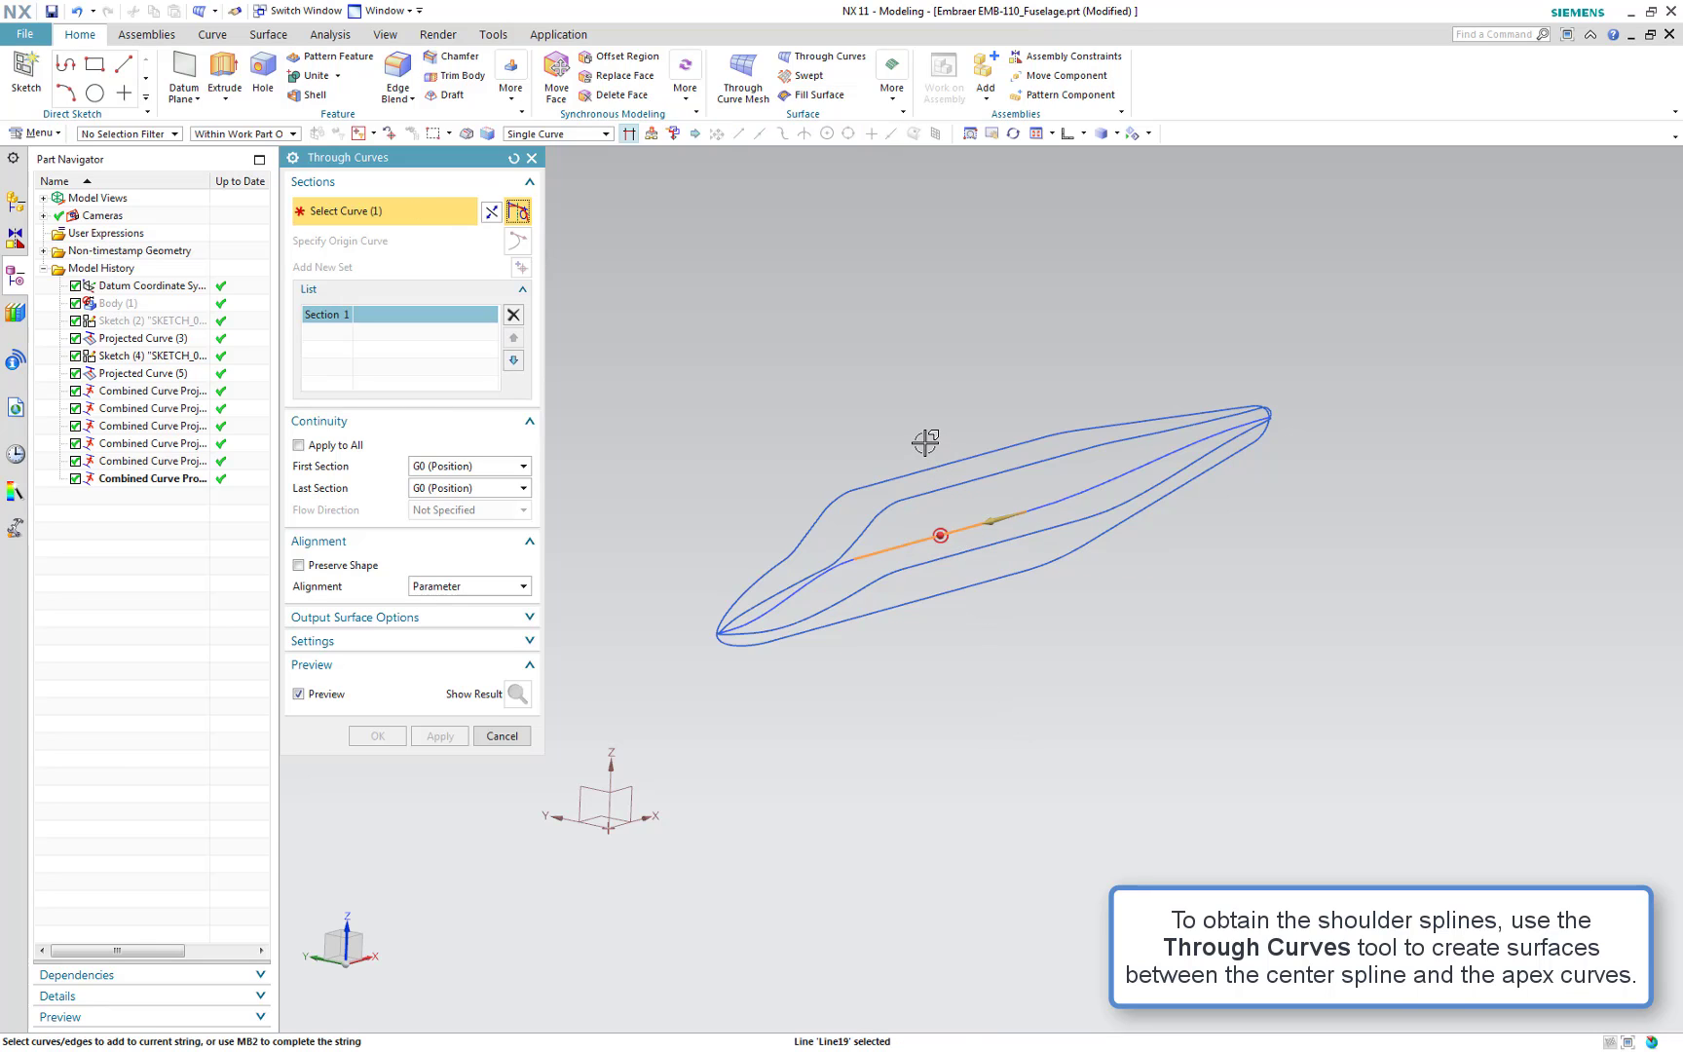
{"action": "left_click", "coordinate": [966, 481]}
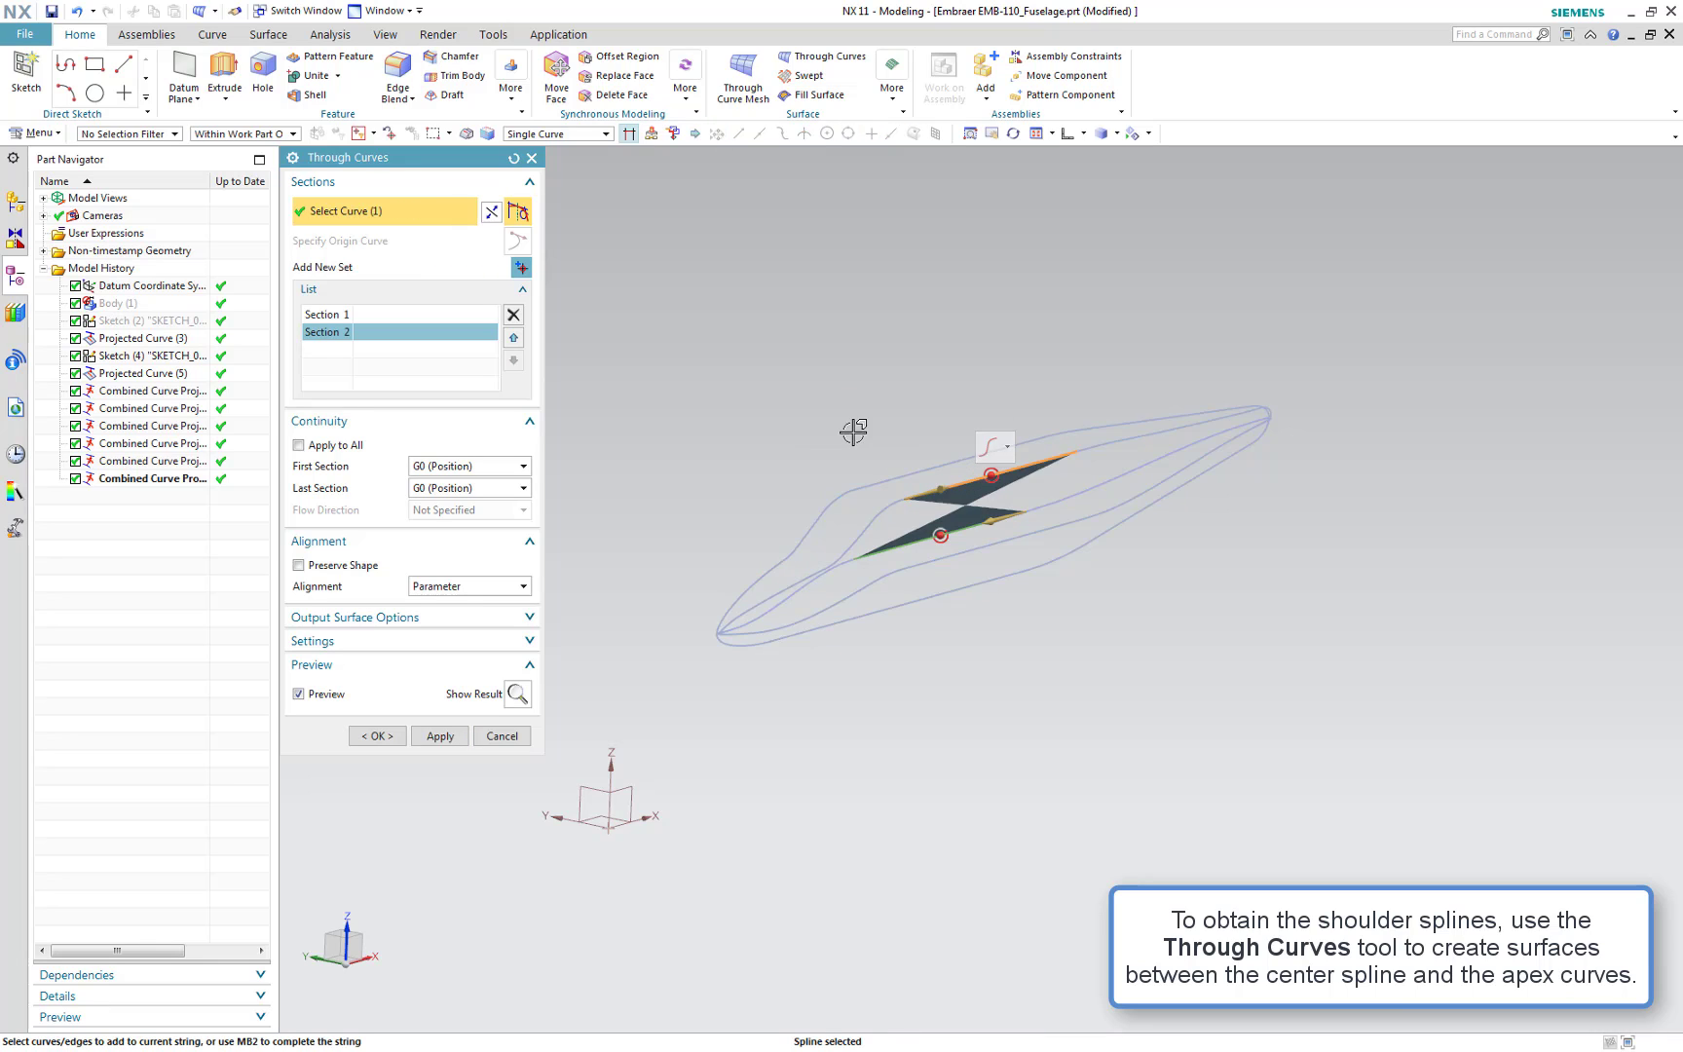
{"action": "left_click", "coordinate": [492, 216]}
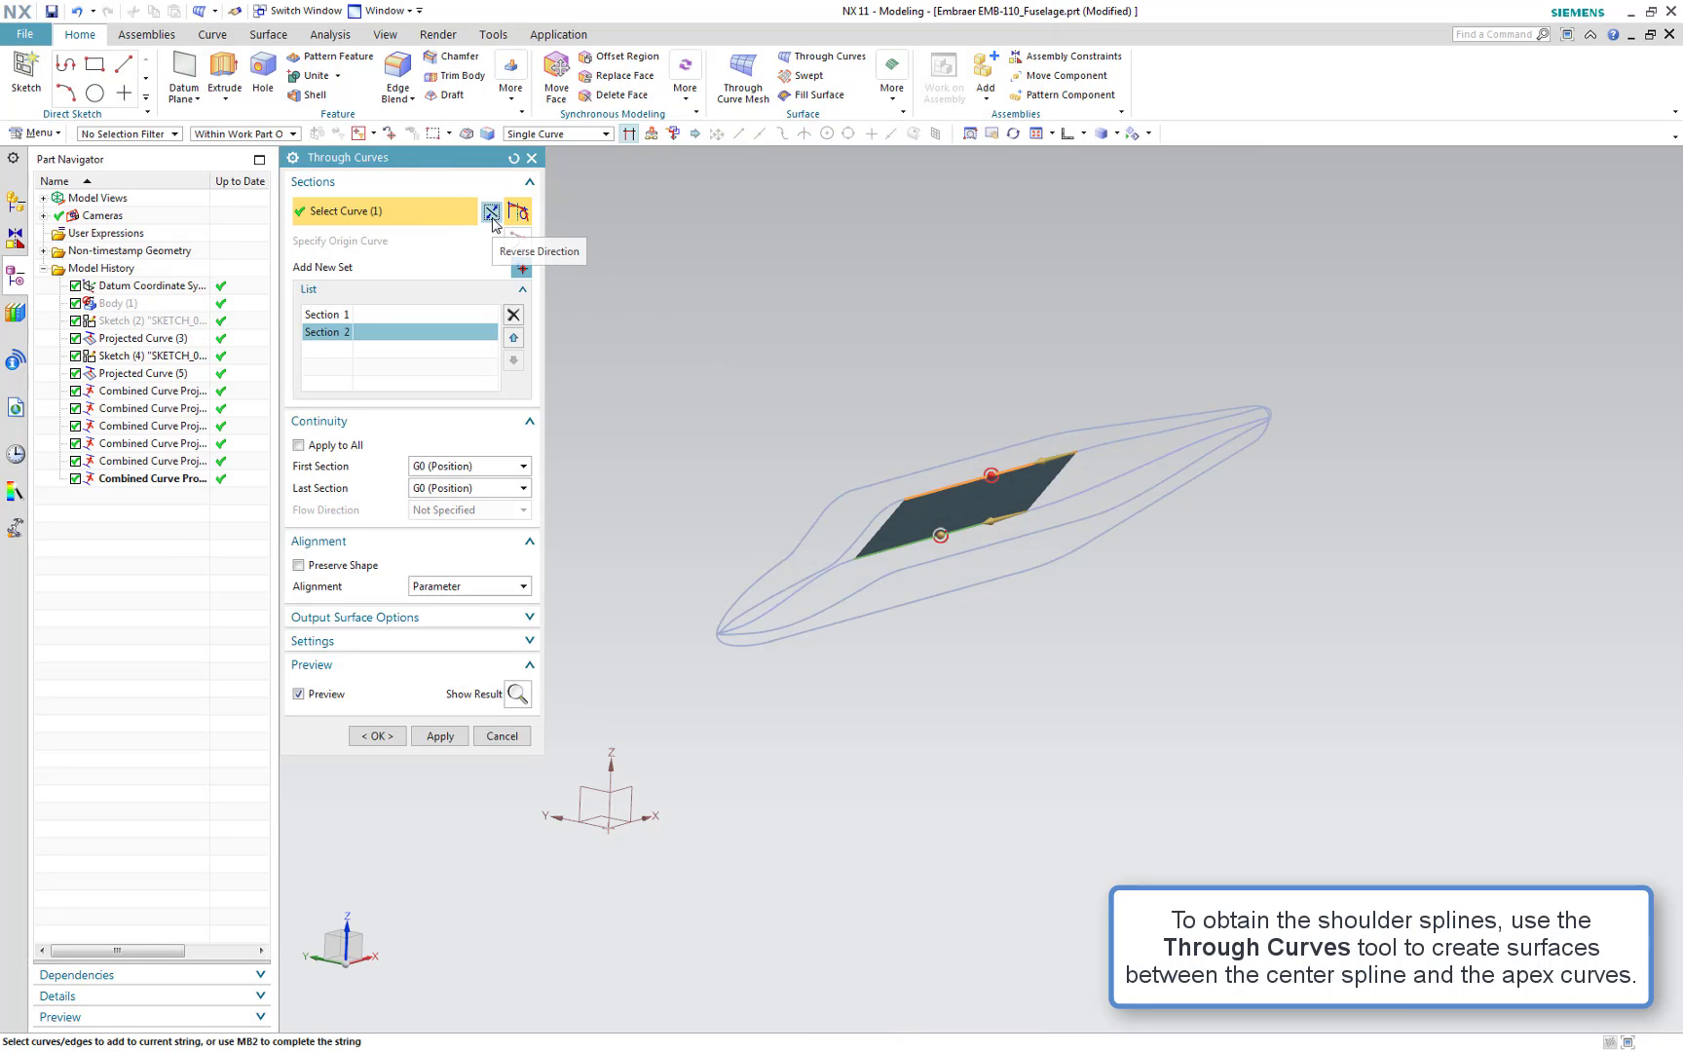
{"action": "left_click", "coordinate": [449, 735]}
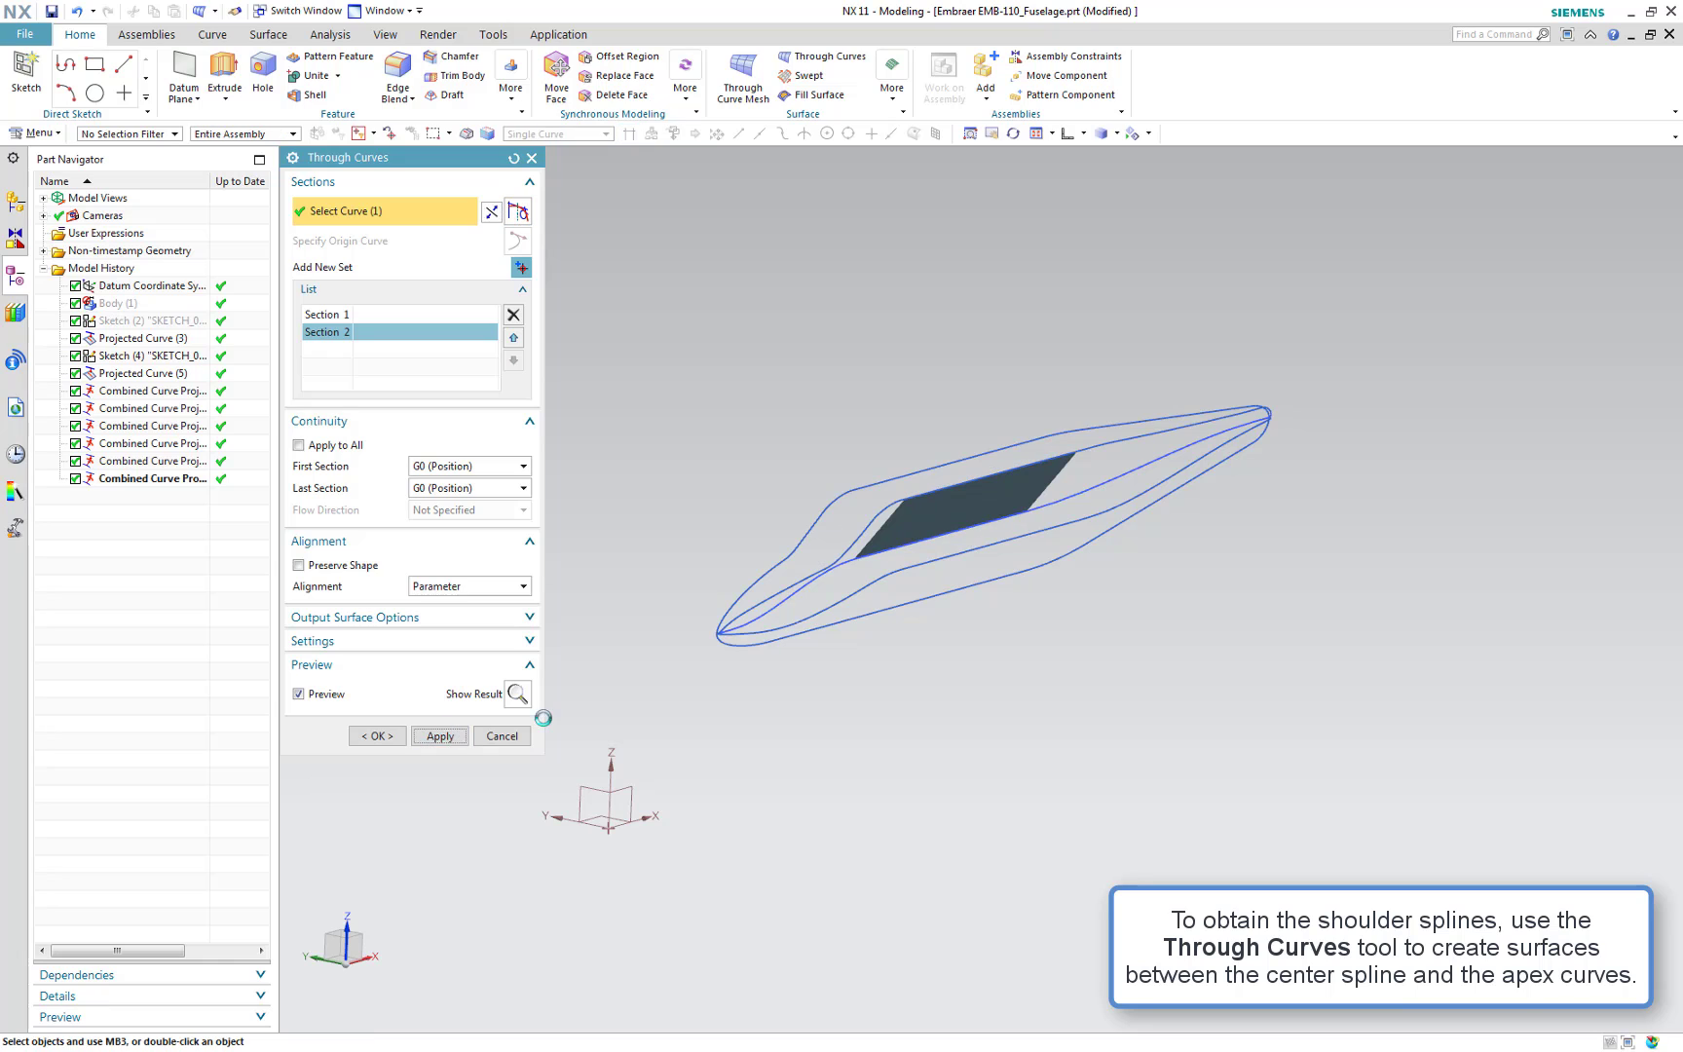
Loft a Through Curves surface between the rear centre spline and the rear apex curve, and apply
{"action": "left_click", "coordinate": [1070, 487]}
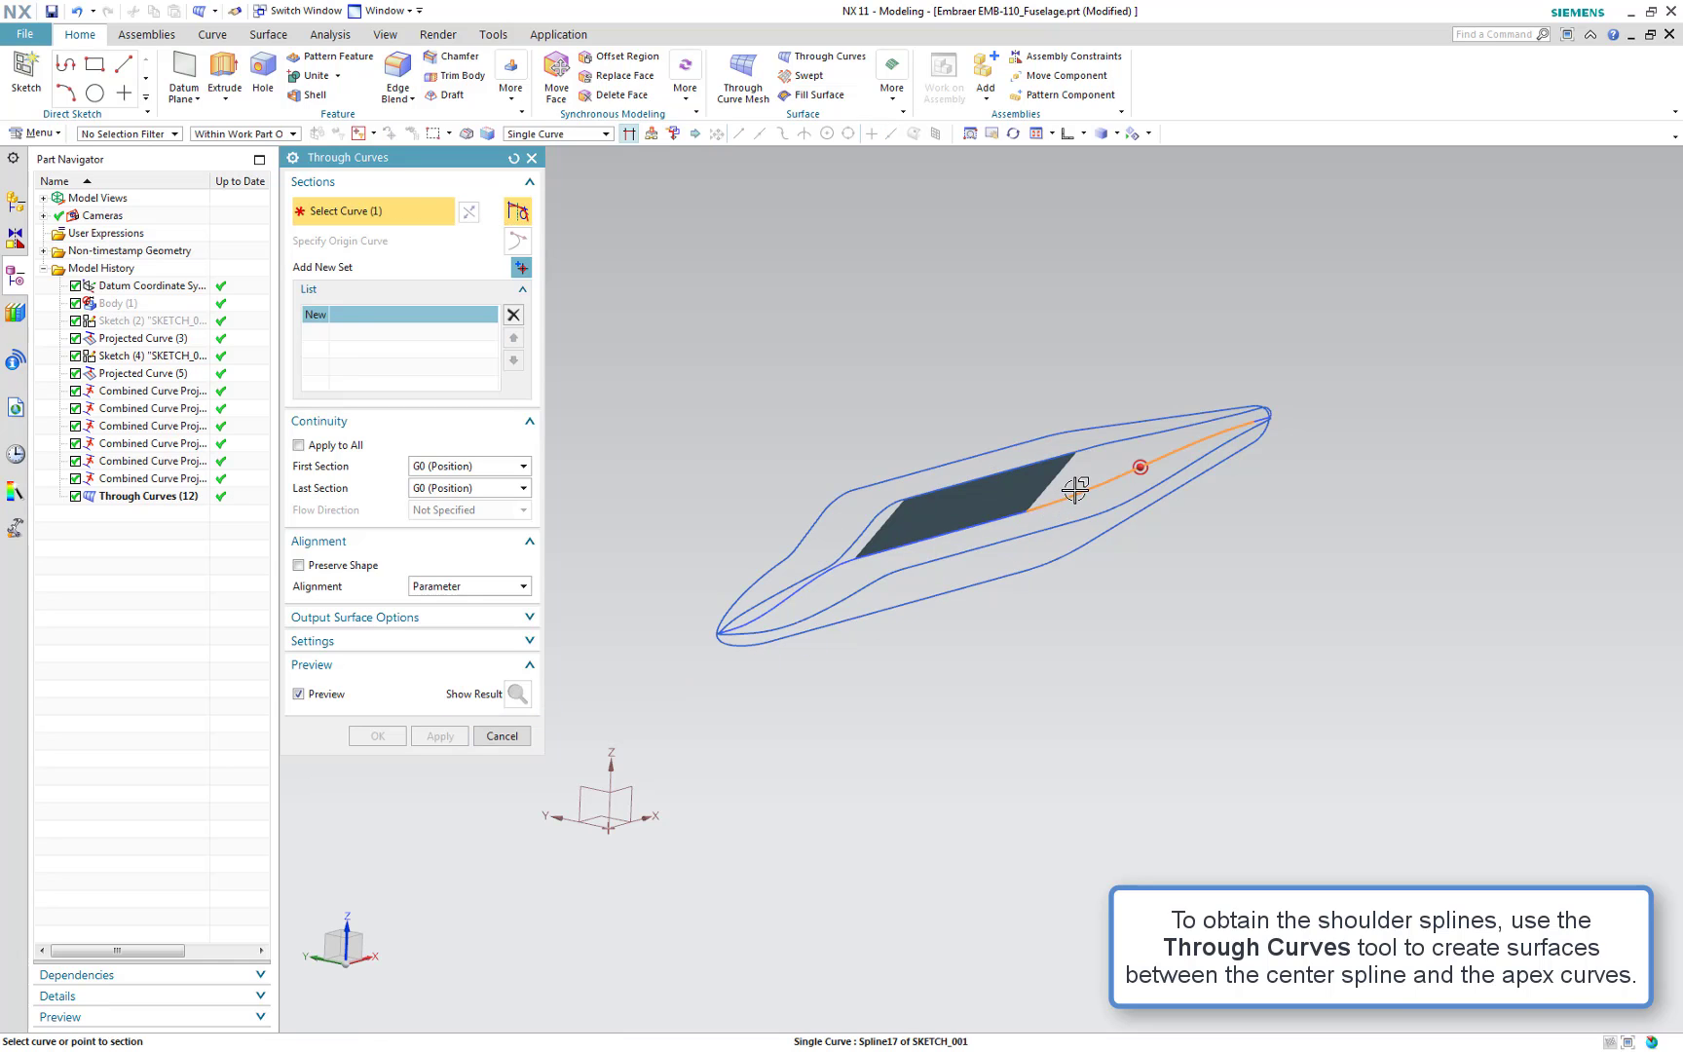
{"action": "middle_click", "coordinate": [1089, 350]}
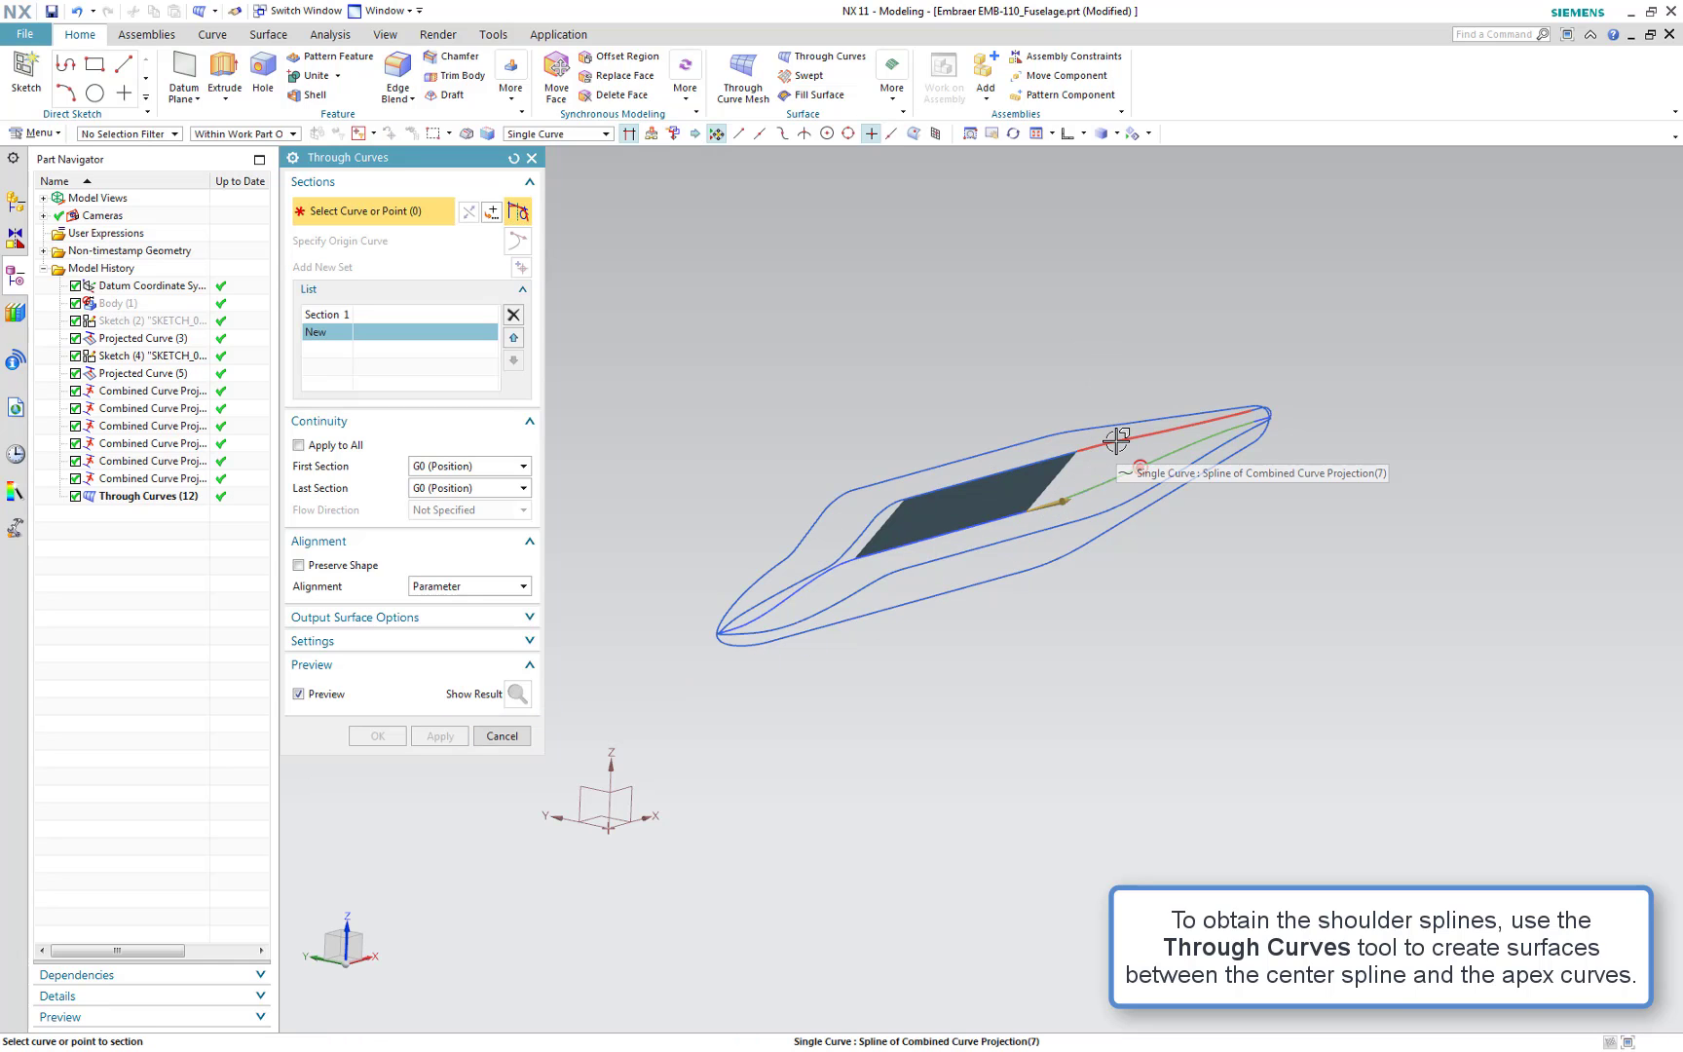
{"action": "left_click", "coordinate": [1116, 441]}
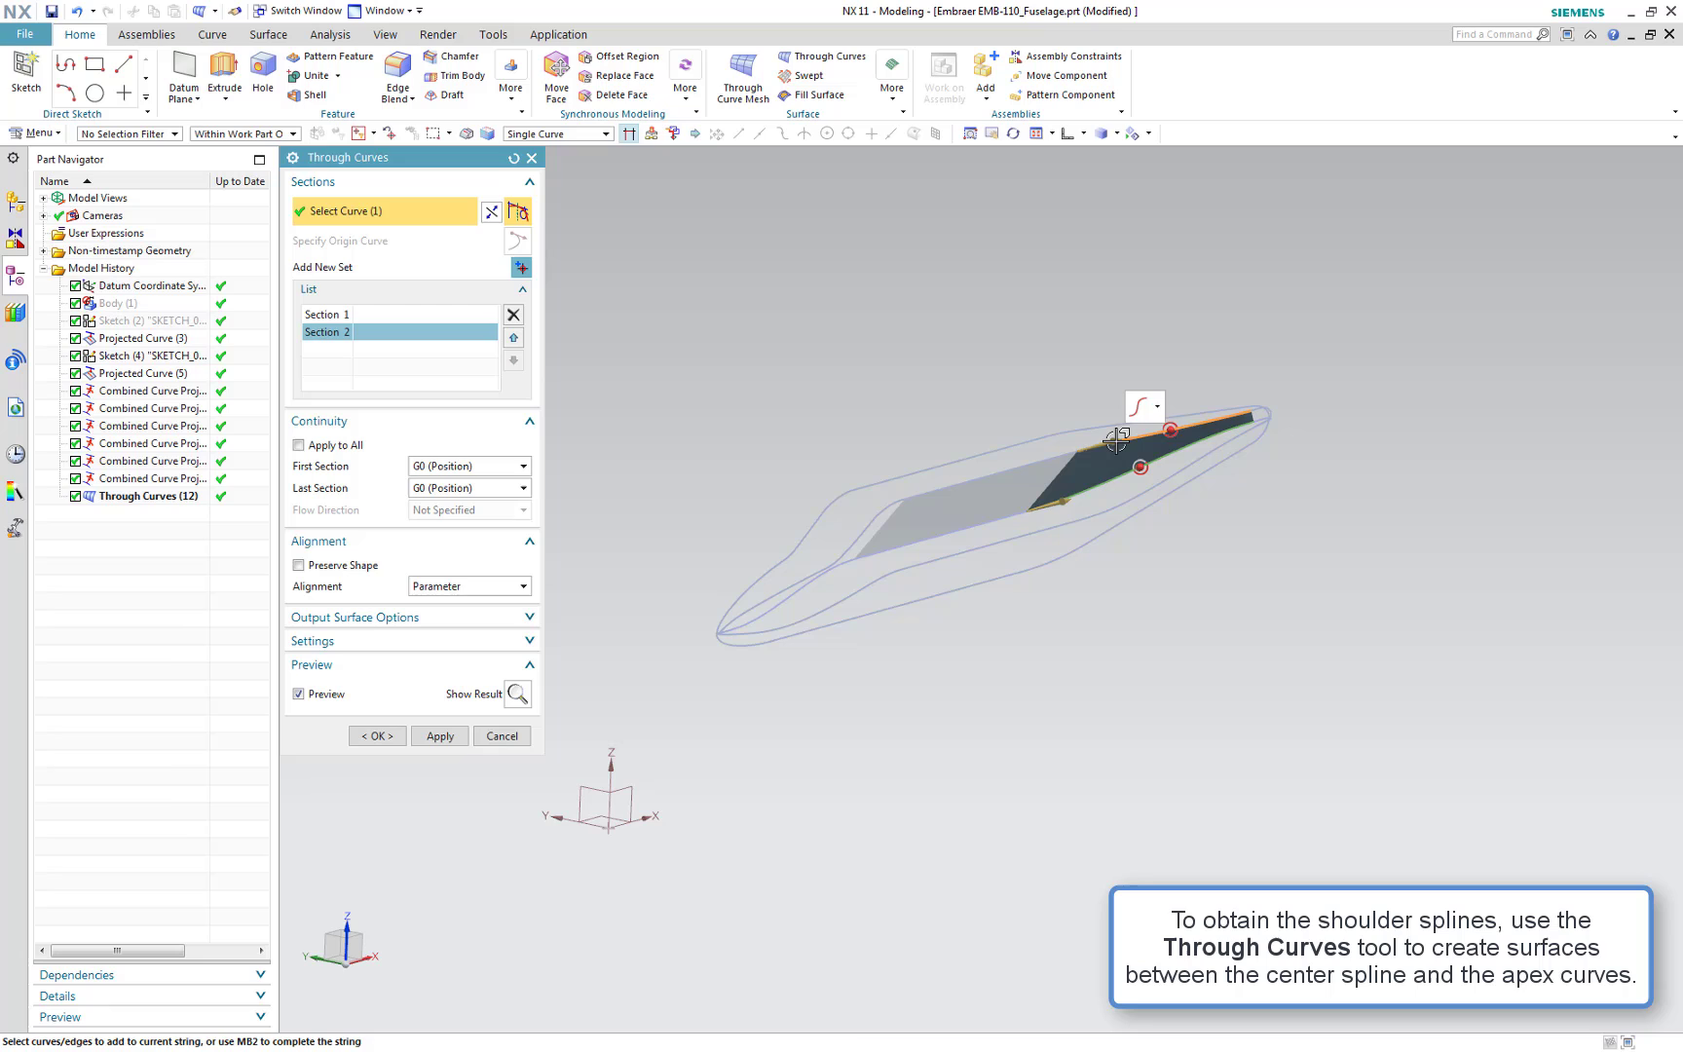
{"action": "left_click", "coordinate": [440, 737]}
{"action": "scroll", "coordinate": [1285, 390], "scroll_direction": "up", "scroll_amount": 5}
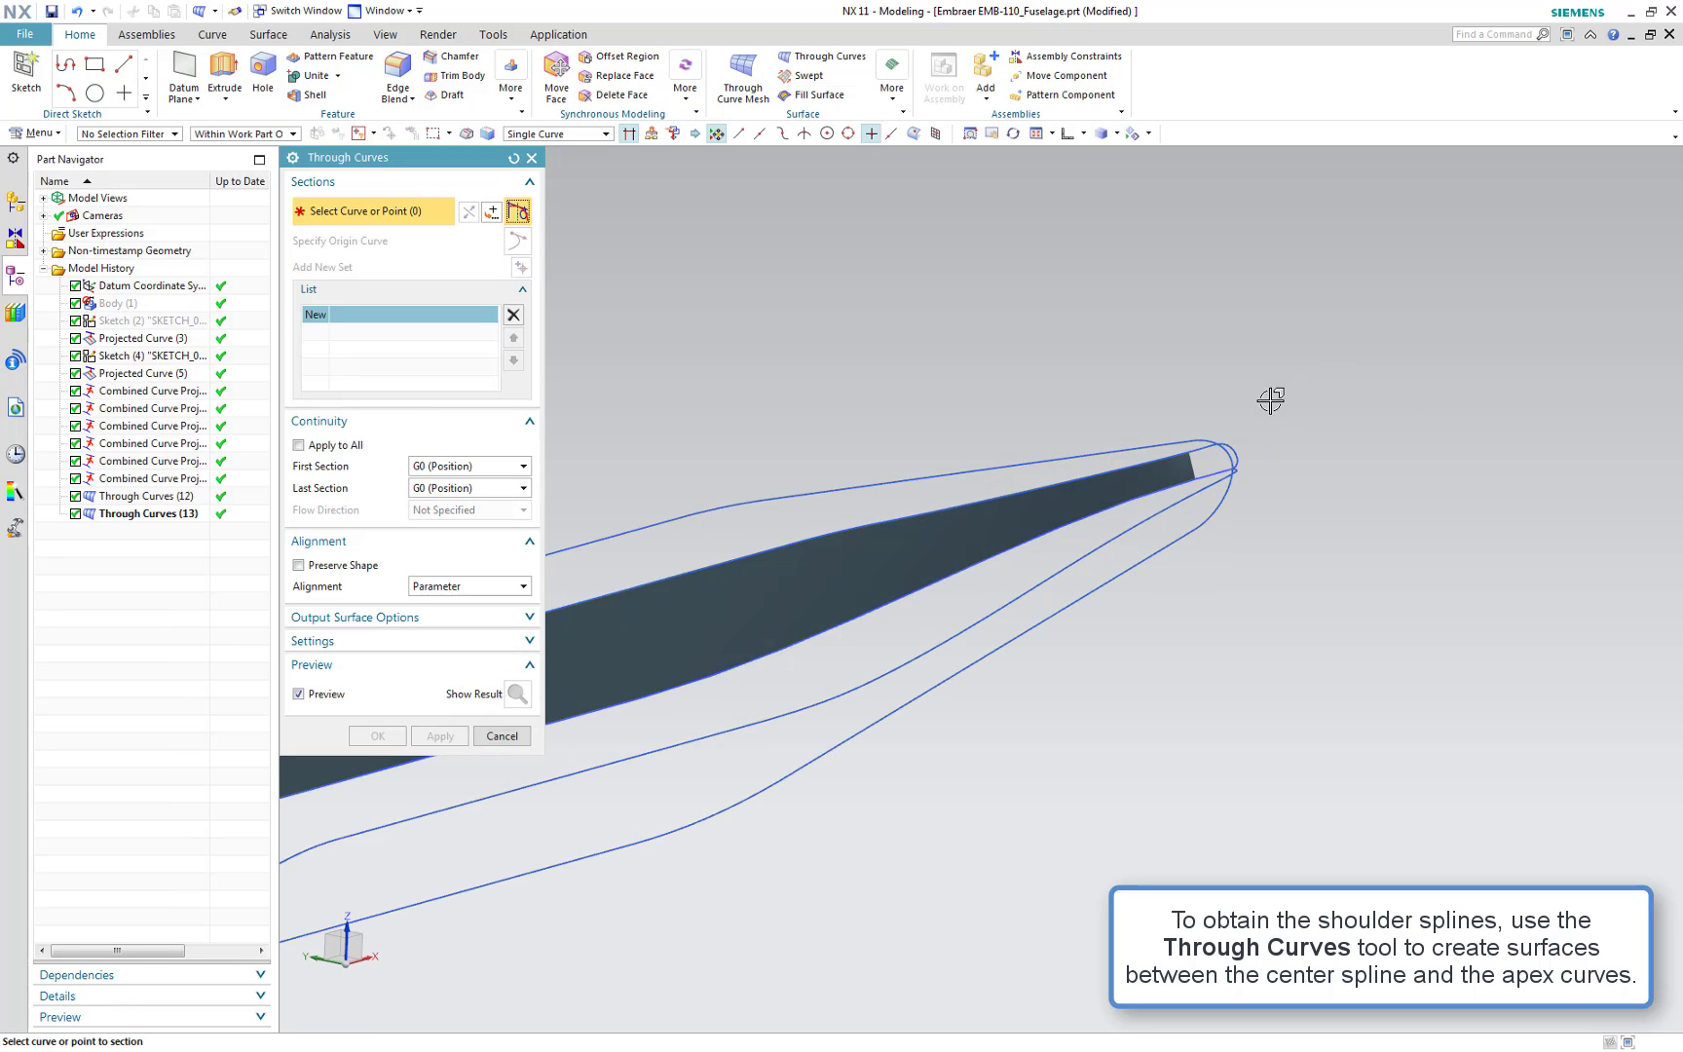
Loft a Through Curves surface between the tail-end centre line and the two tail apex curve segments, and apply
{"action": "left_click", "coordinate": [1154, 527]}
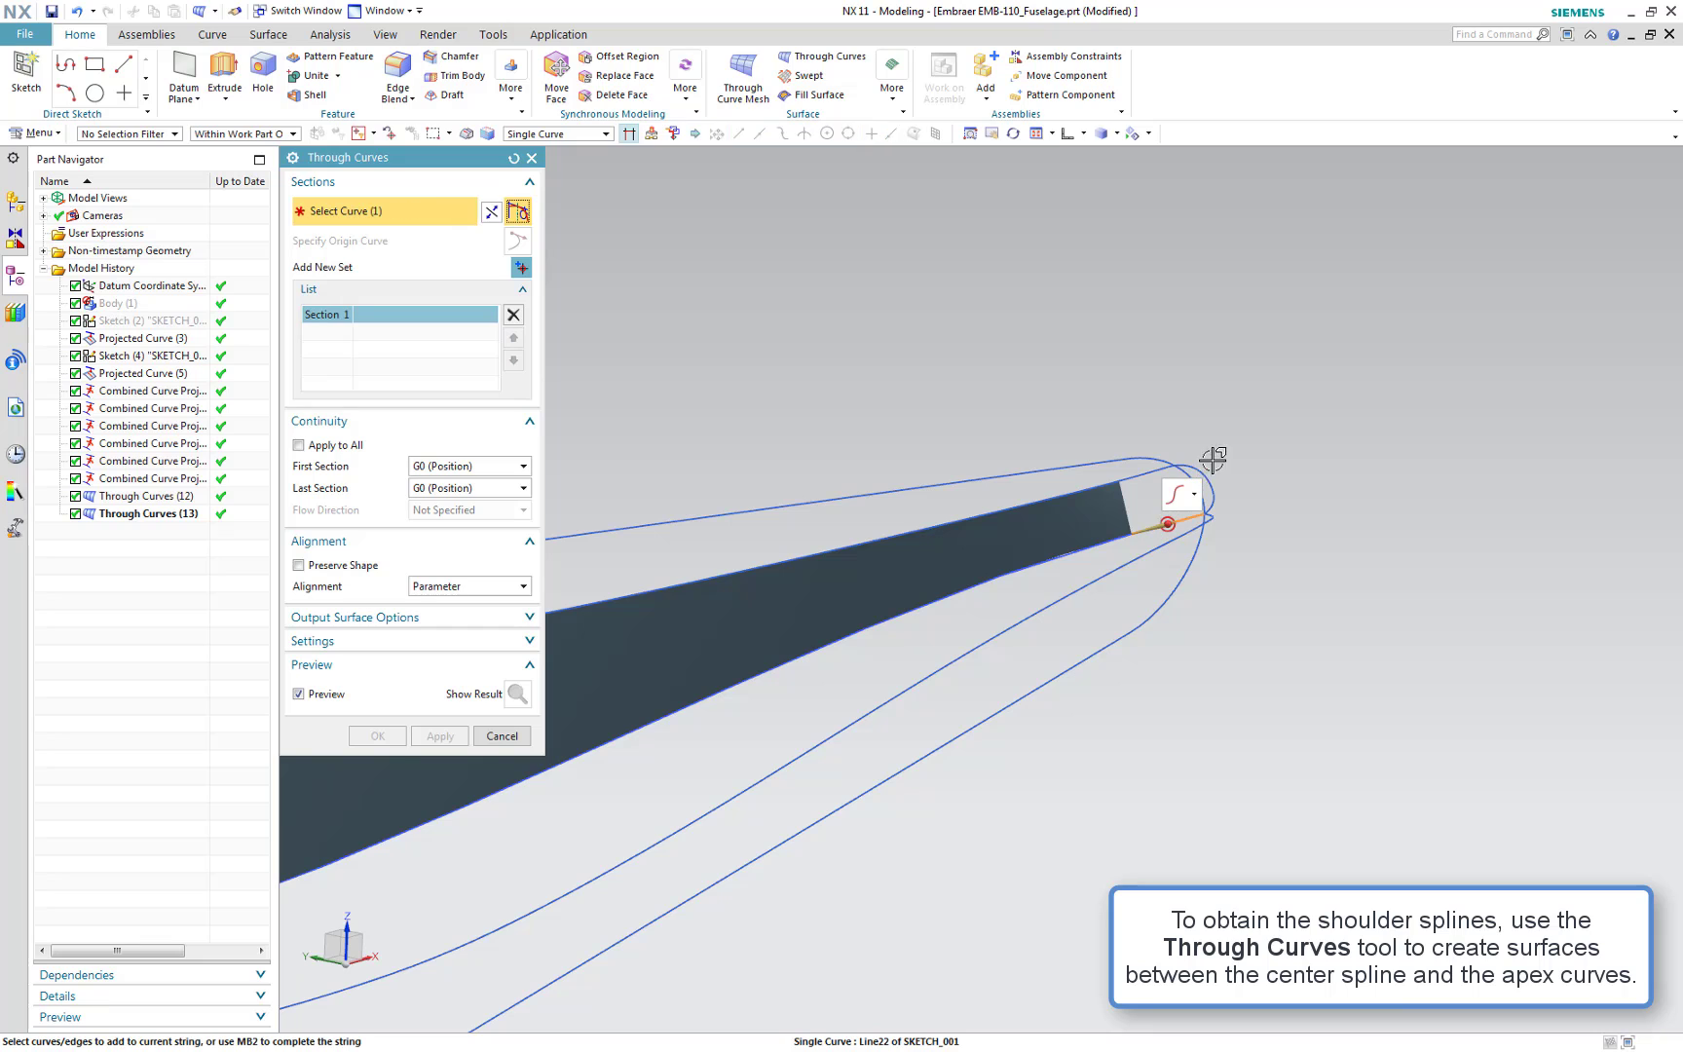
{"action": "middle_click", "coordinate": [1219, 444]}
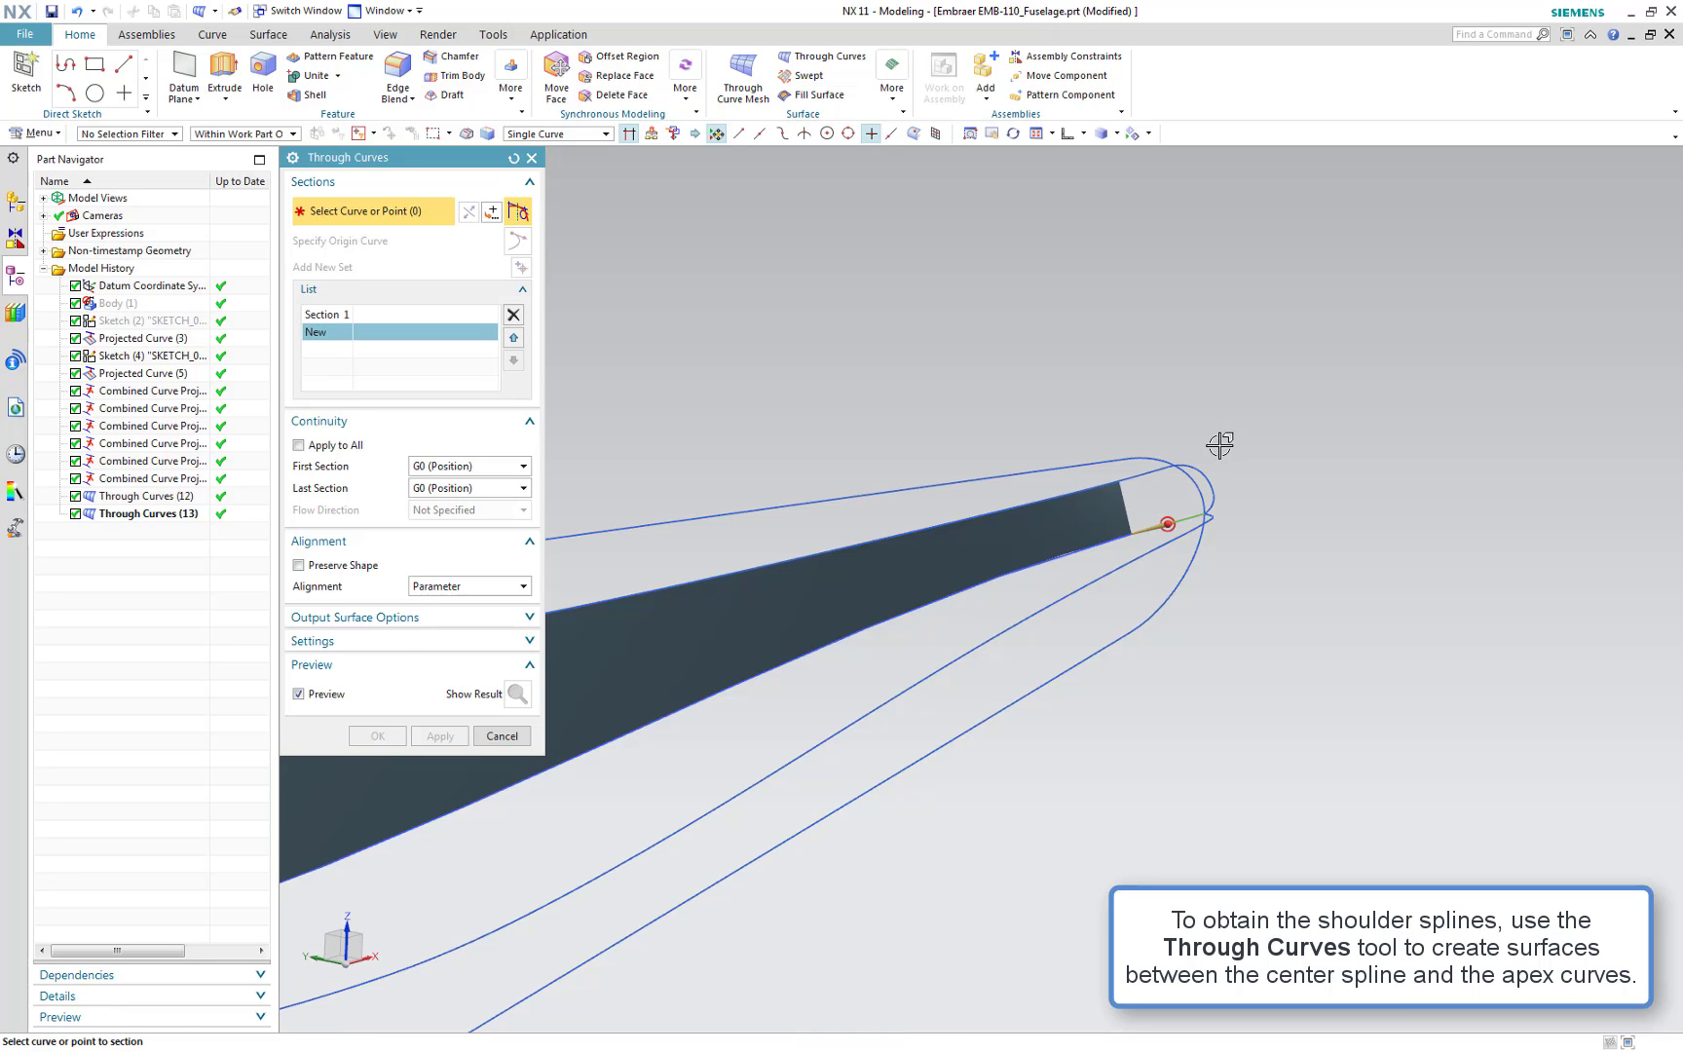
{"action": "left_click", "coordinate": [1155, 468]}
{"action": "left_click", "coordinate": [1212, 472]}
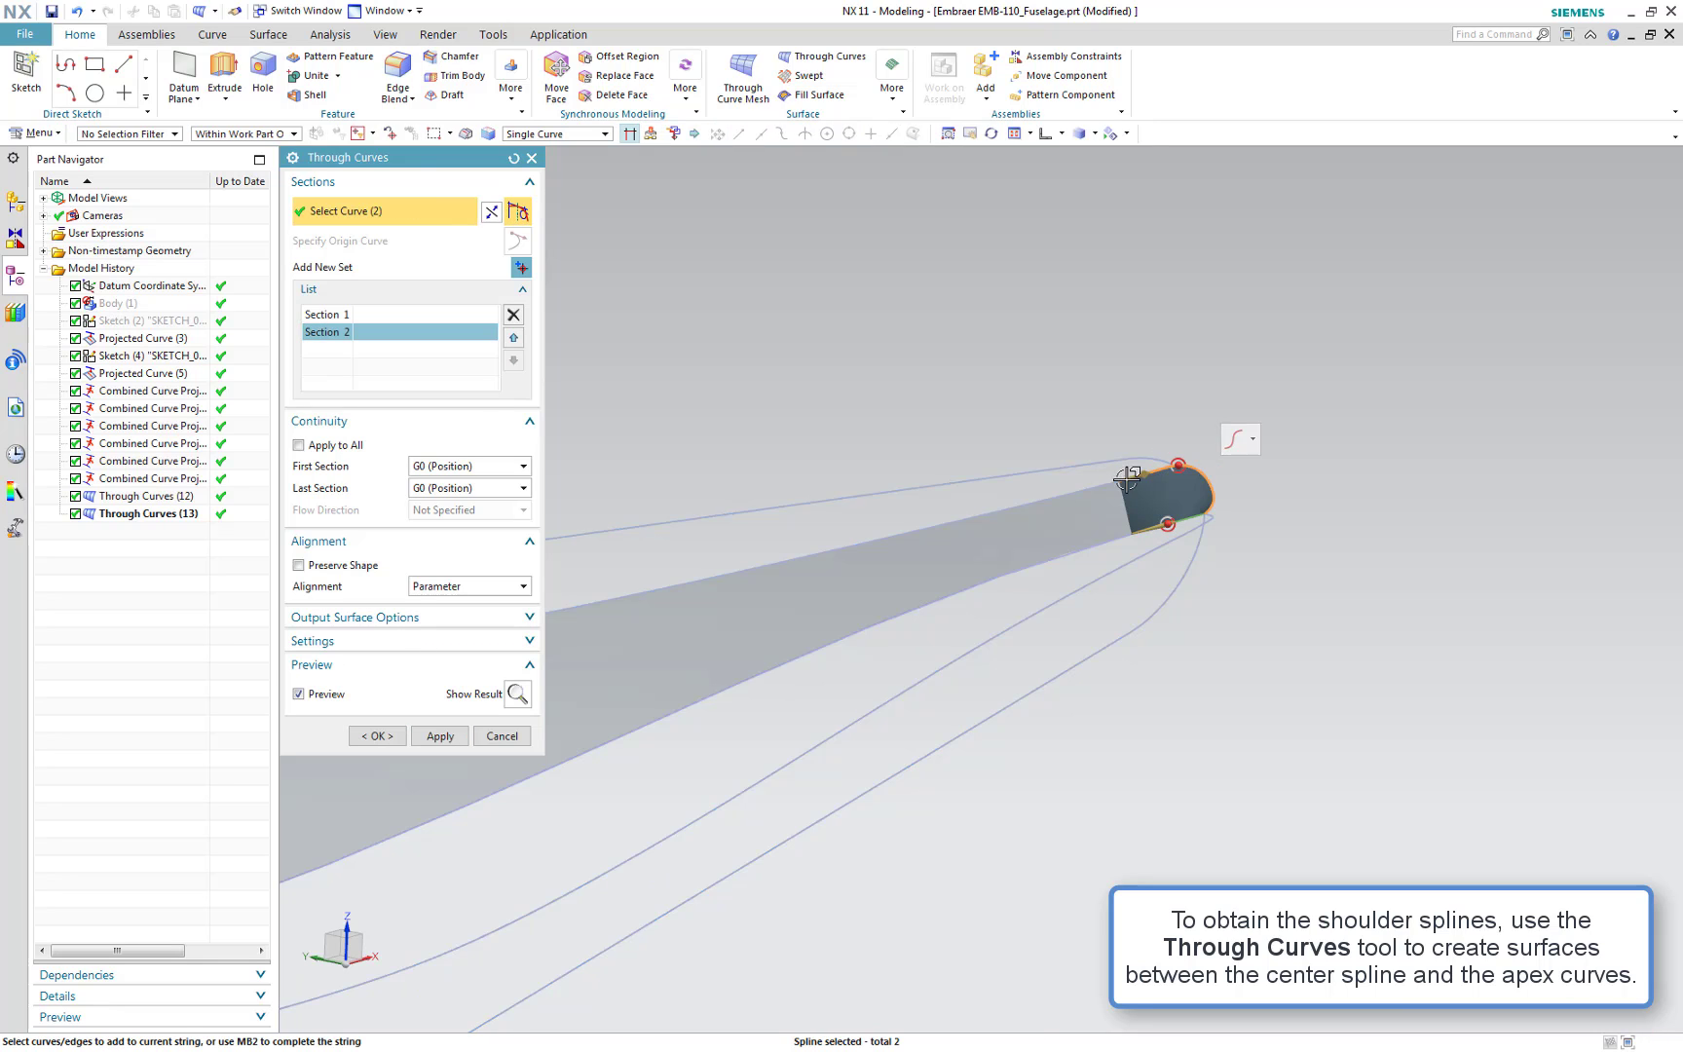
{"action": "left_click", "coordinate": [440, 737]}
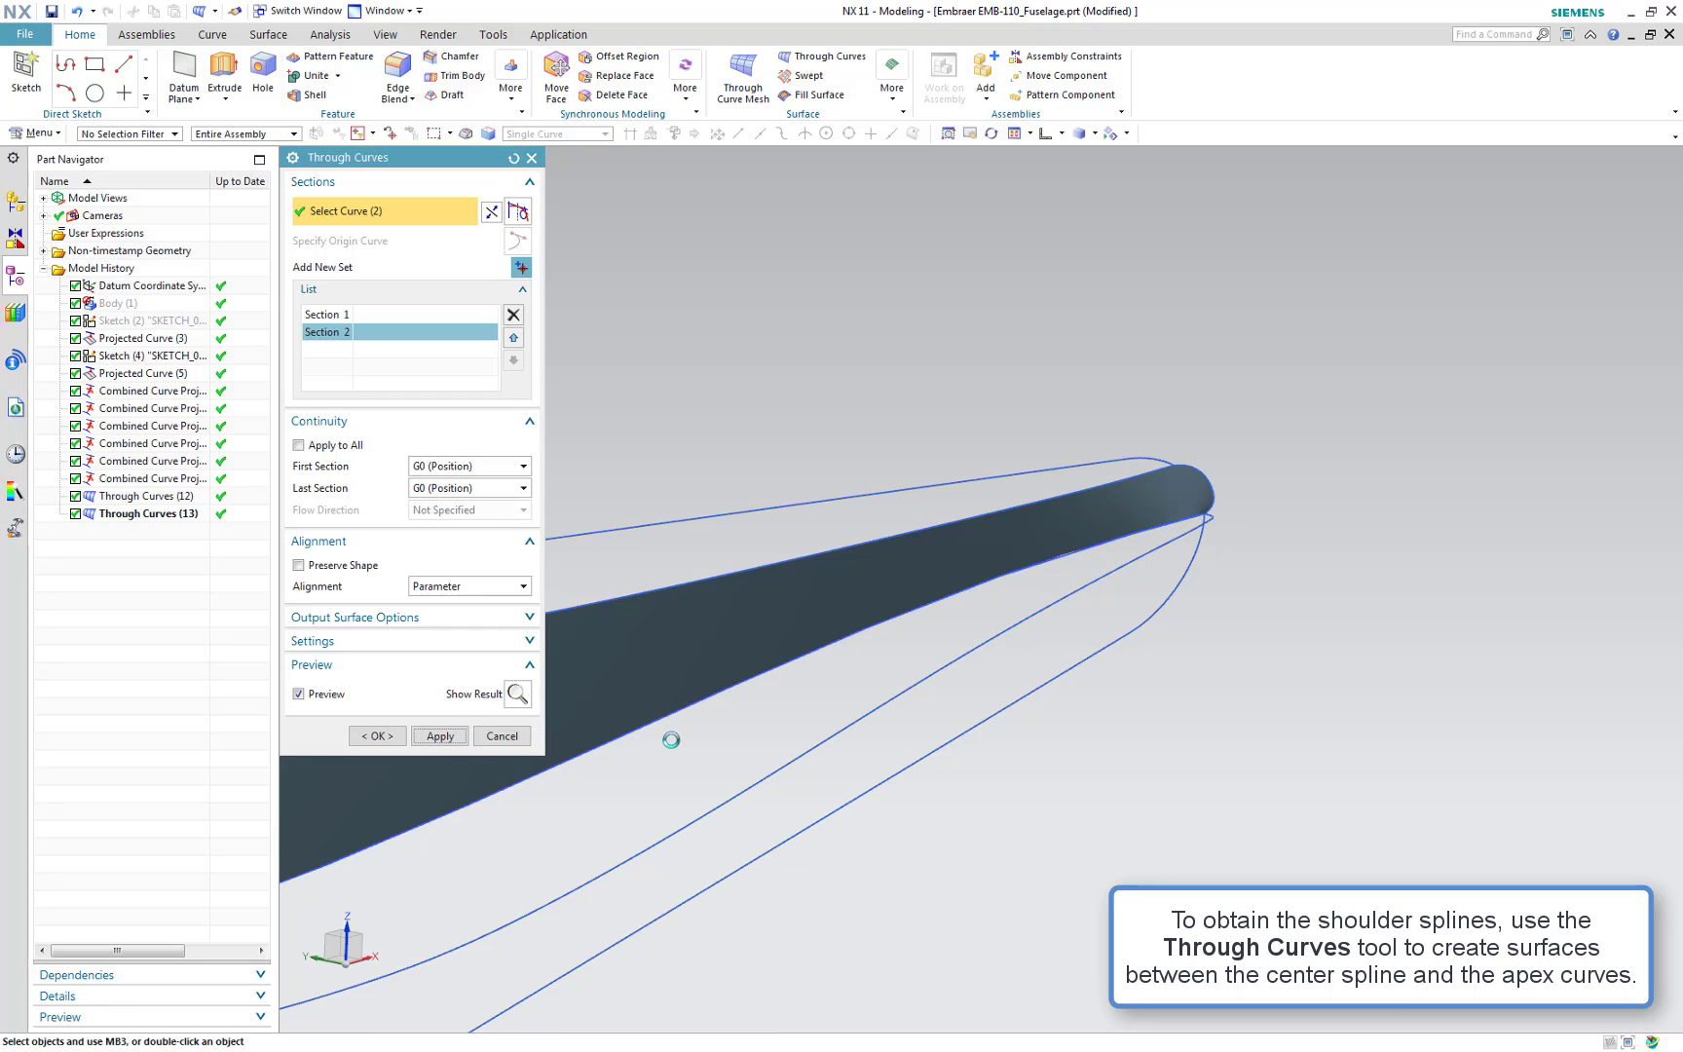
Loft a Through Curves surface between the front centre spline and the front apex curve, and apply
{"action": "scroll", "coordinate": [670, 740], "scroll_direction": "down", "scroll_amount": 5}
{"action": "middle_click_drag", "start_coordinate": [686, 823], "coordinate": [1290, 450], "text": "shift"}
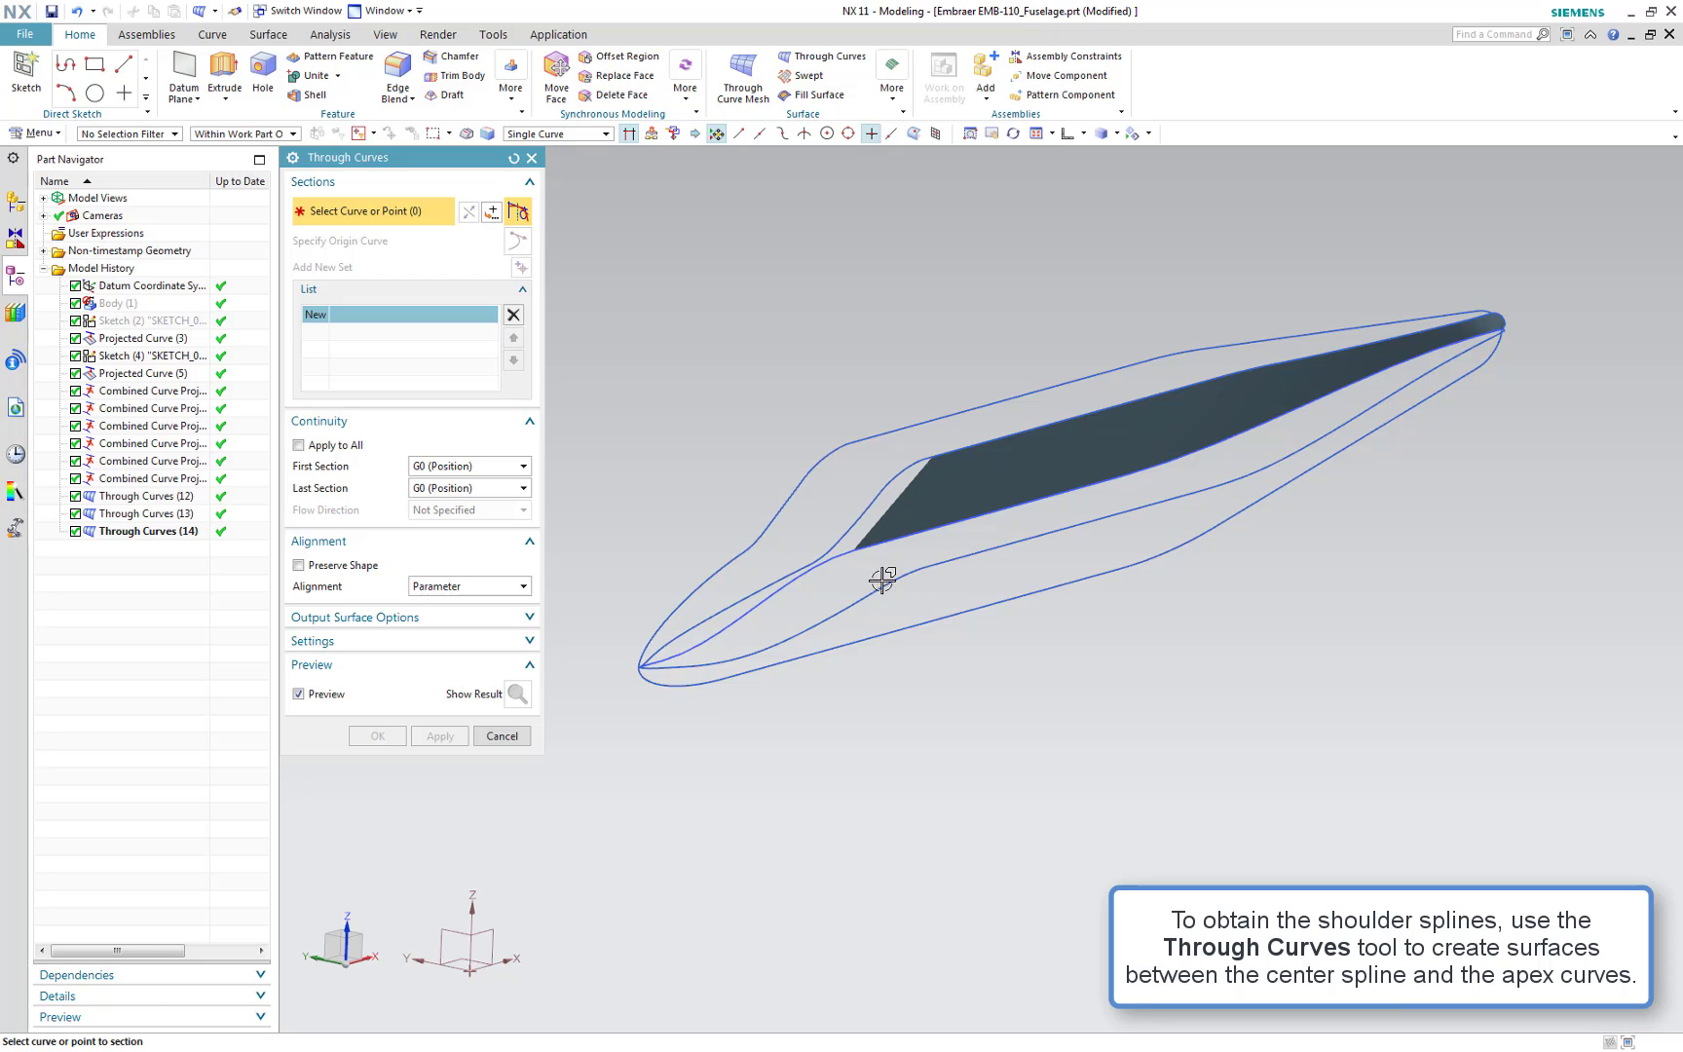
{"action": "left_click", "coordinate": [797, 581]}
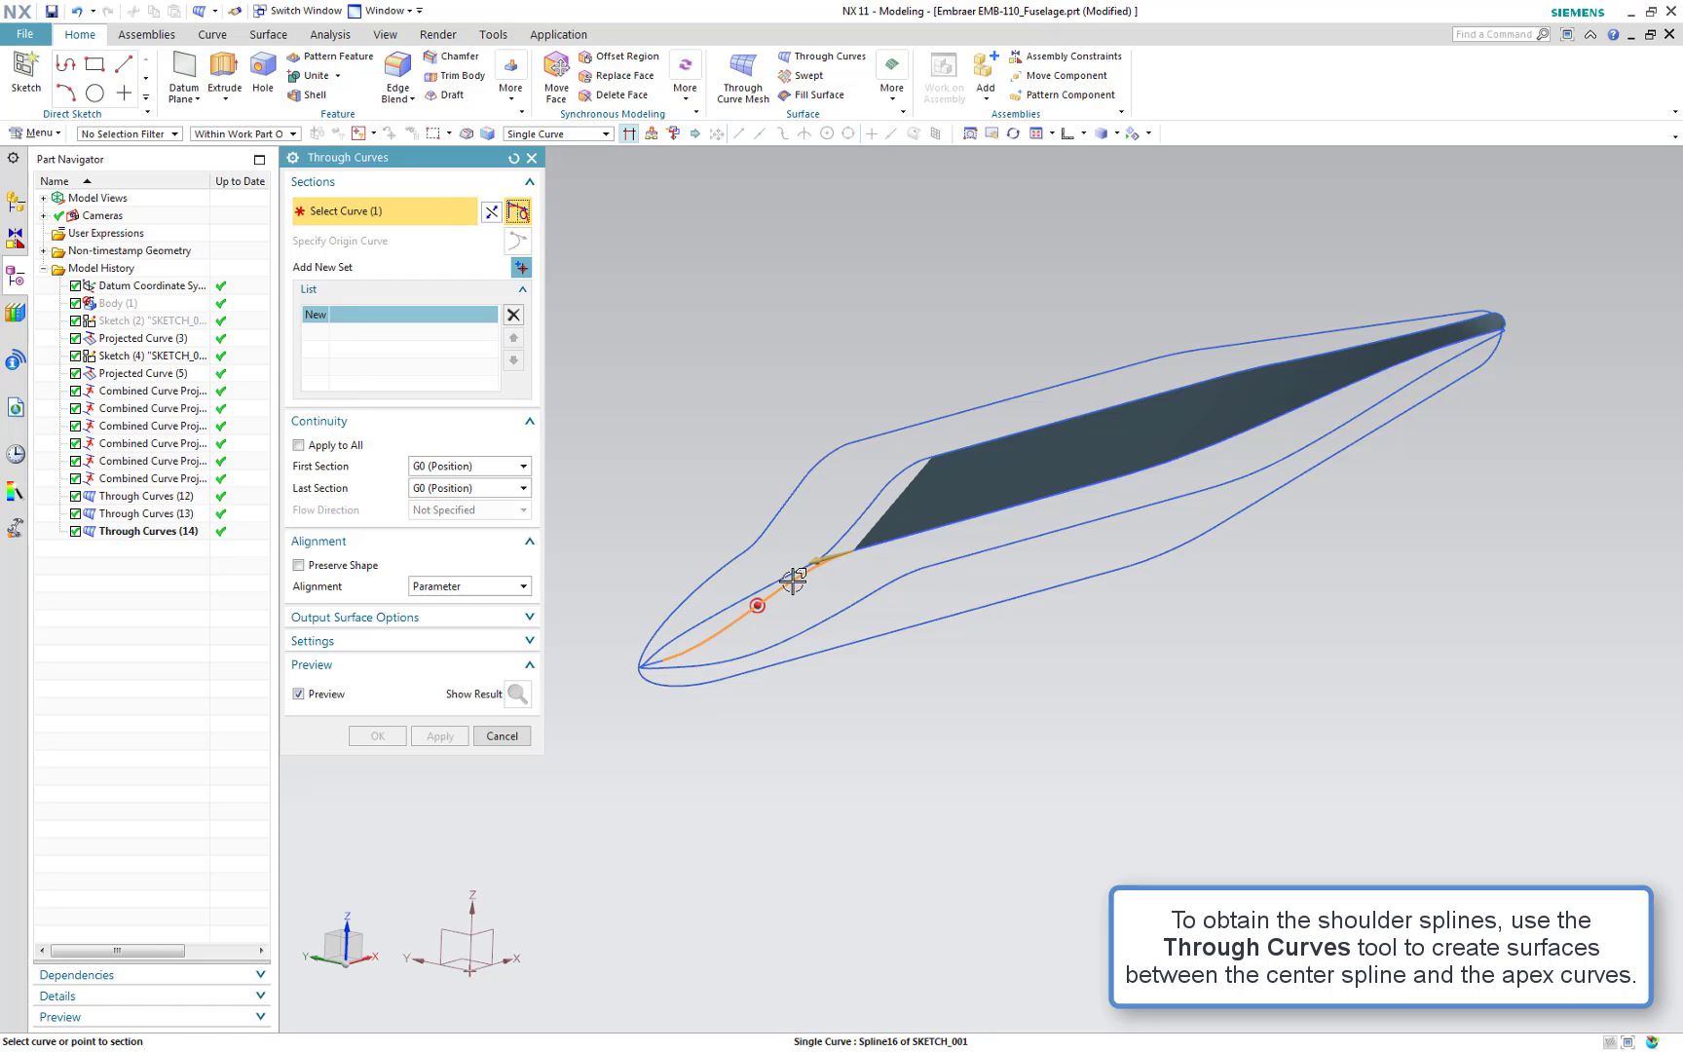
{"action": "middle_click", "coordinate": [829, 483]}
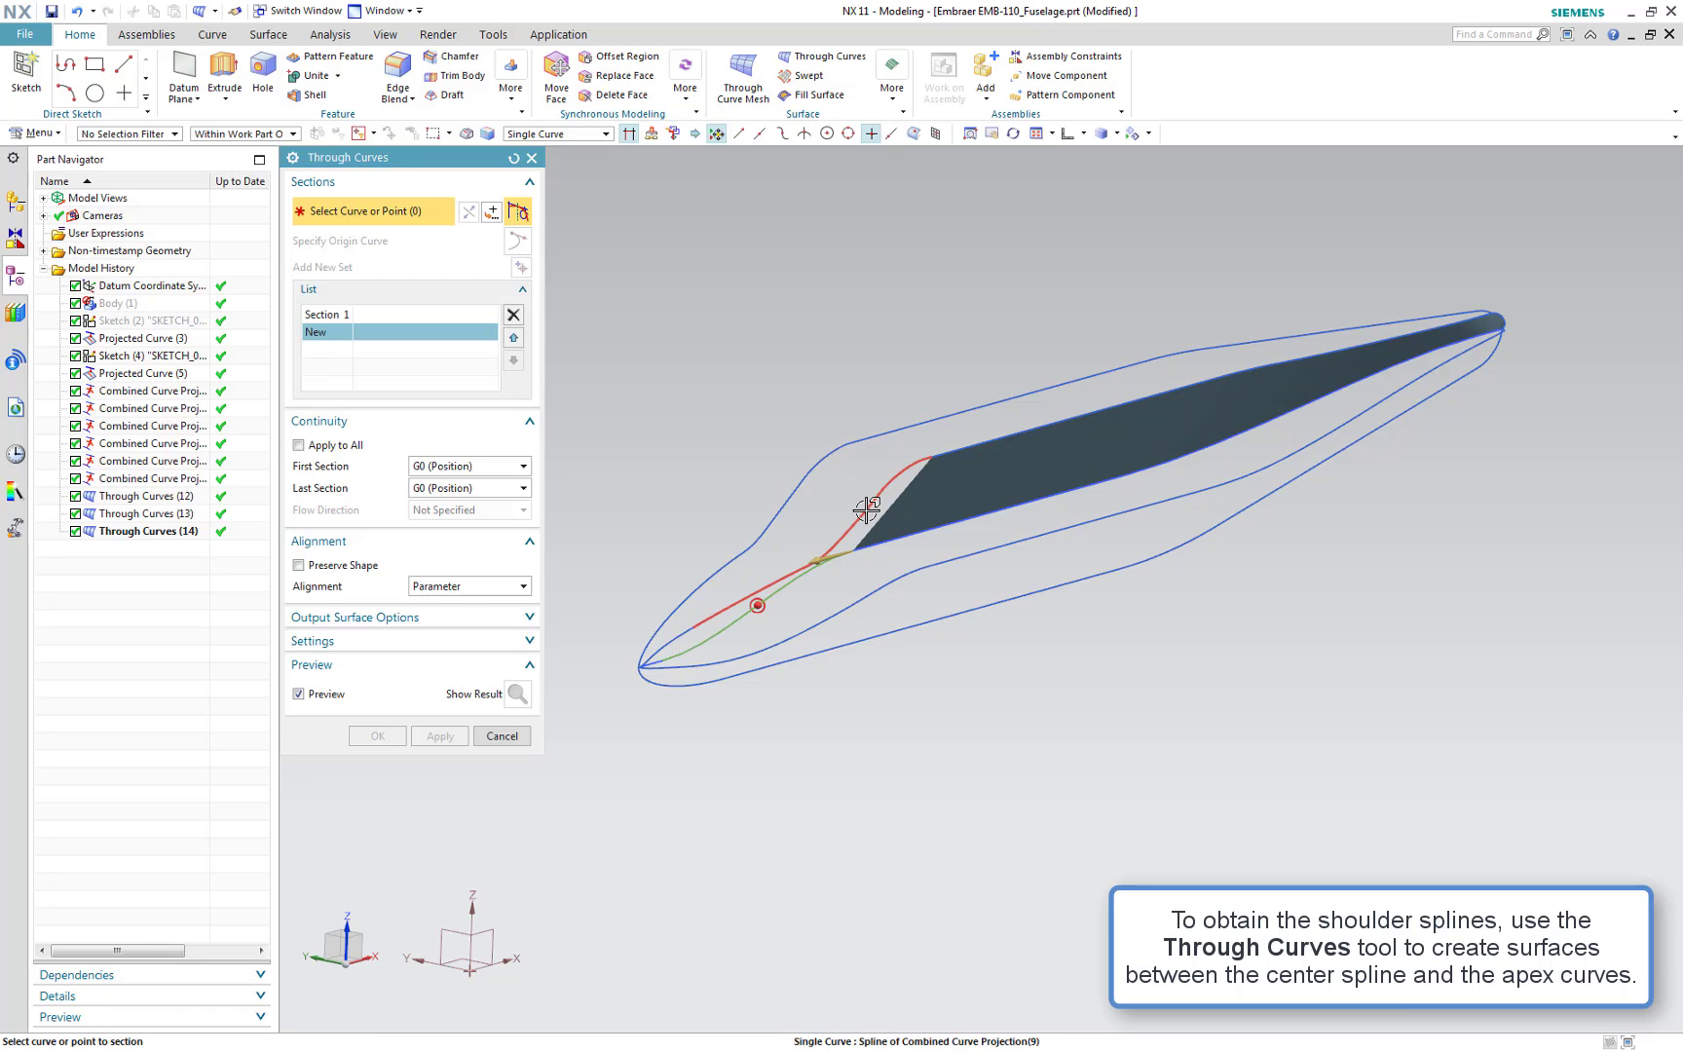
{"action": "left_click", "coordinate": [865, 509]}
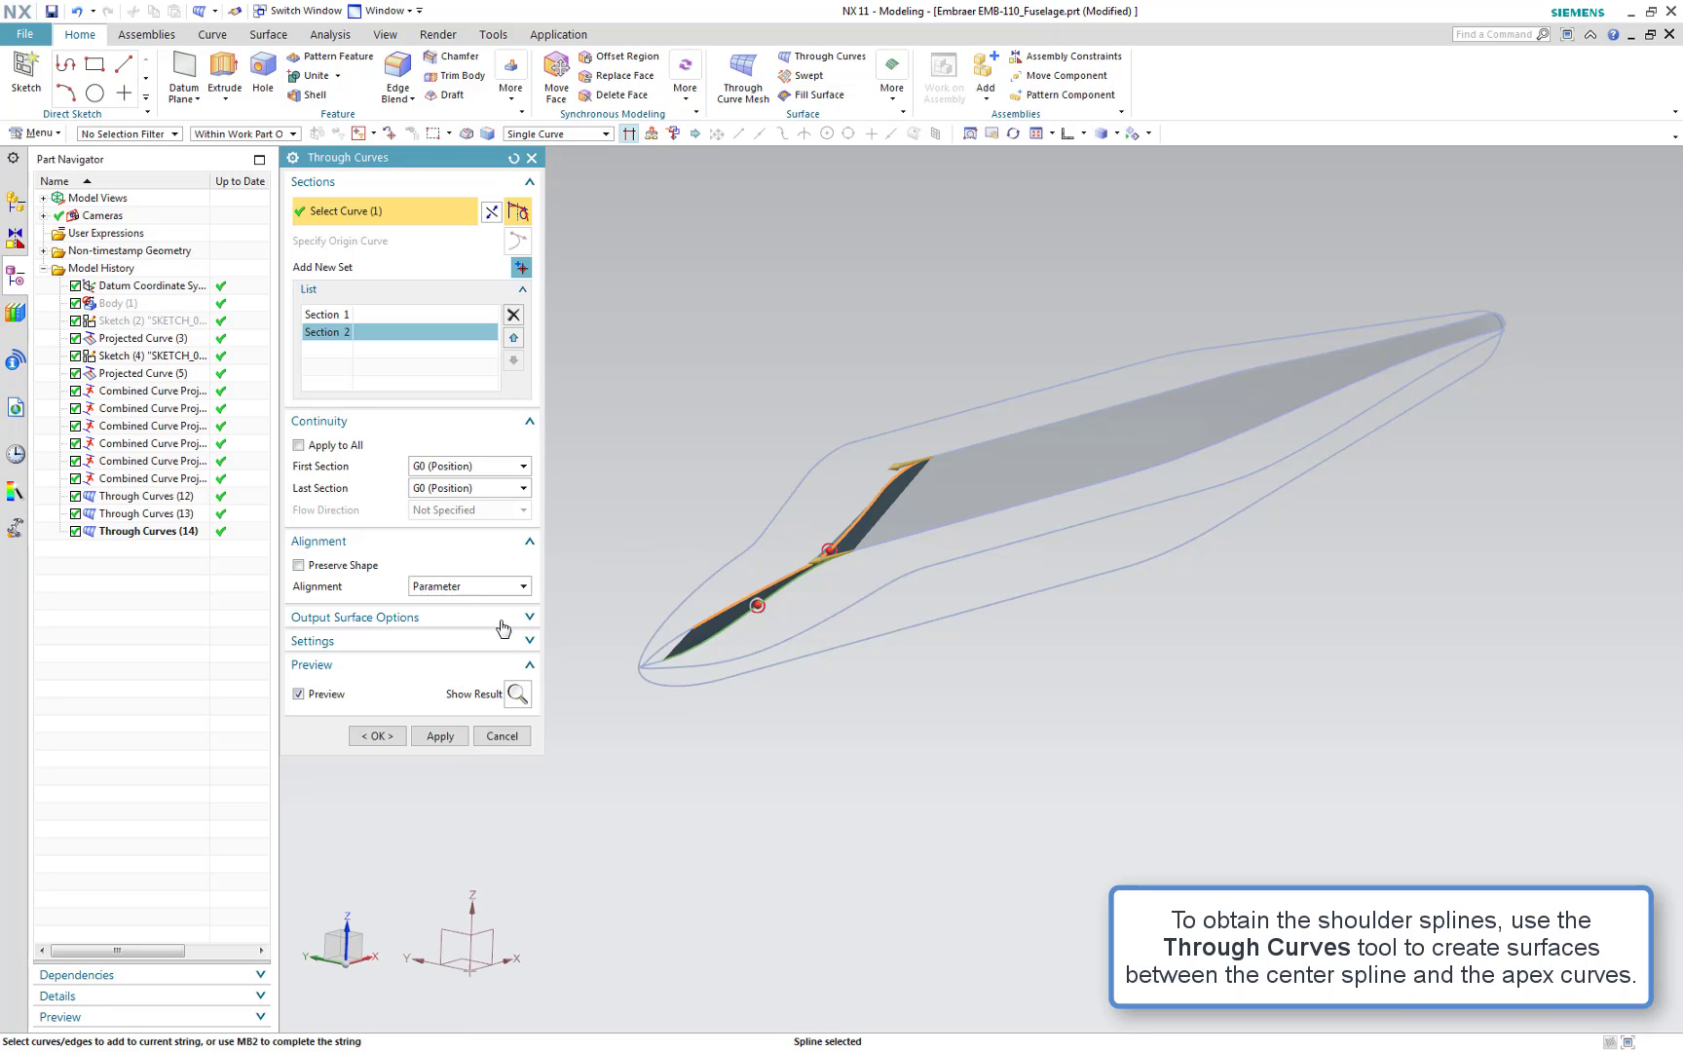
{"action": "left_click", "coordinate": [437, 735]}
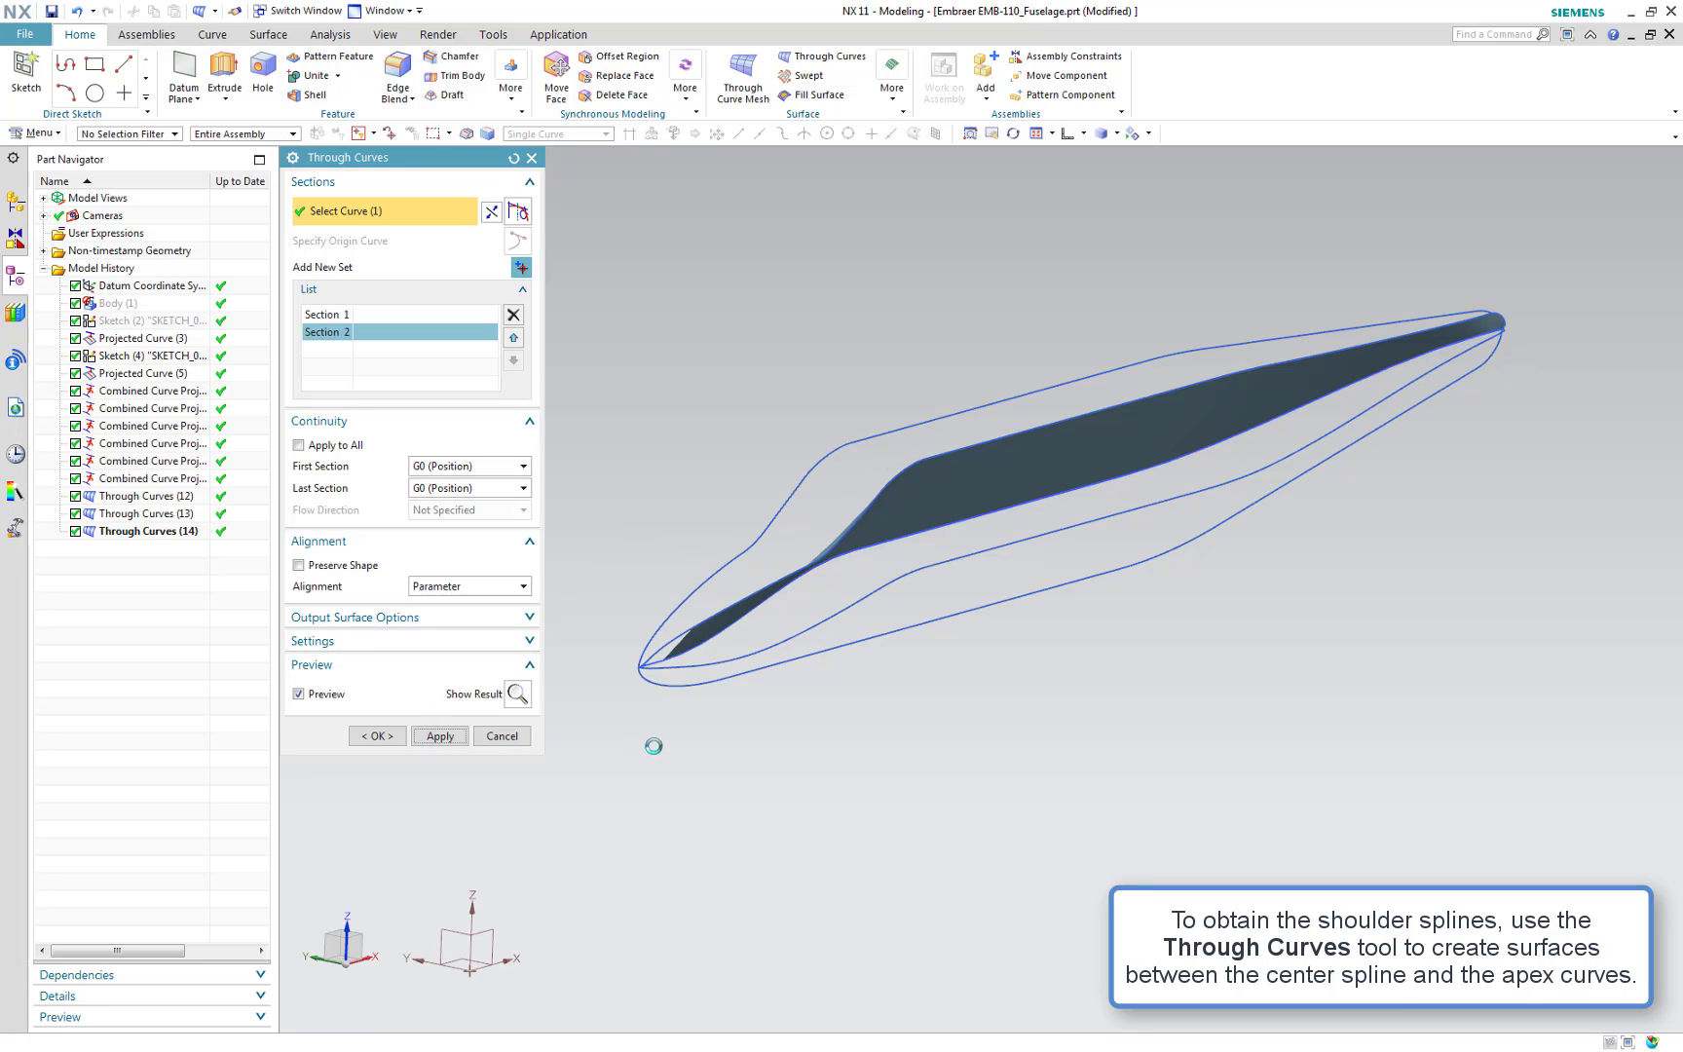
Loft a Through Curves surface between the nose-tip centre line and the nose apex curve, apply, and close the dialog
{"action": "scroll", "coordinate": [651, 721], "scroll_direction": "up", "scroll_amount": 5}
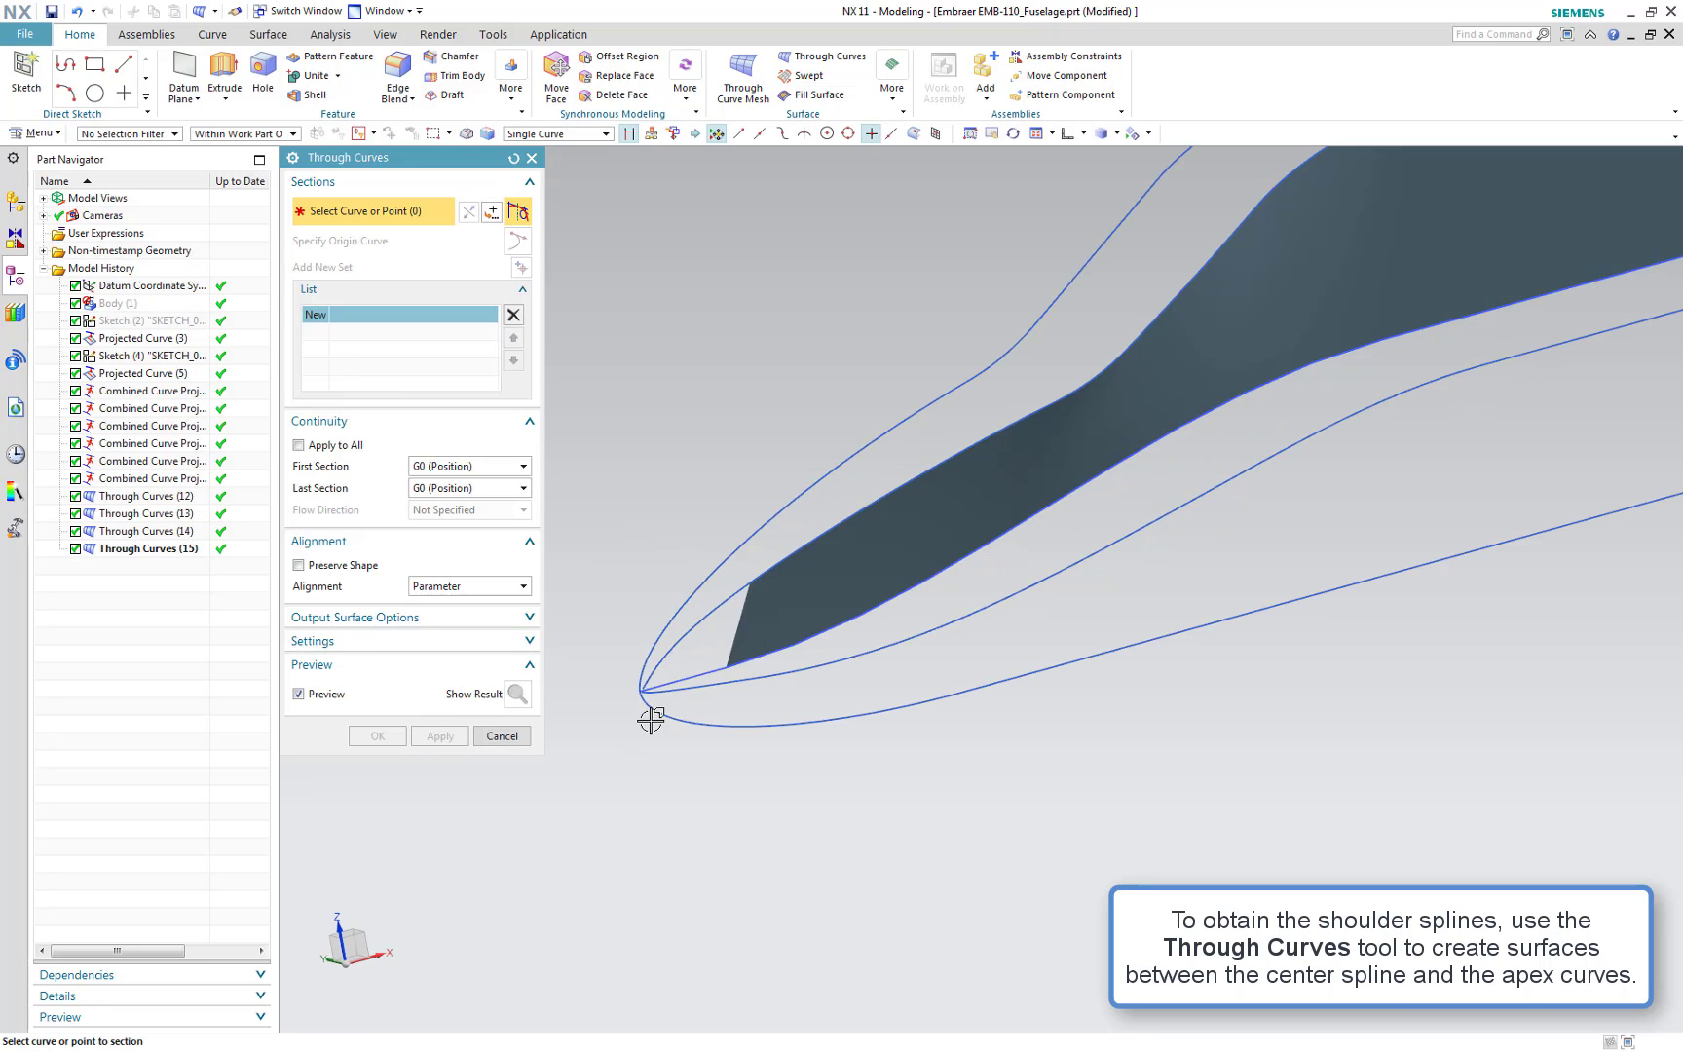
{"action": "left_click", "coordinate": [700, 674]}
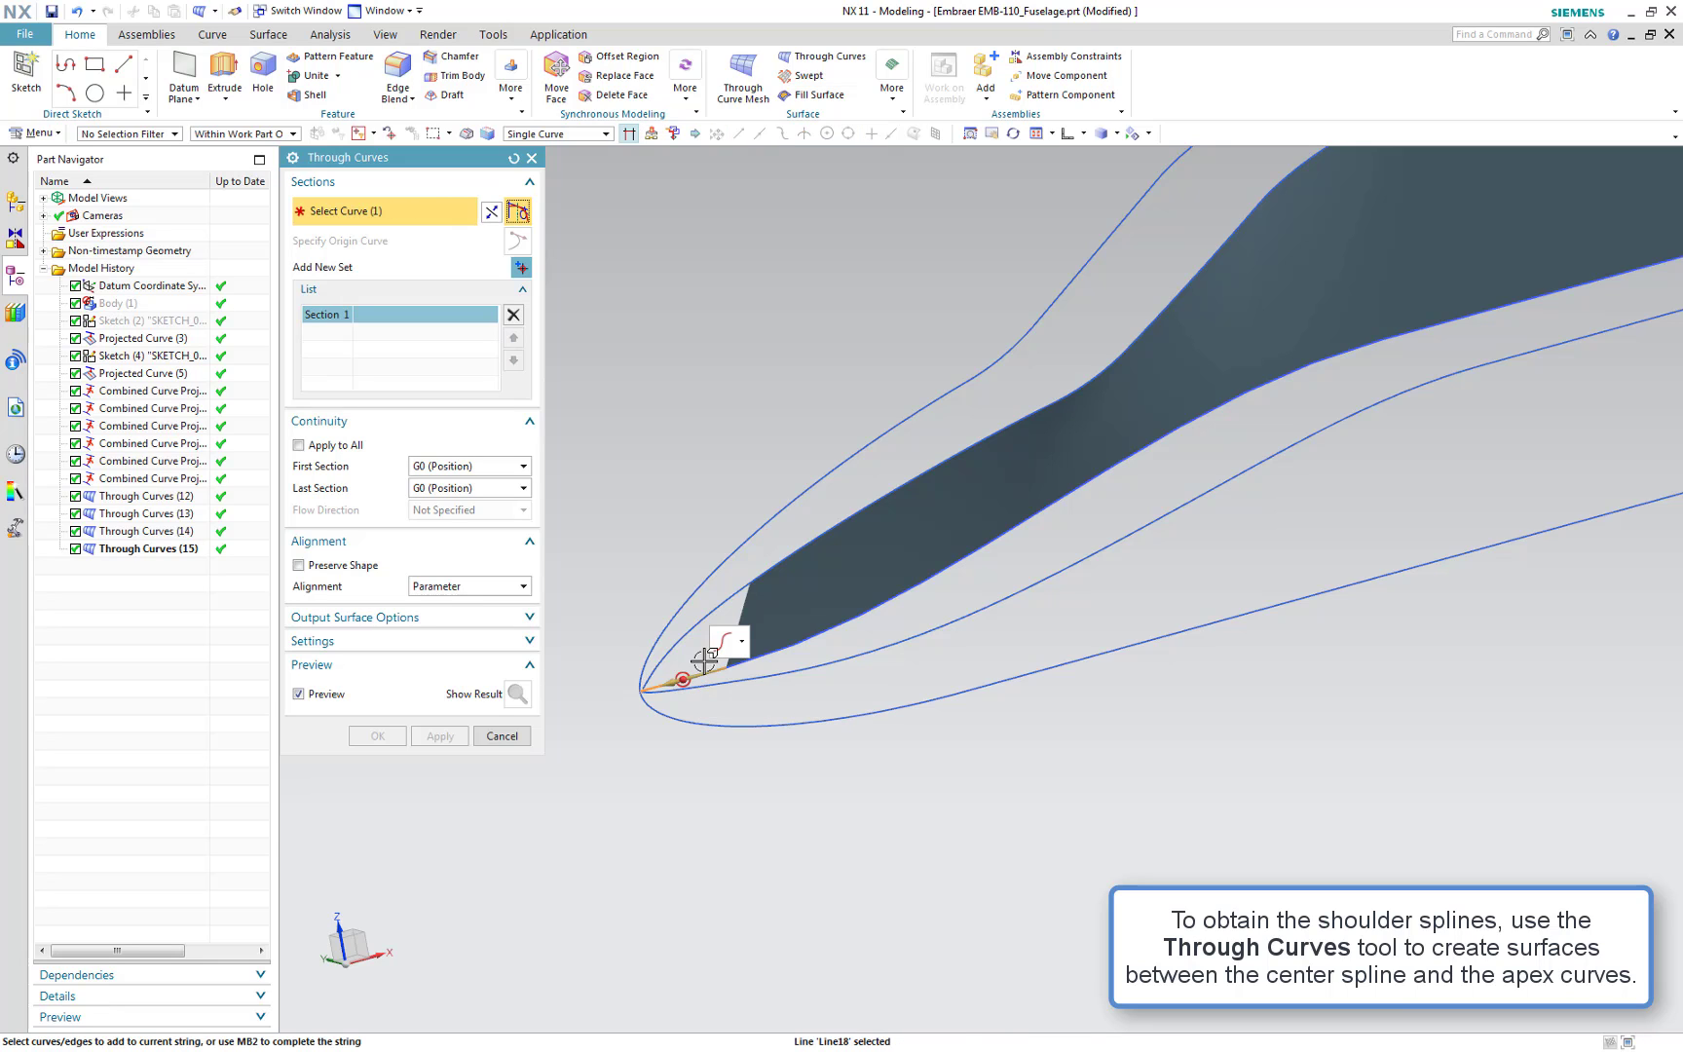
{"action": "middle_click", "coordinate": [726, 579]}
{"action": "scroll", "coordinate": [731, 582], "scroll_direction": "up", "scroll_amount": 3}
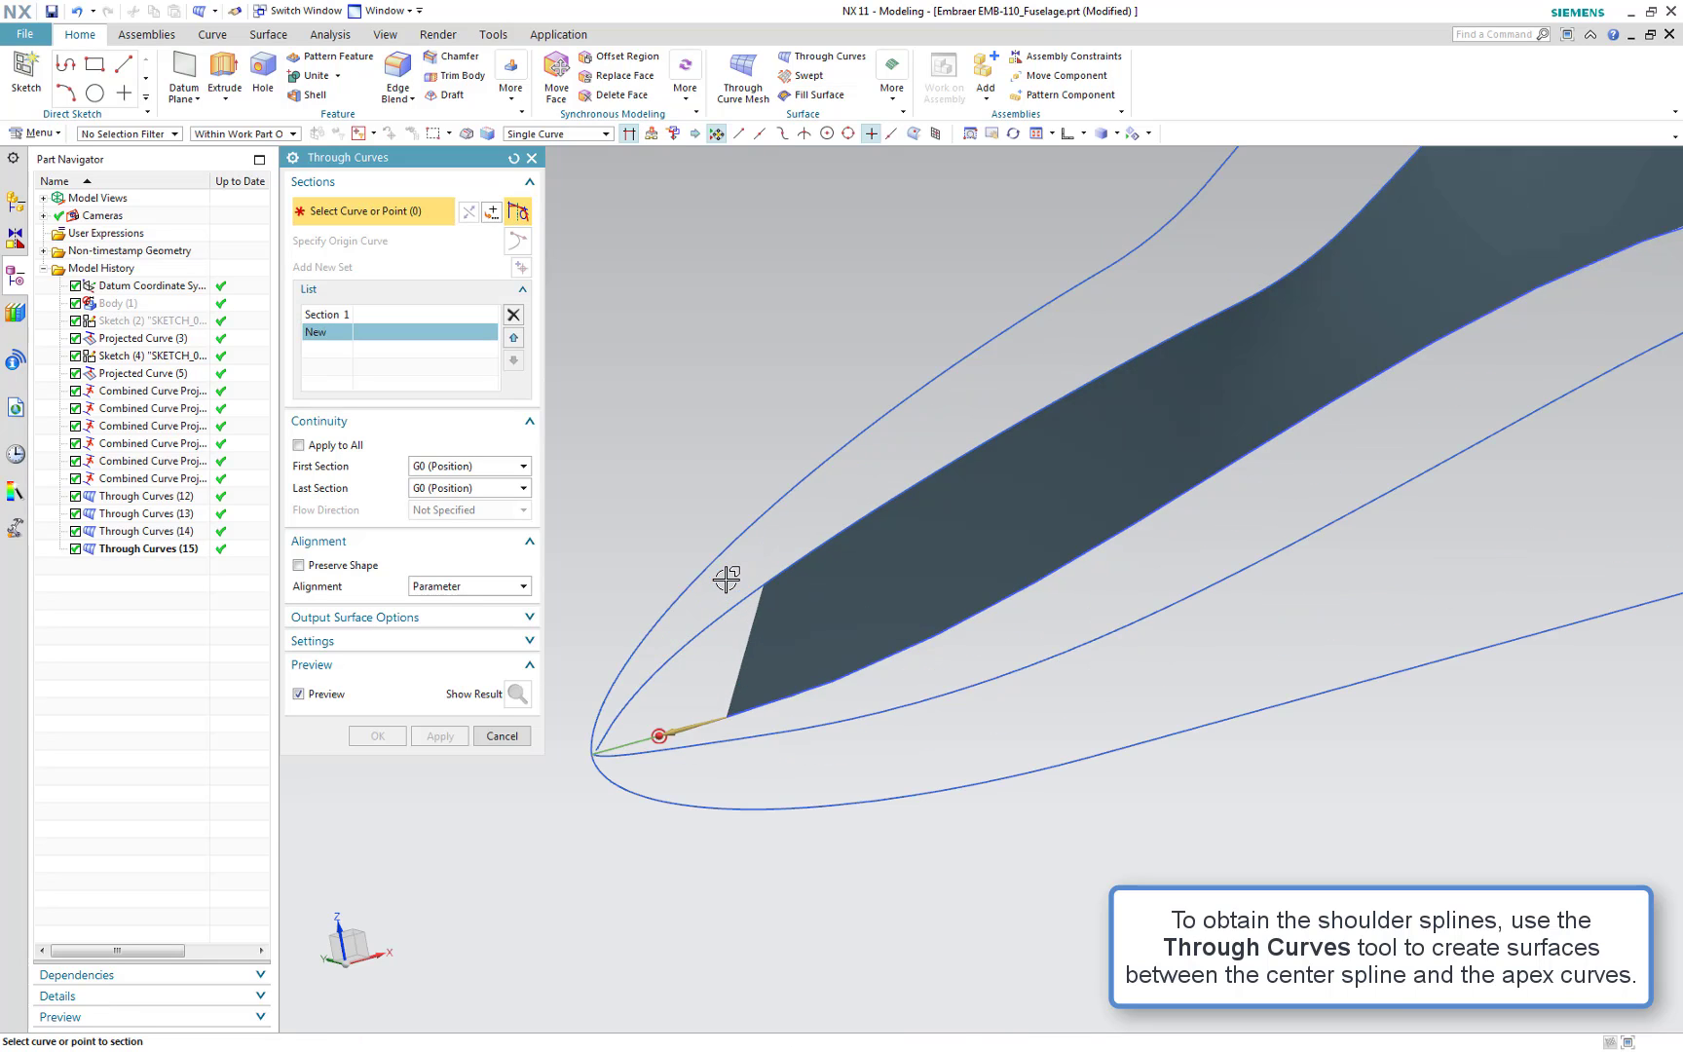
{"action": "left_click", "coordinate": [780, 590]}
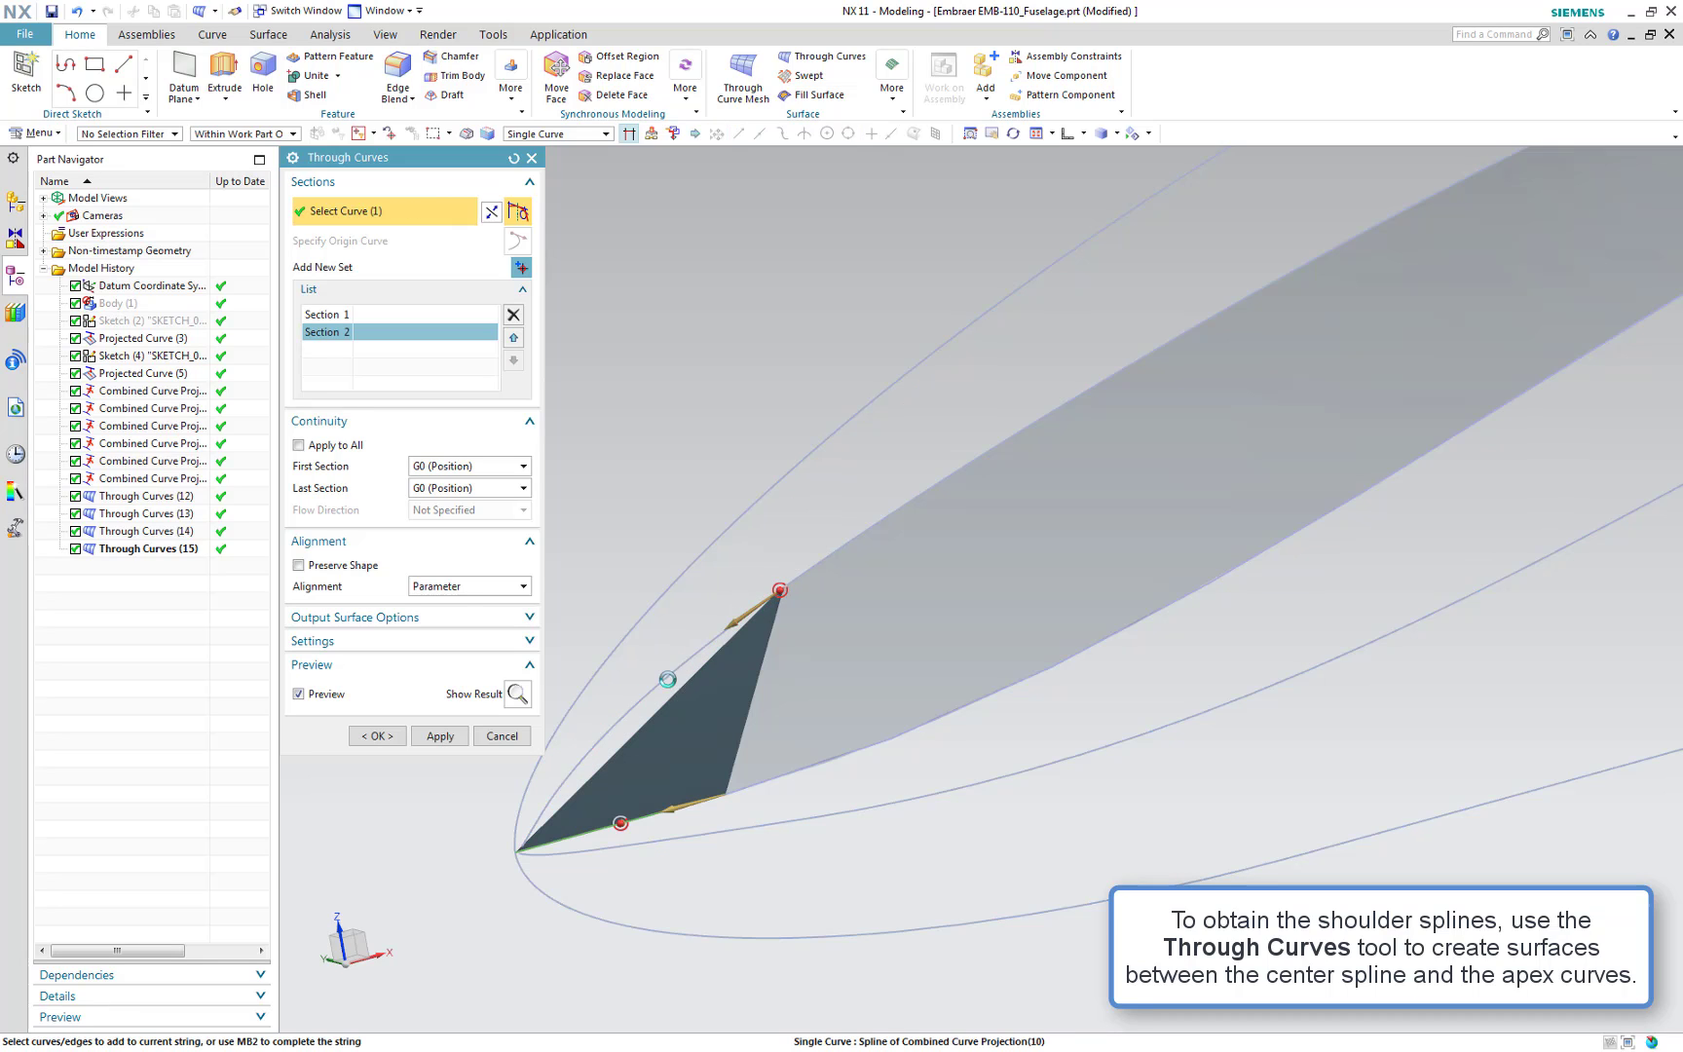
{"action": "left_click", "coordinate": [643, 687]}
{"action": "left_click", "coordinate": [439, 736]}
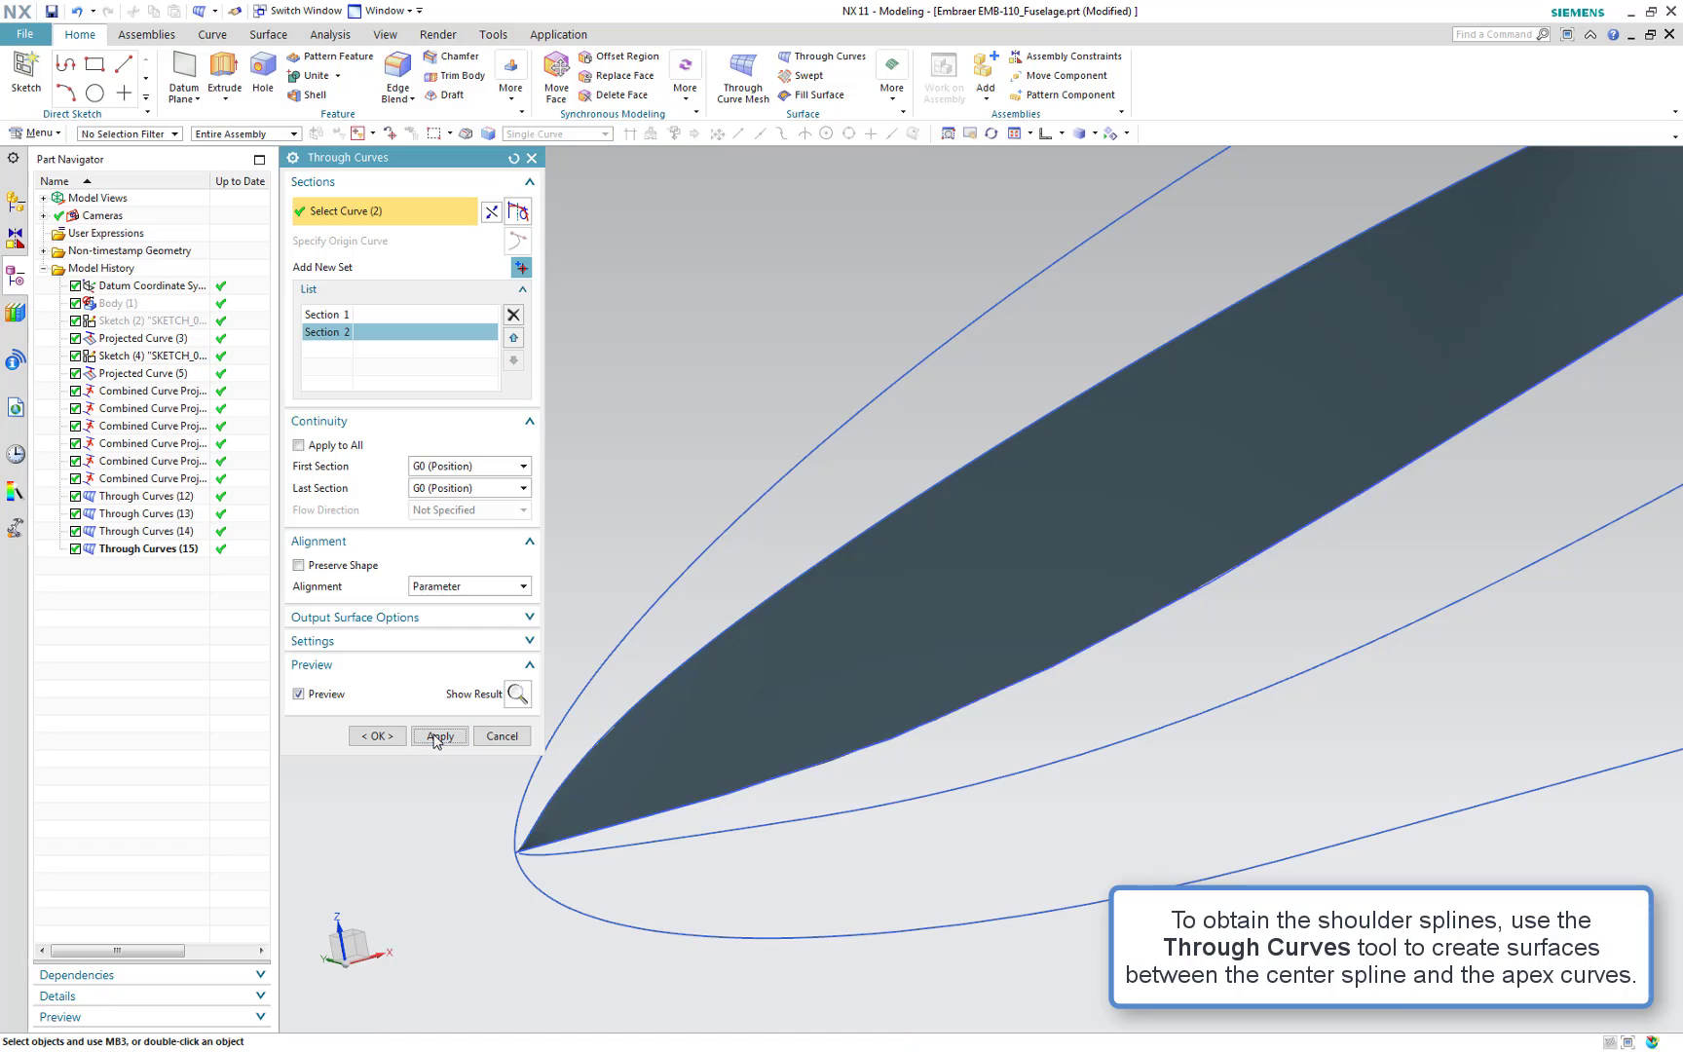
{"action": "left_click", "coordinate": [485, 735]}
Switch to the front view and show the hidden fuselage body
{"action": "scroll", "coordinate": [707, 732], "scroll_direction": "down", "scroll_amount": 5}
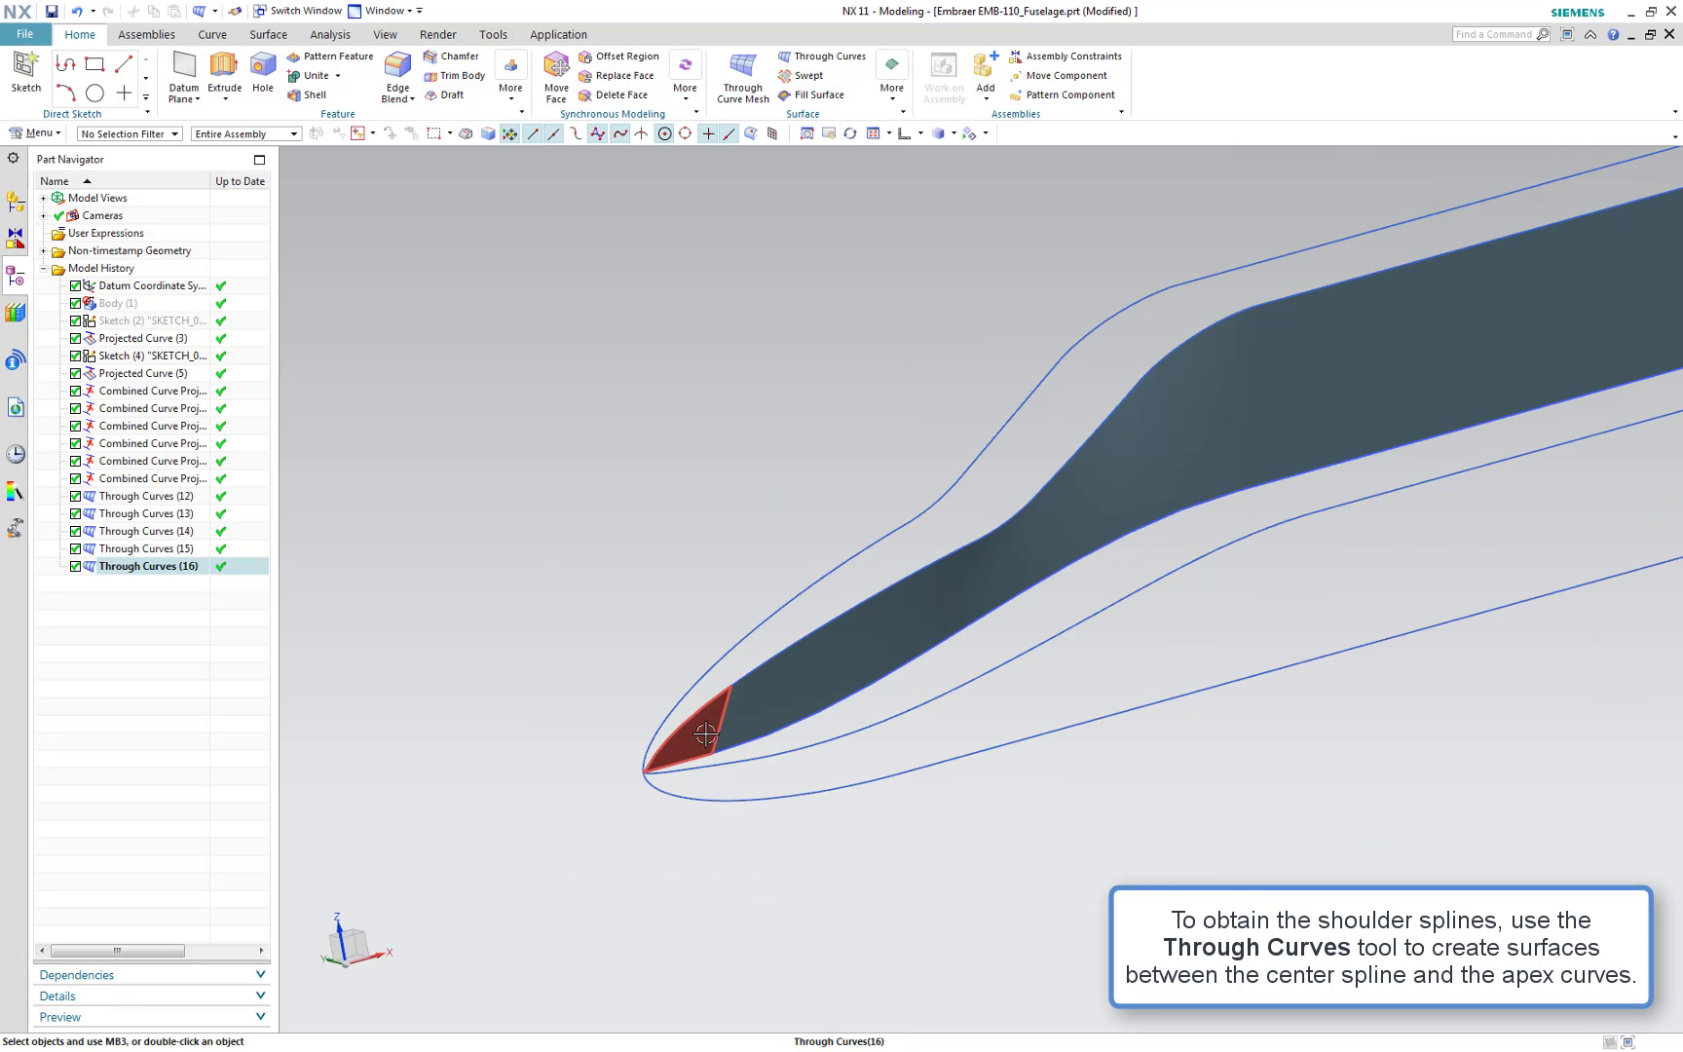
{"action": "scroll", "coordinate": [706, 732], "scroll_direction": "down", "scroll_amount": 5}
{"action": "middle_click_drag", "start_coordinate": [933, 789], "coordinate": [1020, 768]}
{"action": "scroll", "coordinate": [1019, 768], "scroll_direction": "up", "scroll_amount": 1}
{"action": "left_click", "coordinate": [1021, 768]}
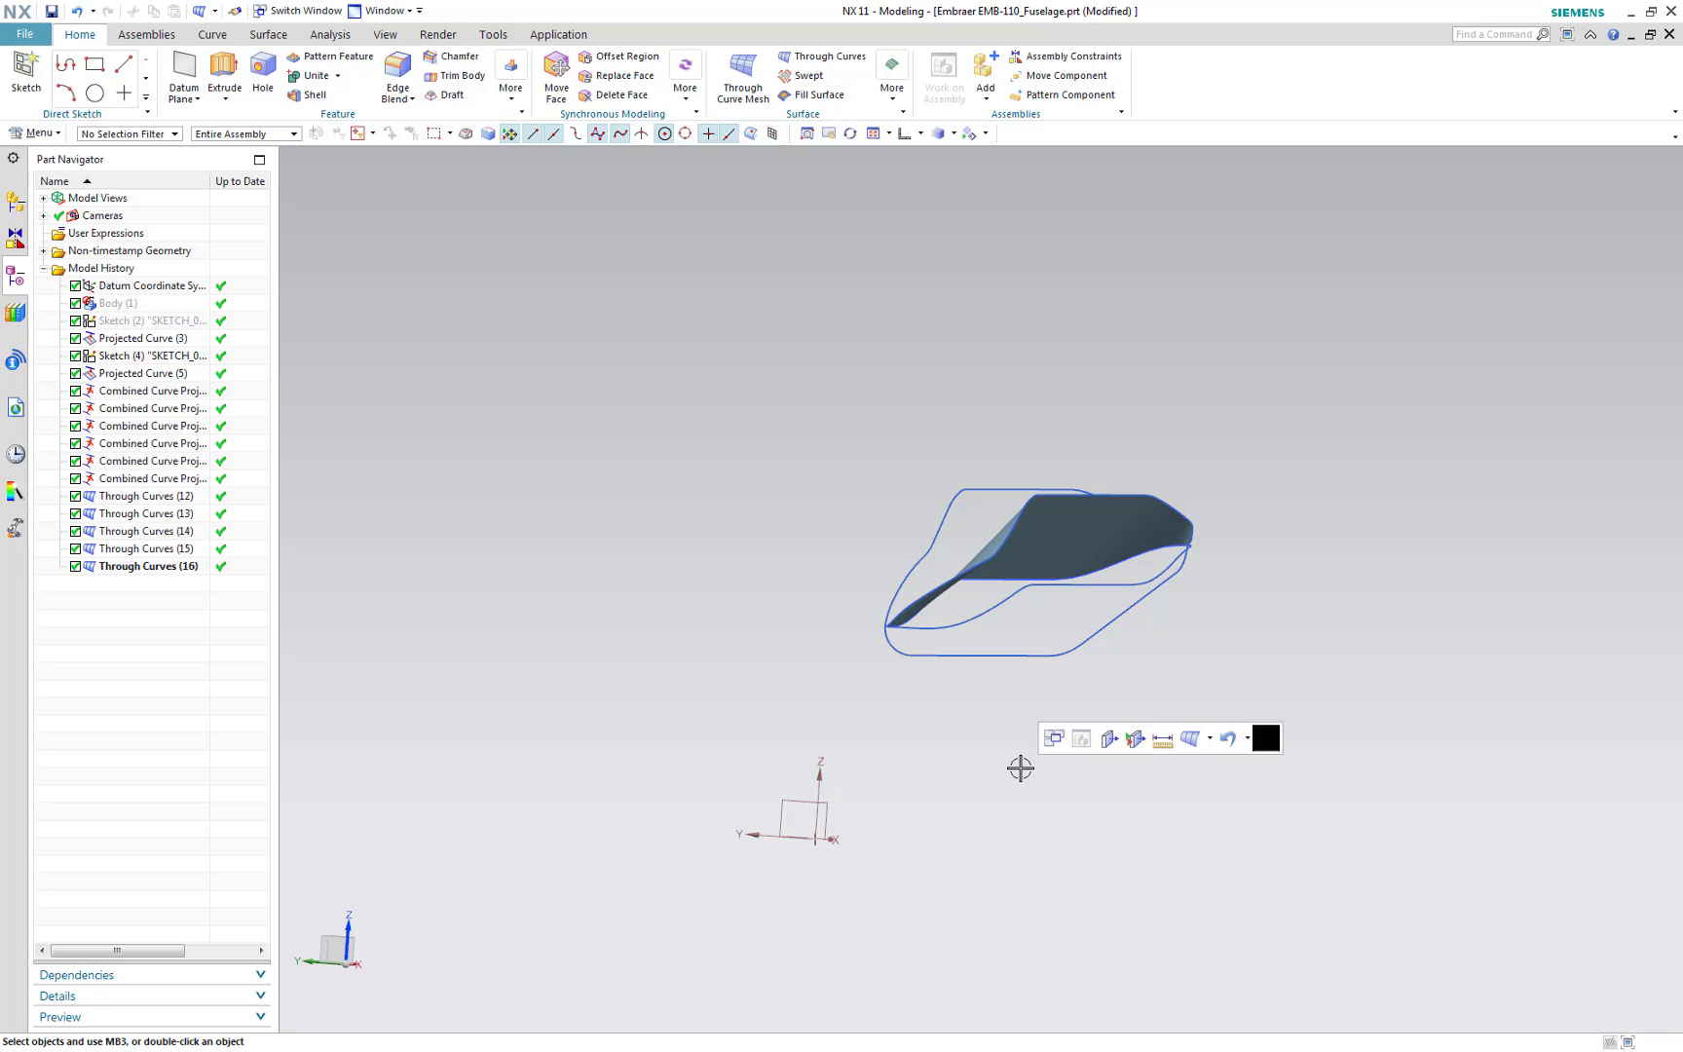
{"action": "key", "text": "ctrl+alt+f"}
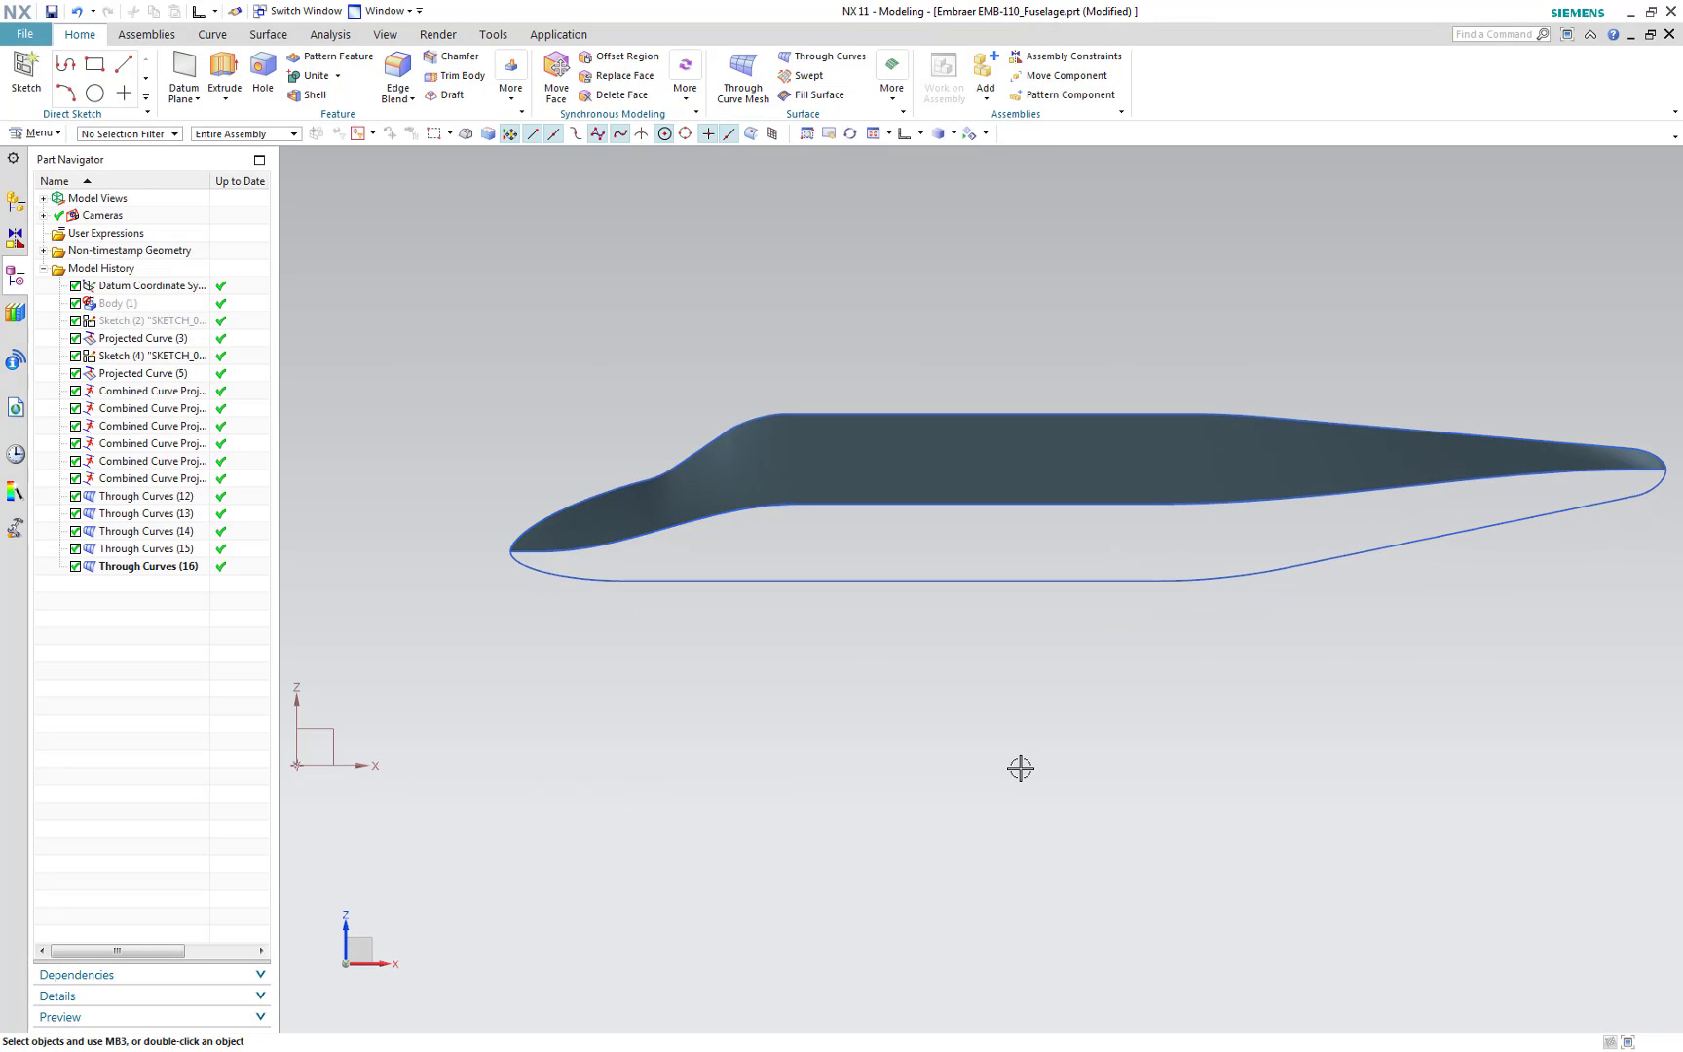
{"action": "left_click", "coordinate": [986, 135]}
{"action": "left_click", "coordinate": [1010, 227]}
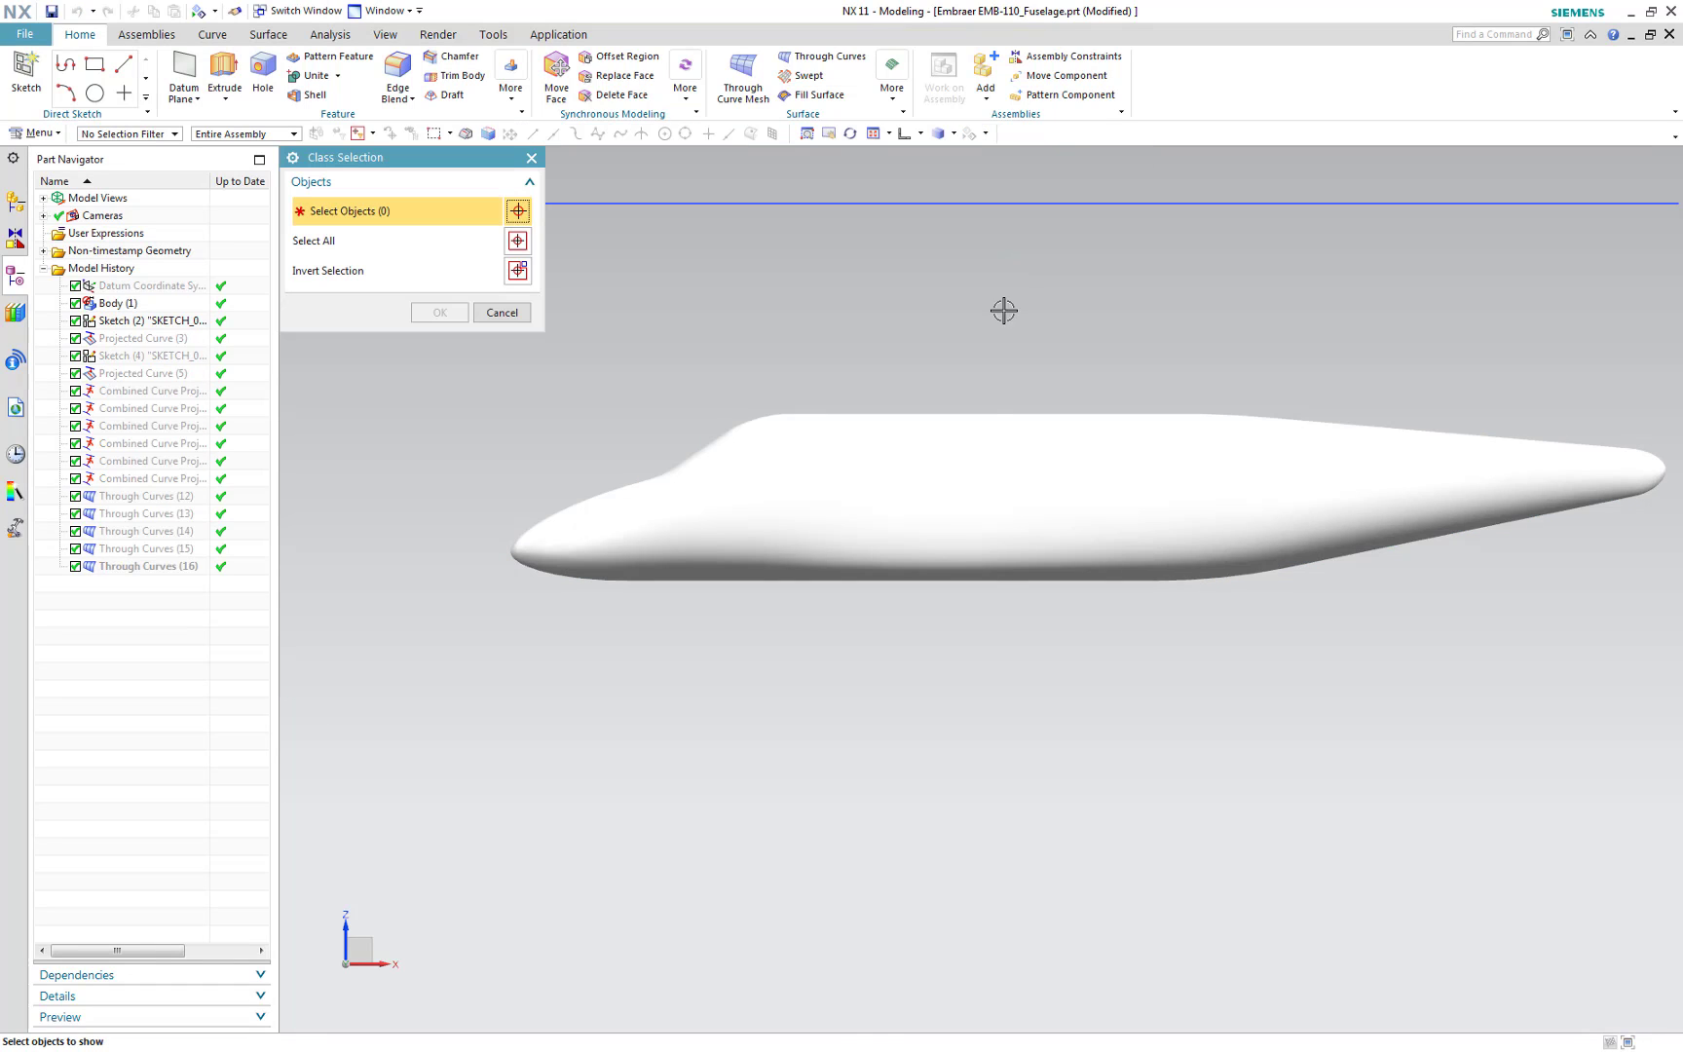
{"action": "left_click", "coordinate": [1001, 454]}
{"action": "left_click", "coordinate": [466, 314]}
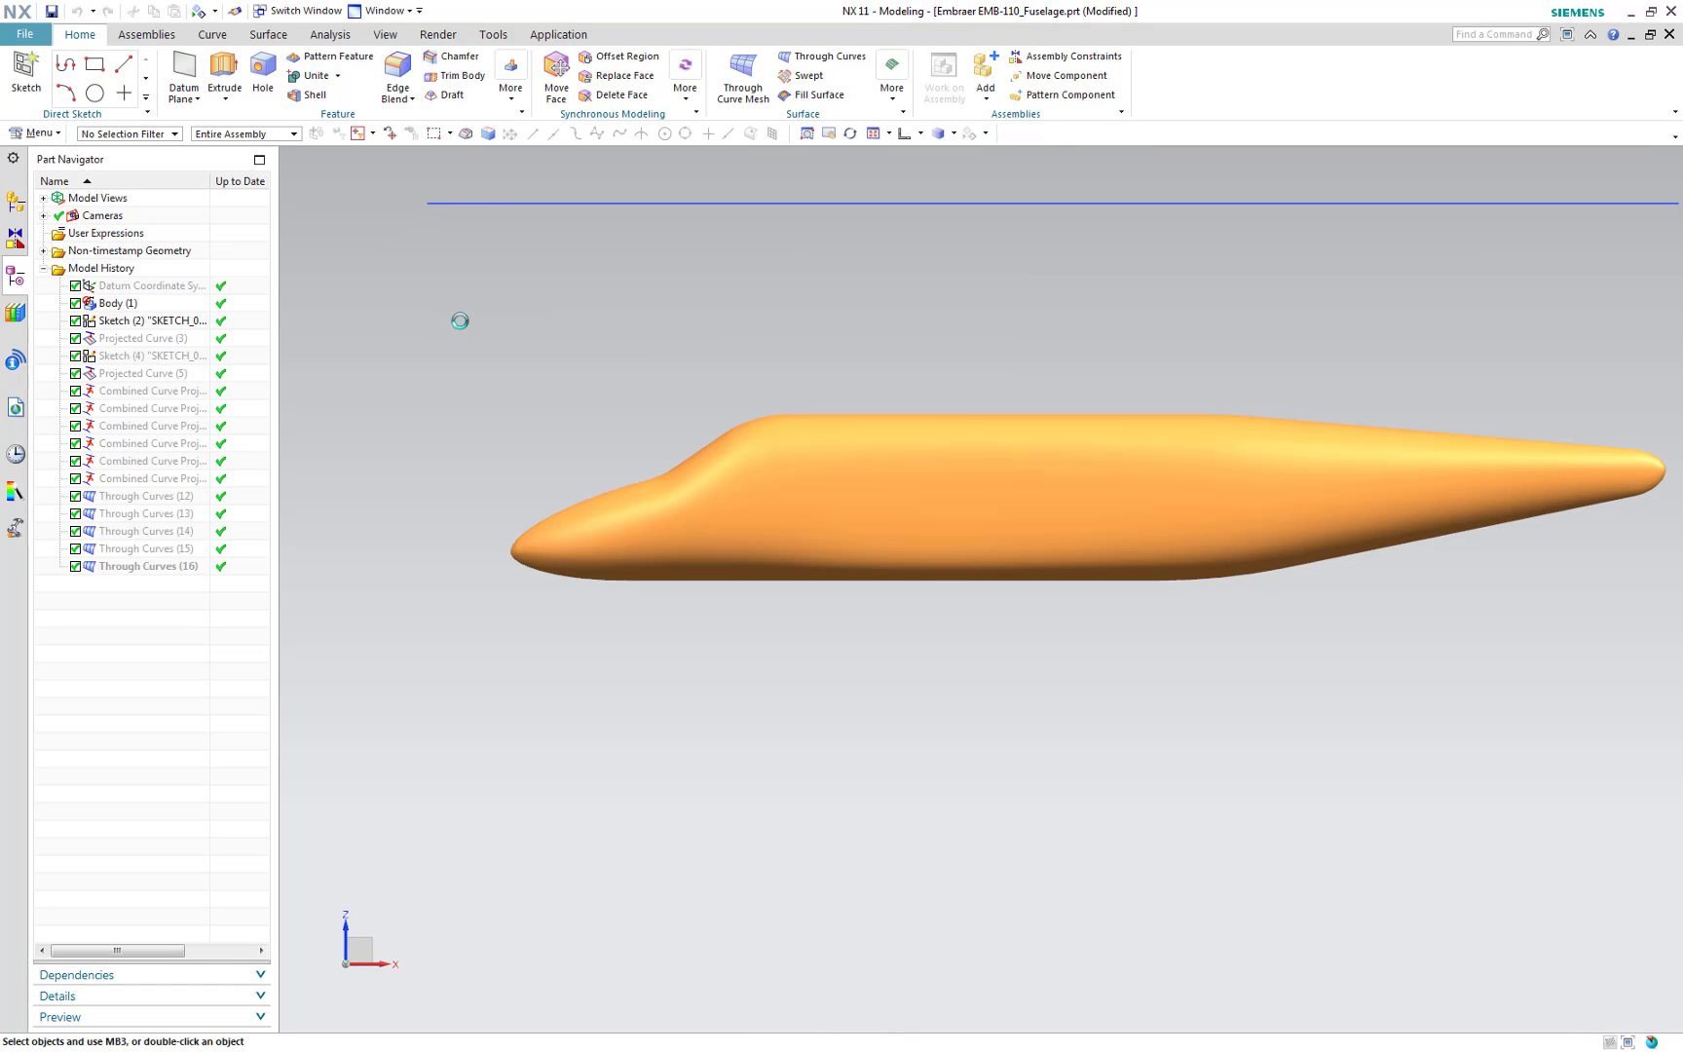
Start Intersection Curve and select the five Through Curves surfaces as the first face set
{"action": "middle_click_drag", "start_coordinate": [748, 660], "coordinate": [1056, 872]}
{"action": "scroll", "coordinate": [925, 728], "scroll_direction": "up", "scroll_amount": 1}
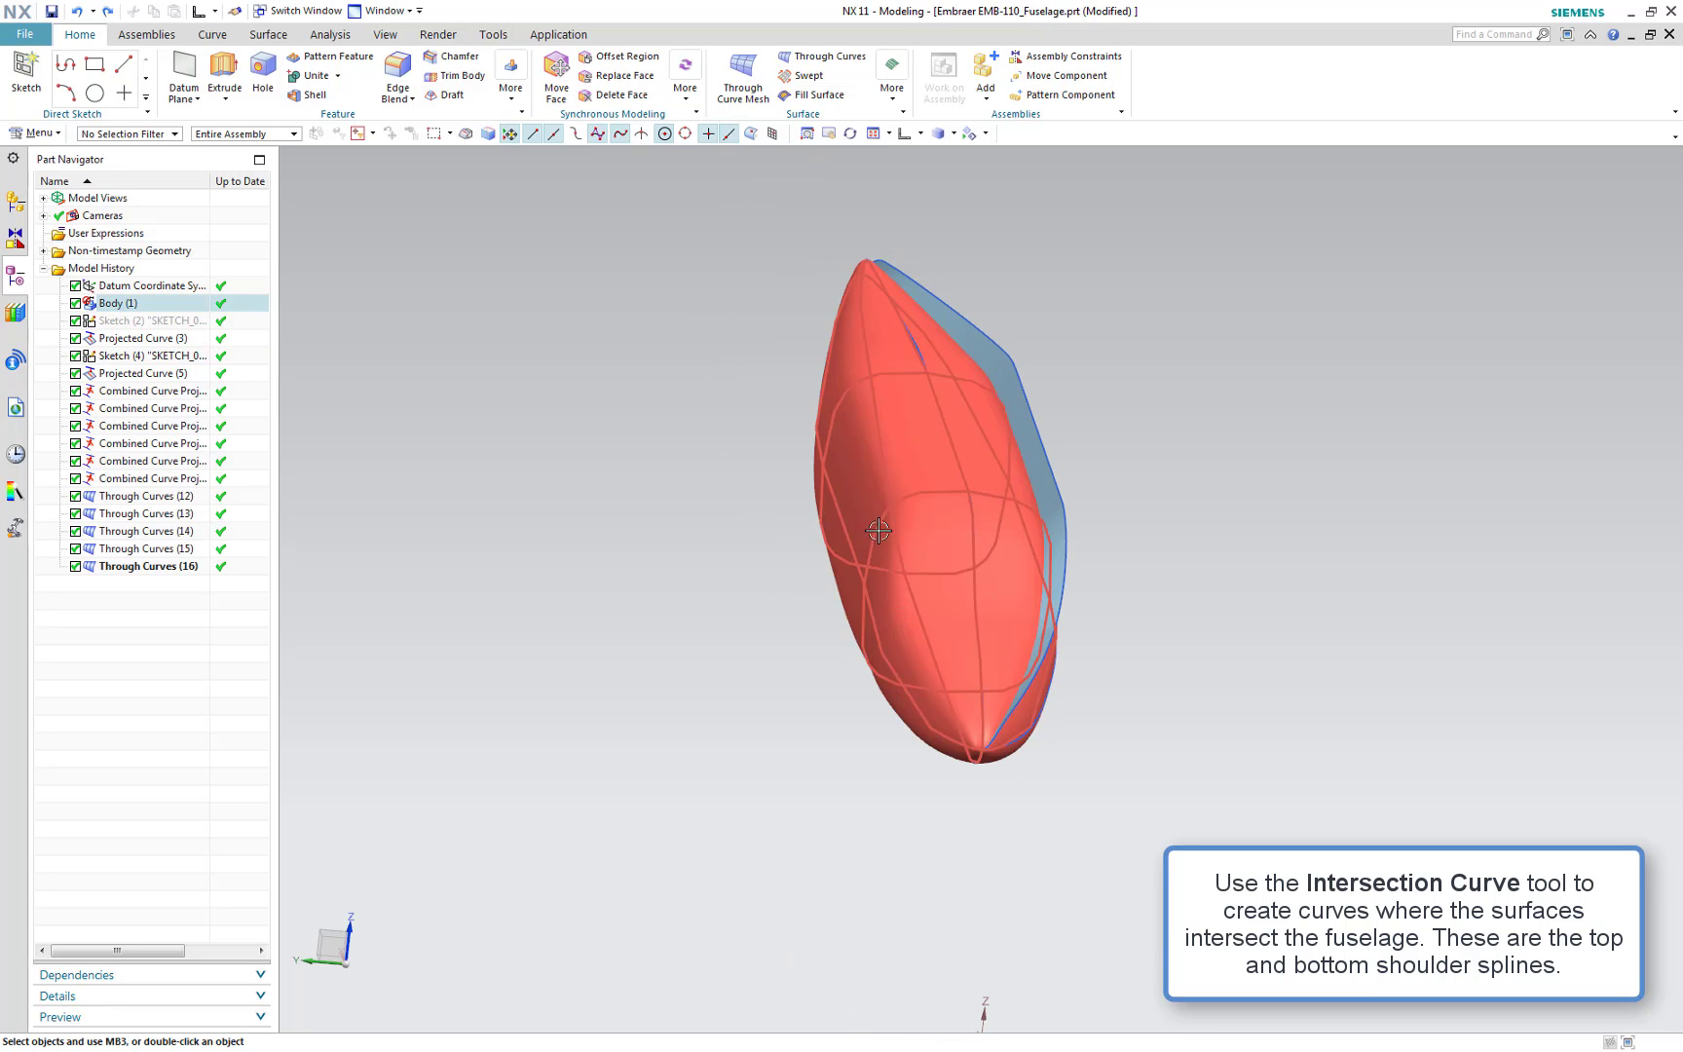
{"action": "left_click", "coordinate": [216, 37]}
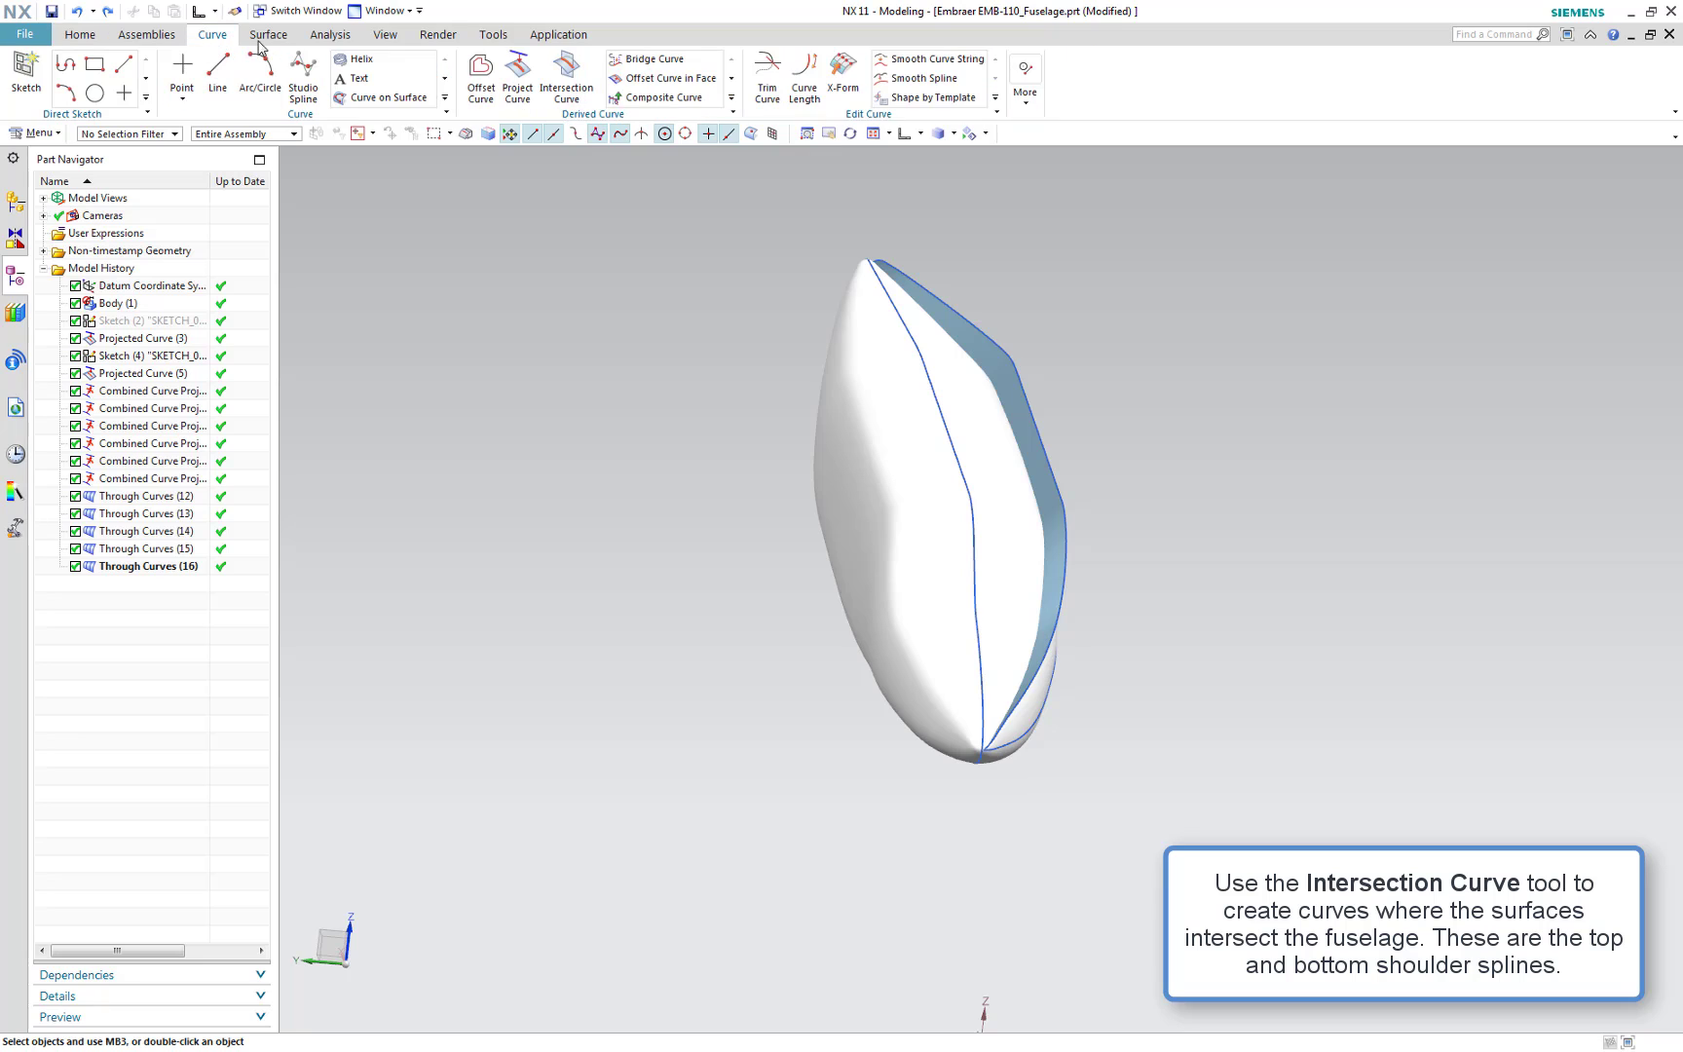
{"action": "left_click", "coordinate": [566, 78]}
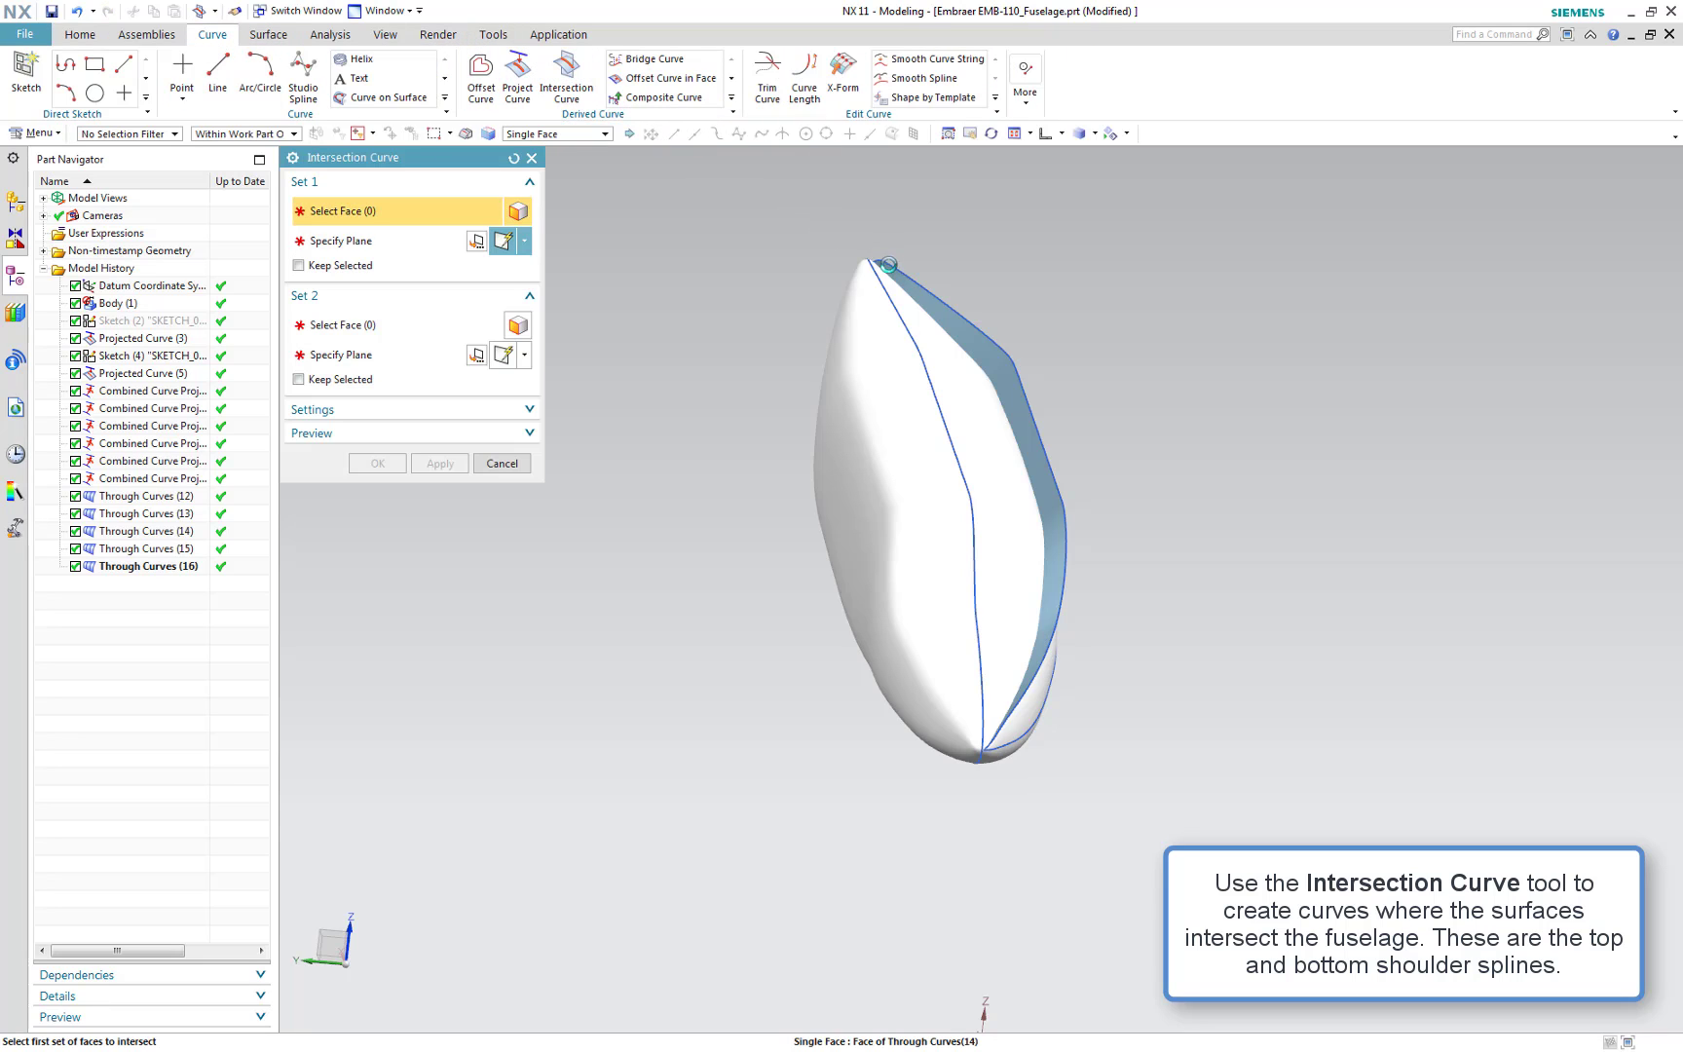
{"action": "left_click", "coordinate": [889, 265]}
{"action": "left_click", "coordinate": [1025, 429]}
{"action": "left_click", "coordinate": [1032, 450]}
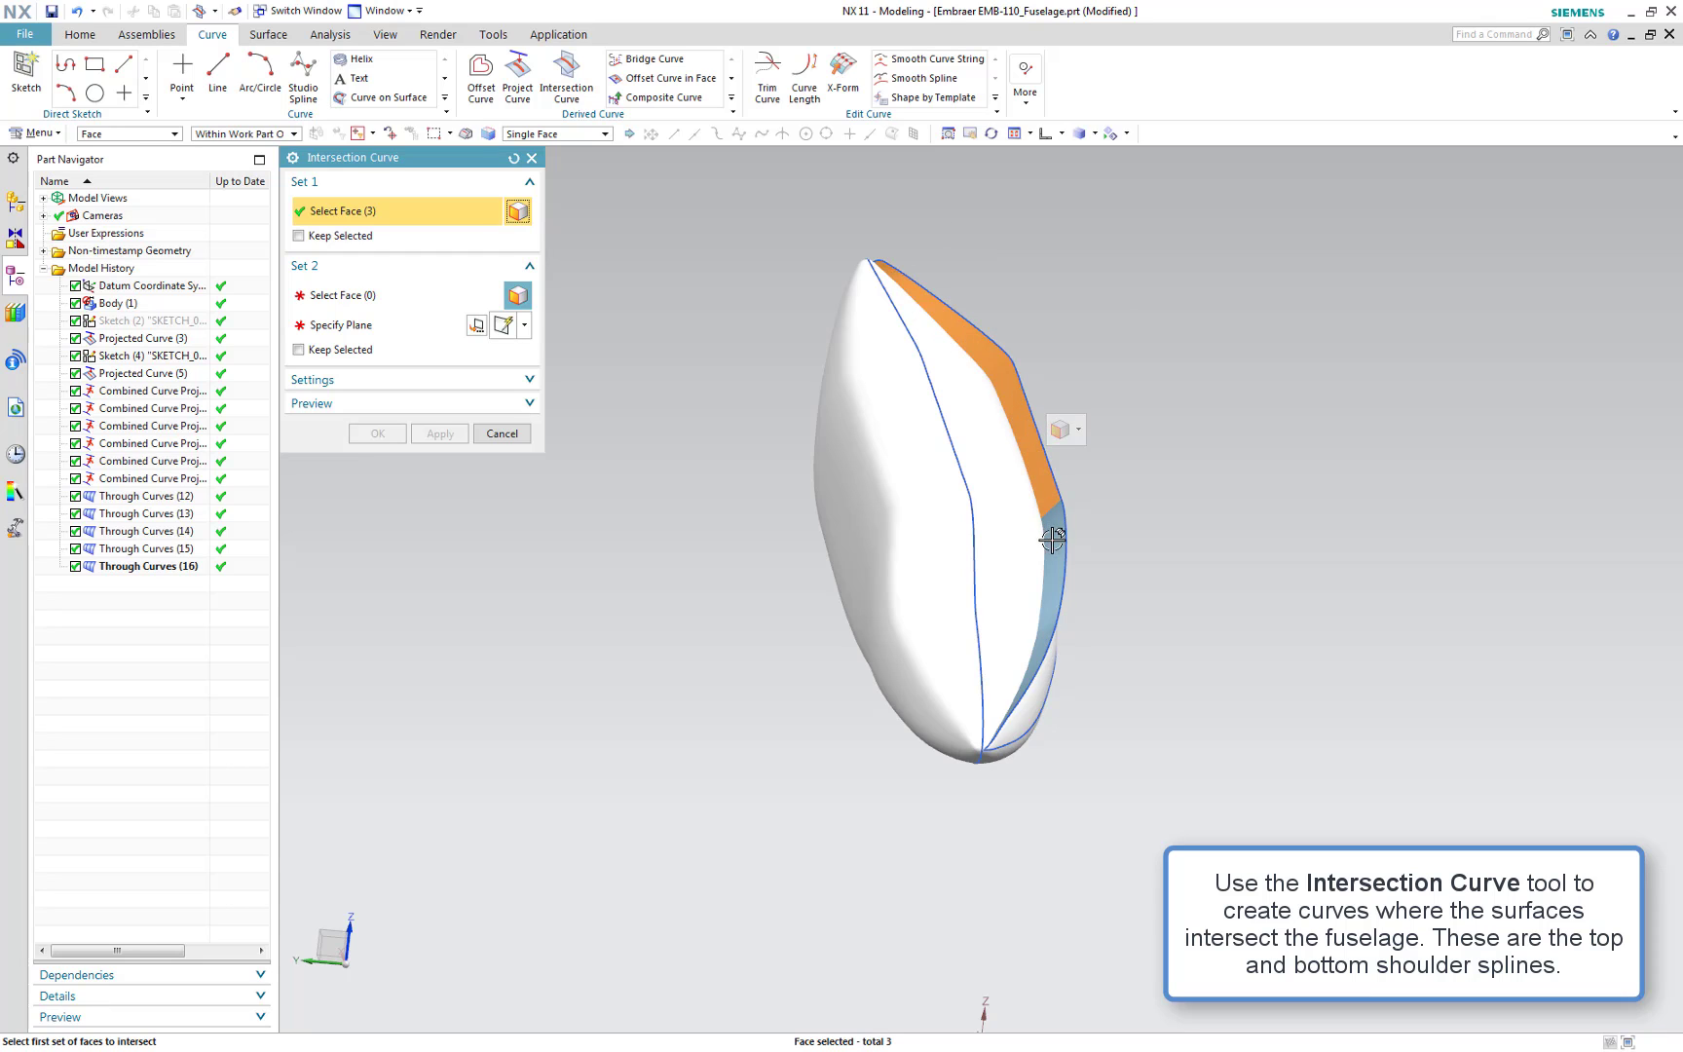
{"action": "left_click", "coordinate": [1052, 542]}
{"action": "scroll", "coordinate": [1006, 738], "scroll_direction": "up", "scroll_amount": 4}
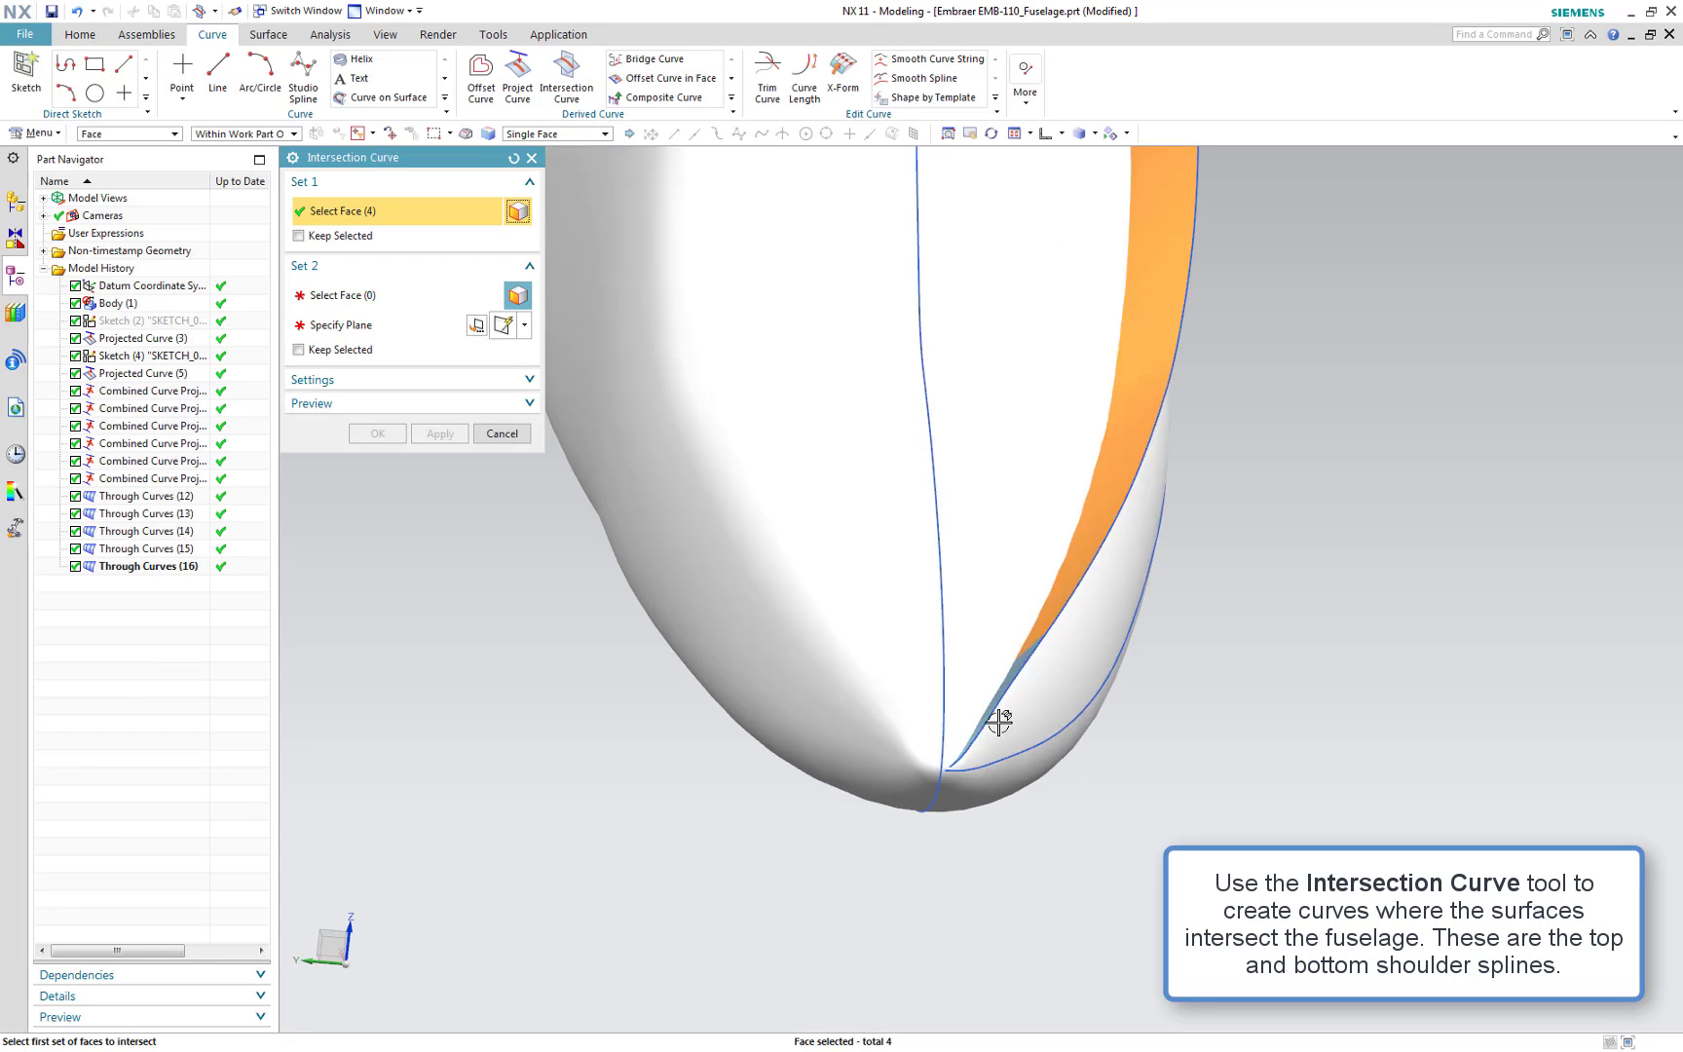
{"action": "left_click", "coordinate": [1010, 674]}
{"action": "middle_click", "coordinate": [487, 387]}
Select the three fuselage body faces as the second set, apply, and close the dialog
{"action": "scroll", "coordinate": [555, 404], "scroll_direction": "down", "scroll_amount": 4}
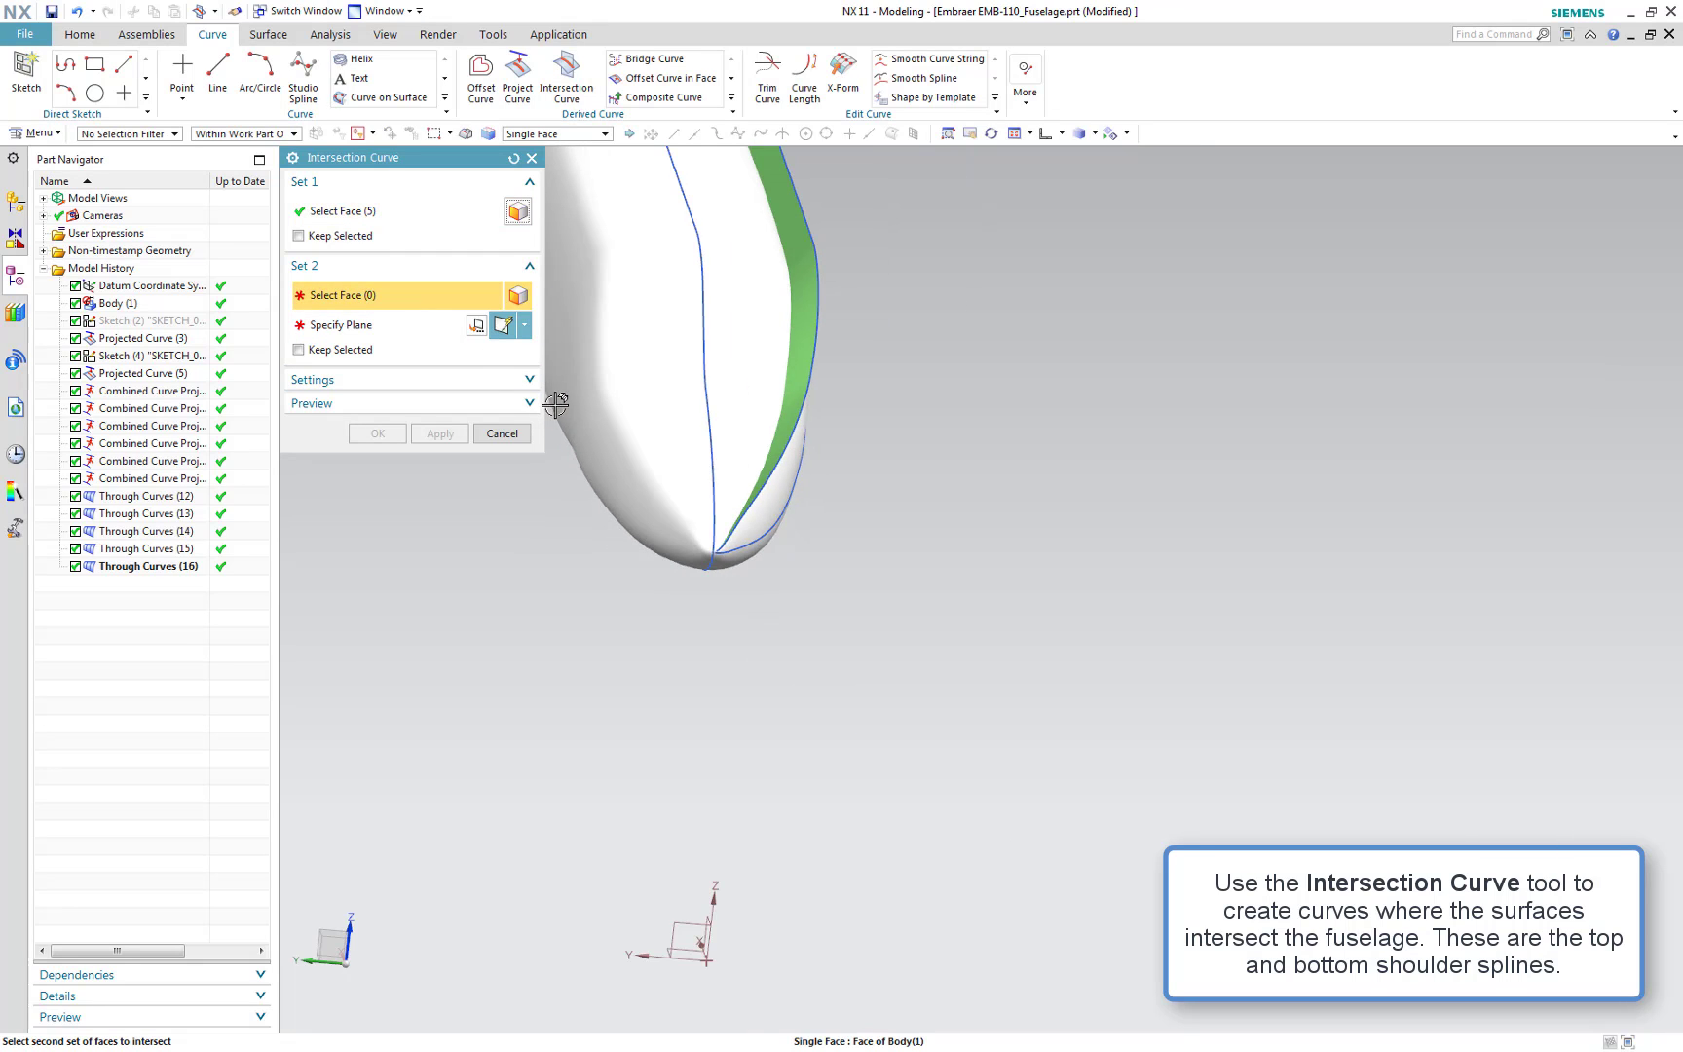
{"action": "left_click", "coordinate": [708, 322]}
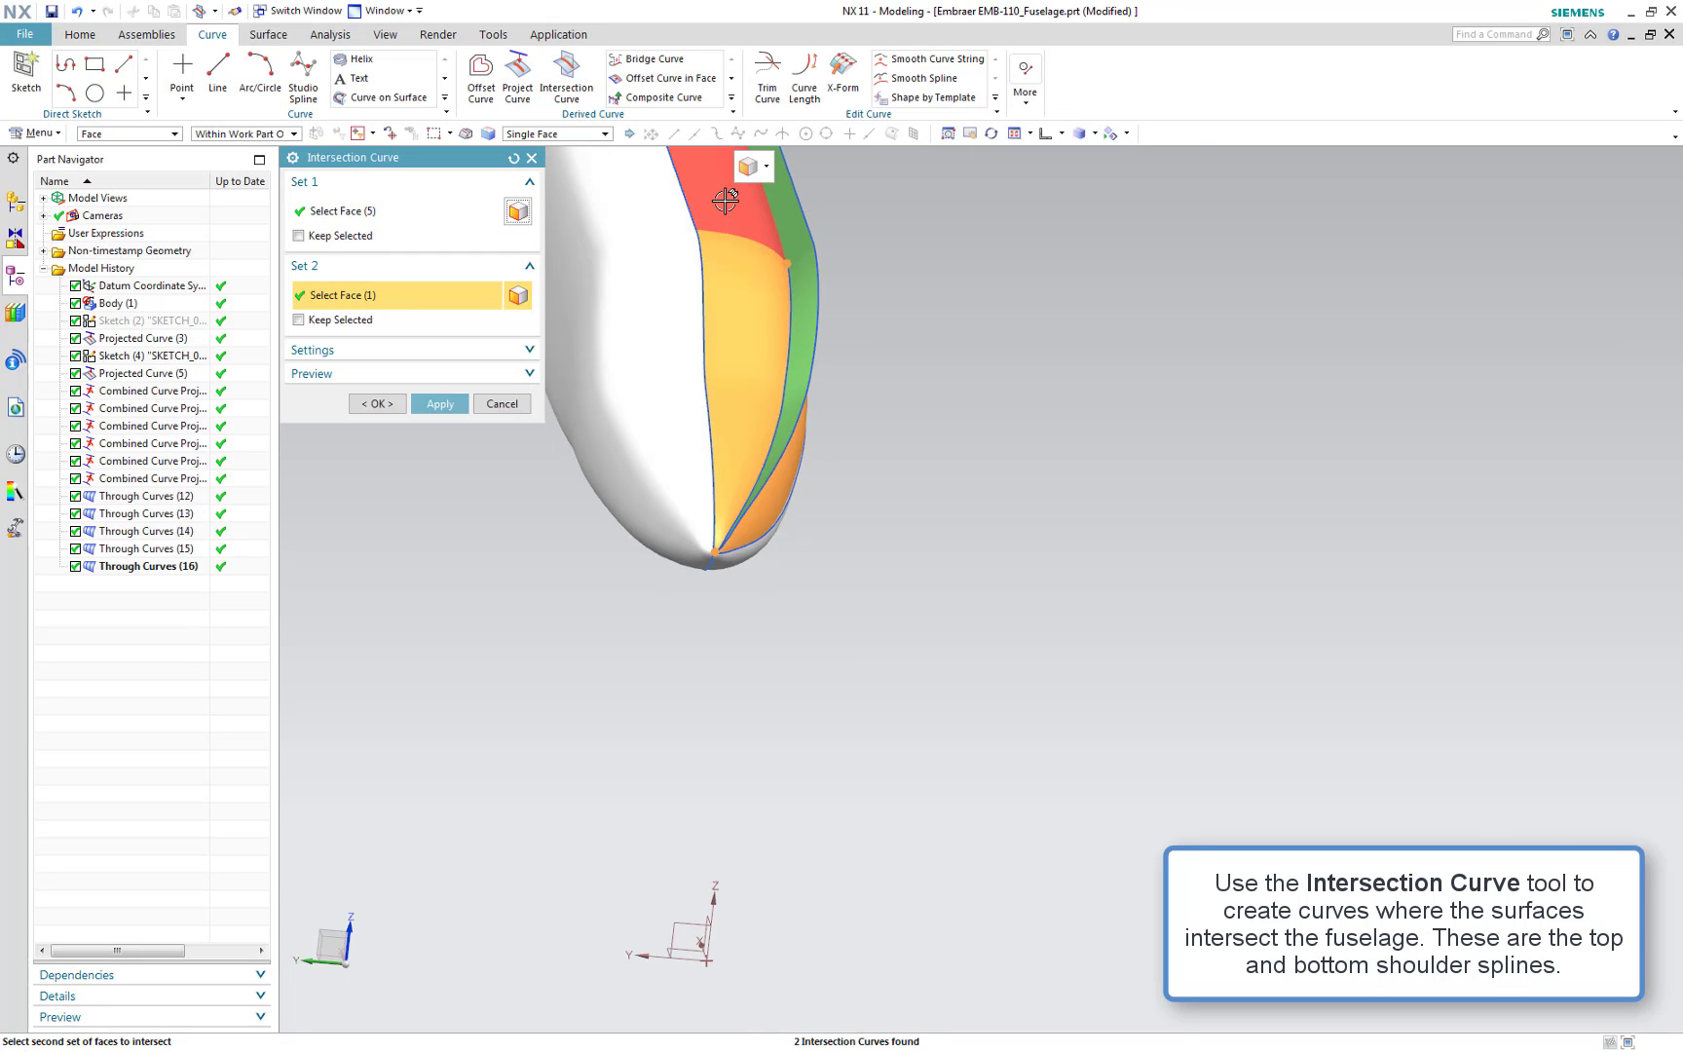
{"action": "left_click", "coordinate": [726, 200]}
{"action": "middle_click_drag", "start_coordinate": [924, 451], "coordinate": [1122, 796], "text": "shift"}
{"action": "left_click", "coordinate": [854, 392]}
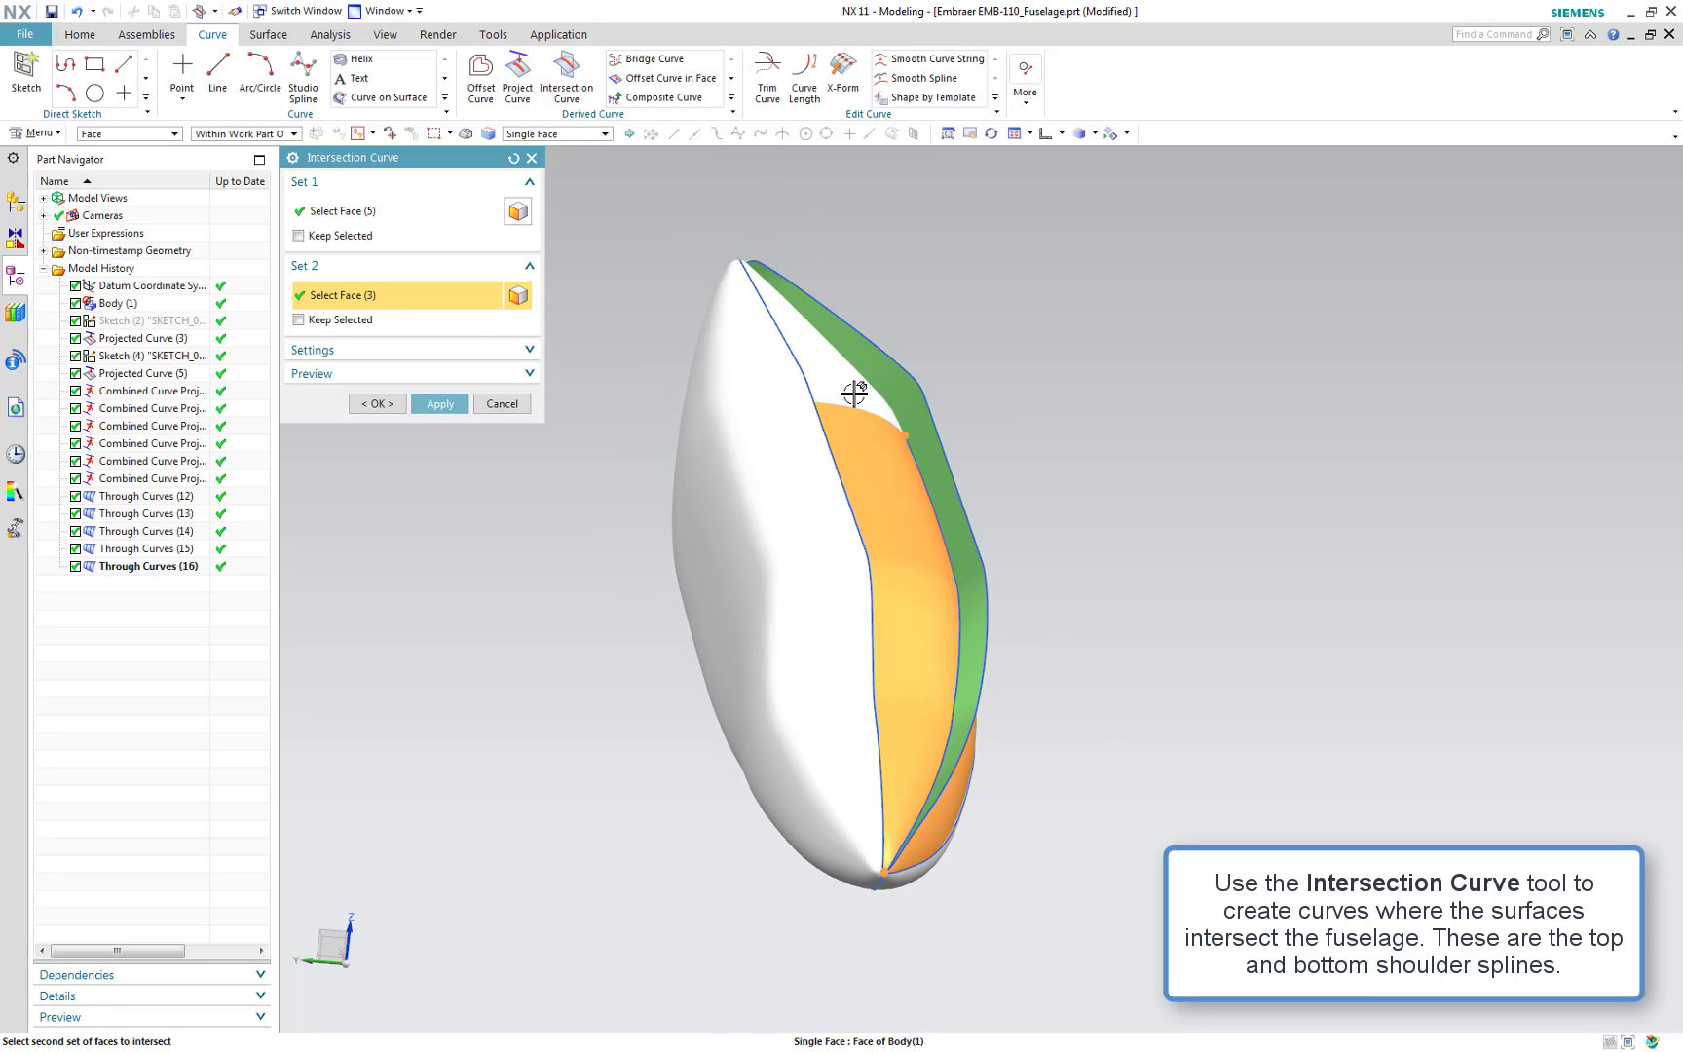
{"action": "left_click", "coordinate": [441, 404]}
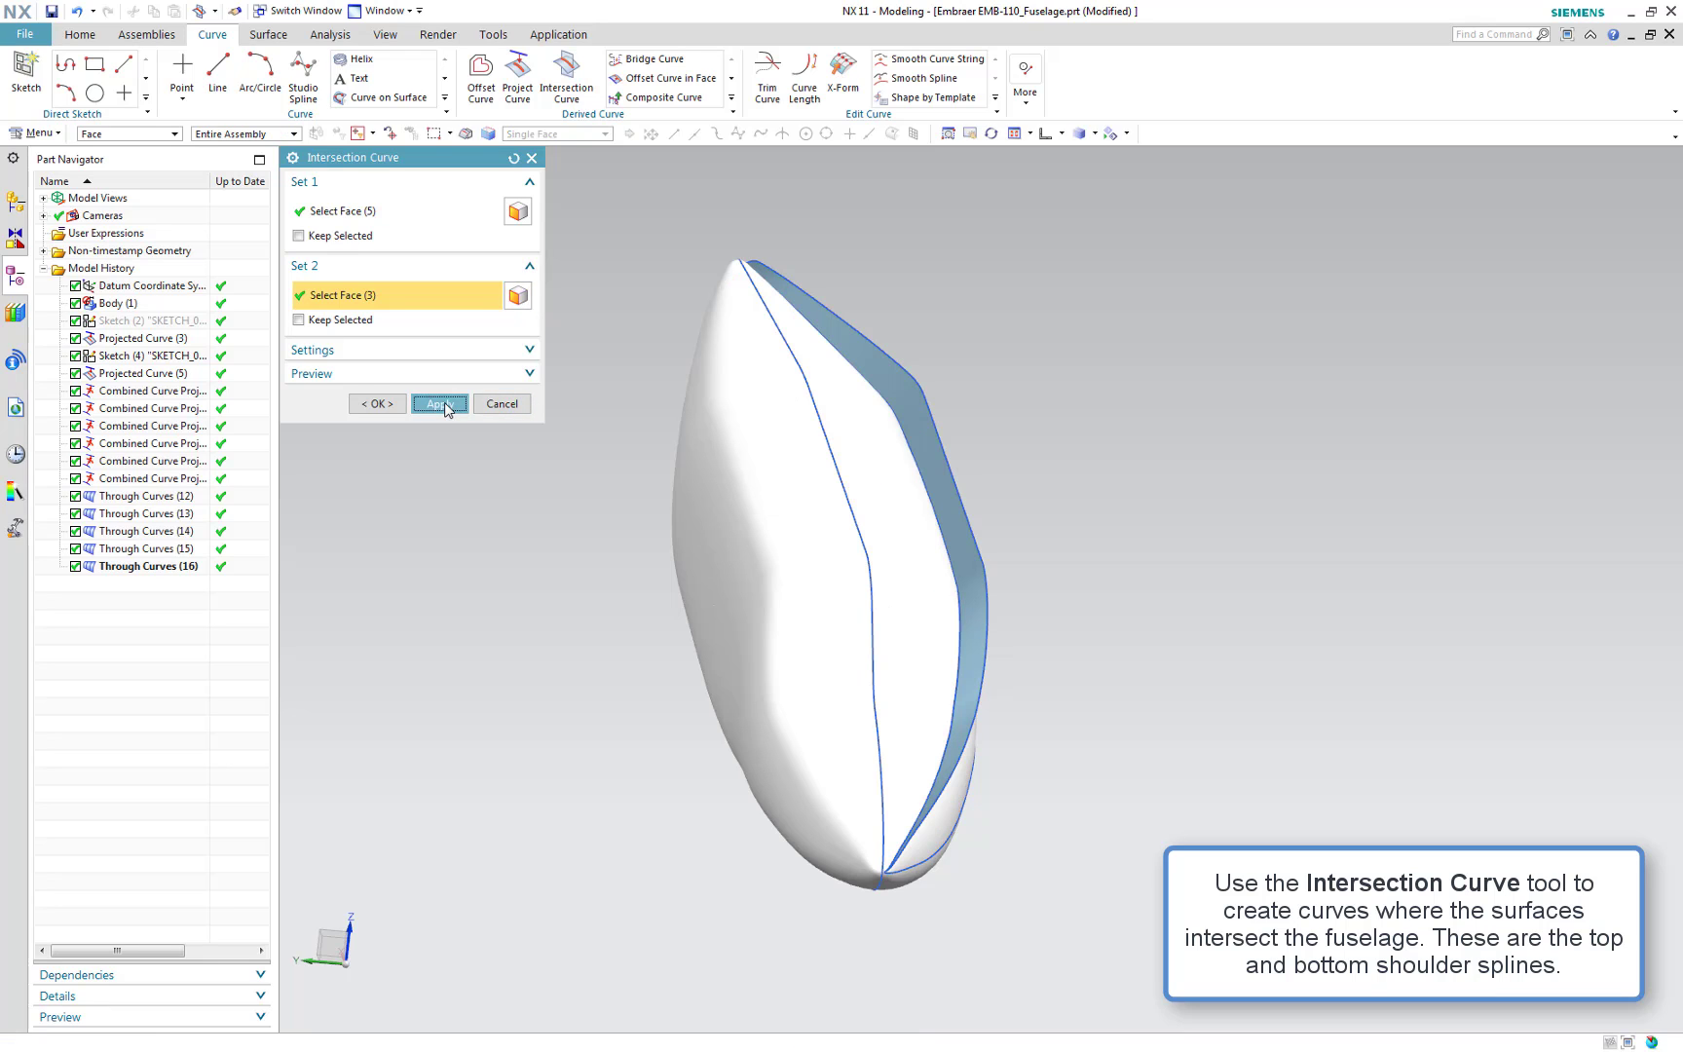
{"action": "left_click", "coordinate": [517, 404]}
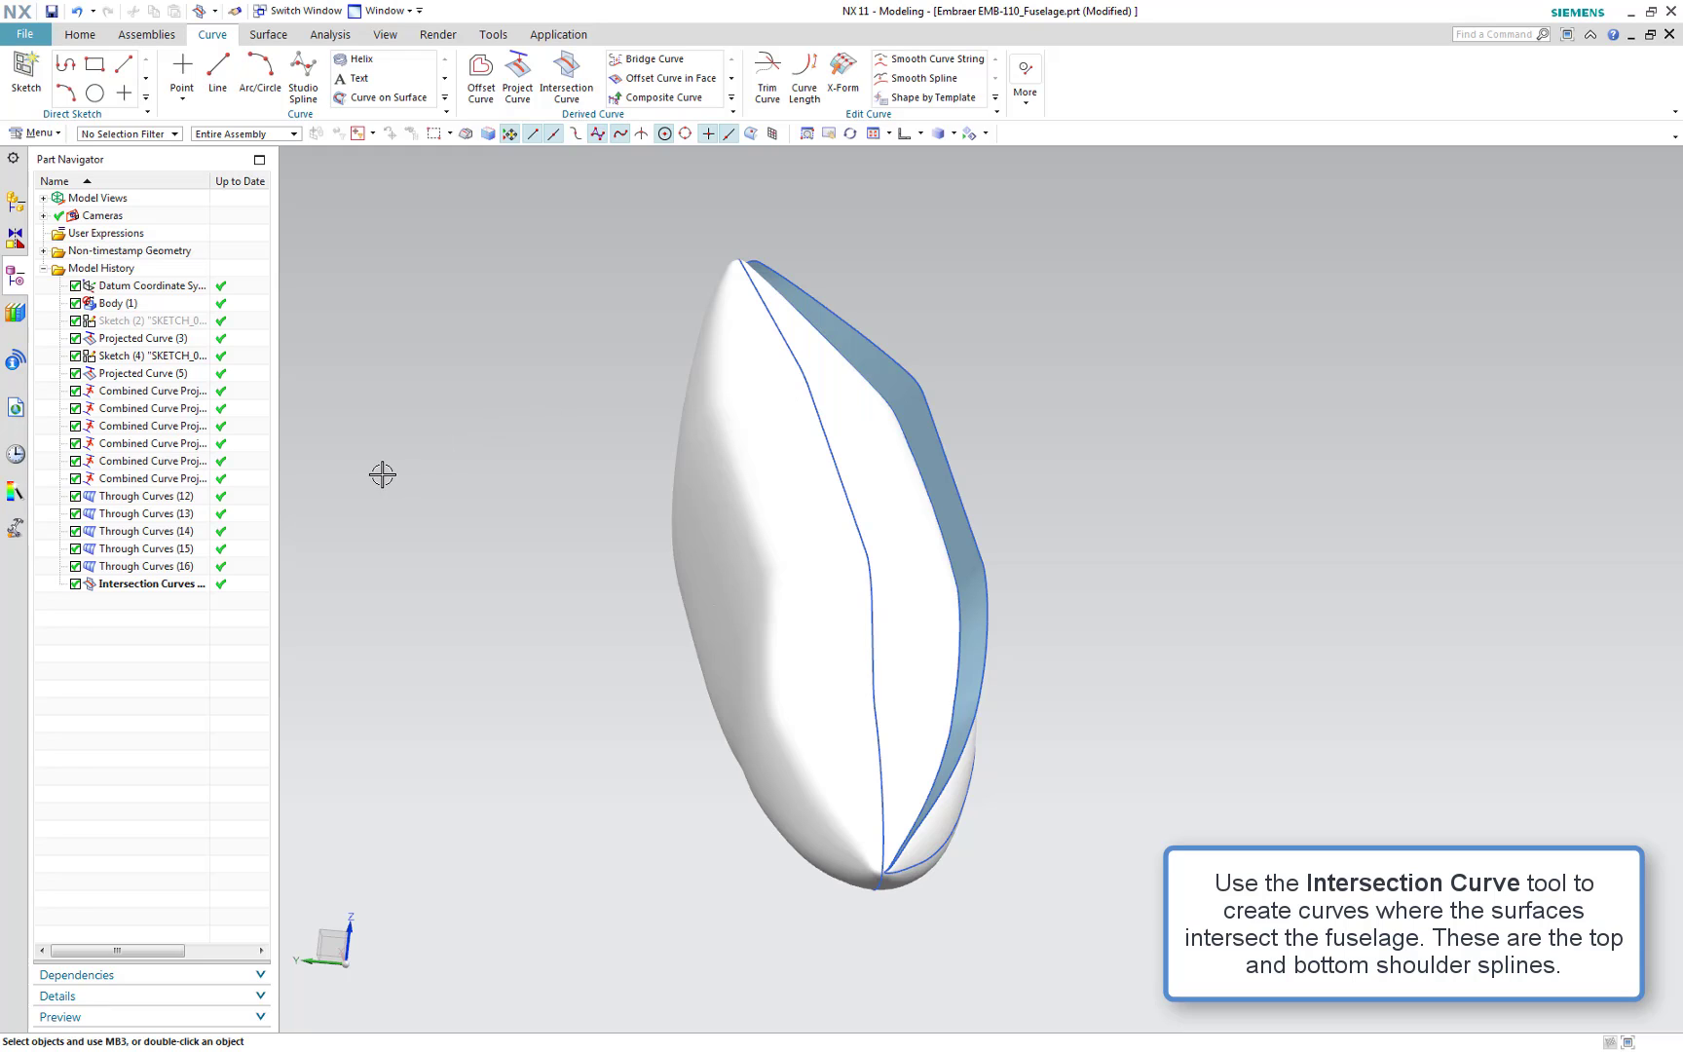
Hide all the combined curve projections and Through Curves surfaces
{"action": "left_click", "coordinate": [146, 394]}
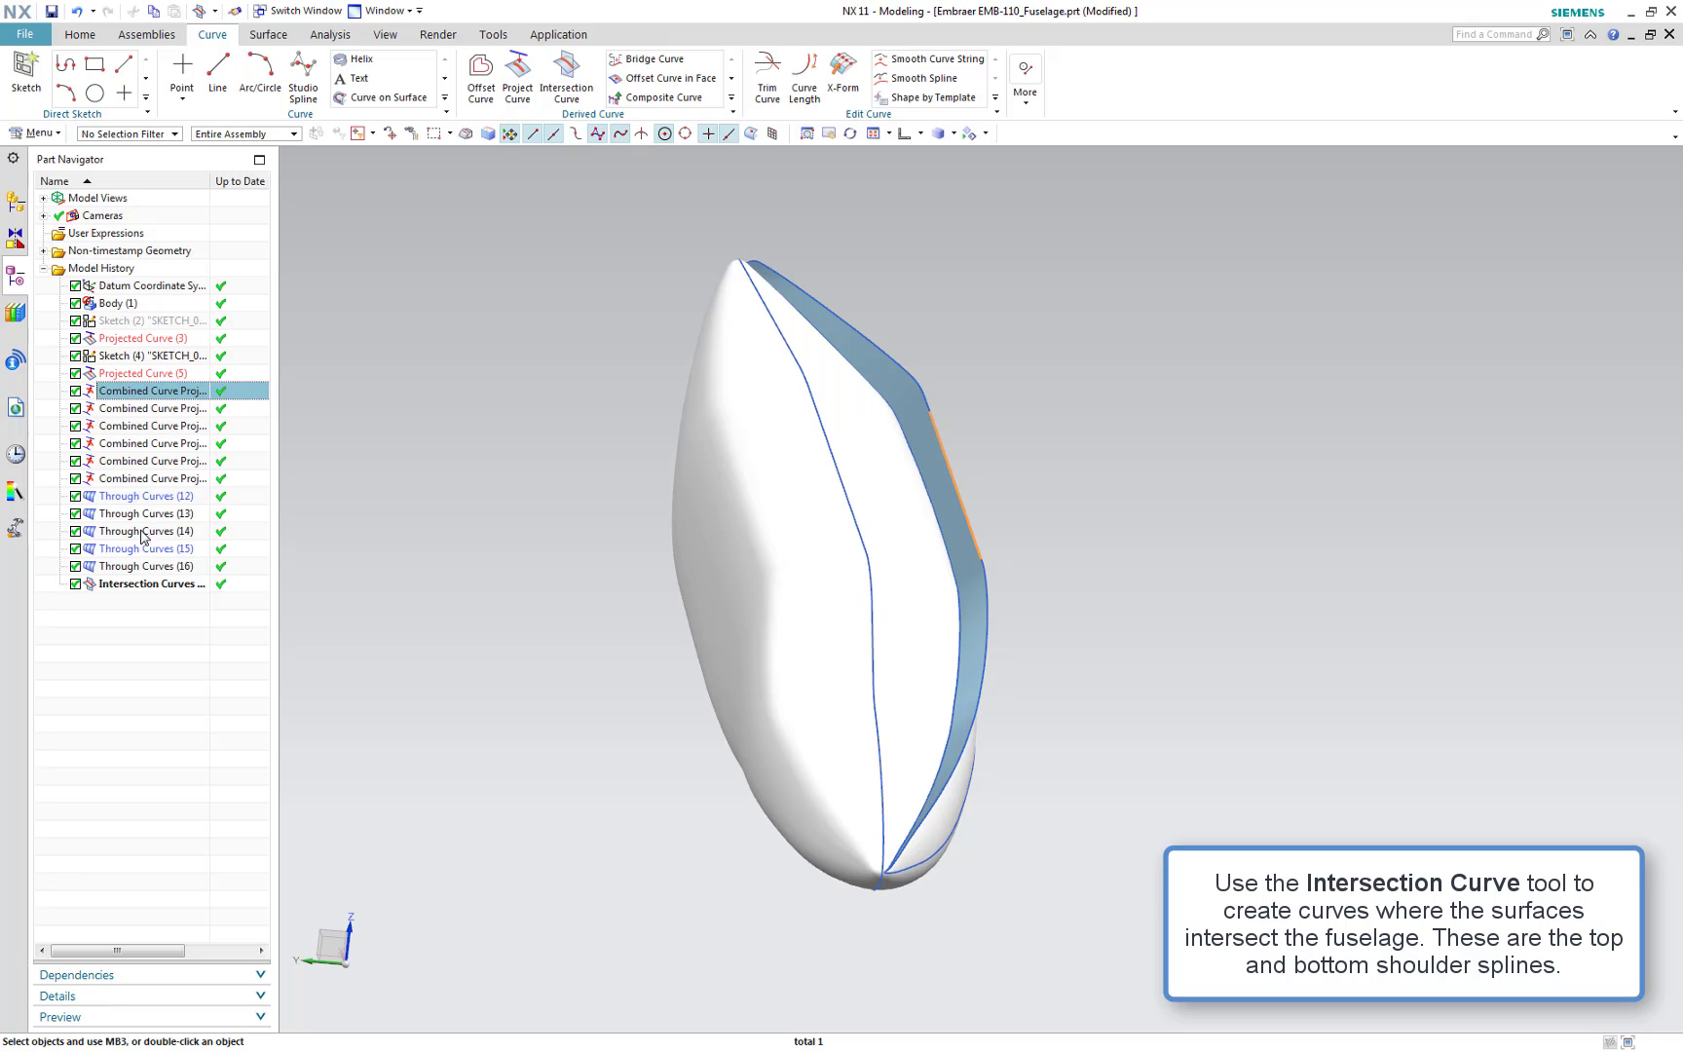
{"action": "left_click", "coordinate": [151, 571], "text": "shift"}
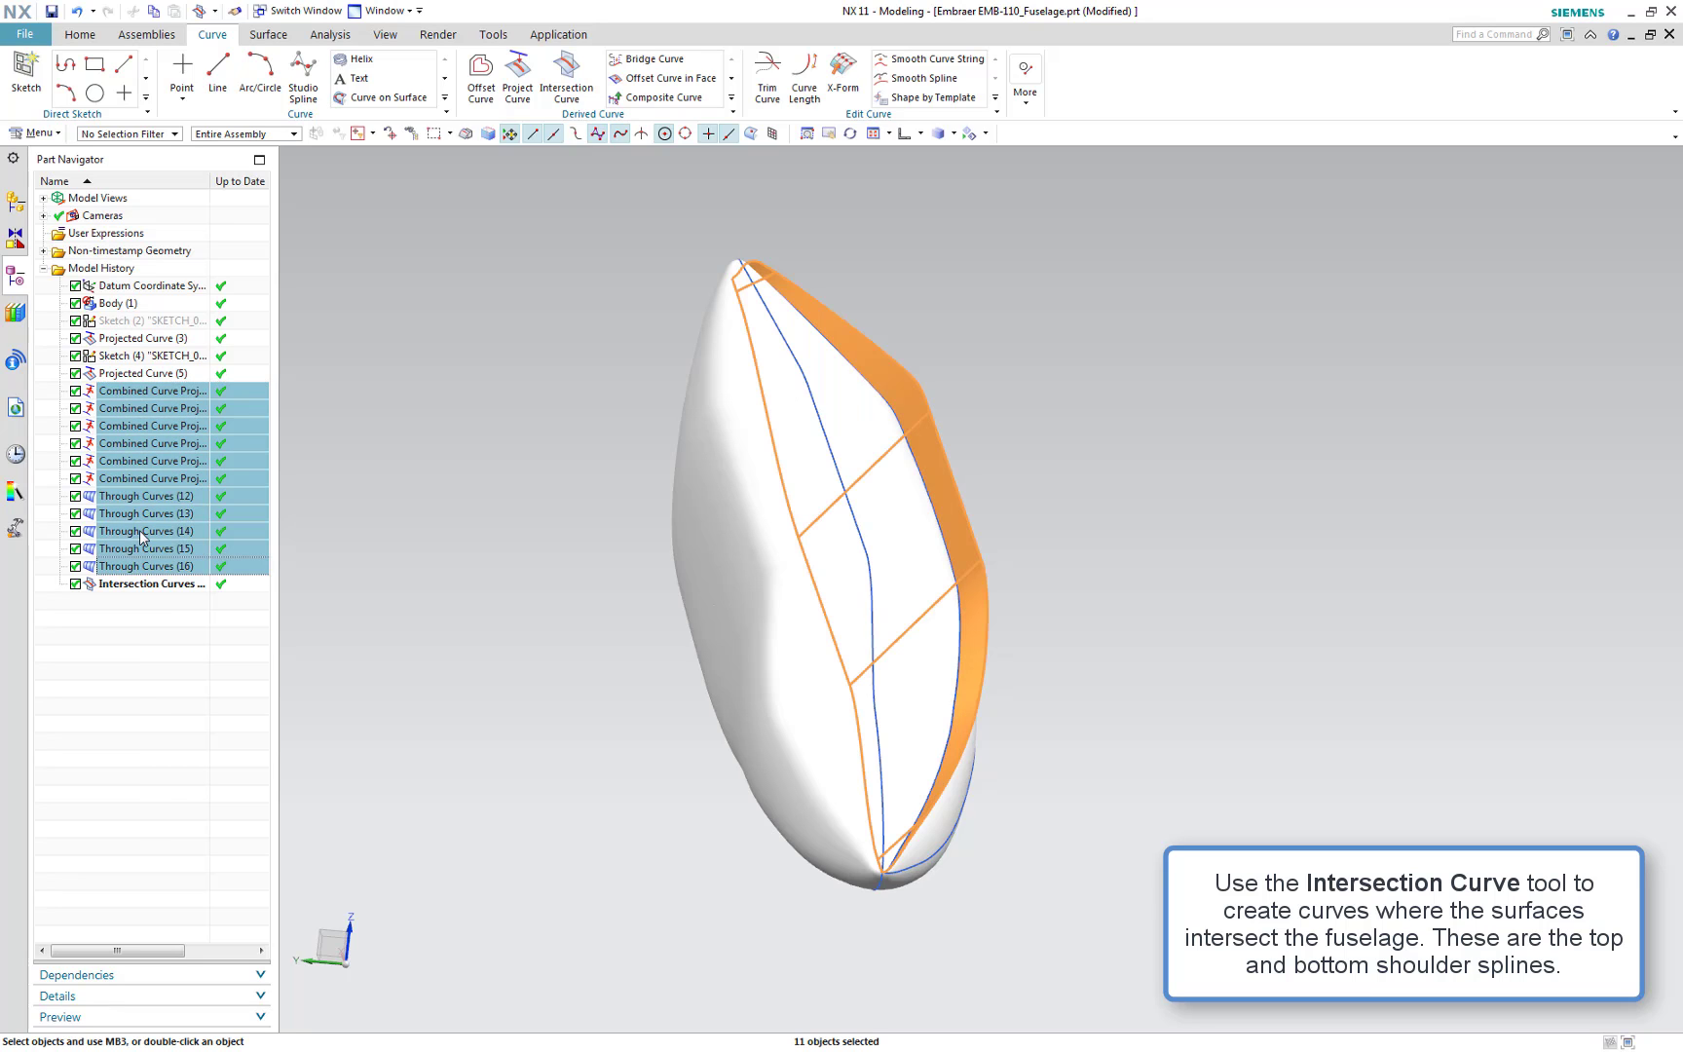
{"action": "right_click", "coordinate": [139, 536]}
{"action": "left_click", "coordinate": [181, 544]}
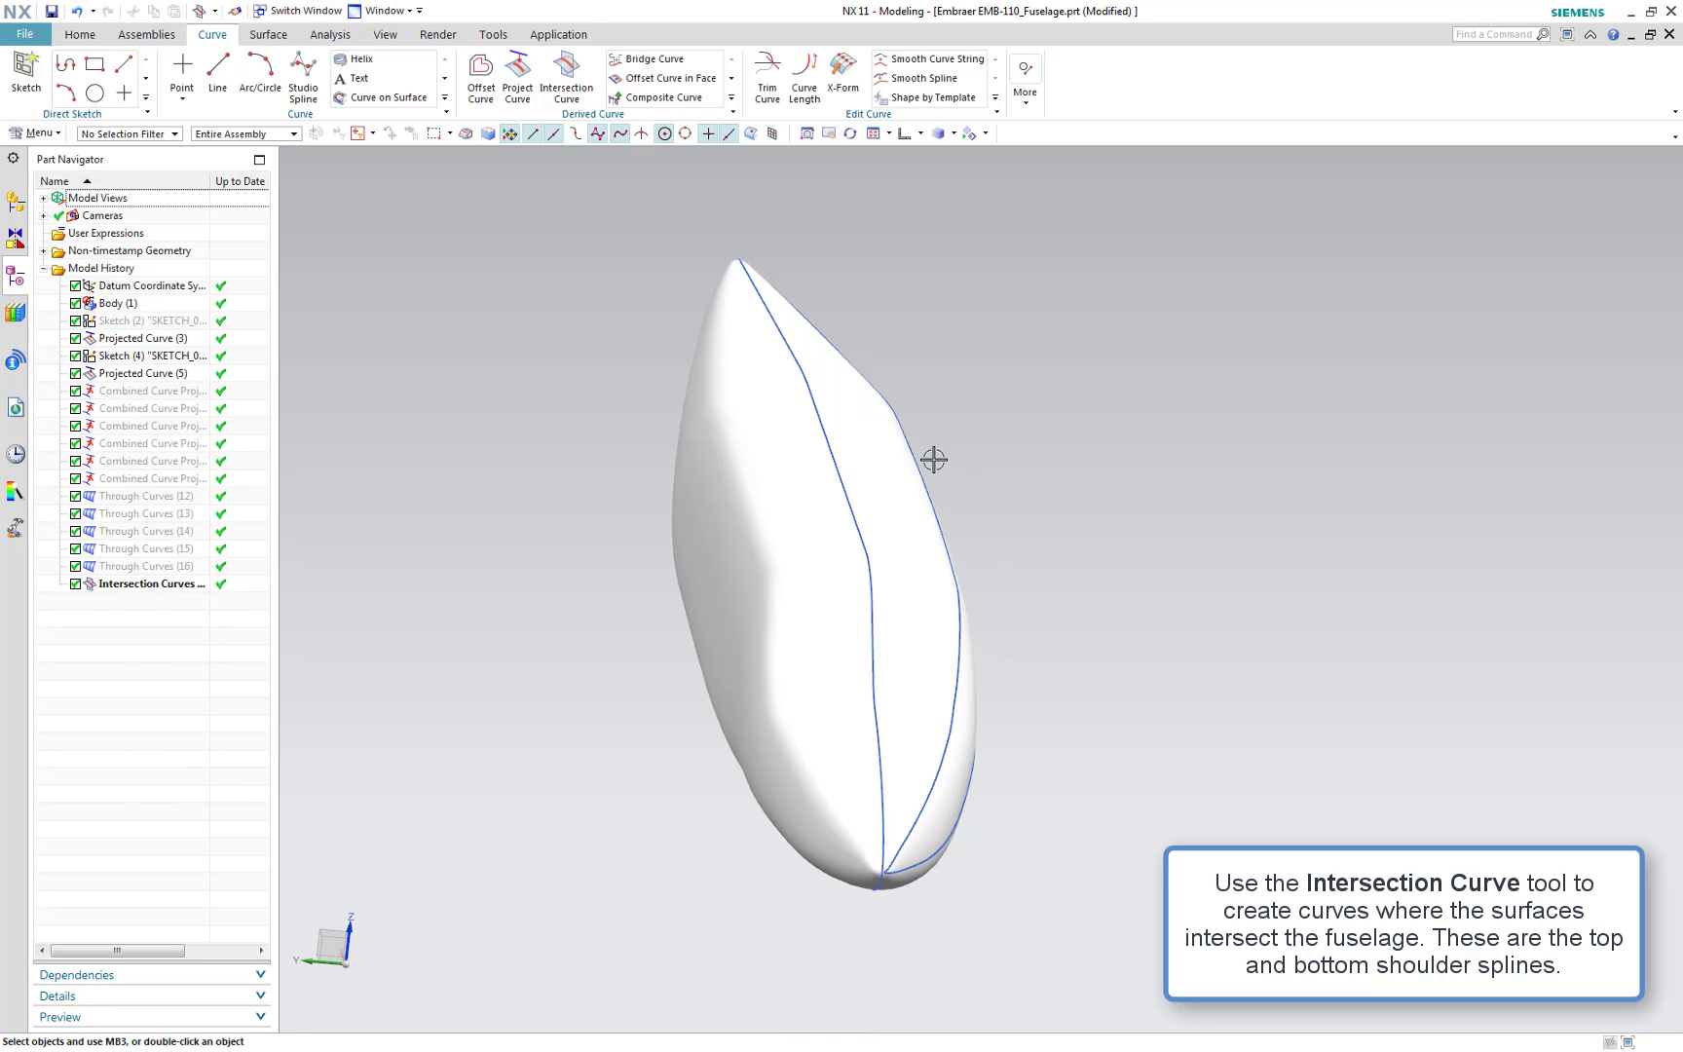
Switch to the front view and hide the fuselage body
{"action": "middle_click_drag", "start_coordinate": [1257, 712], "coordinate": [1117, 702]}
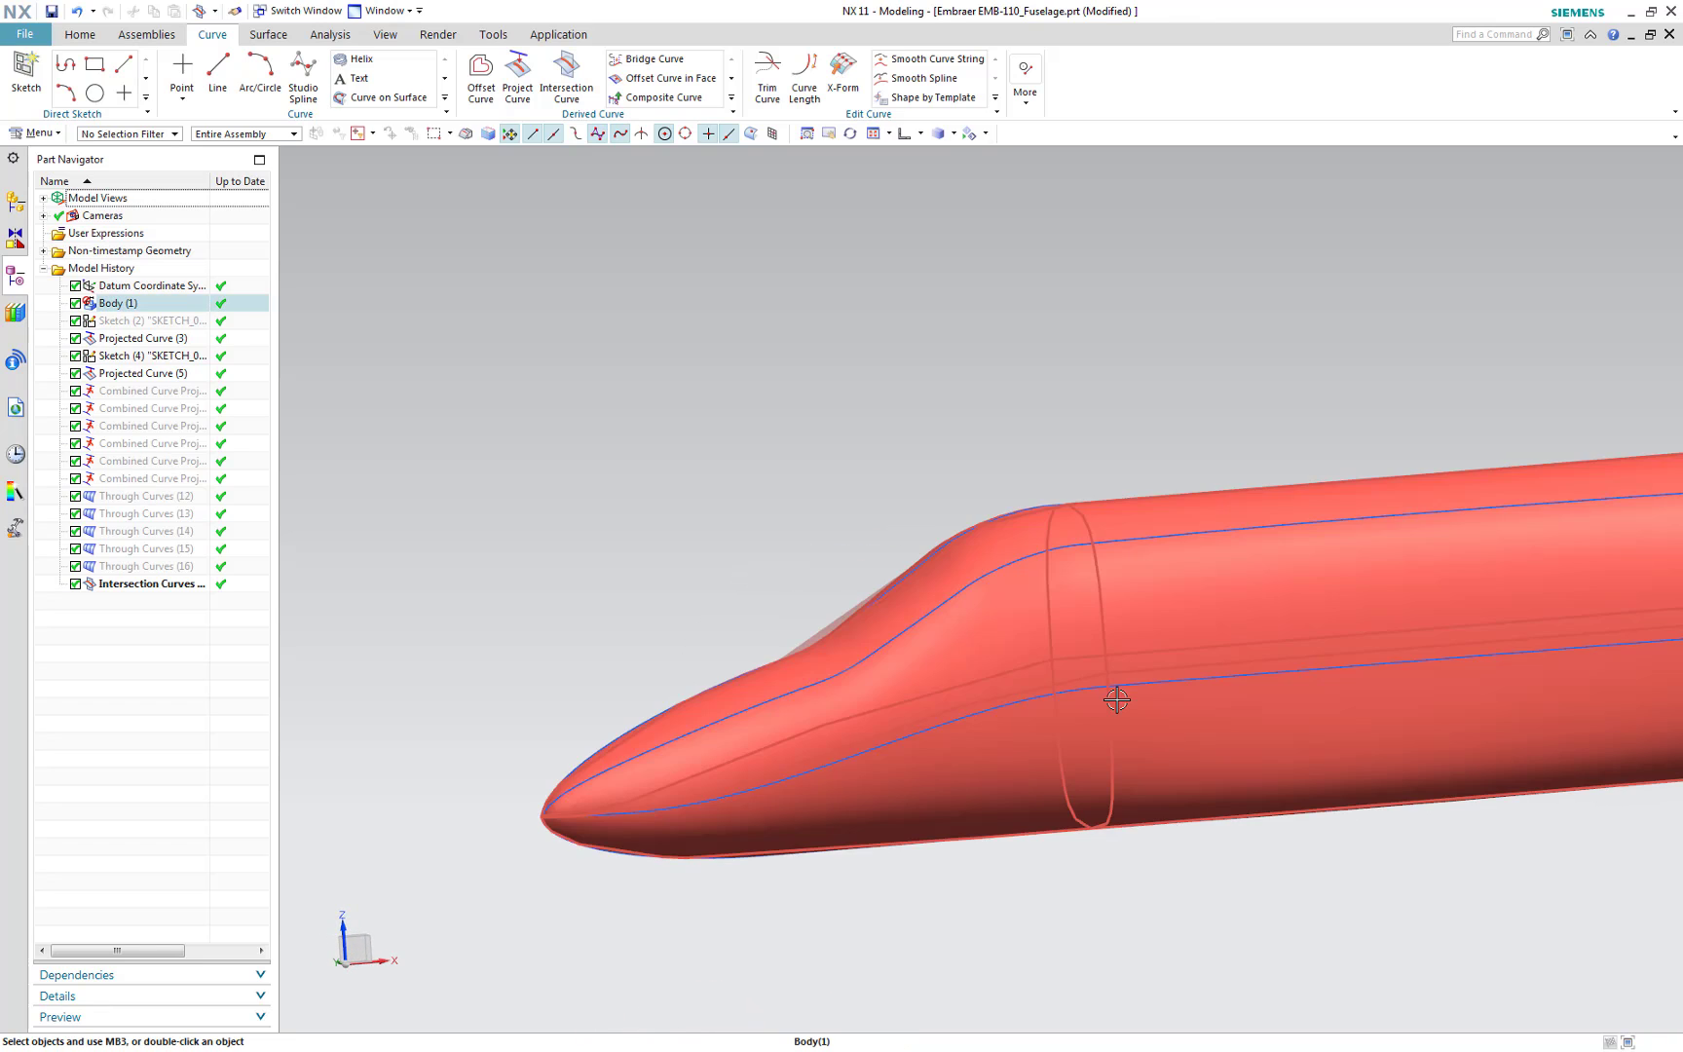
{"action": "key", "text": "ctrl+alt+f"}
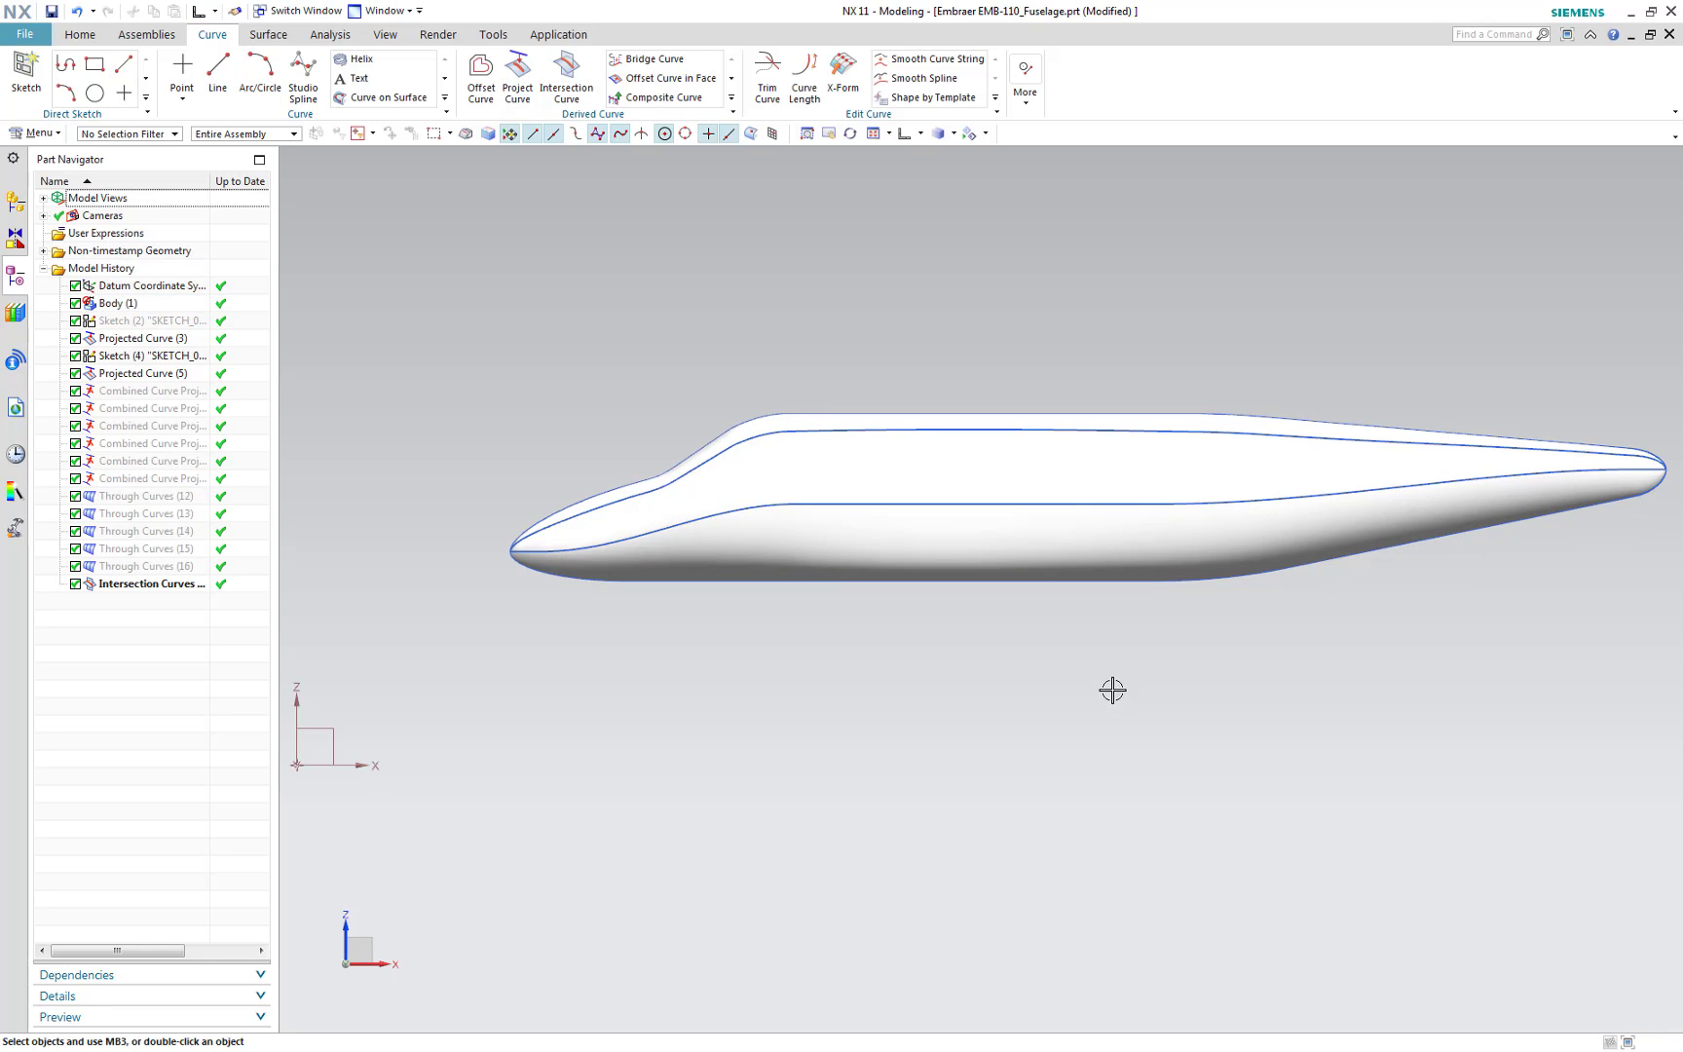
{"action": "left_click", "coordinate": [1057, 487]}
{"action": "right_click", "coordinate": [1056, 487]}
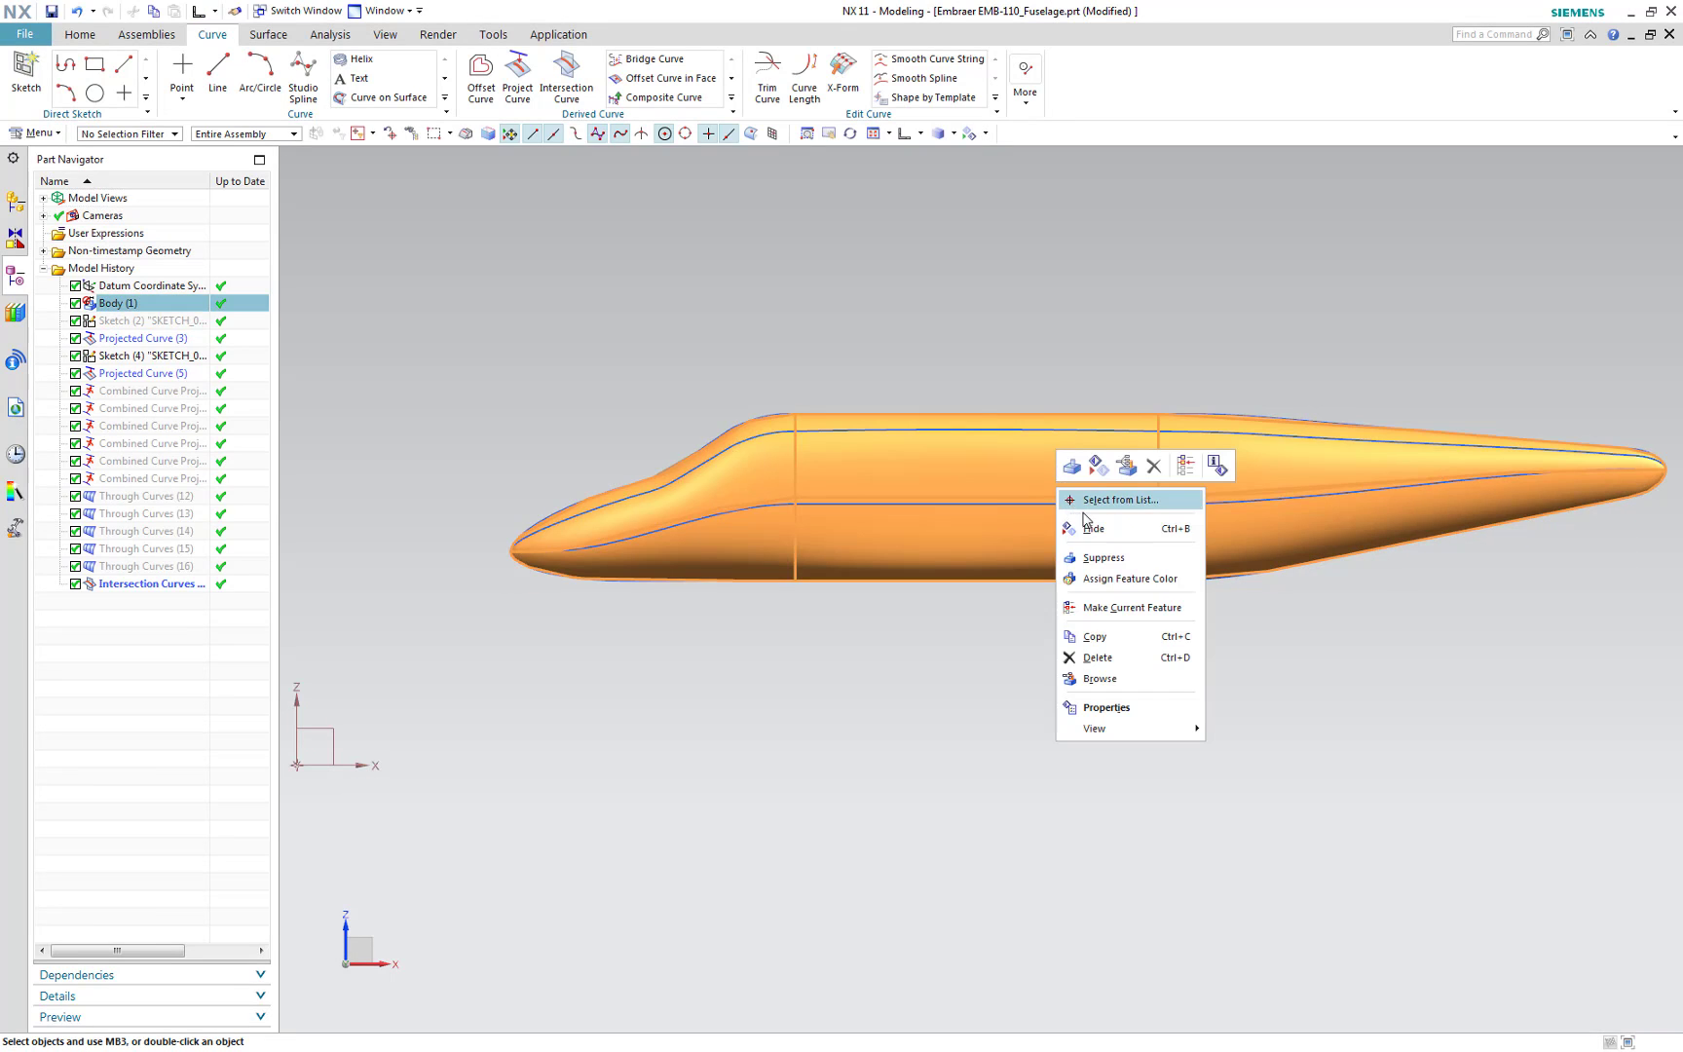
{"action": "left_click", "coordinate": [1120, 522]}
Create the bottom shoulder spline by repeating the combined projection, Through Curves and intersection curve steps
{"action": "left_click", "coordinate": [731, 111]}
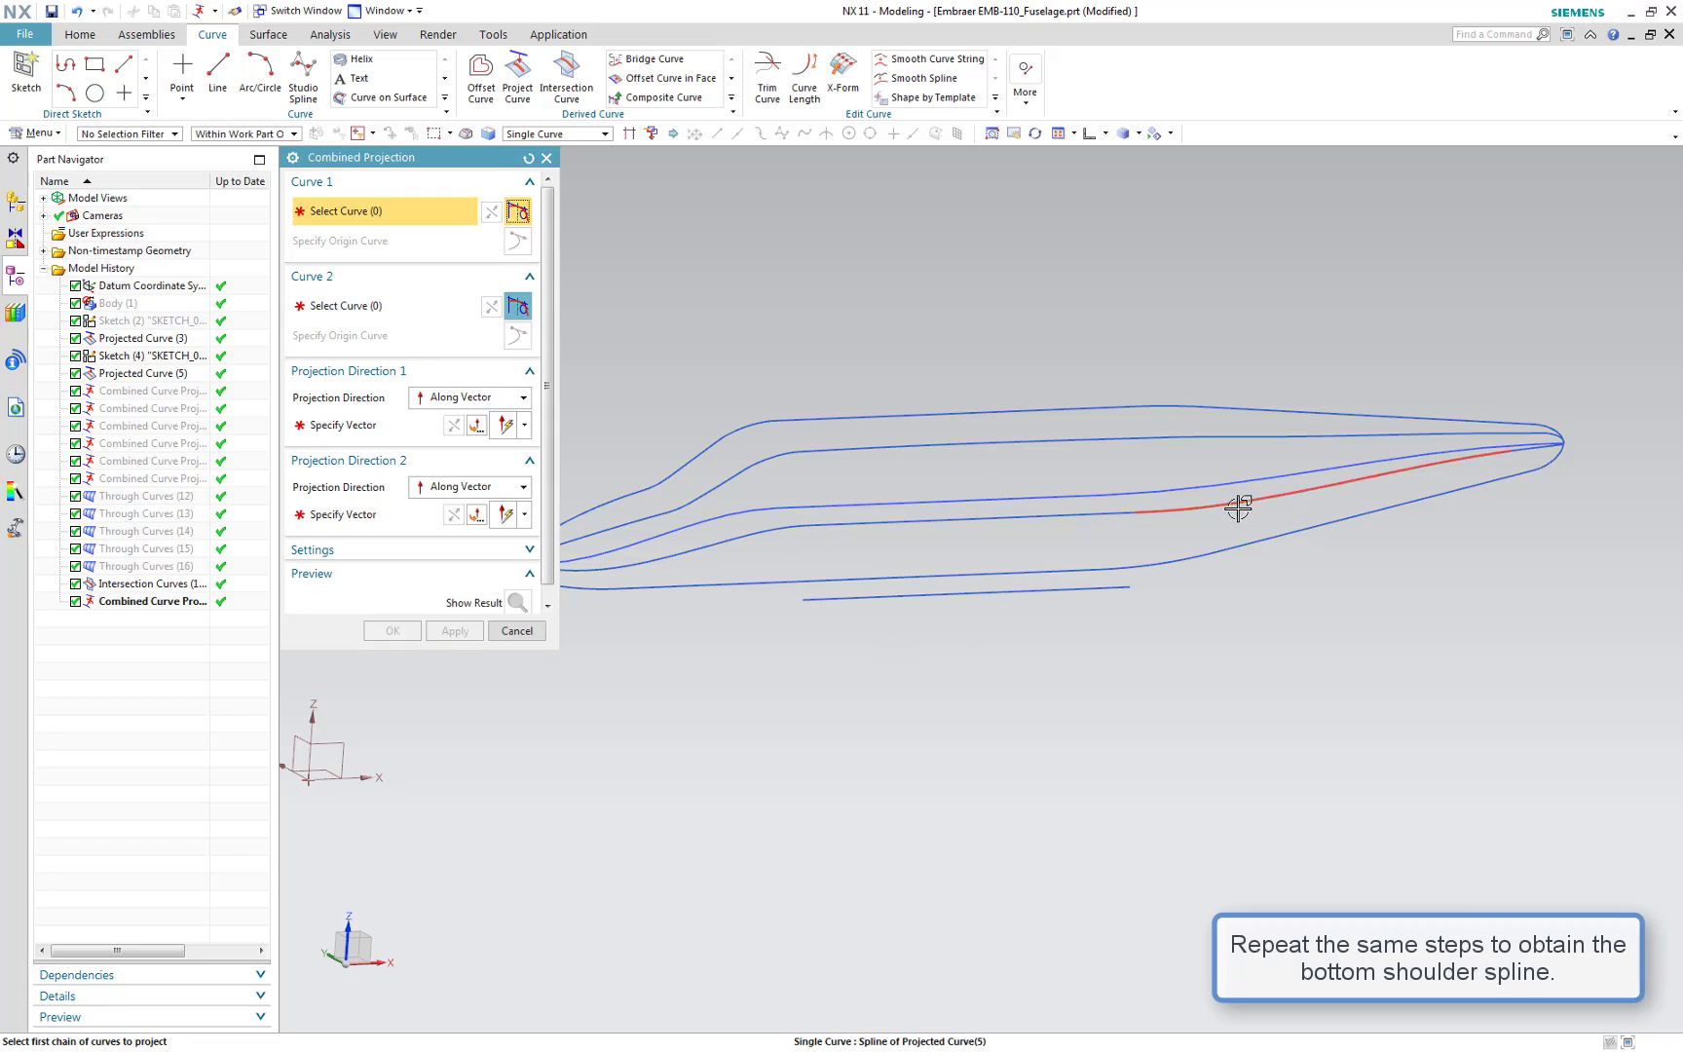
{"action": "left_click", "coordinate": [1236, 504]}
{"action": "left_click", "coordinate": [440, 638]}
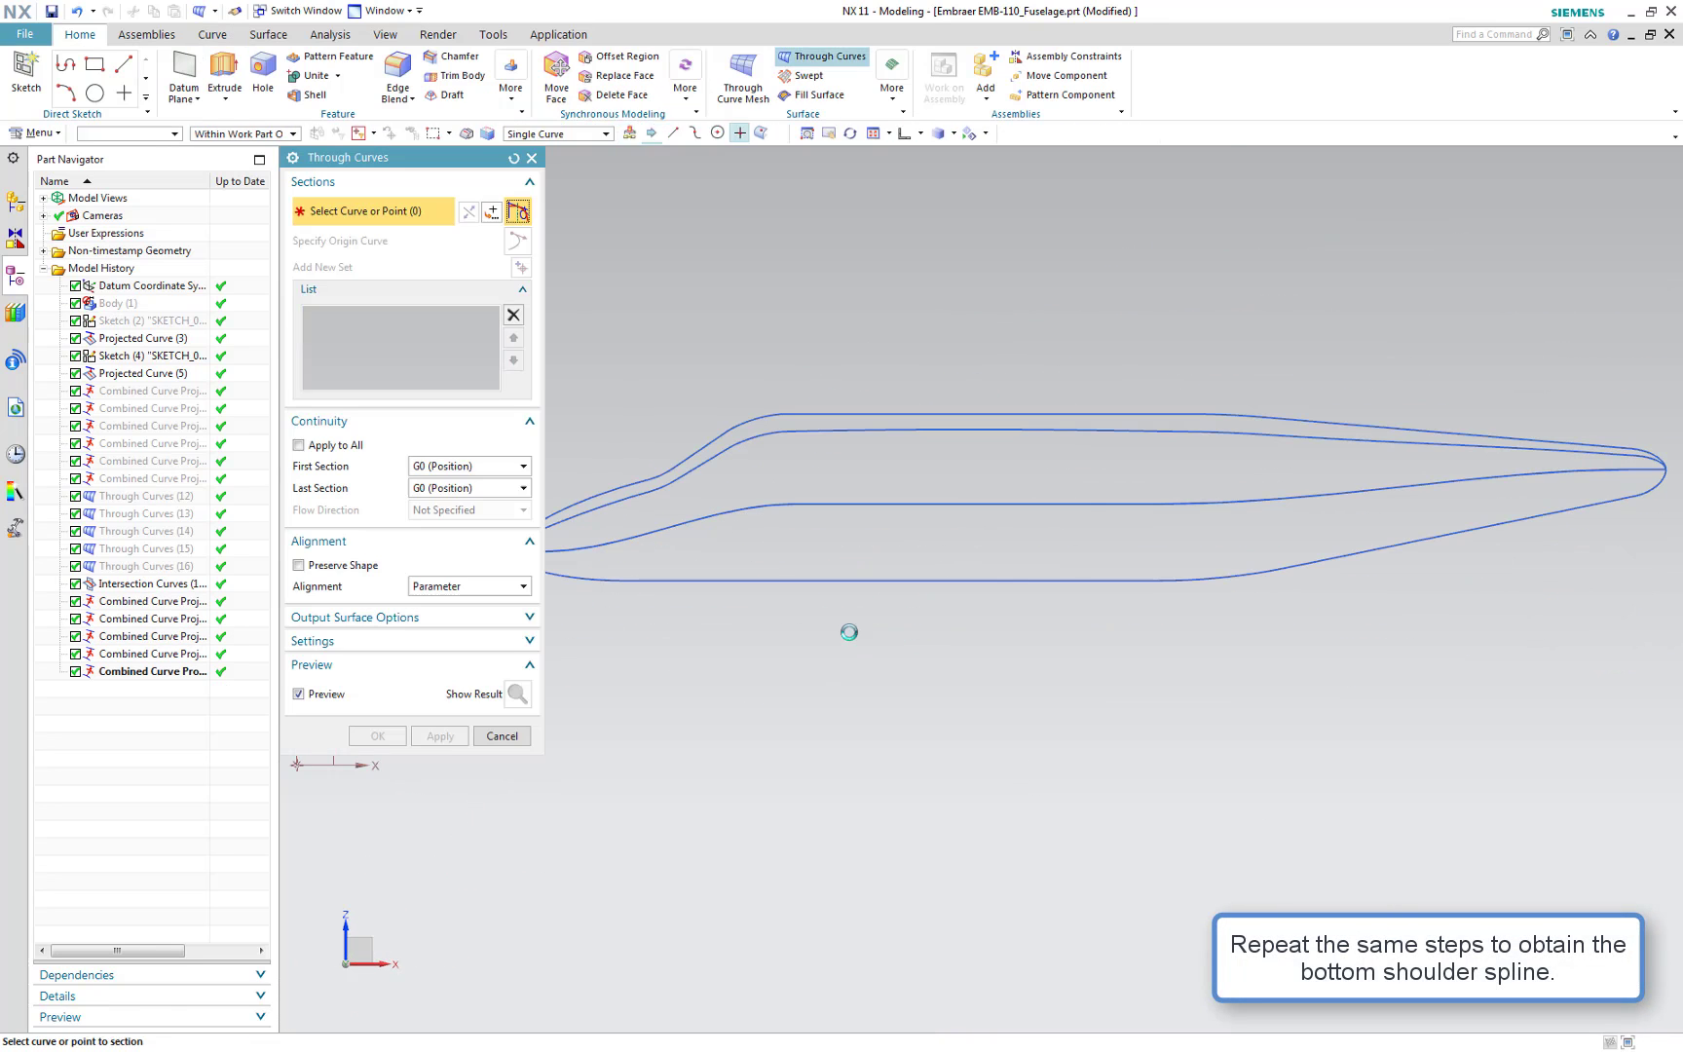
{"action": "left_click", "coordinate": [440, 737]}
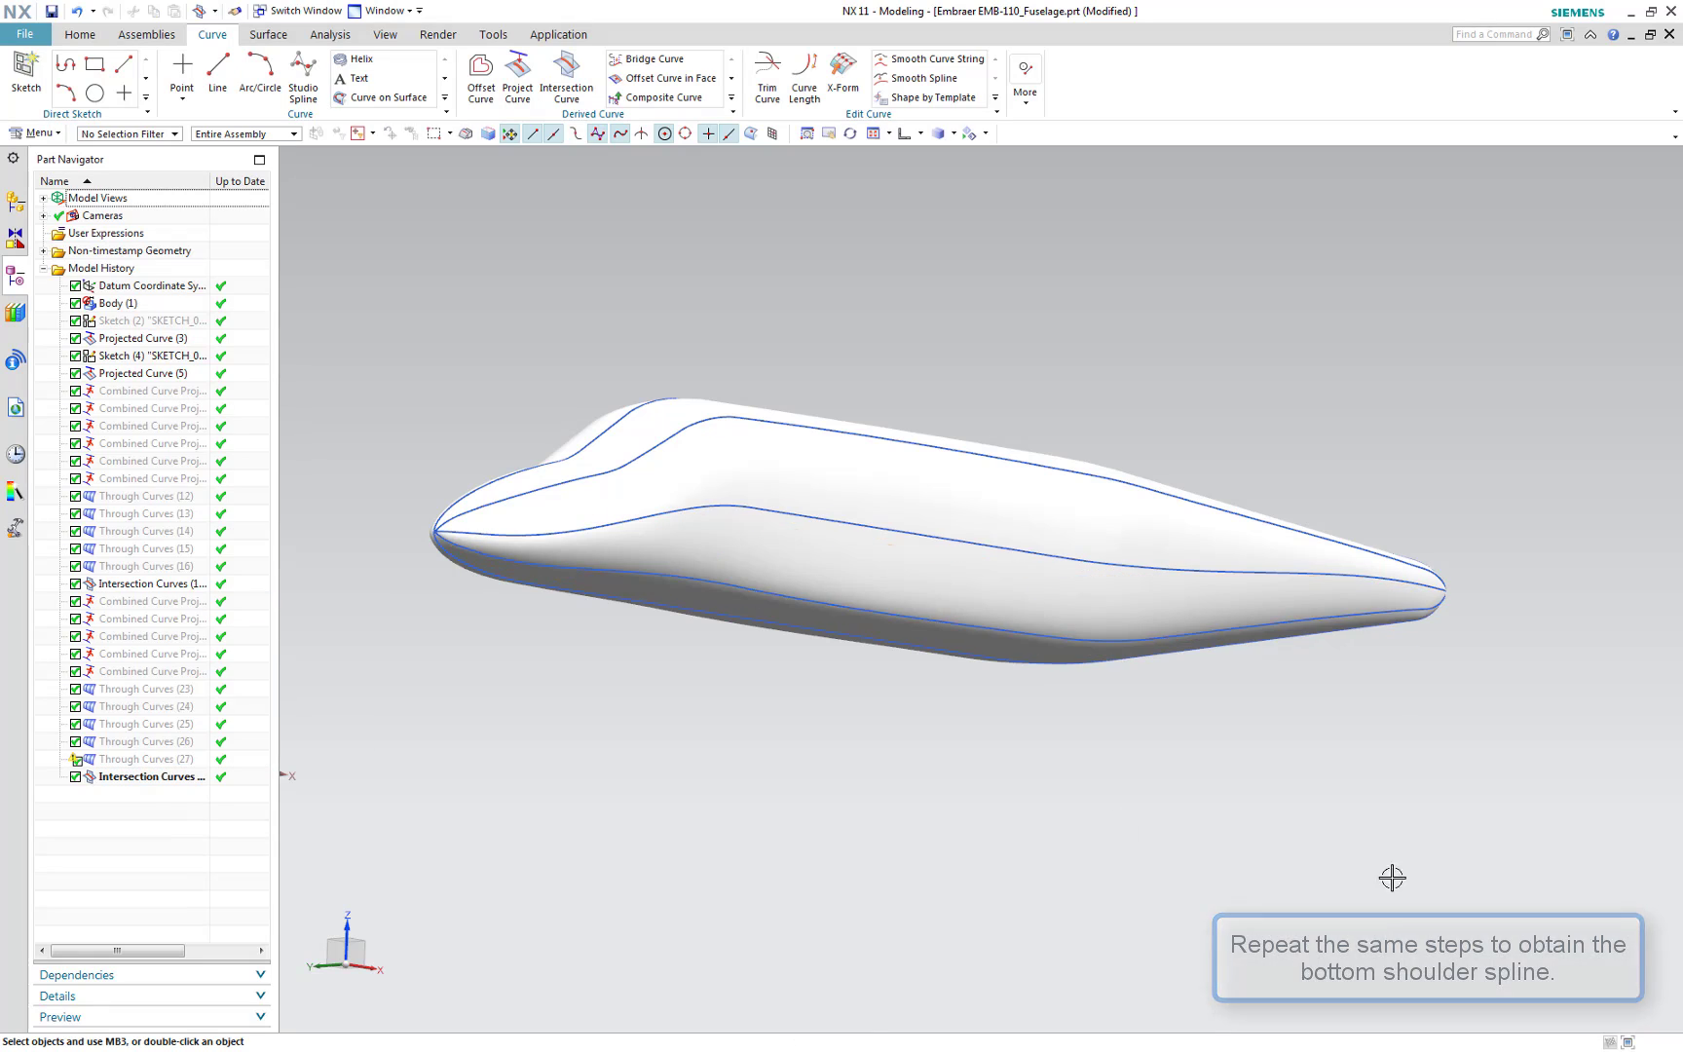
Hide the fuselage body again after the bottom shoulder intersection
{"action": "middle_click_drag", "start_coordinate": [1055, 806], "coordinate": [1108, 797]}
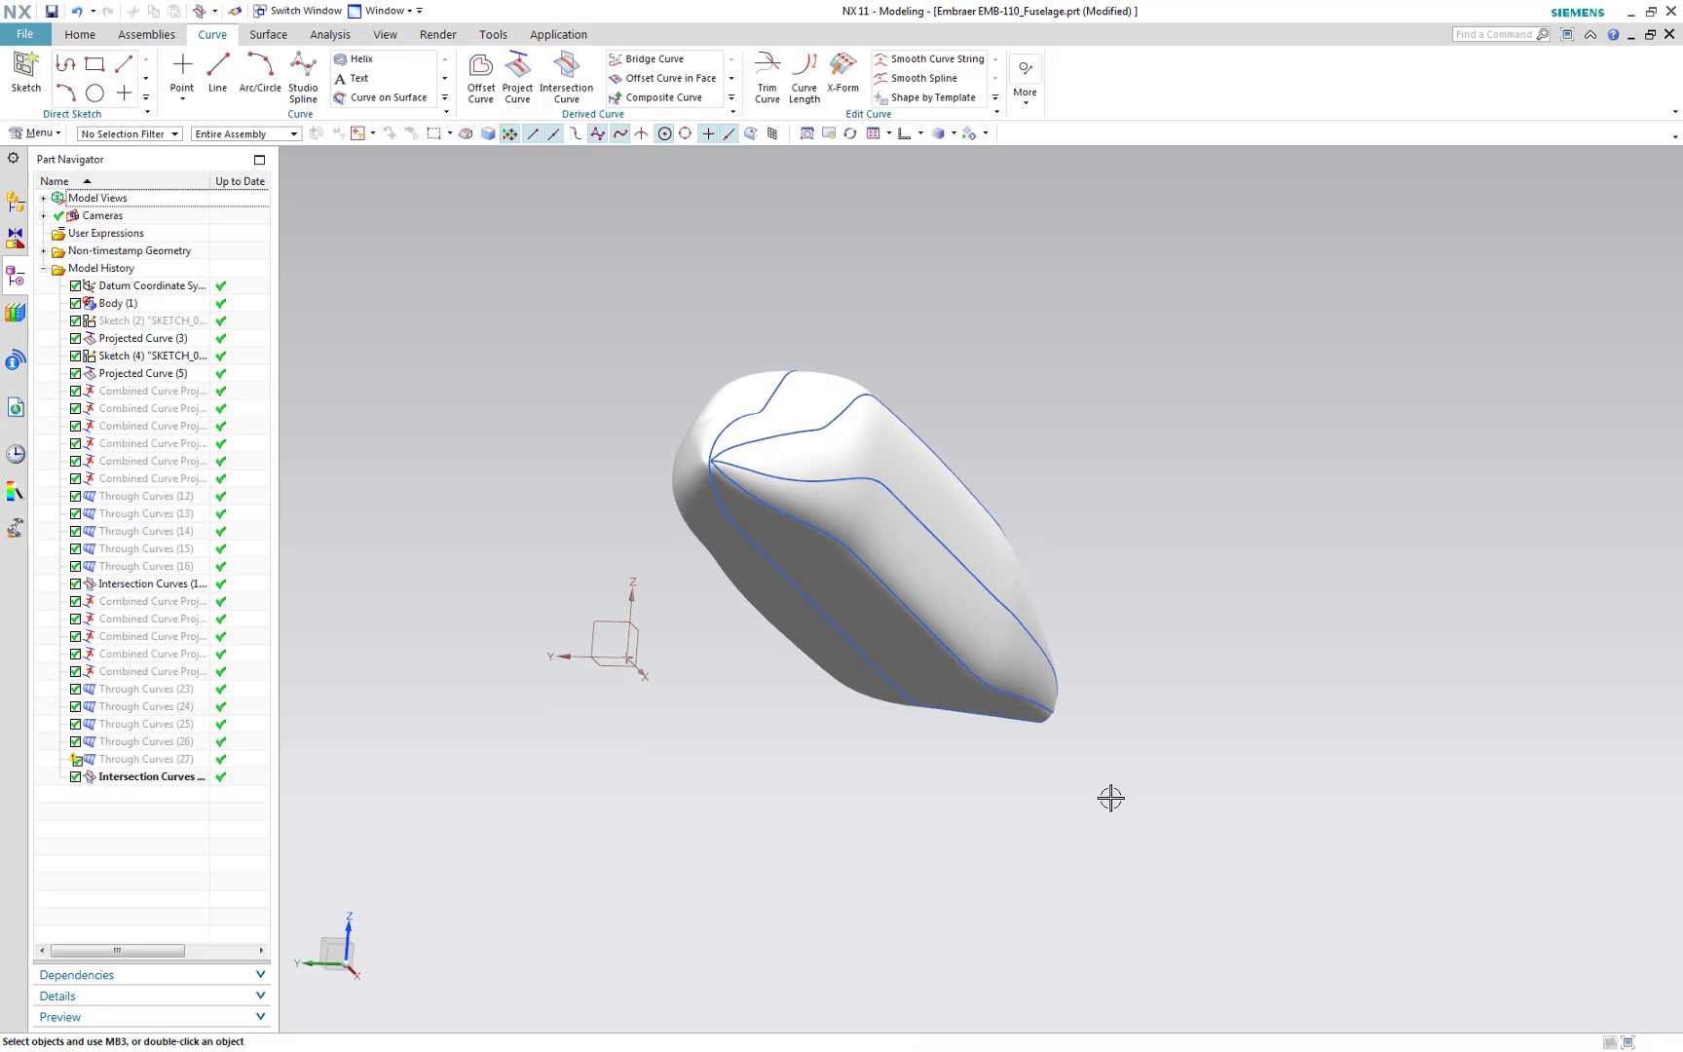
{"action": "right_click", "coordinate": [976, 626]}
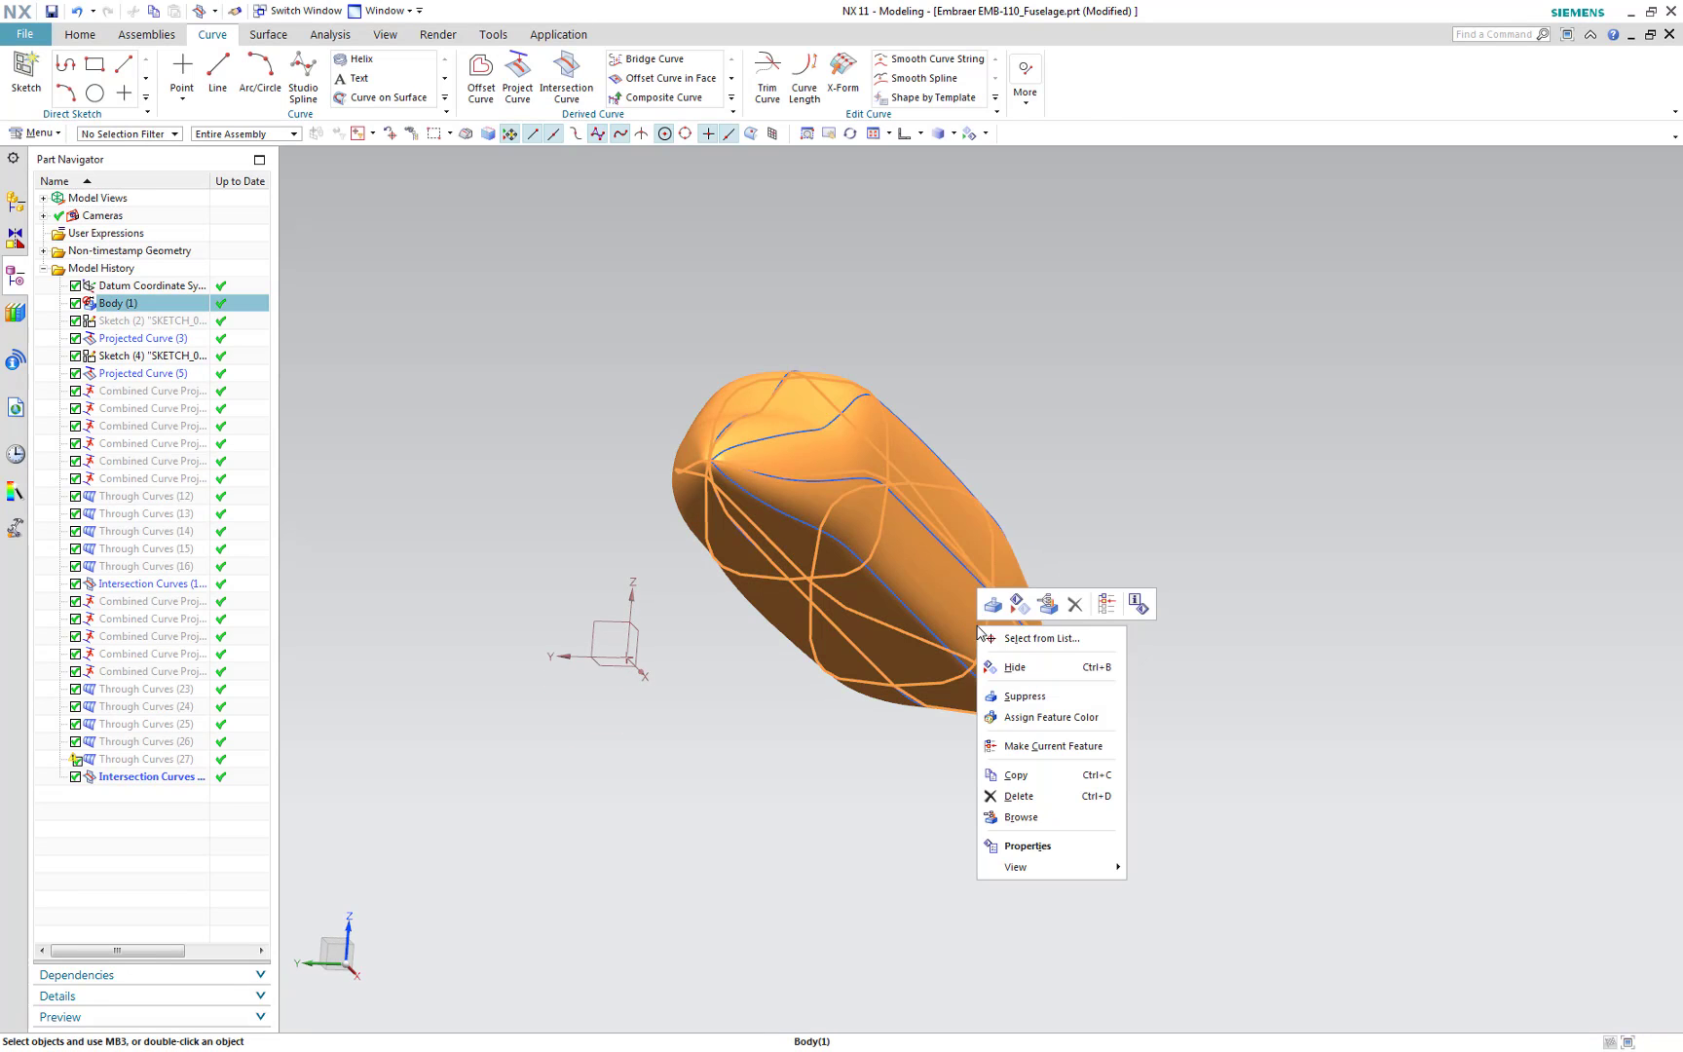
{"action": "left_click", "coordinate": [1007, 669]}
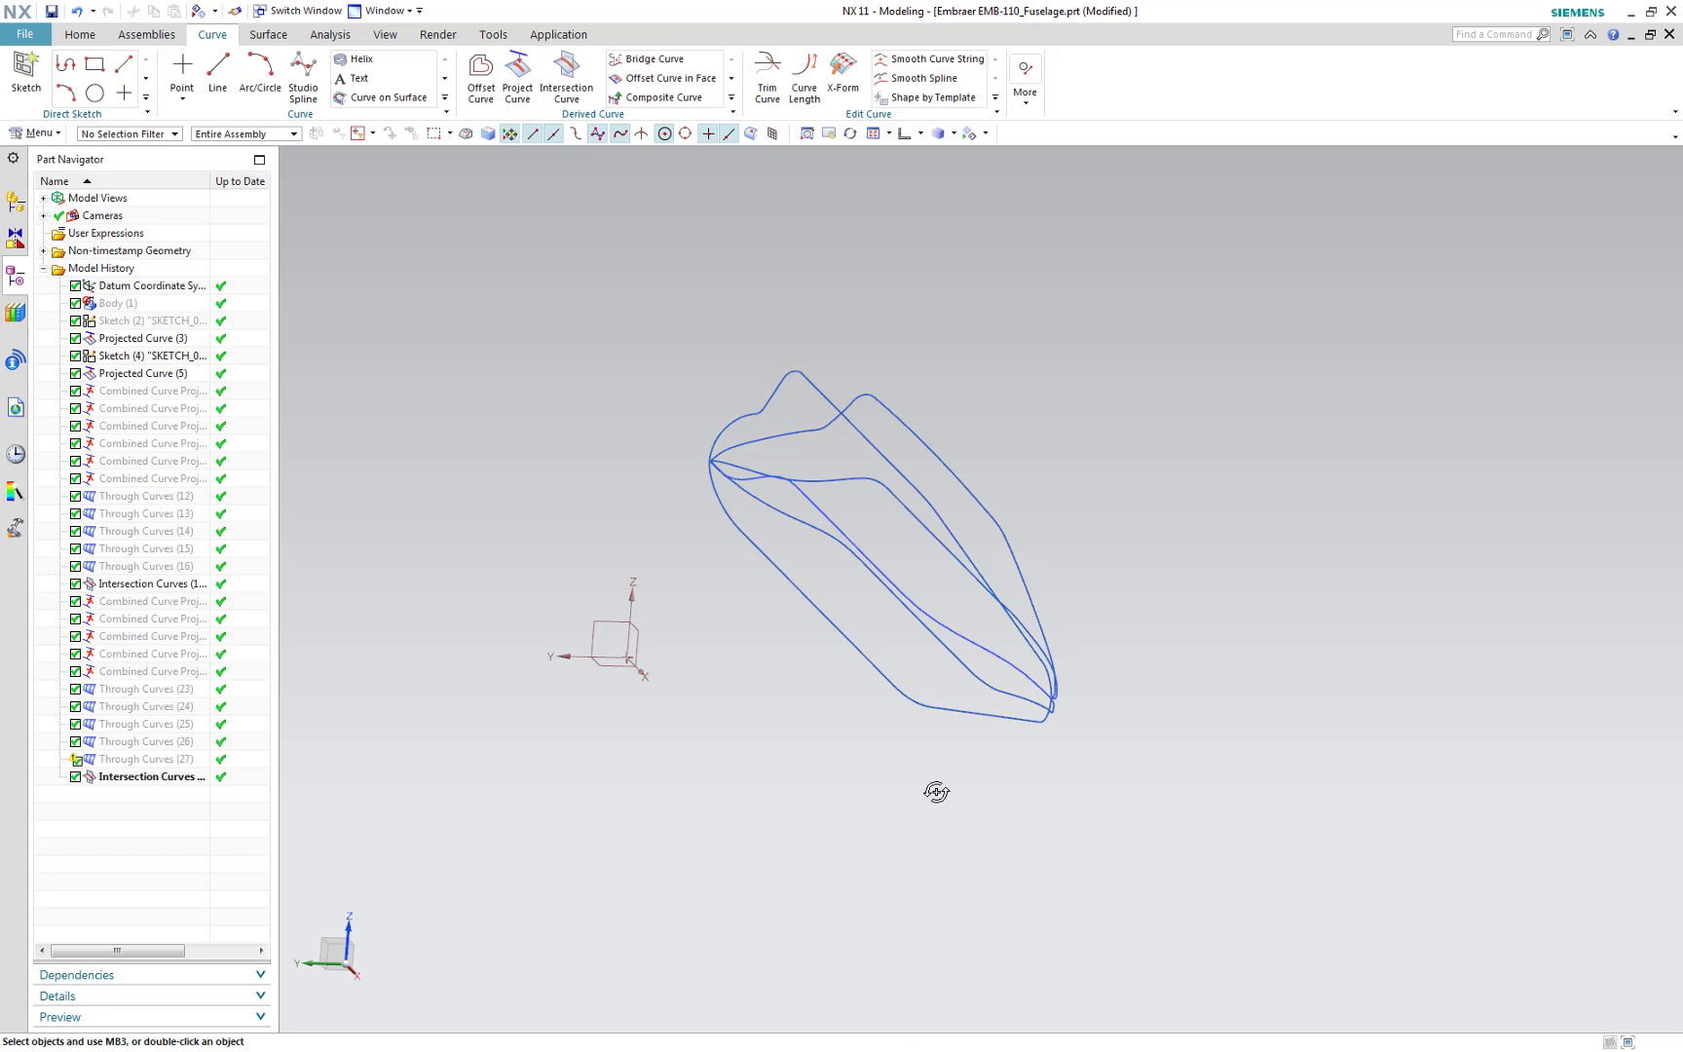
Hide the centre sketch curve so only the five splines remain shown
{"action": "middle_click_drag", "start_coordinate": [936, 792], "coordinate": [887, 824]}
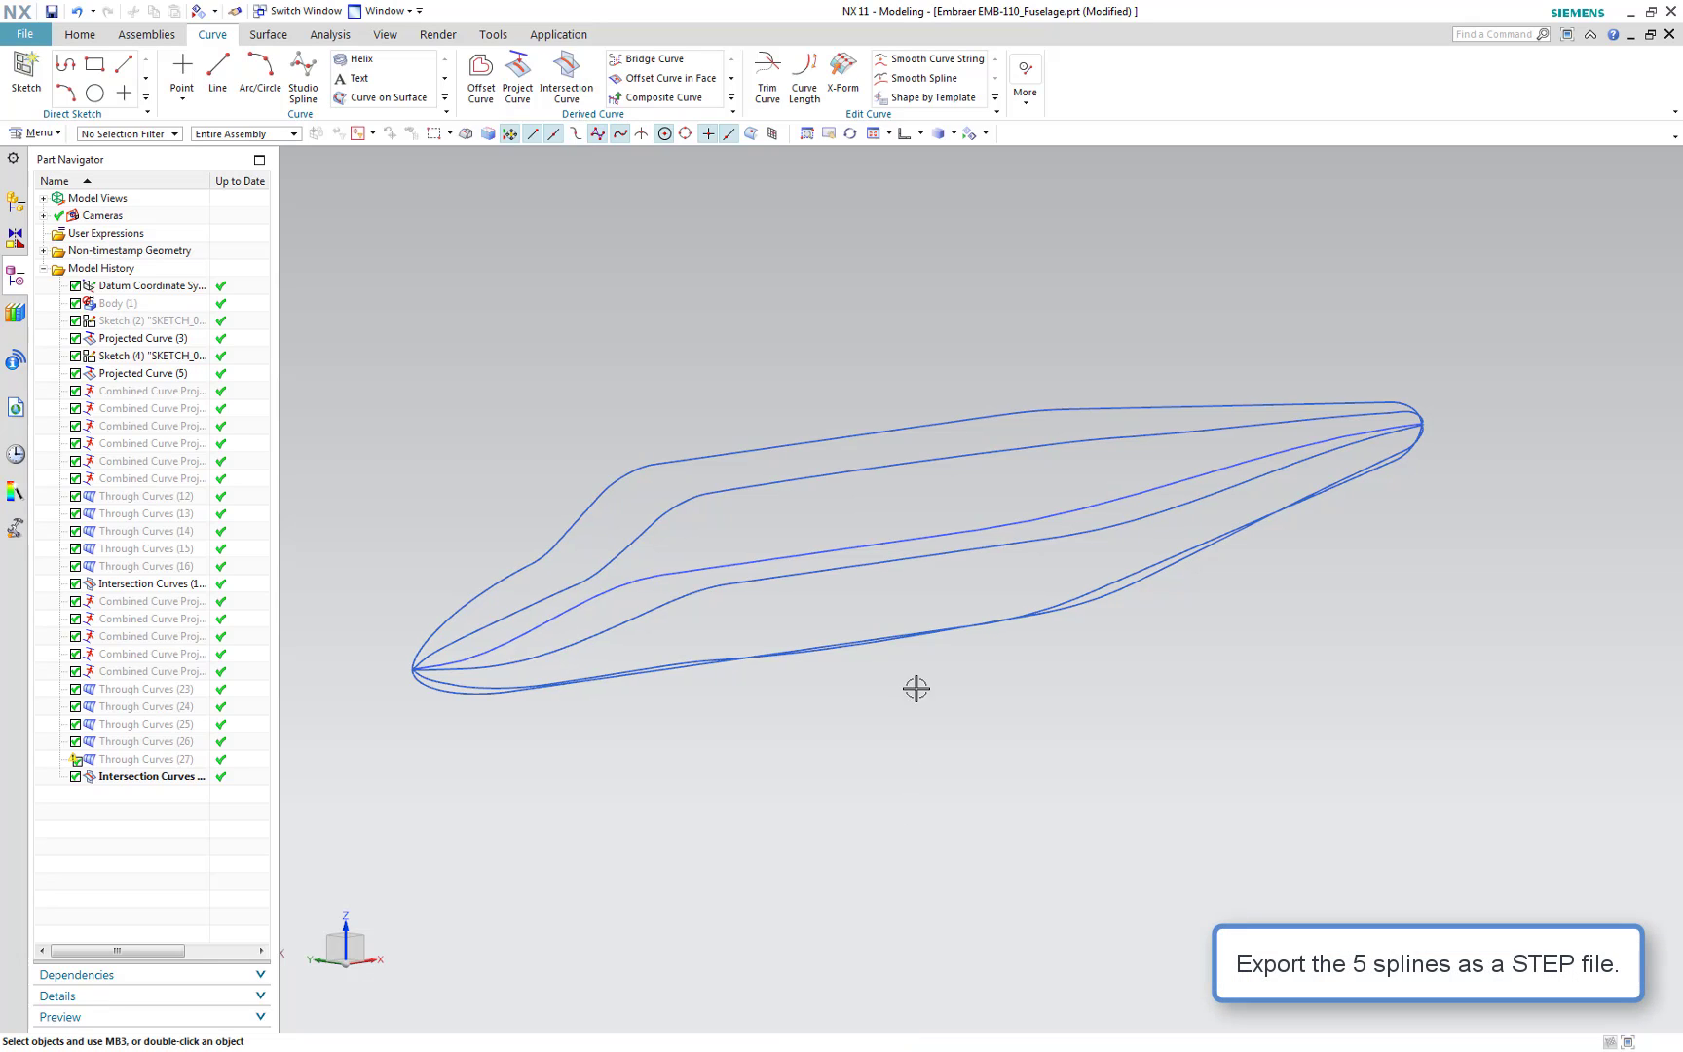
{"action": "left_click", "coordinate": [935, 536]}
{"action": "right_click", "coordinate": [935, 537]}
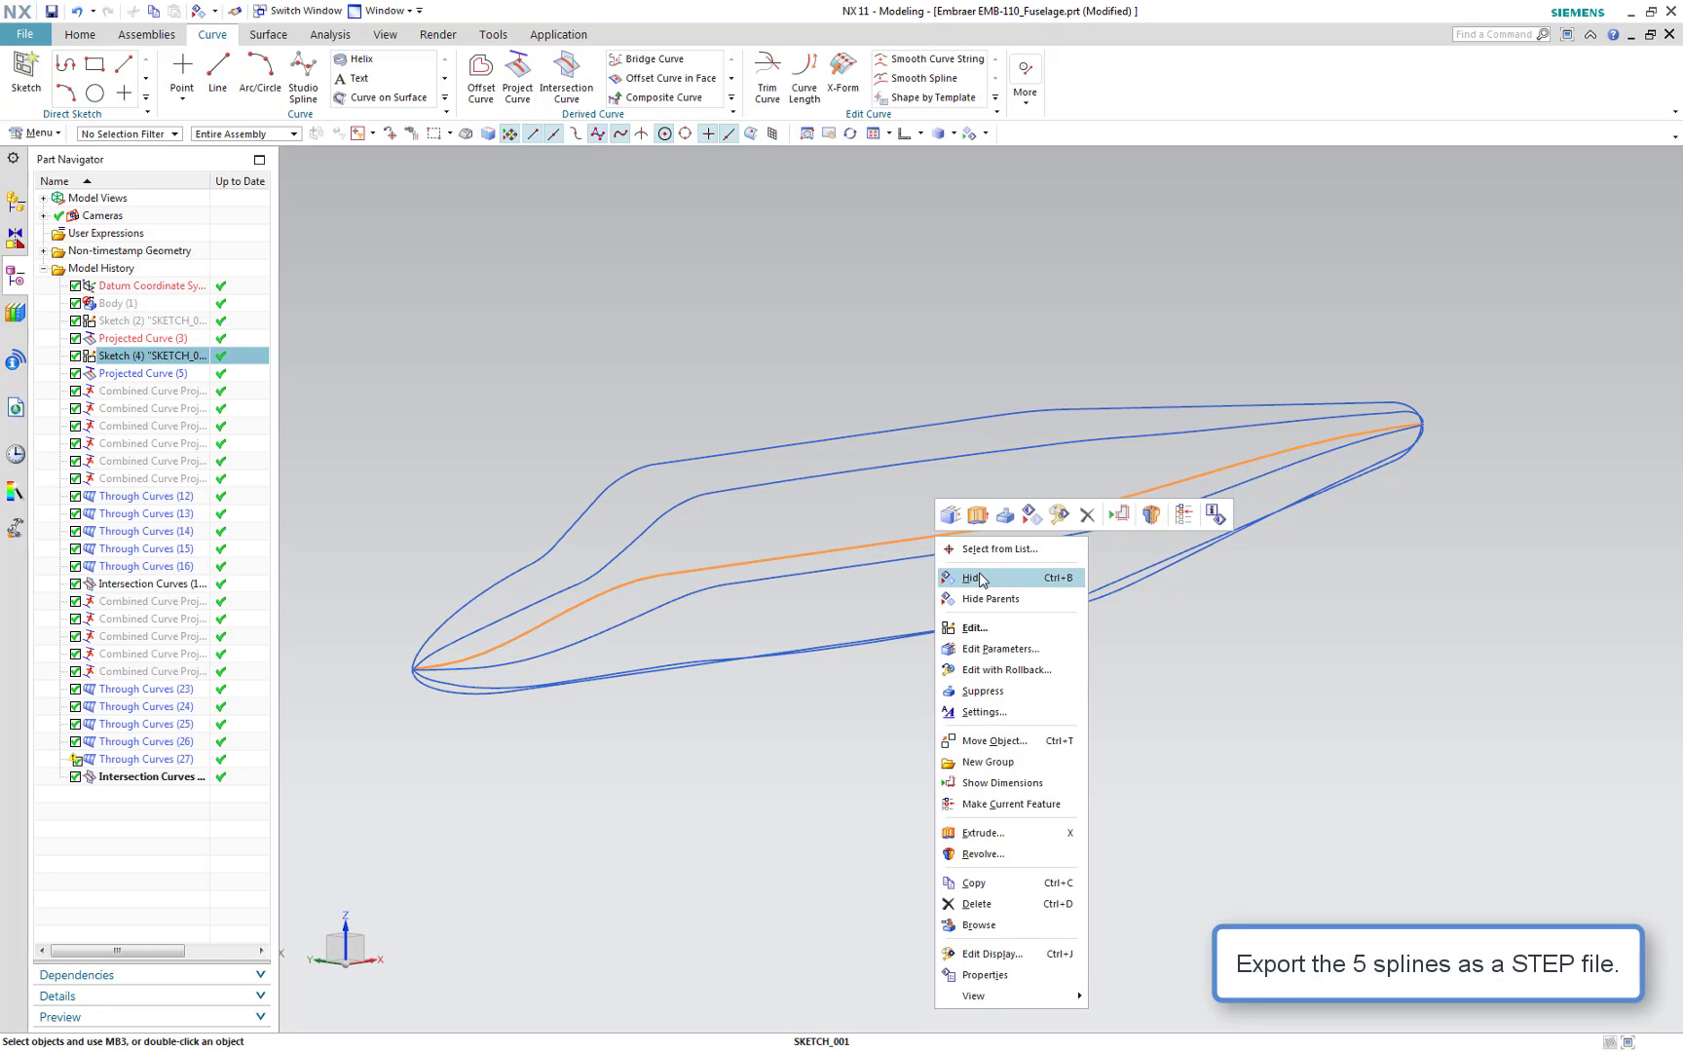
{"action": "left_click", "coordinate": [983, 580]}
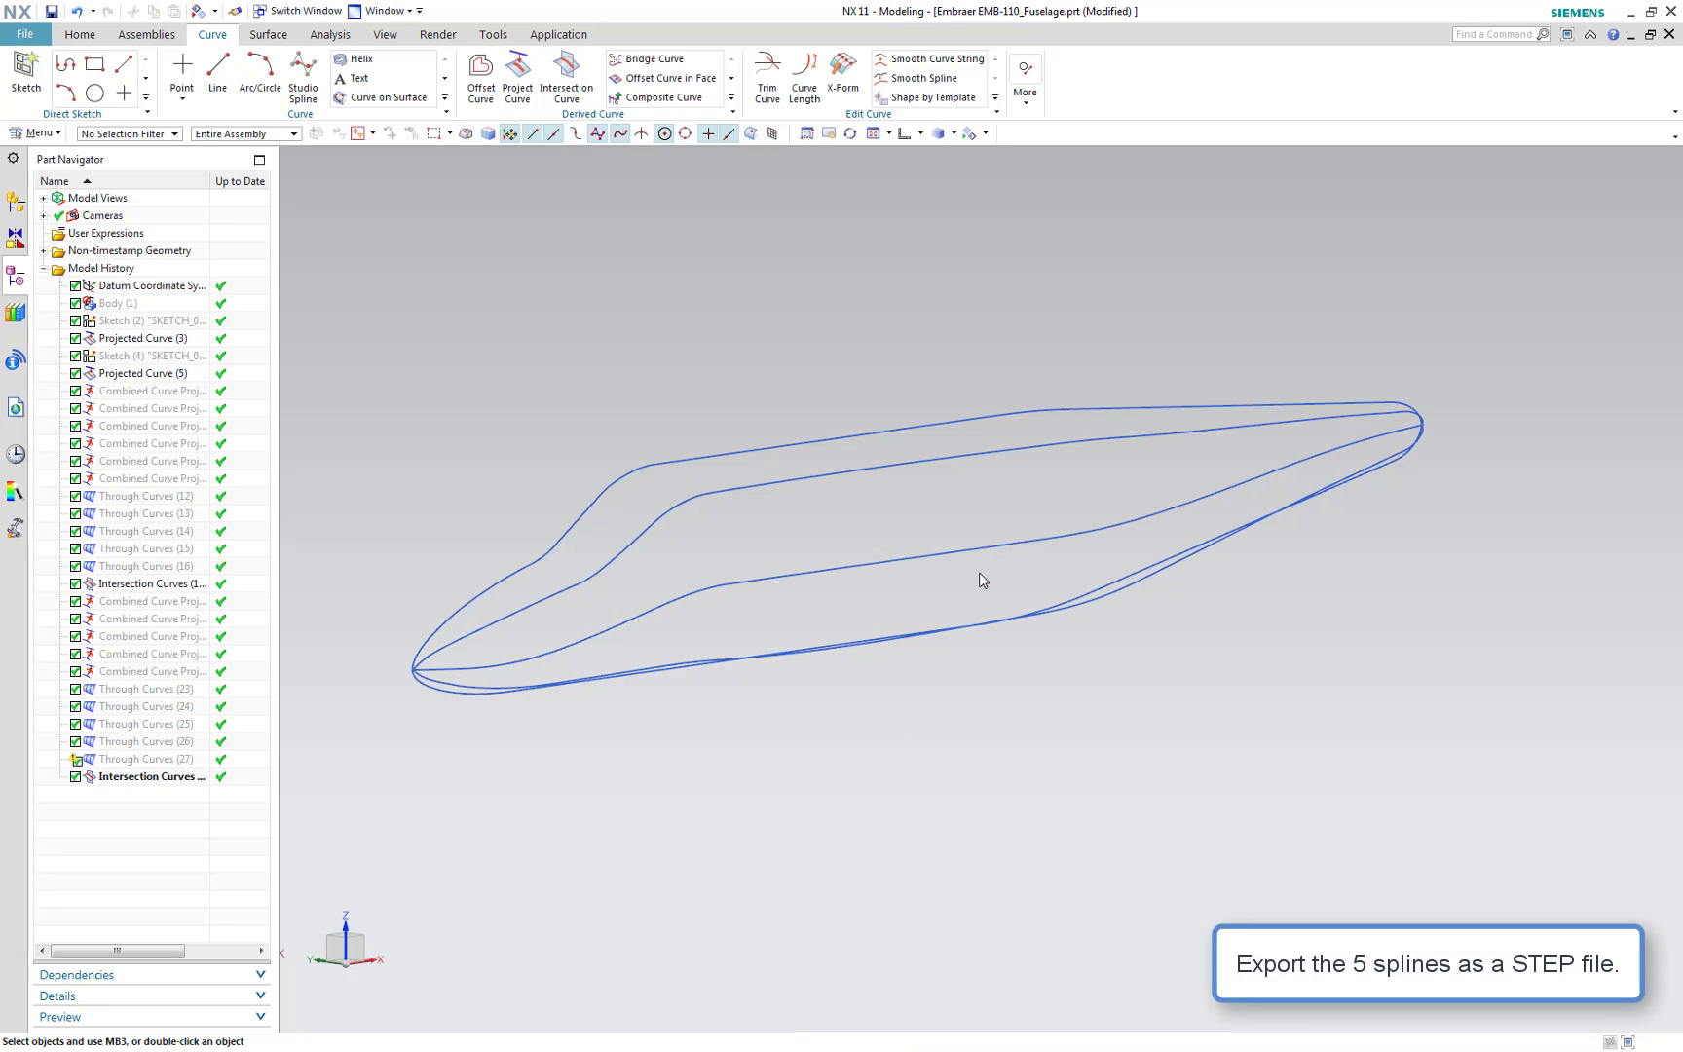
Start a STEP export from the front view and box-select the five splines as the objects to export
{"action": "left_click", "coordinate": [931, 724]}
{"action": "key", "text": "F8"}
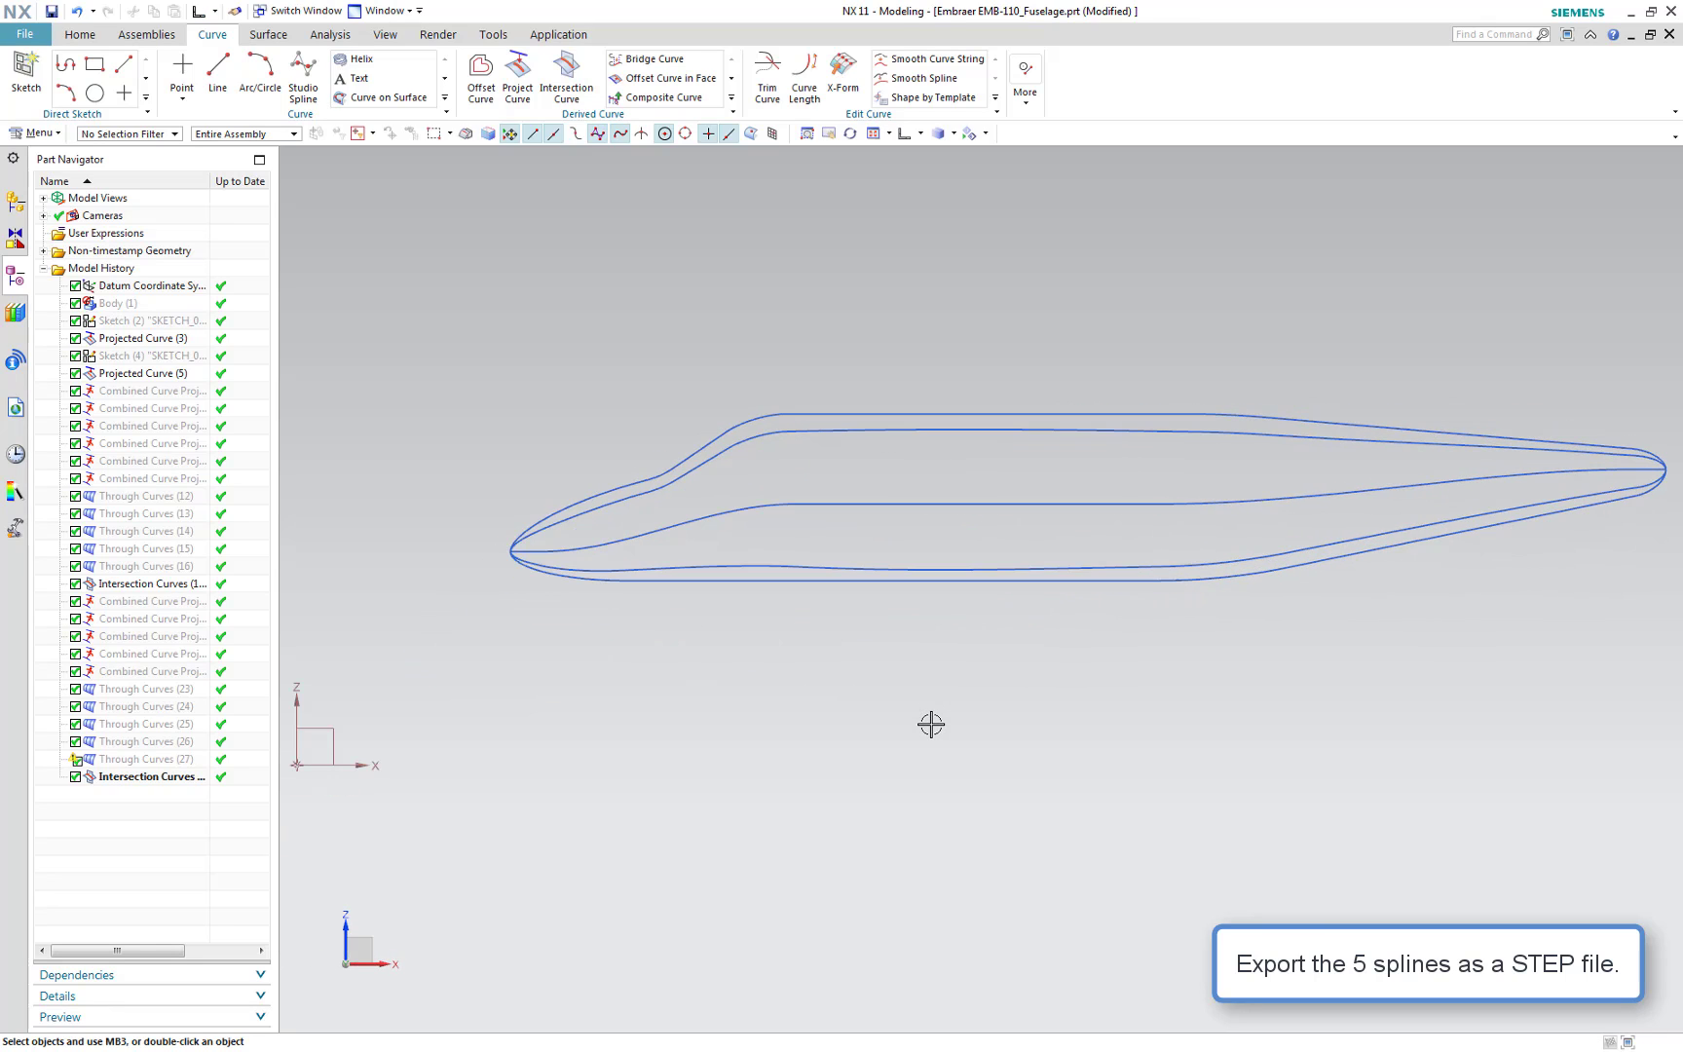
{"action": "left_click", "coordinate": [30, 36]}
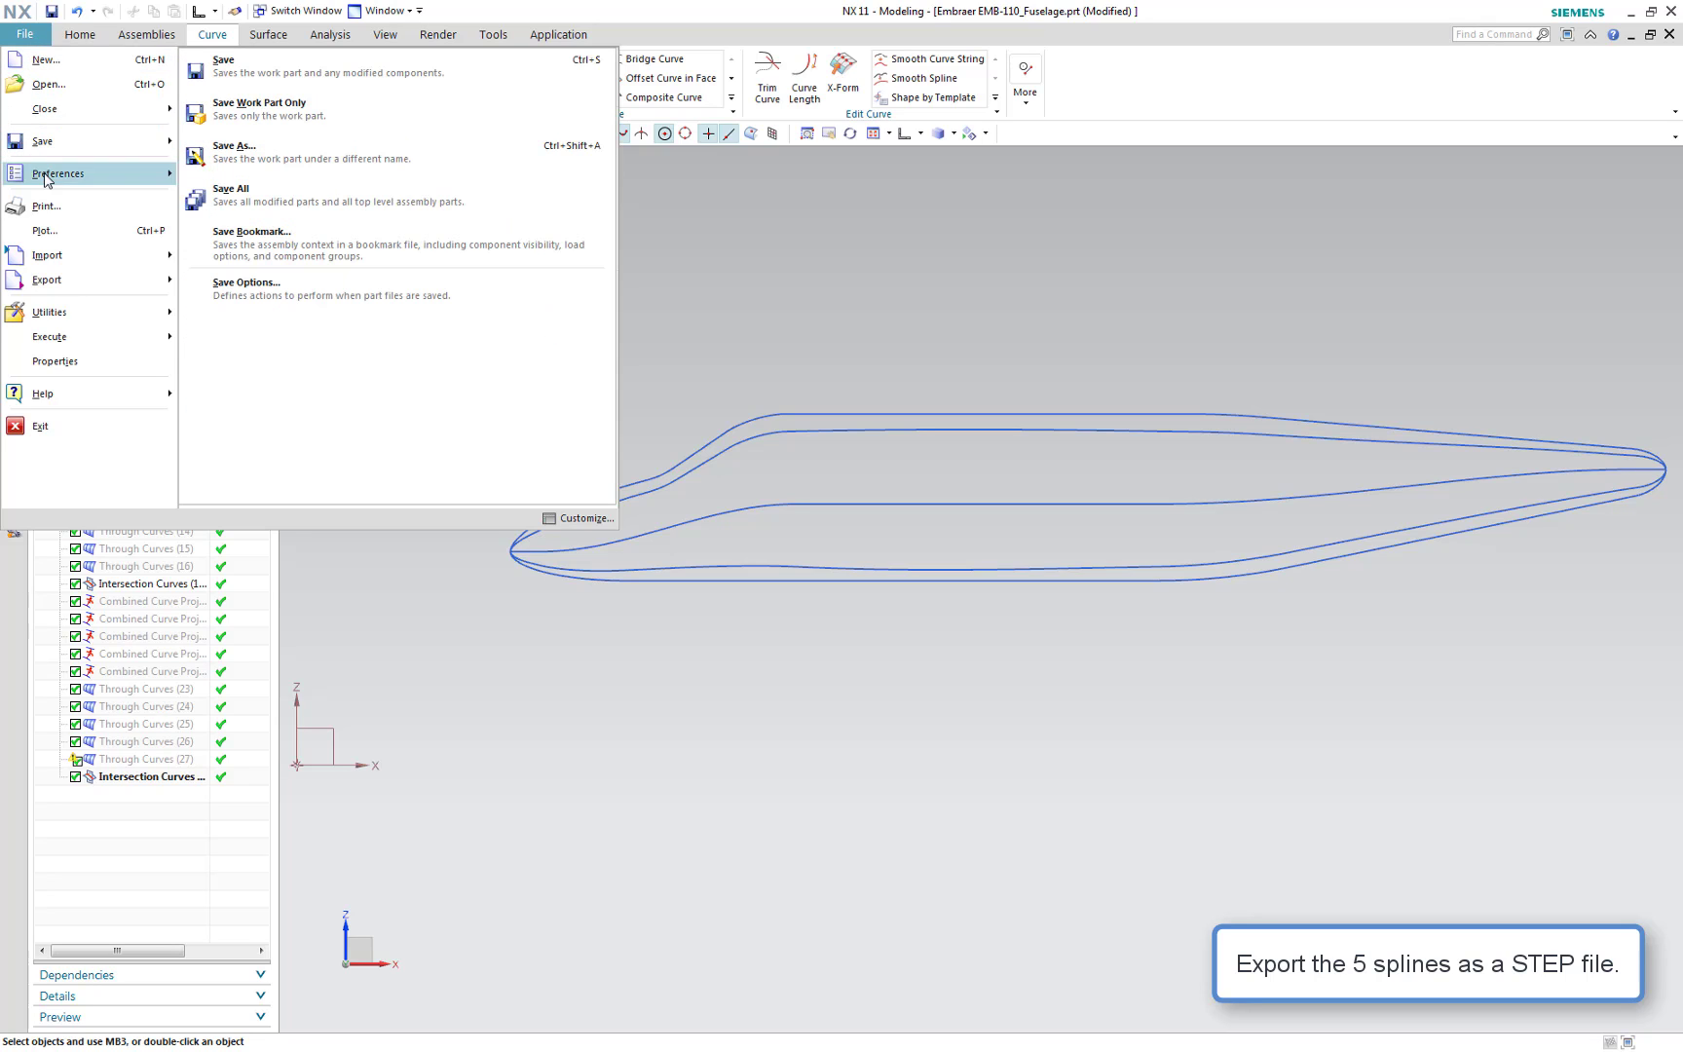
{"action": "mouse_move", "coordinate": [85, 278]}
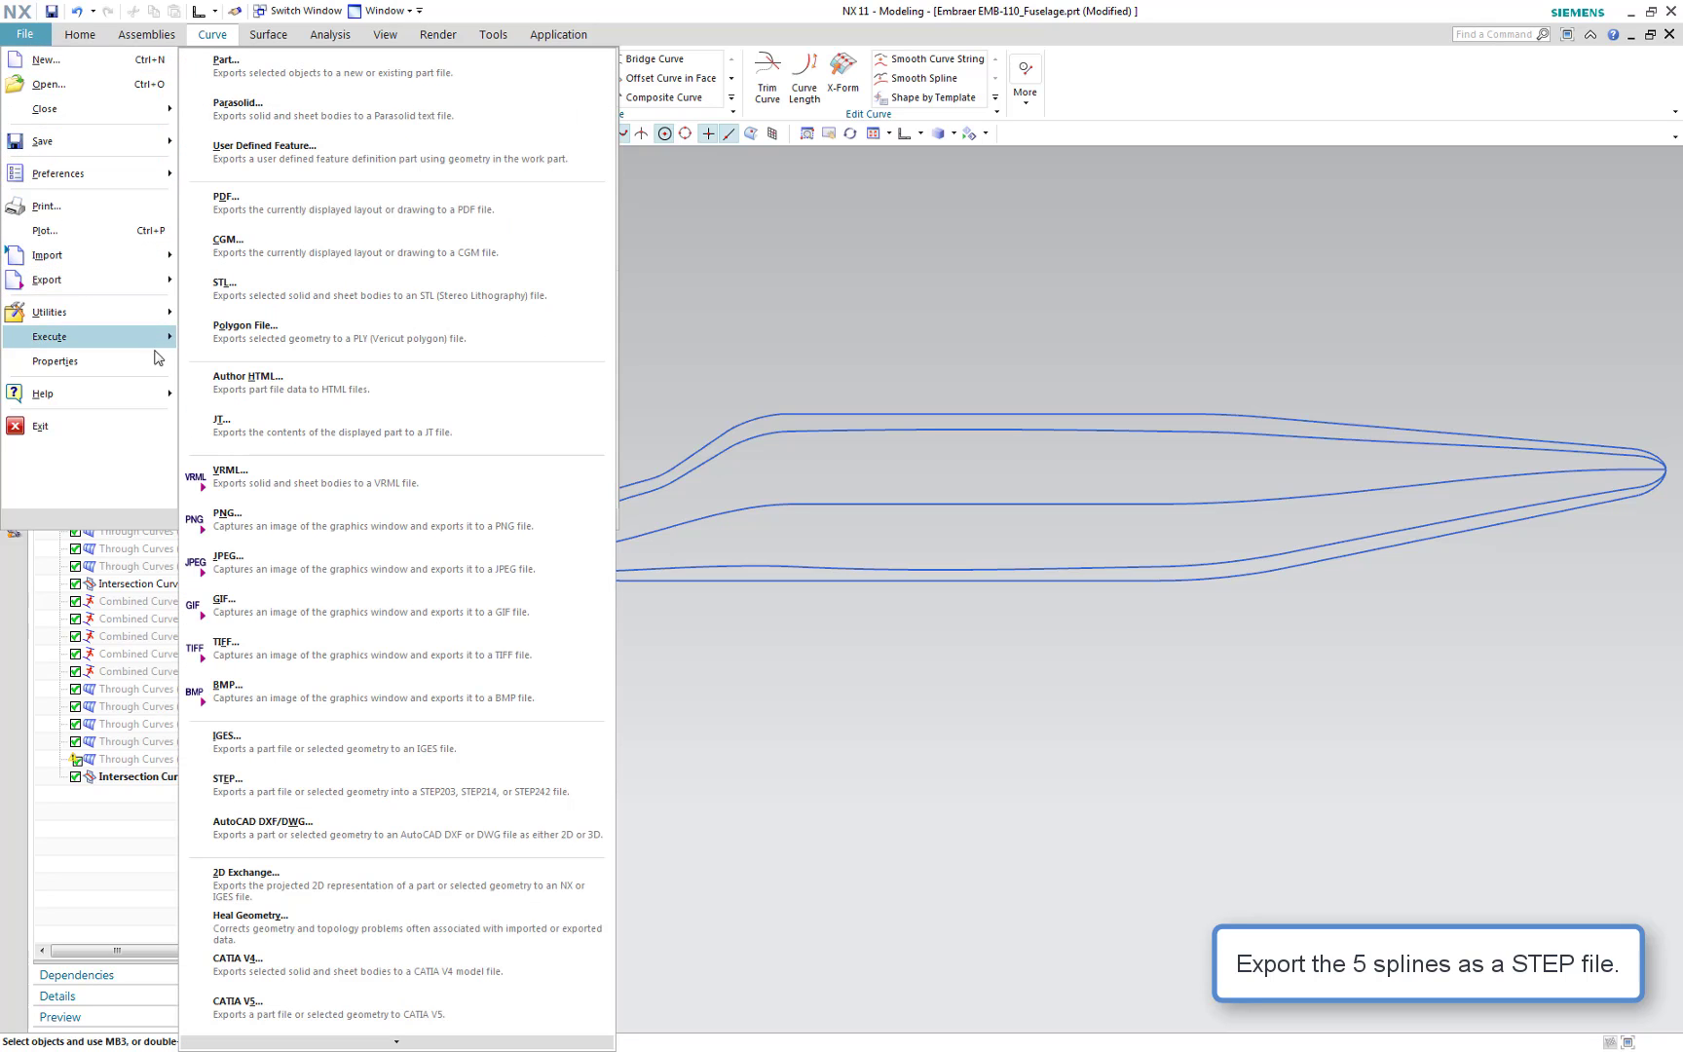
{"action": "left_click", "coordinate": [268, 781]}
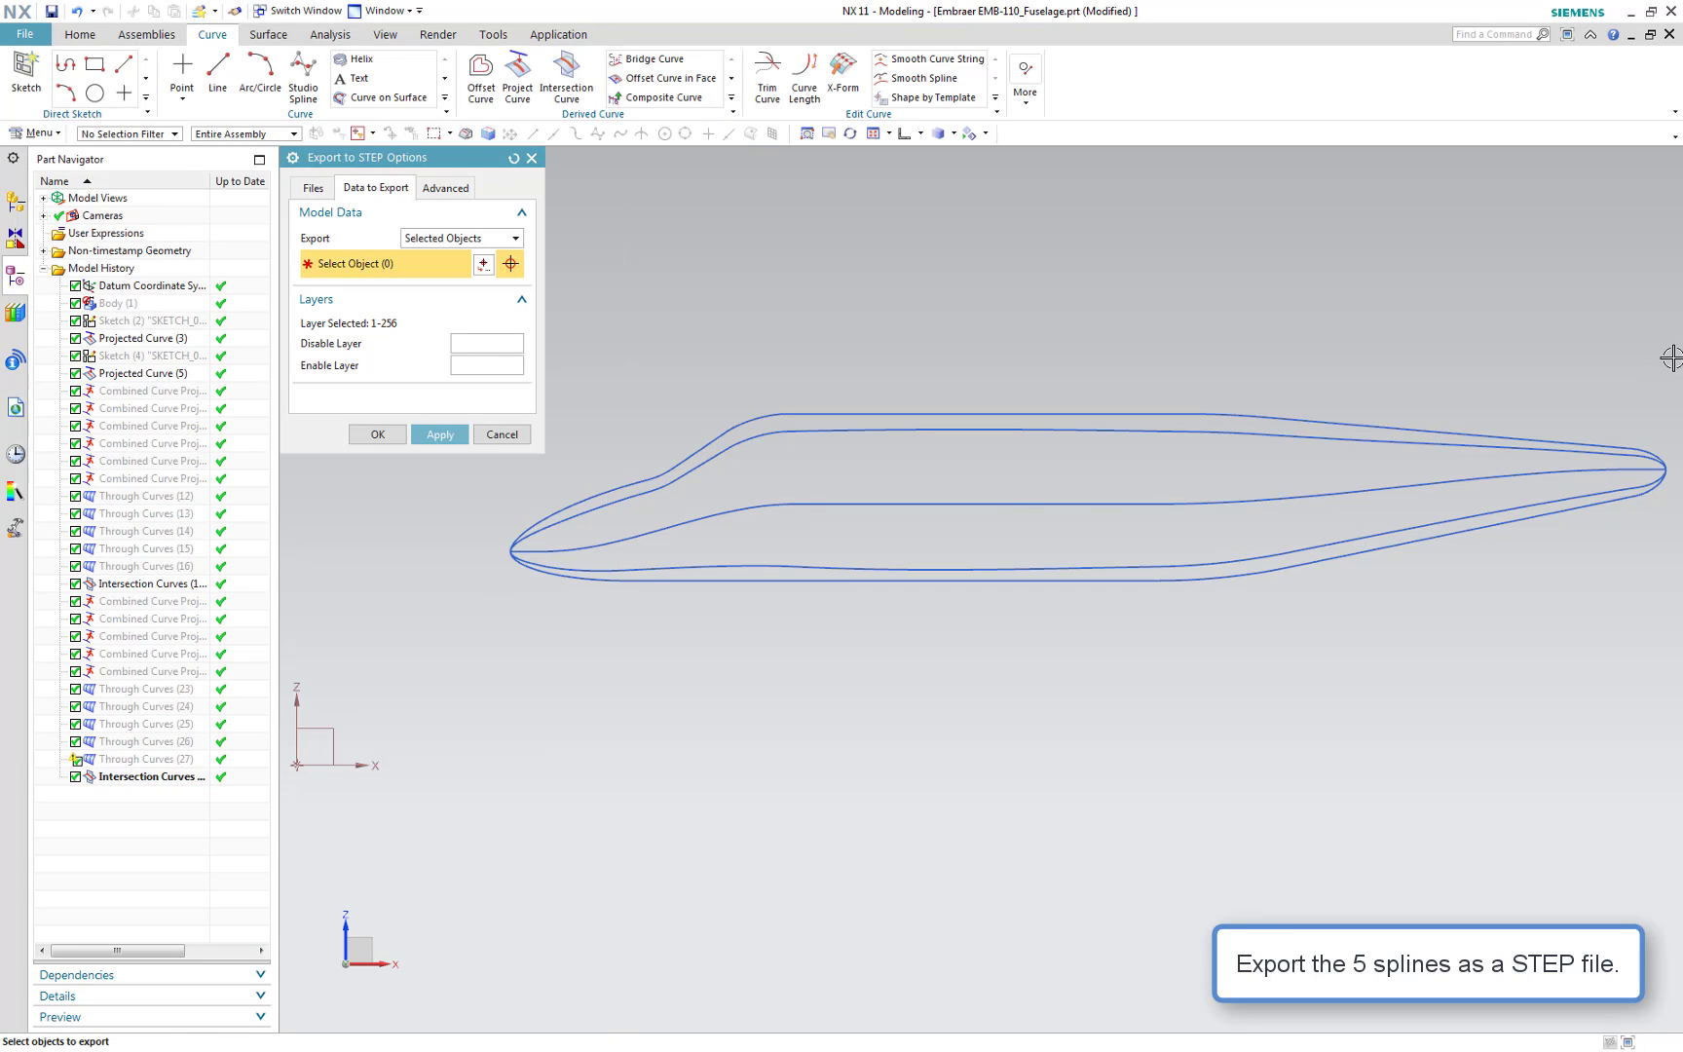
{"action": "left_click_drag", "start_coordinate": [1671, 357], "coordinate": [478, 661]}
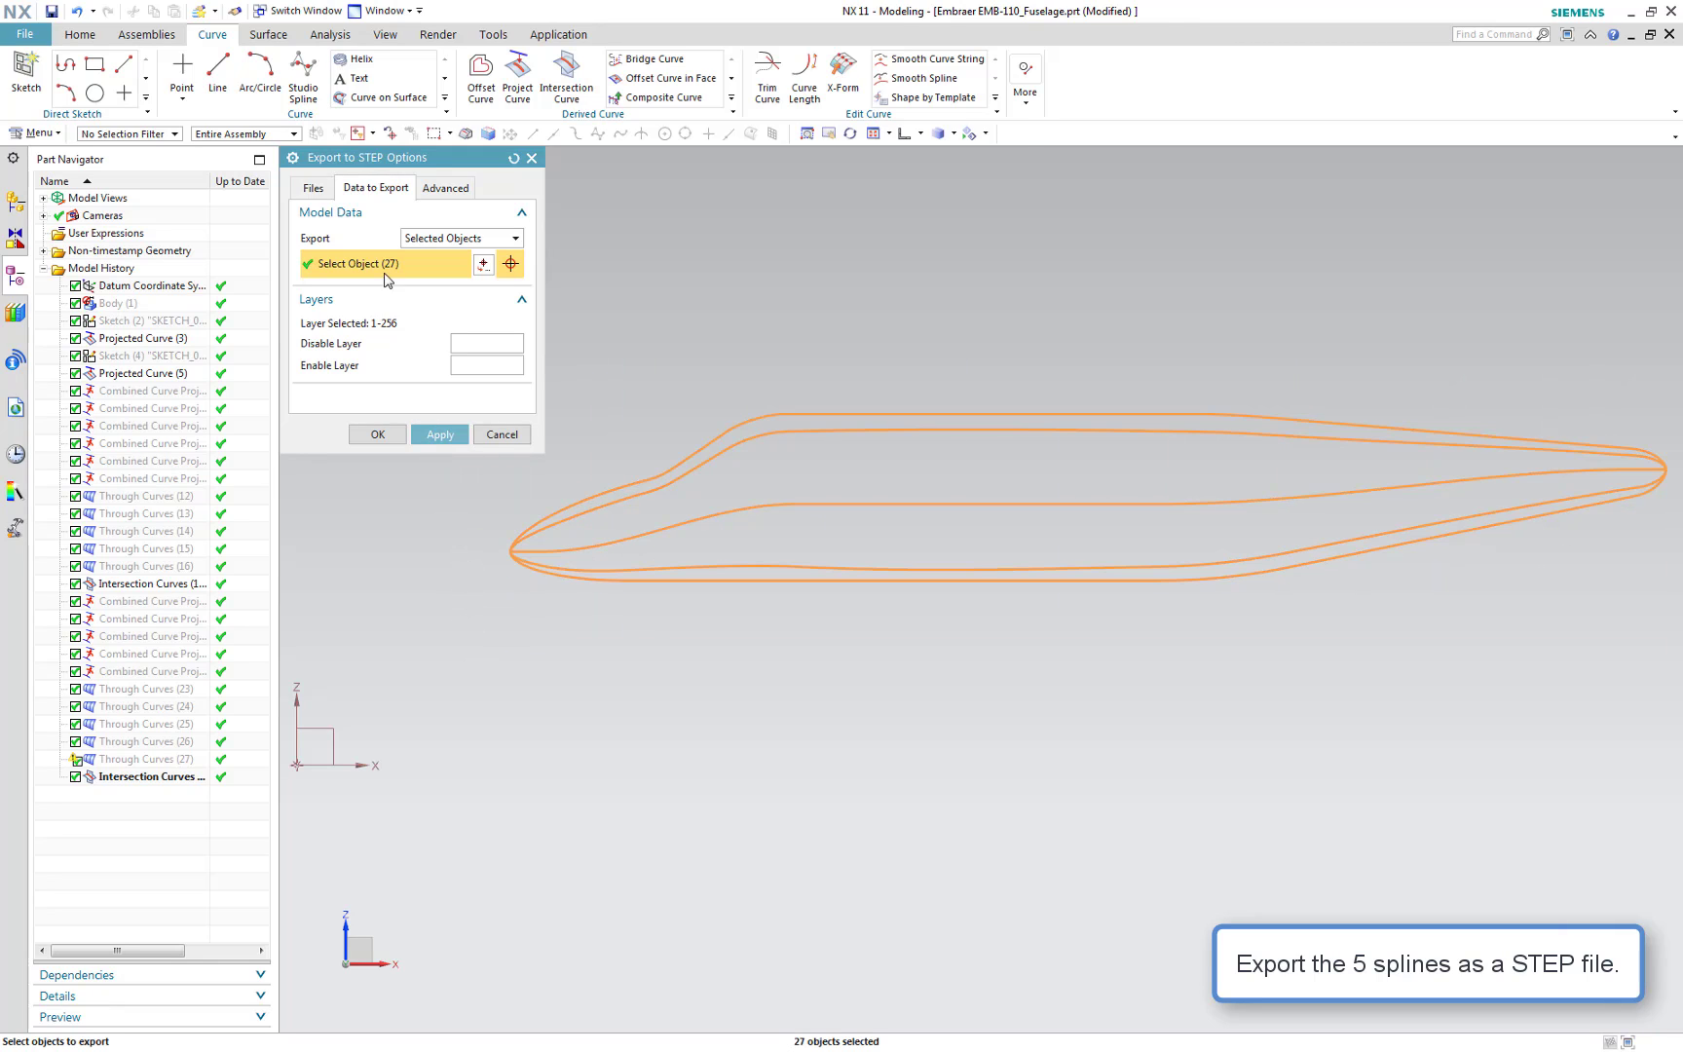
{"action": "left_click", "coordinate": [313, 187]}
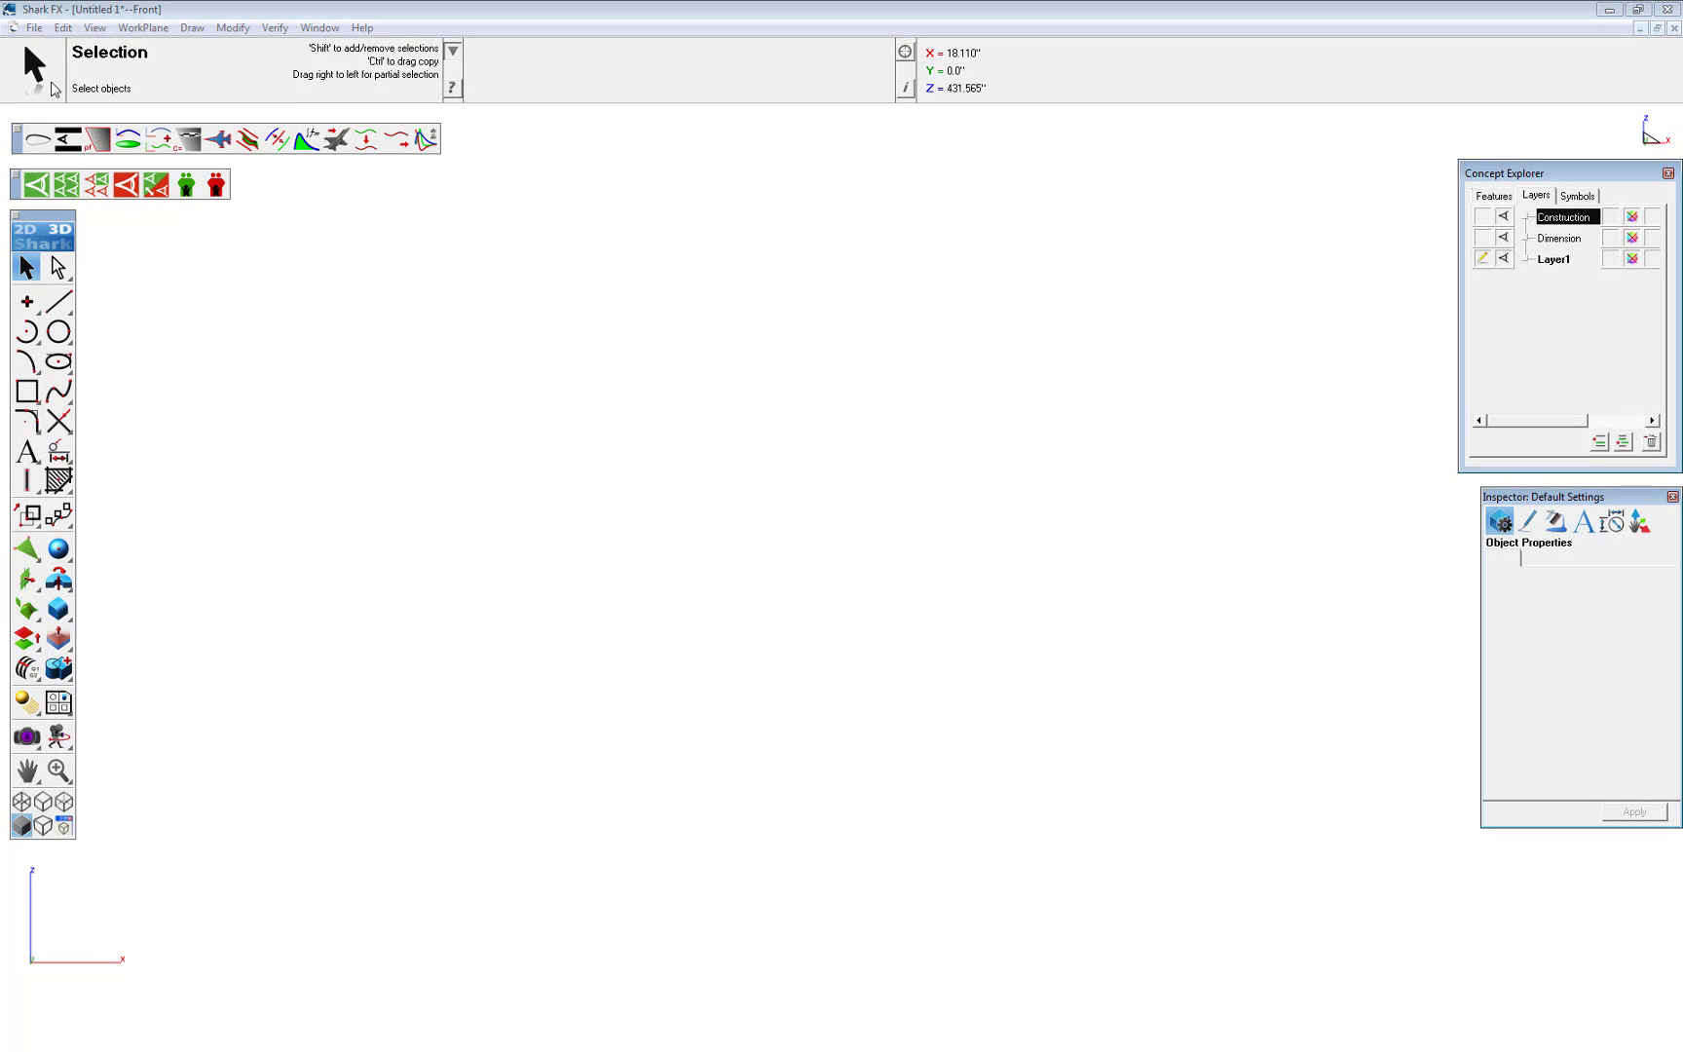
Switch to Shark FX and import the Embraer EMB-110_Fuselage.stp STEP file
{"action": "left_click", "coordinate": [34, 27]}
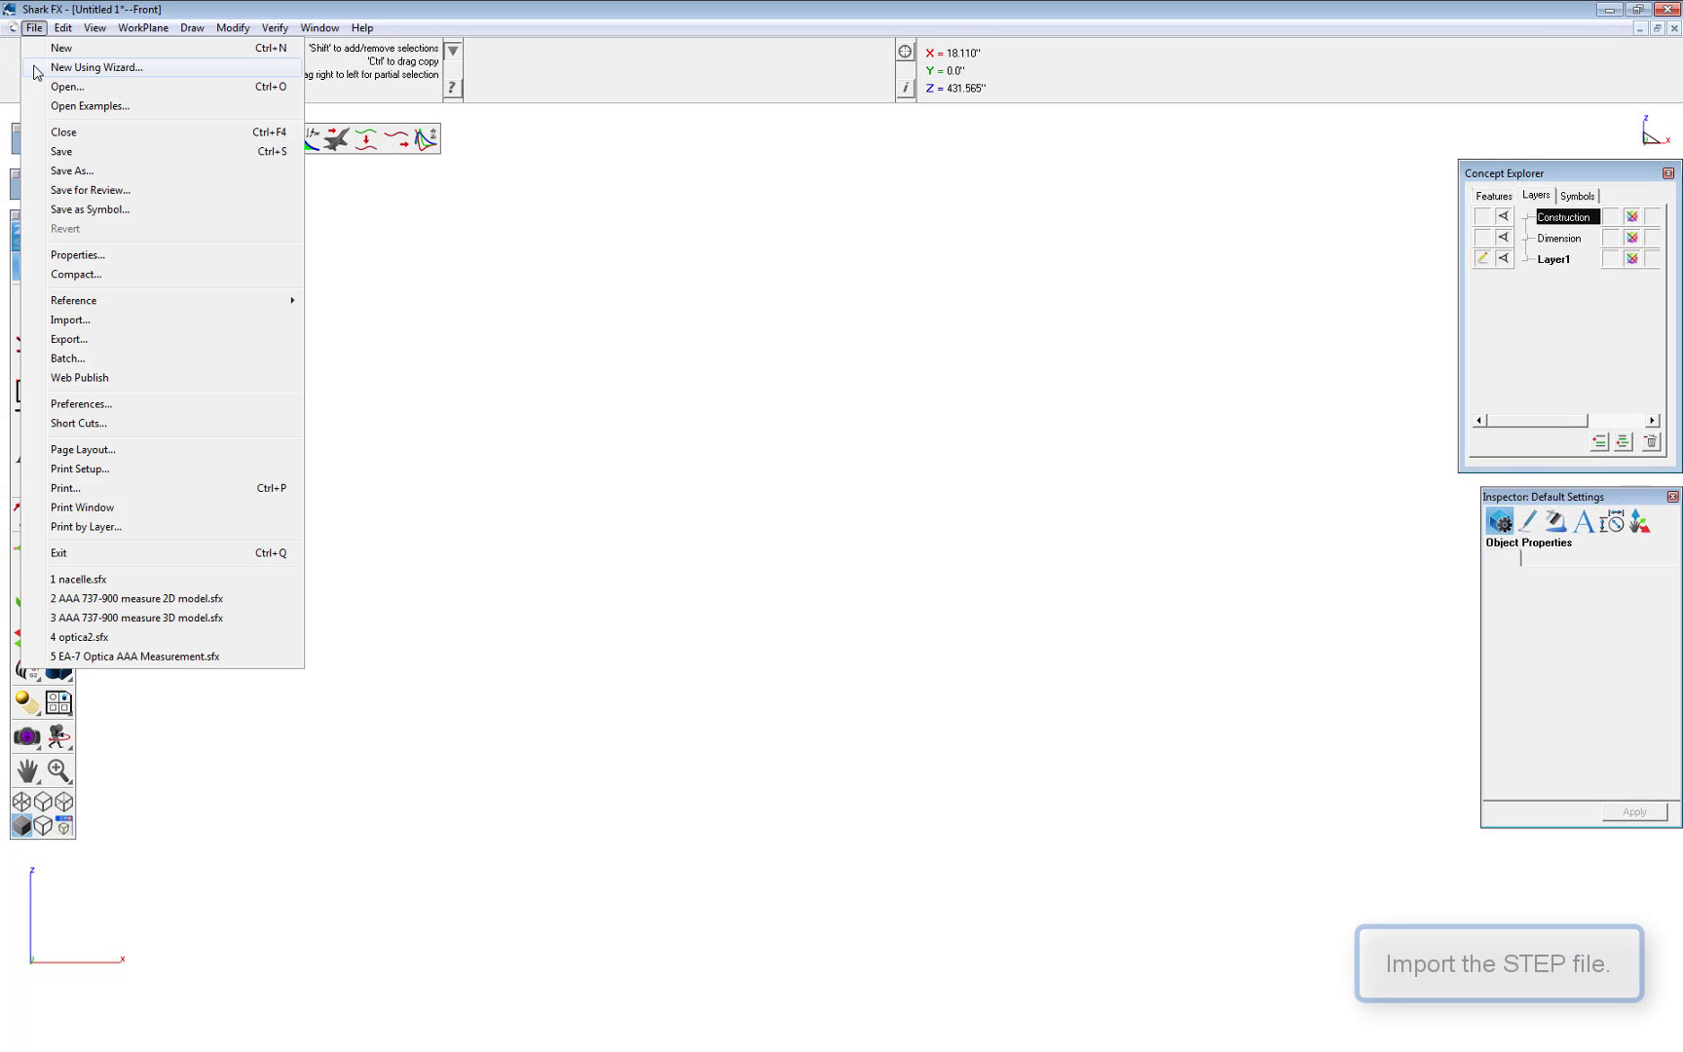
{"action": "left_click", "coordinate": [71, 319]}
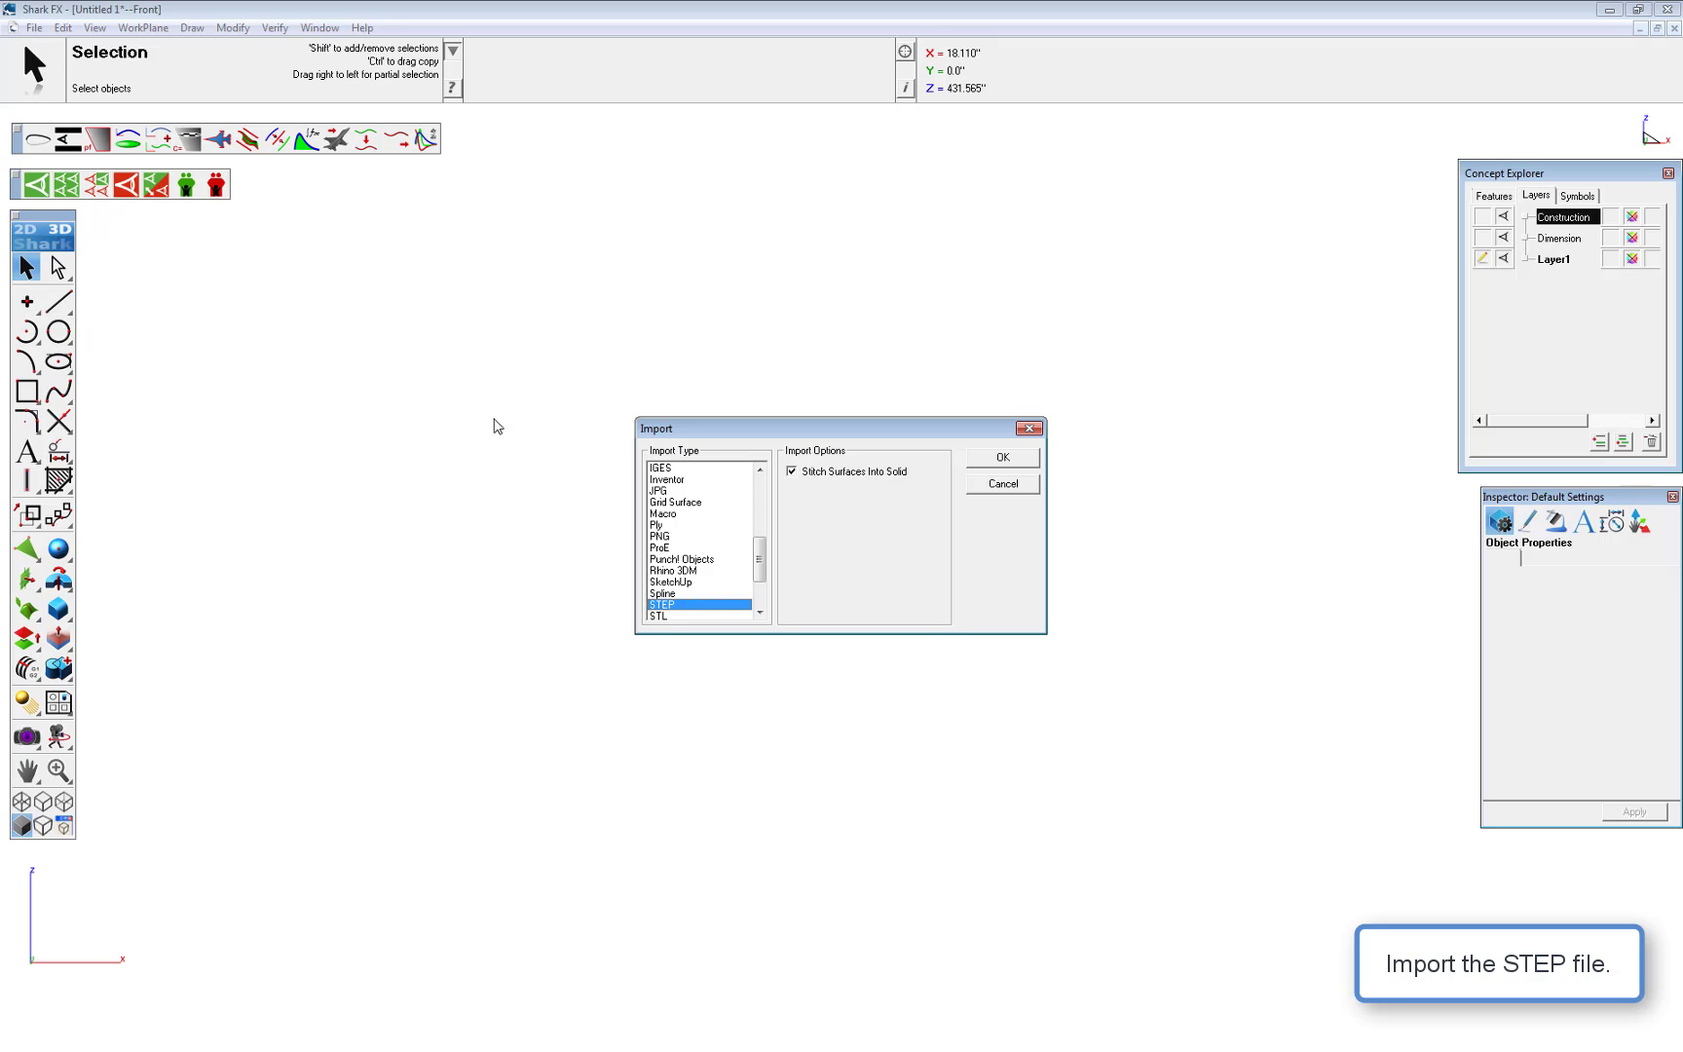
{"action": "left_click", "coordinate": [991, 465]}
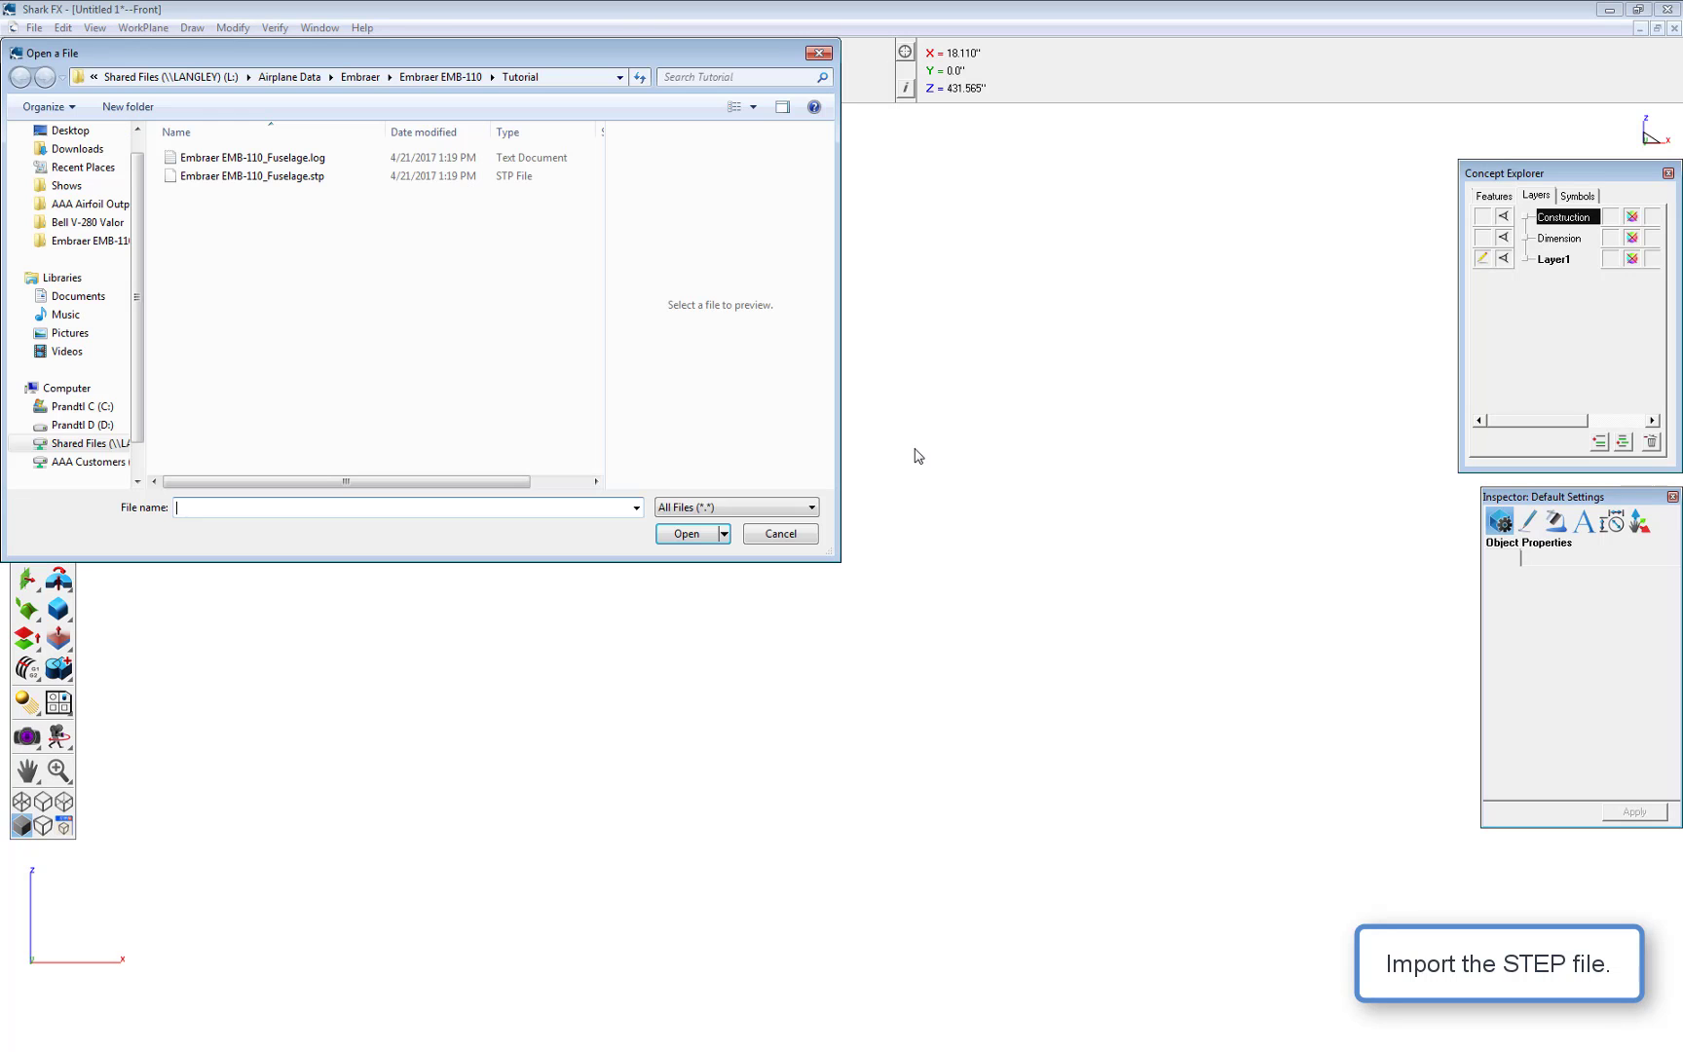
{"action": "double_click", "coordinate": [310, 176]}
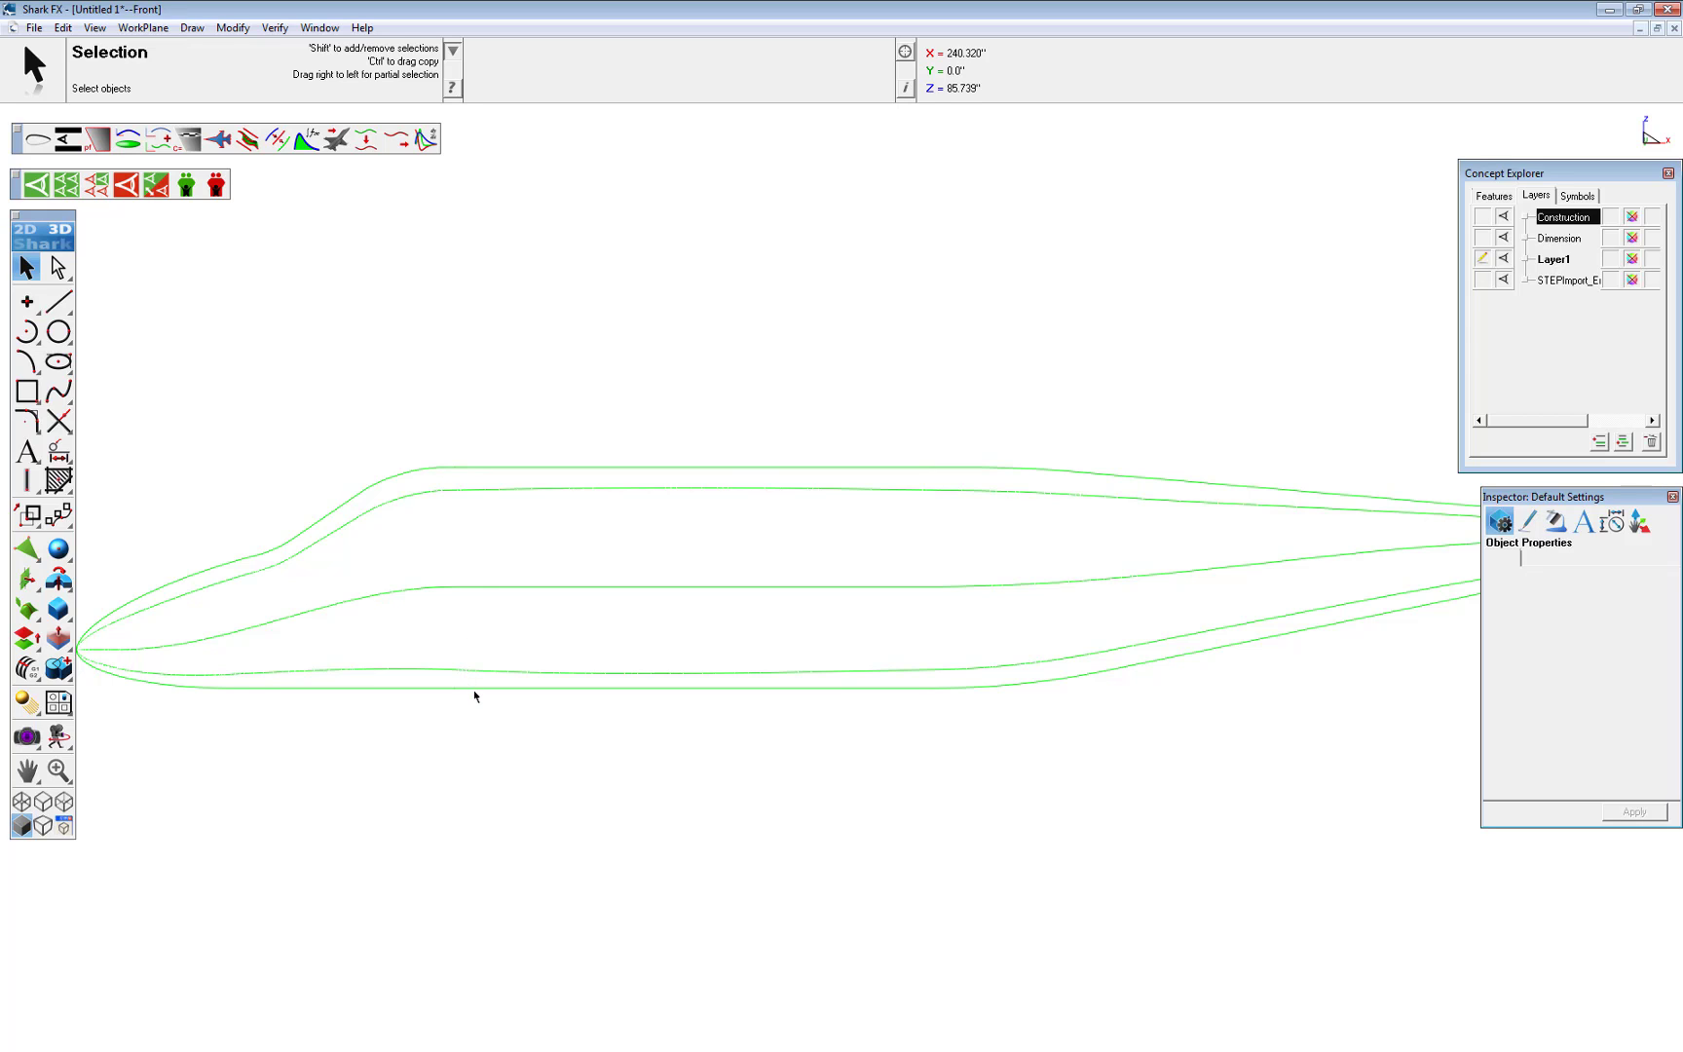
Export the top spline's coordinates with the Export Curve tool as the spline file Top Spline
{"action": "scroll", "coordinate": [475, 696], "scroll_direction": "down", "scroll_amount": 2}
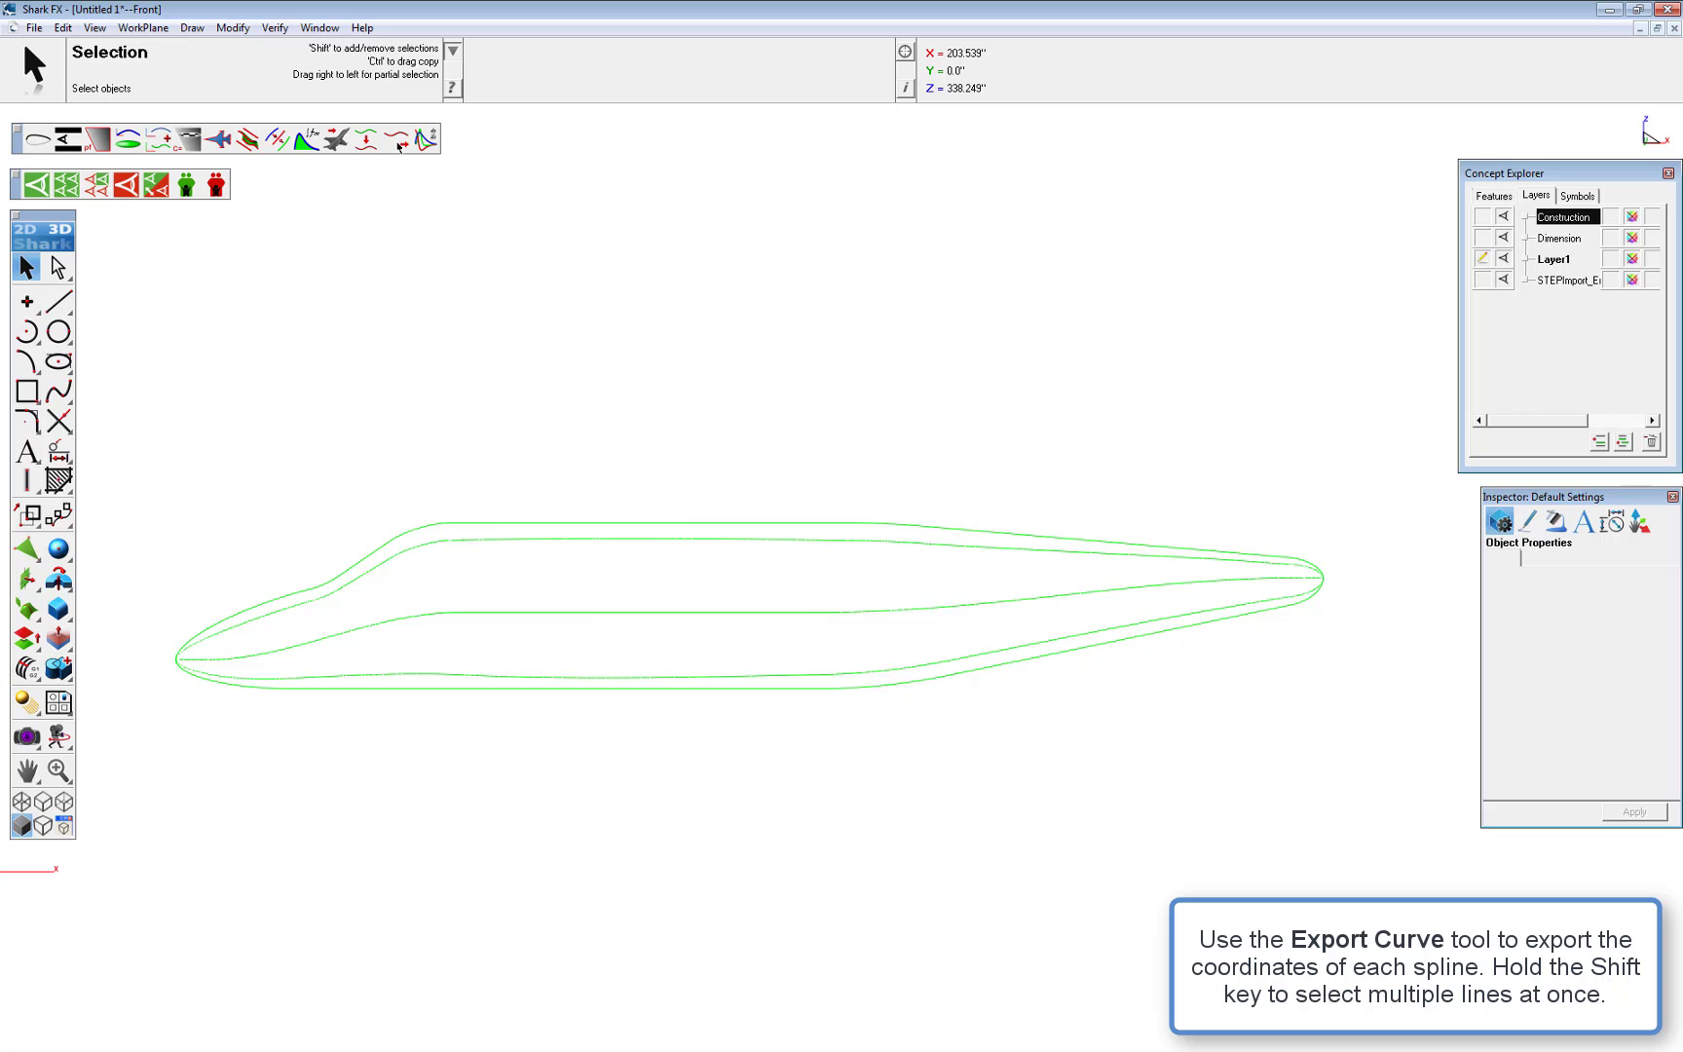
{"action": "left_click", "coordinate": [397, 142]}
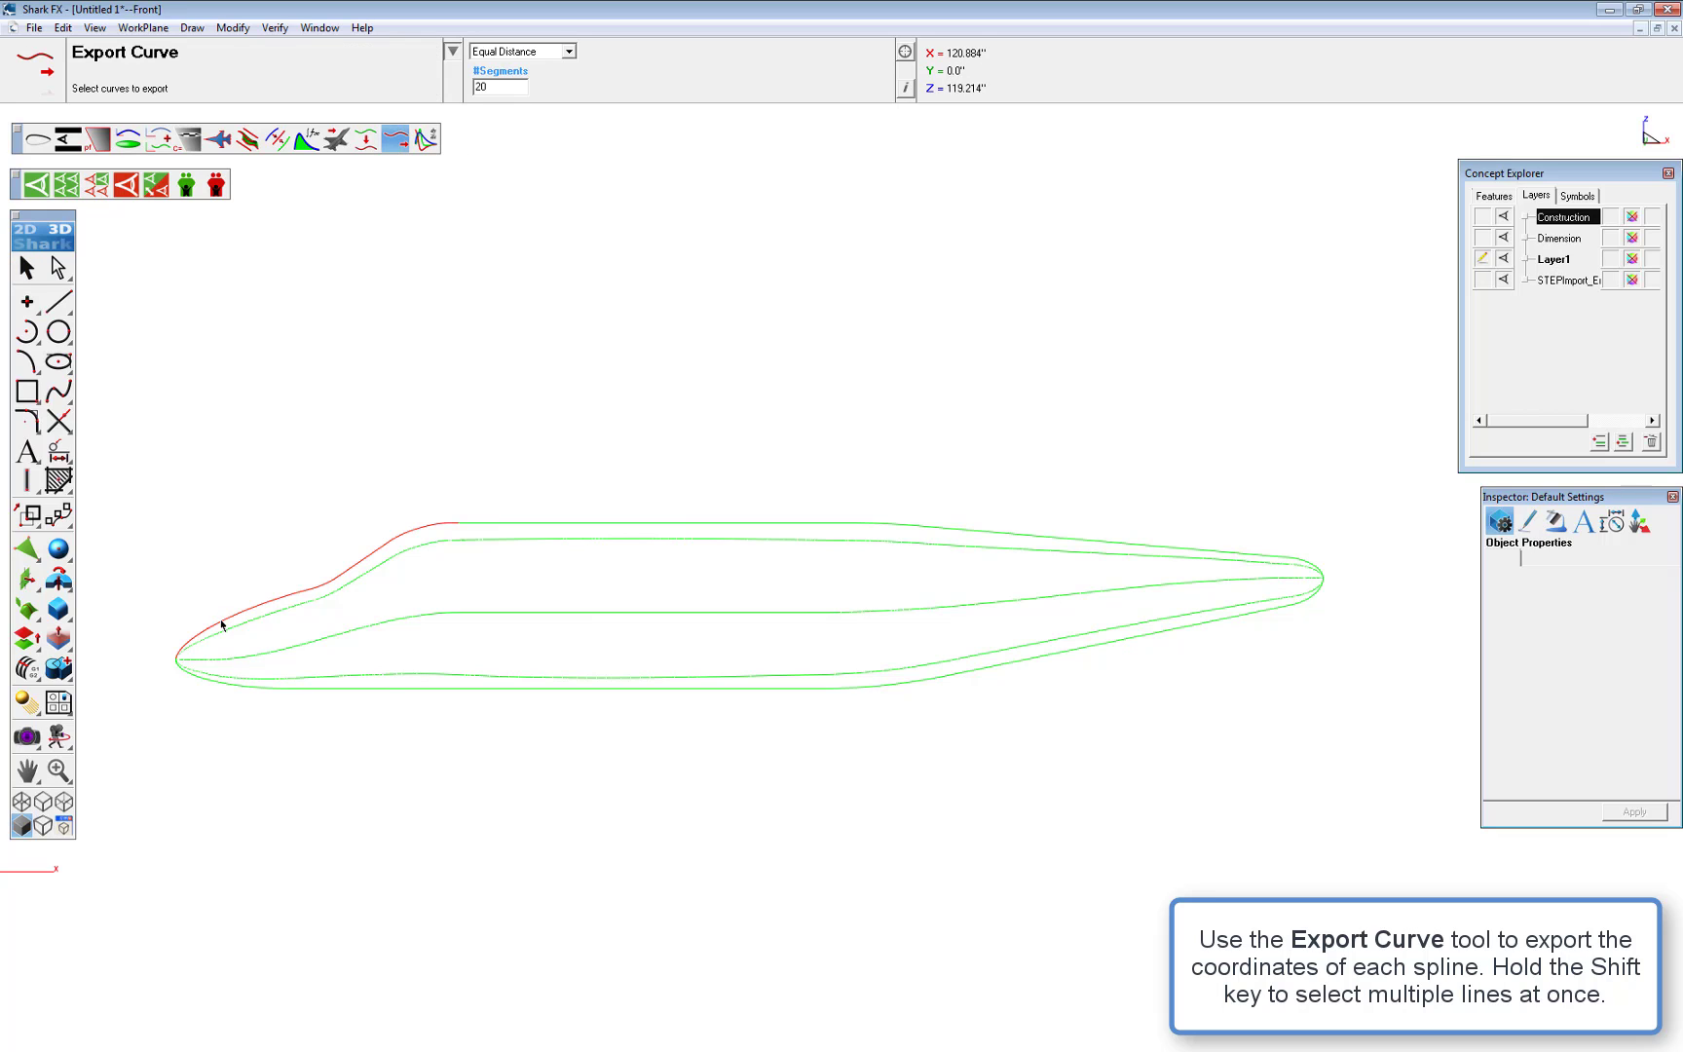
{"action": "left_click", "coordinate": [771, 524], "text": "shift"}
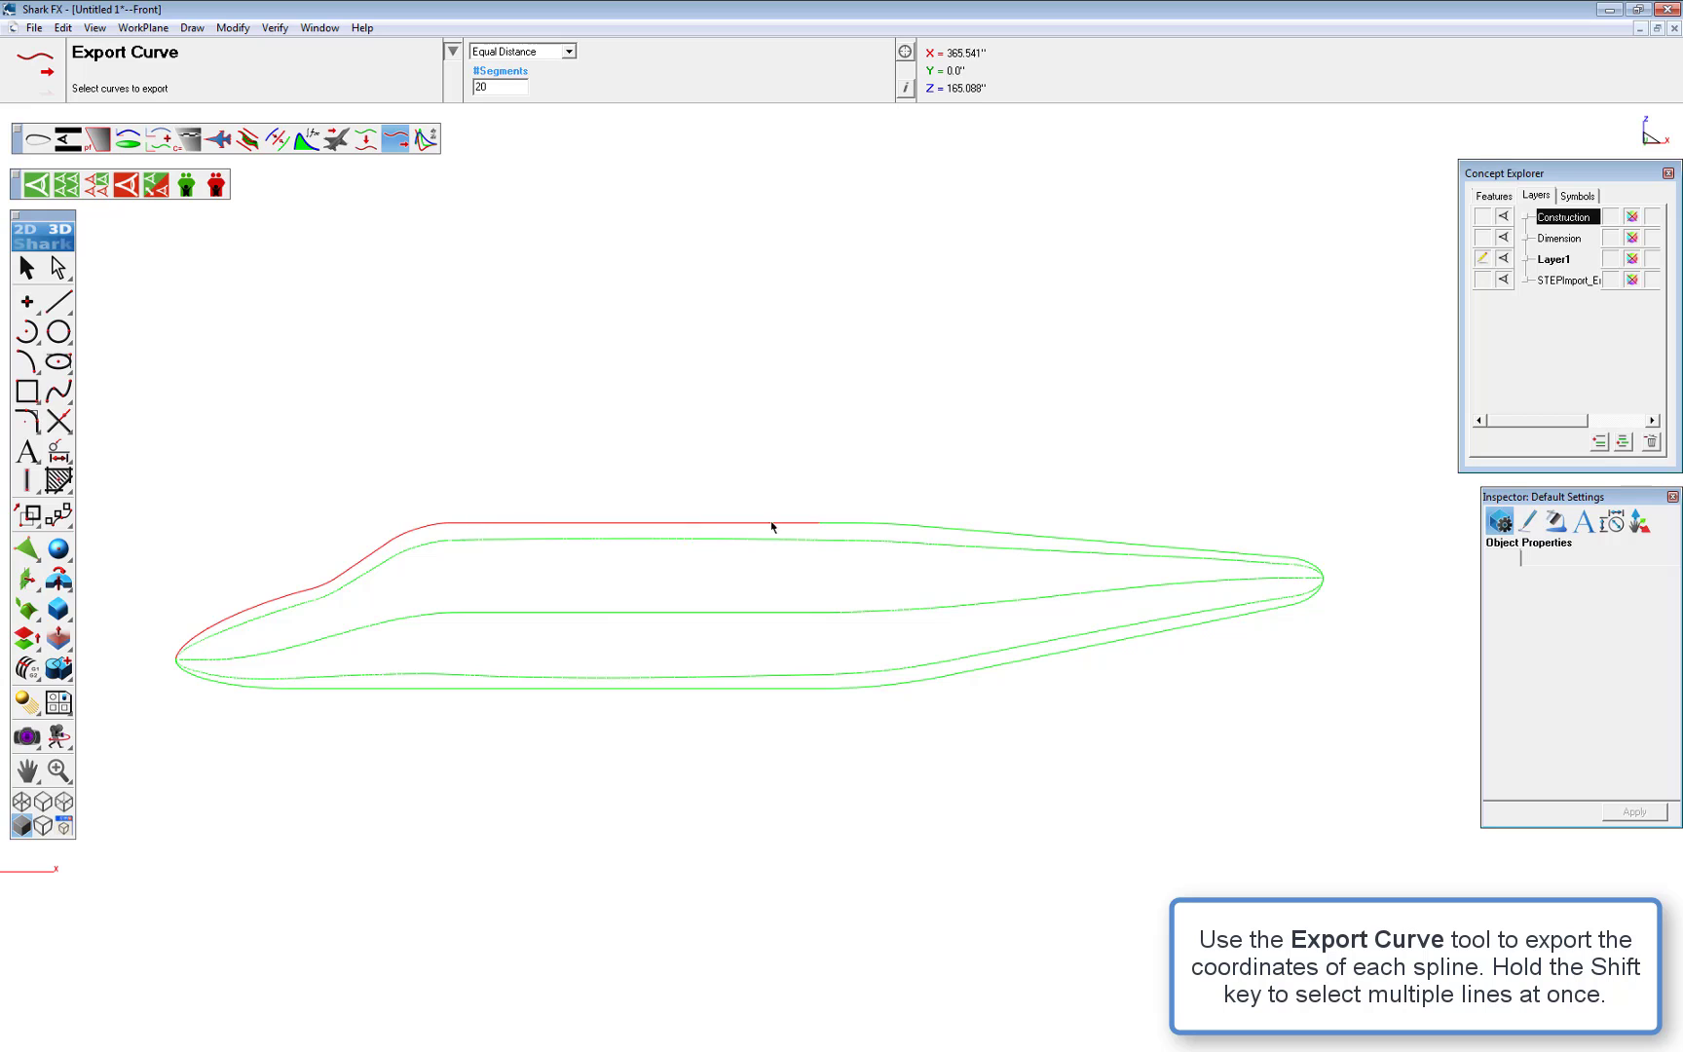
{"action": "left_click", "coordinate": [846, 523]}
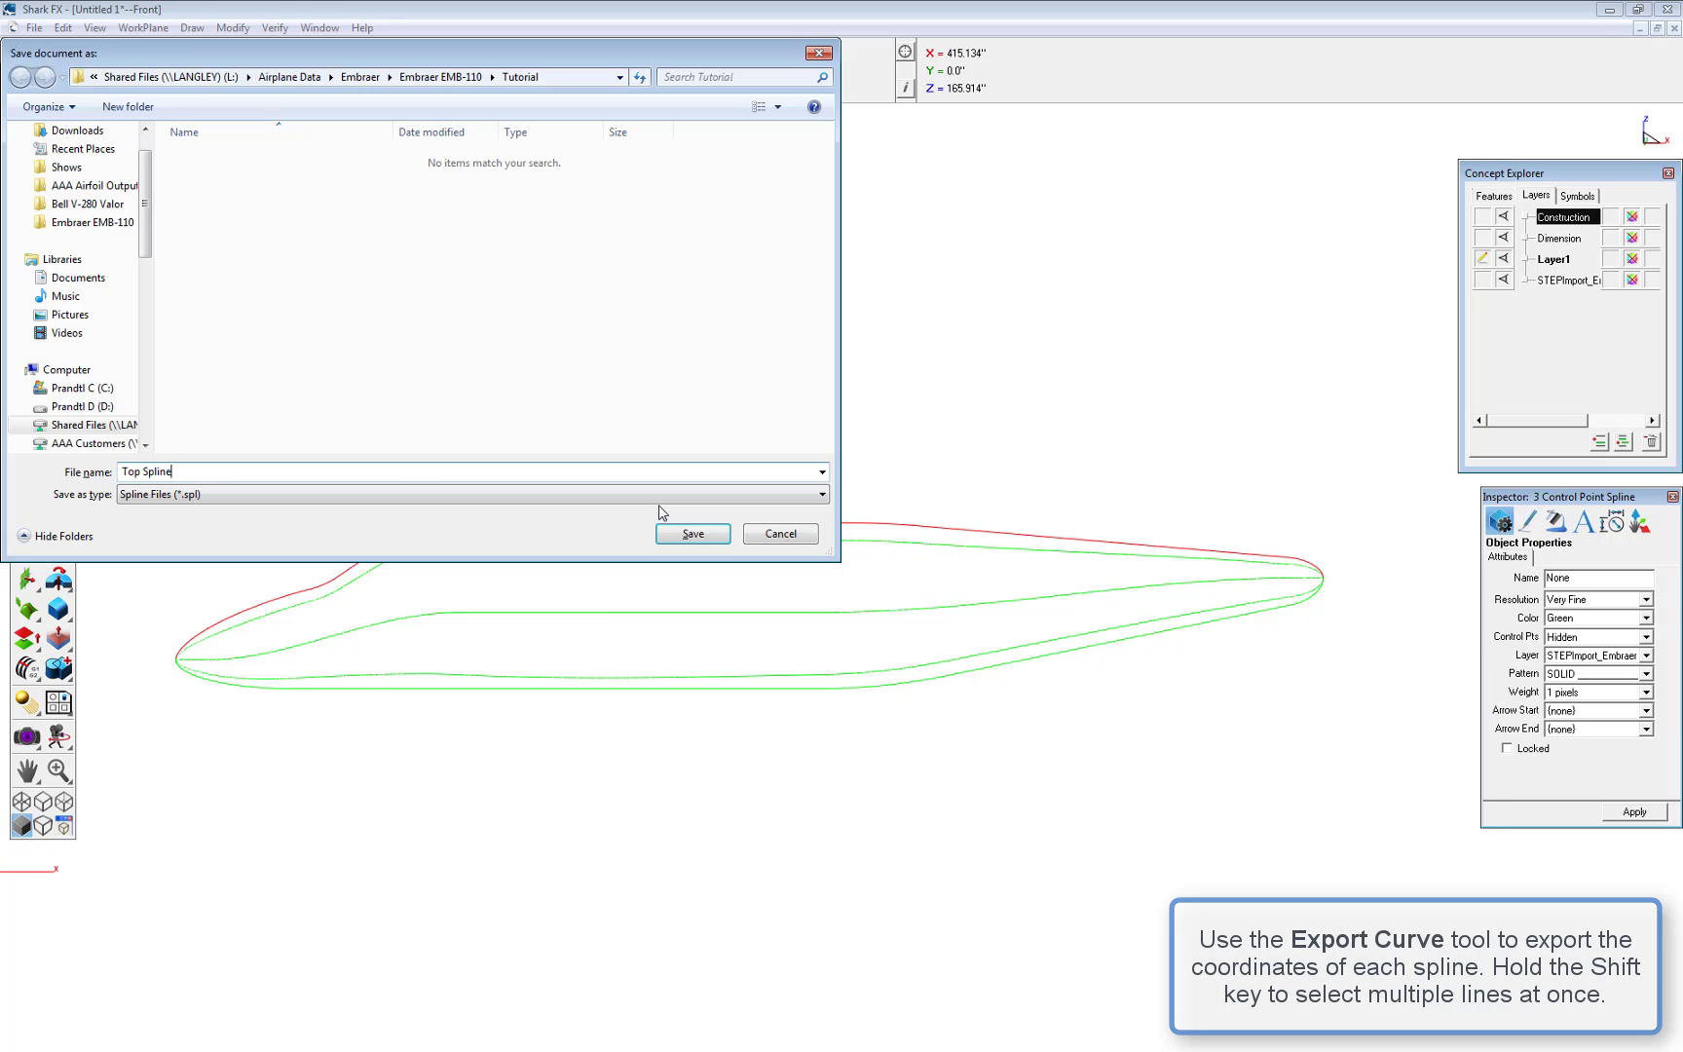
{"action": "key", "text": "Return"}
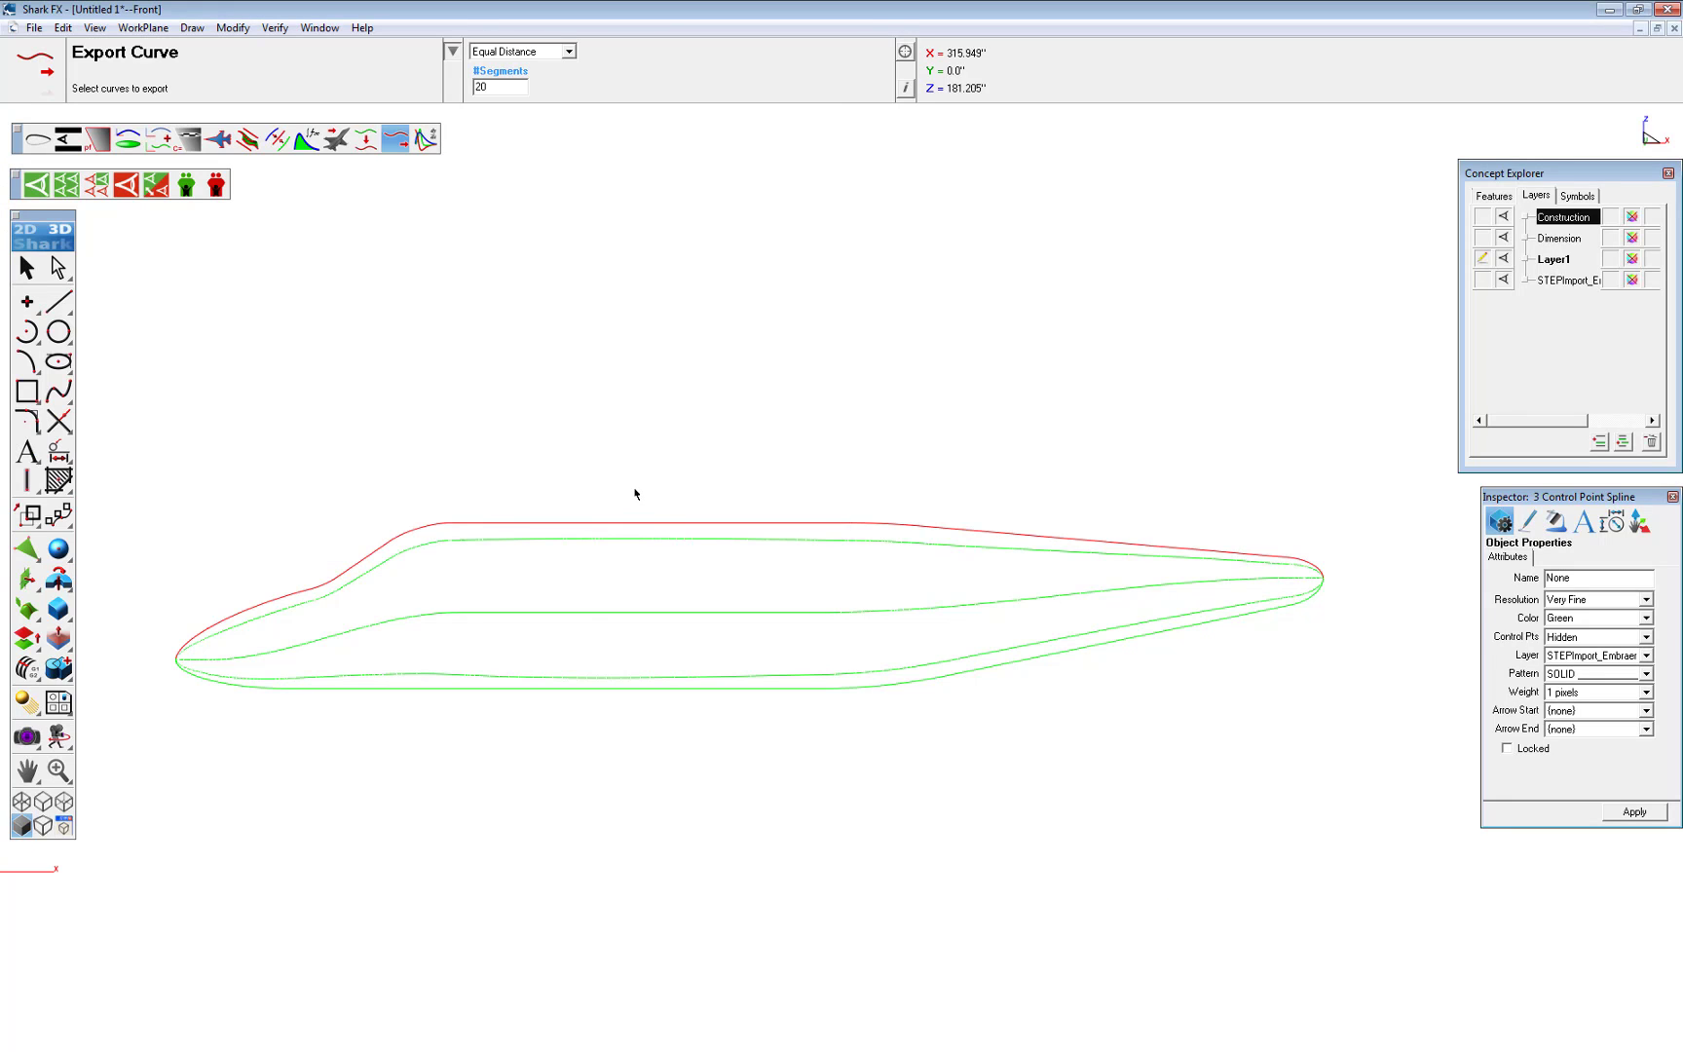
Export the top shoulder spline's segments as the spline file Top Shoulder
{"action": "left_click", "coordinate": [239, 631]}
{"action": "left_click", "coordinate": [242, 652]}
{"action": "left_click", "coordinate": [1301, 566]}
{"action": "type", "text": "Top Shoulder"}
{"action": "key", "text": "Return"}
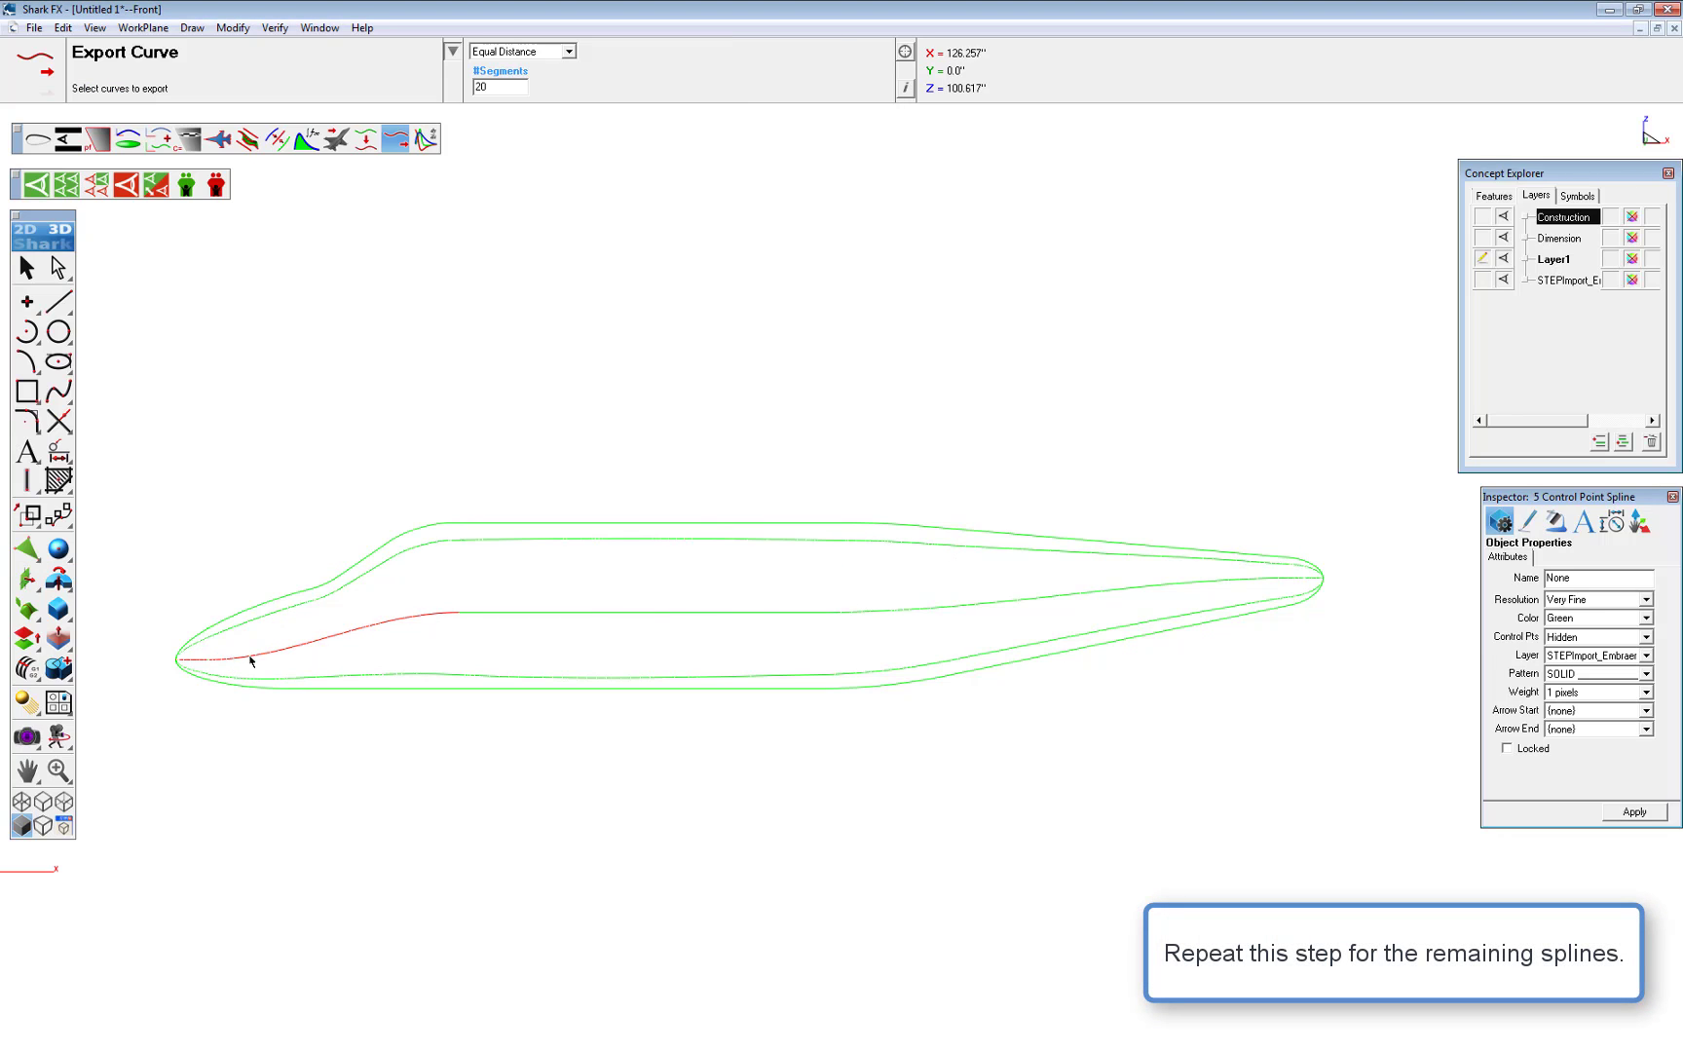
Export the bottom shoulder spline's segments as the spline file Bottom Shoulder
{"action": "left_click", "coordinate": [251, 661]}
{"action": "left_click", "coordinate": [257, 683]}
{"action": "left_click", "coordinate": [781, 532]}
{"action": "left_click", "coordinate": [1125, 623]}
{"action": "type", "text": "Bottom Shoulder"}
{"action": "key", "text": "Return"}
Select the bottom spline for coordinate export
{"action": "left_click", "coordinate": [1141, 653]}
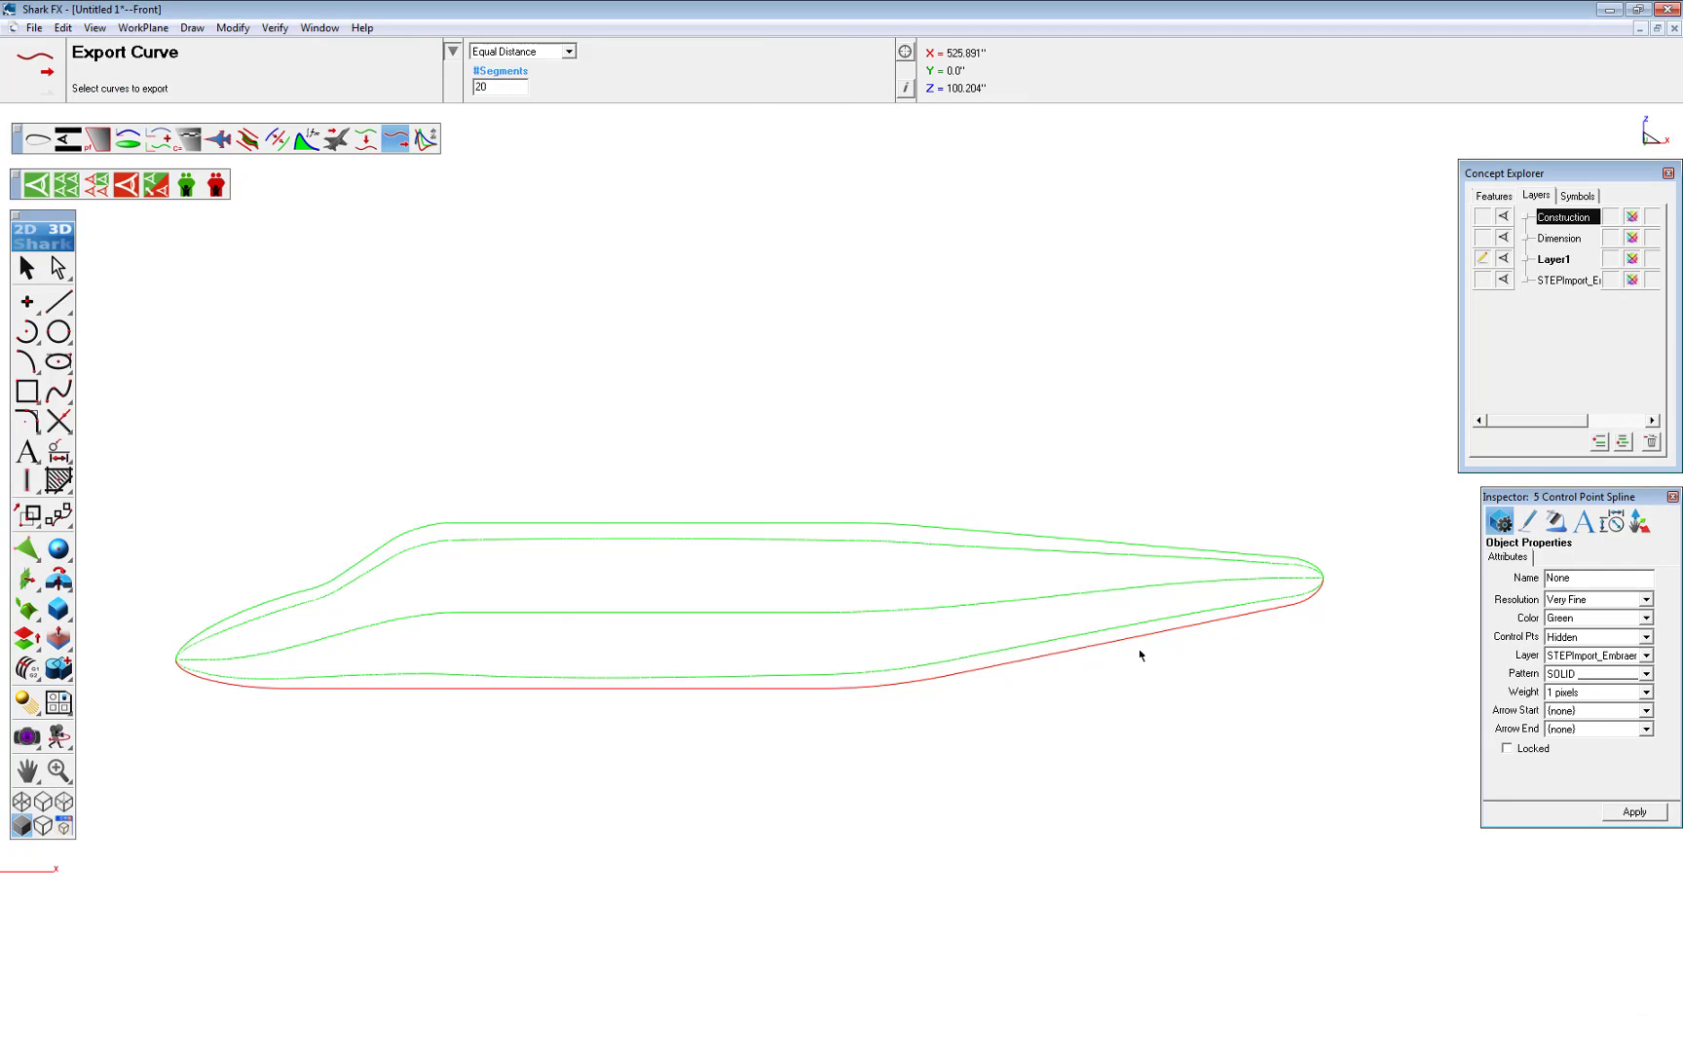
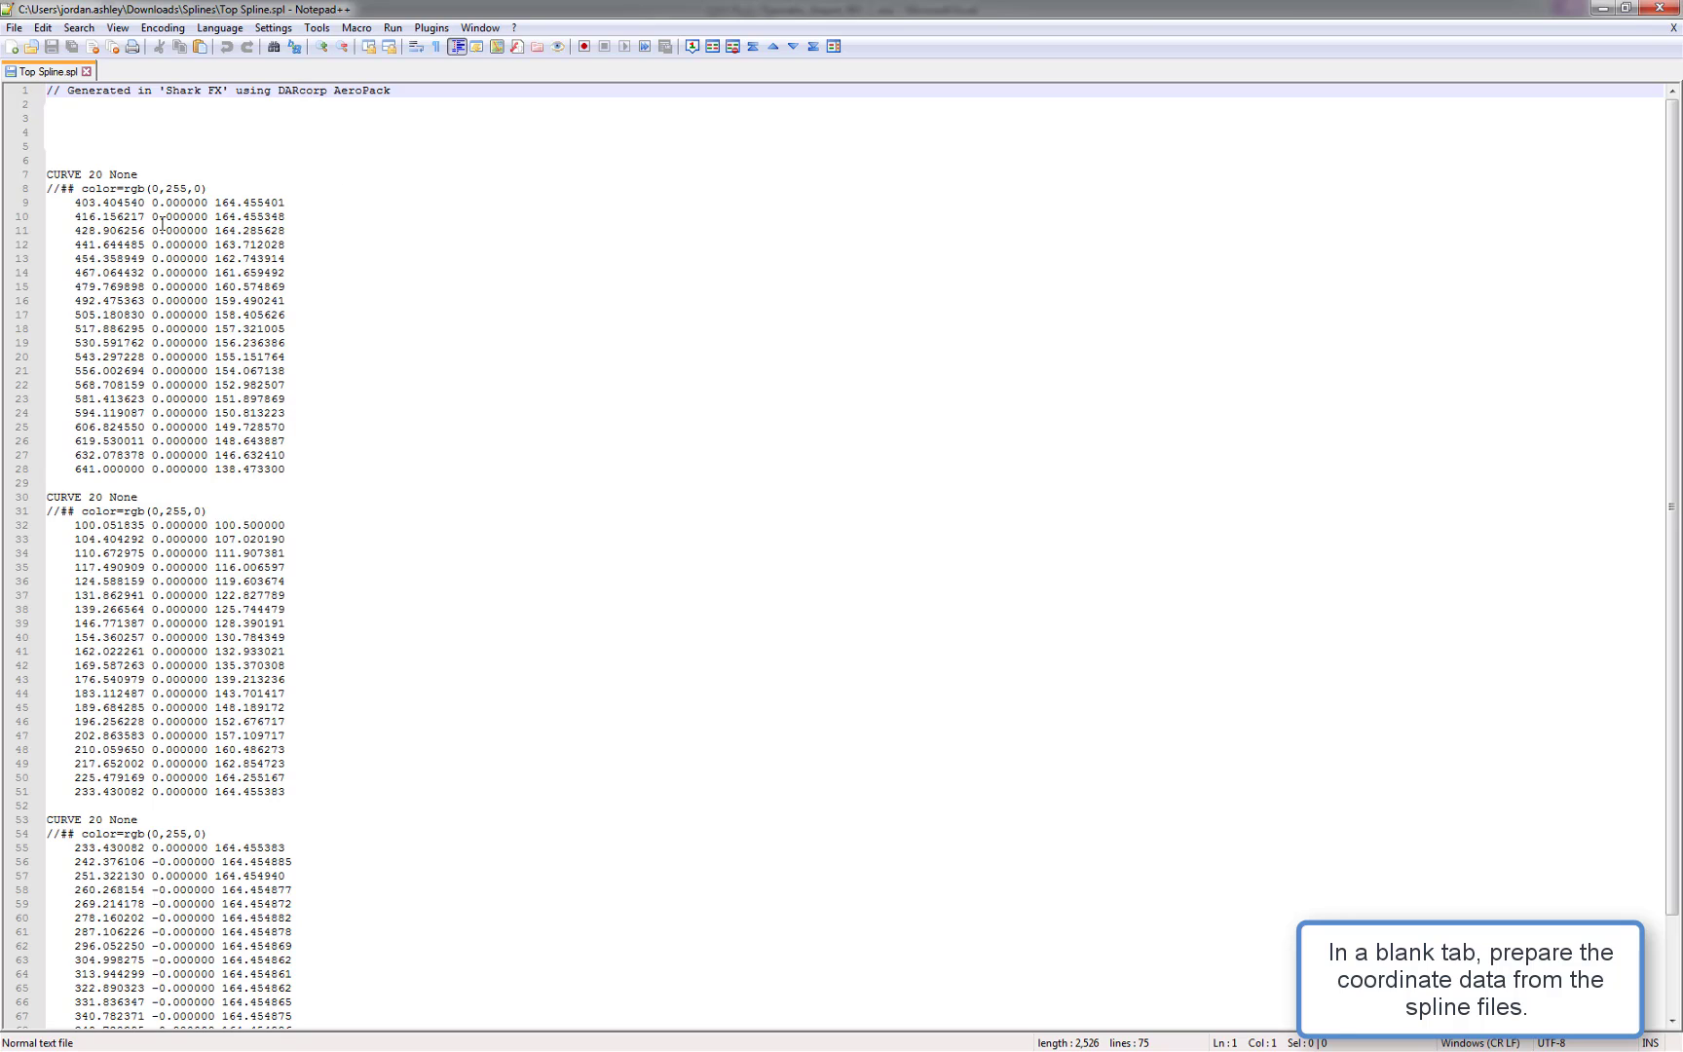
Copy all coordinate lines of the Top Spline file
{"action": "left_click_drag", "start_coordinate": [72, 202], "coordinate": [261, 1048]}
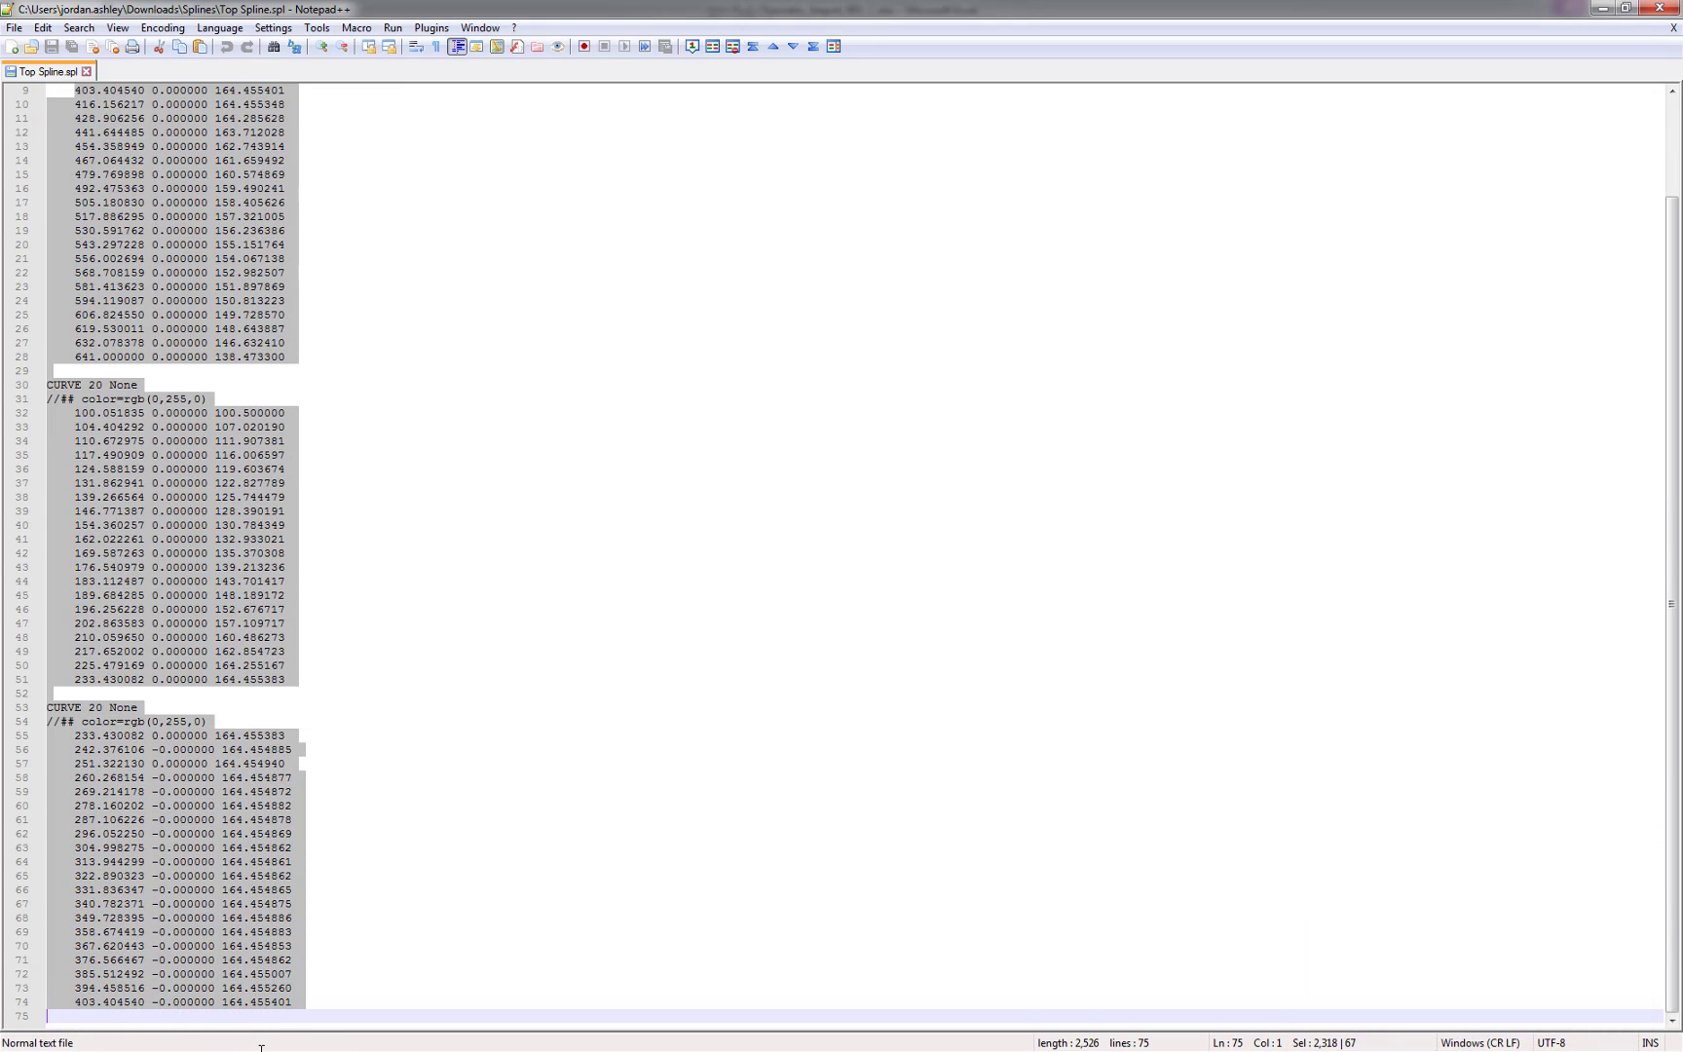
{"action": "right_click", "coordinate": [190, 548]}
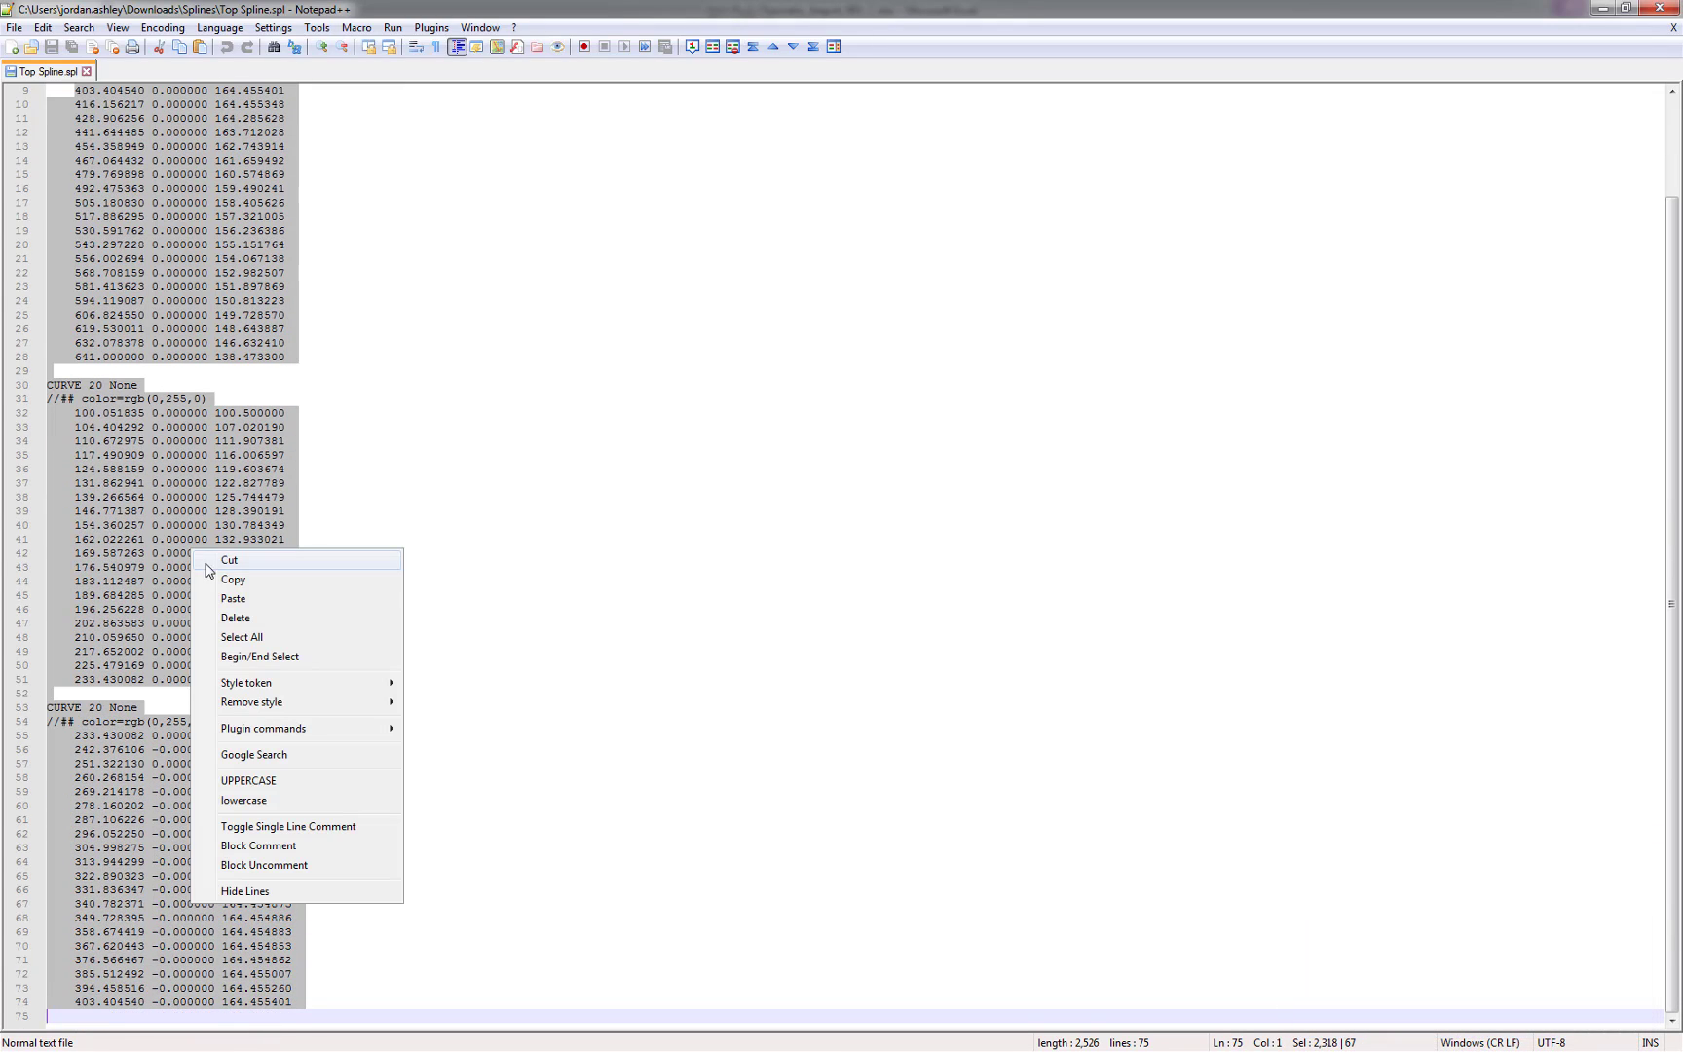
{"action": "left_click", "coordinate": [234, 580]}
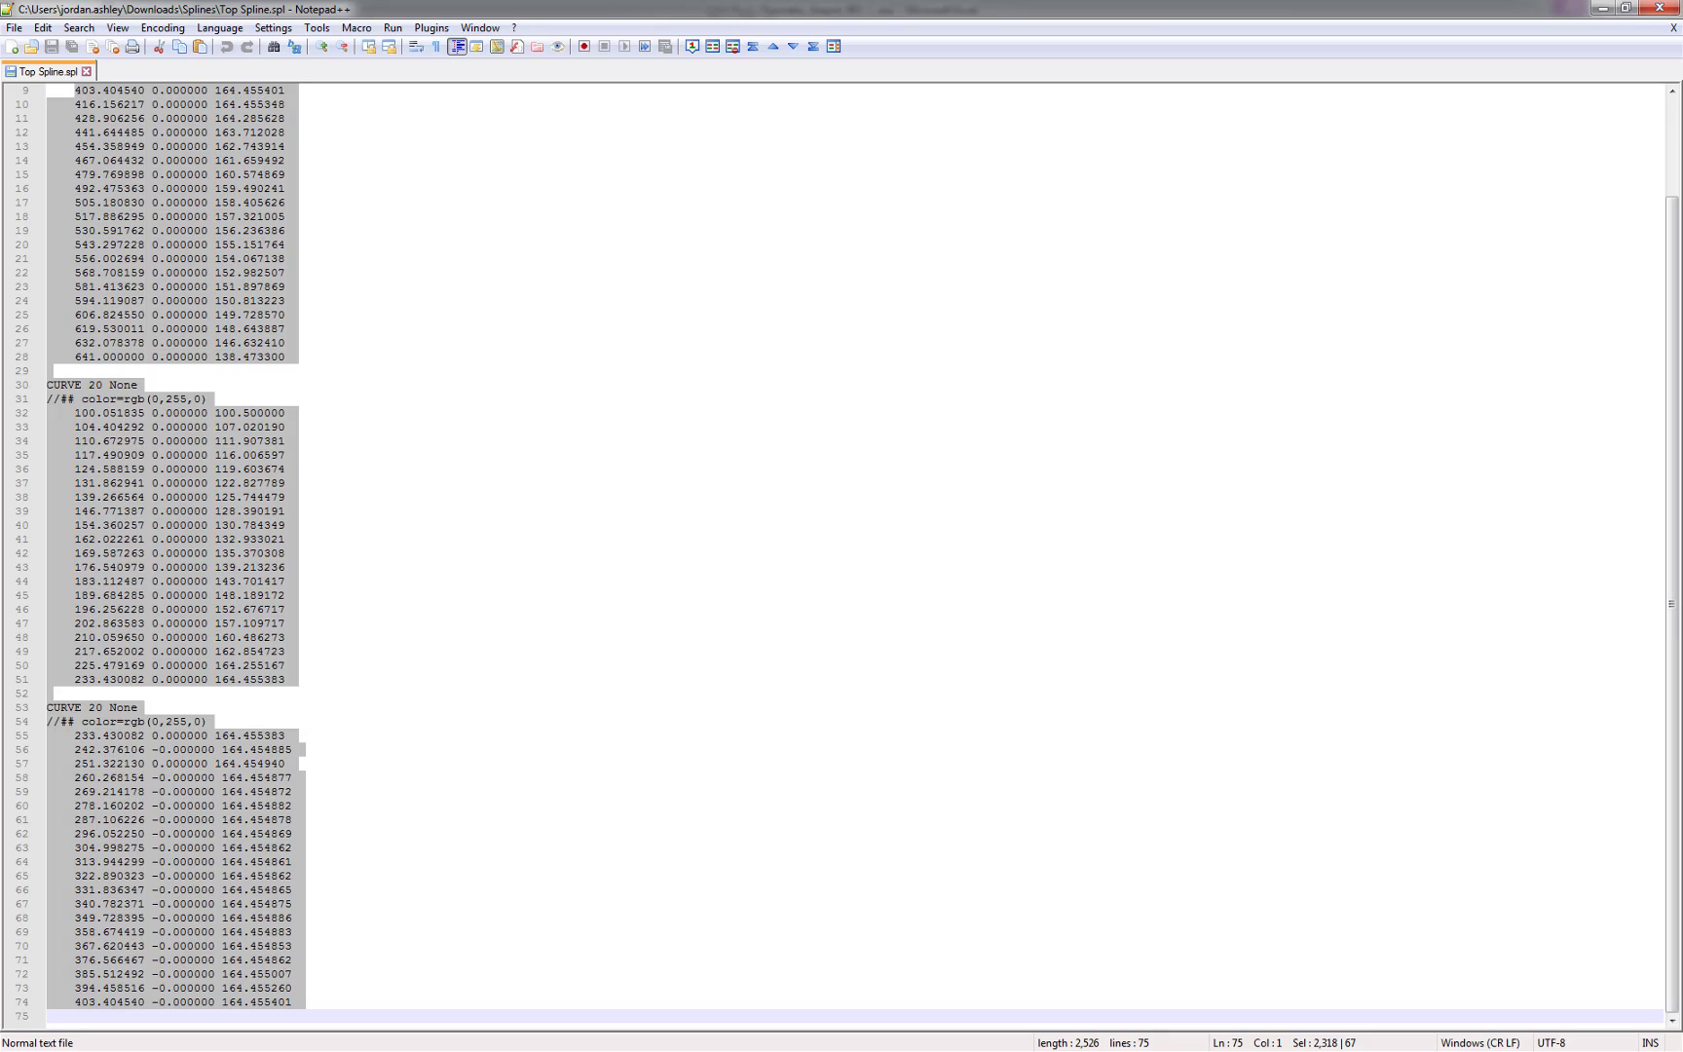
Switch to Excel and paste the coordinates into Sheet1 at B3 through the Text Import Wizard, split by spaces
{"action": "key", "text": "alt+Tab"}
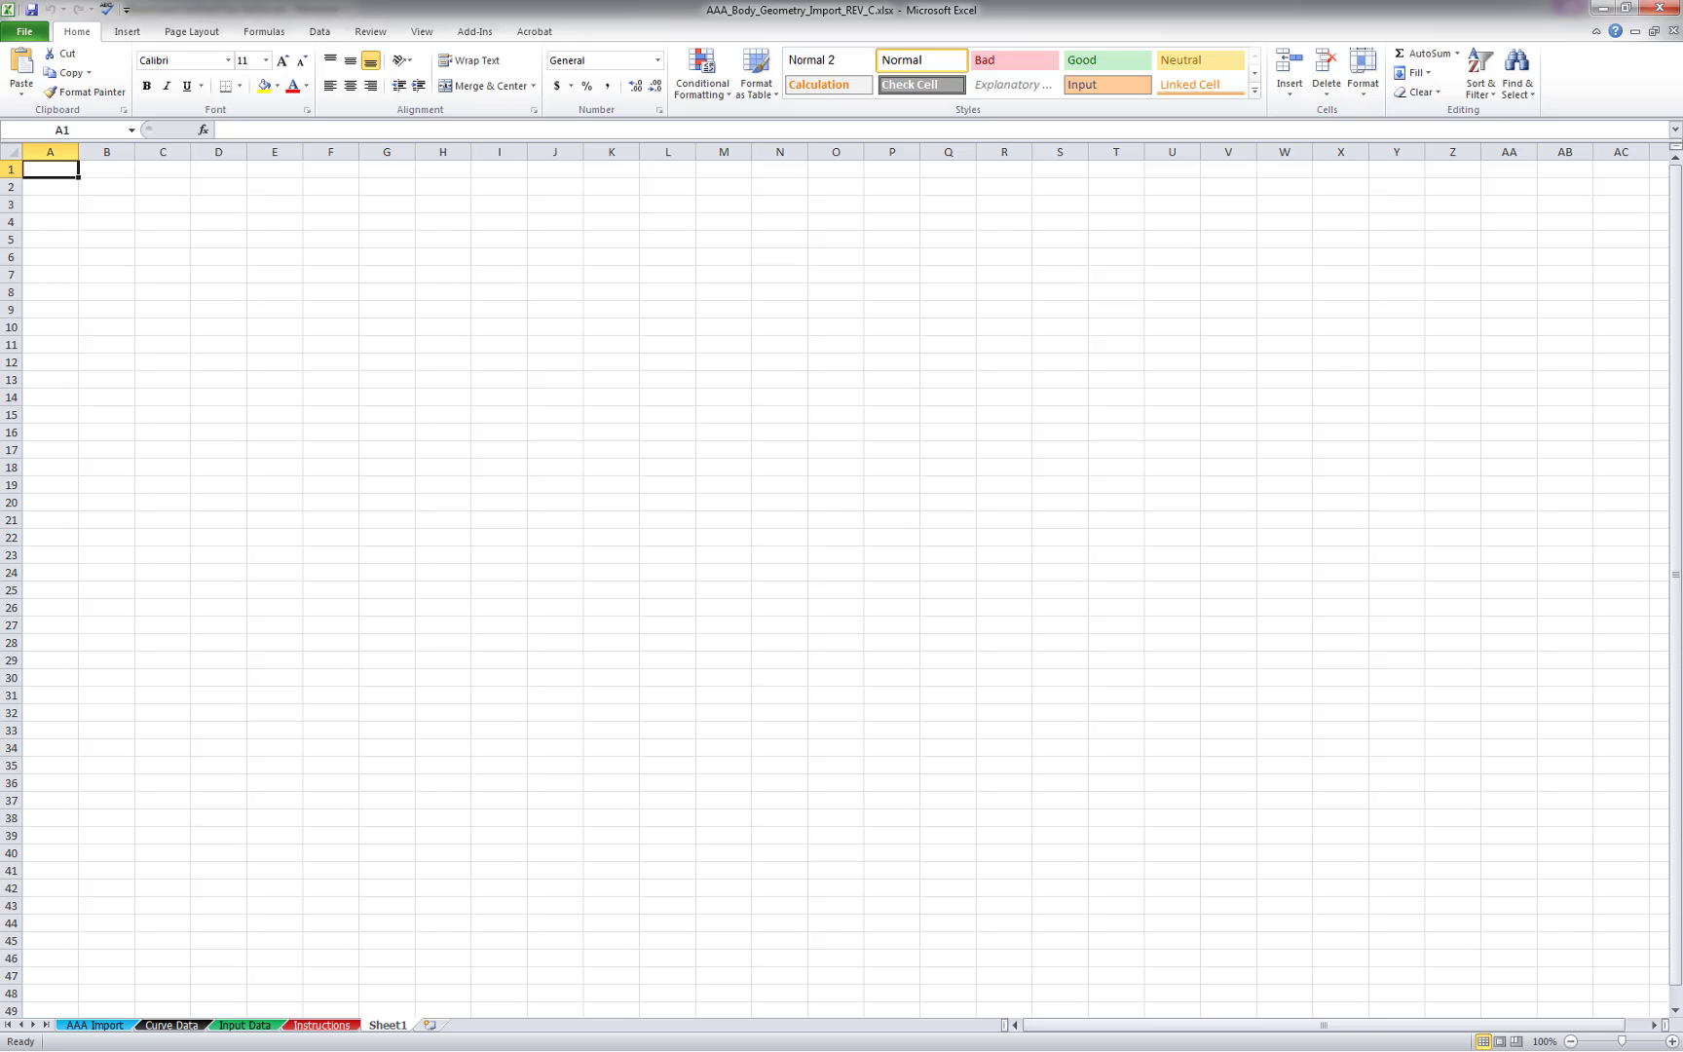
{"action": "left_click", "coordinate": [112, 205]}
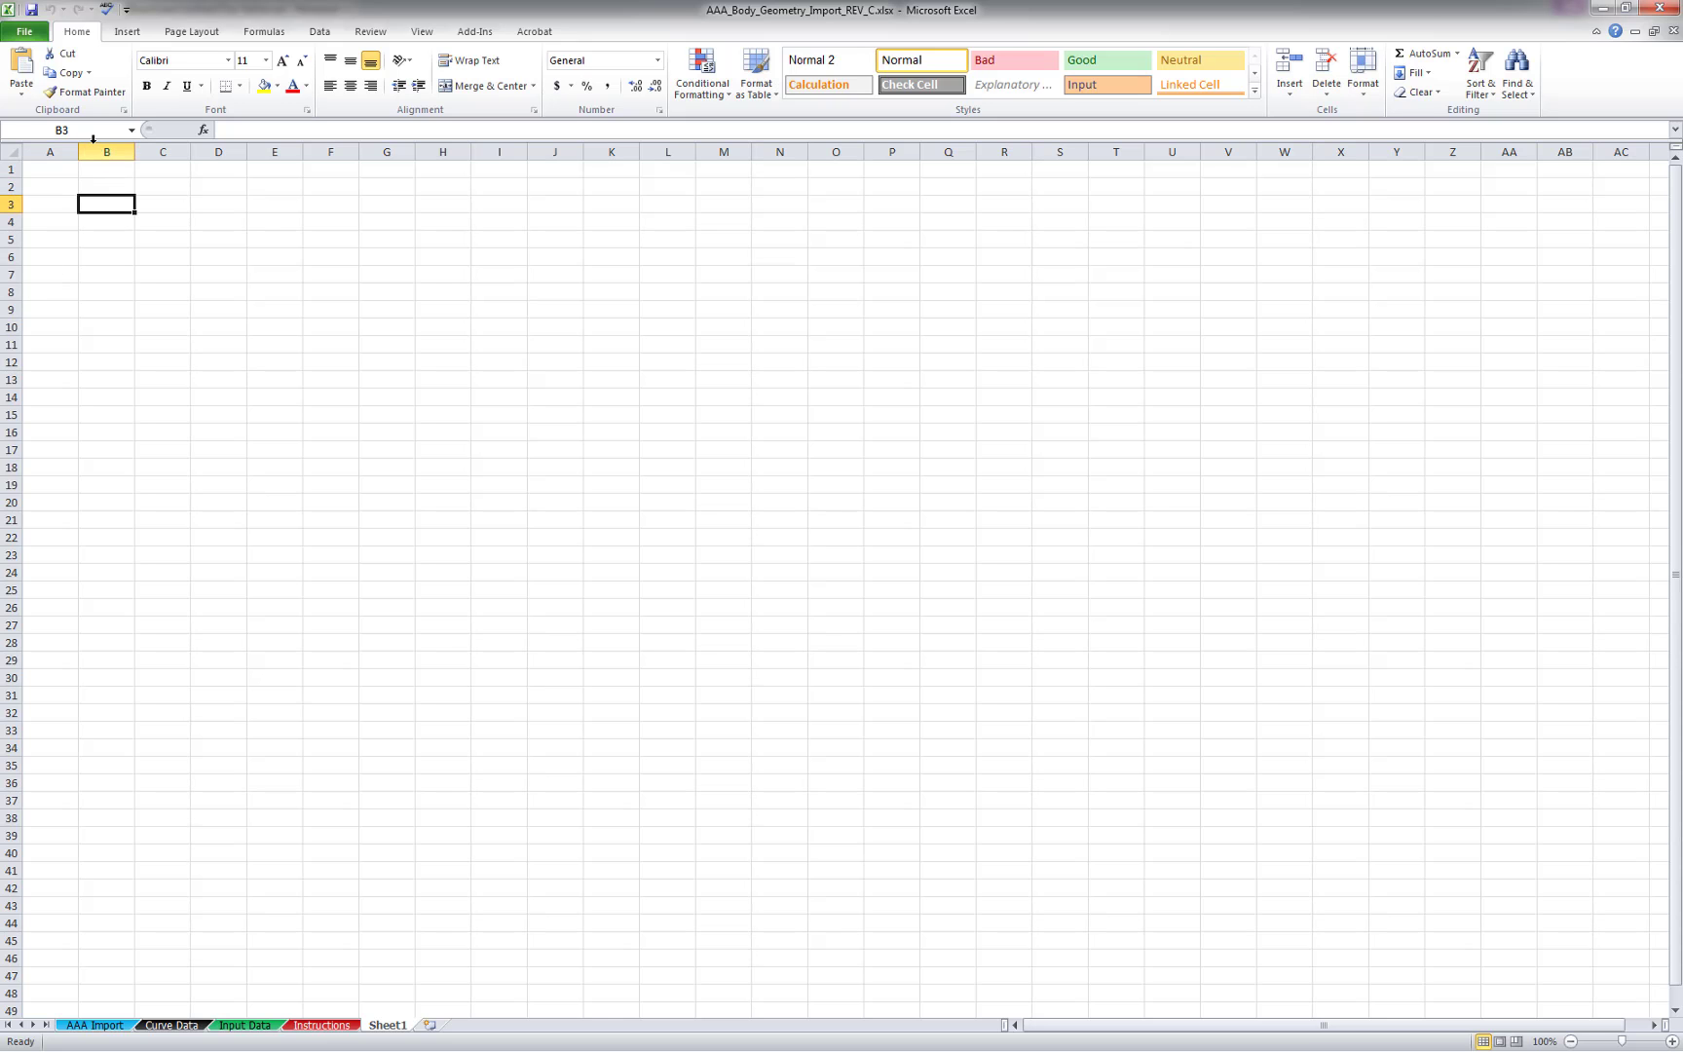
{"action": "left_click", "coordinate": [25, 98]}
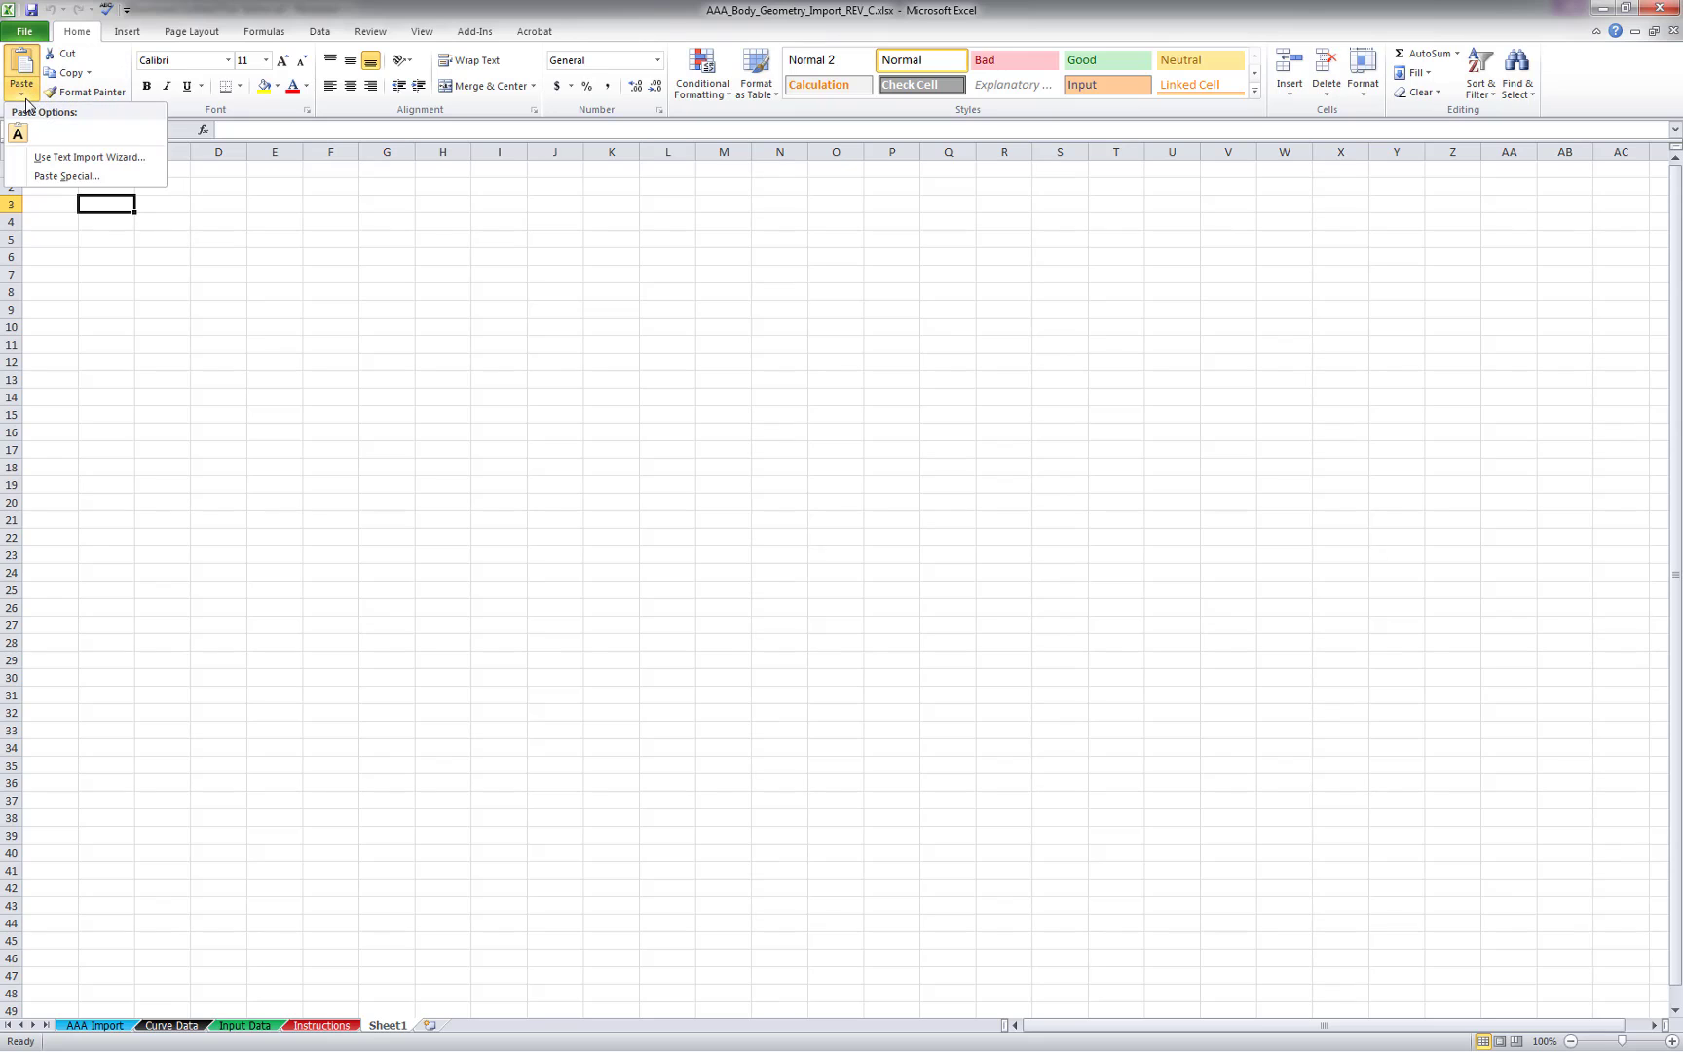
{"action": "left_click", "coordinate": [54, 157]}
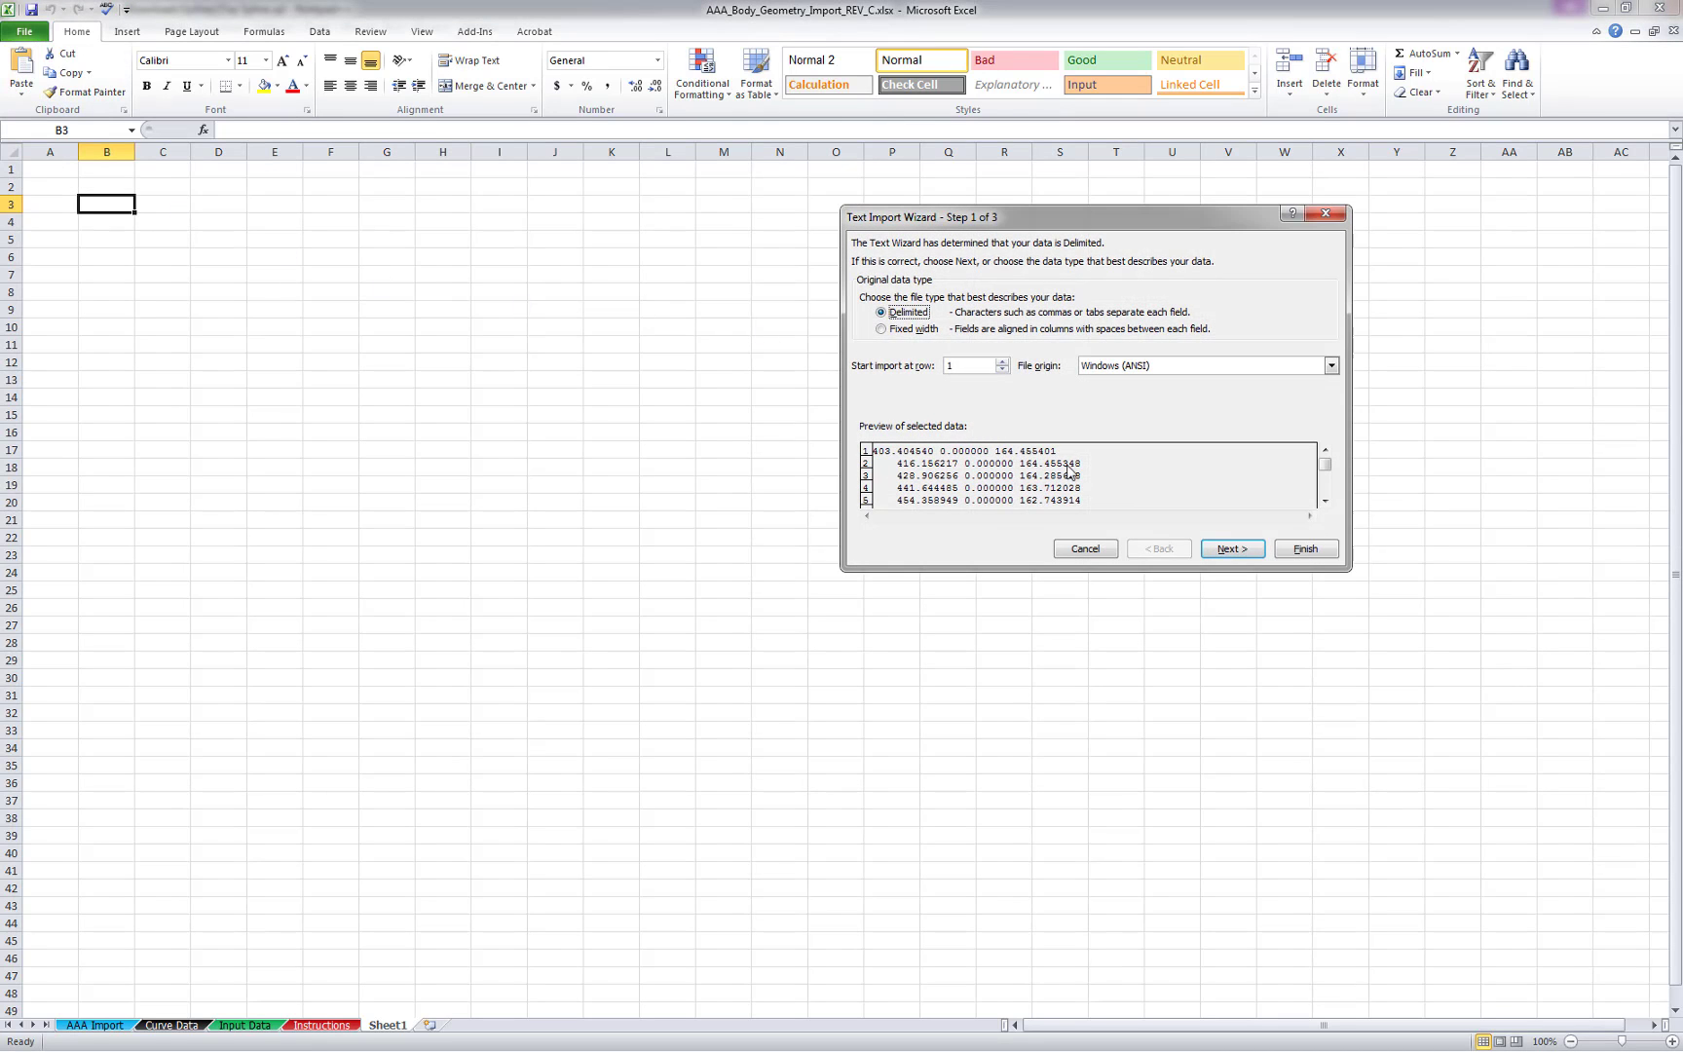
{"action": "left_click", "coordinate": [1257, 551]}
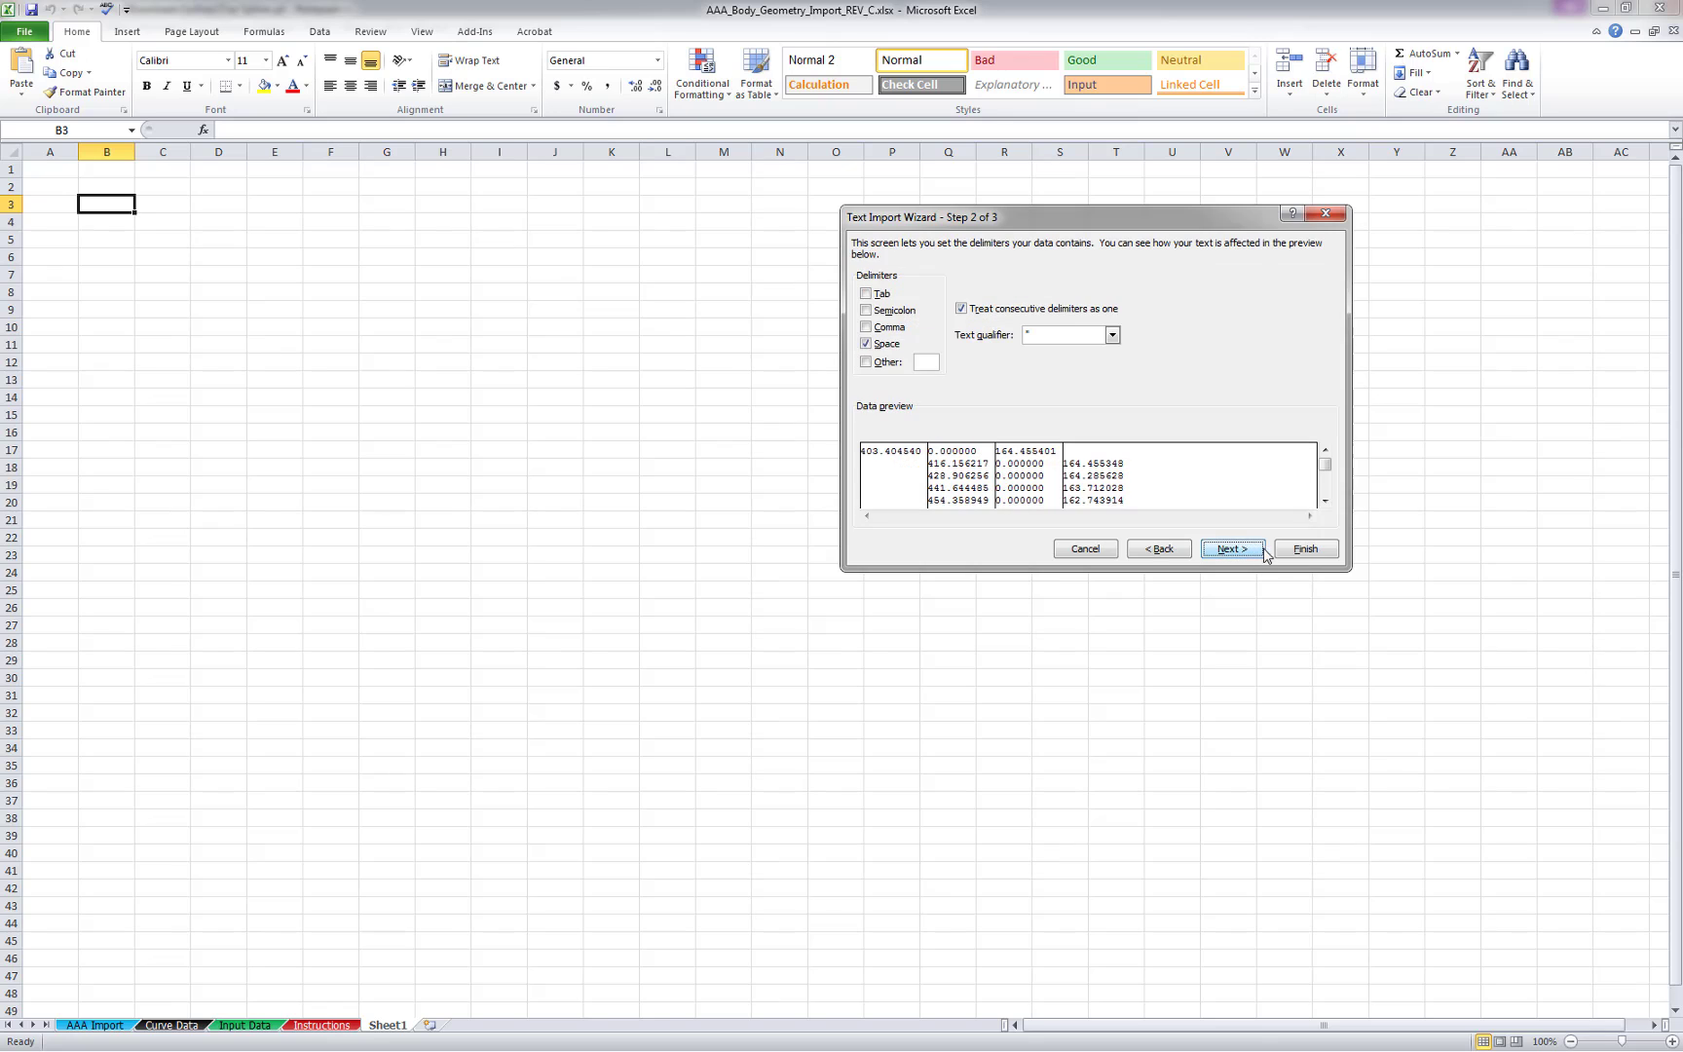
{"action": "left_click", "coordinate": [1303, 549]}
{"action": "left_click", "coordinate": [397, 229]}
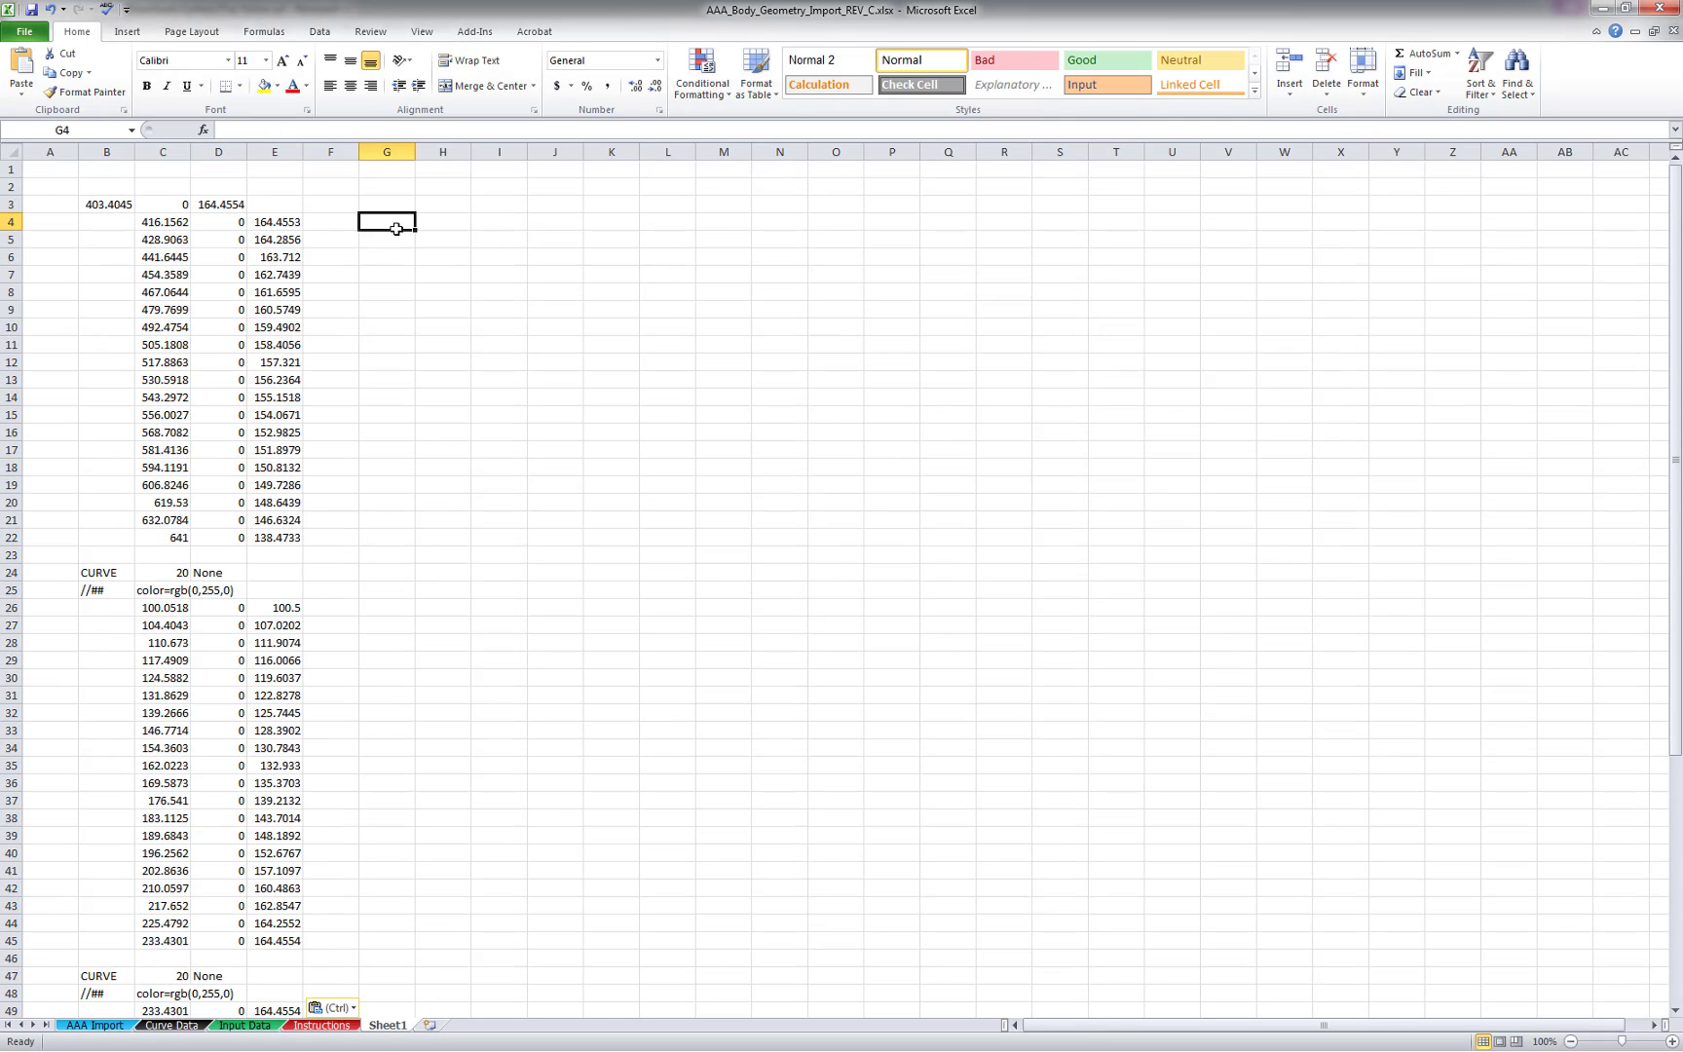
Shift the first point into columns C to E and delete the heading cells between the first two spline segments
{"action": "left_click_drag", "start_coordinate": [130, 203], "coordinate": [269, 206]}
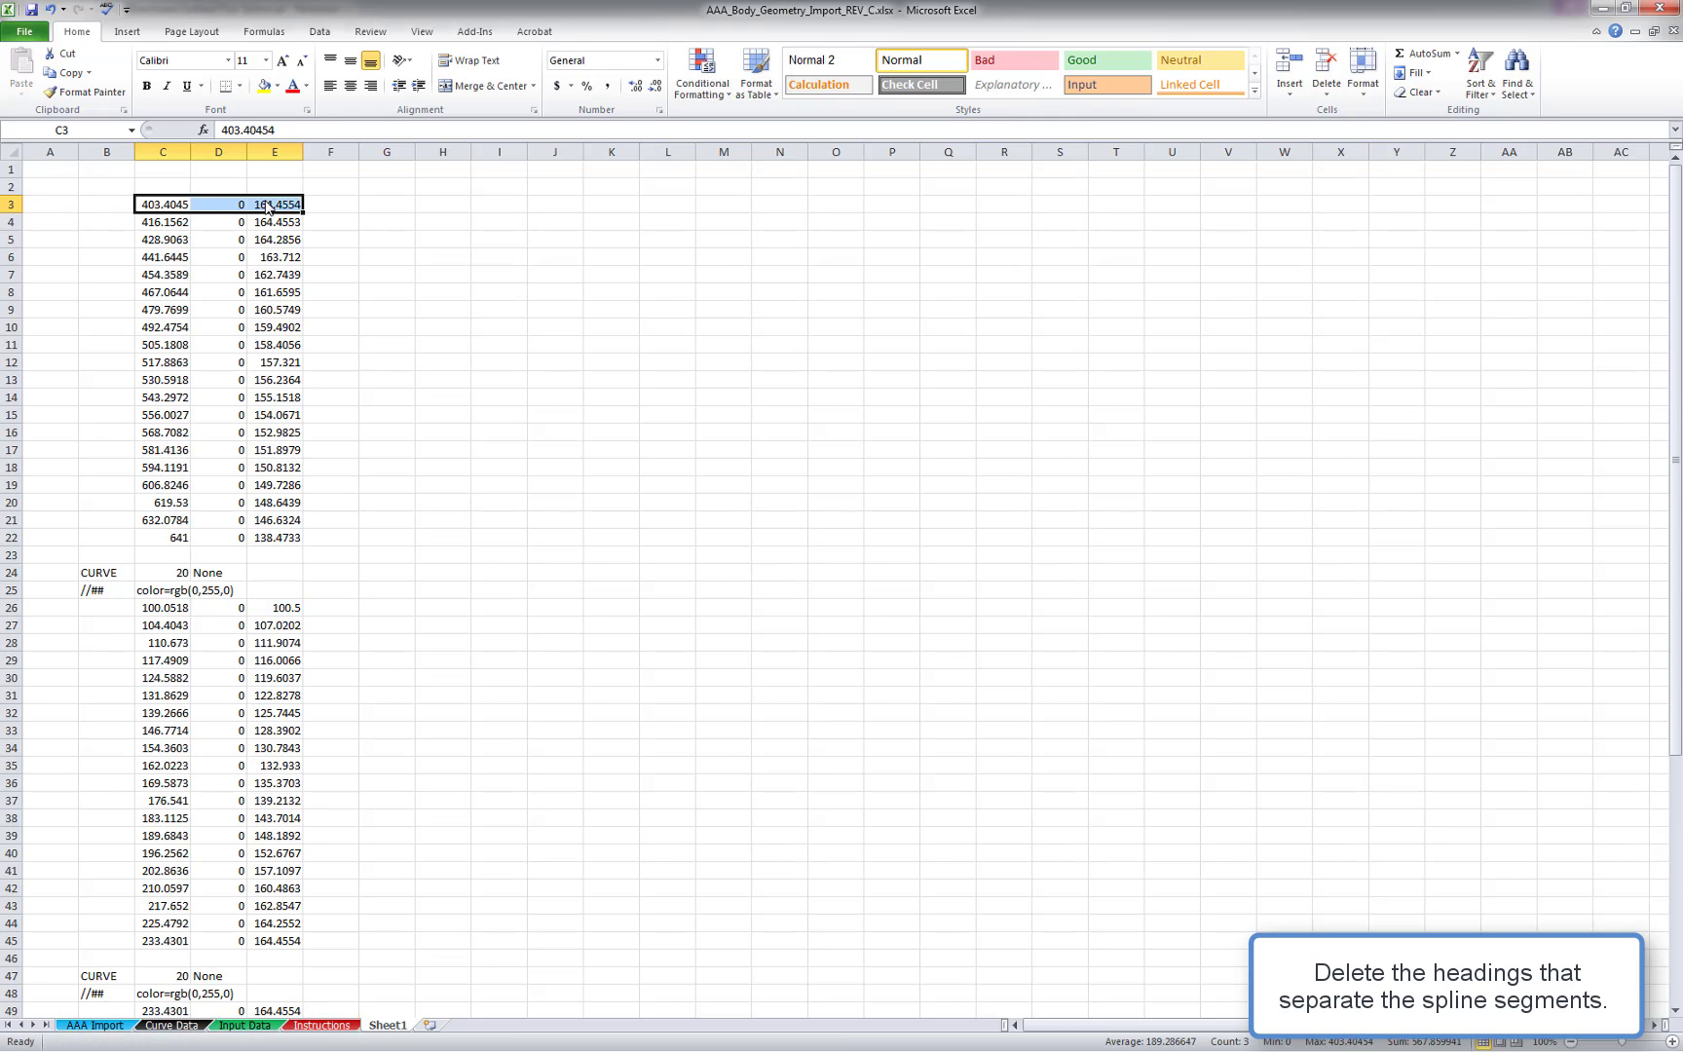
{"action": "left_click_drag", "start_coordinate": [107, 573], "coordinate": [263, 586]}
{"action": "right_click", "coordinate": [263, 586]}
{"action": "left_click", "coordinate": [315, 718]}
{"action": "left_click", "coordinate": [283, 763]}
{"action": "left_click_drag", "start_coordinate": [163, 555], "coordinate": [266, 556]}
{"action": "right_click", "coordinate": [266, 556]}
{"action": "left_click", "coordinate": [315, 692]}
Delete the heading cells between the second and third spline segments, shifting the data up
{"action": "left_click_drag", "start_coordinate": [107, 905], "coordinate": [278, 936]}
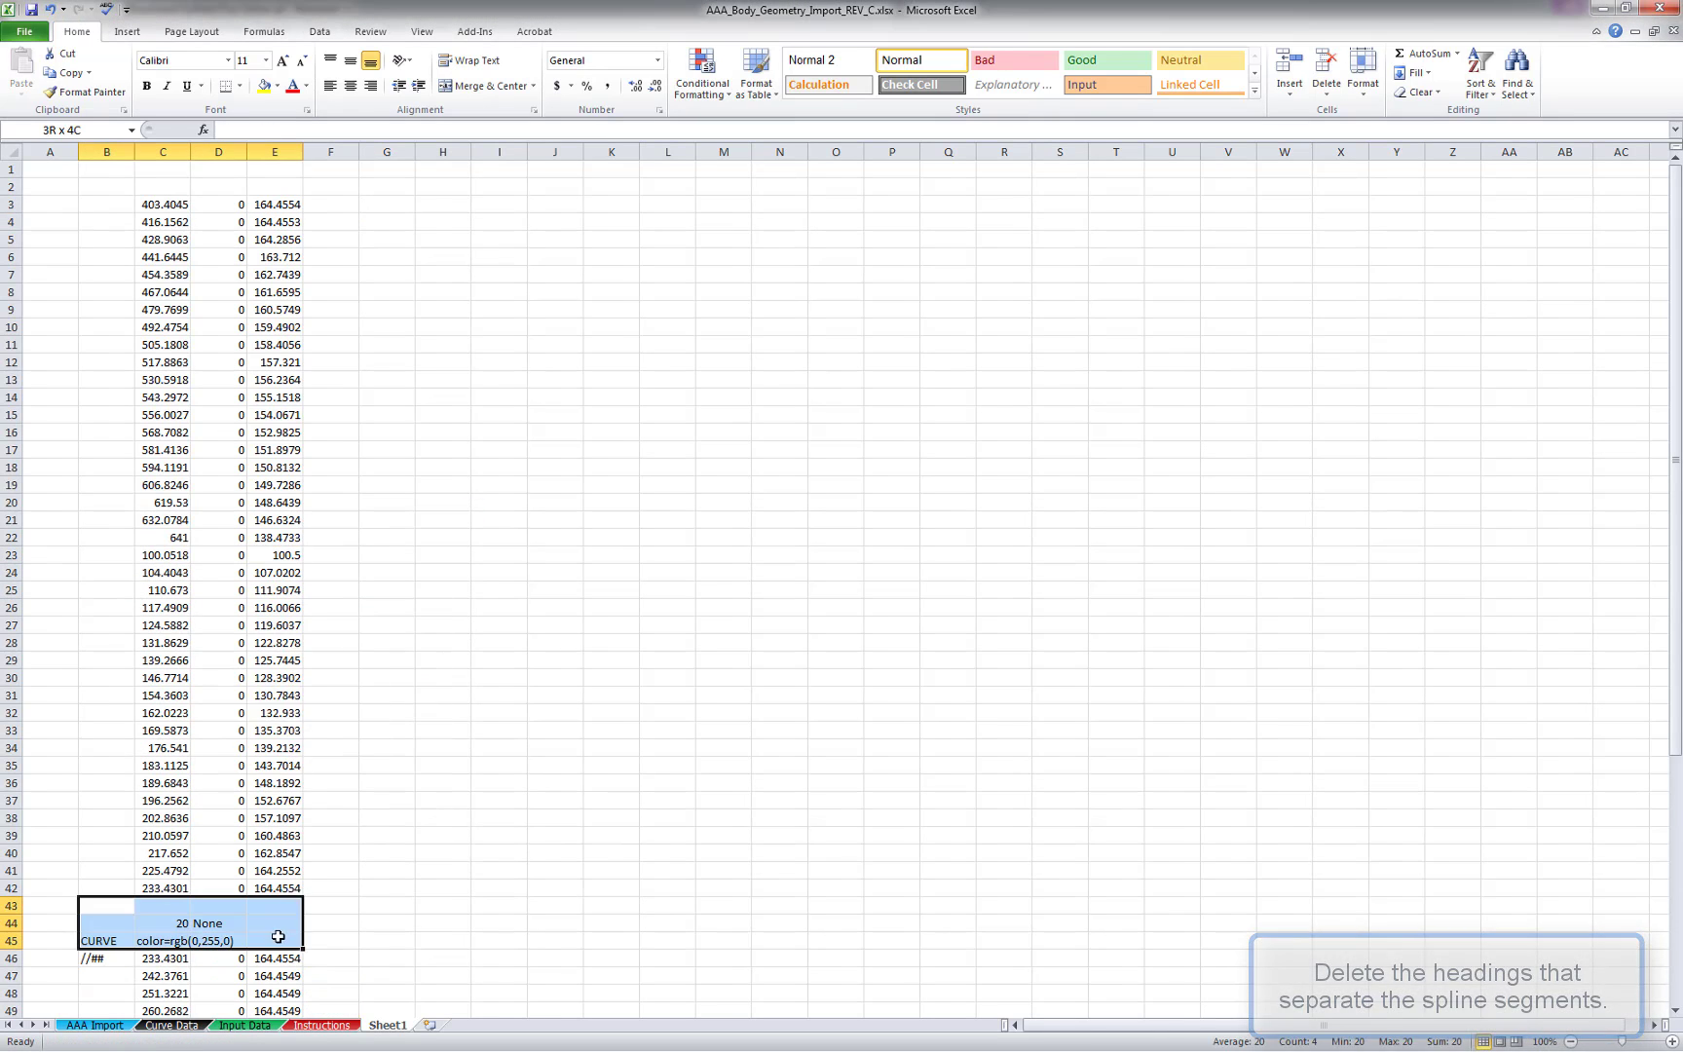
{"action": "right_click", "coordinate": [279, 936]}
{"action": "left_click", "coordinate": [331, 740]}
{"action": "left_click", "coordinate": [299, 779]}
{"action": "left_click", "coordinate": [412, 730]}
{"action": "scroll", "coordinate": [430, 737], "scroll_direction": "down", "scroll_amount": 5}
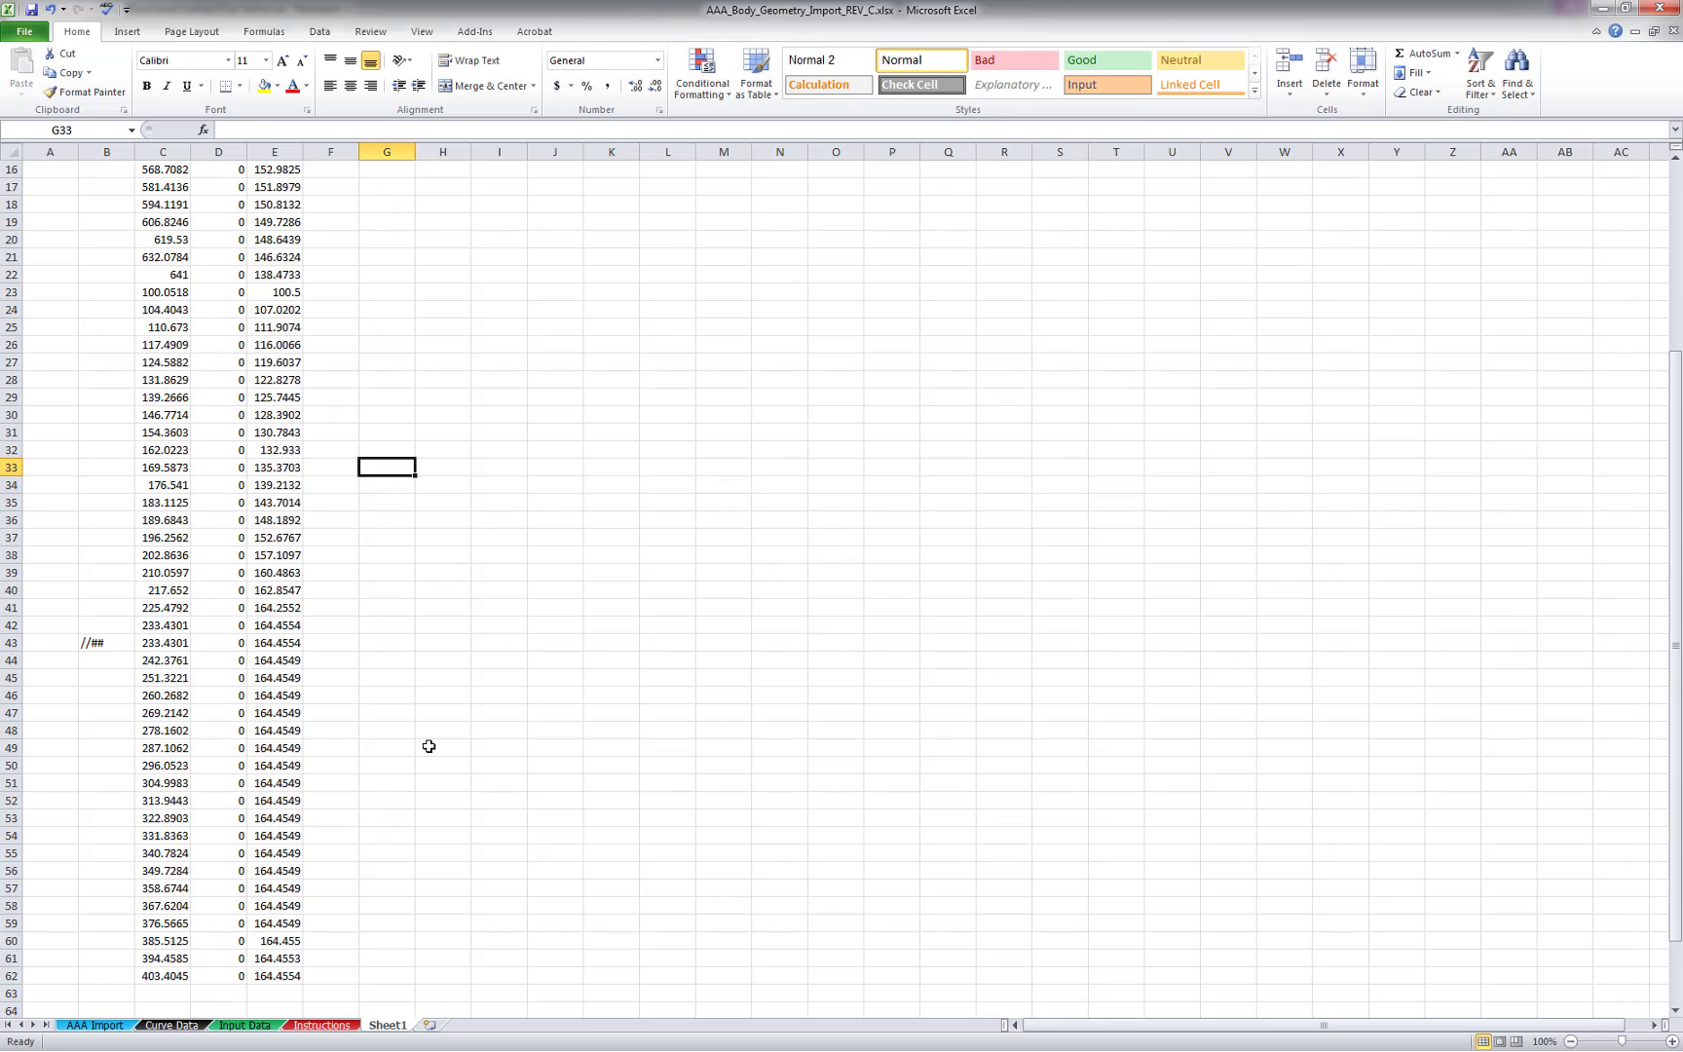
{"action": "scroll", "coordinate": [428, 746], "scroll_direction": "up", "scroll_amount": 5}
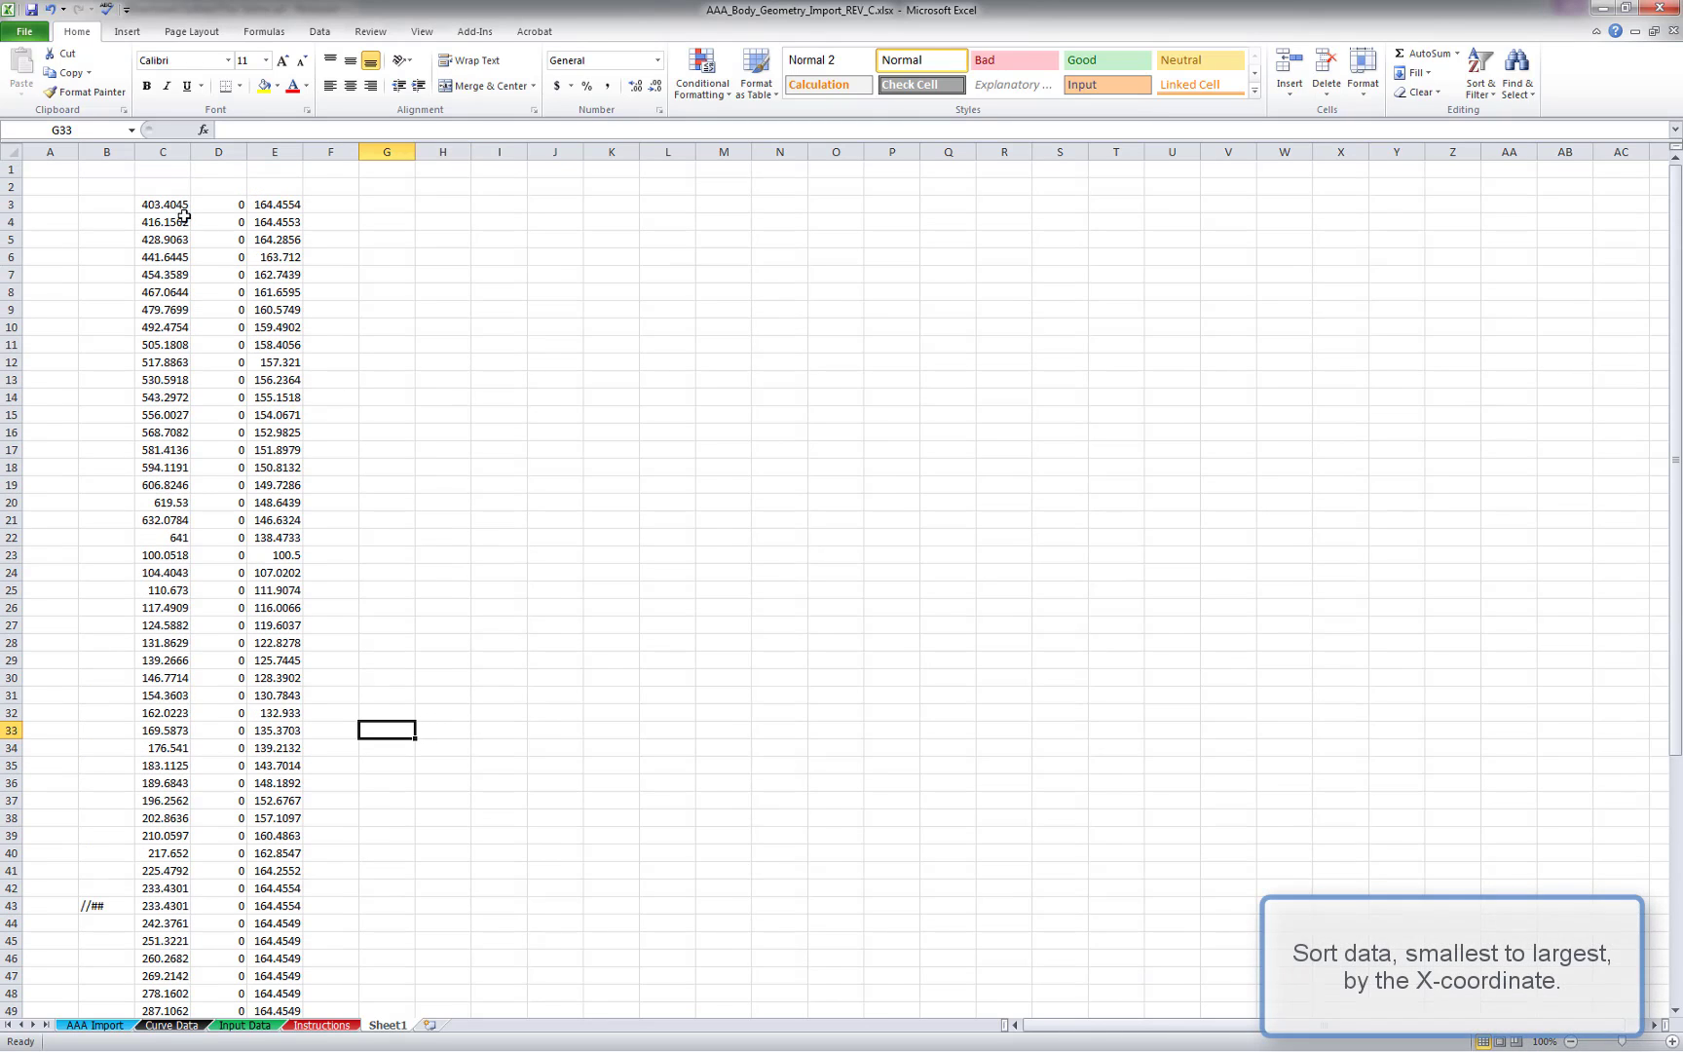
Add column headers x, y and z above the coordinates in row 2
{"action": "left_click", "coordinate": [168, 187]}
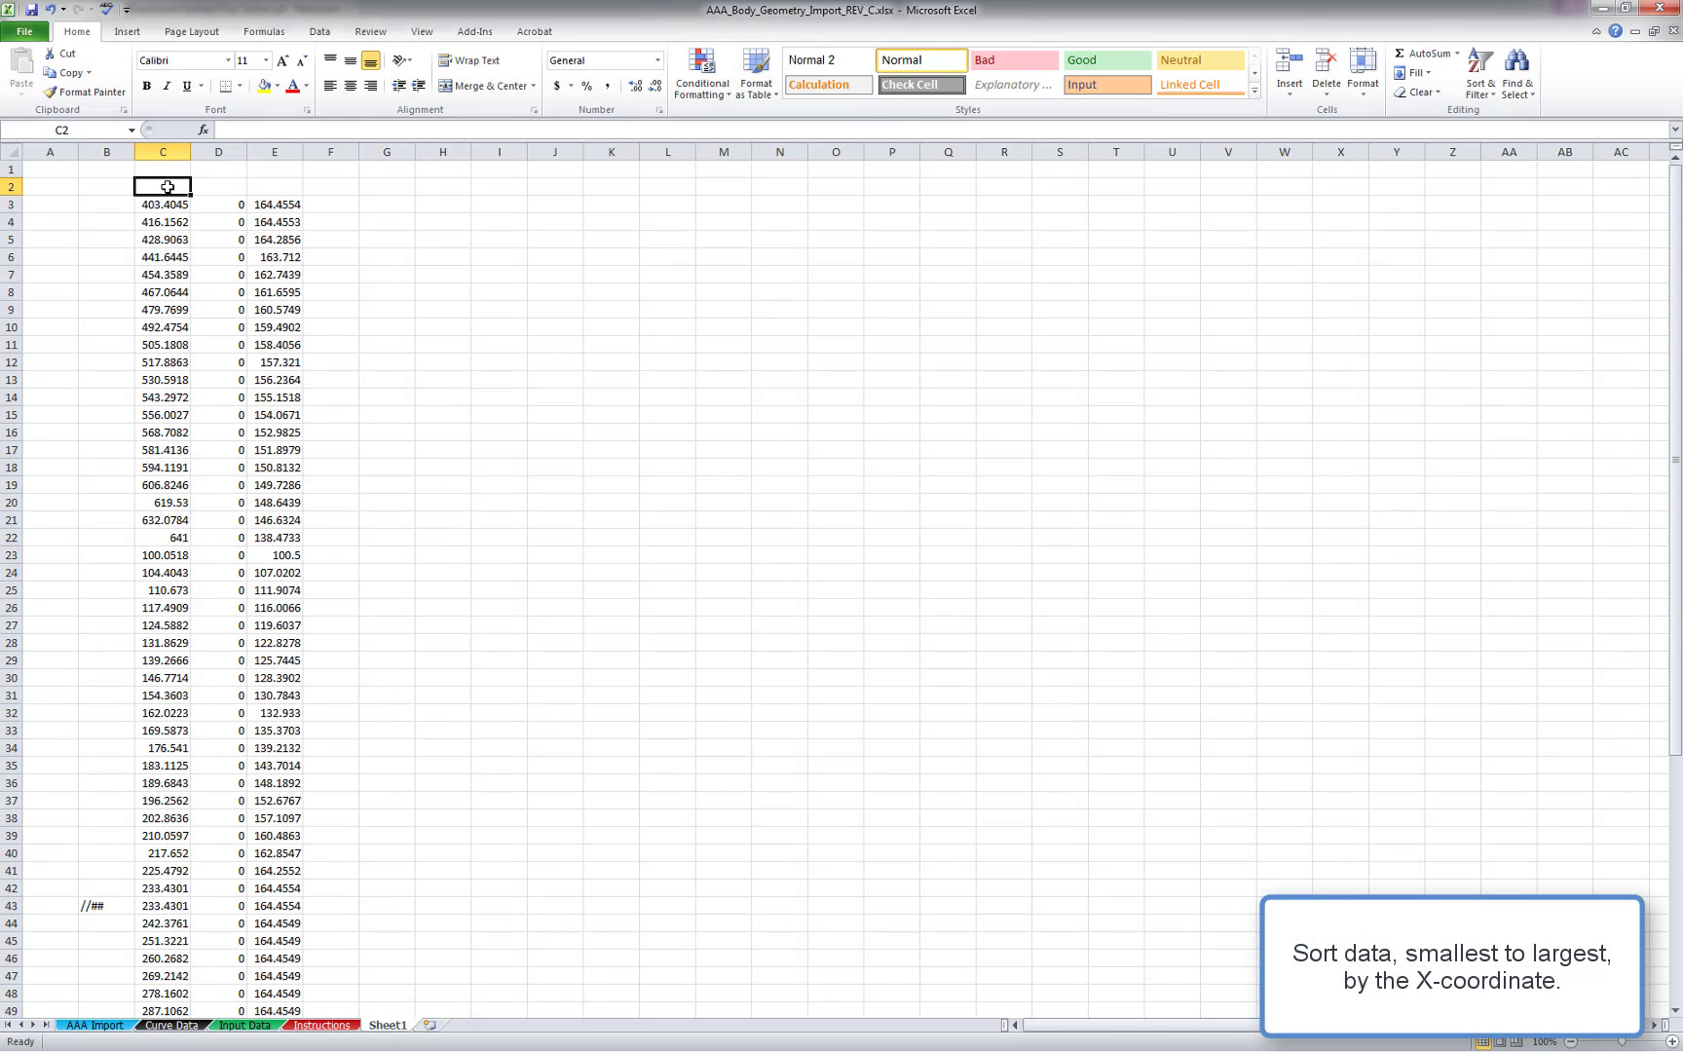
{"action": "type", "text": "x"}
{"action": "key", "text": "Tab"}
{"action": "type", "text": "y"}
{"action": "key", "text": "Tab"}
{"action": "type", "text": "z"}
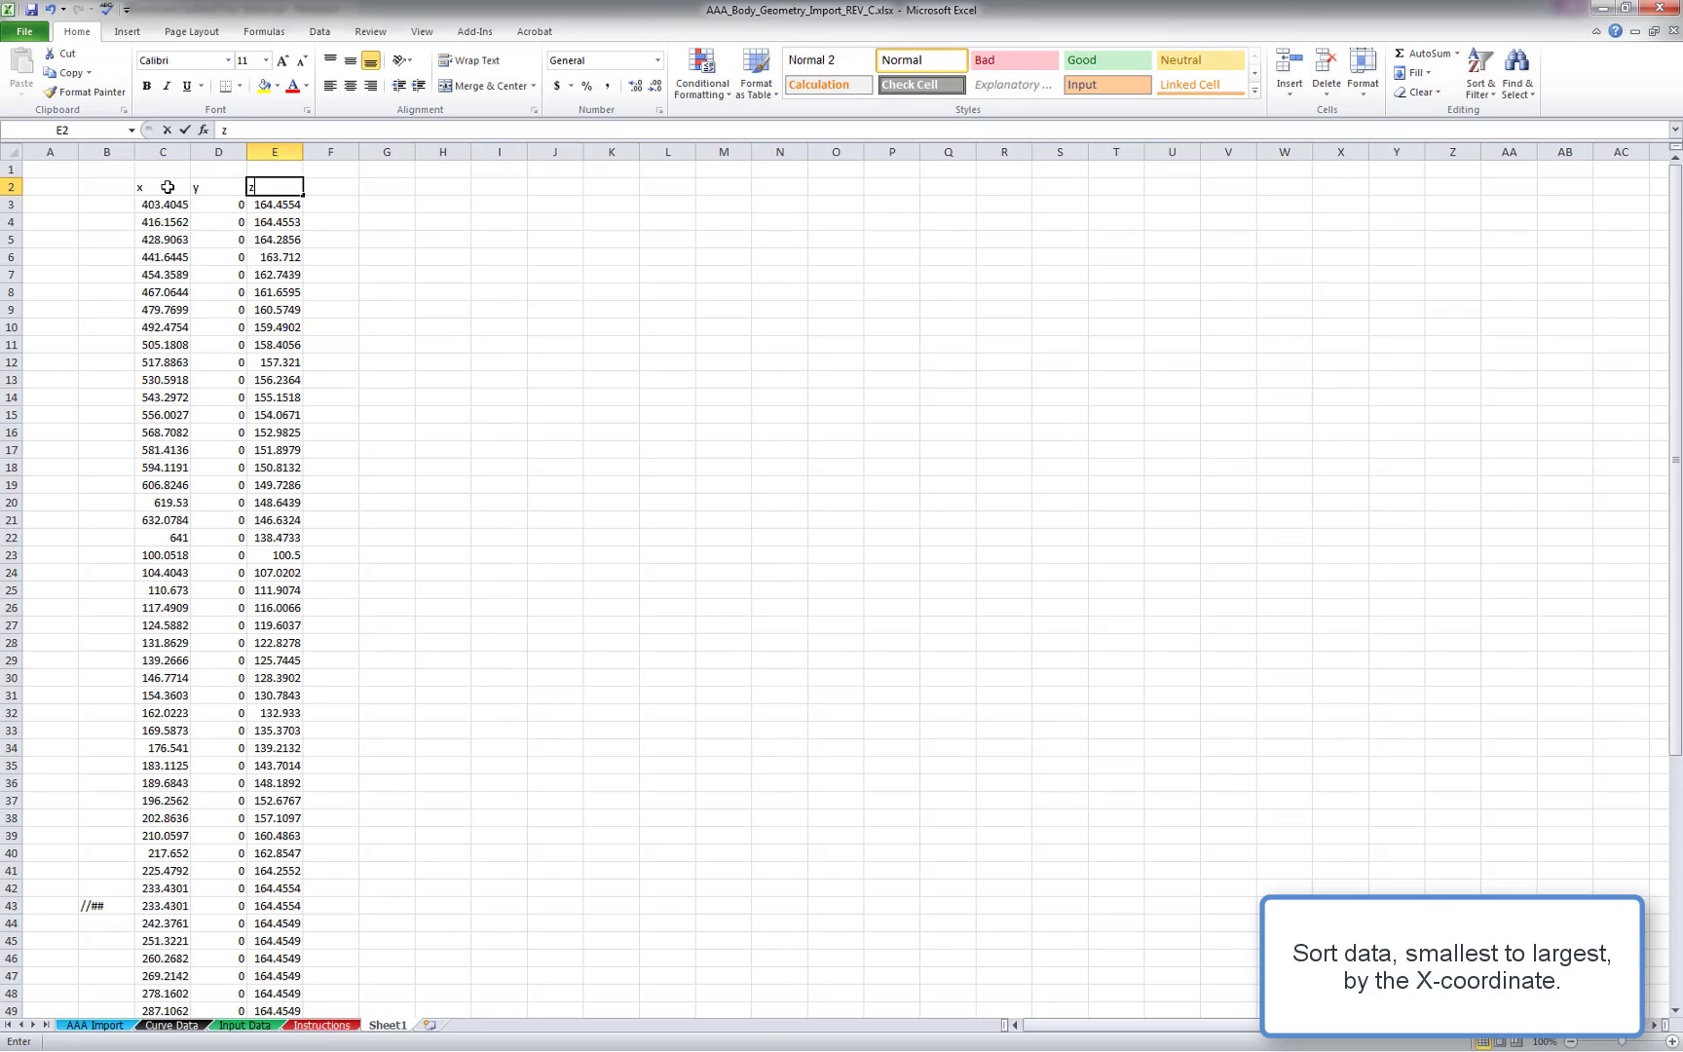
{"action": "key", "text": "Tab"}
Apply a filter to the x, y, z headers and sort the data by x from smallest to largest
{"action": "left_click_drag", "start_coordinate": [168, 187], "coordinate": [251, 183]}
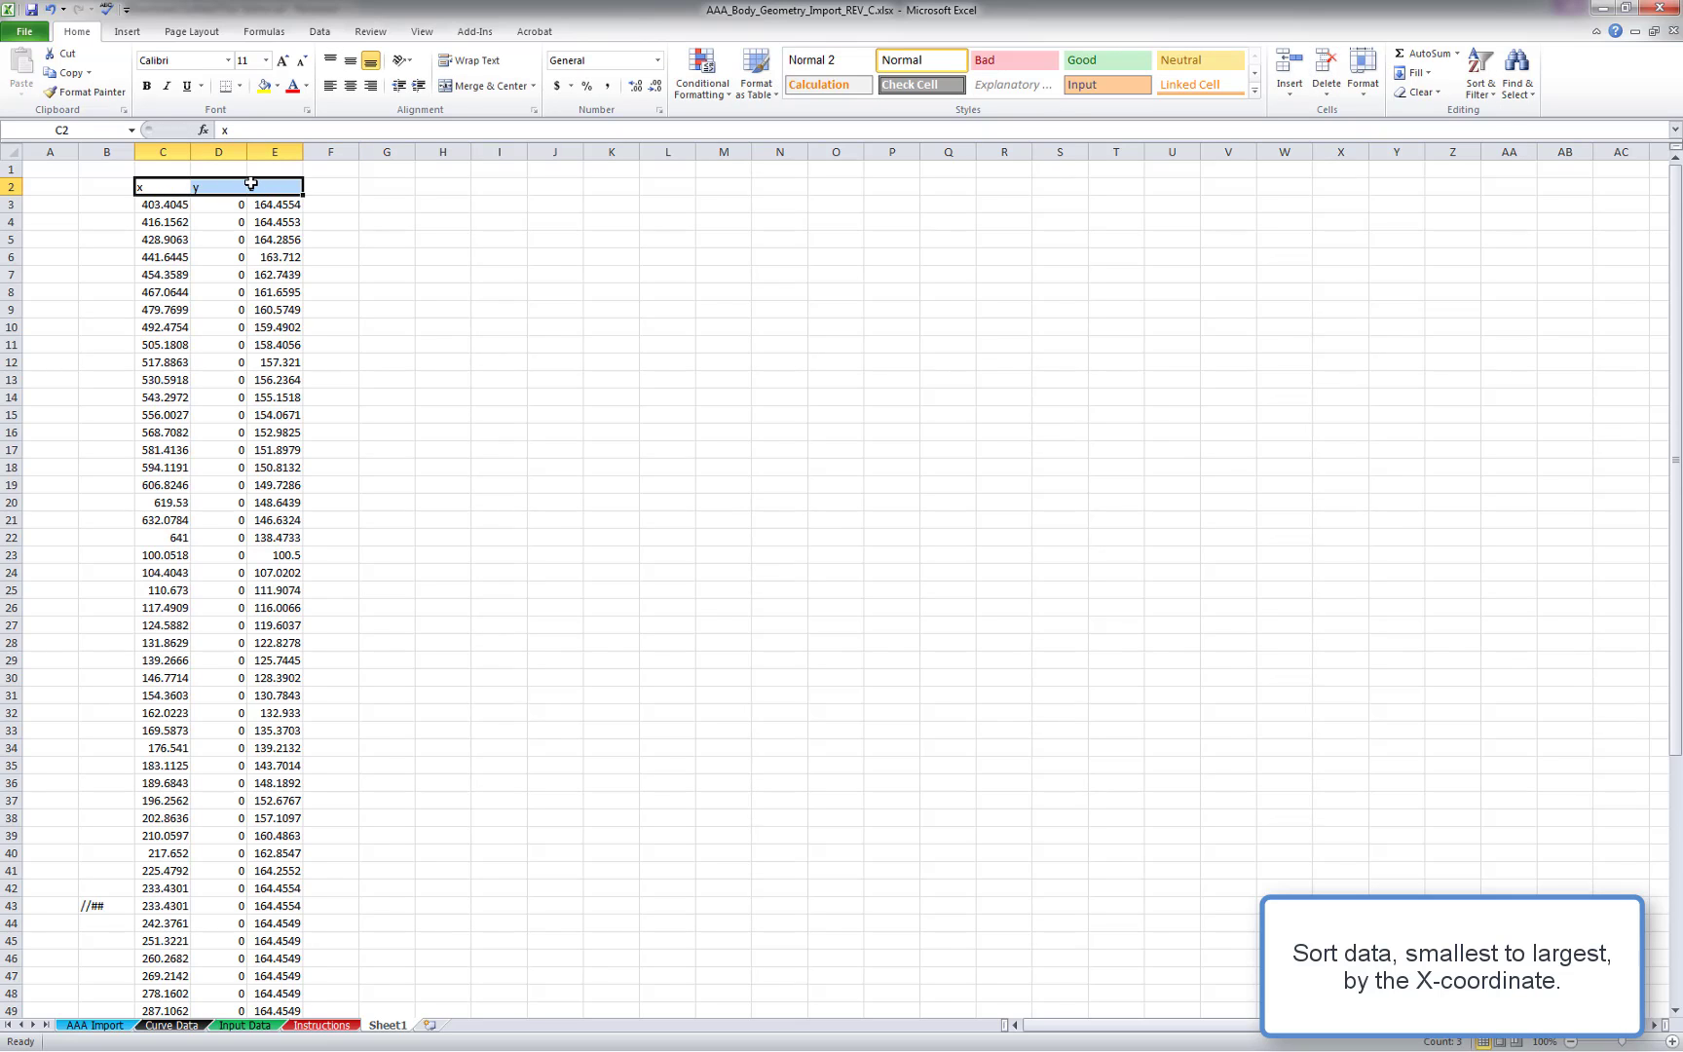
{"action": "left_click", "coordinate": [1479, 86]}
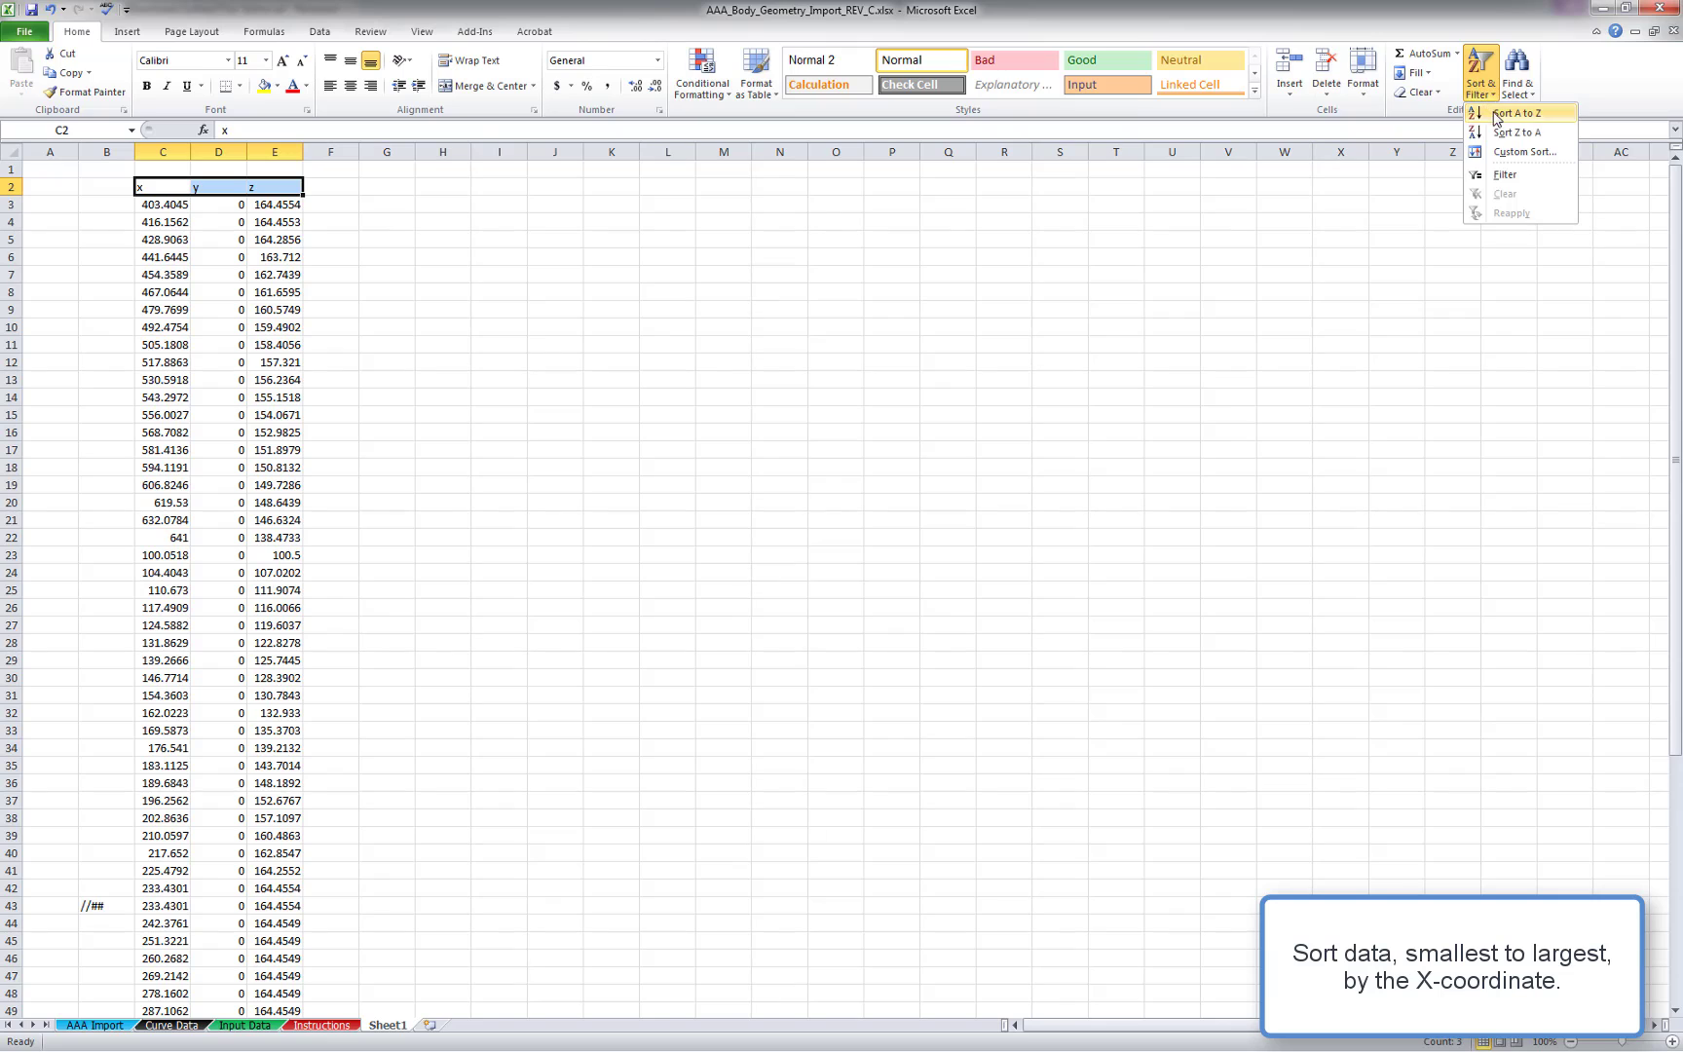
{"action": "left_click", "coordinate": [1505, 174]}
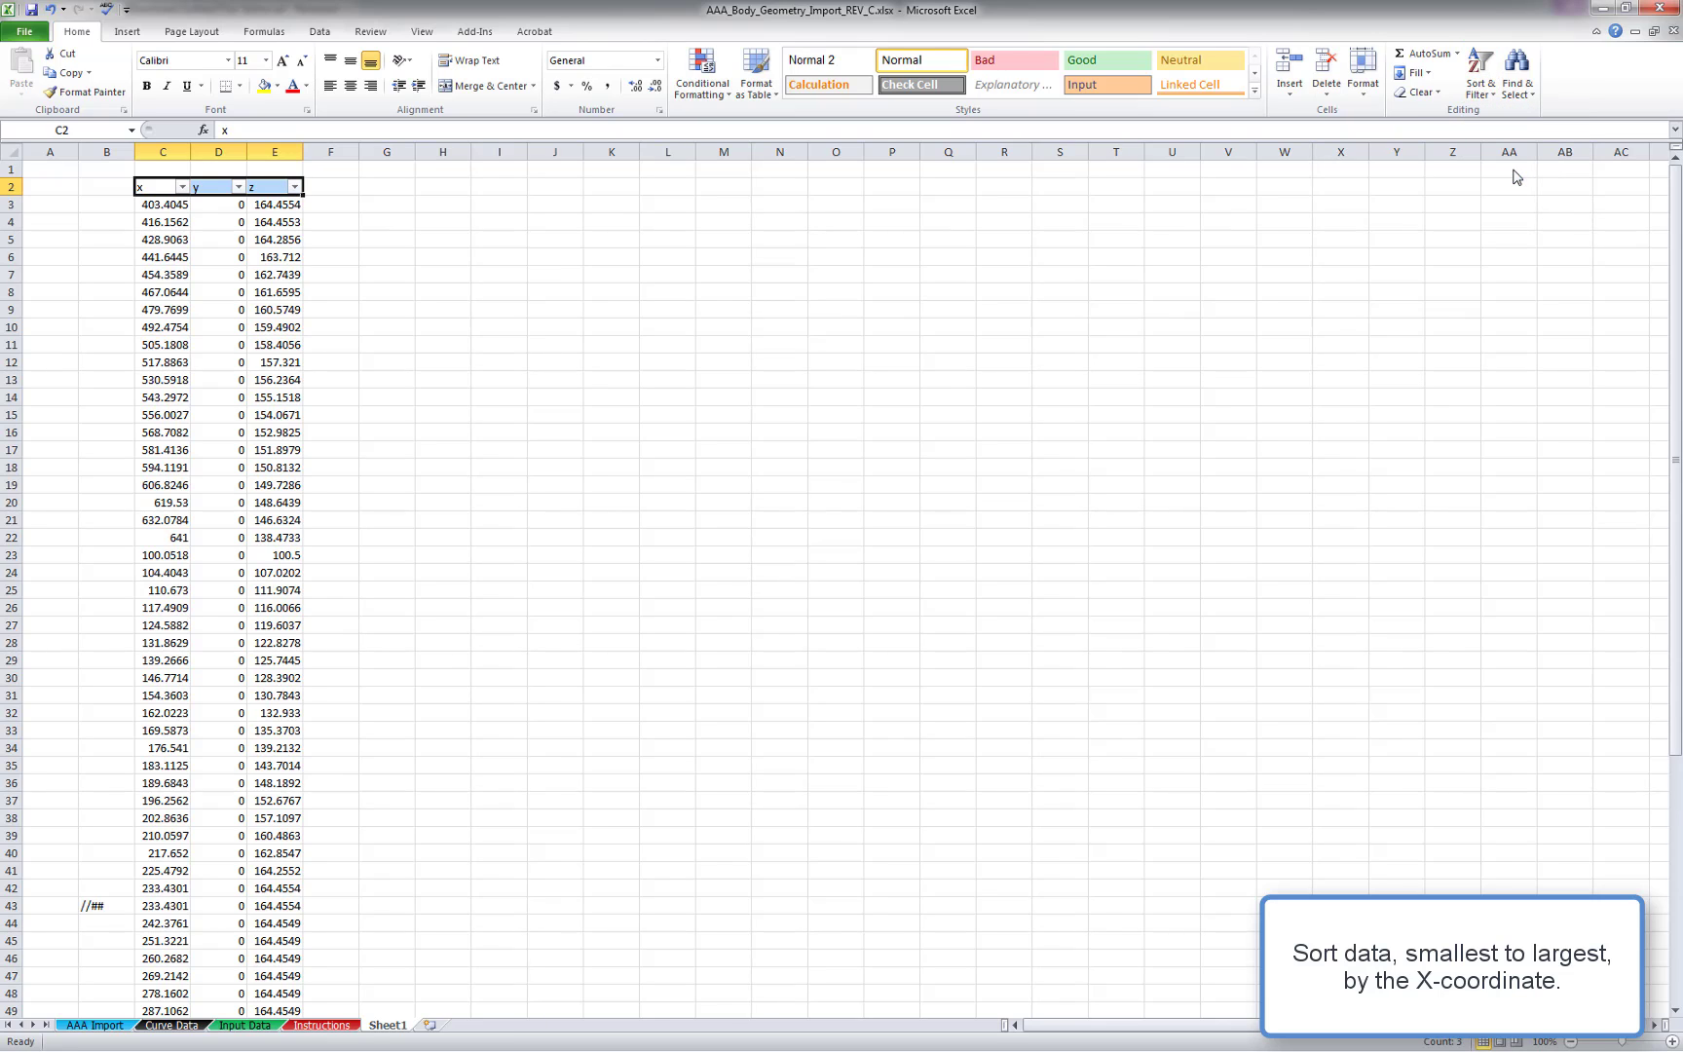
{"action": "left_click", "coordinate": [181, 190]}
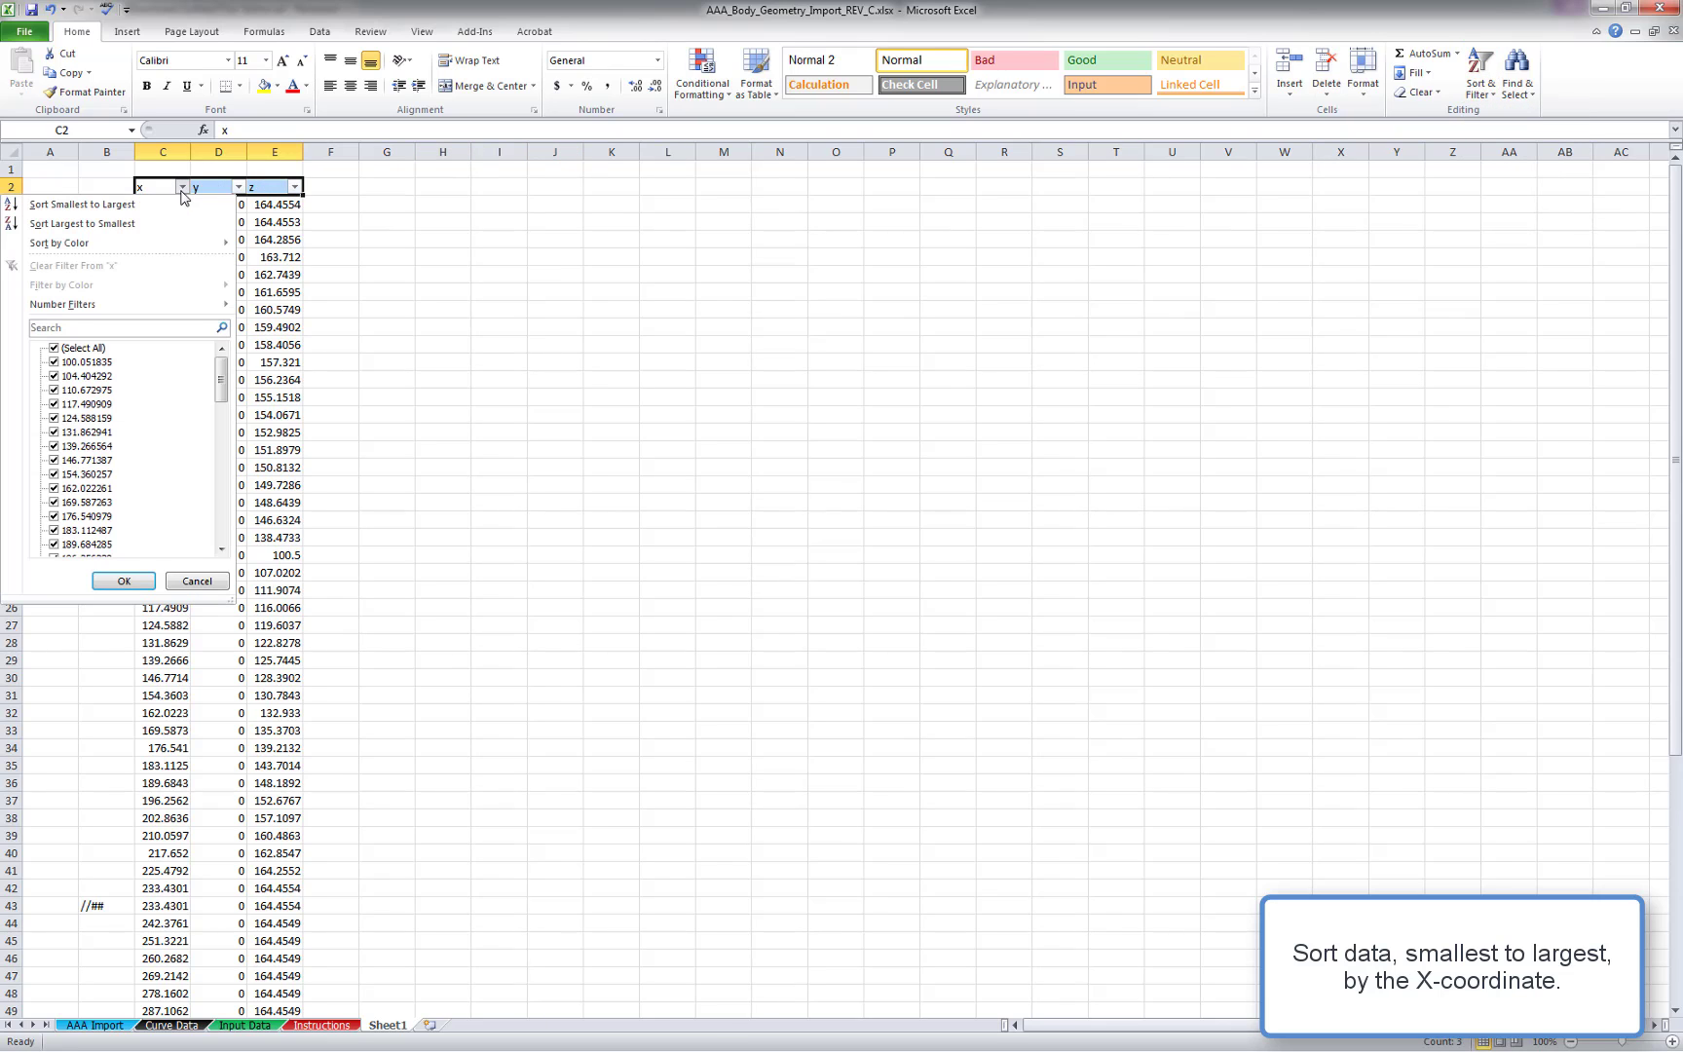
{"action": "left_click", "coordinate": [160, 205]}
{"action": "left_click", "coordinate": [400, 238]}
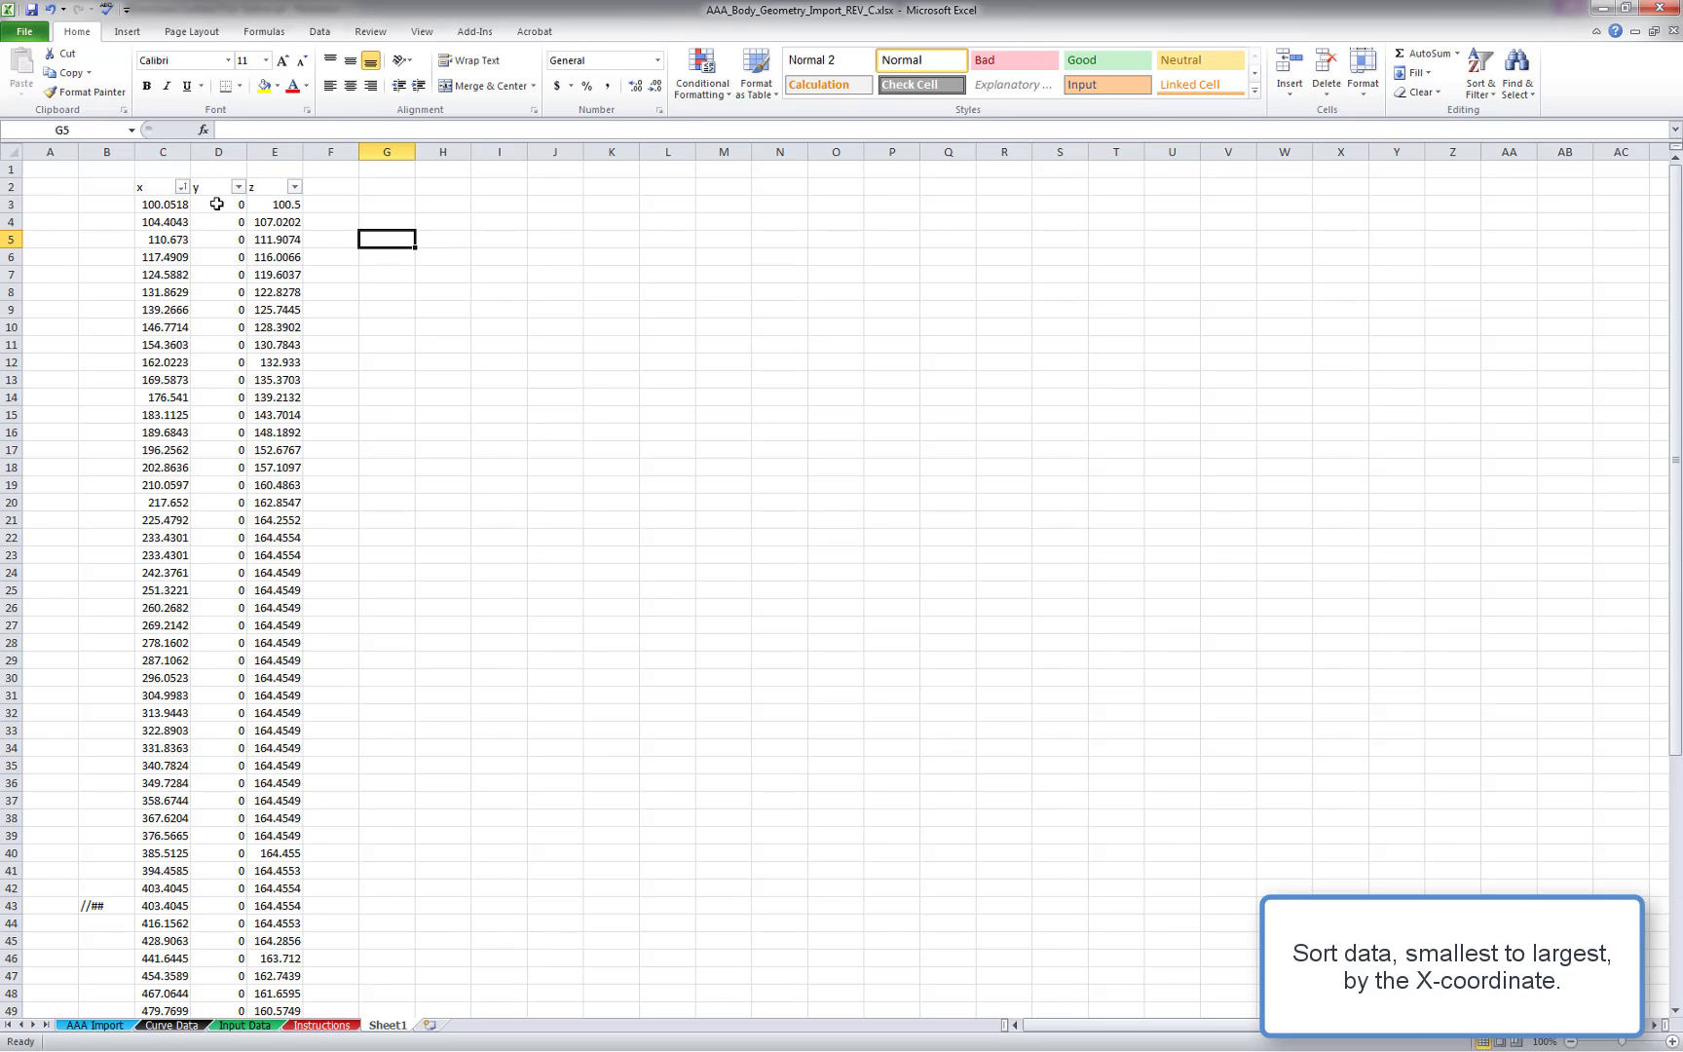
Copy the sorted coordinates and paste them into the Top Mold Line X, Y, Z columns of the Input Data sheet
{"action": "scroll", "coordinate": [215, 219], "scroll_direction": "down", "scroll_amount": 6}
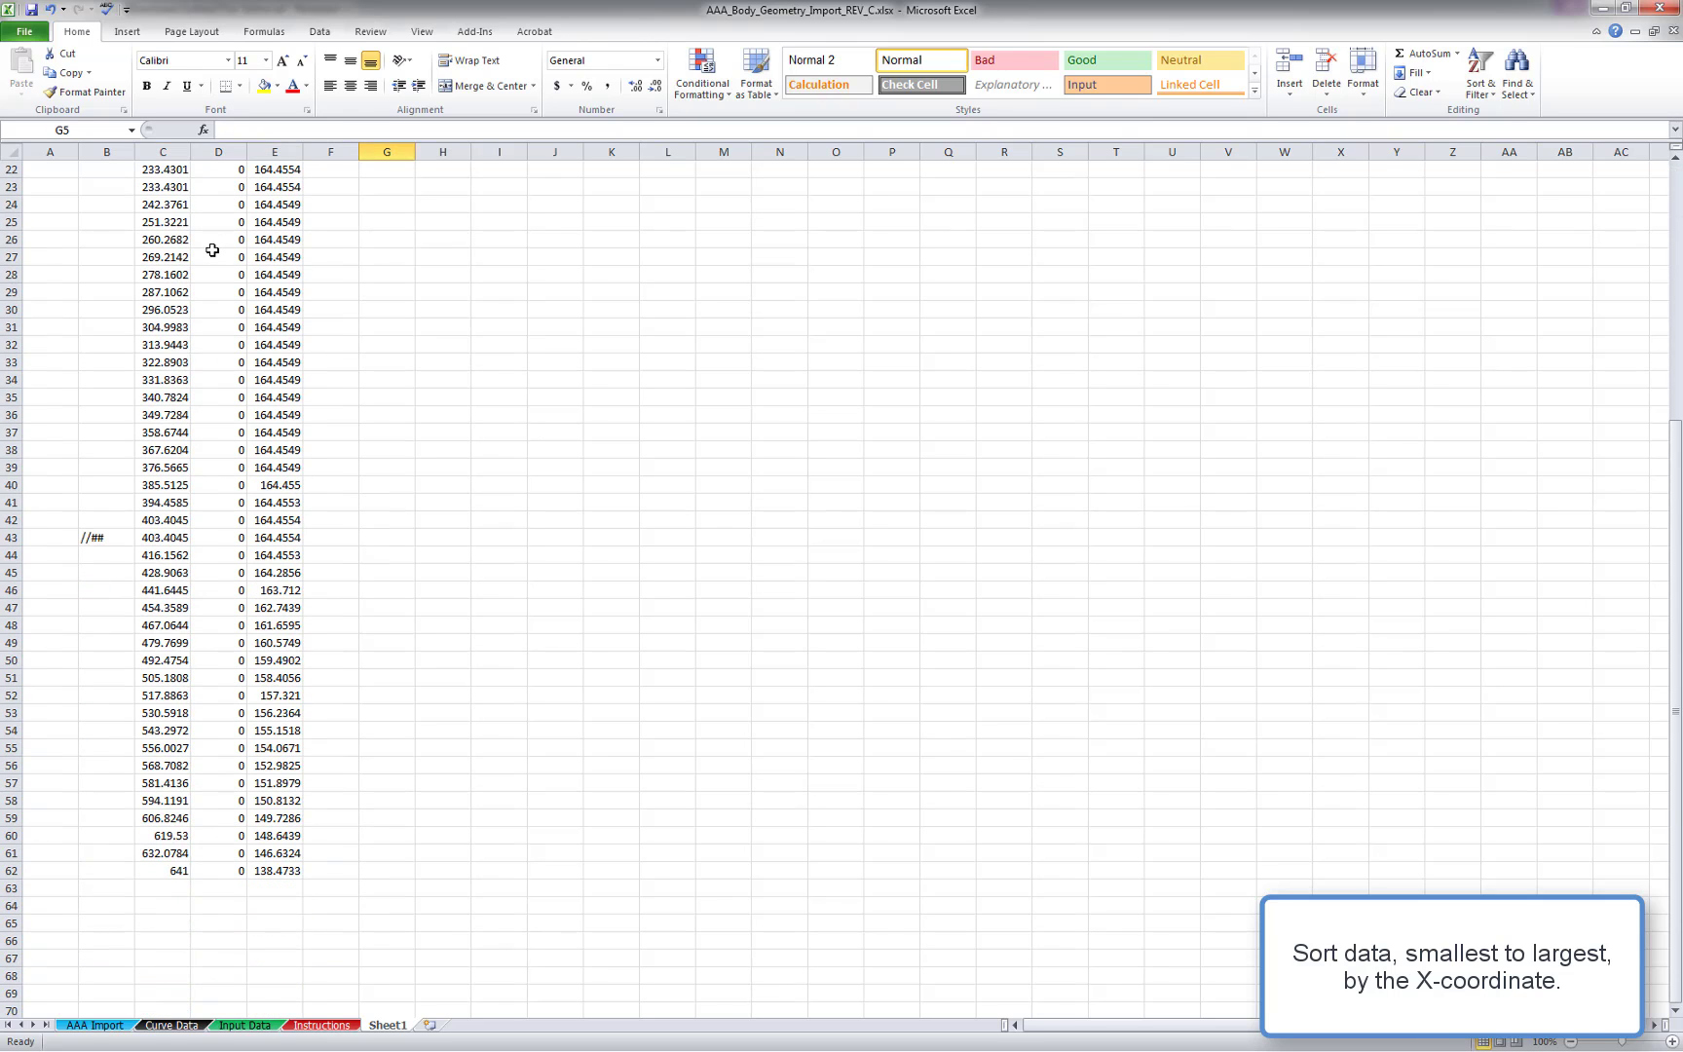
{"action": "scroll", "coordinate": [212, 251], "scroll_direction": "up", "scroll_amount": 6}
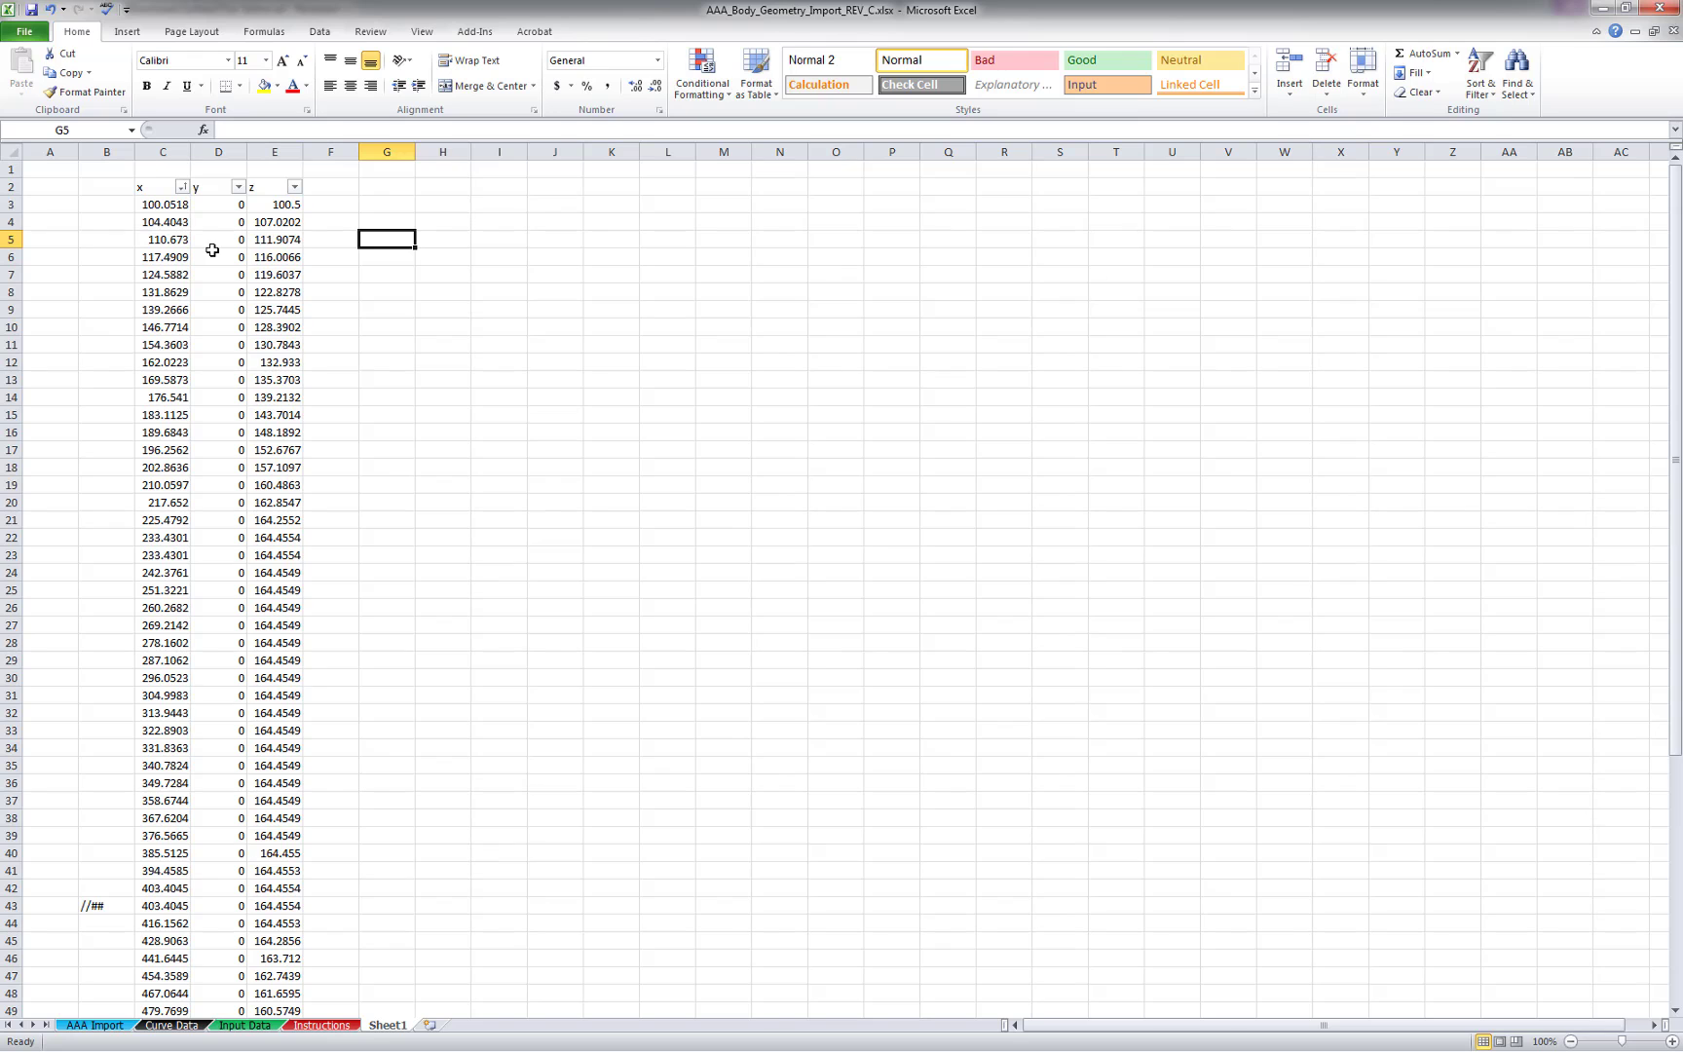
{"action": "left_click_drag", "start_coordinate": [174, 207], "coordinate": [276, 977]}
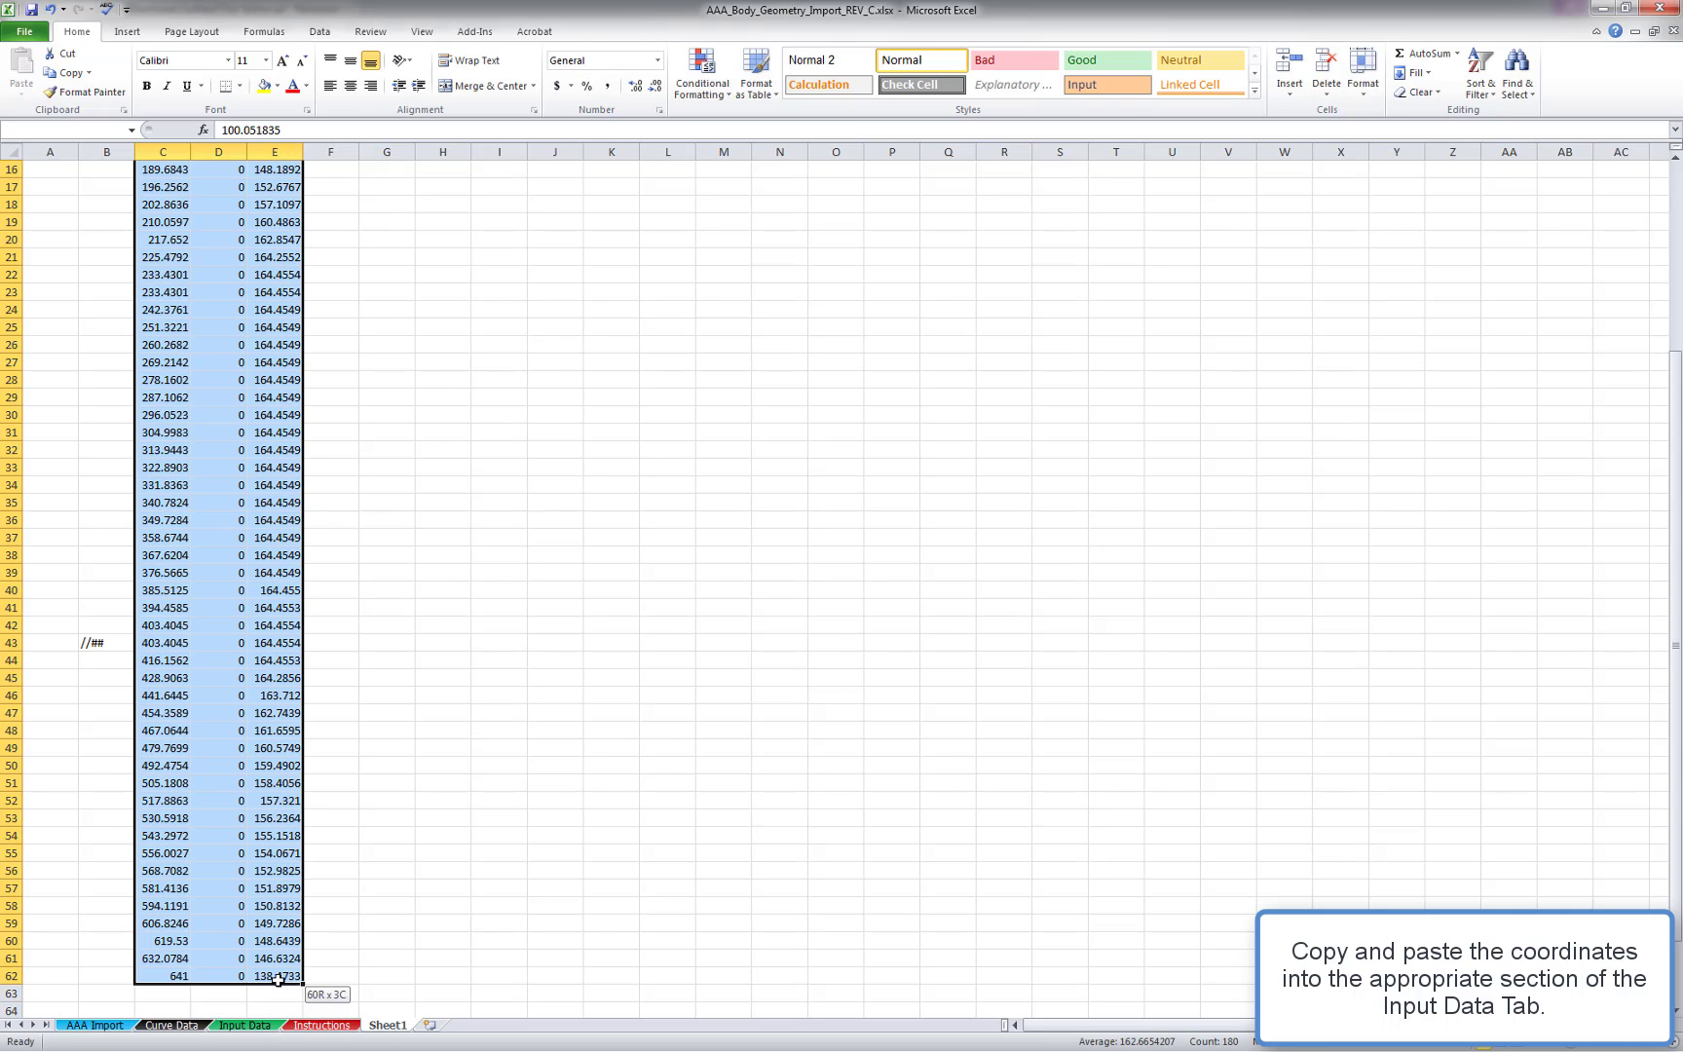
{"action": "right_click", "coordinate": [241, 847]}
{"action": "left_click", "coordinate": [292, 571]}
{"action": "scroll", "coordinate": [316, 584], "scroll_direction": "up", "scroll_amount": 5}
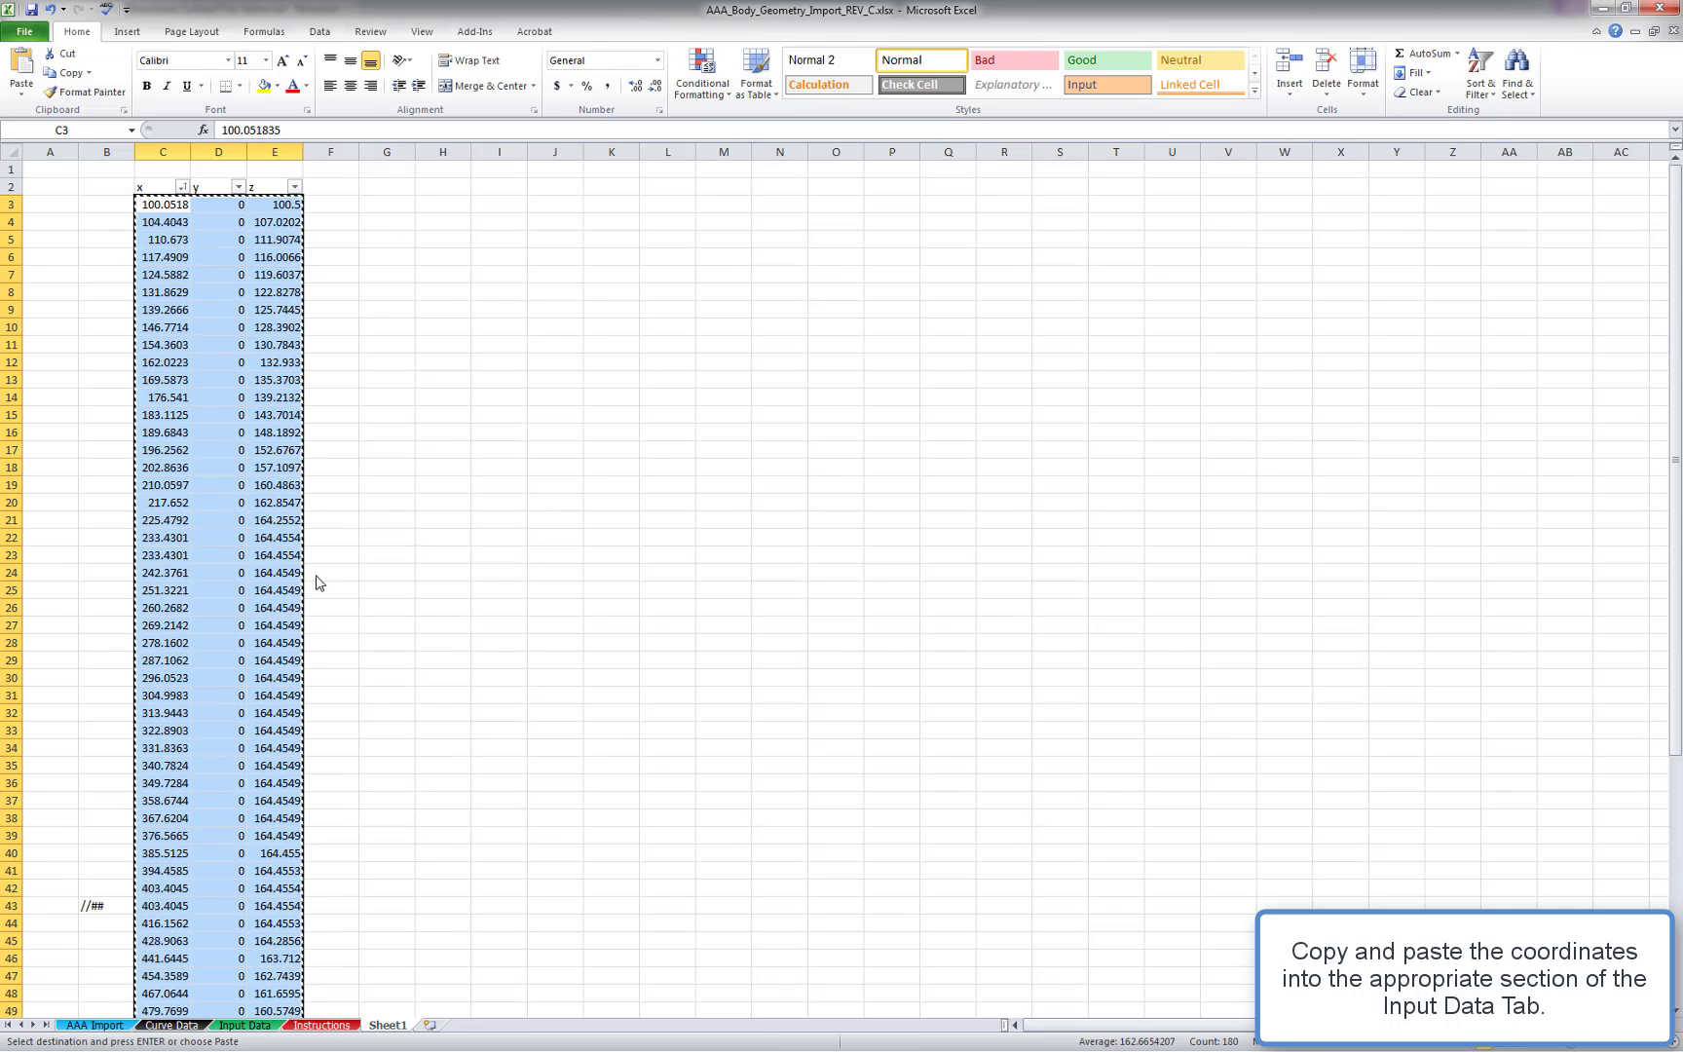
{"action": "left_click", "coordinate": [259, 1023]}
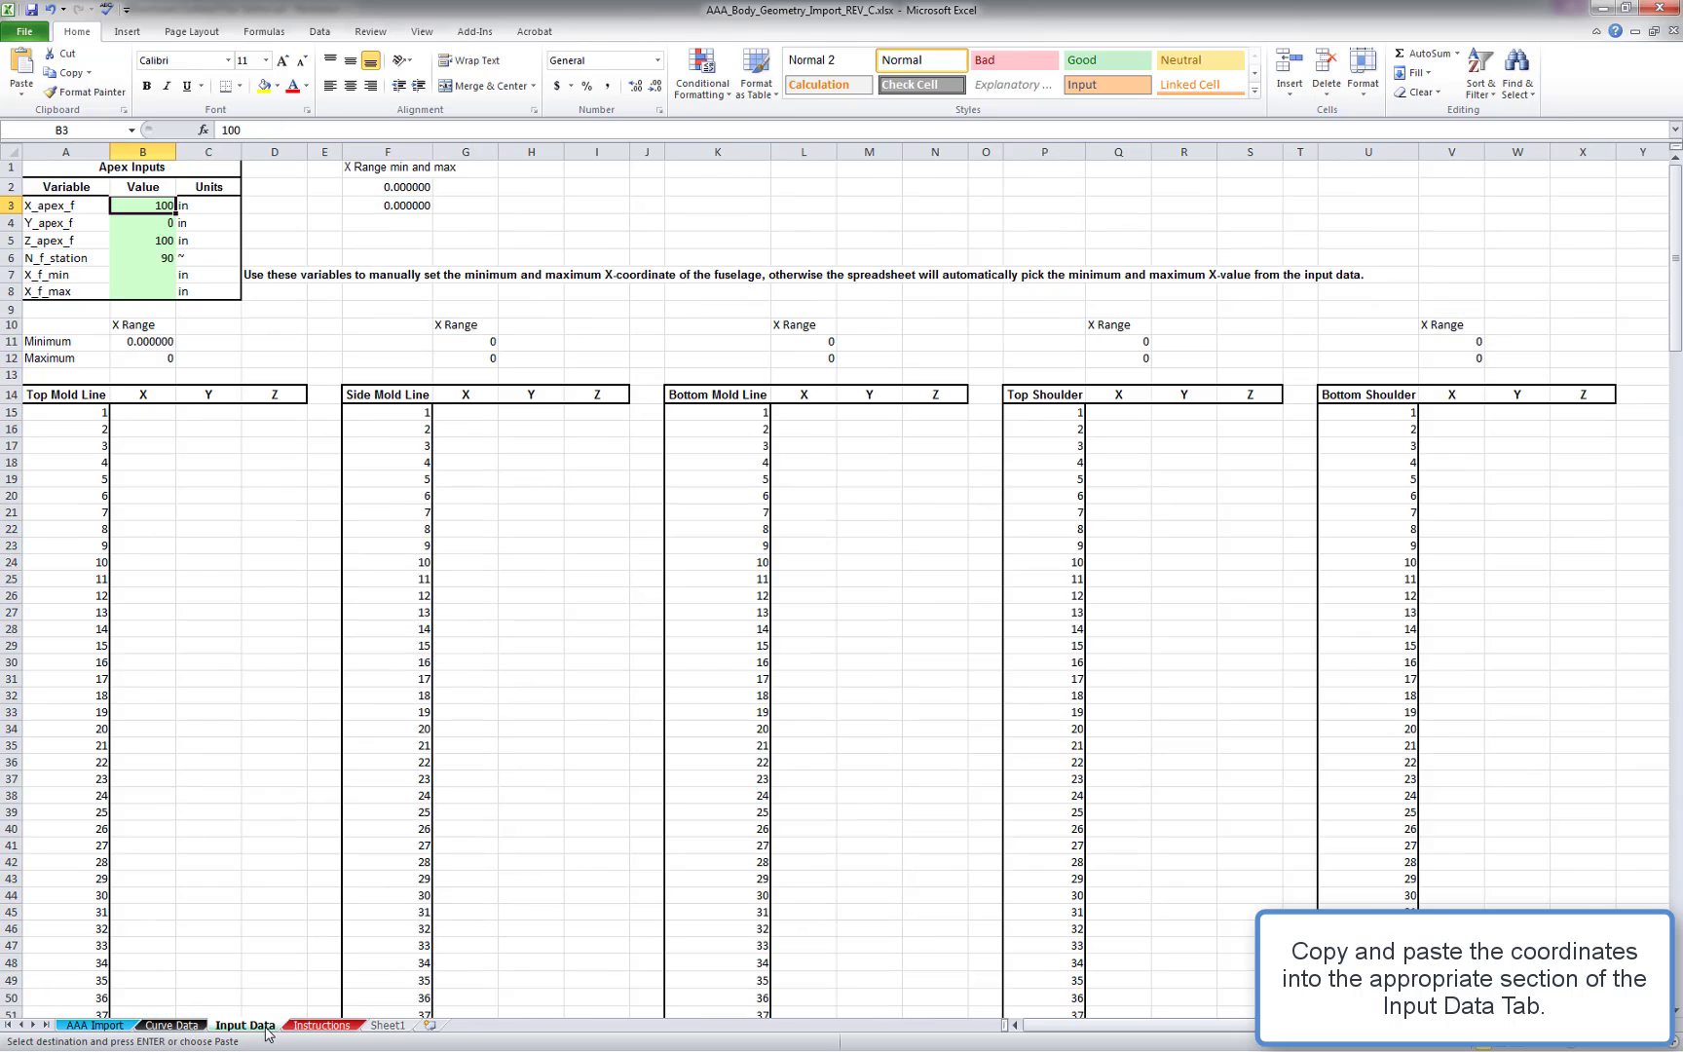
{"action": "left_click", "coordinate": [160, 417]}
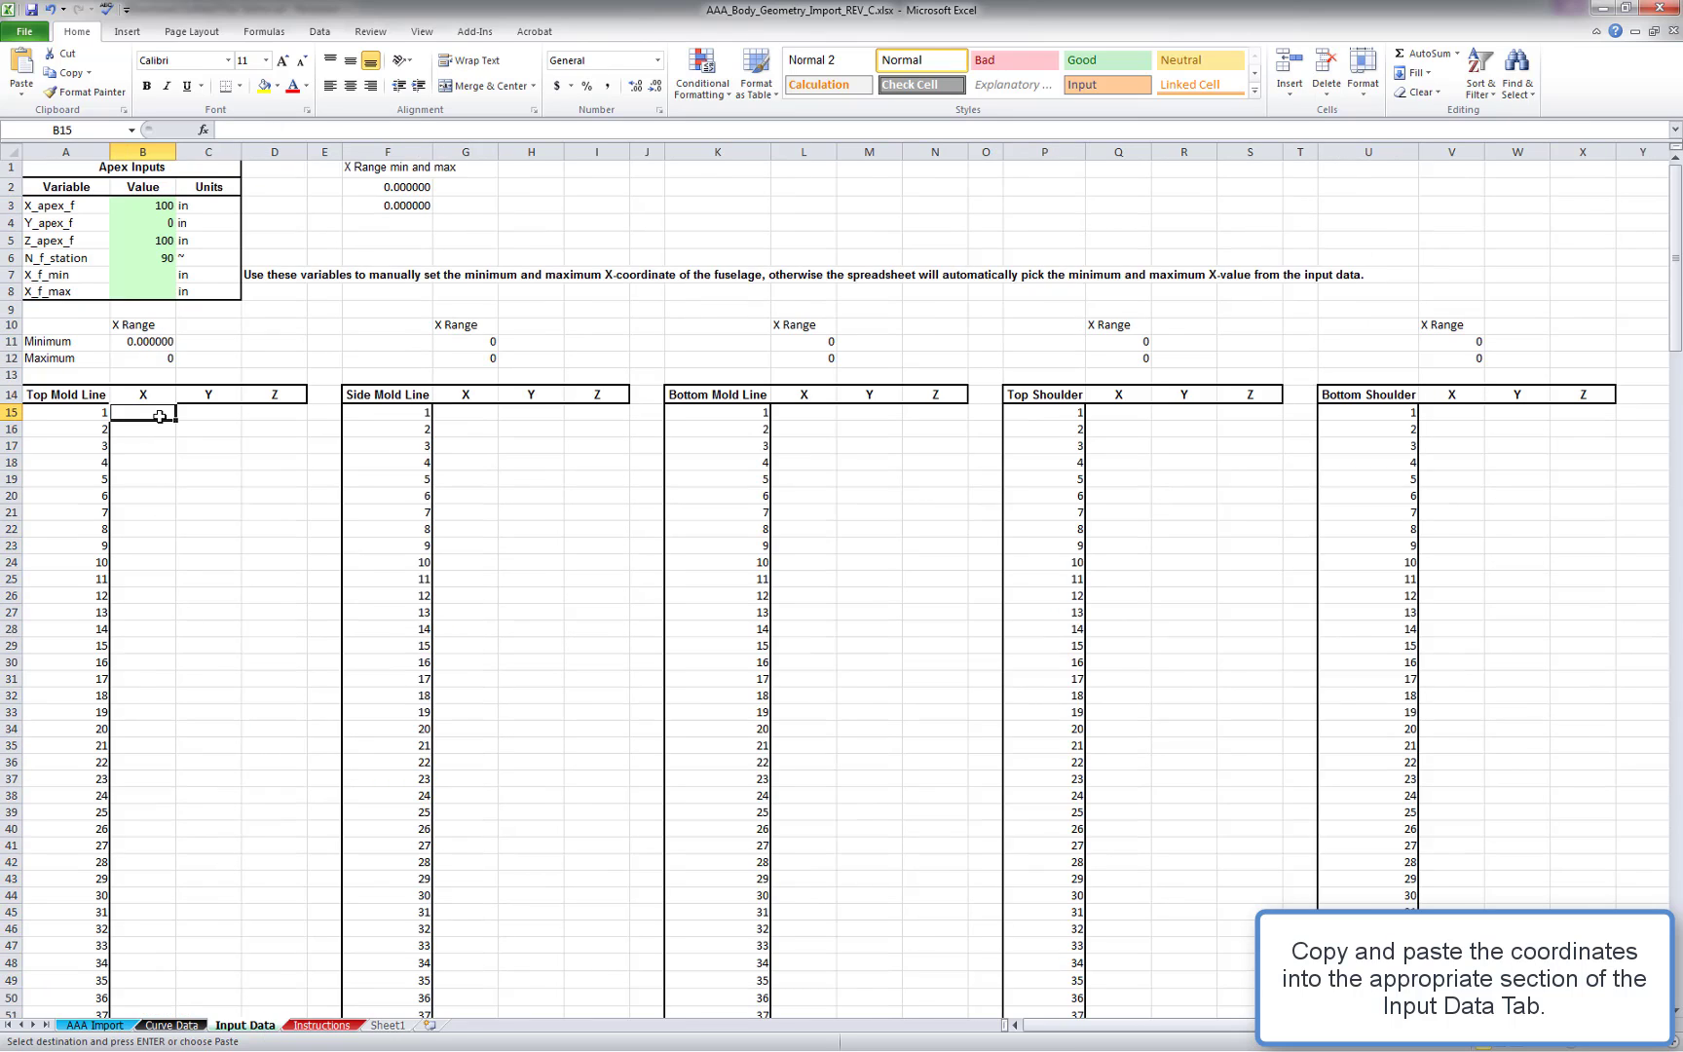
{"action": "key", "text": "ctrl+v"}
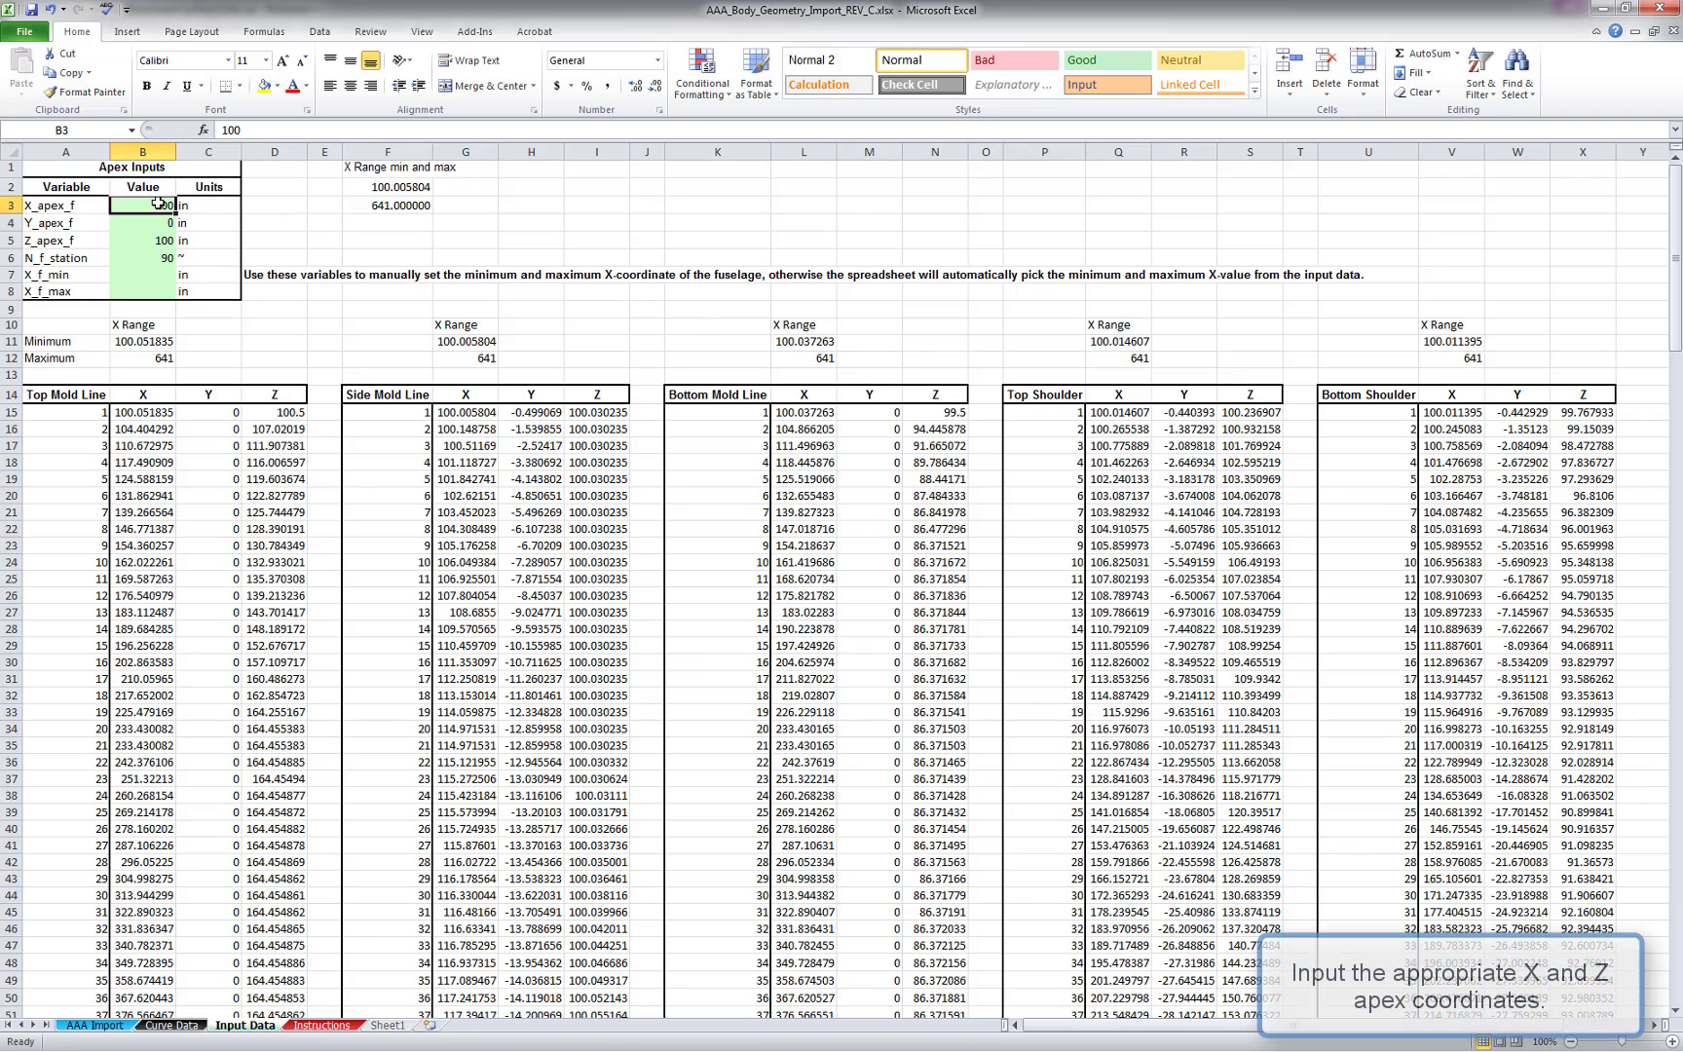
Review the apex inputs, the interpolated coordinates on the Curve Data sheet, and the AAA Import sheet
{"action": "left_click", "coordinate": [153, 243]}
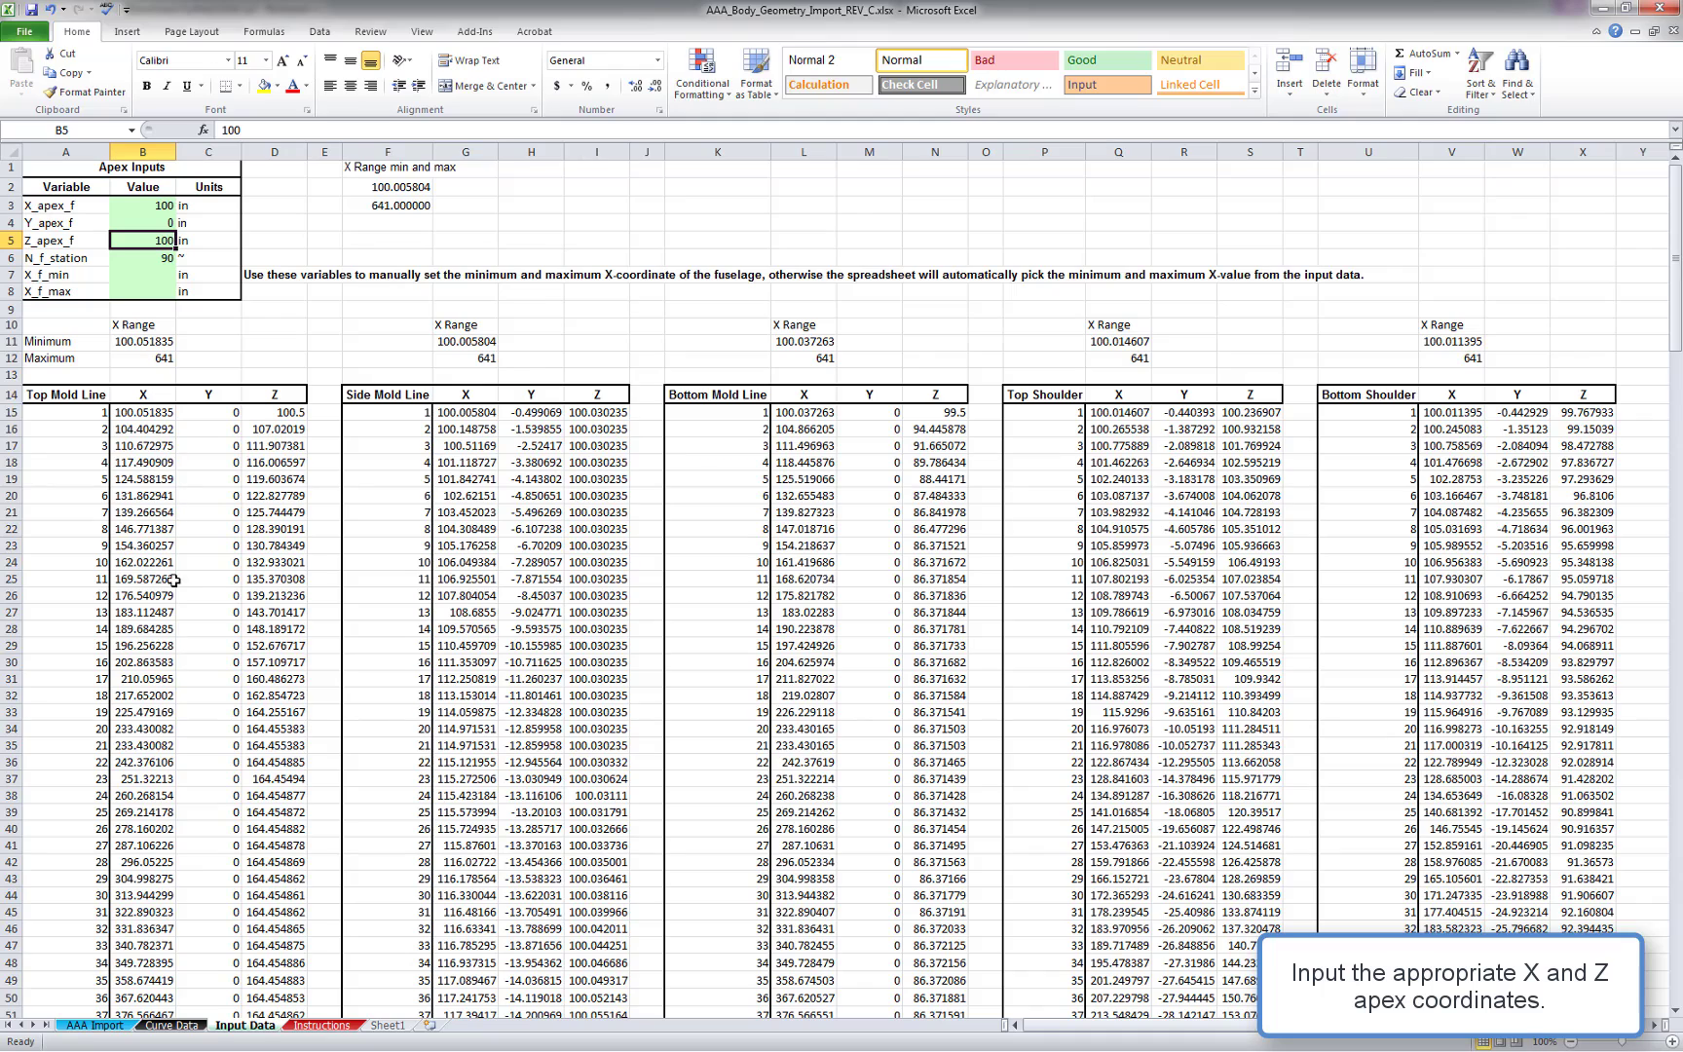
{"action": "left_click", "coordinate": [171, 1025]}
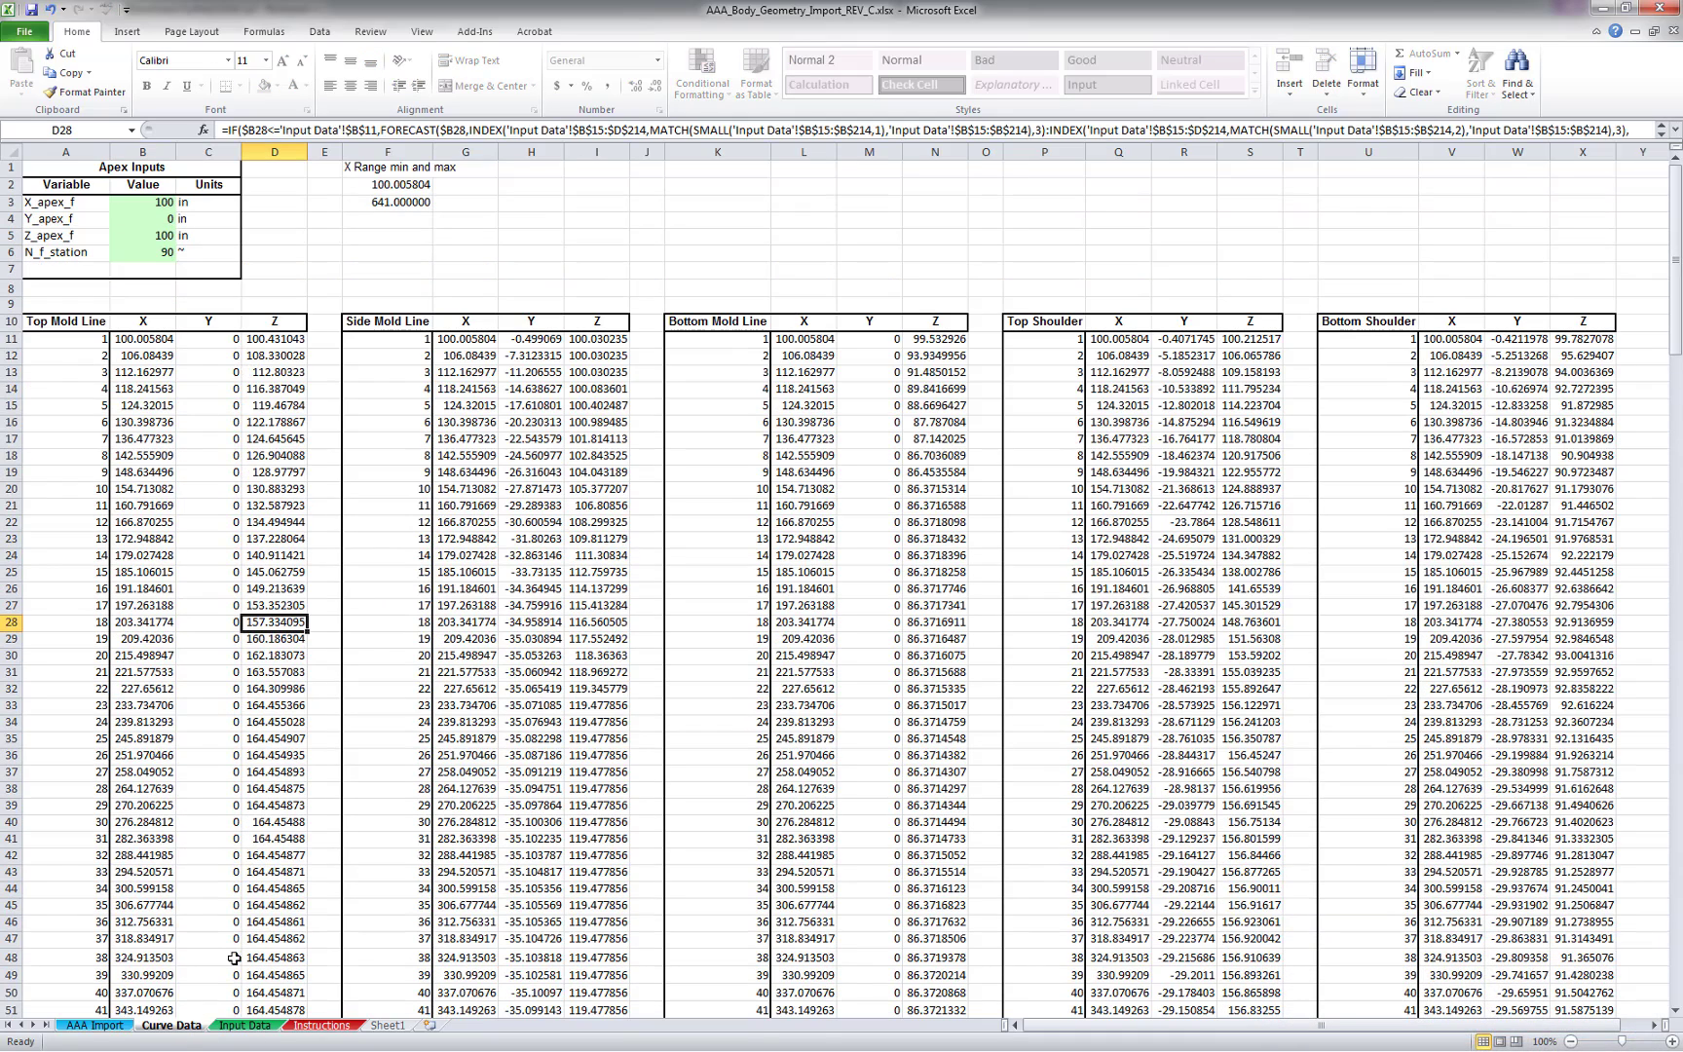
{"action": "left_click", "coordinate": [462, 273]}
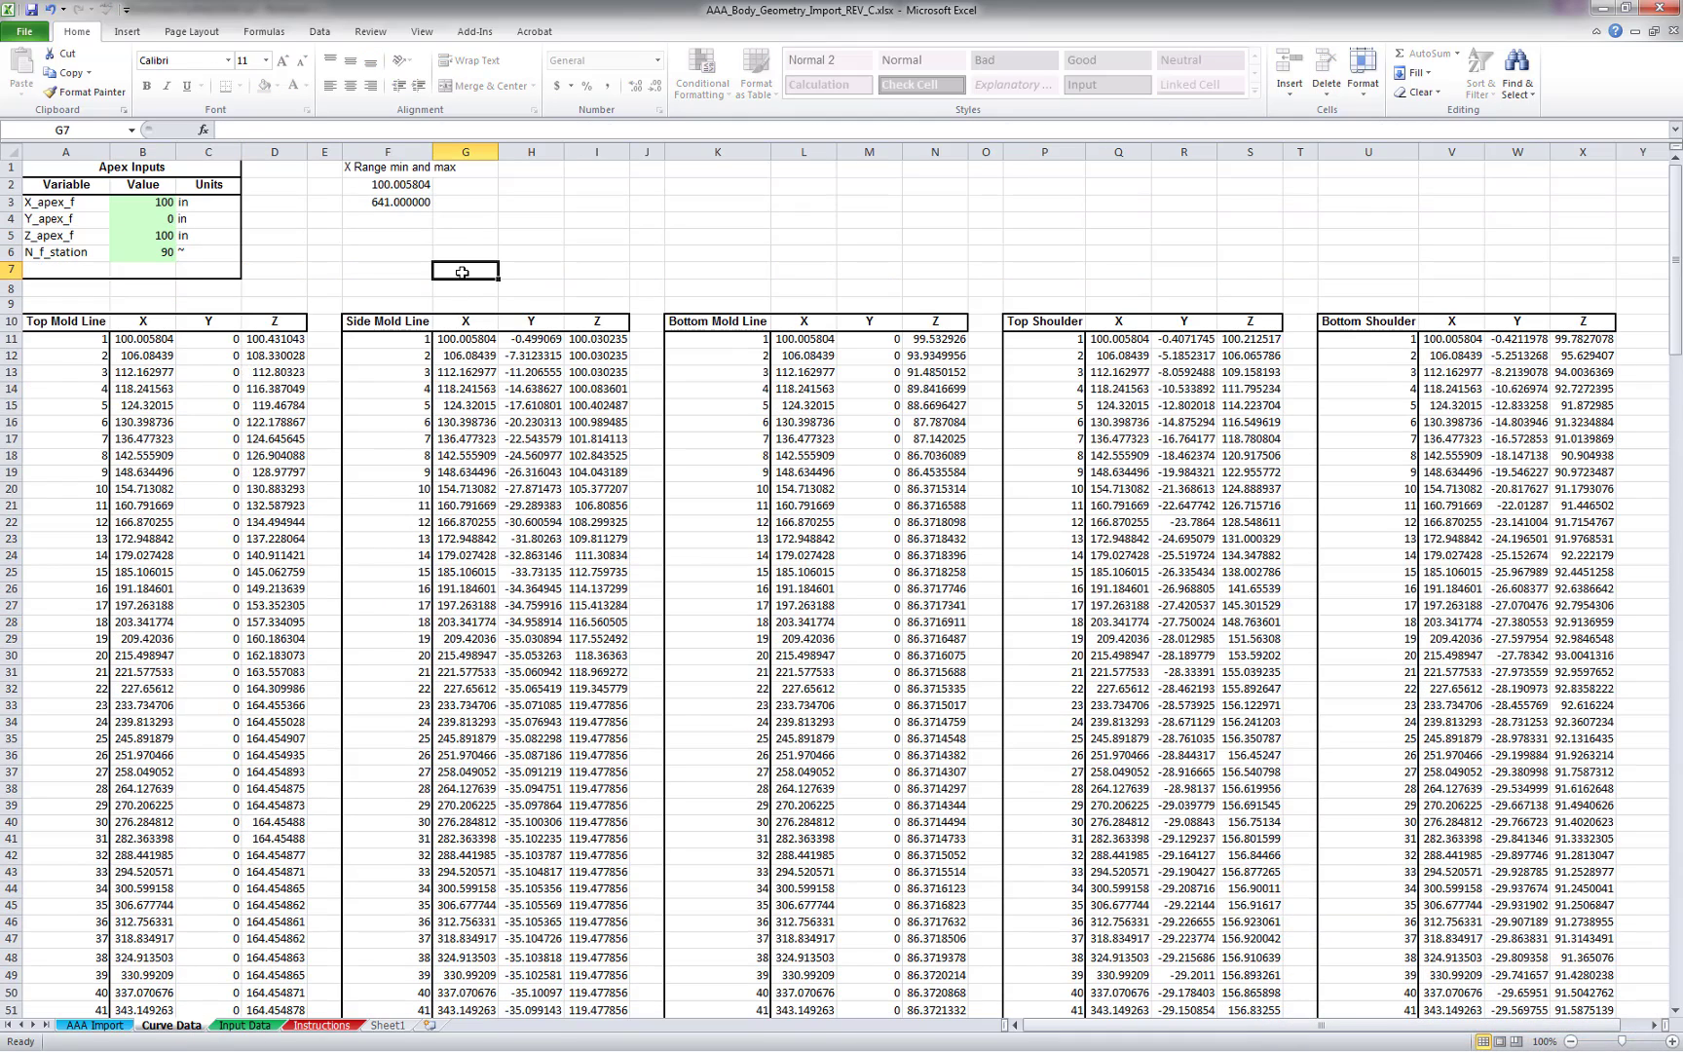
{"action": "scroll", "coordinate": [462, 272], "scroll_direction": "down", "scroll_amount": 6}
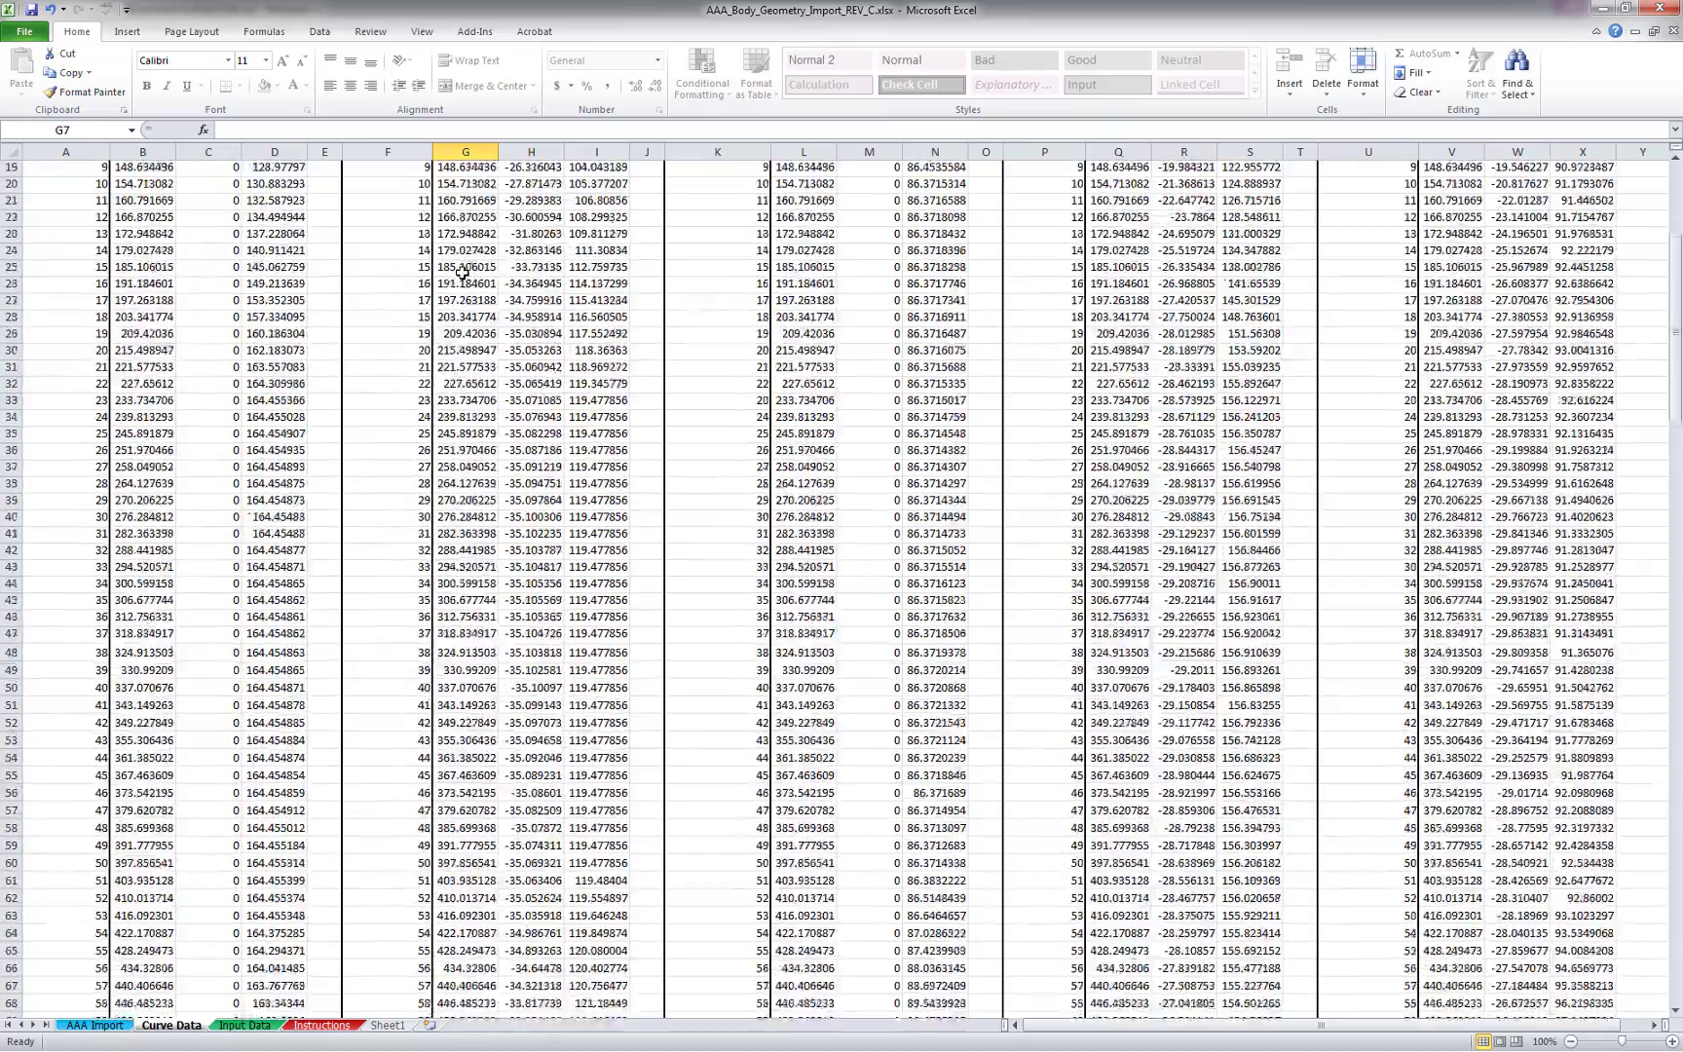
{"action": "scroll", "coordinate": [461, 272], "scroll_direction": "down", "scroll_amount": 10}
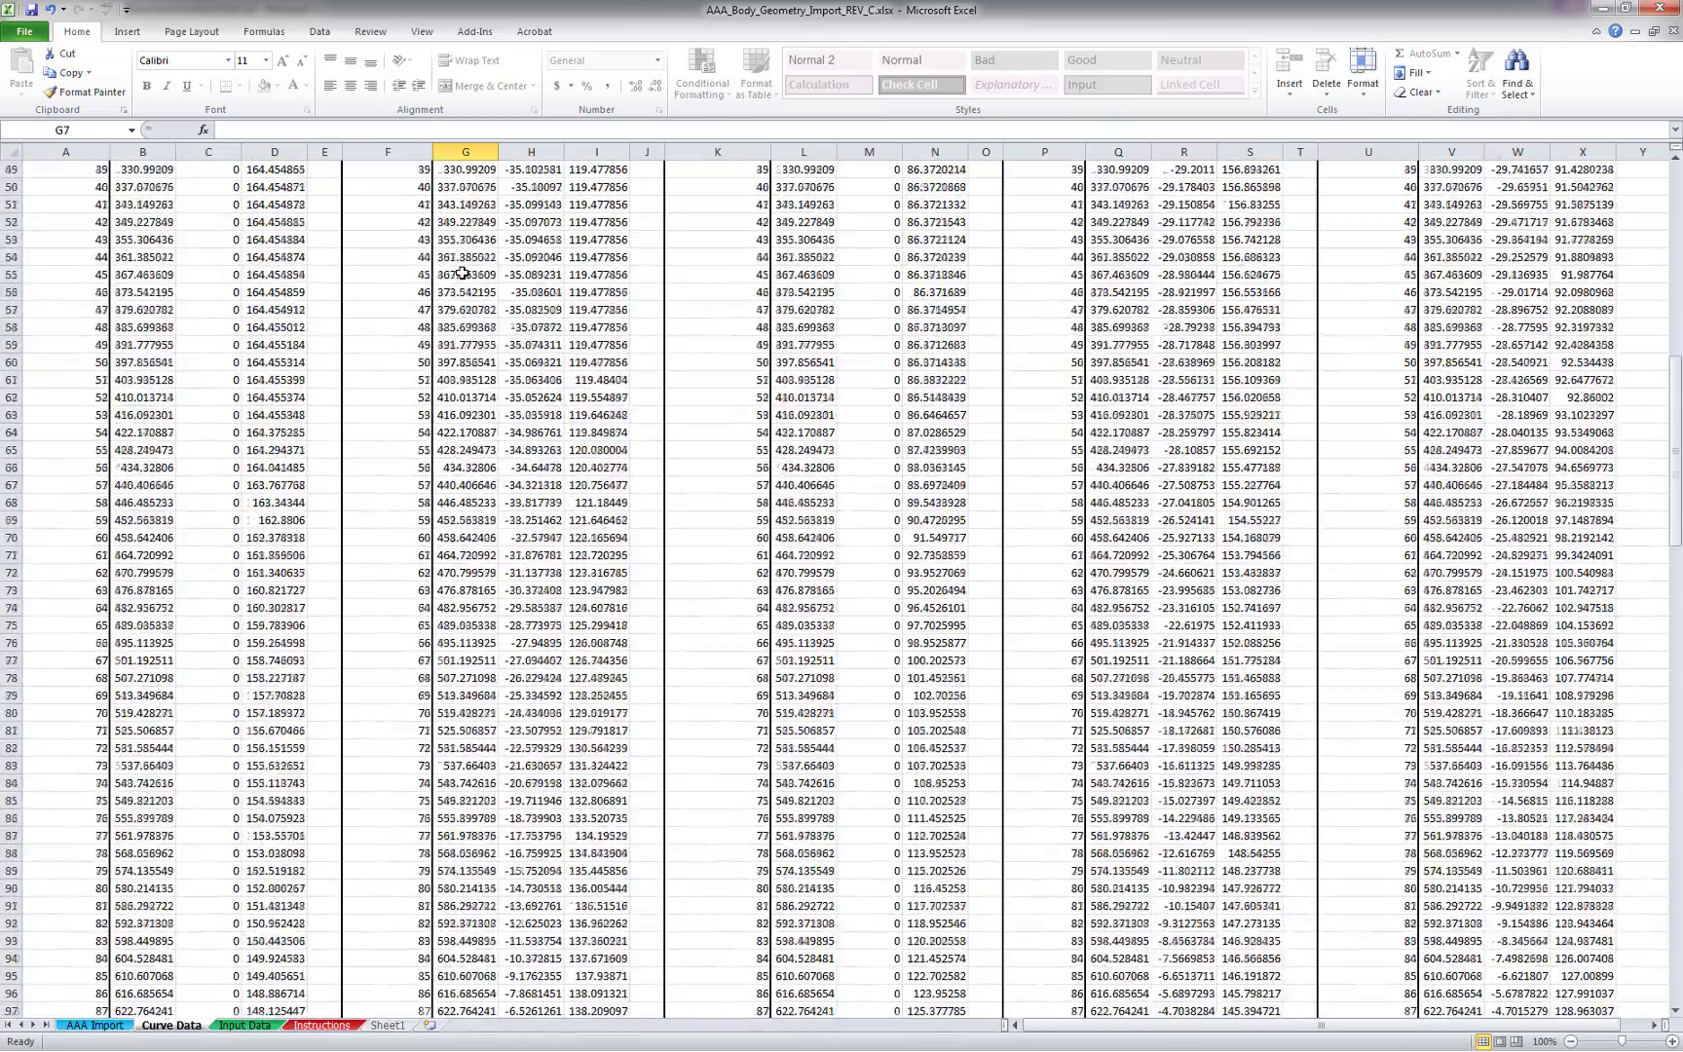
{"action": "scroll", "coordinate": [462, 272], "scroll_direction": "down", "scroll_amount": 3}
{"action": "scroll", "coordinate": [462, 272], "scroll_direction": "up", "scroll_amount": 14}
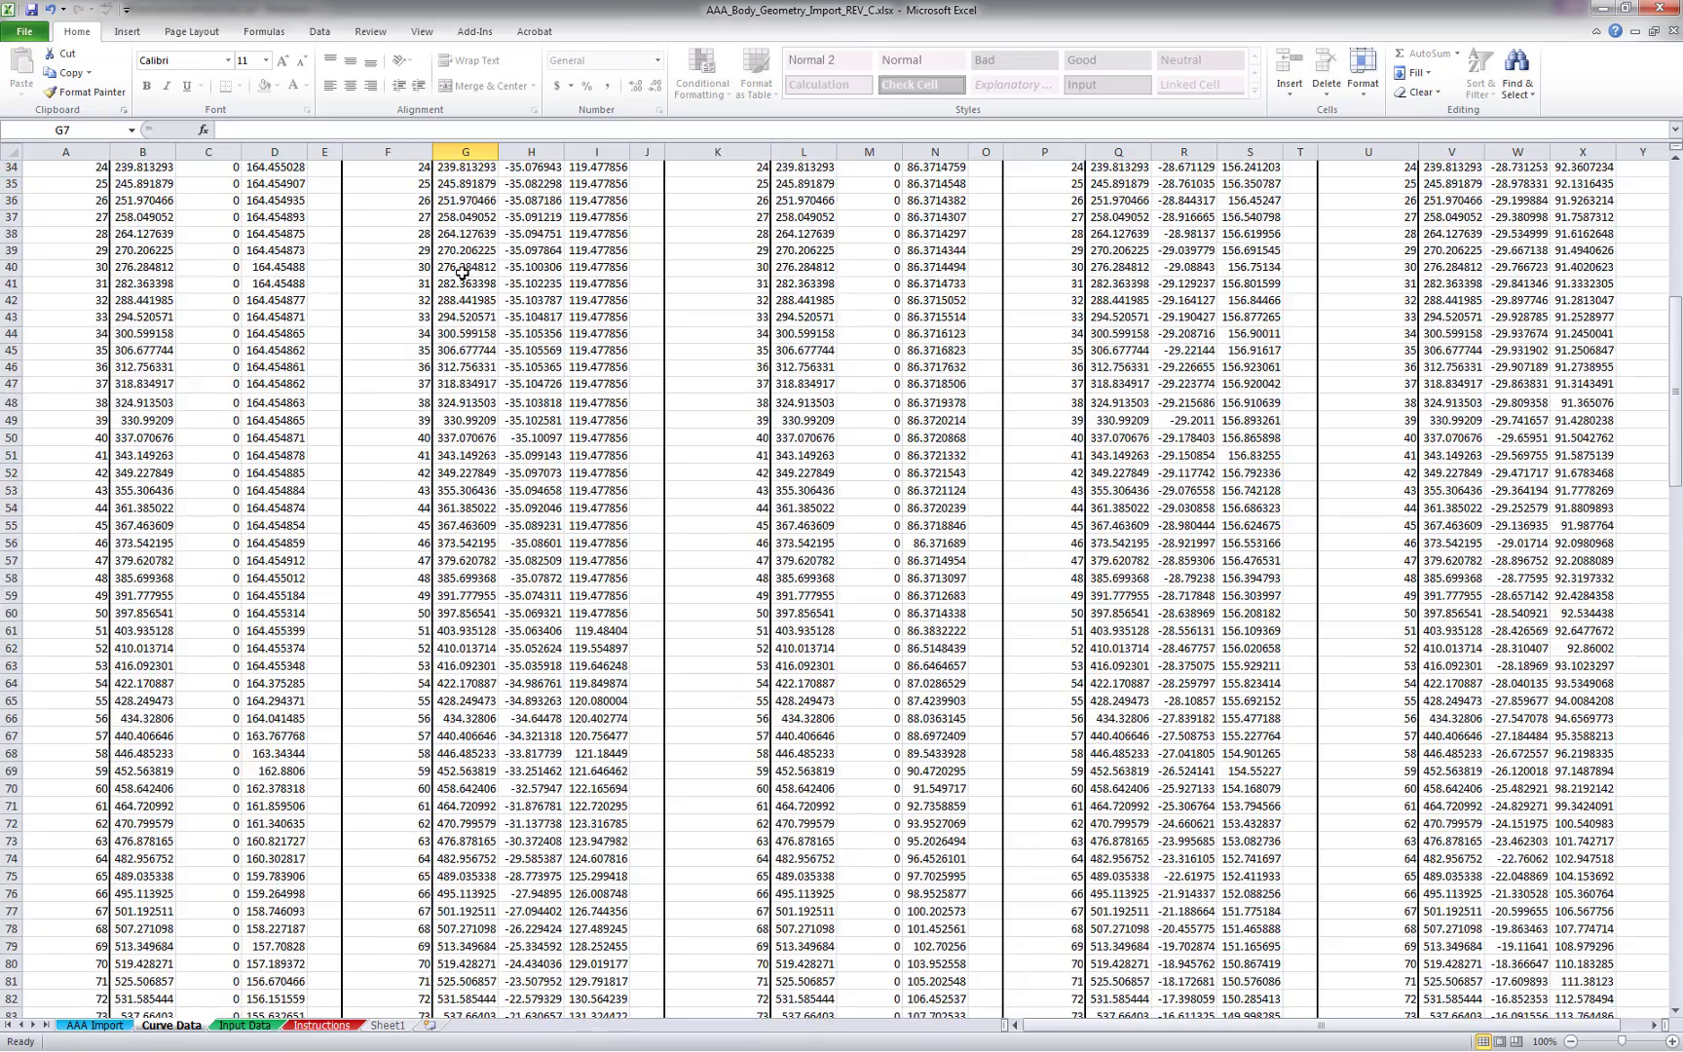
{"action": "scroll", "coordinate": [462, 272], "scroll_direction": "up", "scroll_amount": 5}
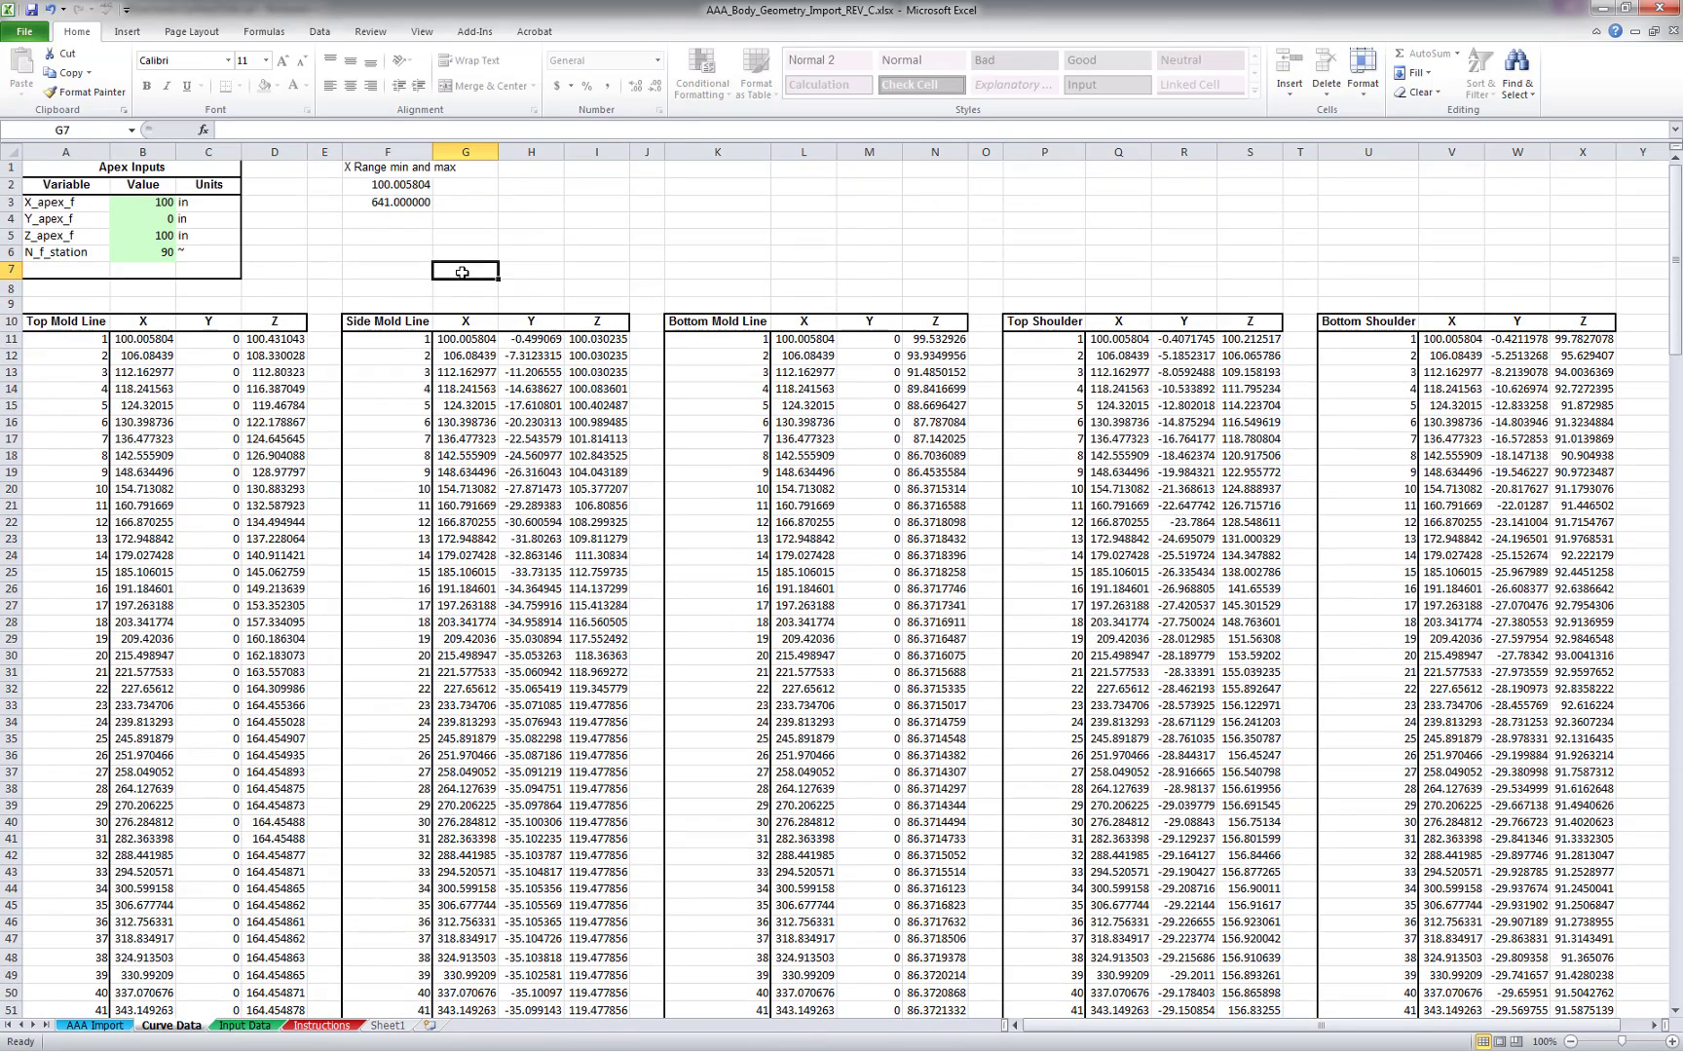
{"action": "left_click", "coordinate": [90, 1026]}
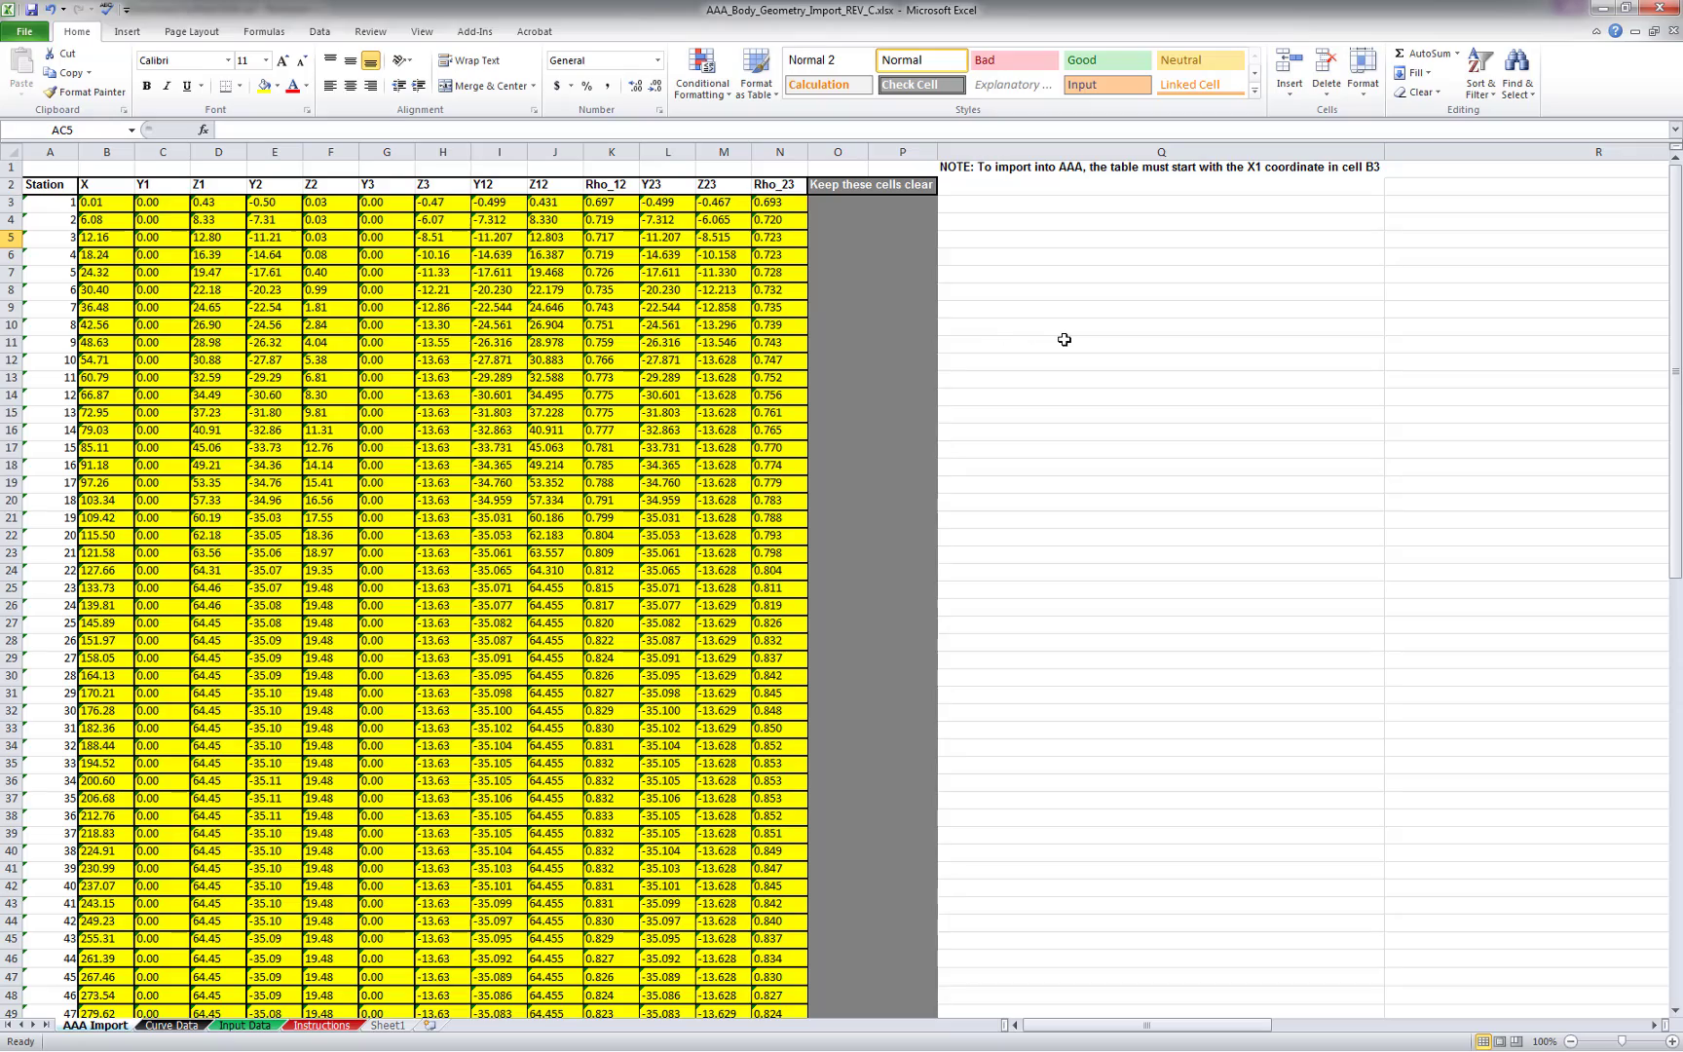
Scroll through the AAA Import sheet's coordinates and save the workbook
{"action": "scroll", "coordinate": [1064, 339], "scroll_direction": "down", "scroll_amount": 15}
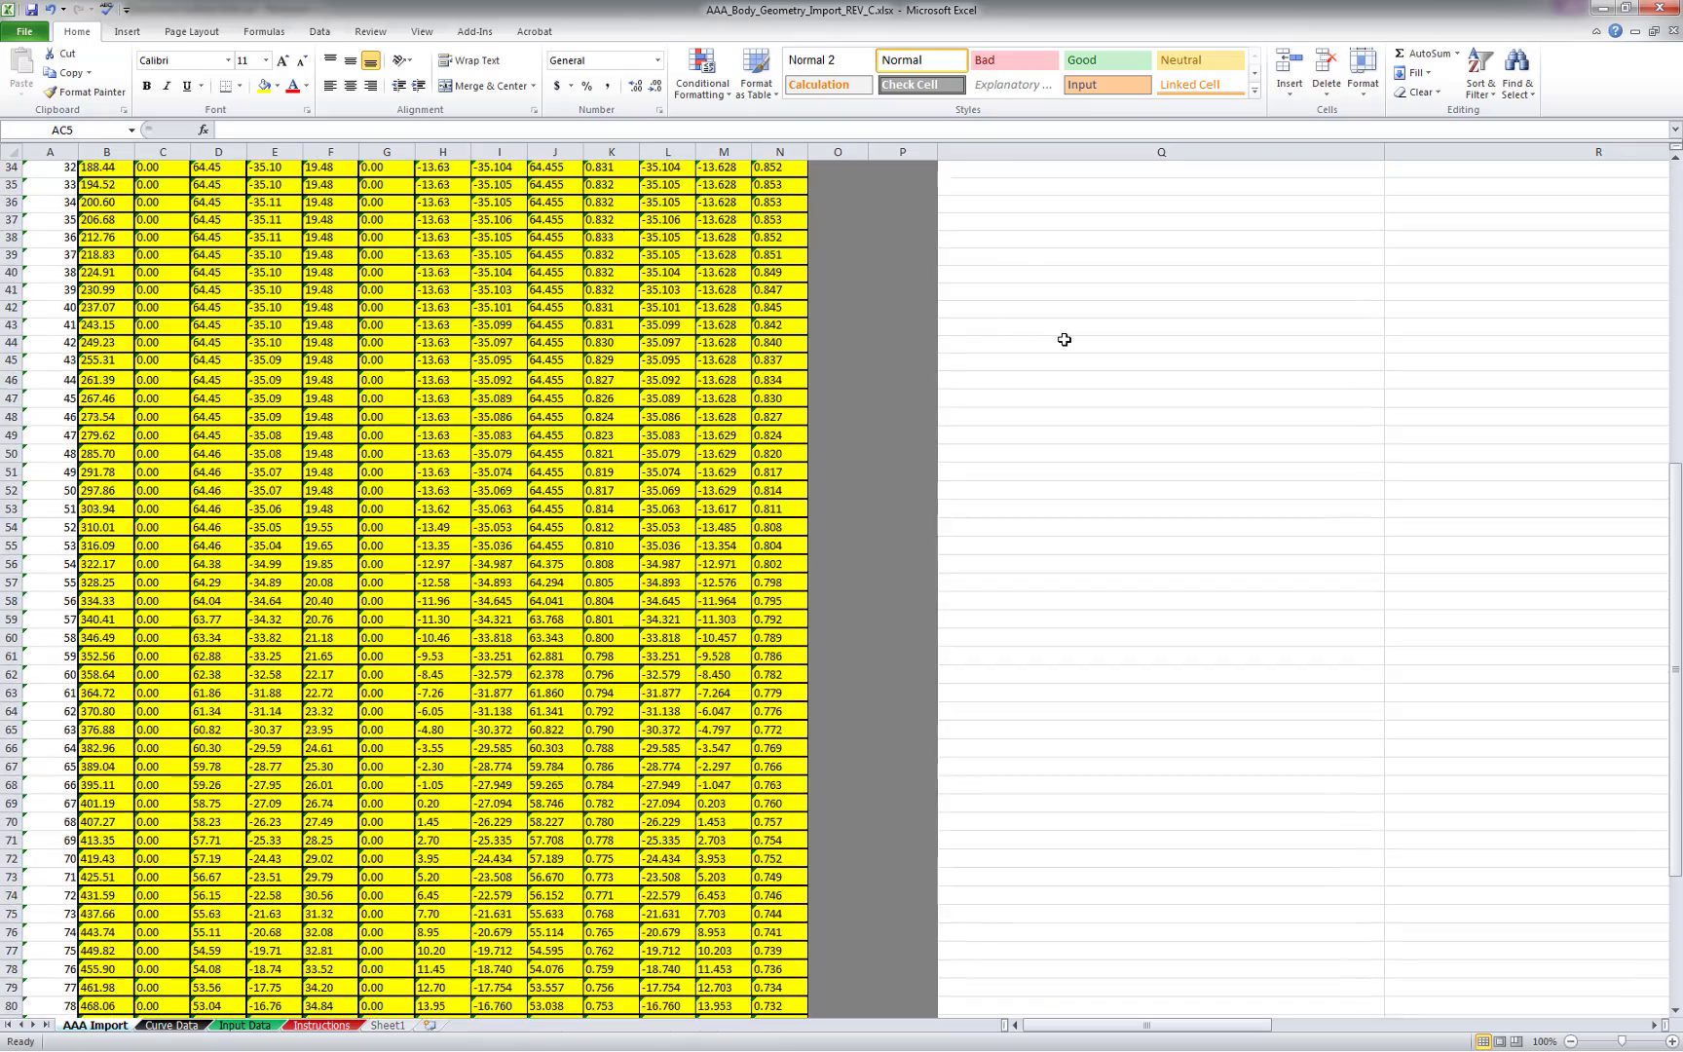
{"action": "scroll", "coordinate": [1065, 339], "scroll_direction": "down", "scroll_amount": 4}
{"action": "scroll", "coordinate": [1065, 339], "scroll_direction": "up", "scroll_amount": 19}
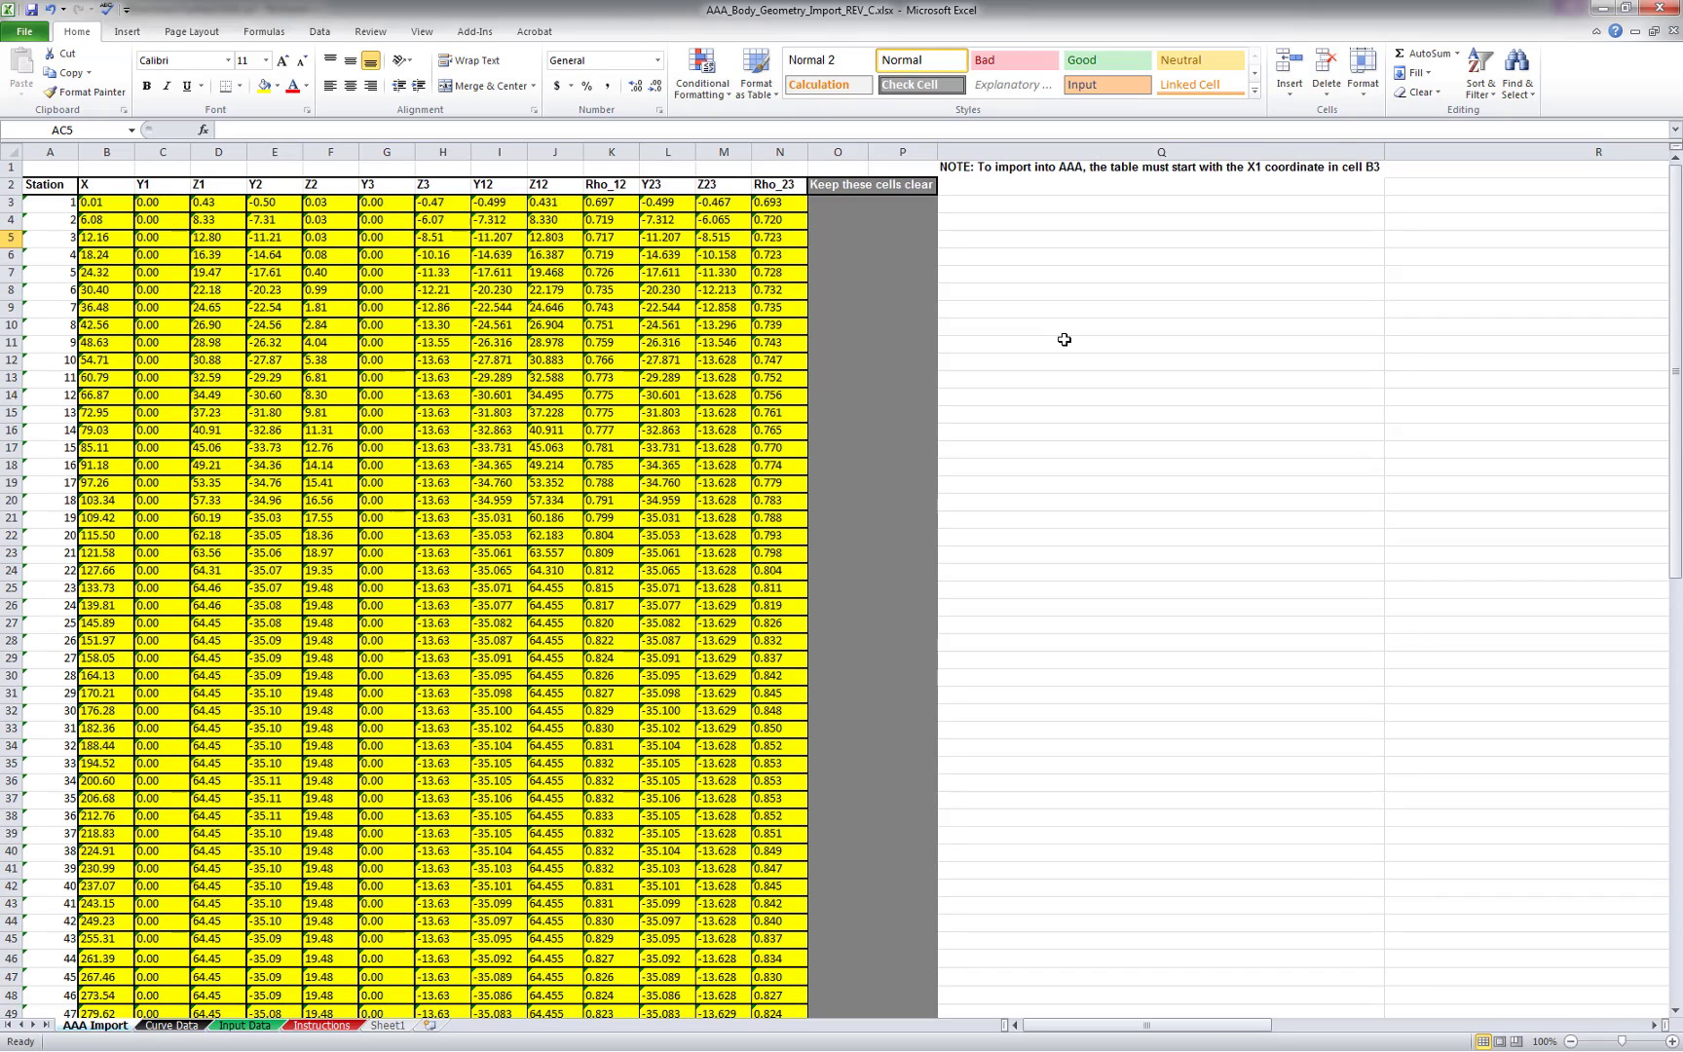
{"action": "left_click", "coordinate": [33, 12]}
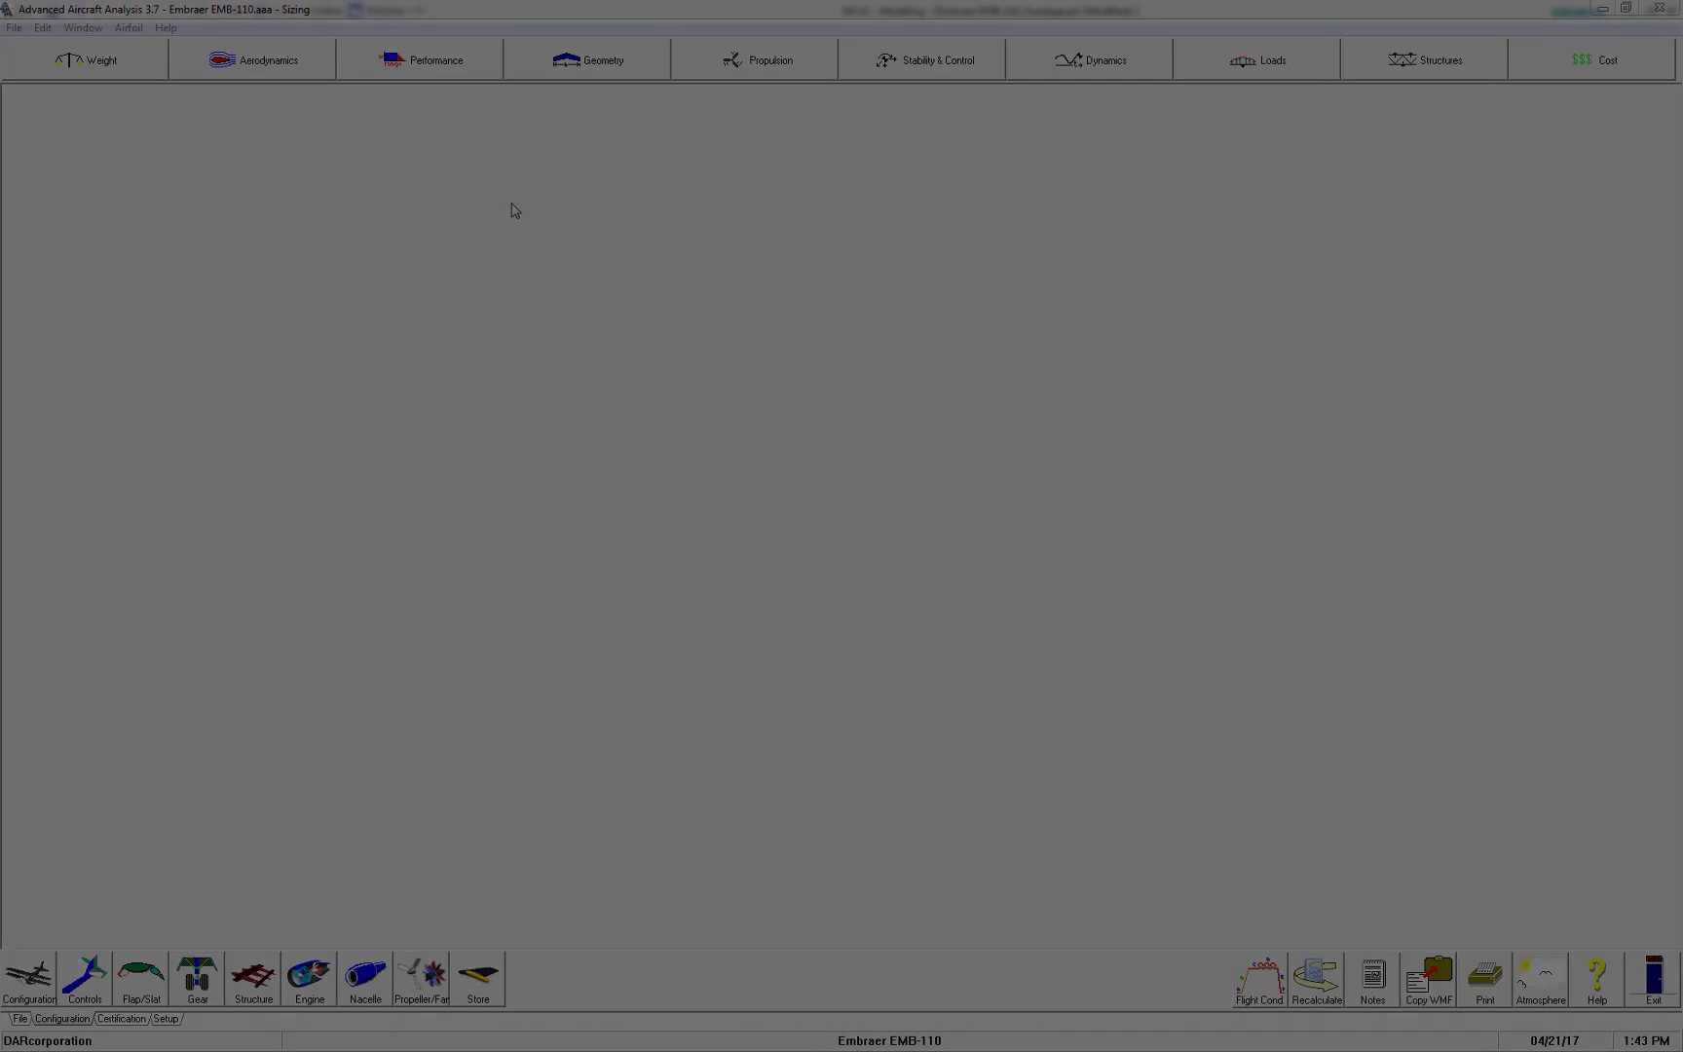
Open the fuselage geometry submodule and check the station table units in the first station's work pad
{"action": "left_click", "coordinate": [545, 61]}
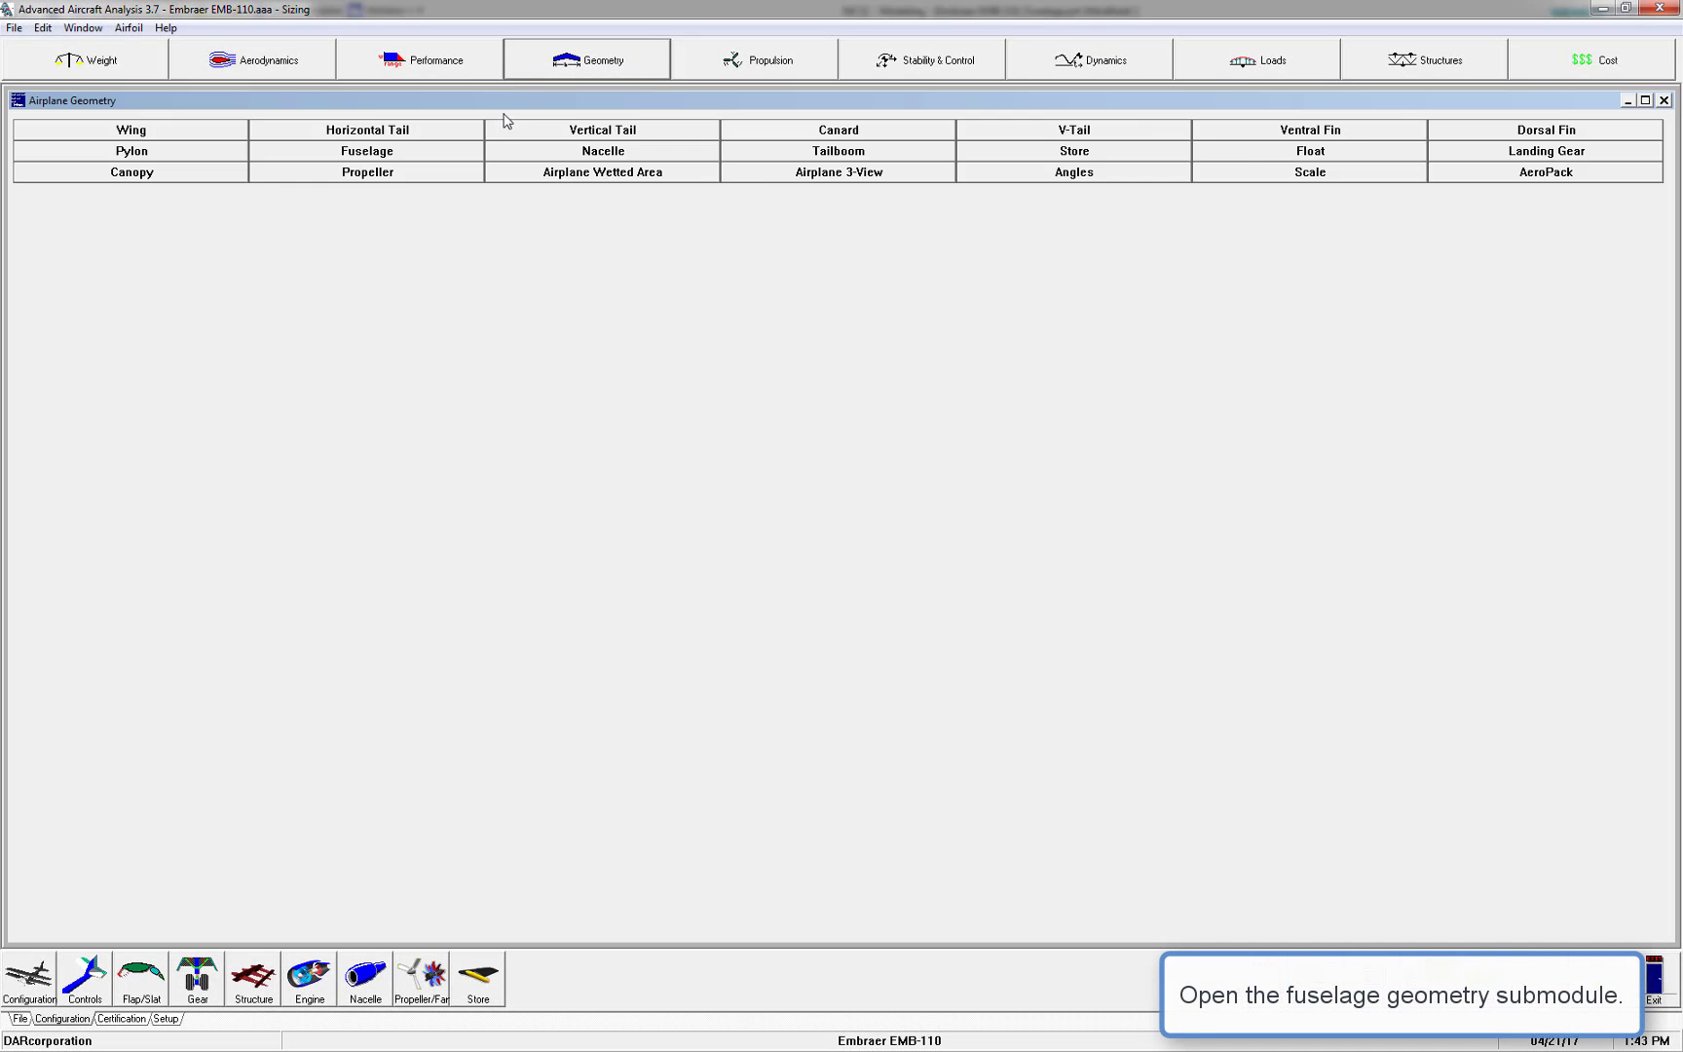
{"action": "left_click", "coordinate": [461, 154]}
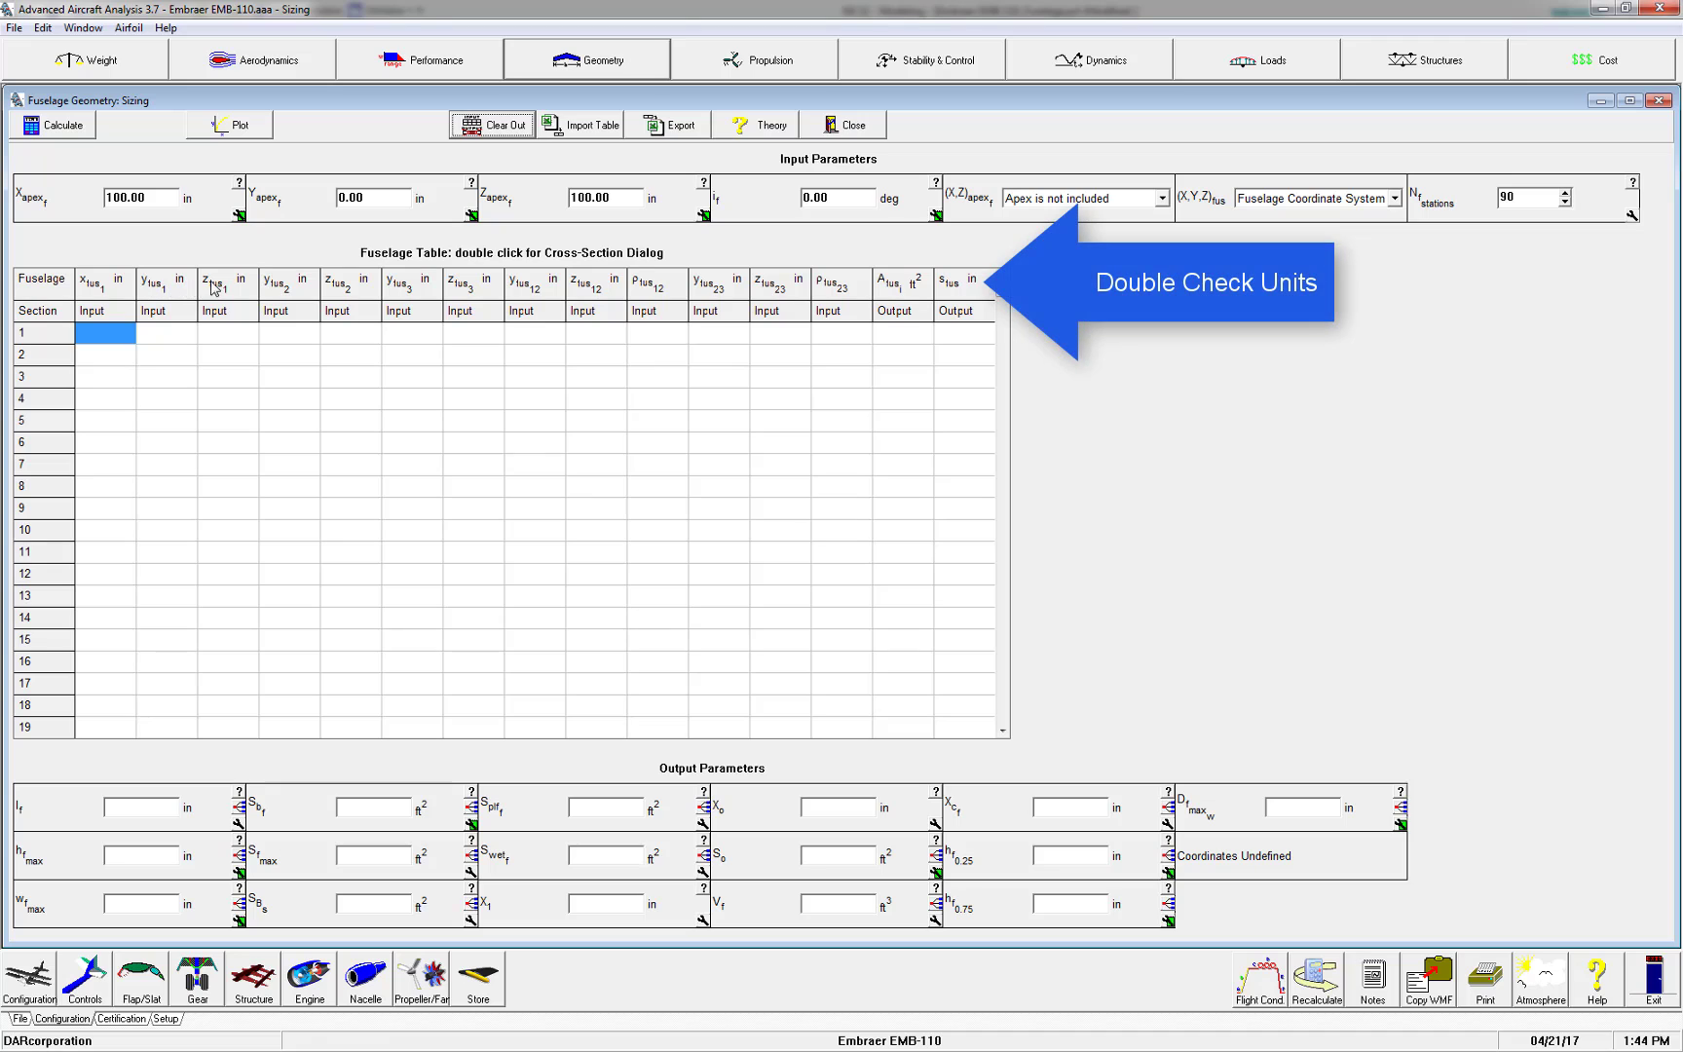
{"action": "double_click", "coordinate": [106, 332]}
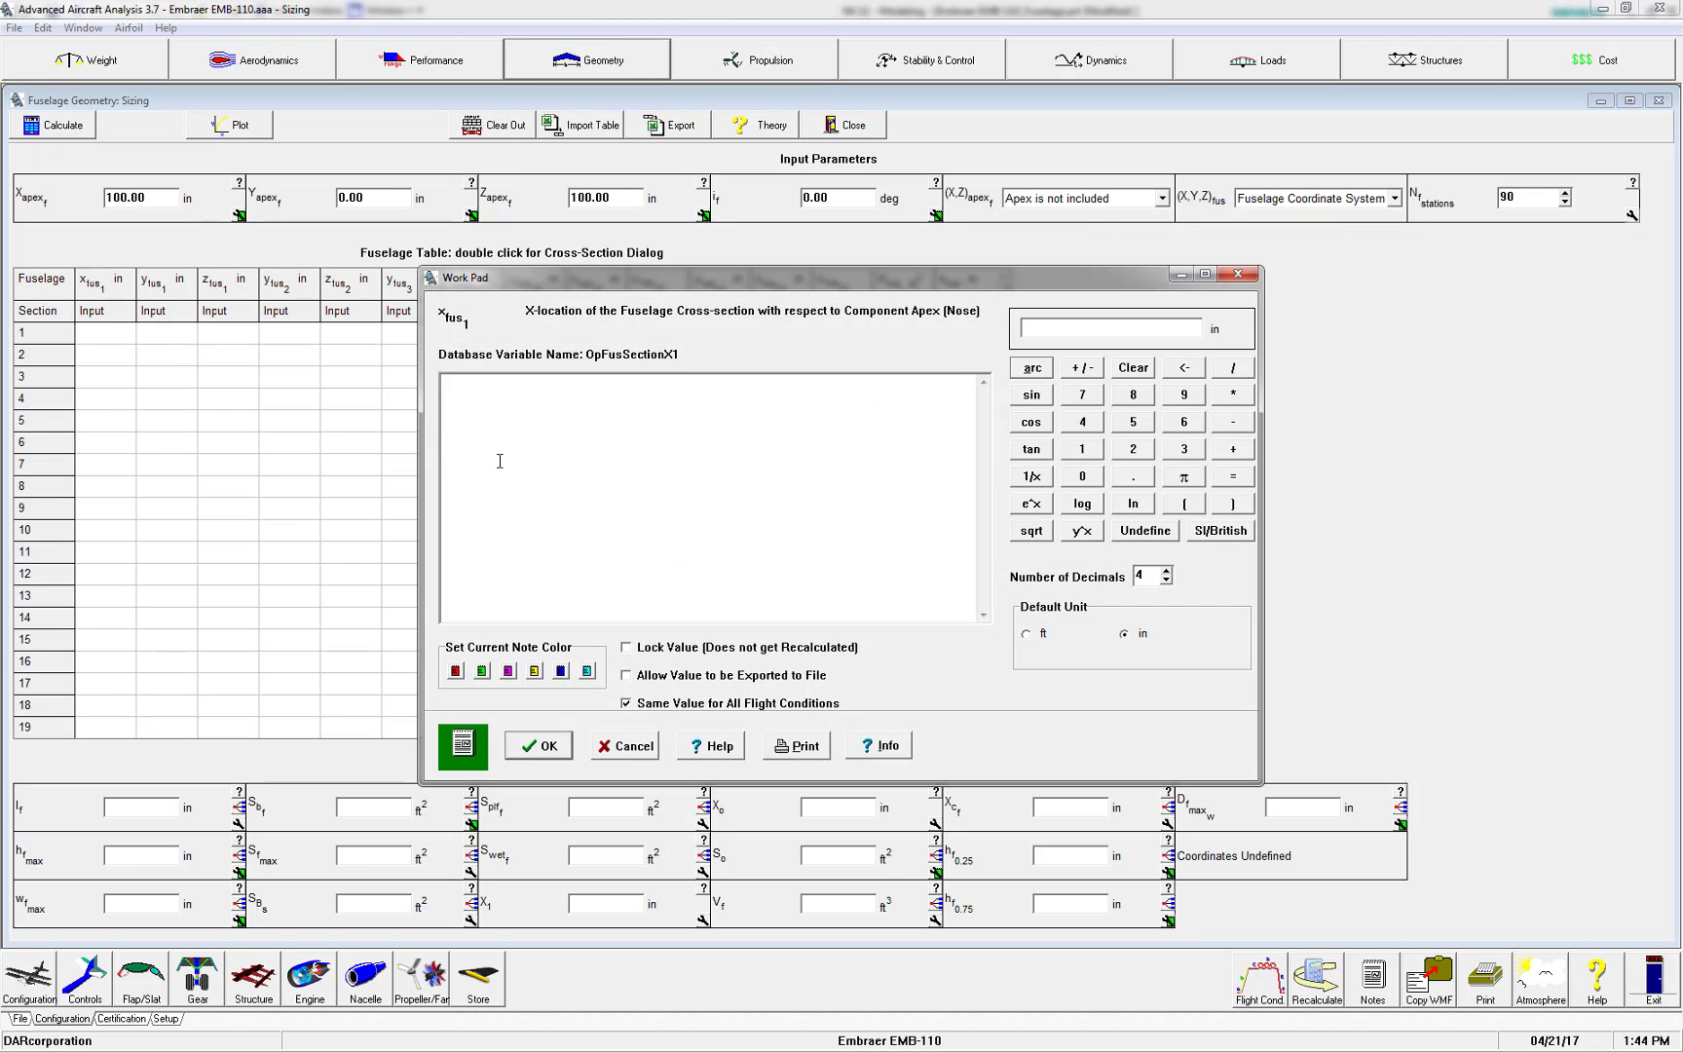
{"action": "left_click", "coordinate": [1027, 635]}
{"action": "left_click", "coordinate": [539, 746]}
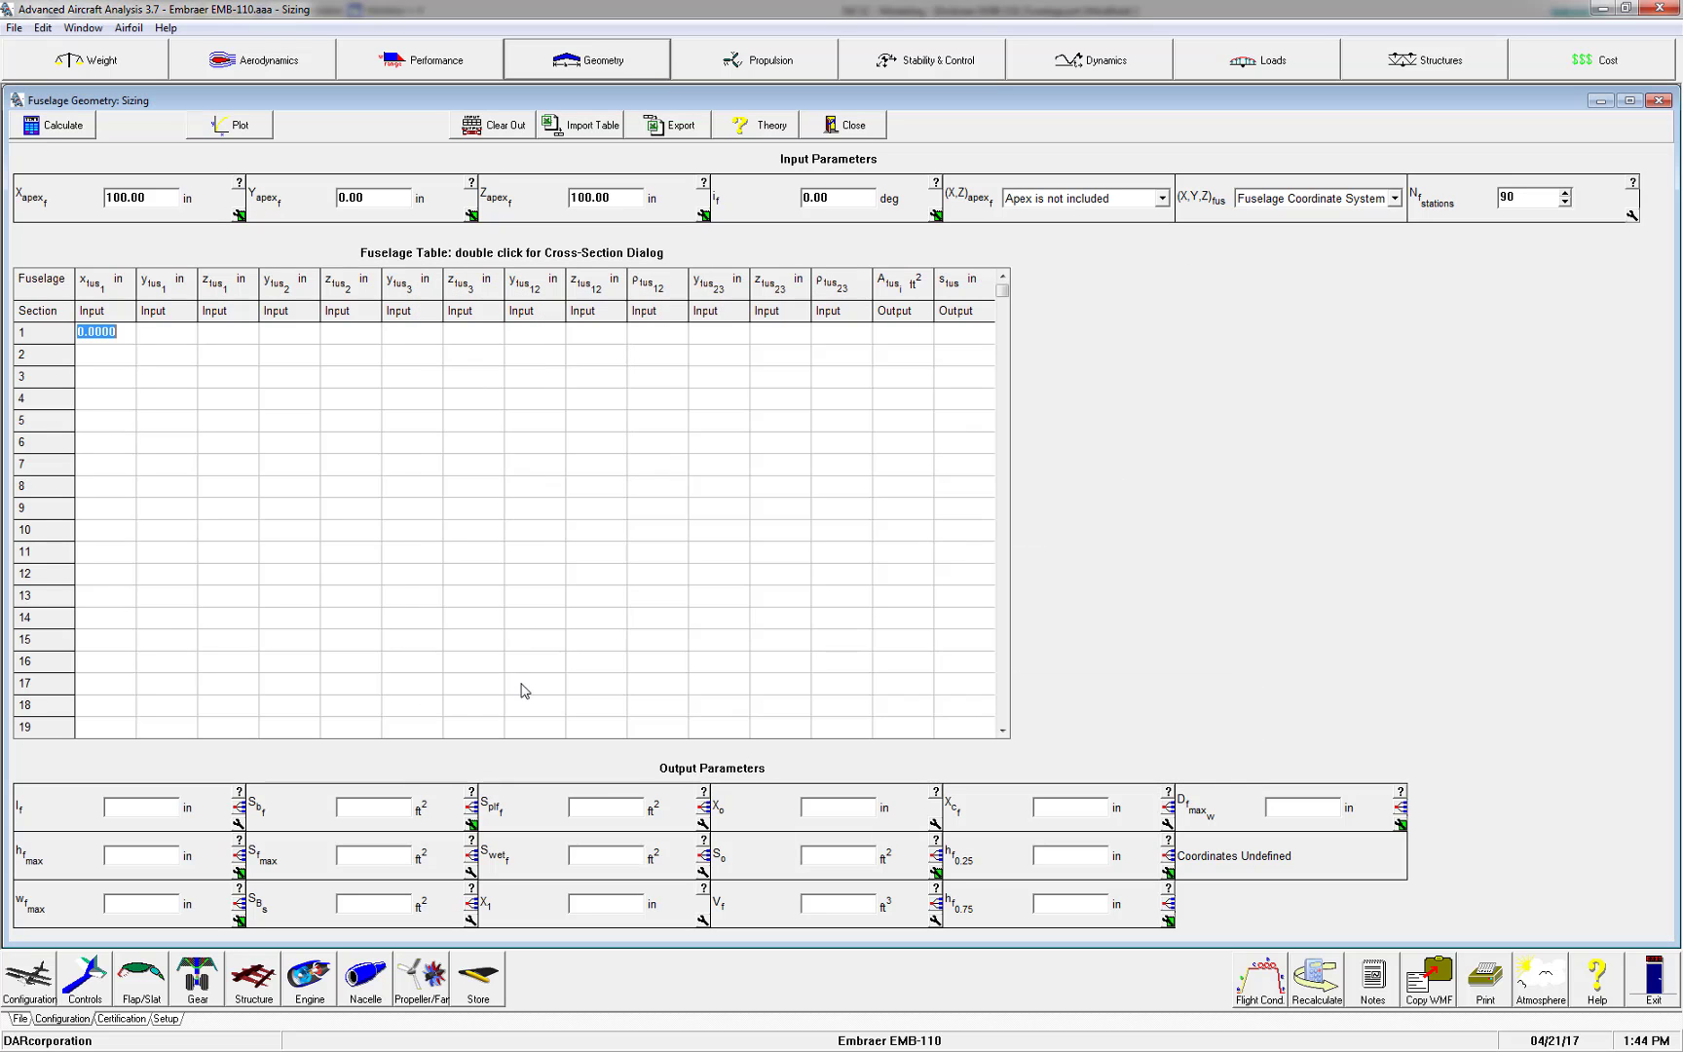
Import the AAA Body Geometry Import file into the fuselage table and calculate the fuselage geometry
{"action": "left_click", "coordinate": [588, 133]}
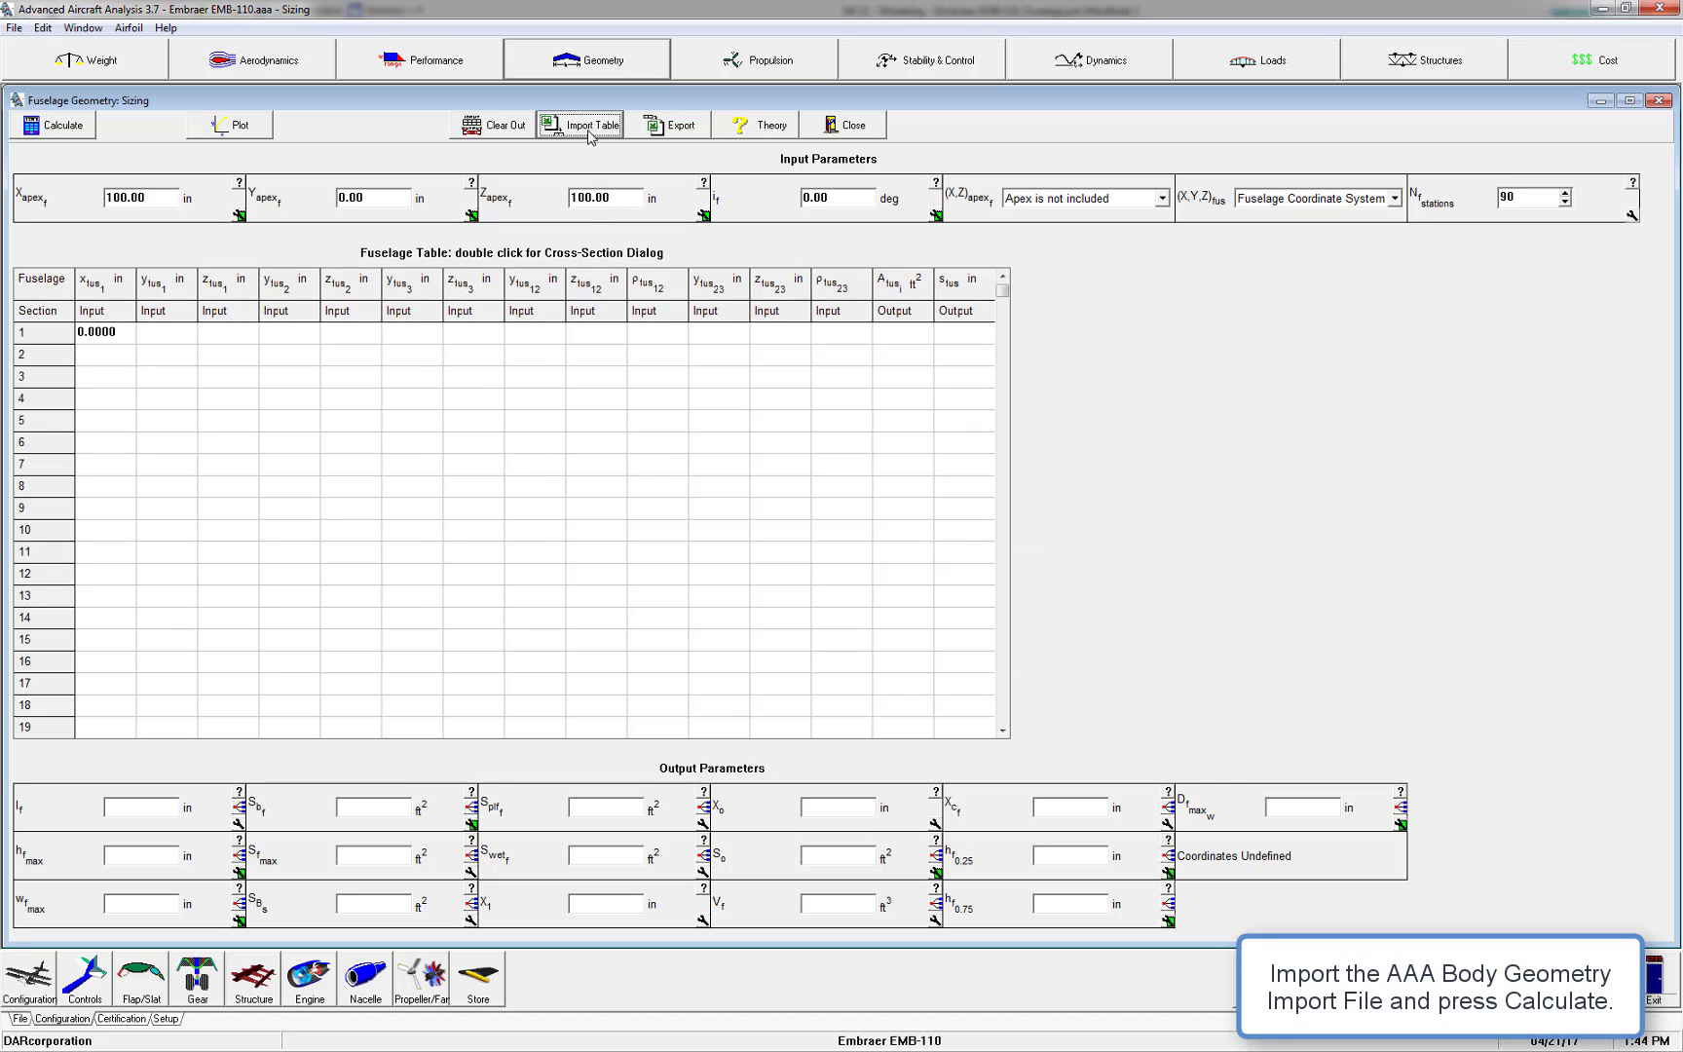
{"action": "double_click", "coordinate": [751, 312]}
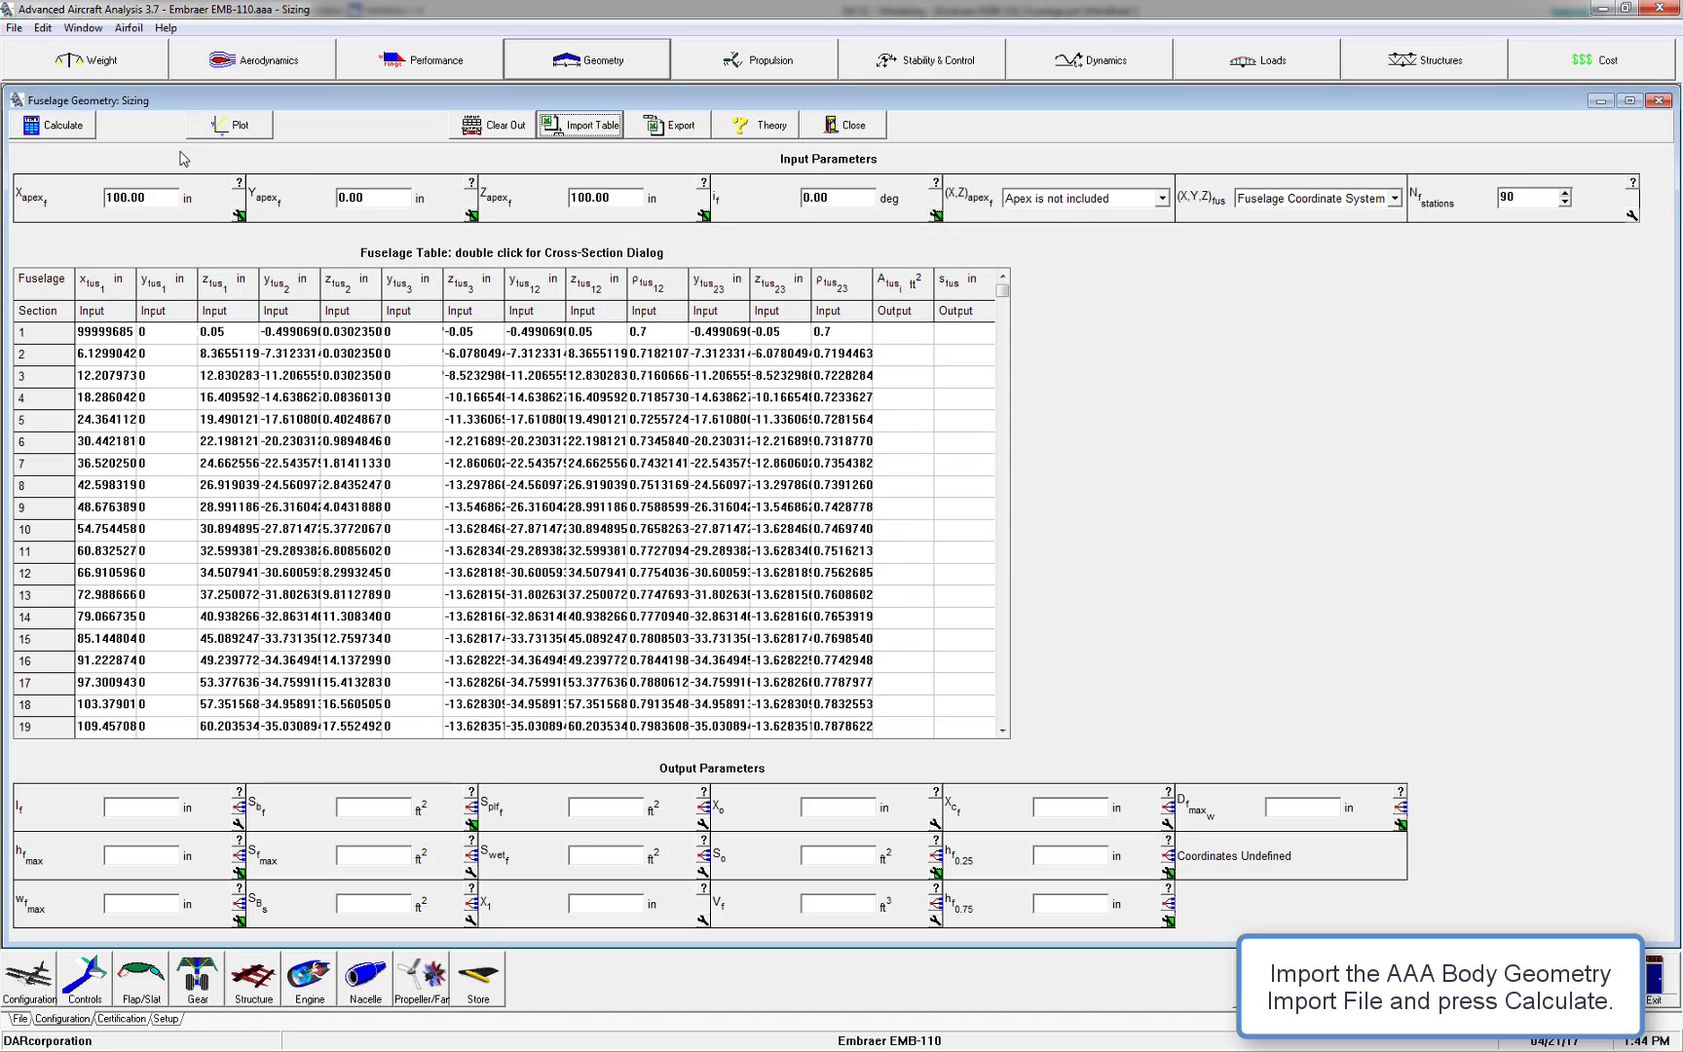
{"action": "left_click", "coordinate": [82, 128]}
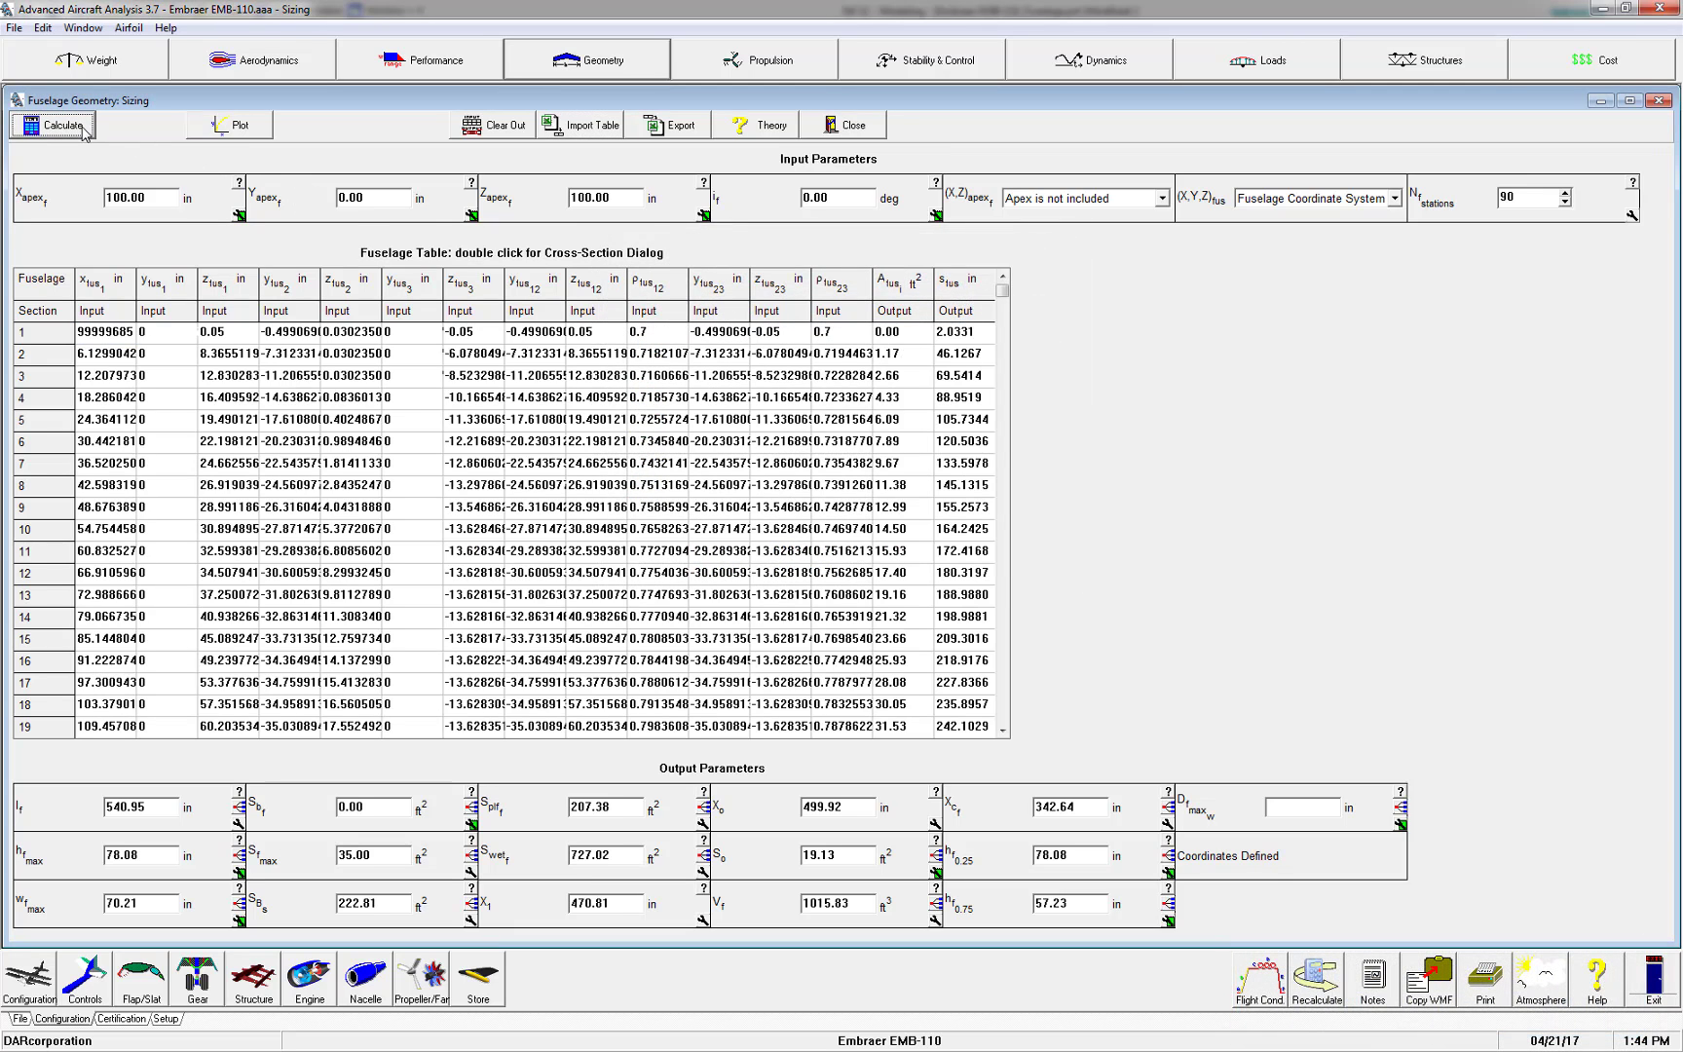
Plot the fuselage cross-section stations and view the airplane 3-view to check the fuselage input
{"action": "left_click", "coordinate": [230, 126]}
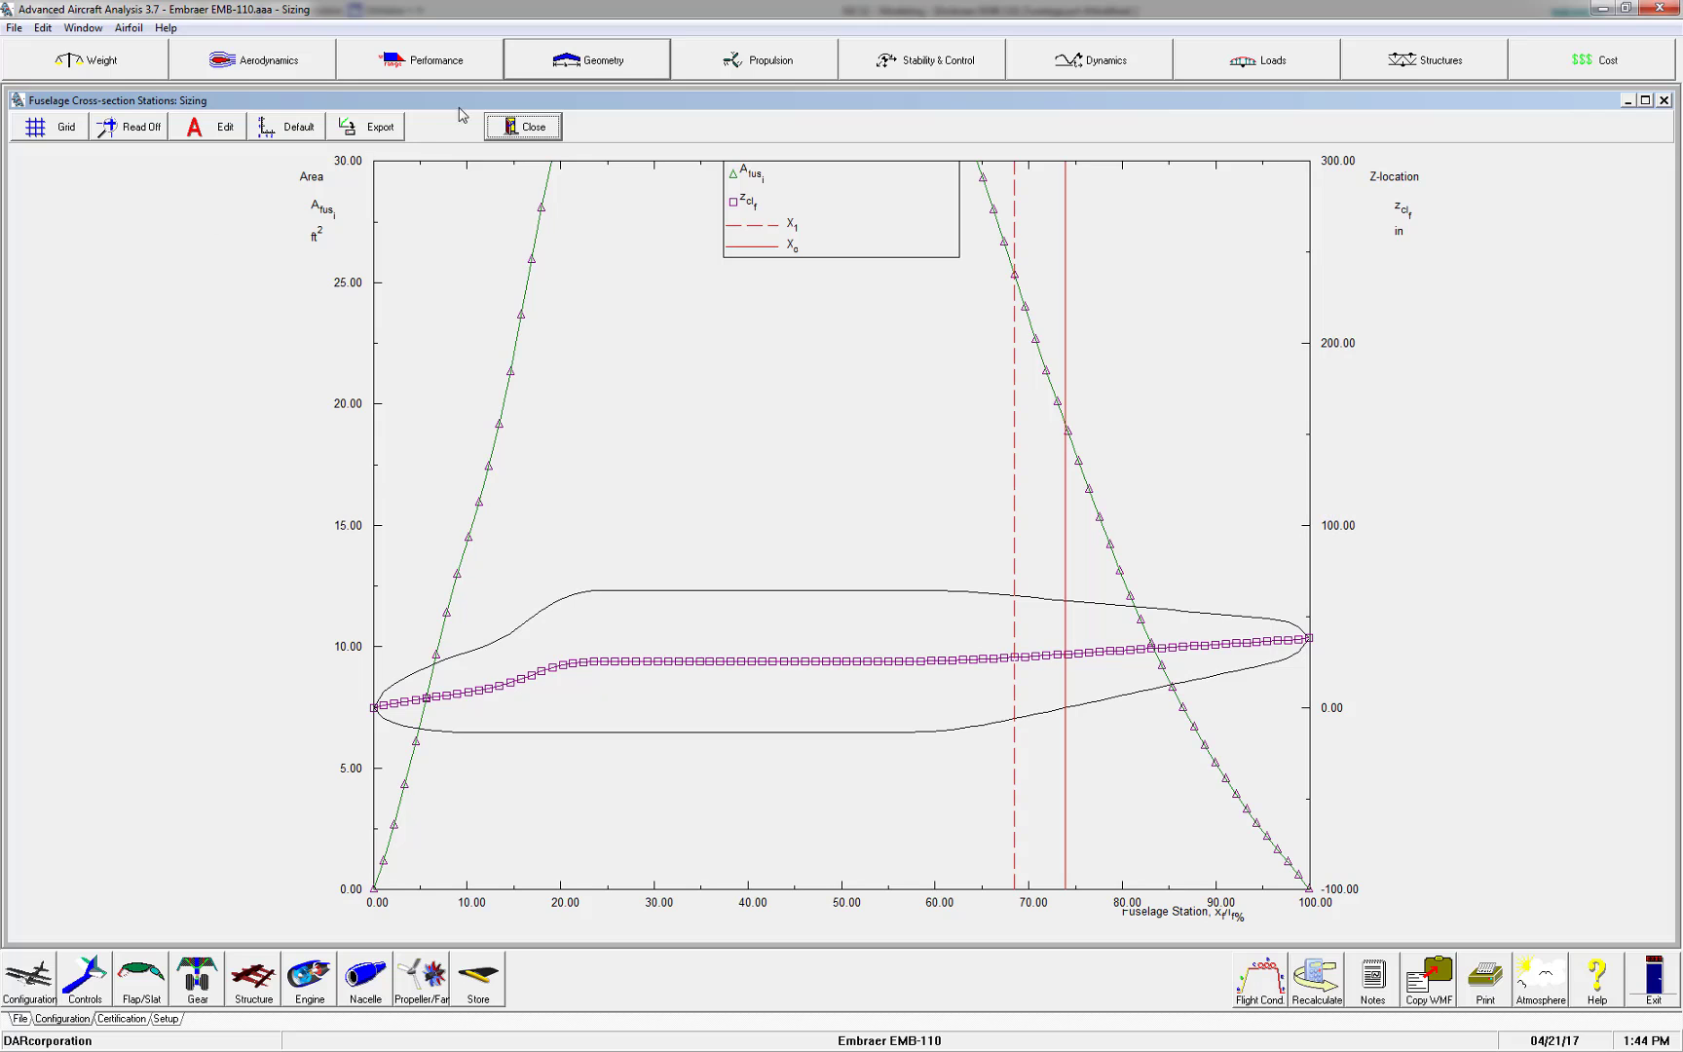
{"action": "left_click", "coordinate": [550, 76]}
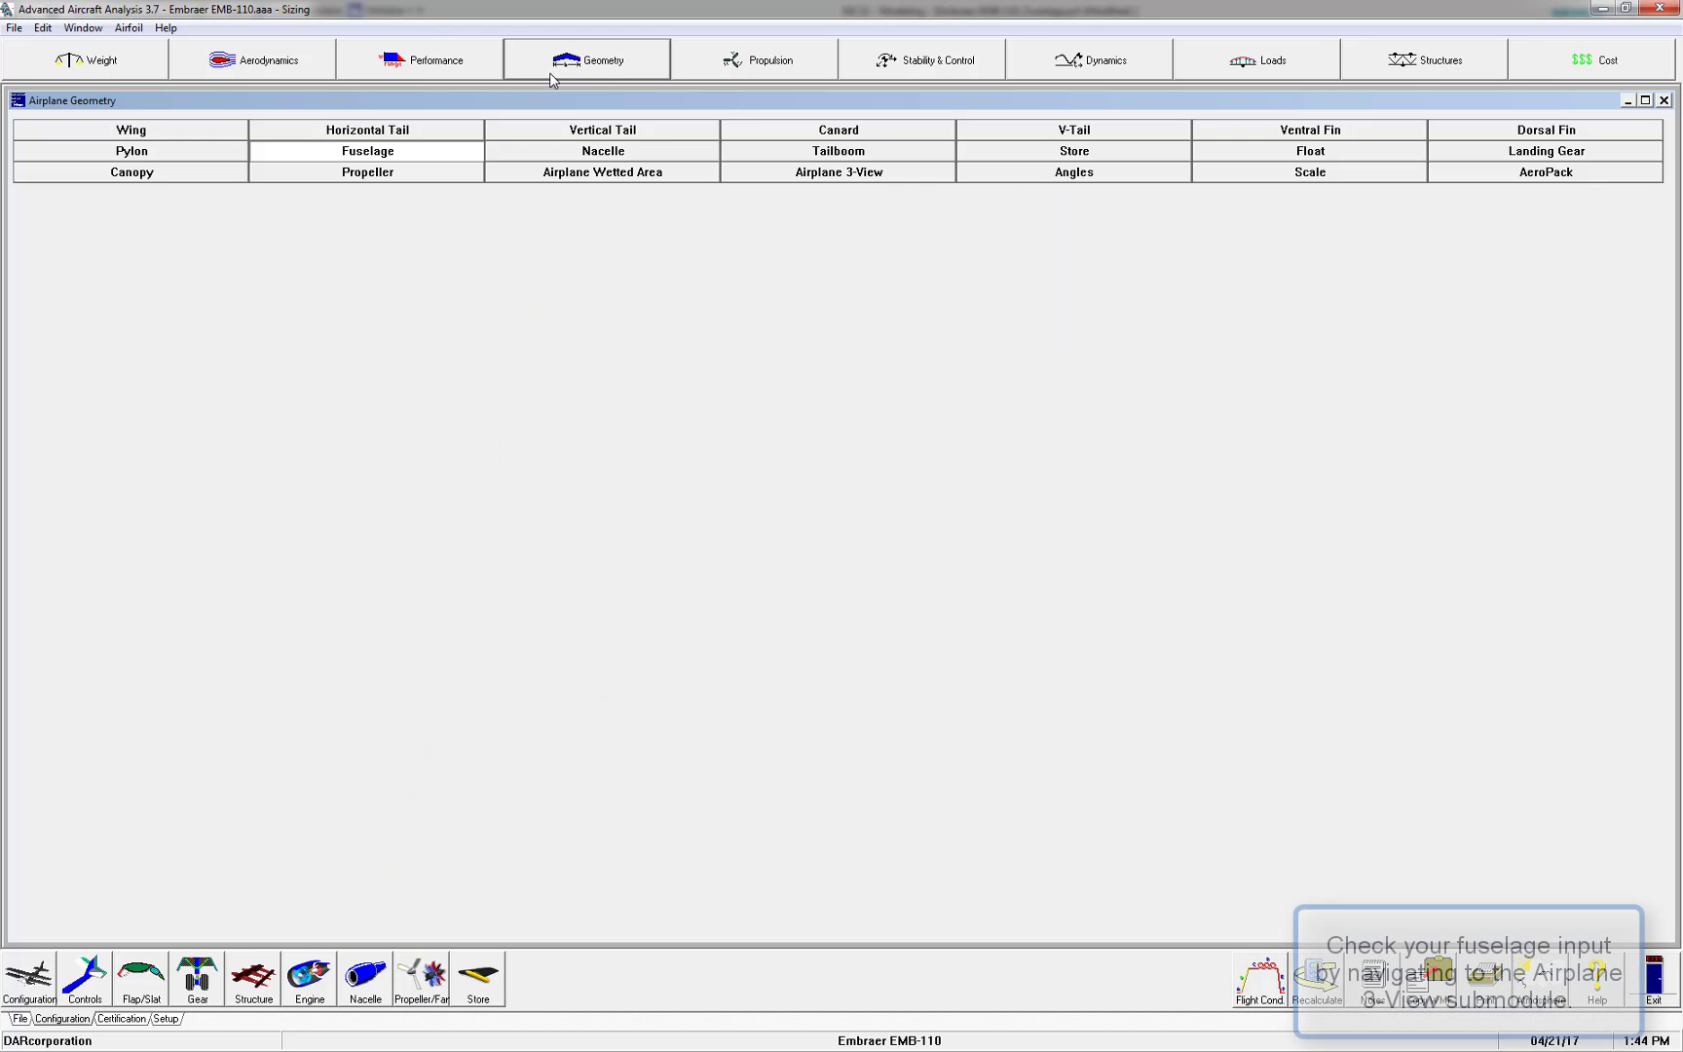
{"action": "left_click", "coordinate": [749, 179]}
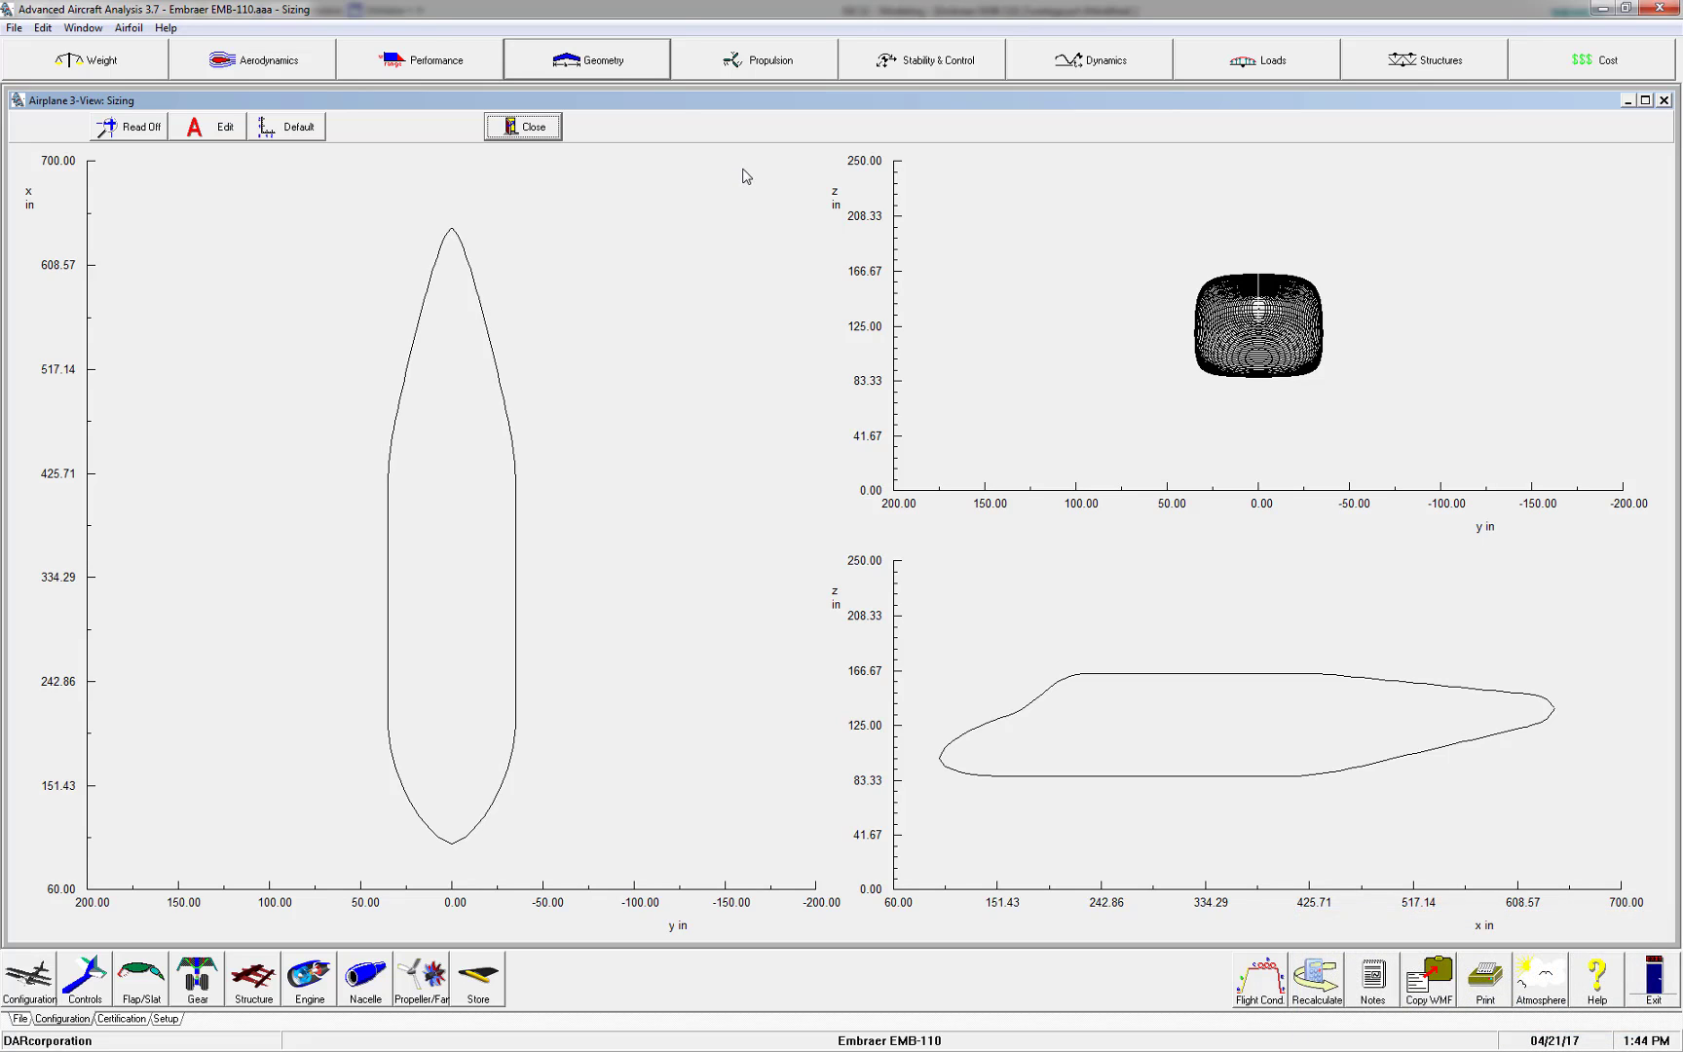
{"action": "left_click", "coordinate": [628, 65]}
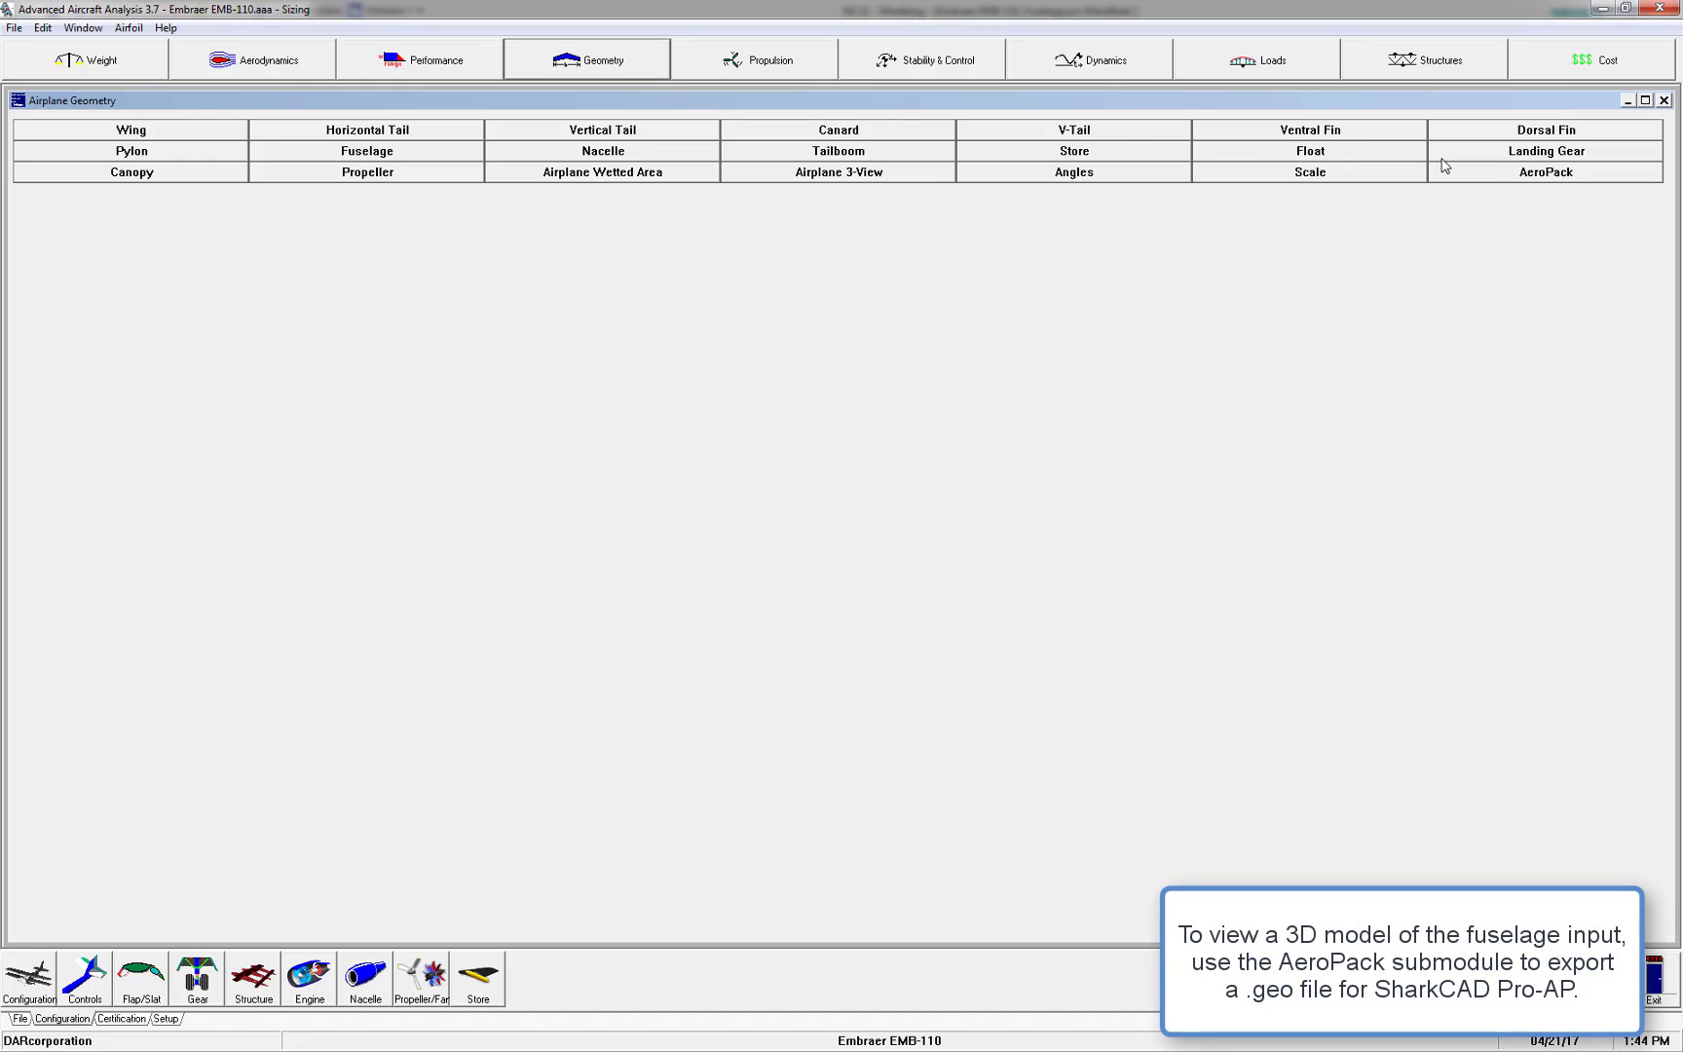
Export the fuselage from the AeroPack submodule as a .geo file named Fuselage
{"action": "left_click", "coordinate": [1482, 176]}
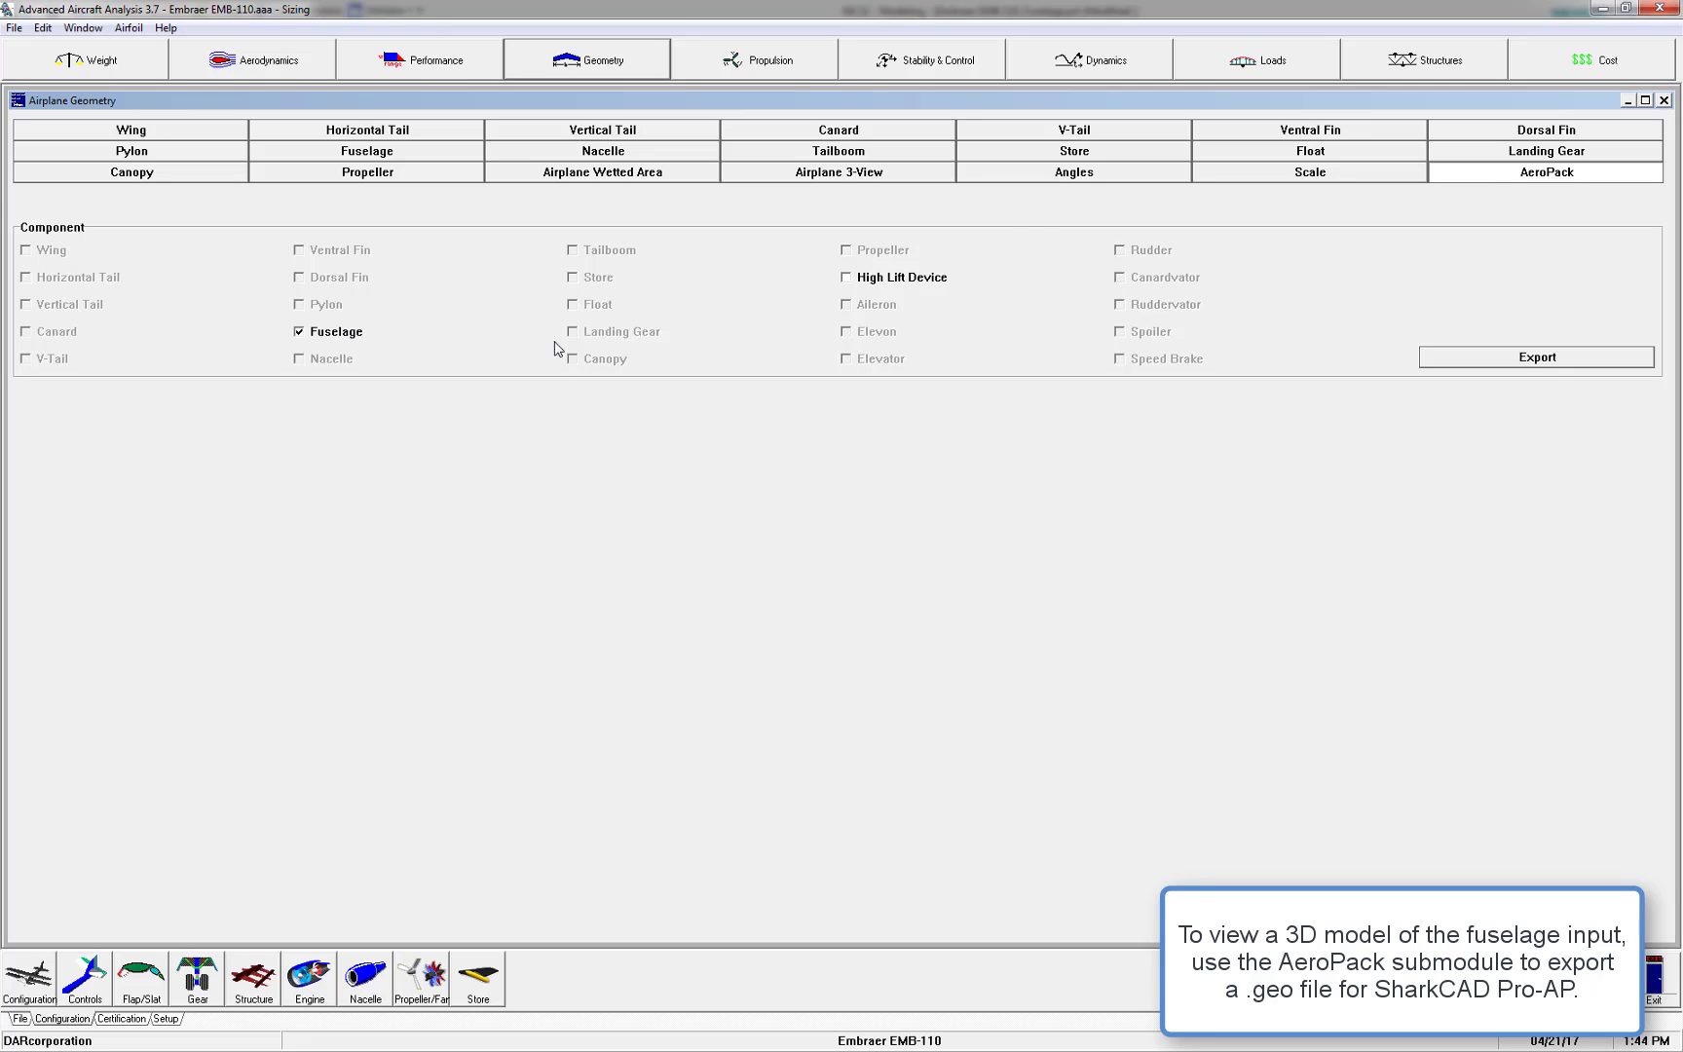
{"action": "left_click", "coordinate": [1460, 359]}
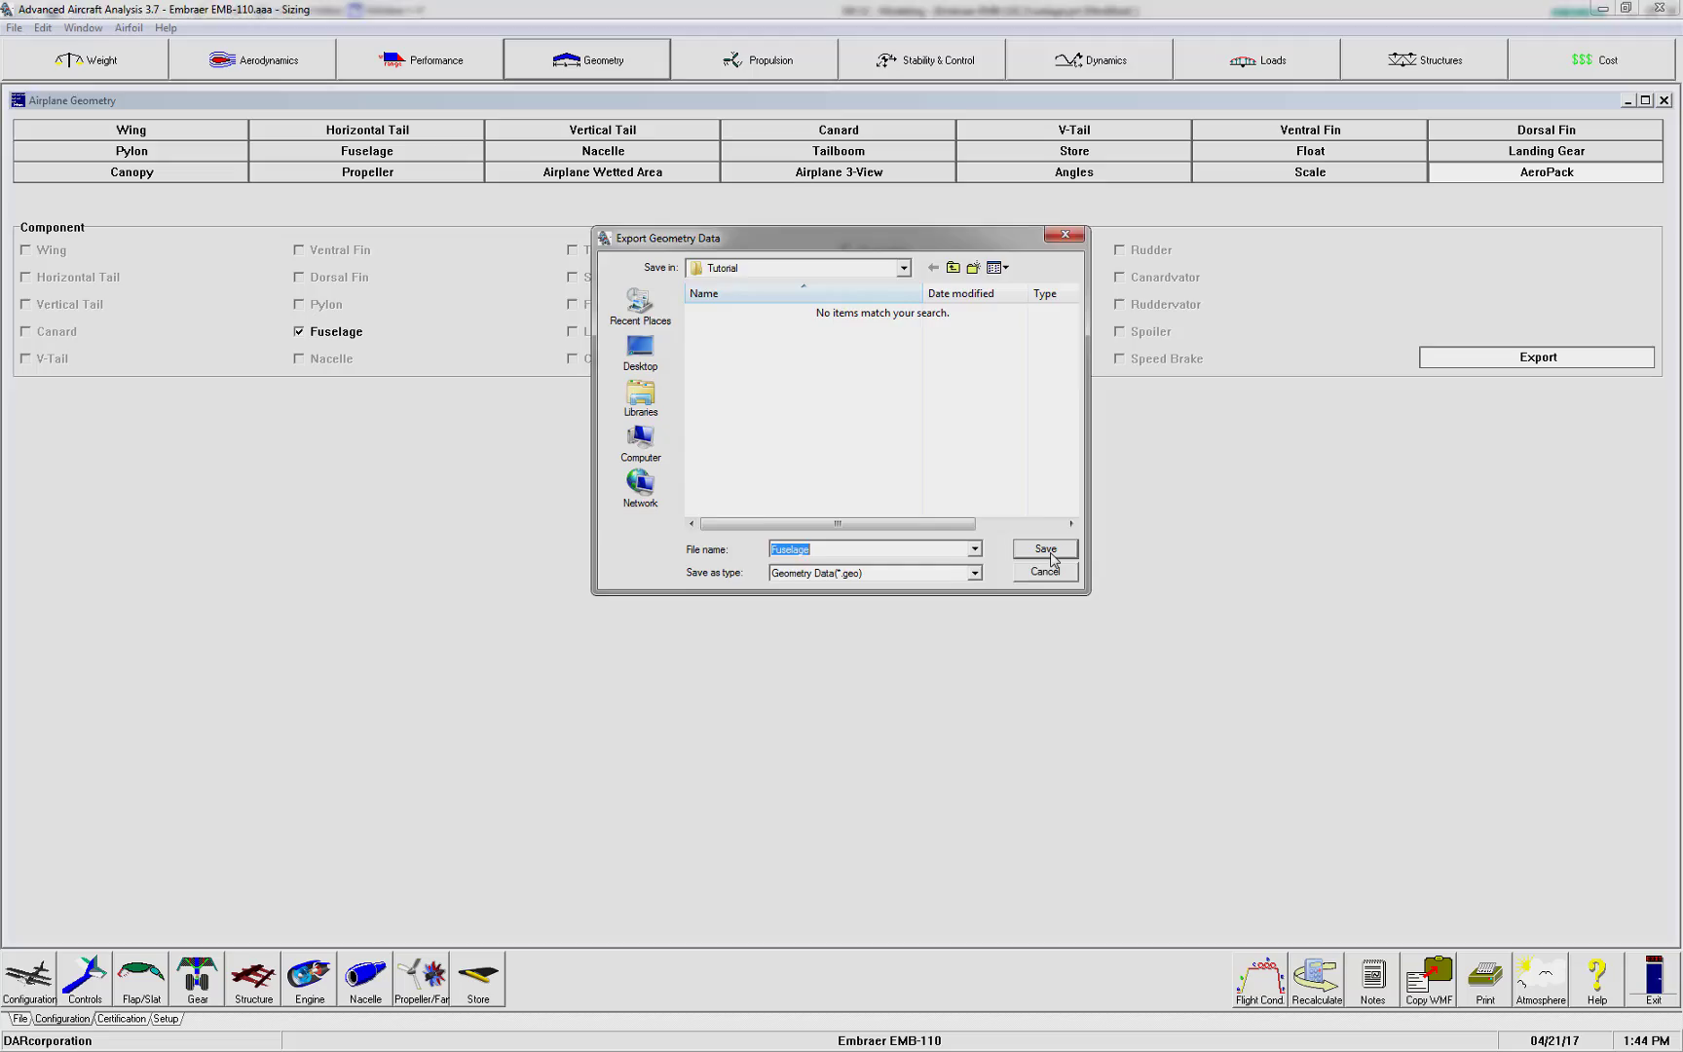
{"action": "left_click", "coordinate": [1046, 551]}
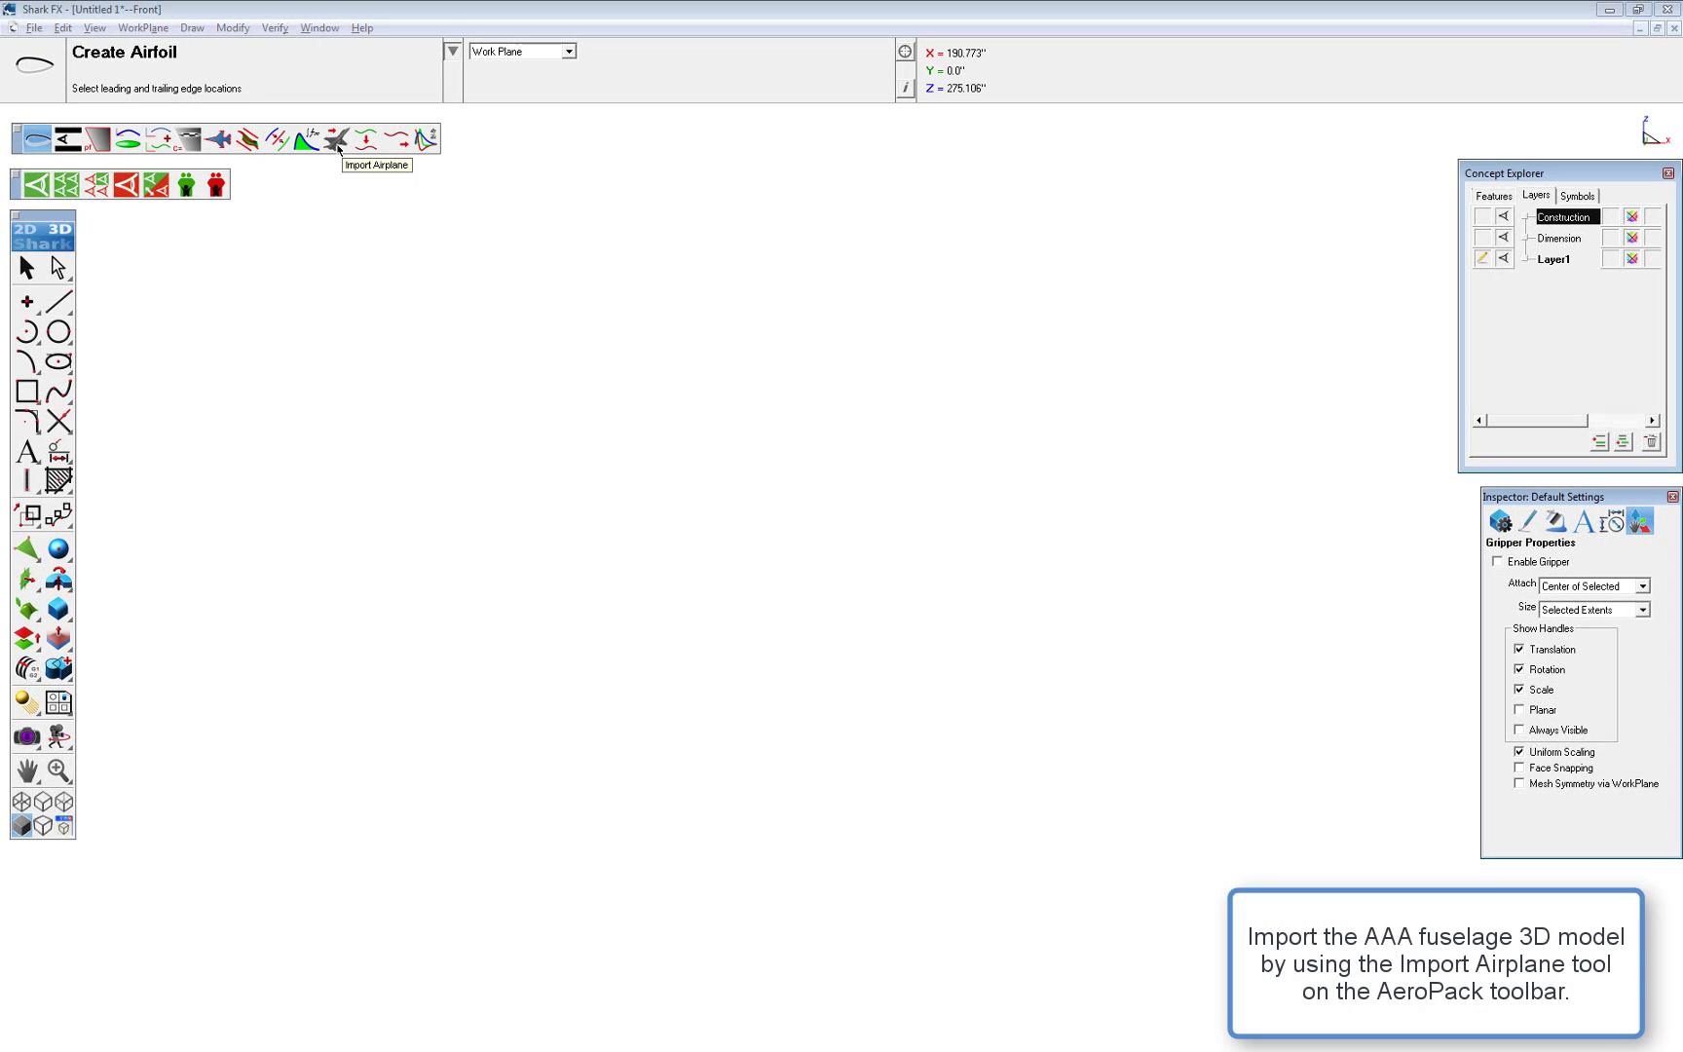
Switch to Shark FX and import Fuselage.geo with the Import Airplane tool to inspect the 3D fuselage
{"action": "left_click", "coordinate": [337, 148]}
{"action": "left_click", "coordinate": [313, 178]}
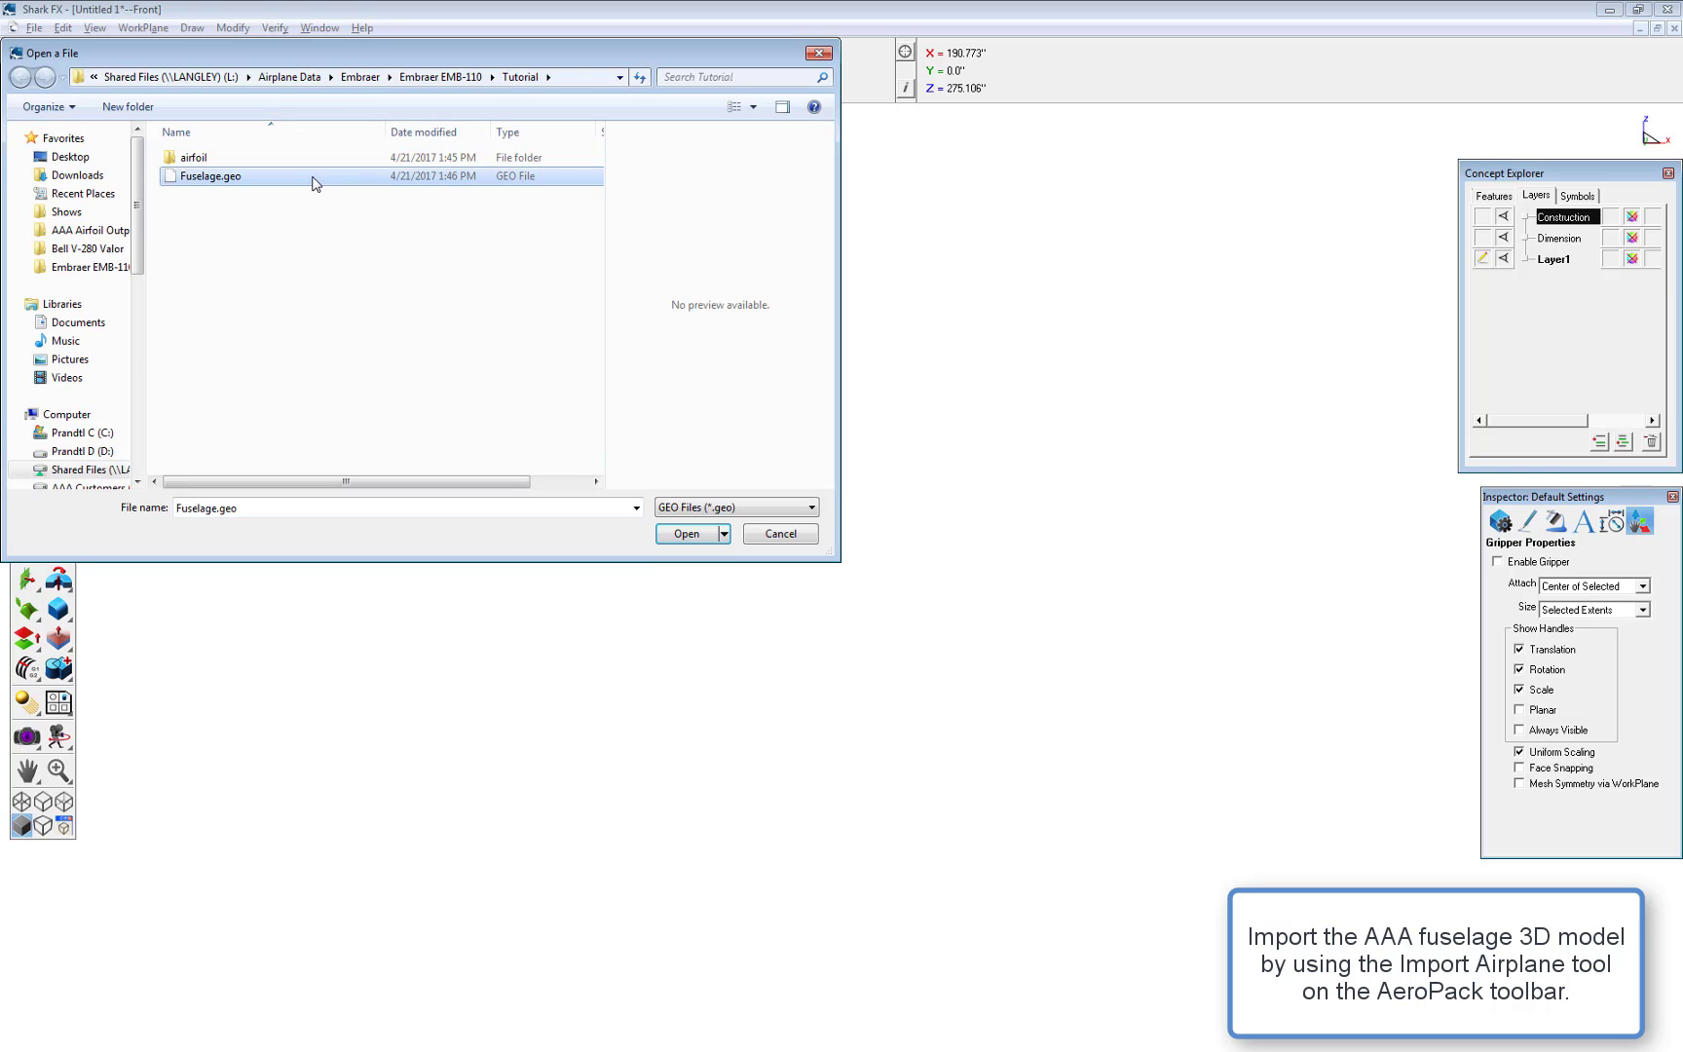
{"action": "double_click", "coordinate": [313, 184]}
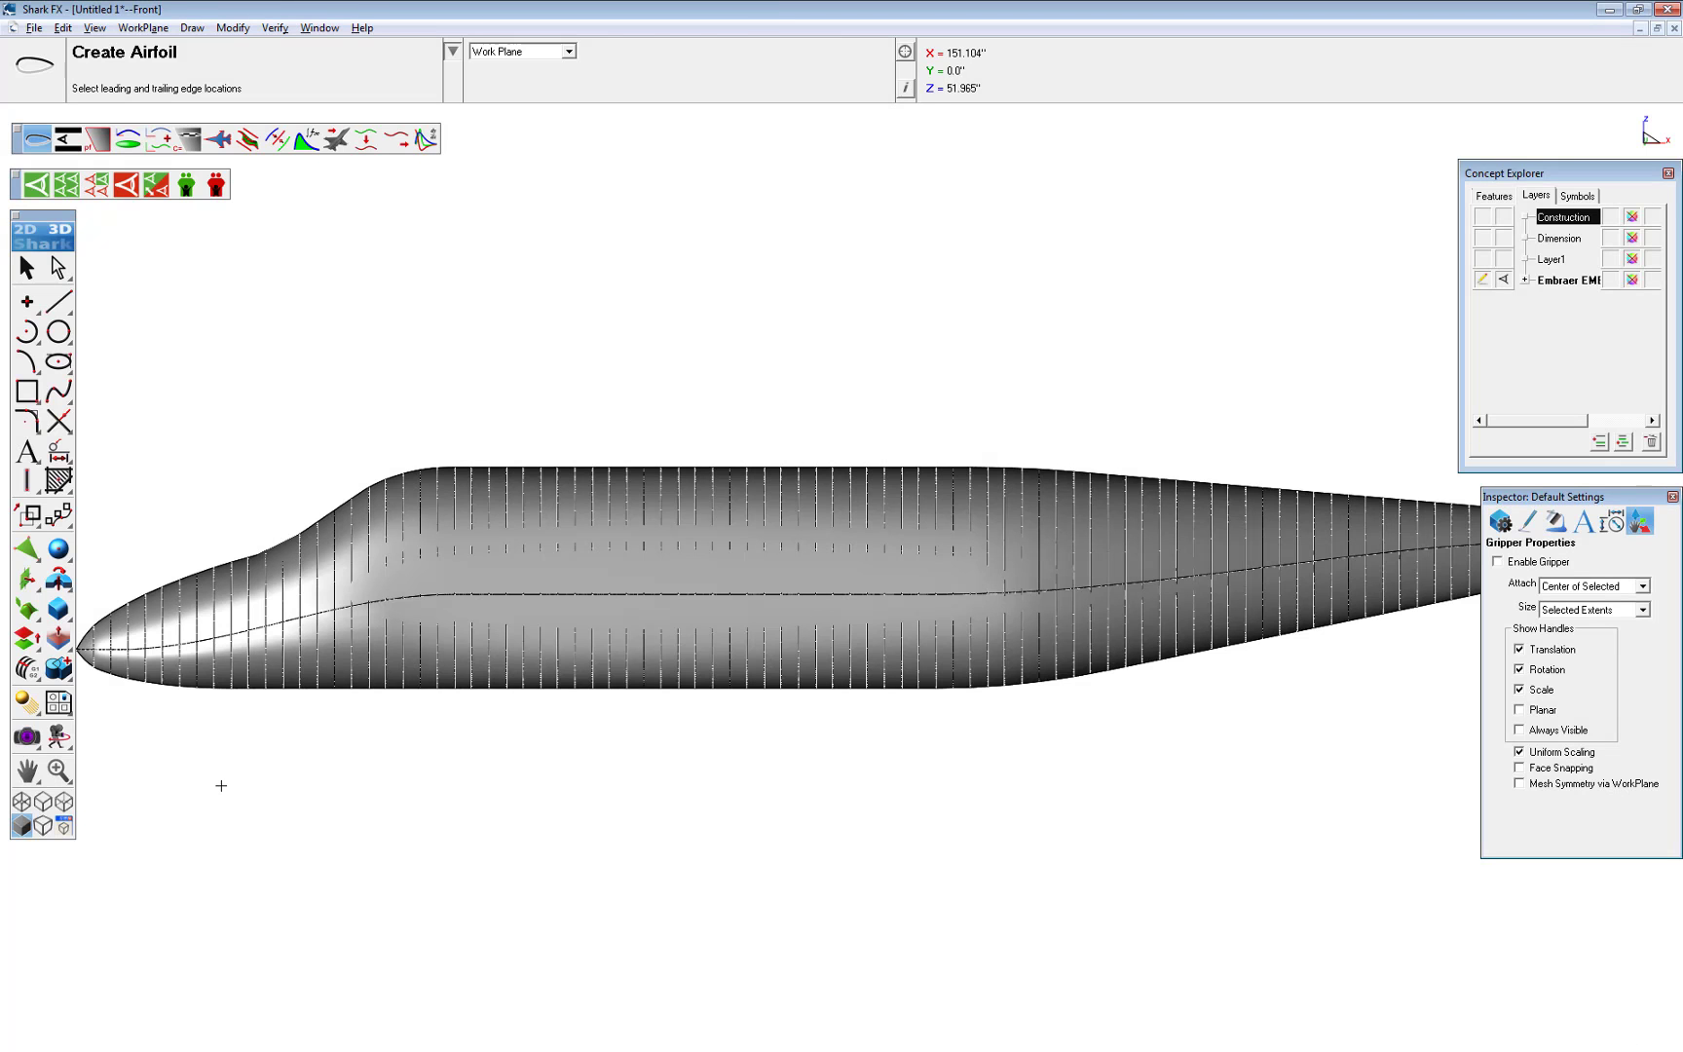
{"action": "left_click_drag", "start_coordinate": [195, 803], "coordinate": [1018, 688]}
{"action": "left_click_drag", "start_coordinate": [273, 511], "coordinate": [508, 376]}
{"action": "middle_click_drag", "start_coordinate": [874, 901], "coordinate": [777, 872]}
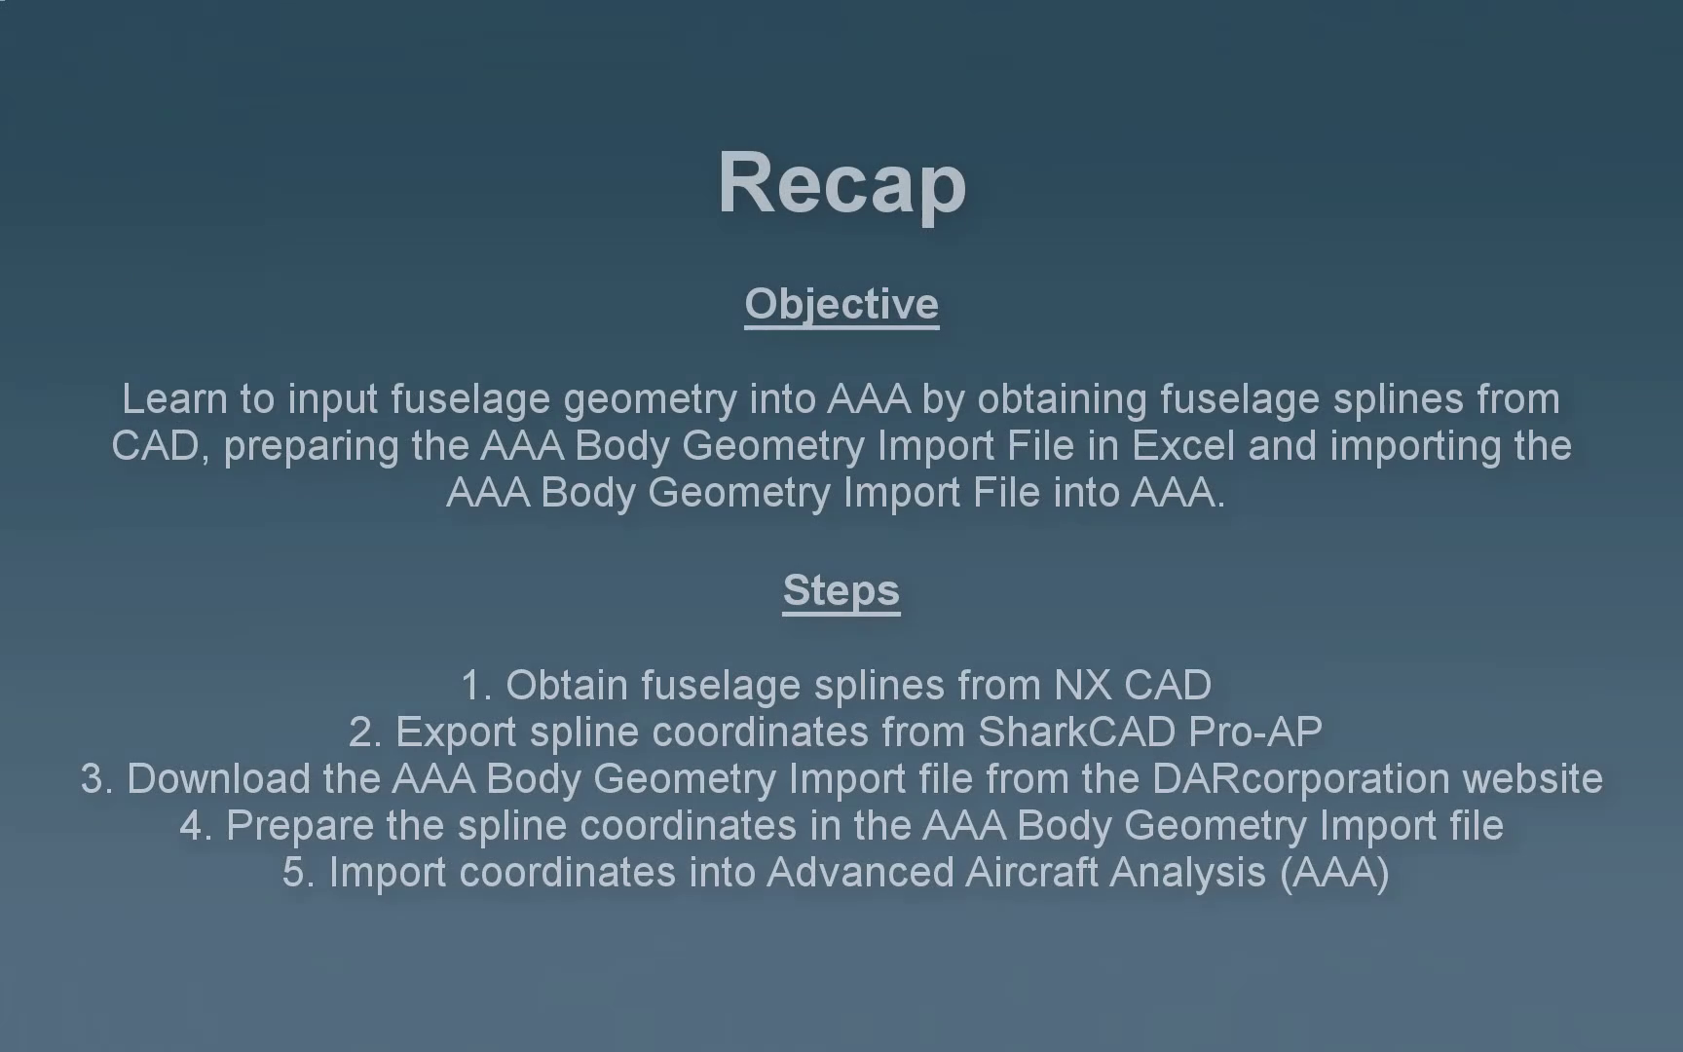